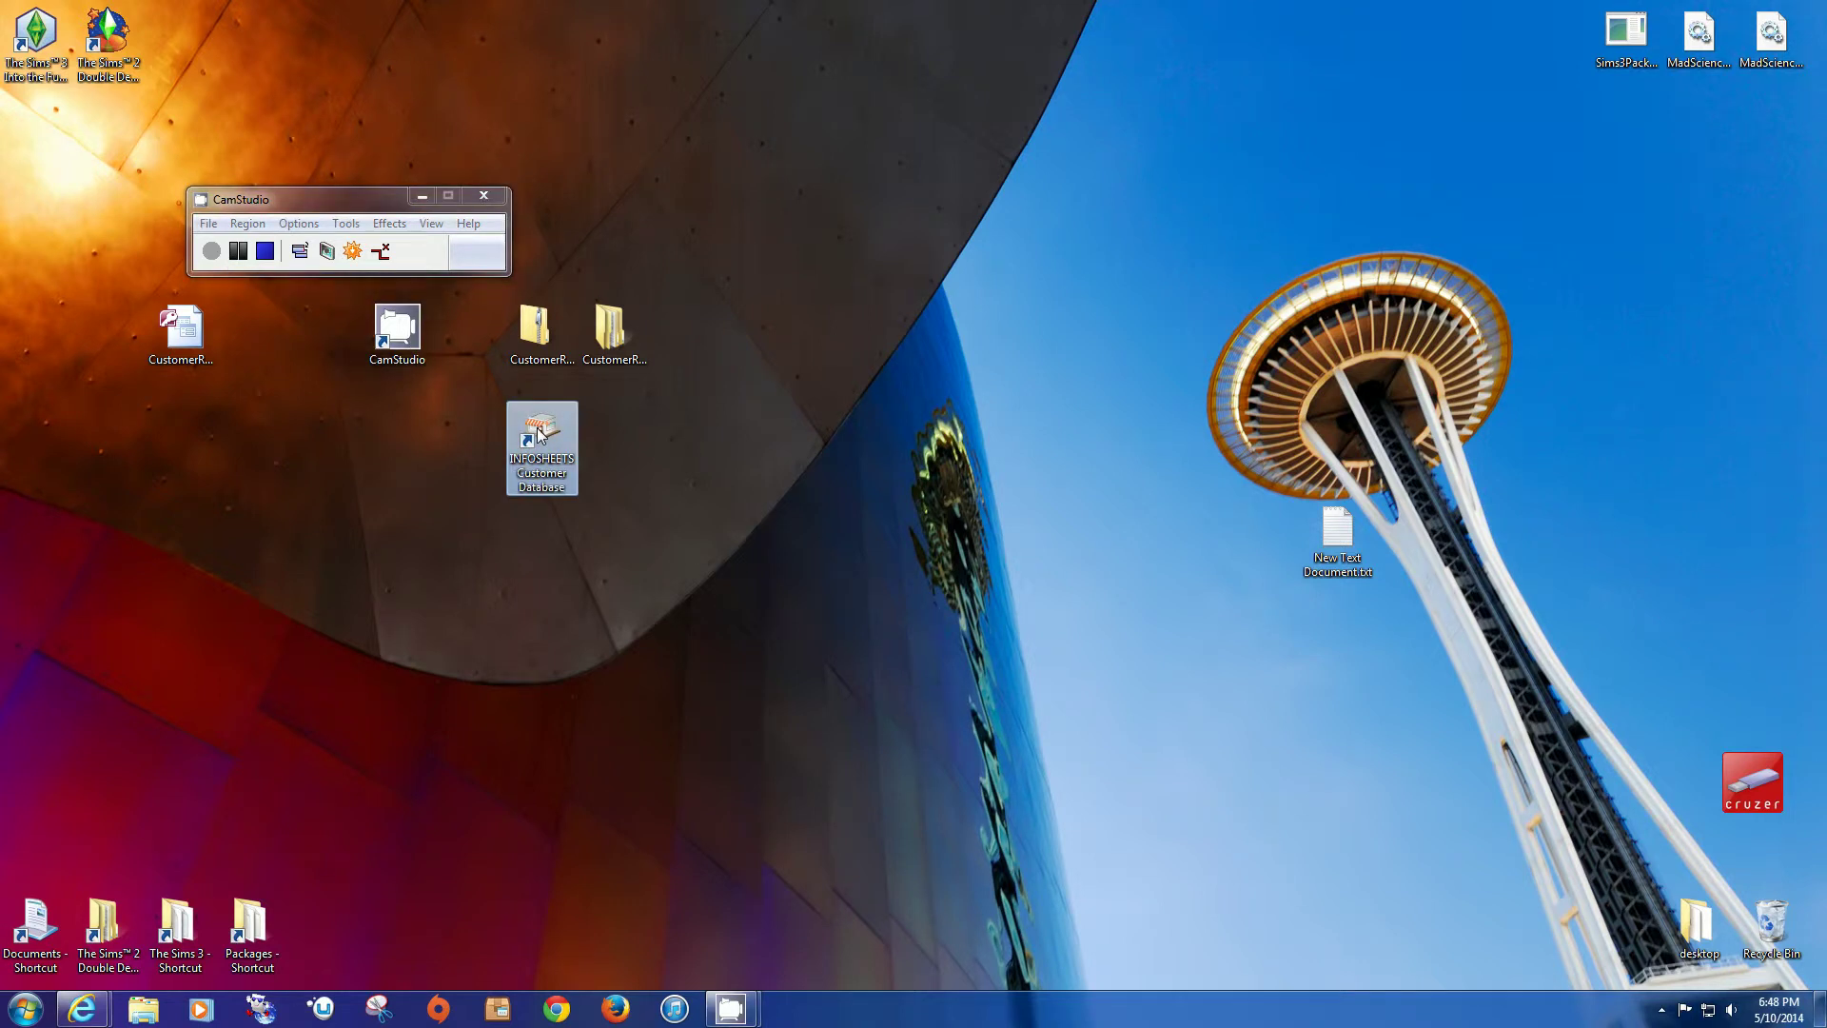
Step: Launch the INFOSHEETS Customer Database from its desktop shortcut to reach the Start Menu
{"action": "double_click", "coordinate": [540, 434]}
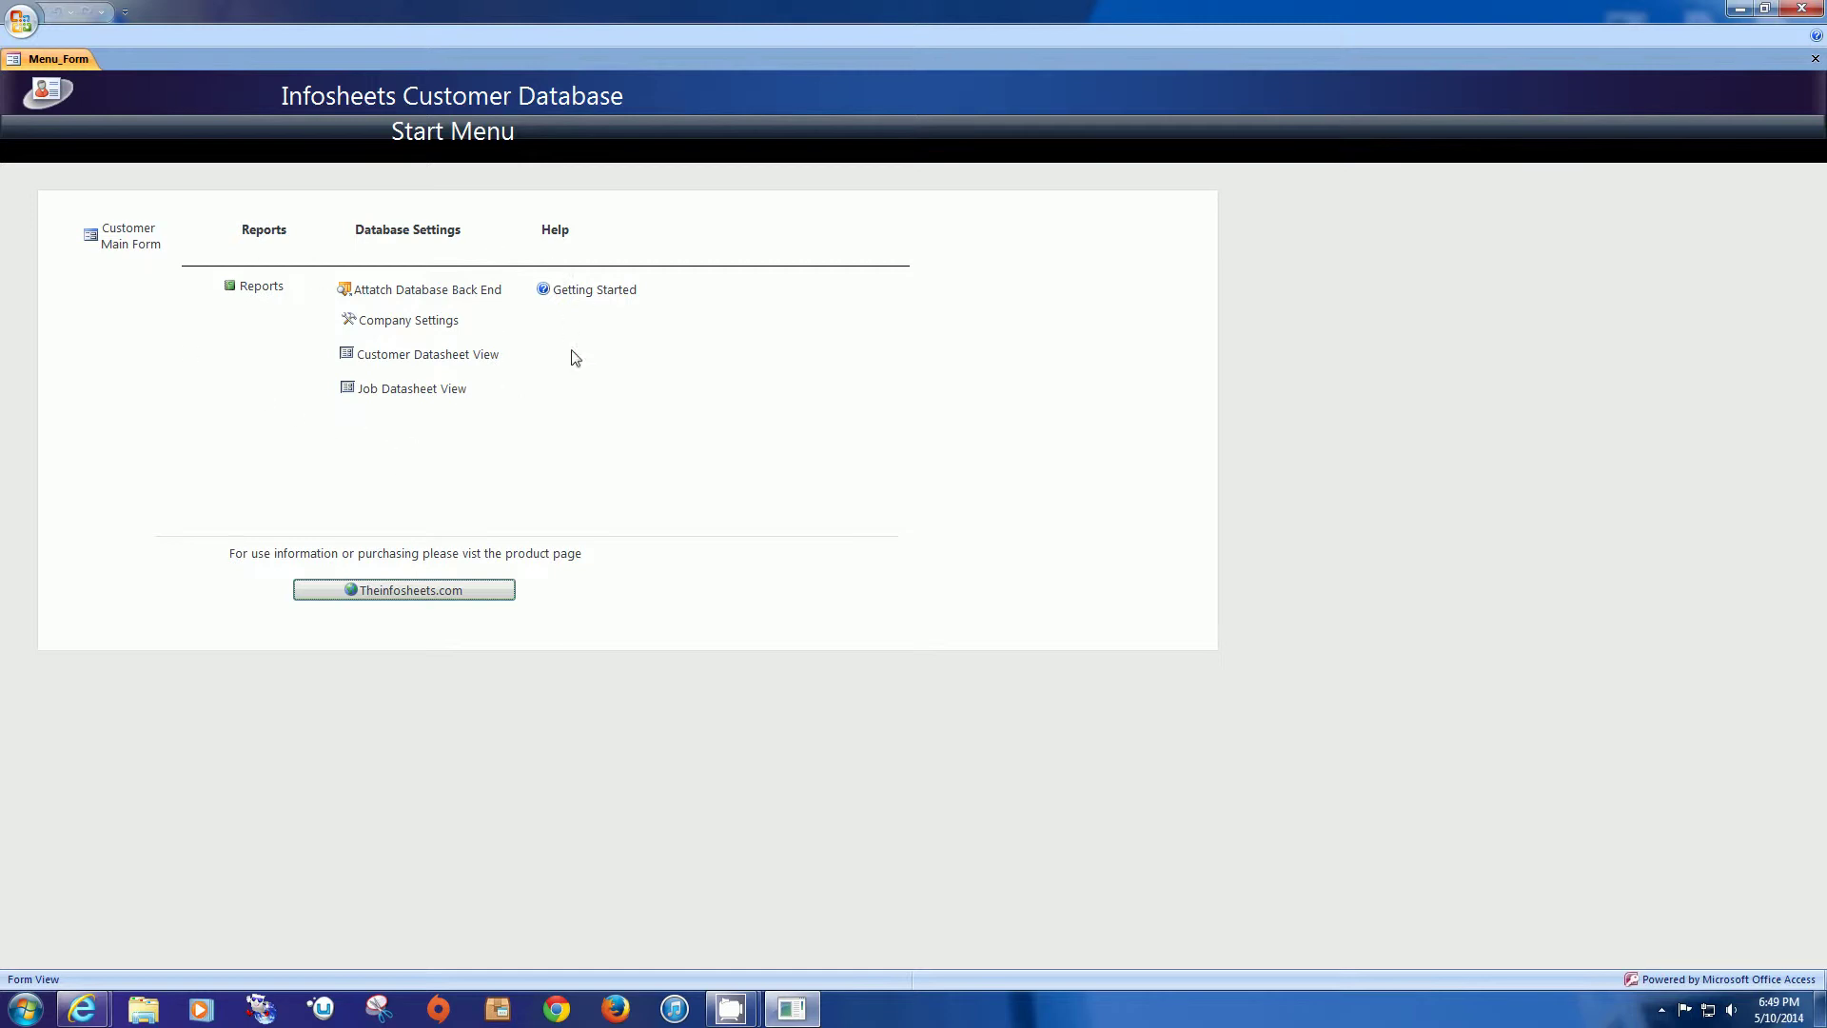
Step: Open the Customer Main Form, keep Invoice Summary as the invoice type, and expand job 790
{"action": "left_click", "coordinate": [143, 244]}
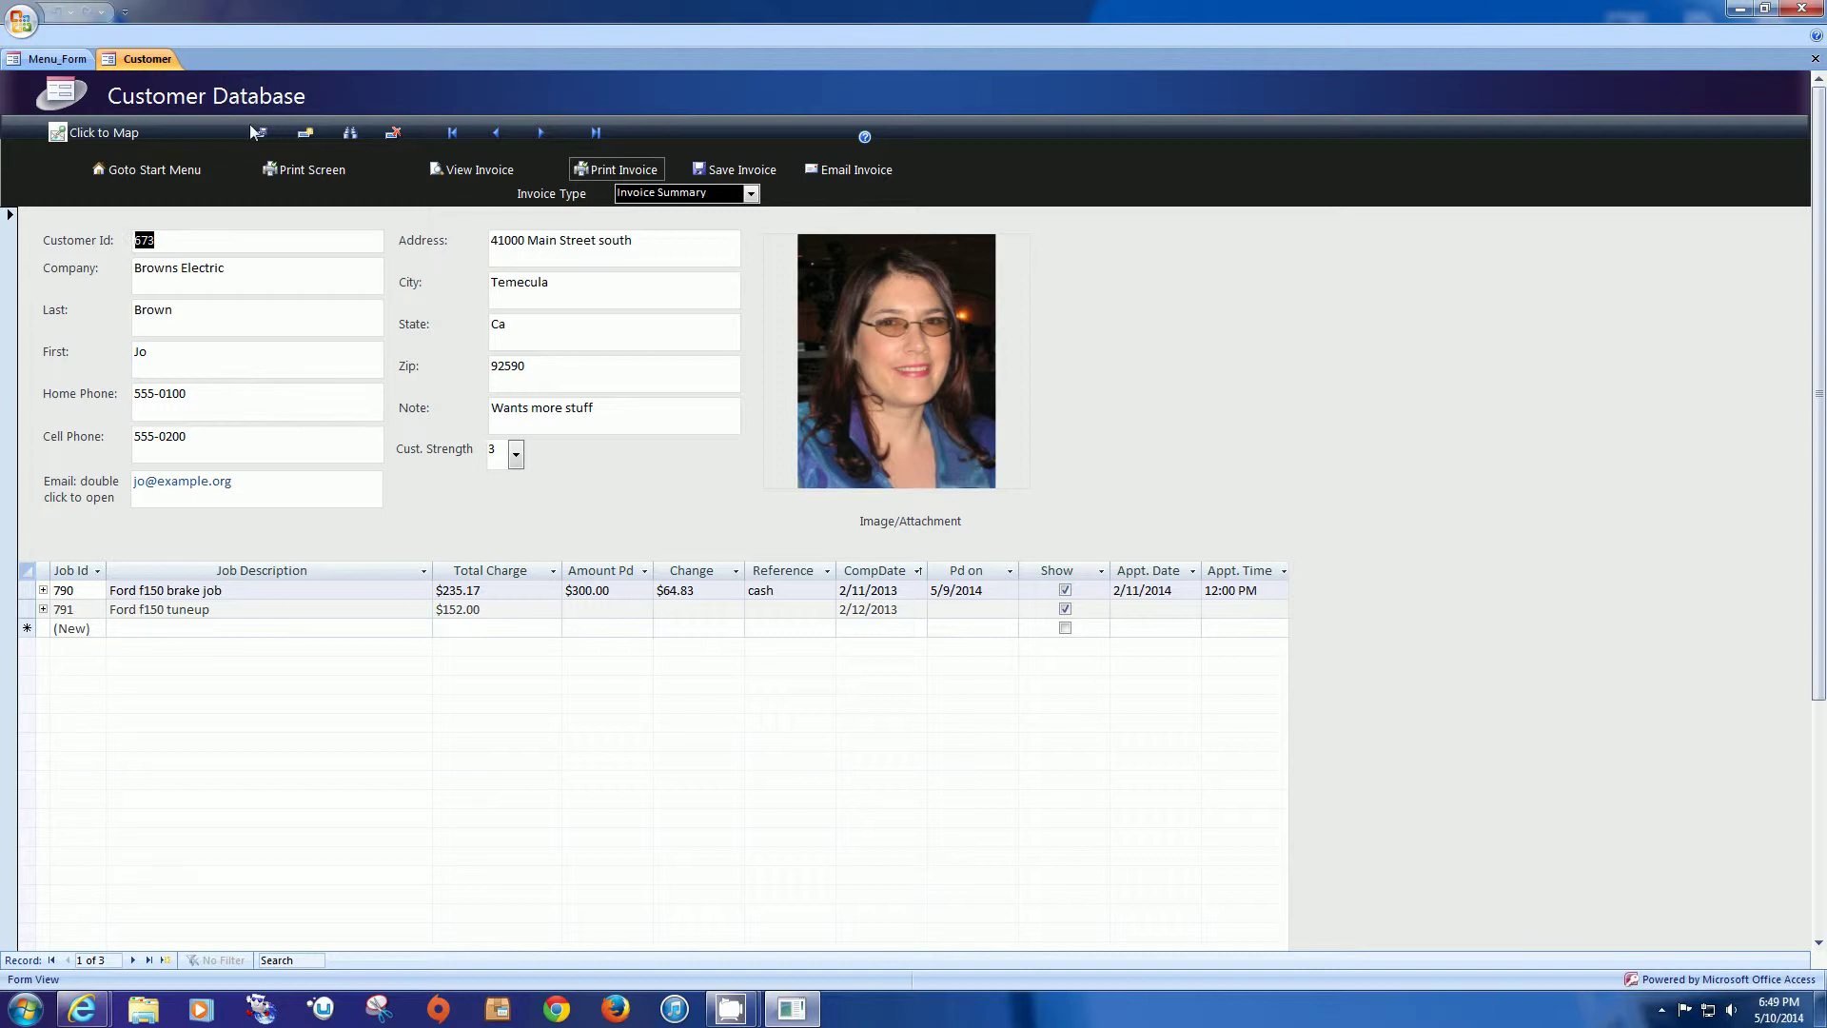
{"action": "left_click", "coordinate": [752, 195]}
{"action": "left_click", "coordinate": [752, 195]}
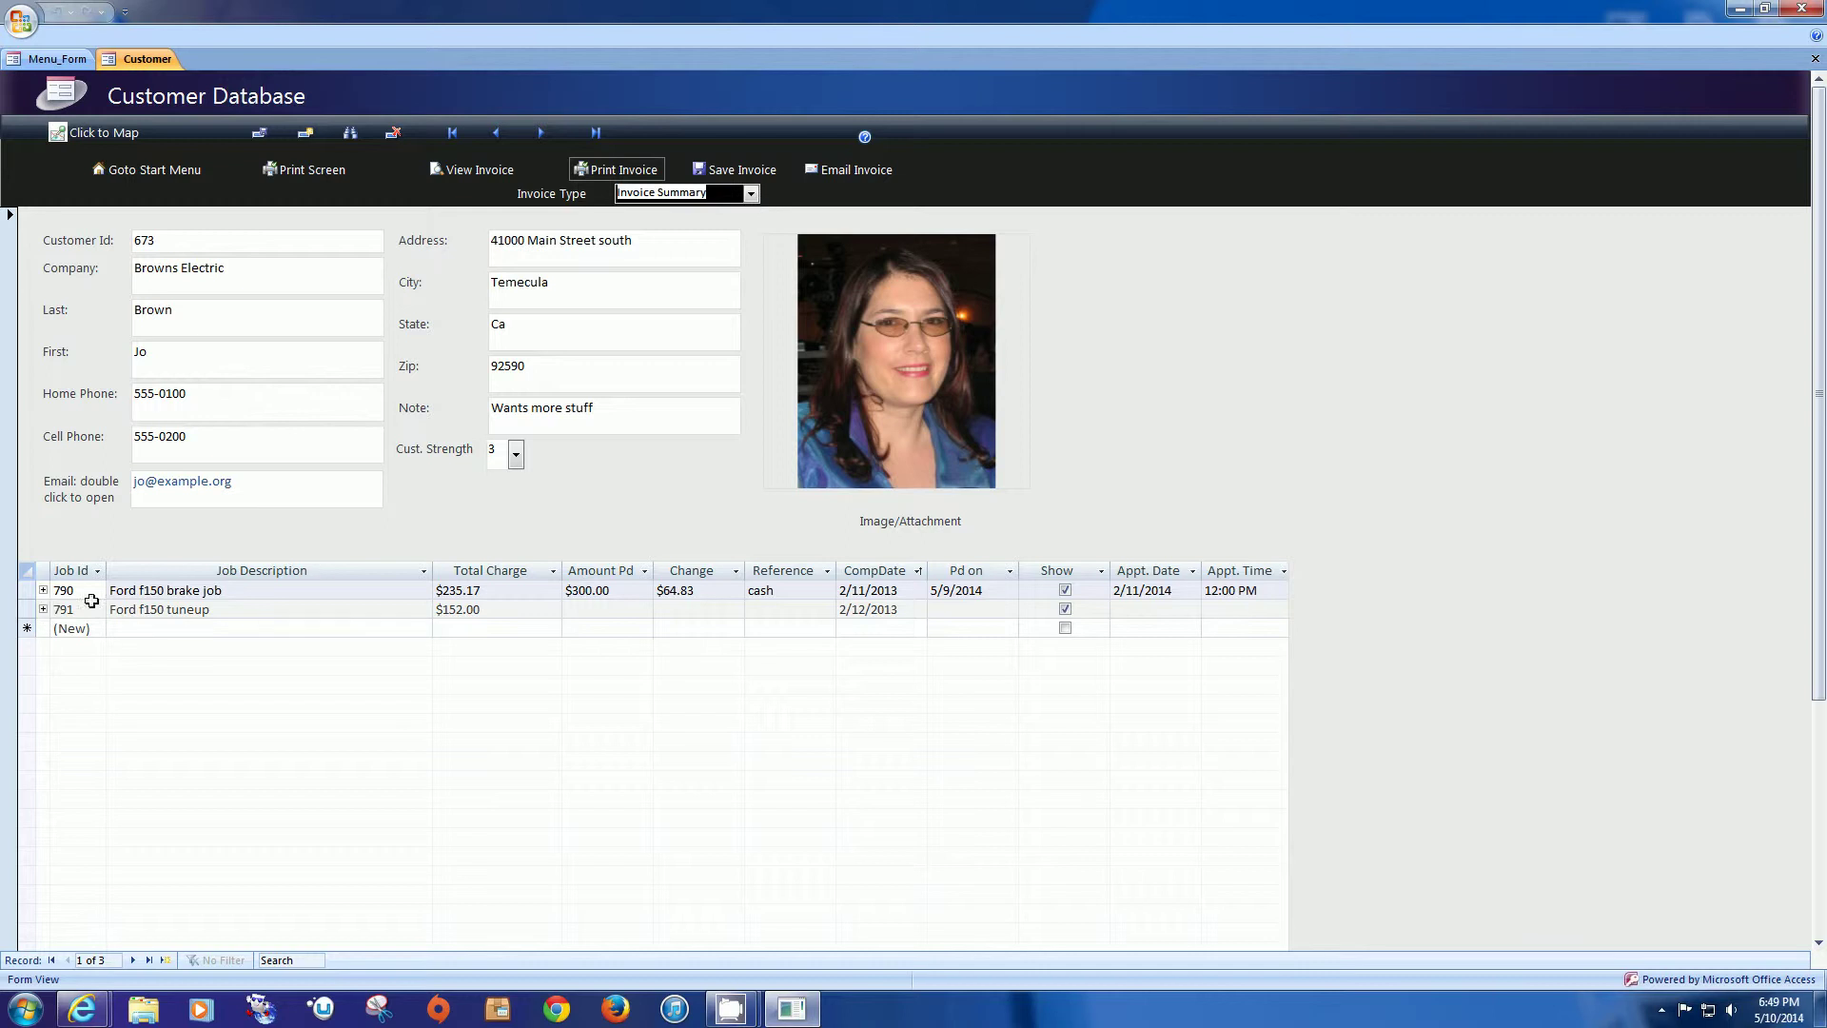
{"action": "left_click", "coordinate": [43, 591]}
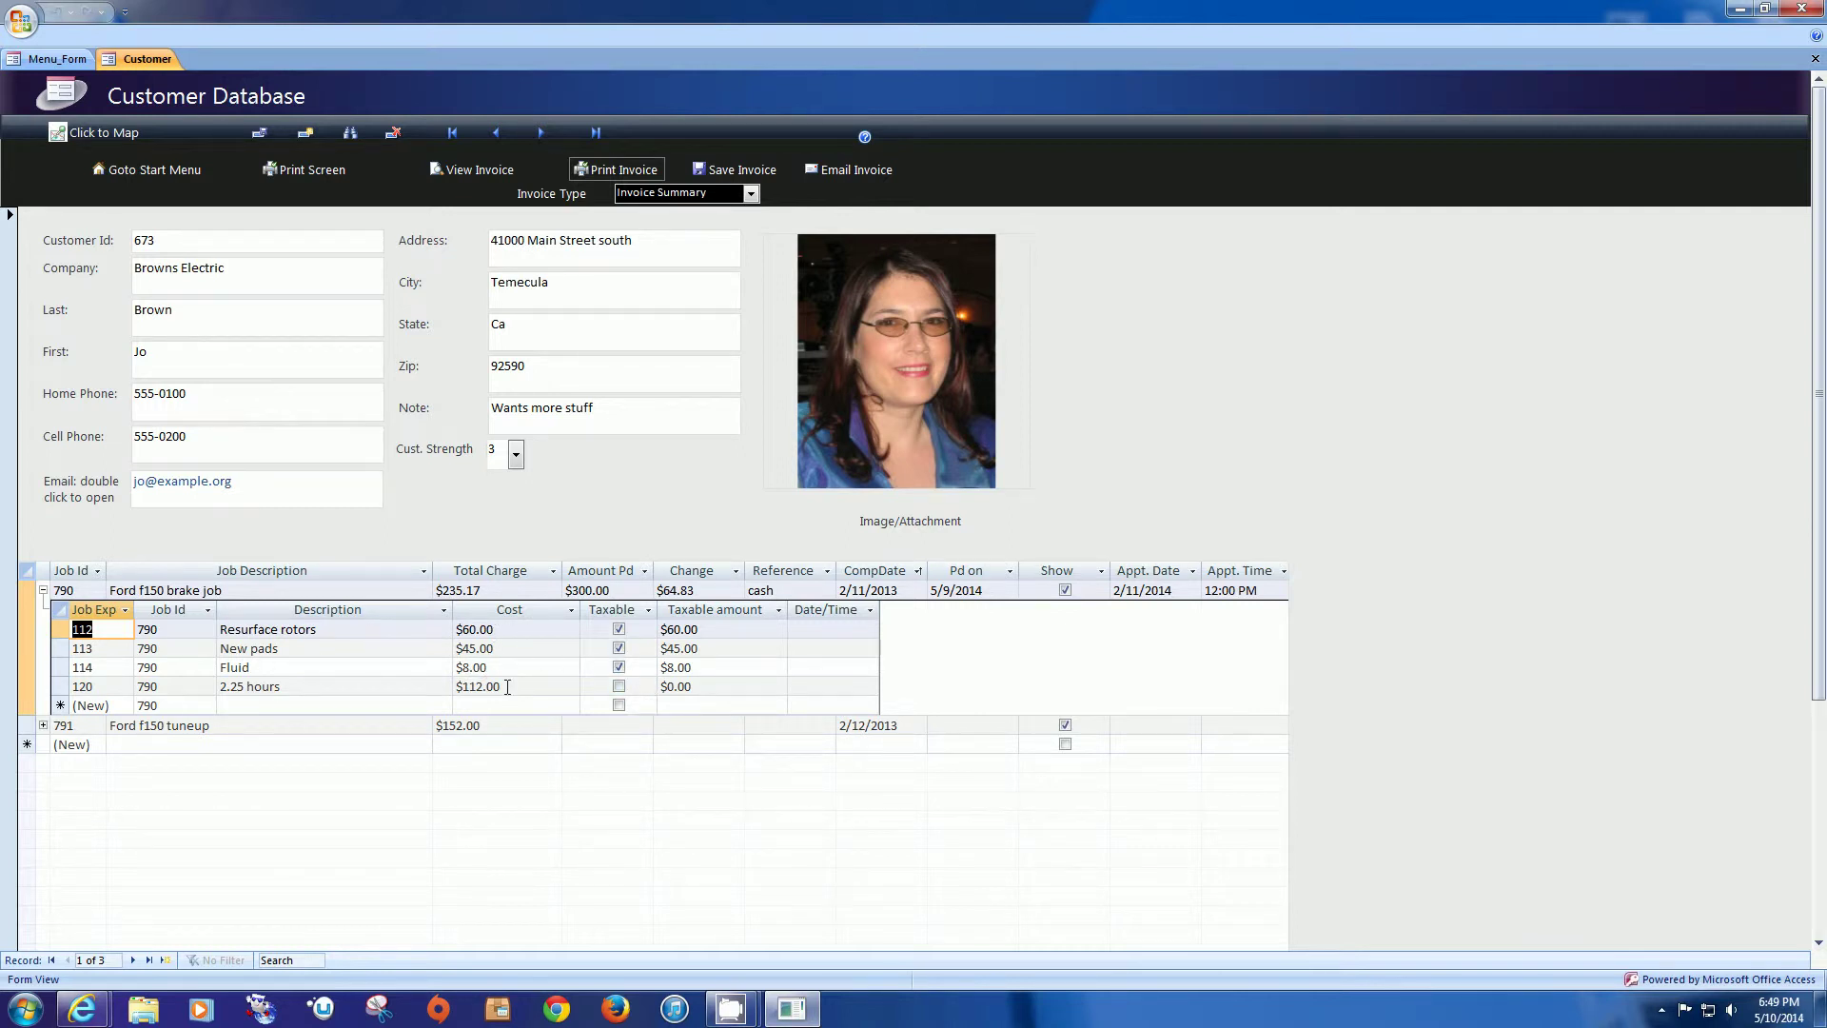
Step: Untick Taxable on job 790's Fluid expense, then delete that expense row
{"action": "left_click", "coordinate": [618, 667]}
{"action": "left_click", "coordinate": [618, 668]}
{"action": "left_click", "coordinate": [619, 668]}
{"action": "left_click", "coordinate": [618, 668]}
{"action": "left_click", "coordinate": [63, 668]}
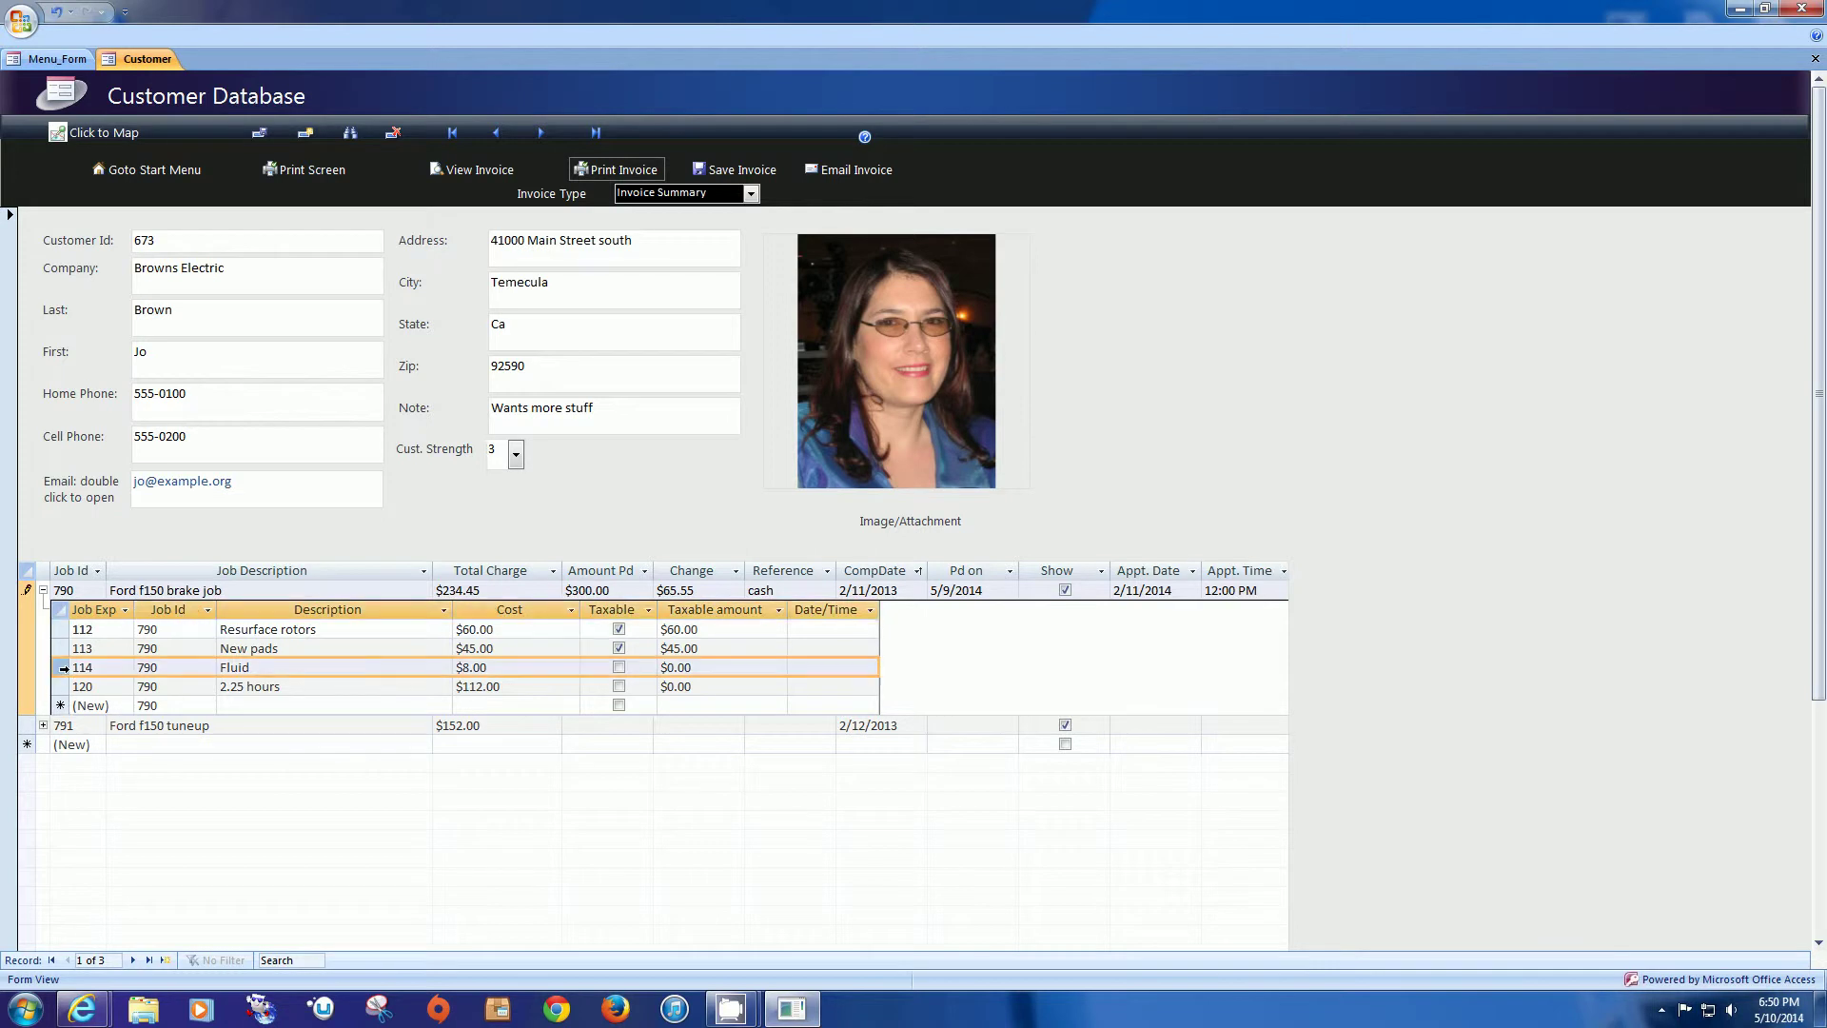
{"action": "key", "text": "Delete"}
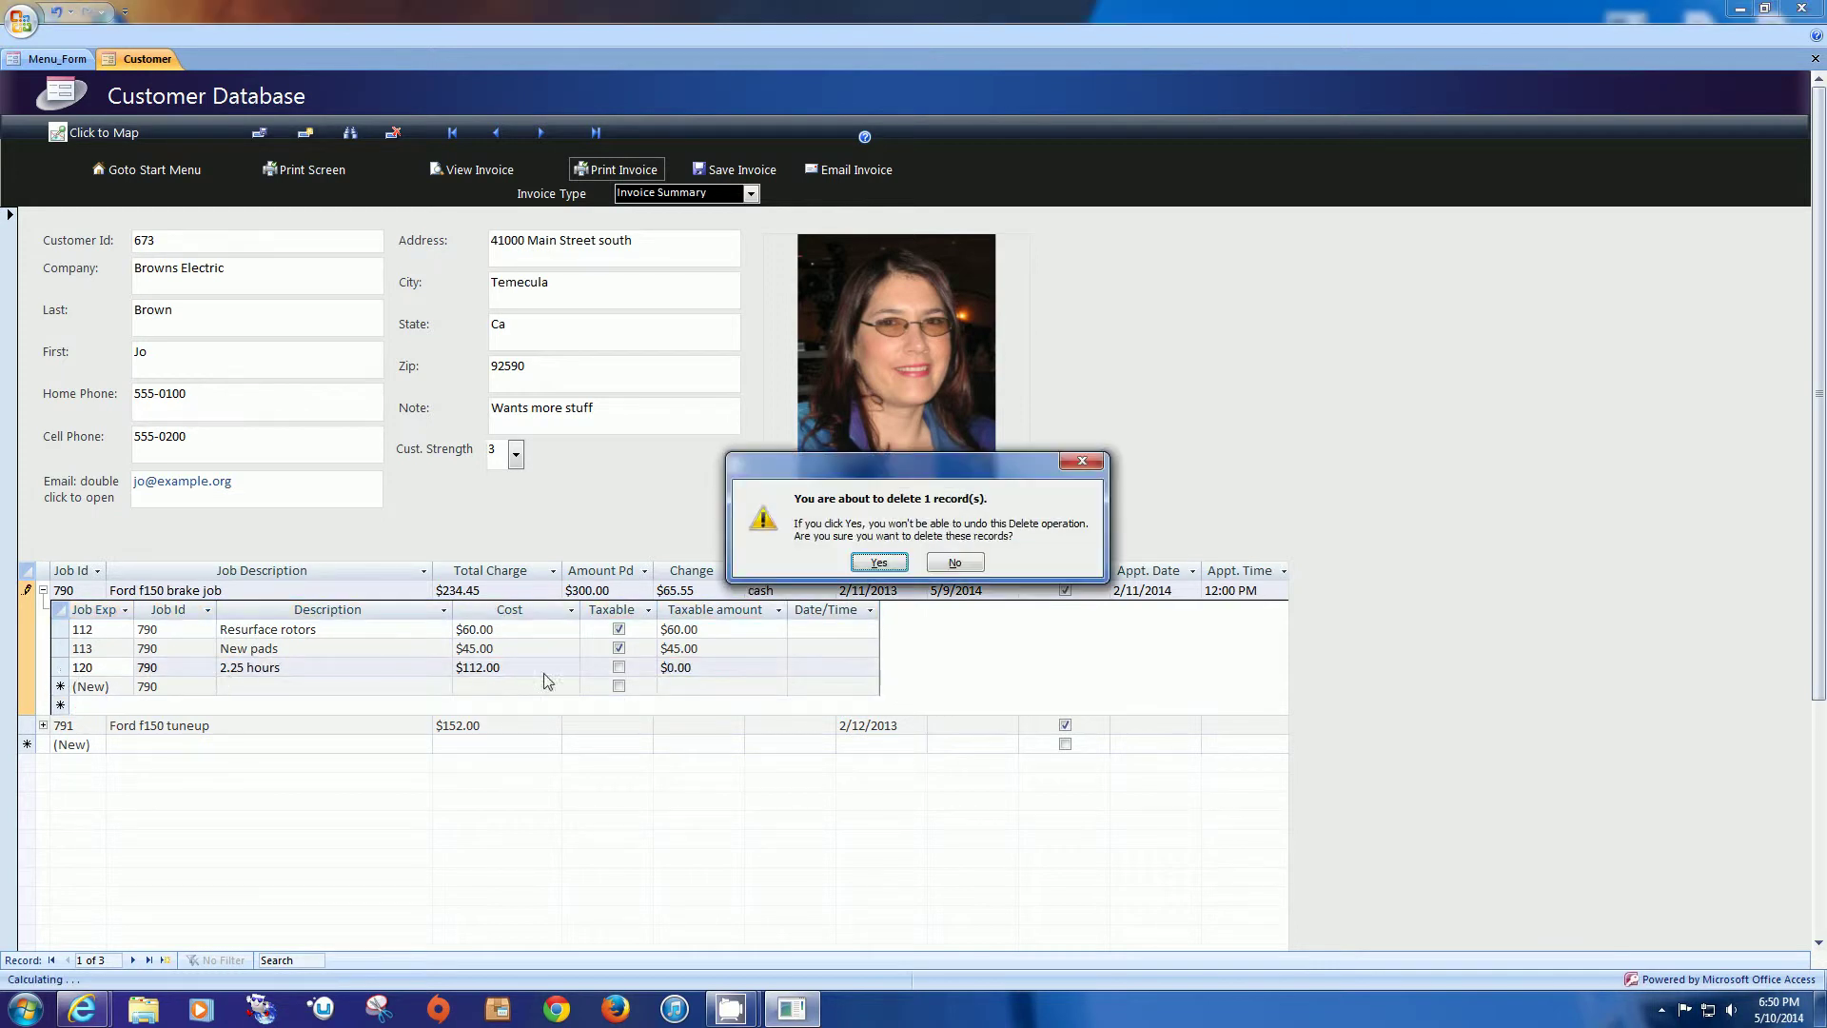
{"action": "left_click", "coordinate": [871, 562]}
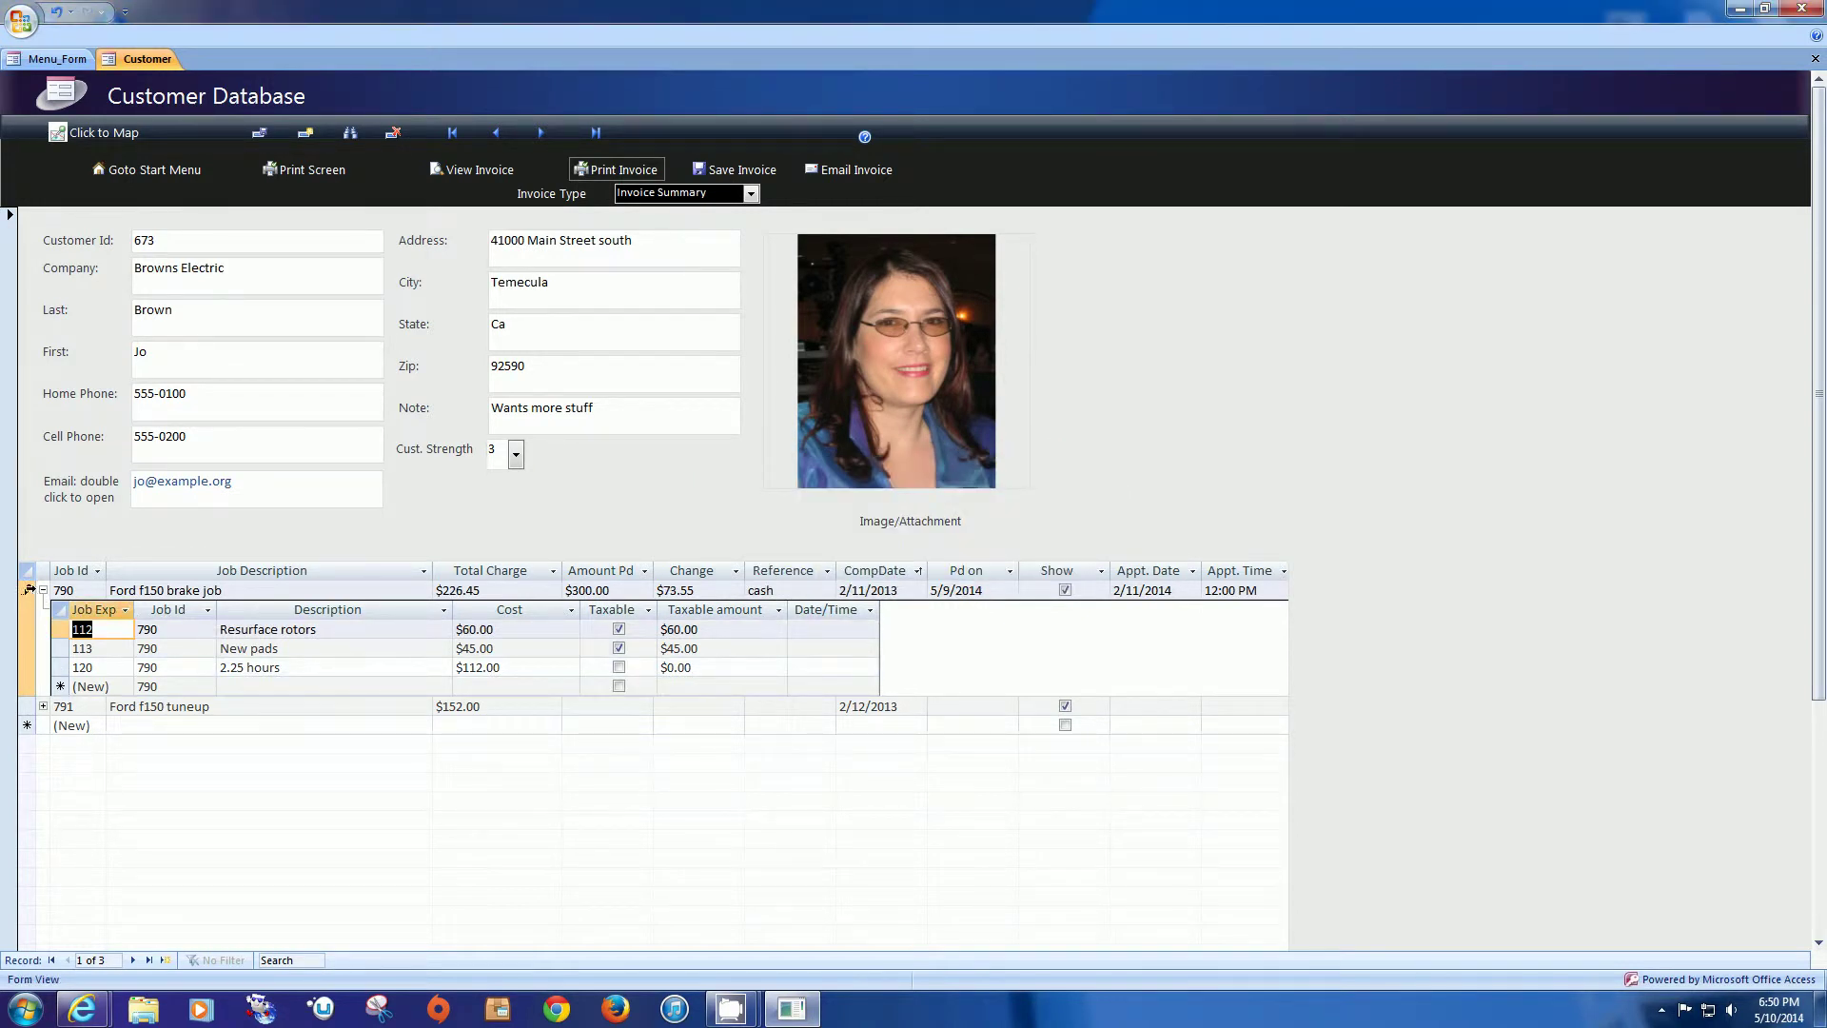
Step: Collapse job 790 and add several throwaway test jobs with dummy descriptions
{"action": "left_click", "coordinate": [44, 591]}
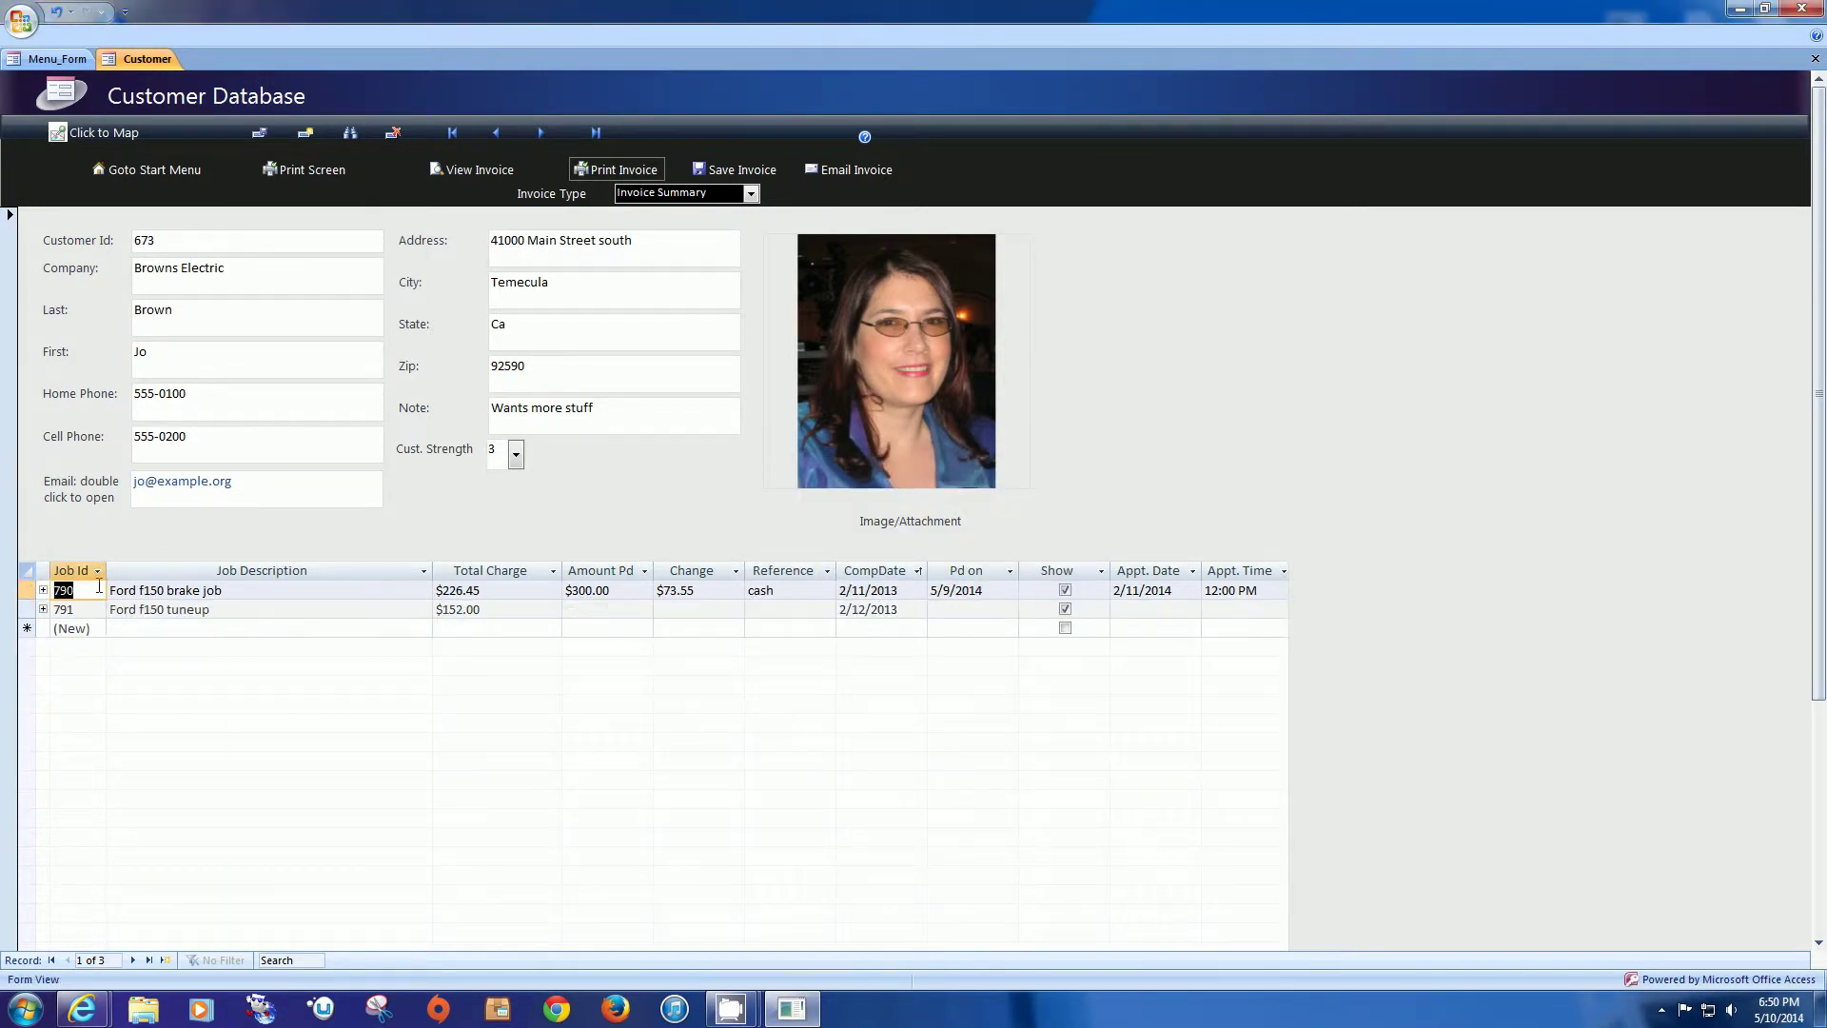
{"action": "left_click", "coordinate": [150, 628]}
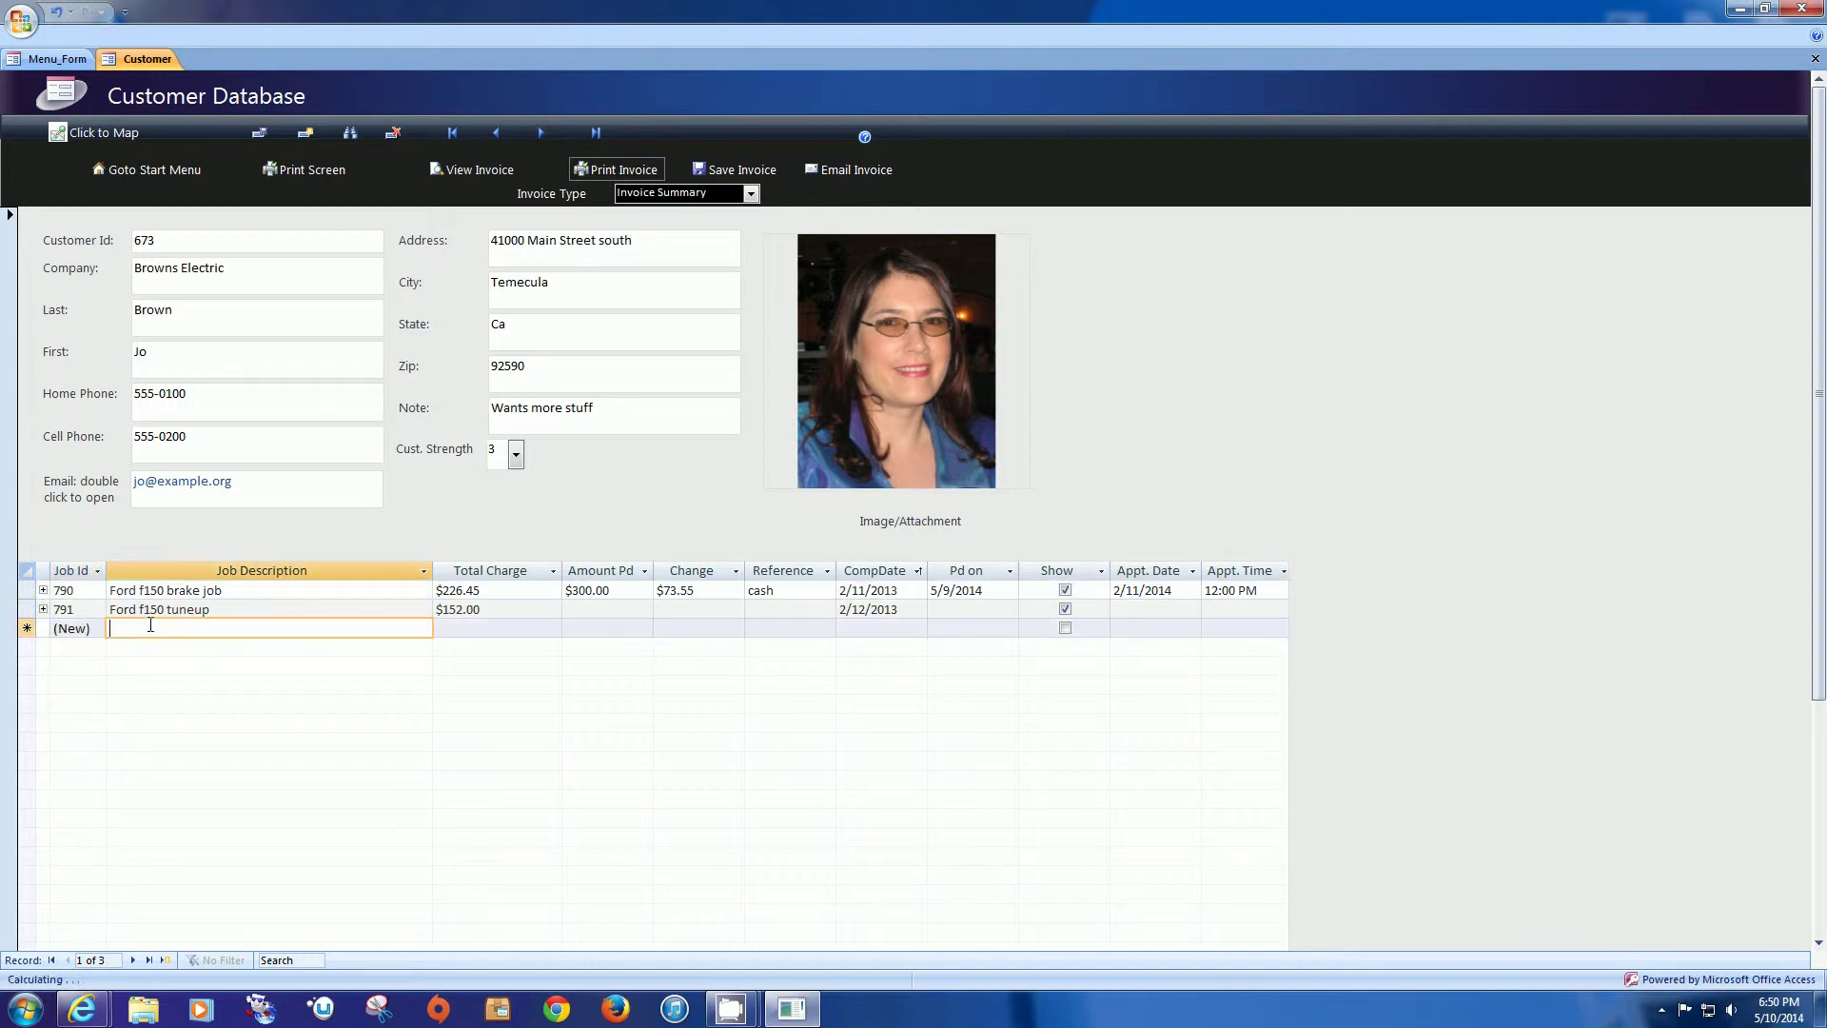
{"action": "type", "text": "a"}
{"action": "key", "text": "Down"}
{"action": "type", "text": "aa"}
{"action": "key", "text": "Down"}
{"action": "type", "text": "a"}
{"action": "key", "text": "Down"}
{"action": "type", "text": "a"}
{"action": "key", "text": "Down"}
{"action": "type", "text": "a"}
{"action": "key", "text": "Down"}
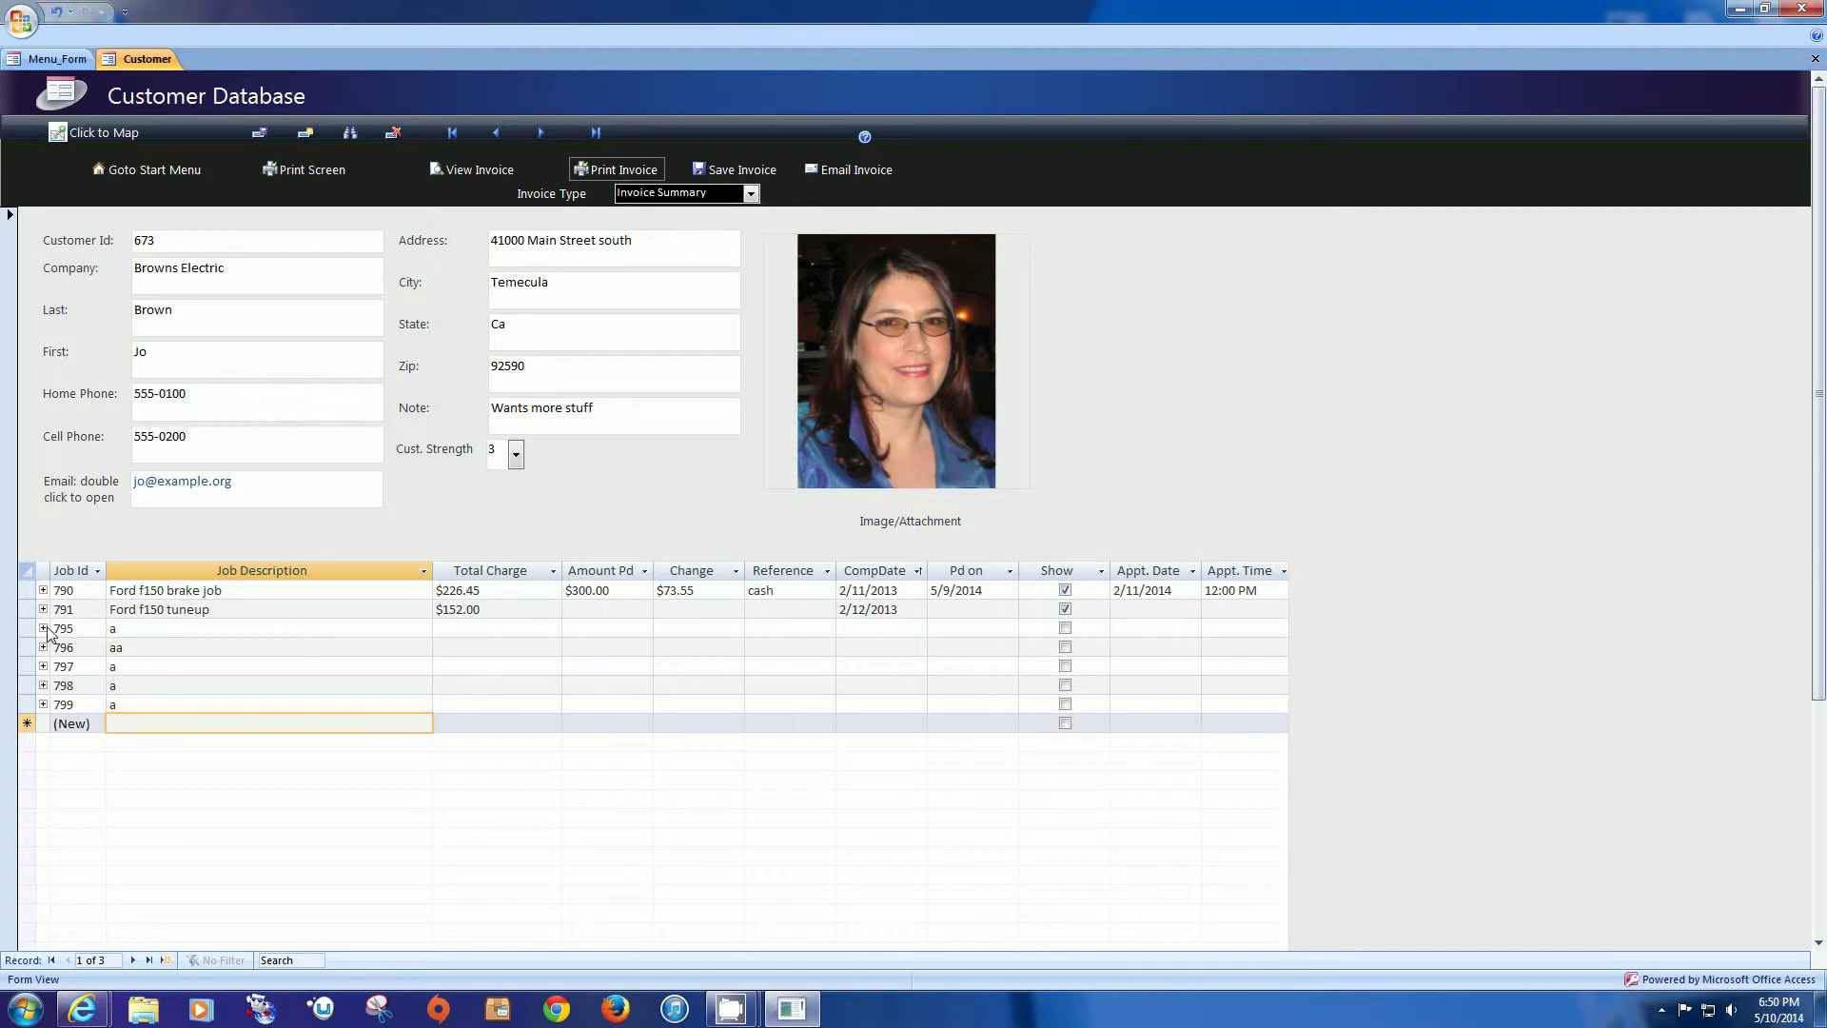
Step: Add three dummy expenses under test job 795
{"action": "left_click", "coordinate": [43, 628]}
{"action": "left_click", "coordinate": [249, 666]}
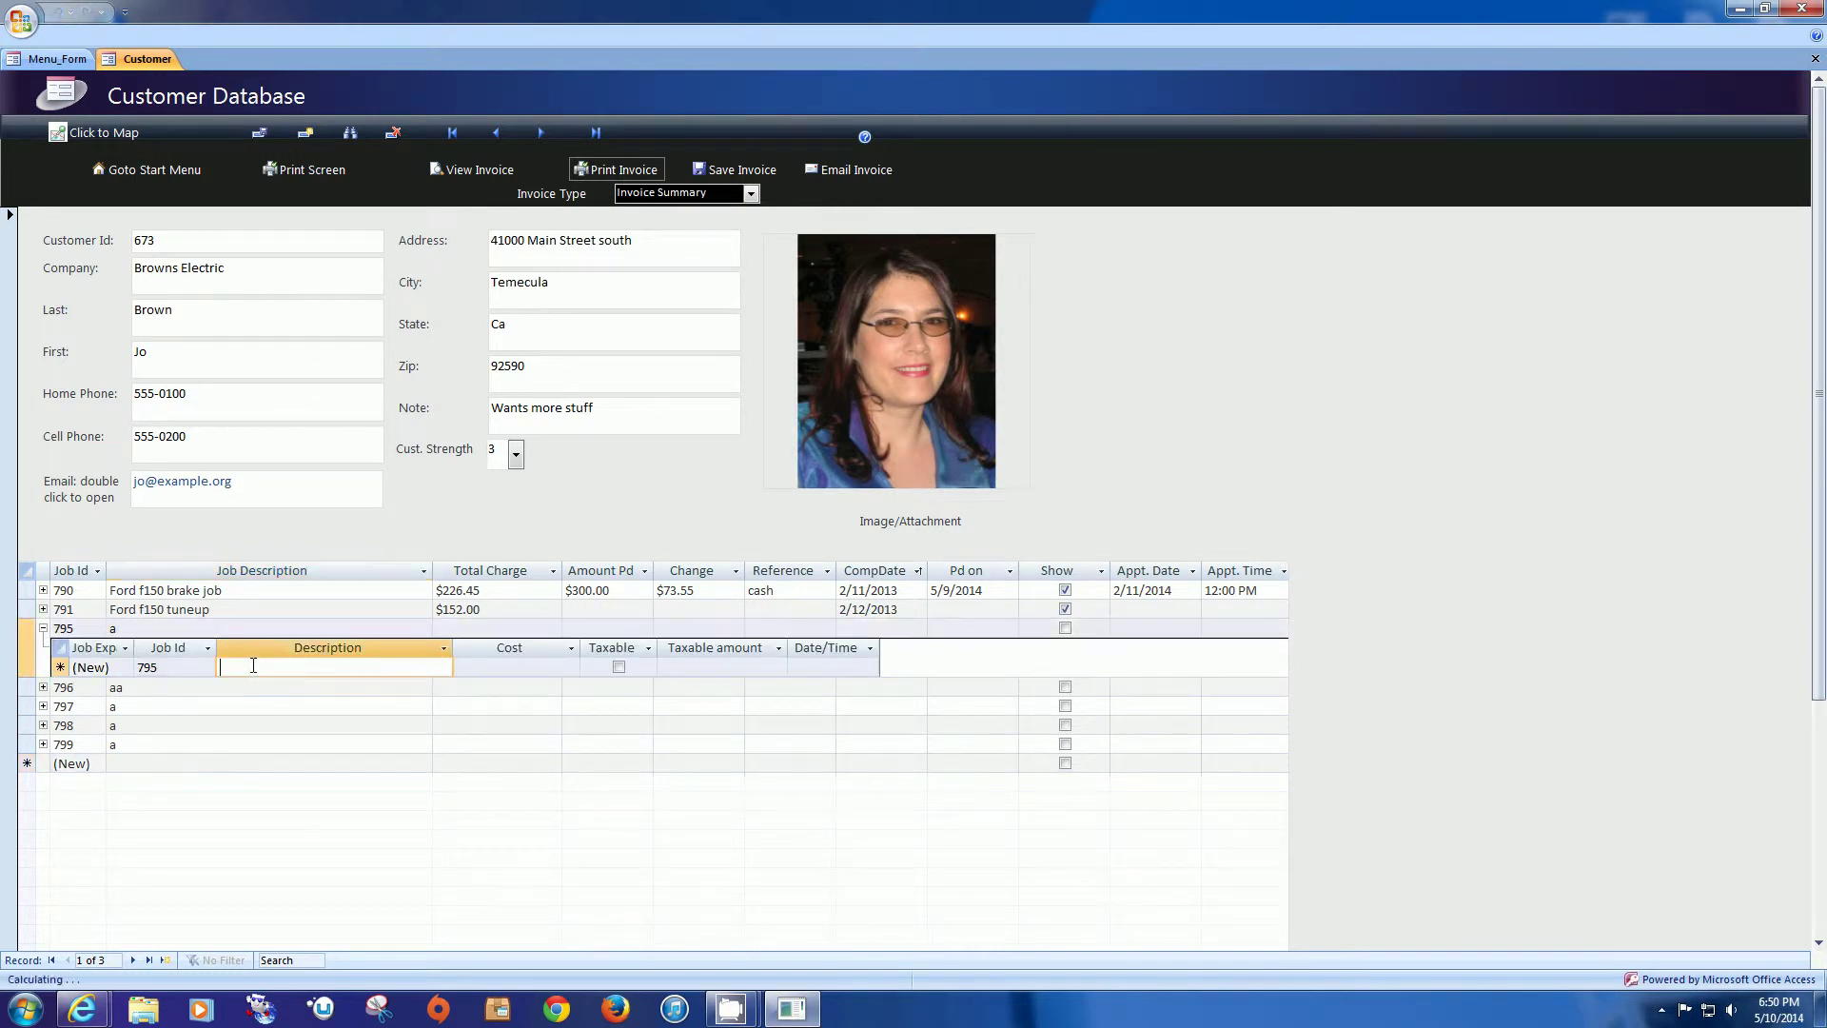
{"action": "type", "text": "a"}
{"action": "key", "text": "Down"}
{"action": "type", "text": "a"}
{"action": "key", "text": "Down"}
{"action": "type", "text": "a"}
{"action": "key", "text": "Down"}
{"action": "type", "text": "a"}
{"action": "key", "text": "Down"}
{"action": "type", "text": "a"}
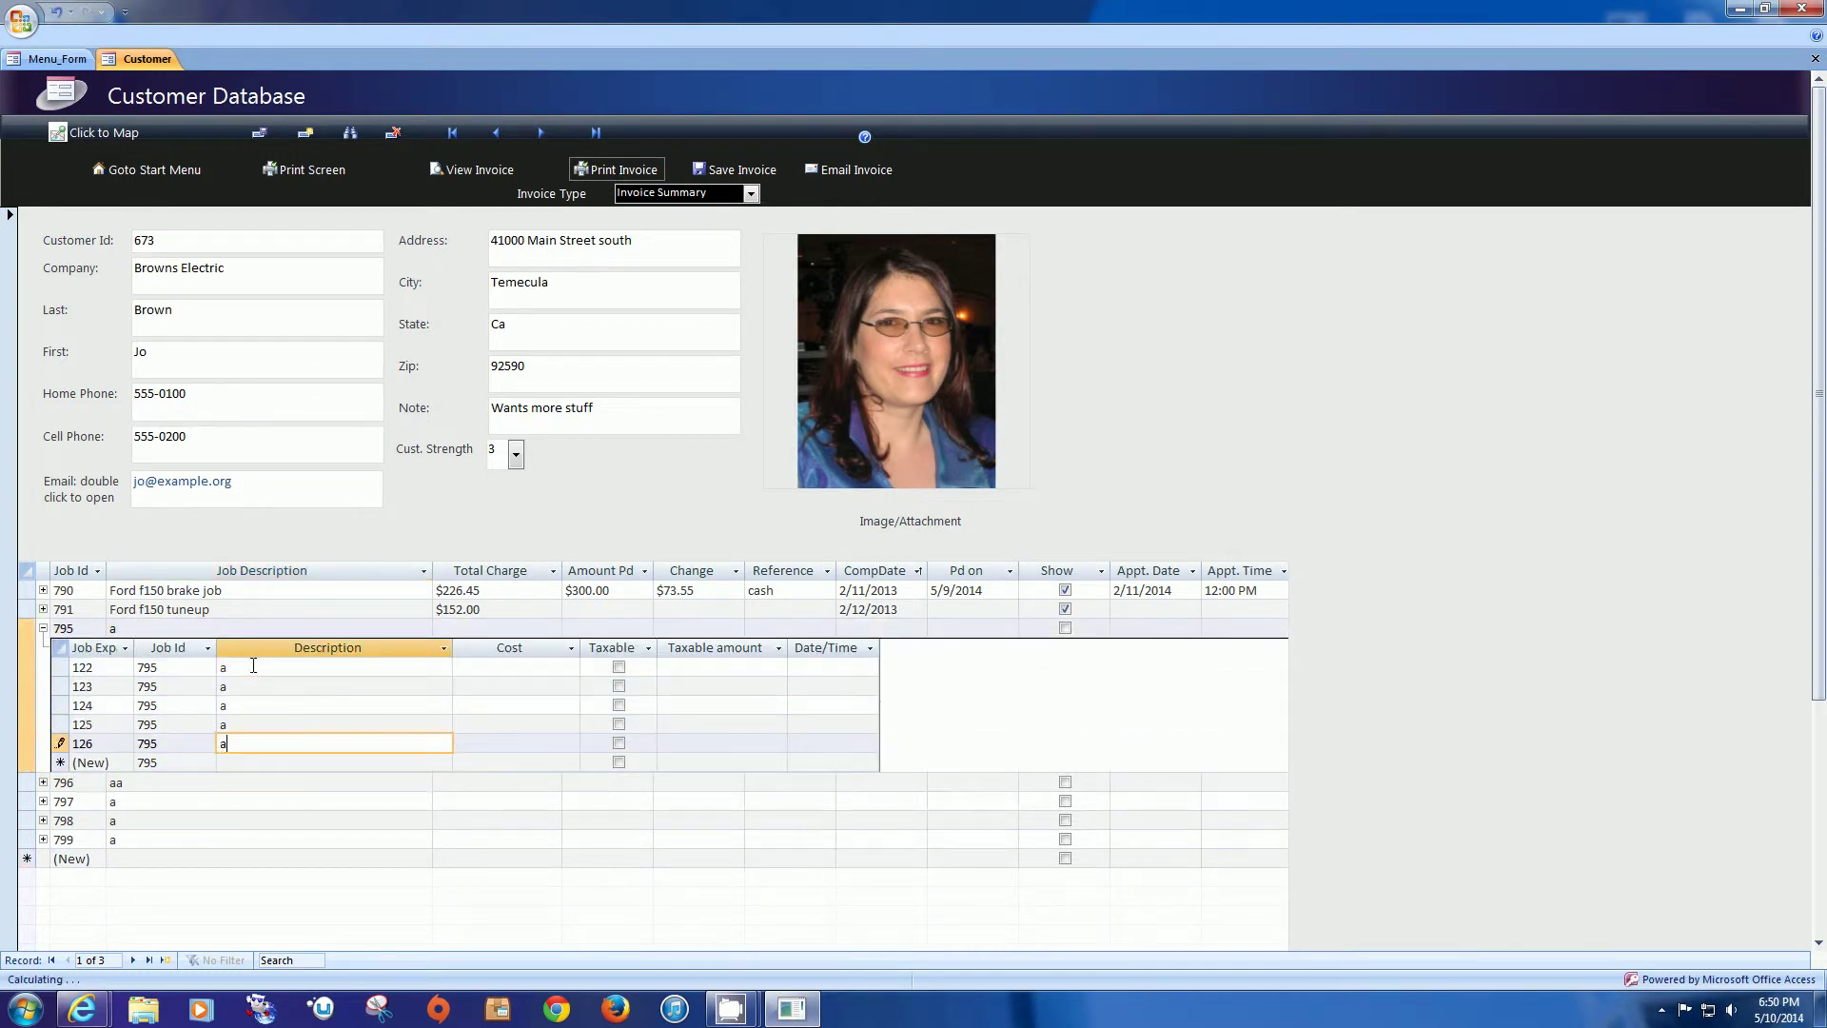
Step: Delete test jobs 795 through 799, confirming the cascading delete
{"action": "left_click", "coordinate": [43, 629]}
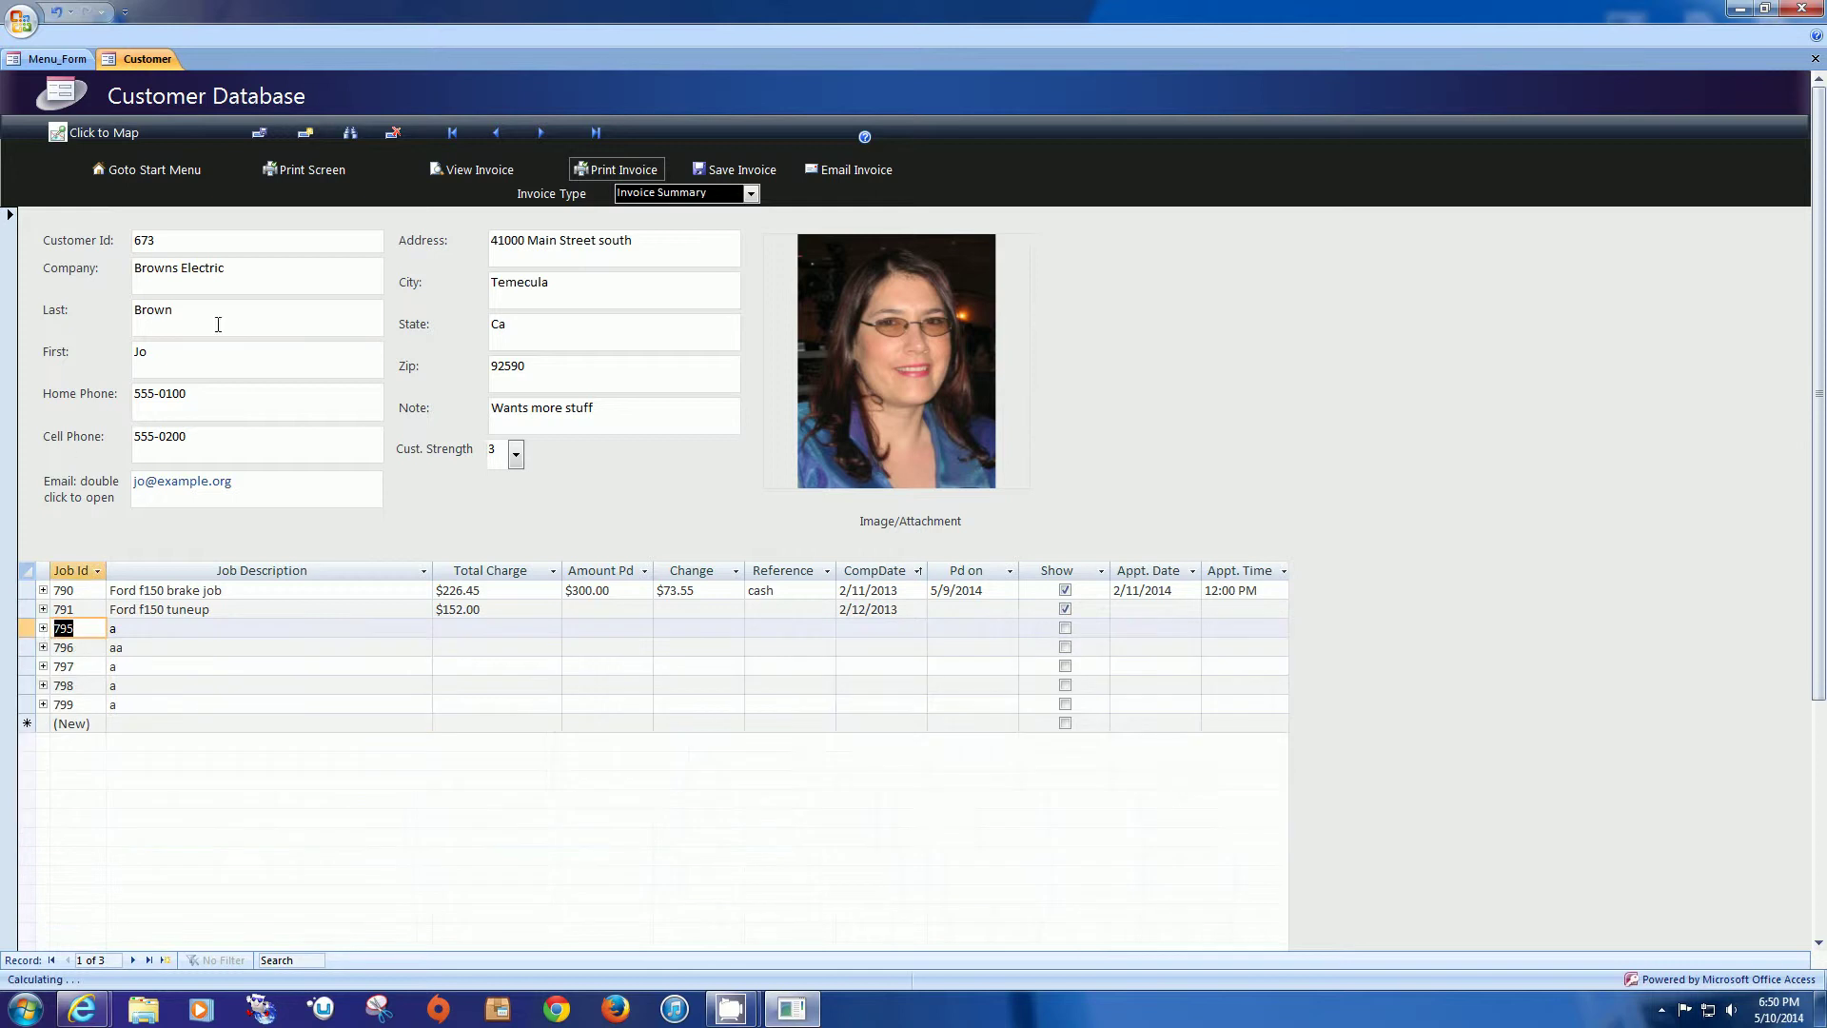
{"action": "left_click_drag", "start_coordinate": [26, 628], "coordinate": [34, 712]}
{"action": "key", "text": "Delete"}
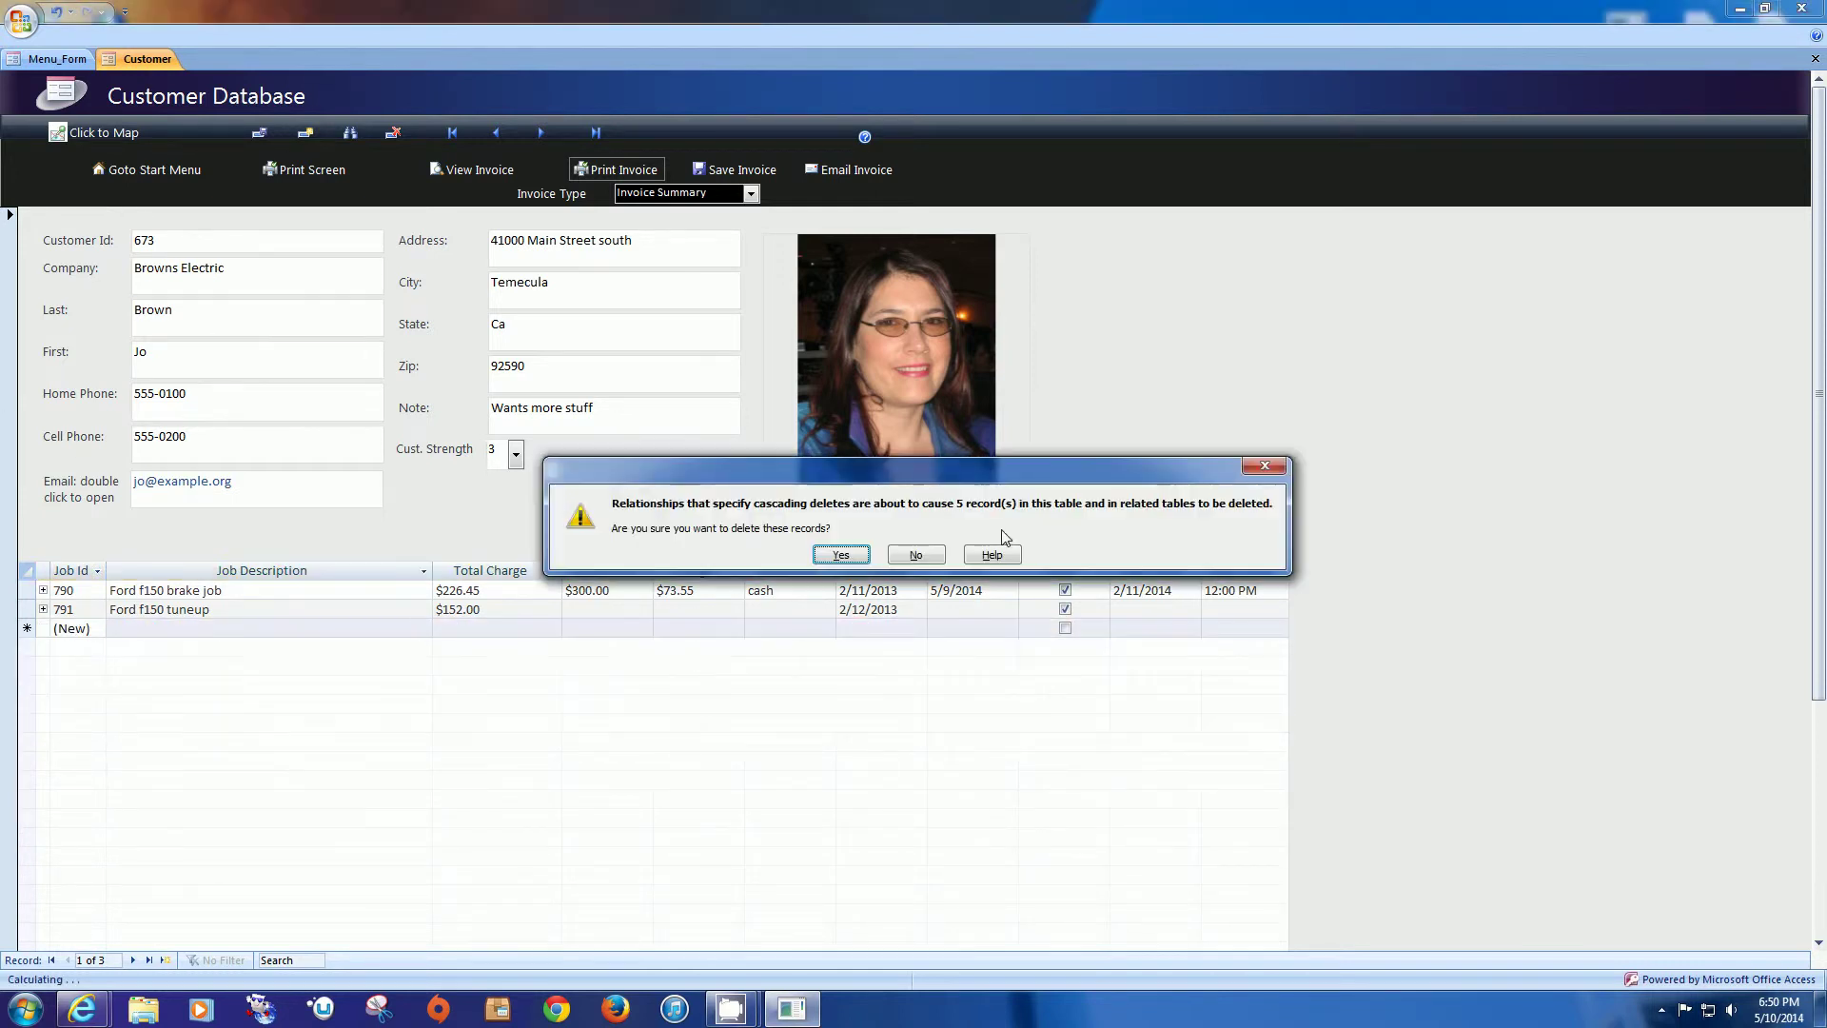
{"action": "left_click", "coordinate": [841, 555]}
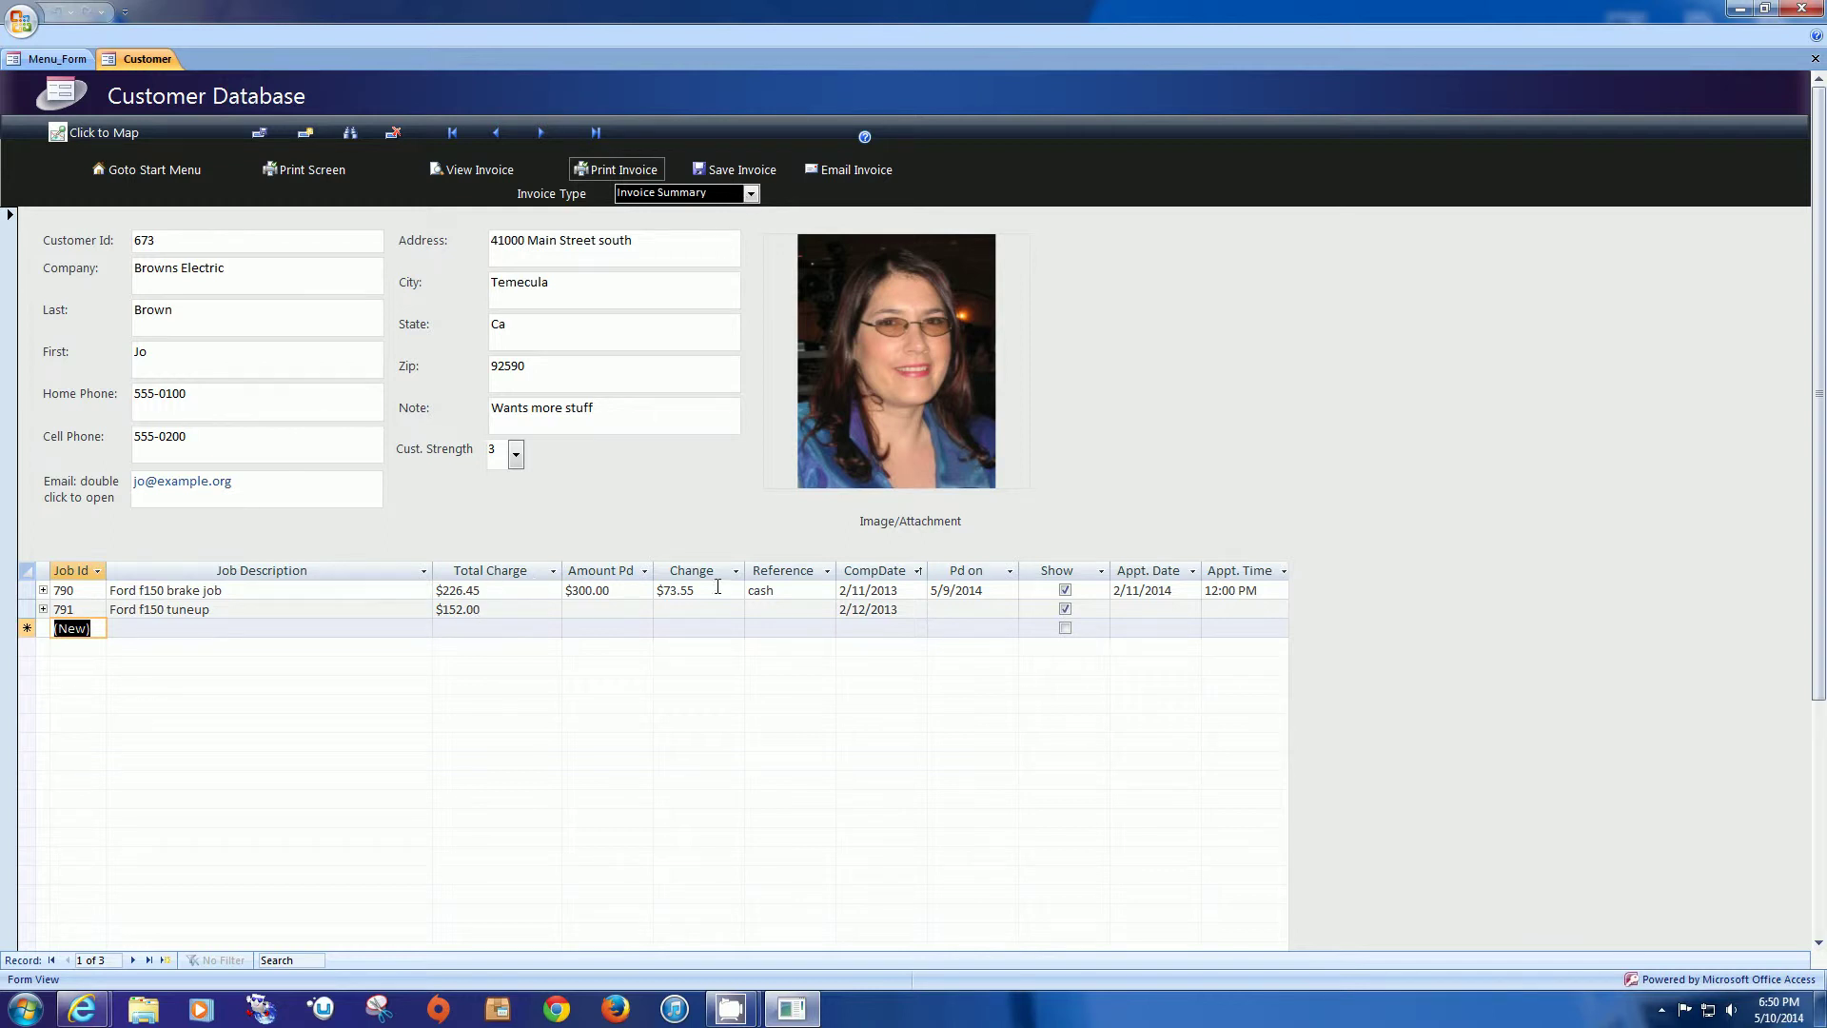
Step: Move to the second customer, check job 793's expenses, and preview its current invoice
{"action": "left_click", "coordinate": [133, 960]}
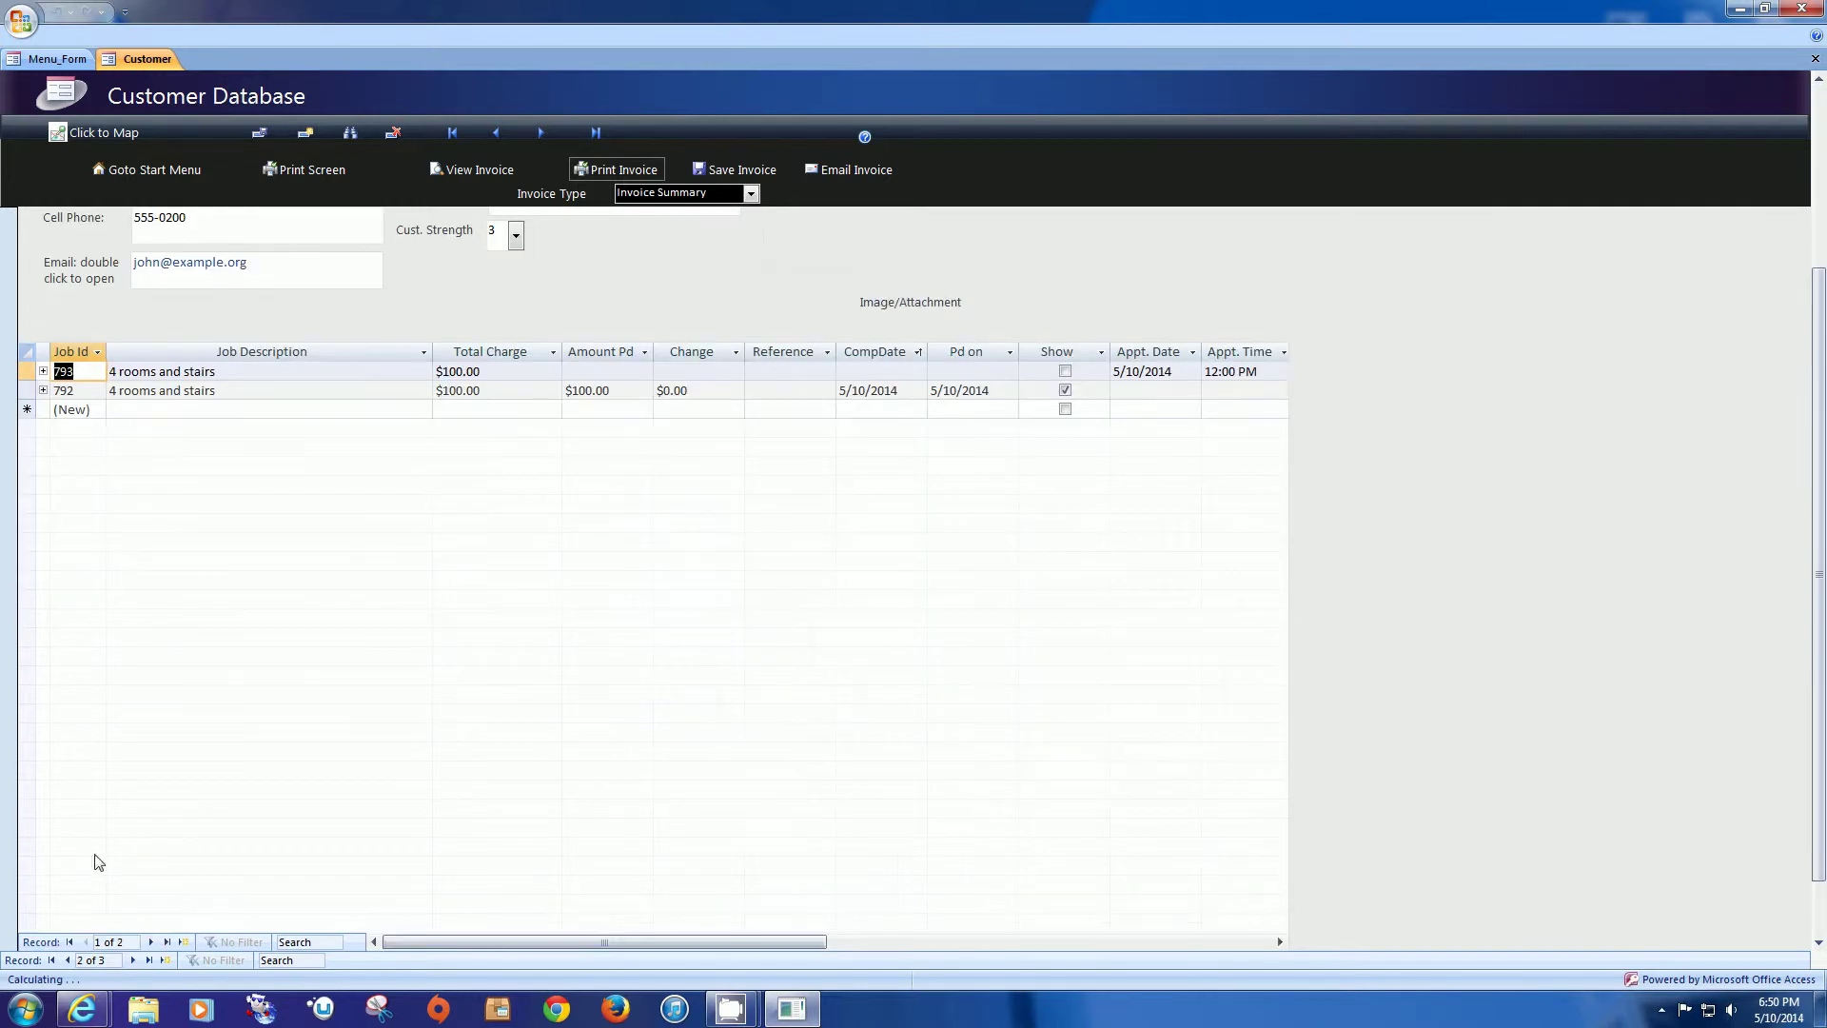
{"action": "left_click_drag", "start_coordinate": [1818, 480], "coordinate": [1761, 228]}
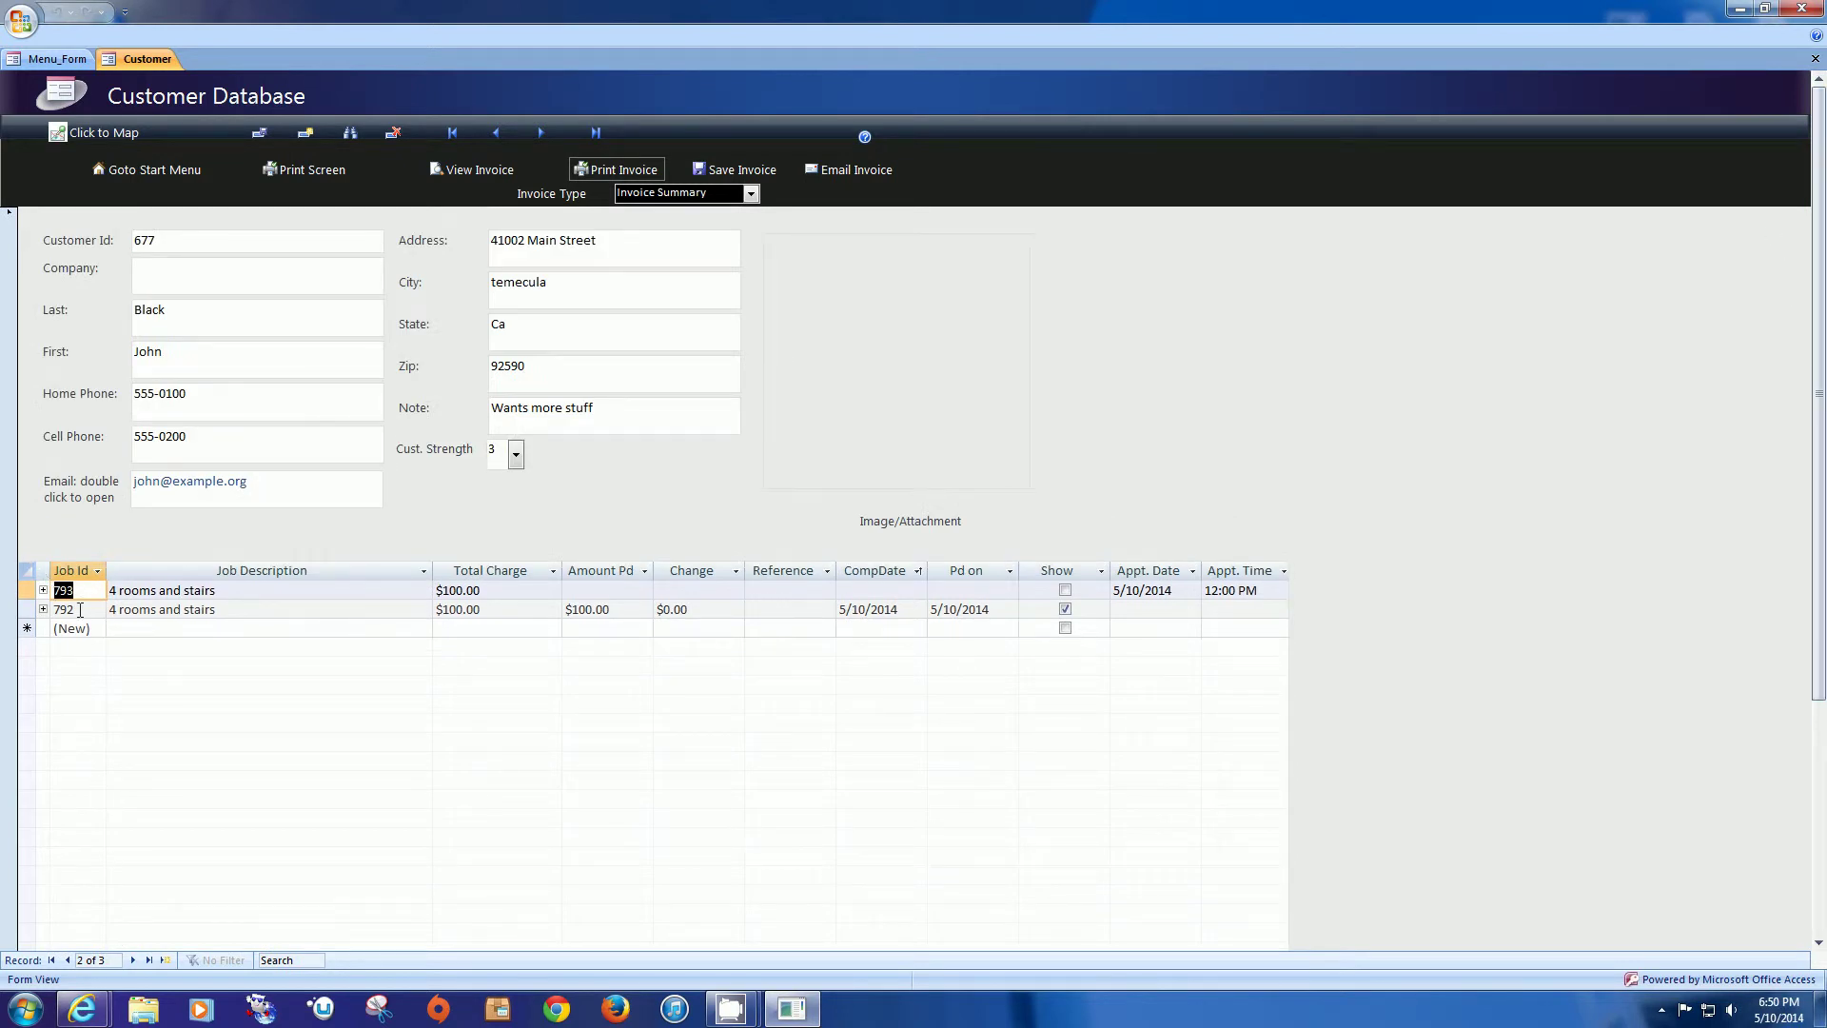
{"action": "left_click", "coordinate": [43, 590]}
{"action": "left_click", "coordinate": [43, 590]}
{"action": "left_click", "coordinate": [42, 590]}
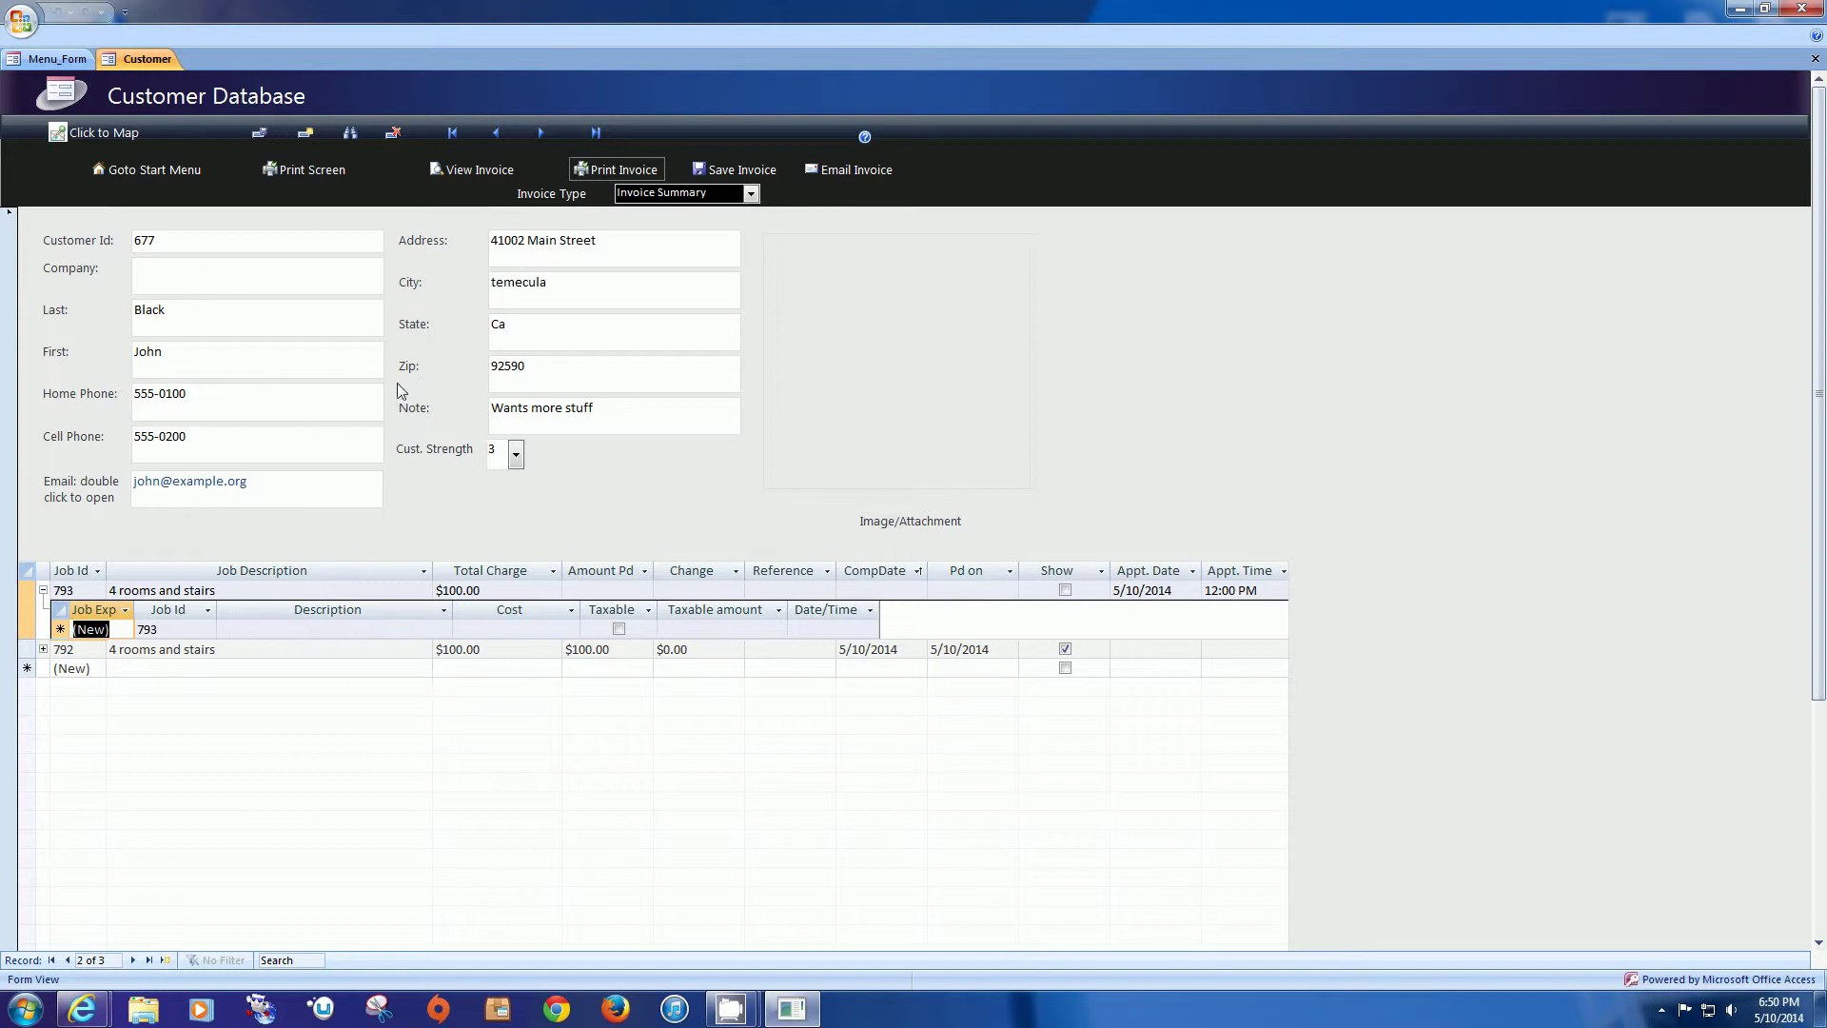
{"action": "left_click", "coordinate": [43, 590]}
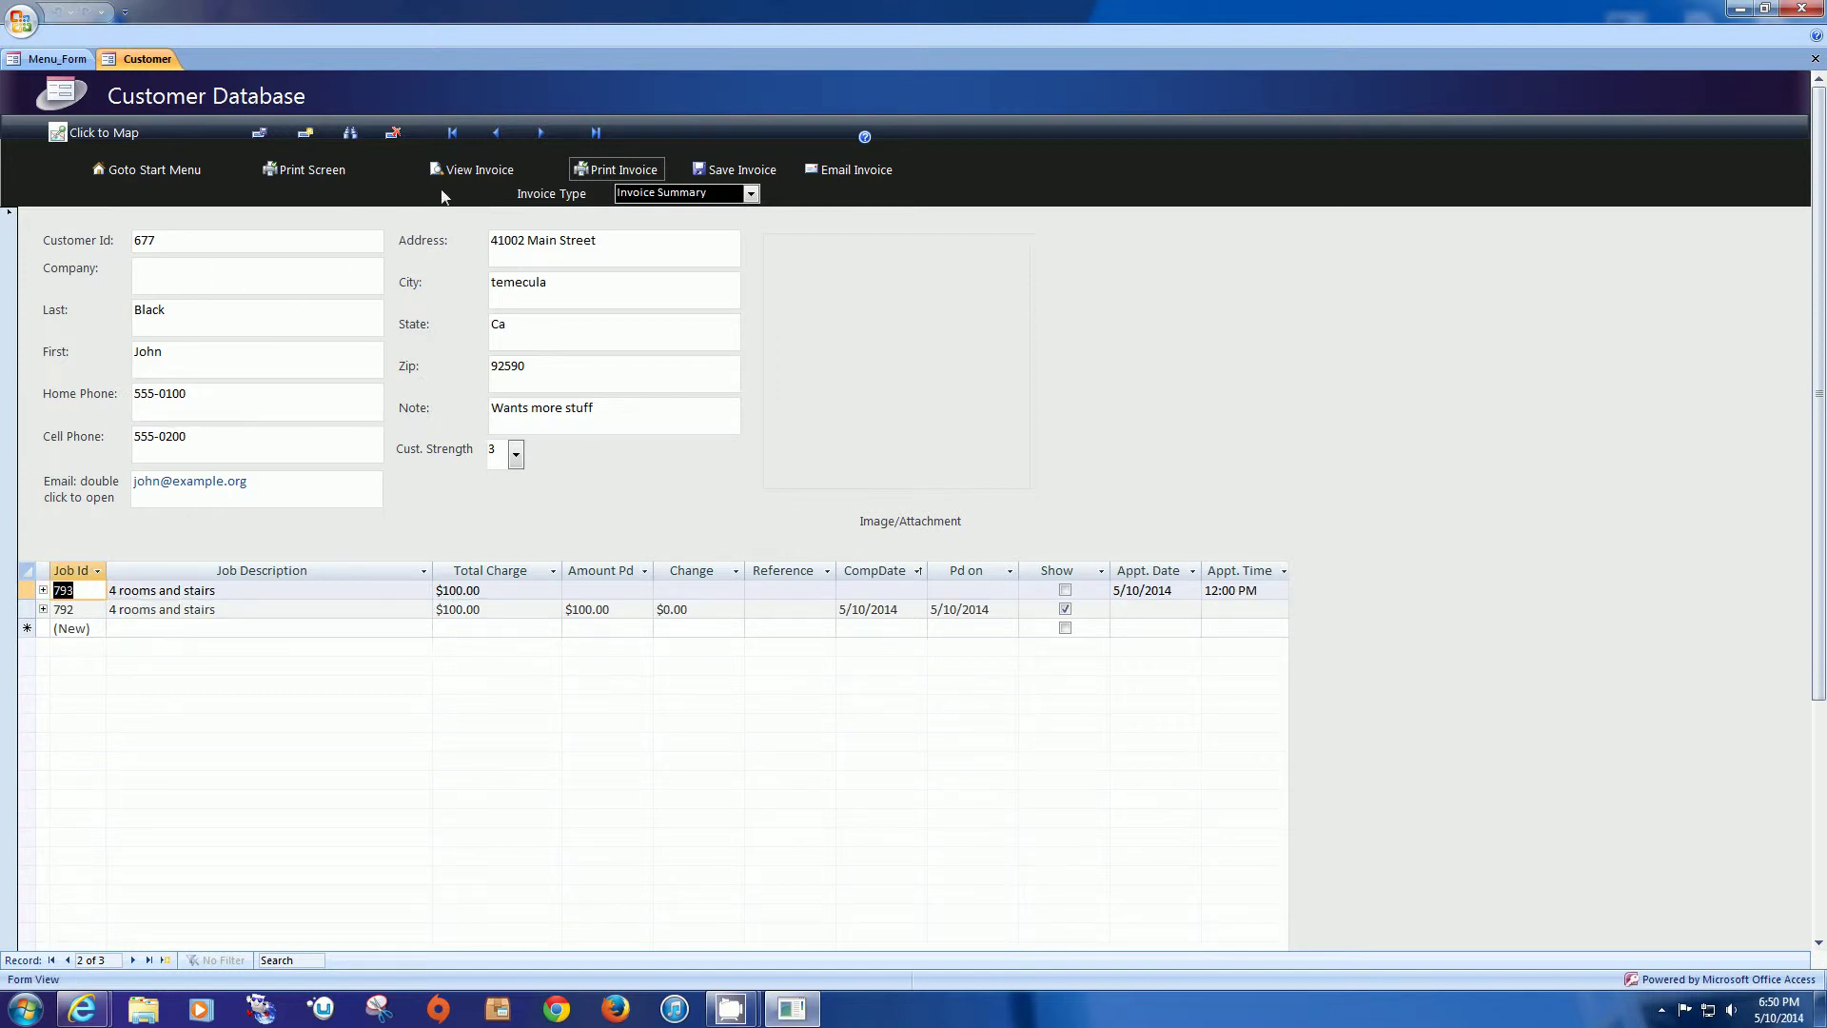
{"action": "left_click", "coordinate": [474, 169]}
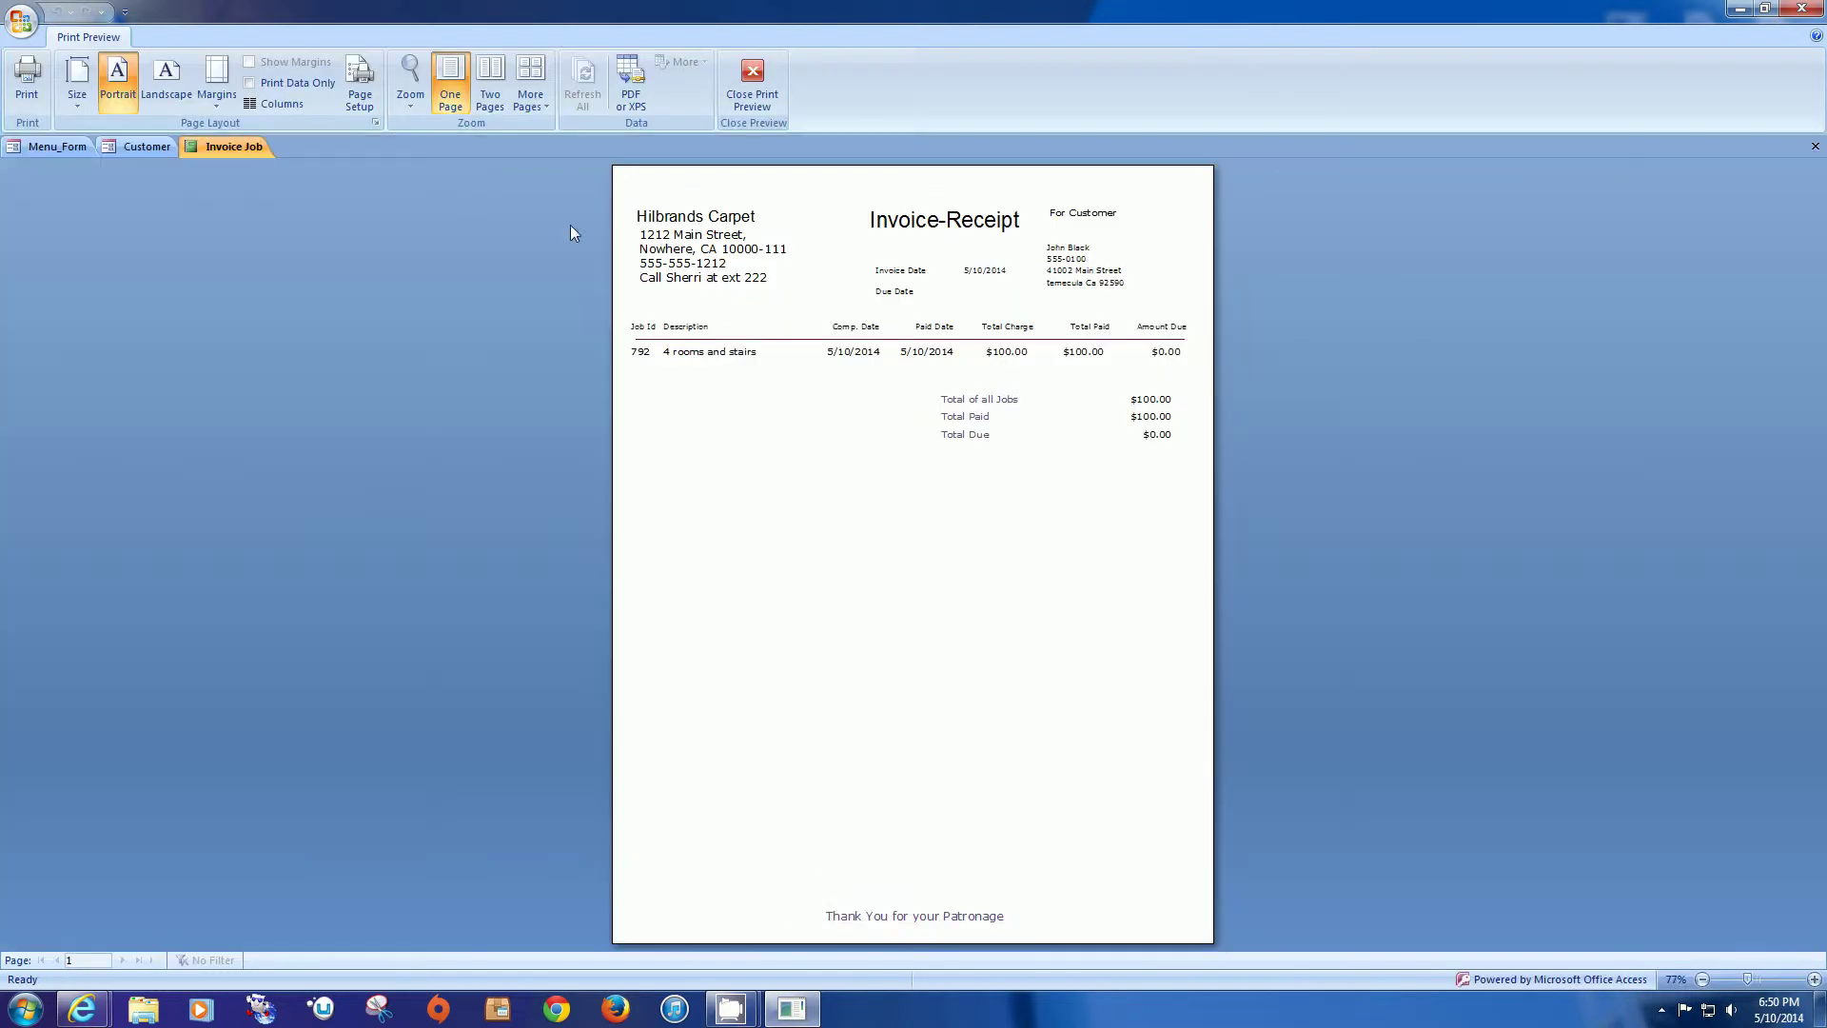
{"action": "left_click", "coordinate": [752, 81]}
Step: Tick Show for job 793 and preview the updated $200 invoice with $100 due
{"action": "left_click", "coordinate": [1065, 590]}
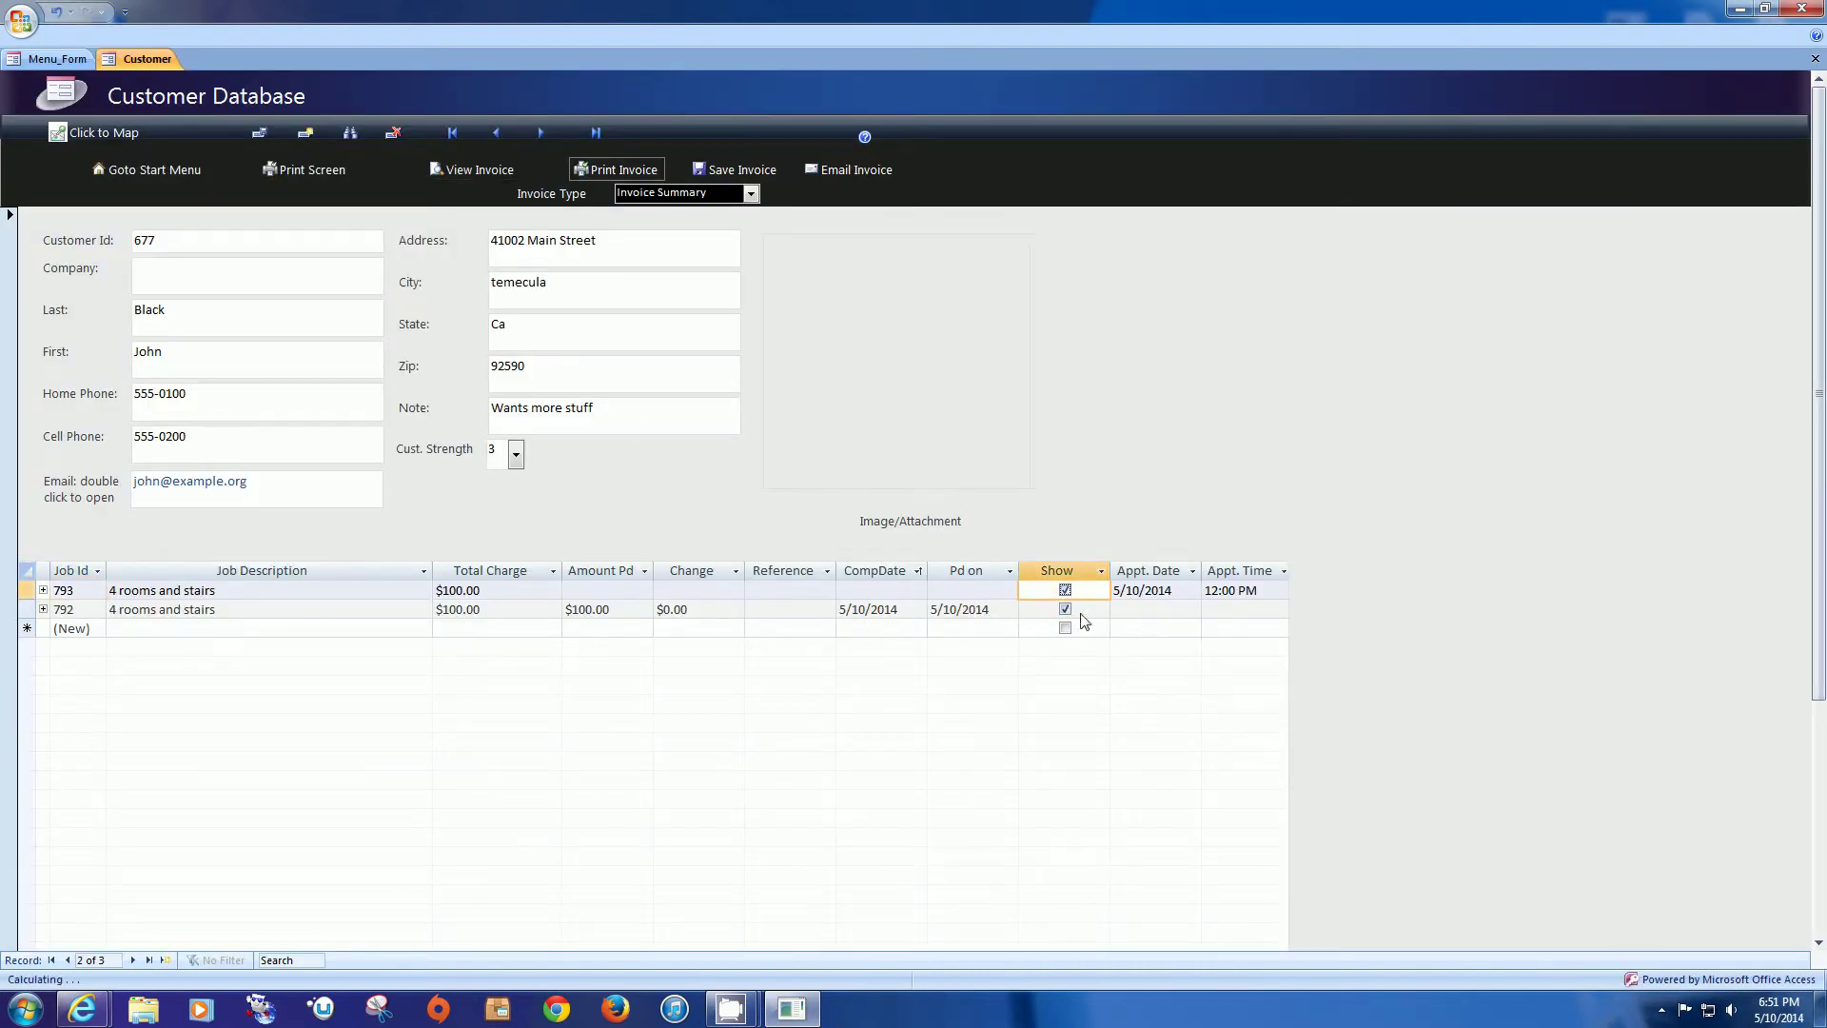
{"action": "left_click", "coordinate": [484, 171]}
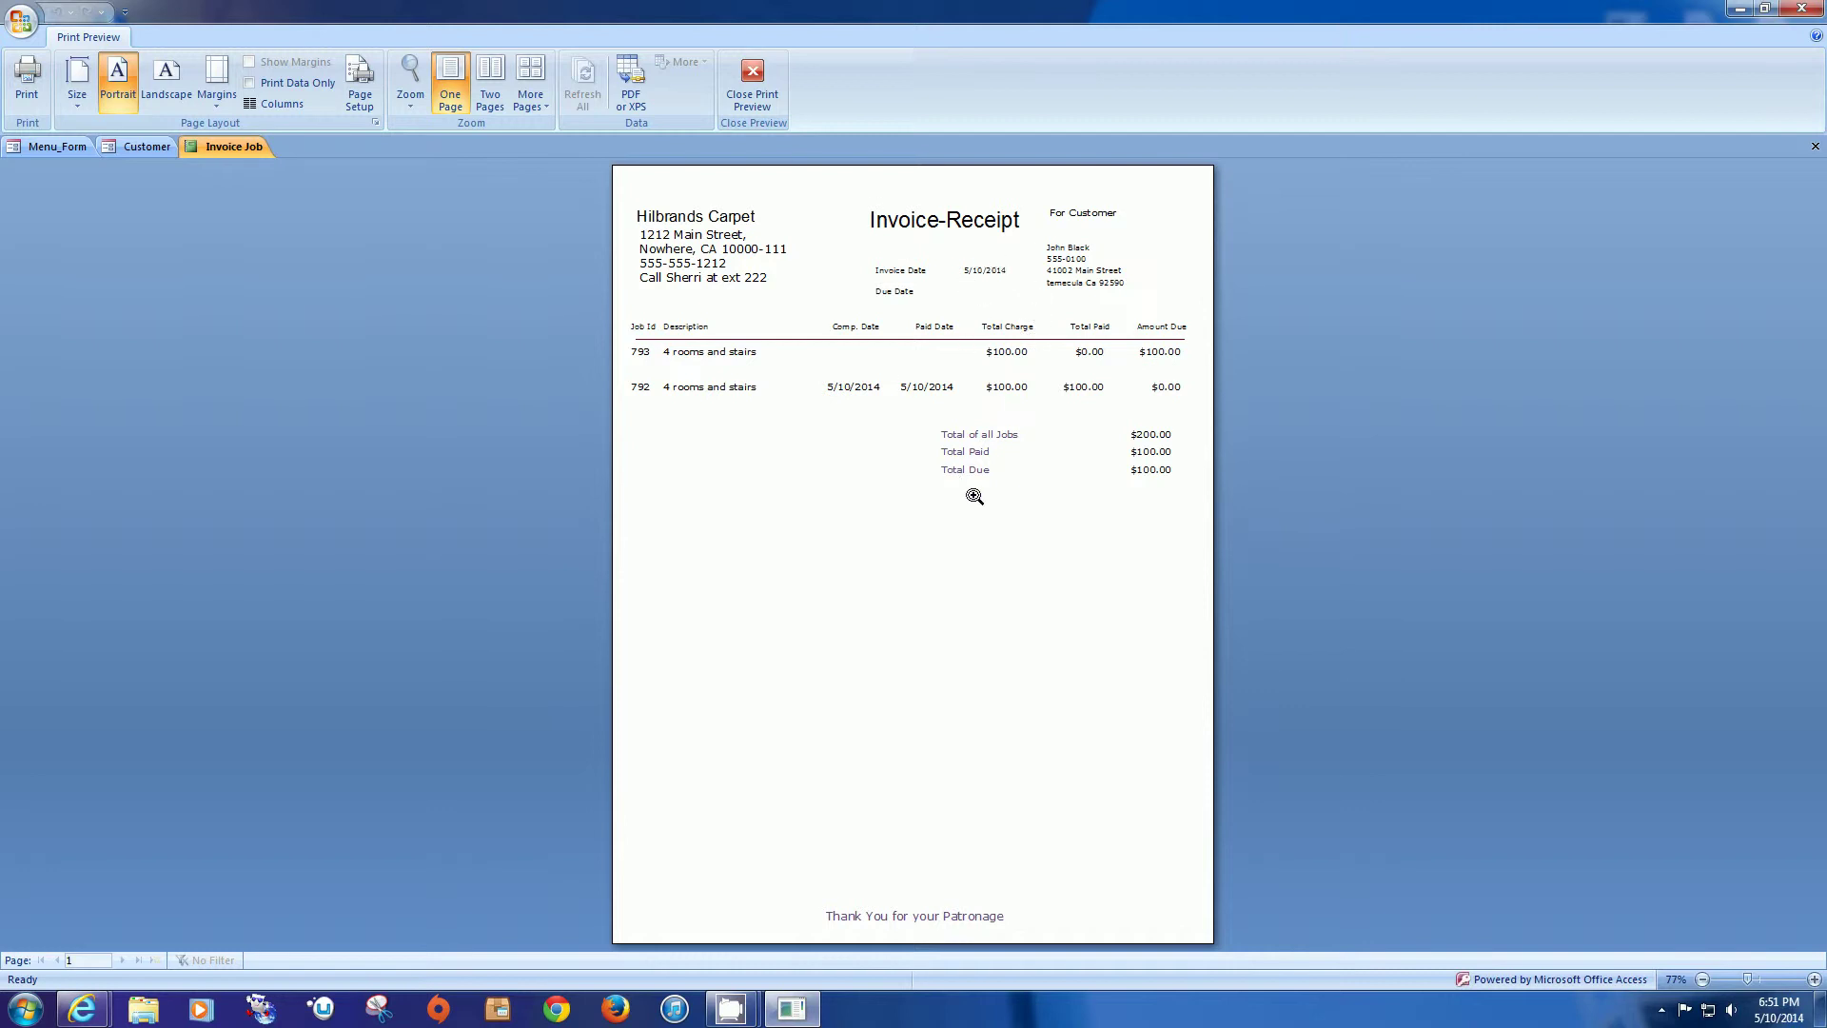
{"action": "left_click", "coordinate": [742, 69]}
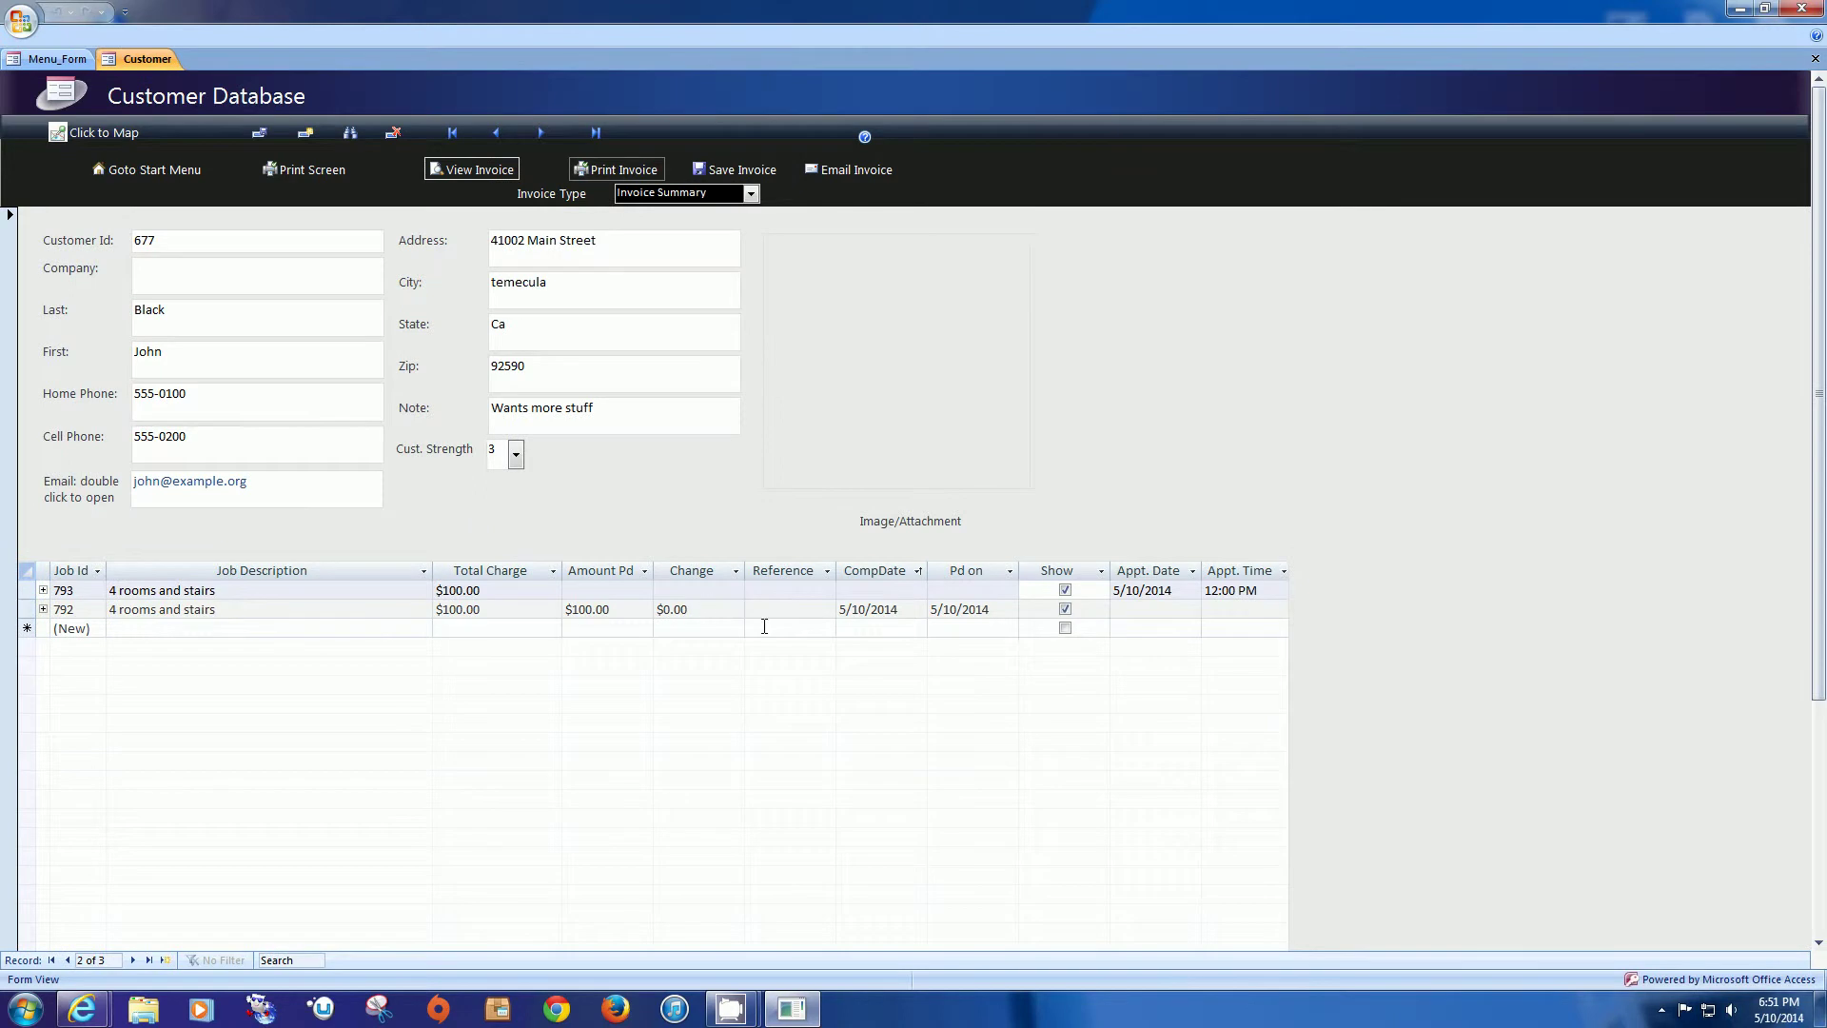
Step: Return to the first customer and preview its current invoice
{"action": "left_click", "coordinate": [66, 959]}
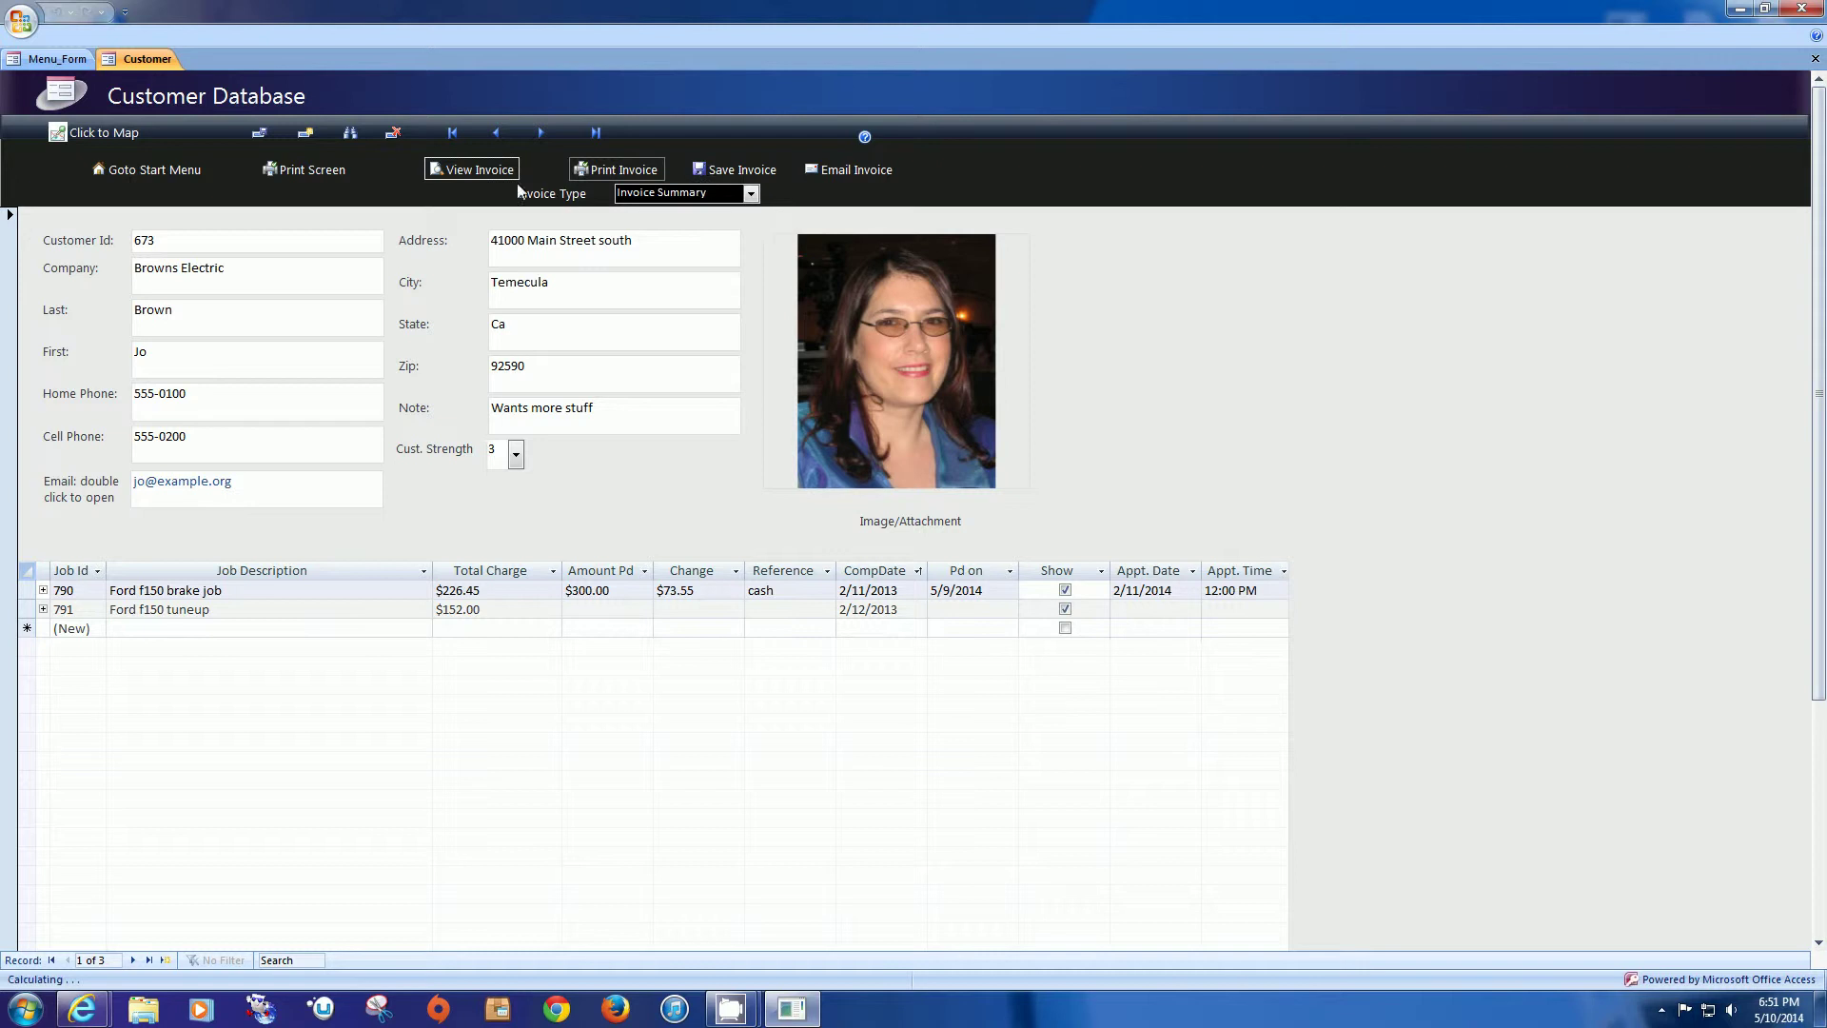
{"action": "left_click", "coordinate": [474, 170]}
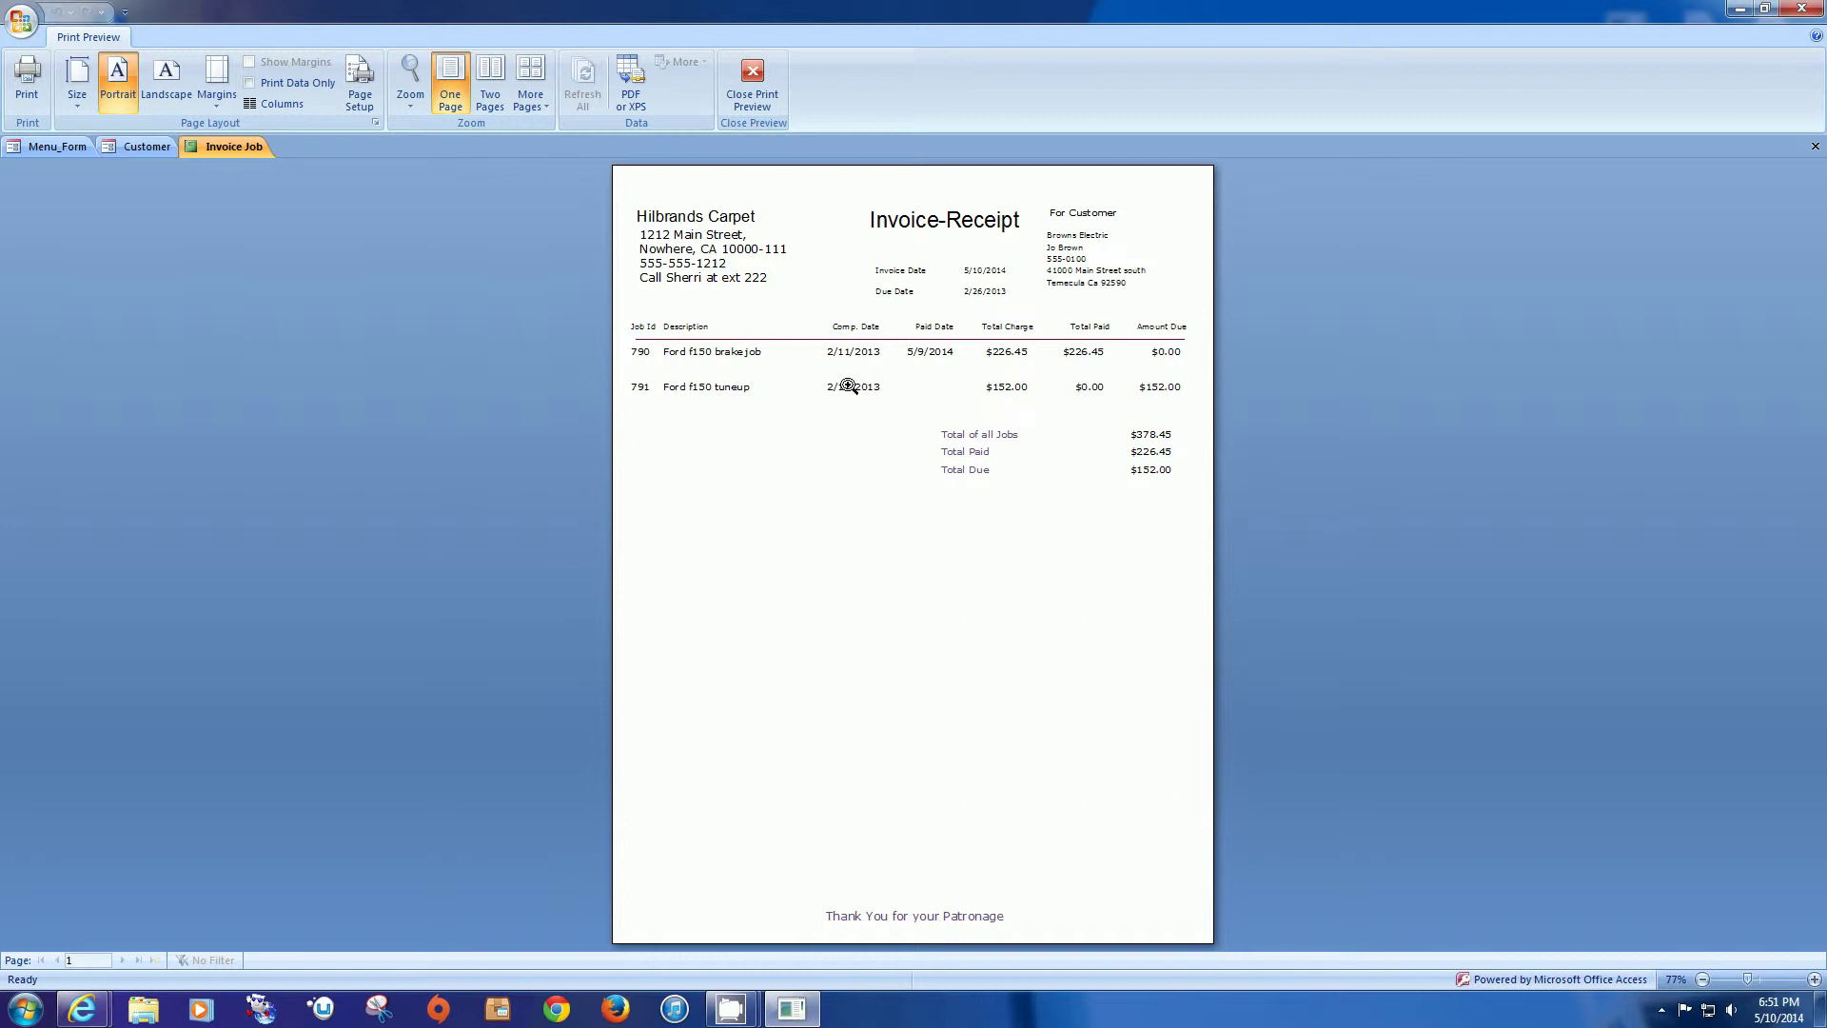
{"action": "left_click", "coordinate": [751, 78]}
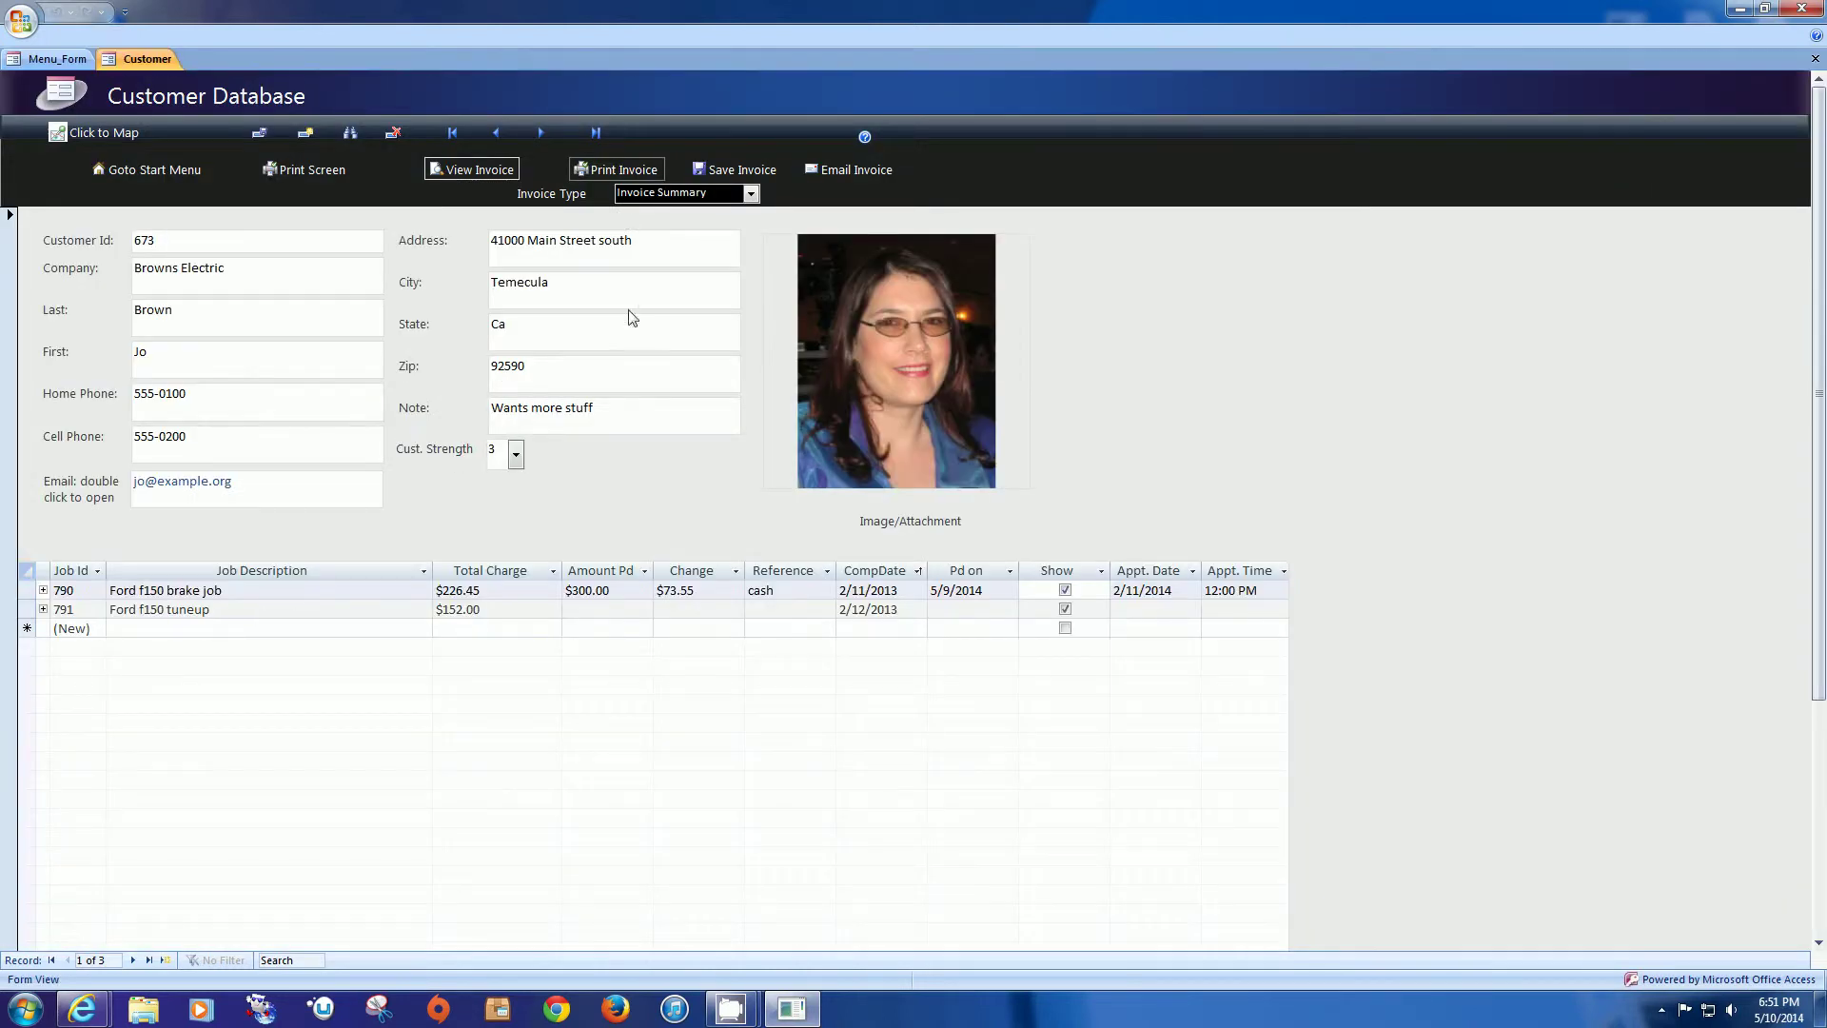
Step: Set Invoice Type to Invoice Detail and preview the itemised invoice showing $152.00 due
{"action": "left_click", "coordinate": [752, 192]}
{"action": "left_click", "coordinate": [752, 192]}
{"action": "left_click", "coordinate": [686, 211]}
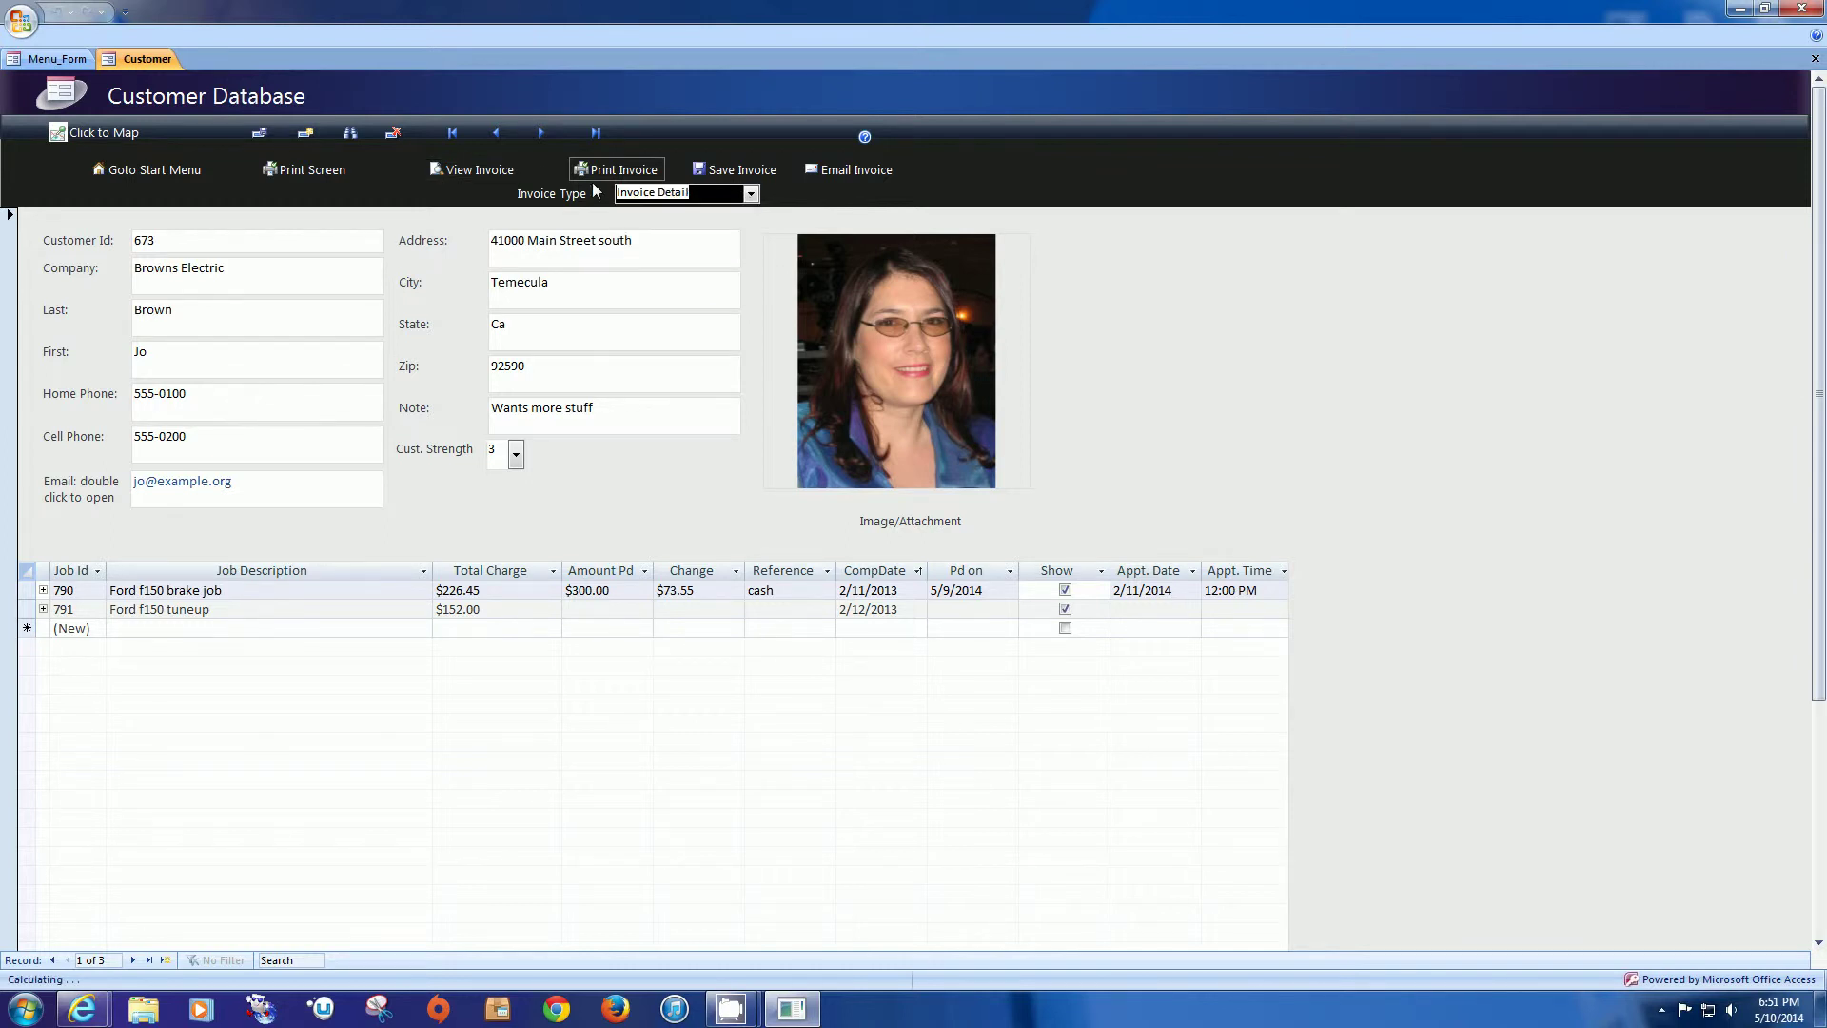
{"action": "left_click", "coordinate": [42, 590]}
{"action": "left_click", "coordinate": [43, 591]}
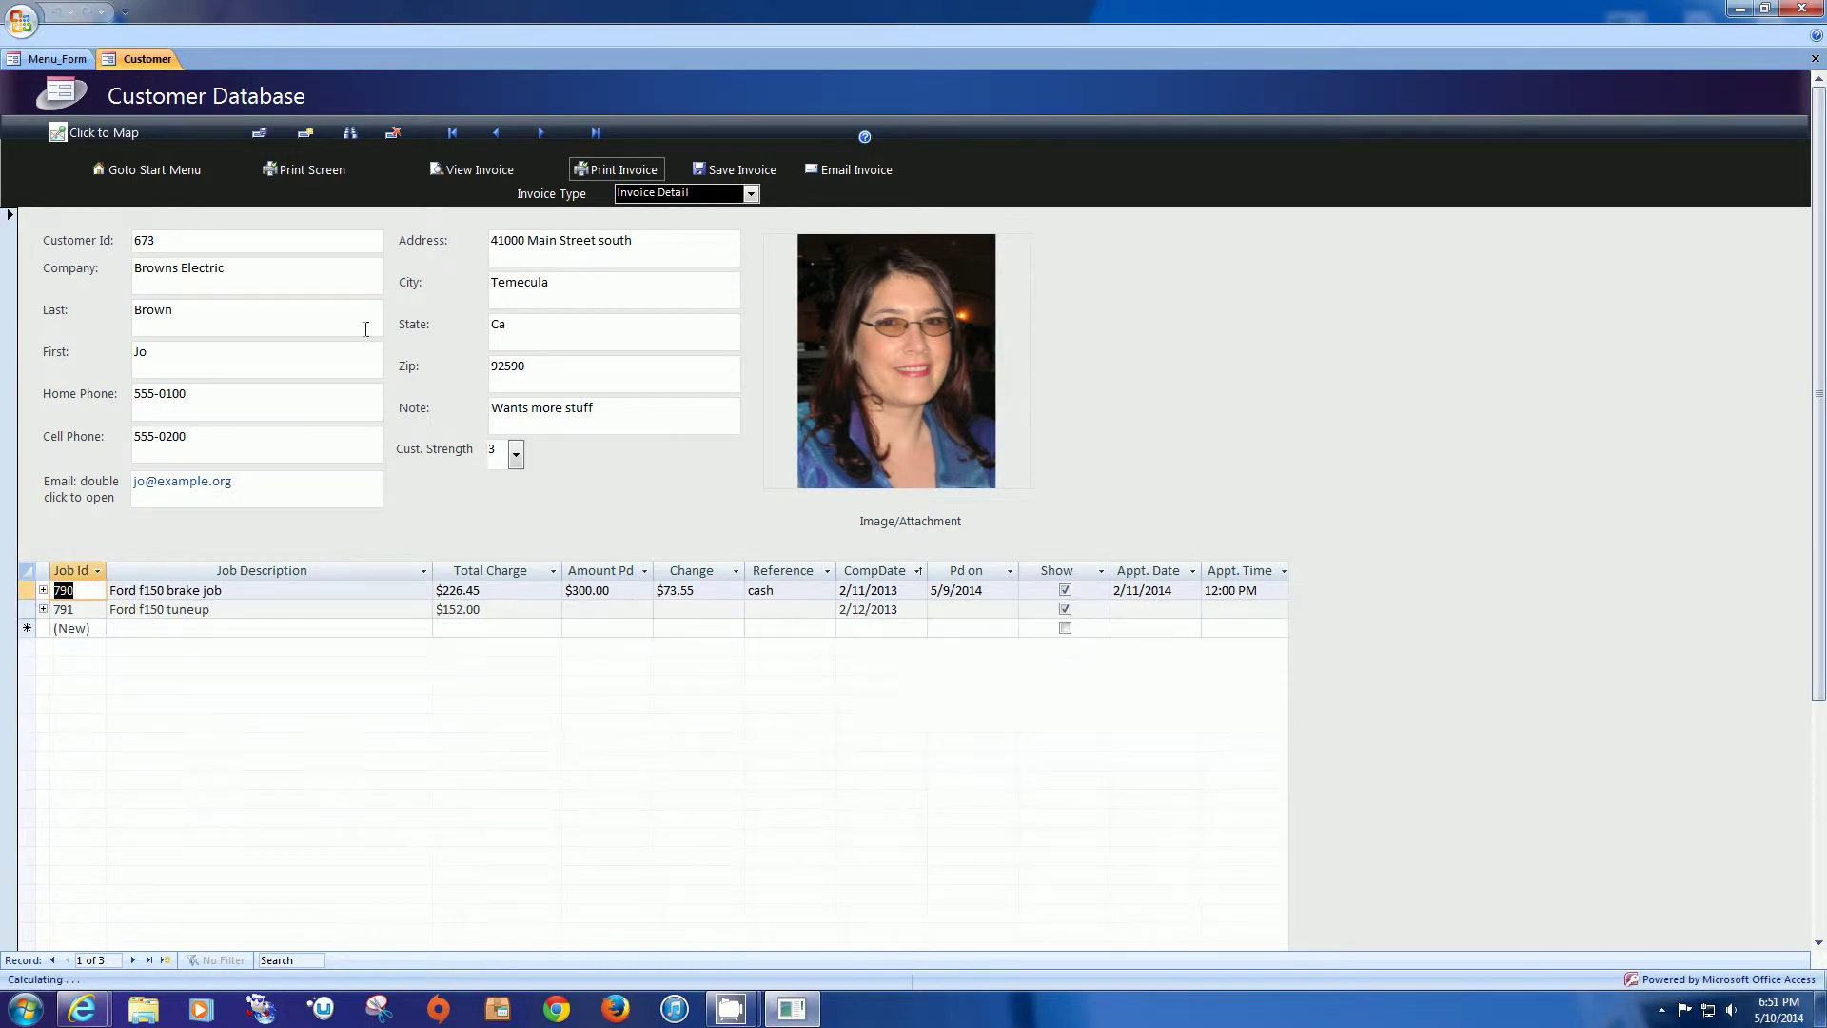
{"action": "left_click", "coordinate": [476, 169]}
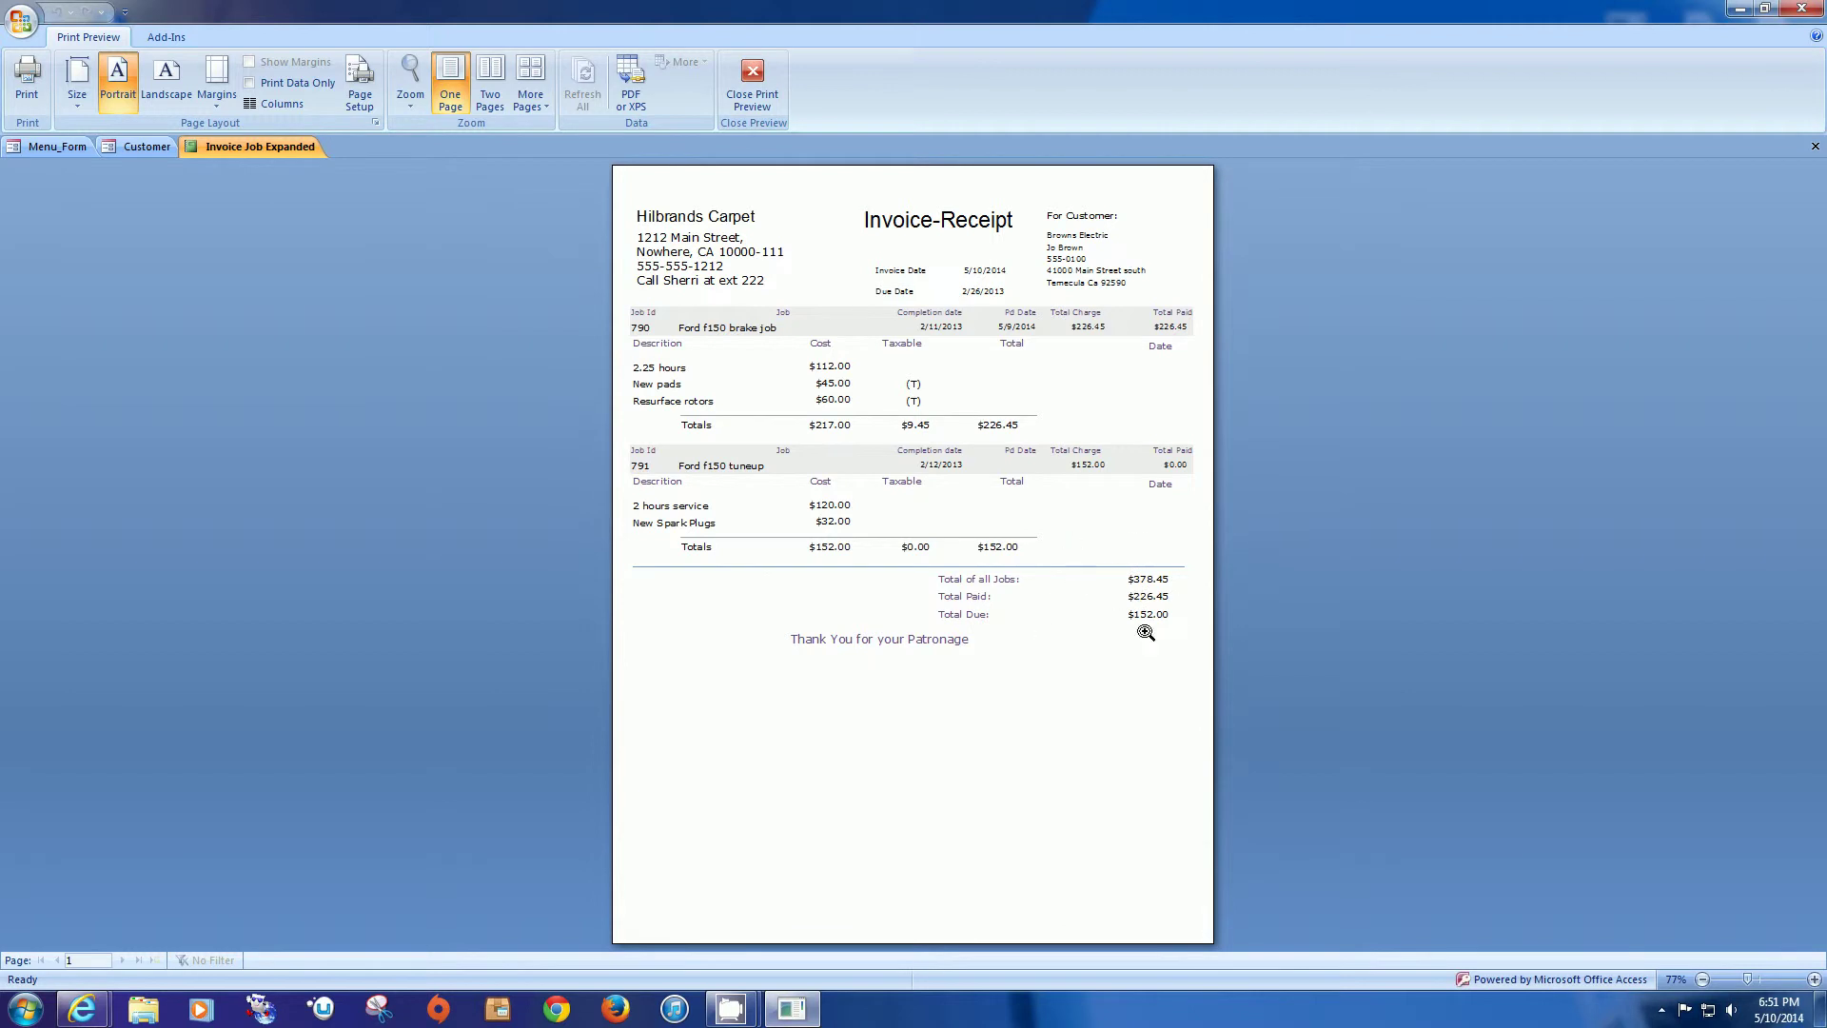
{"action": "left_click", "coordinate": [751, 96]}
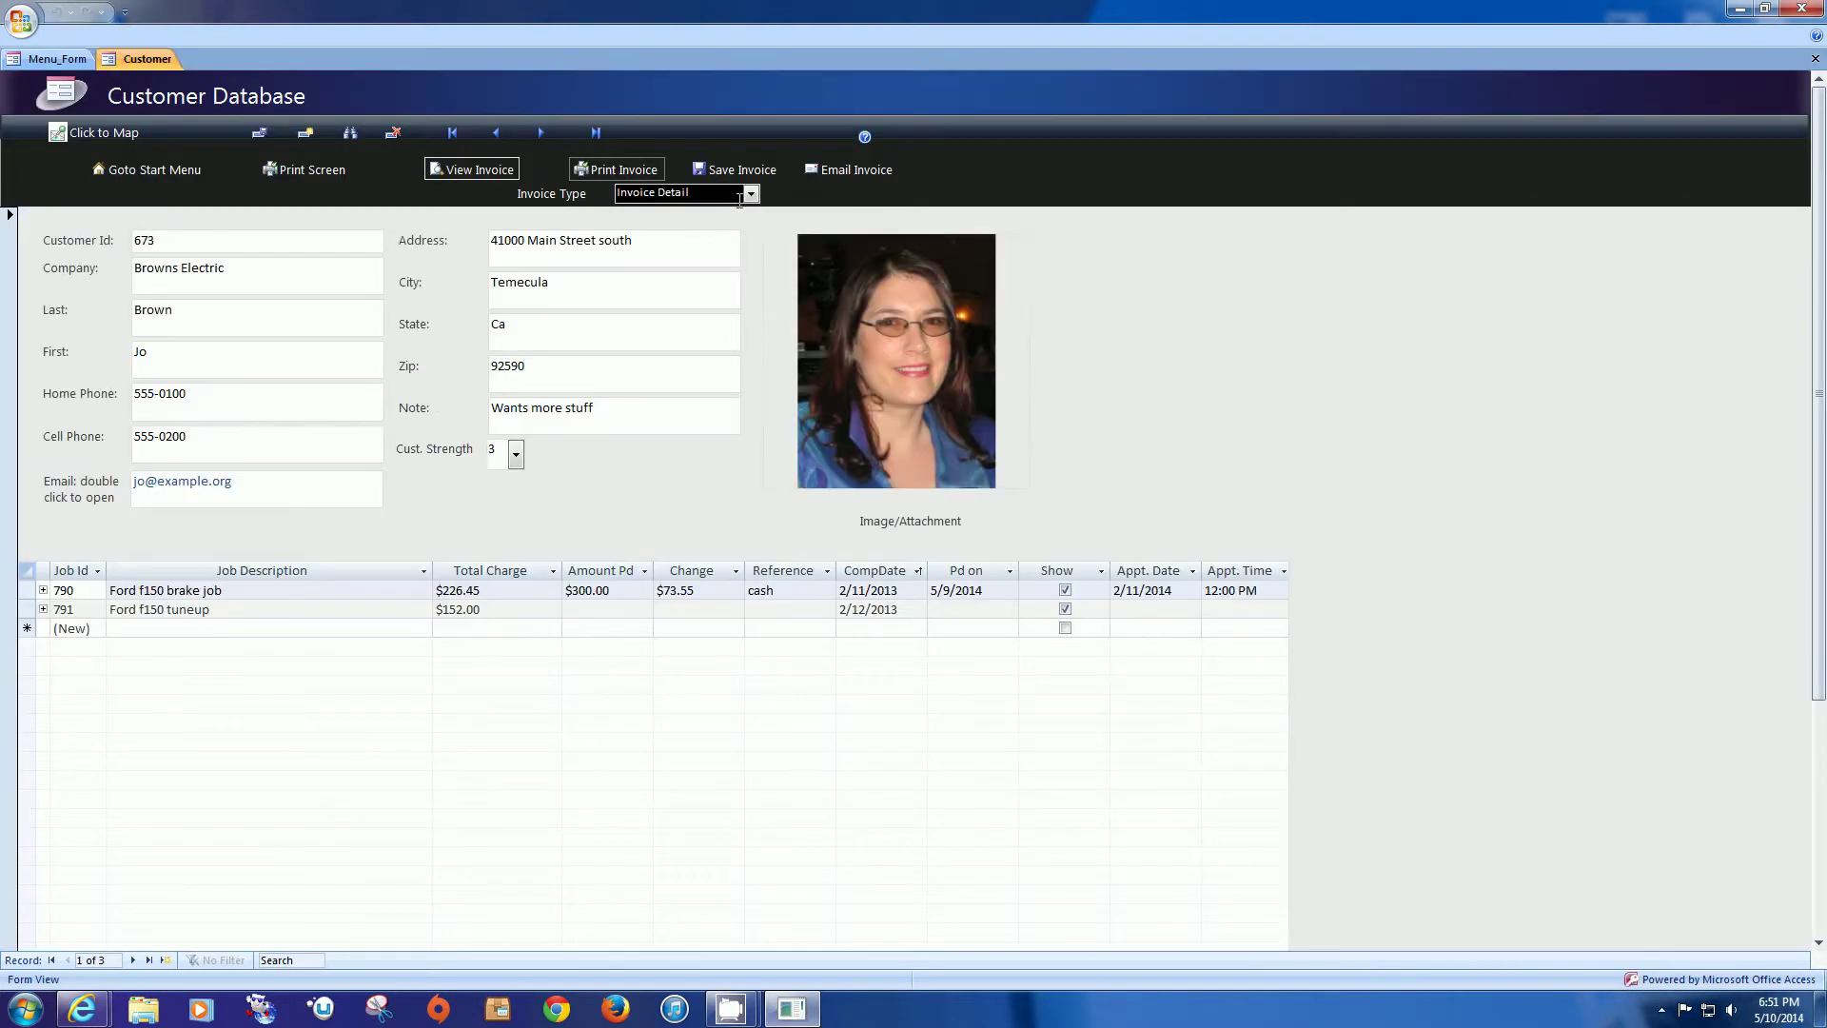
Step: Set Invoice Type to Receipt 57mm and preview the receipt
{"action": "left_click", "coordinate": [752, 194]}
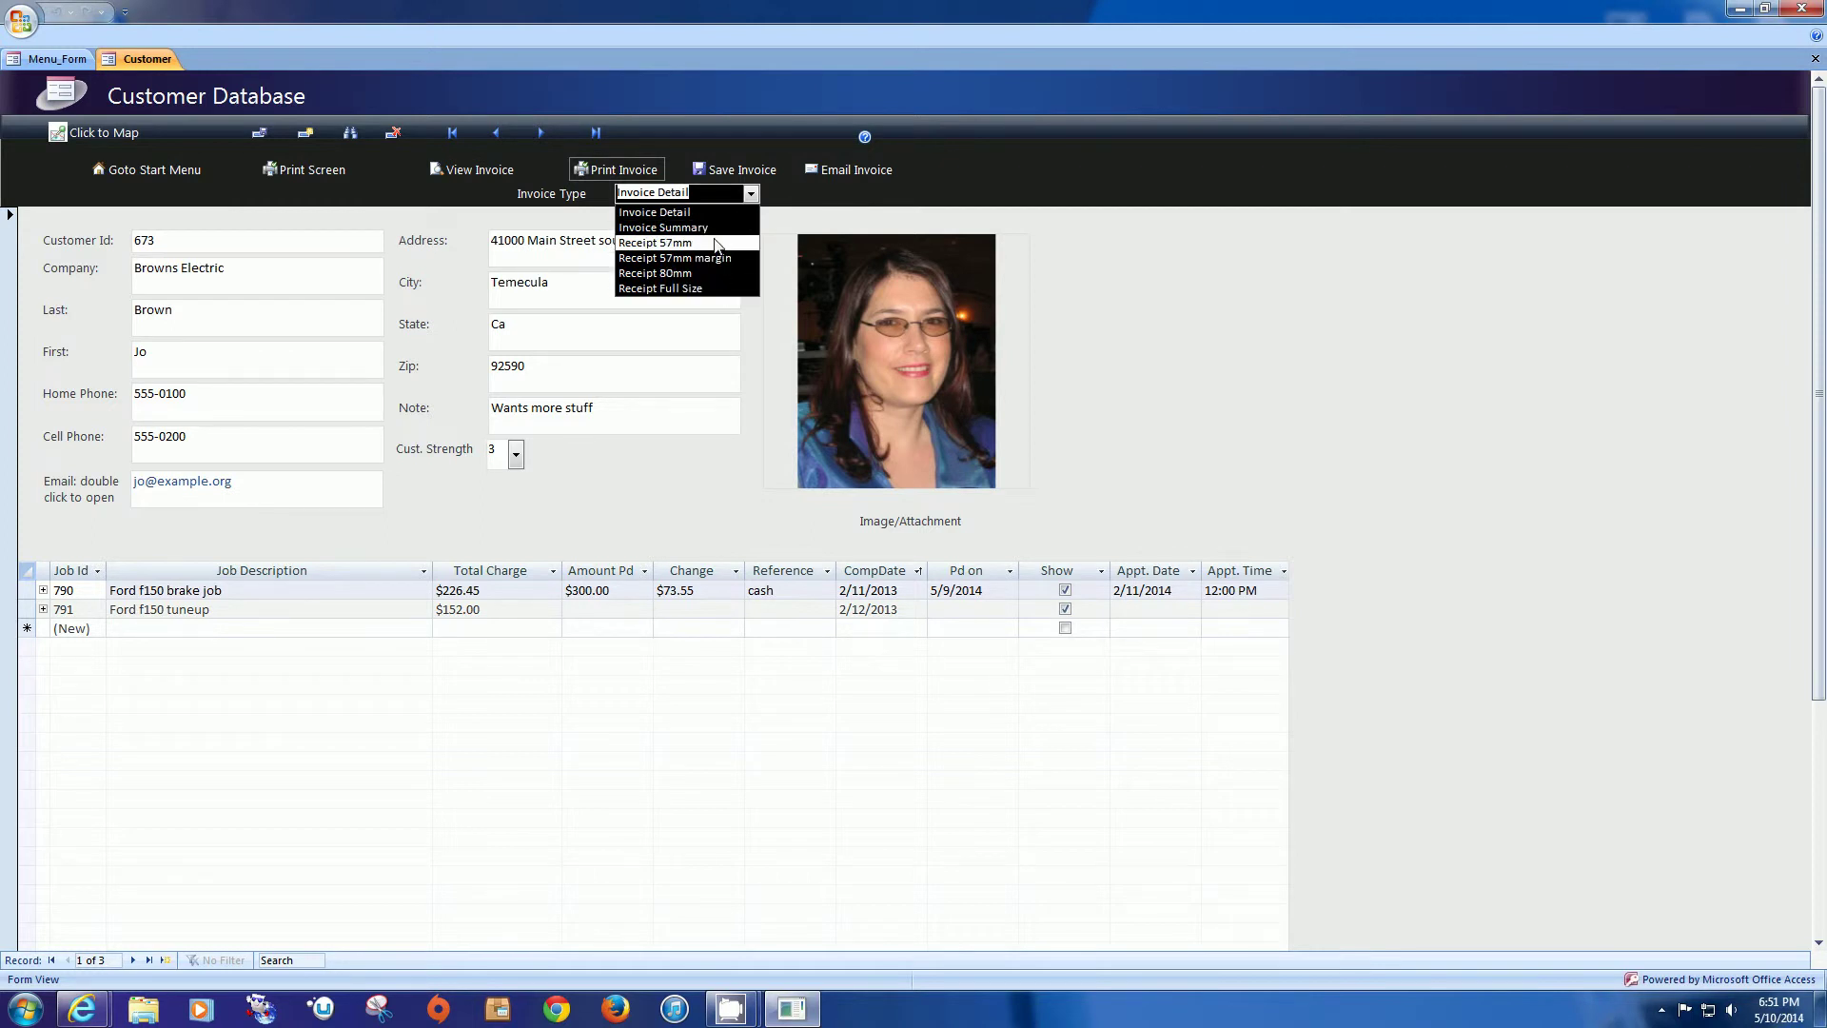
{"action": "left_click", "coordinate": [718, 243]}
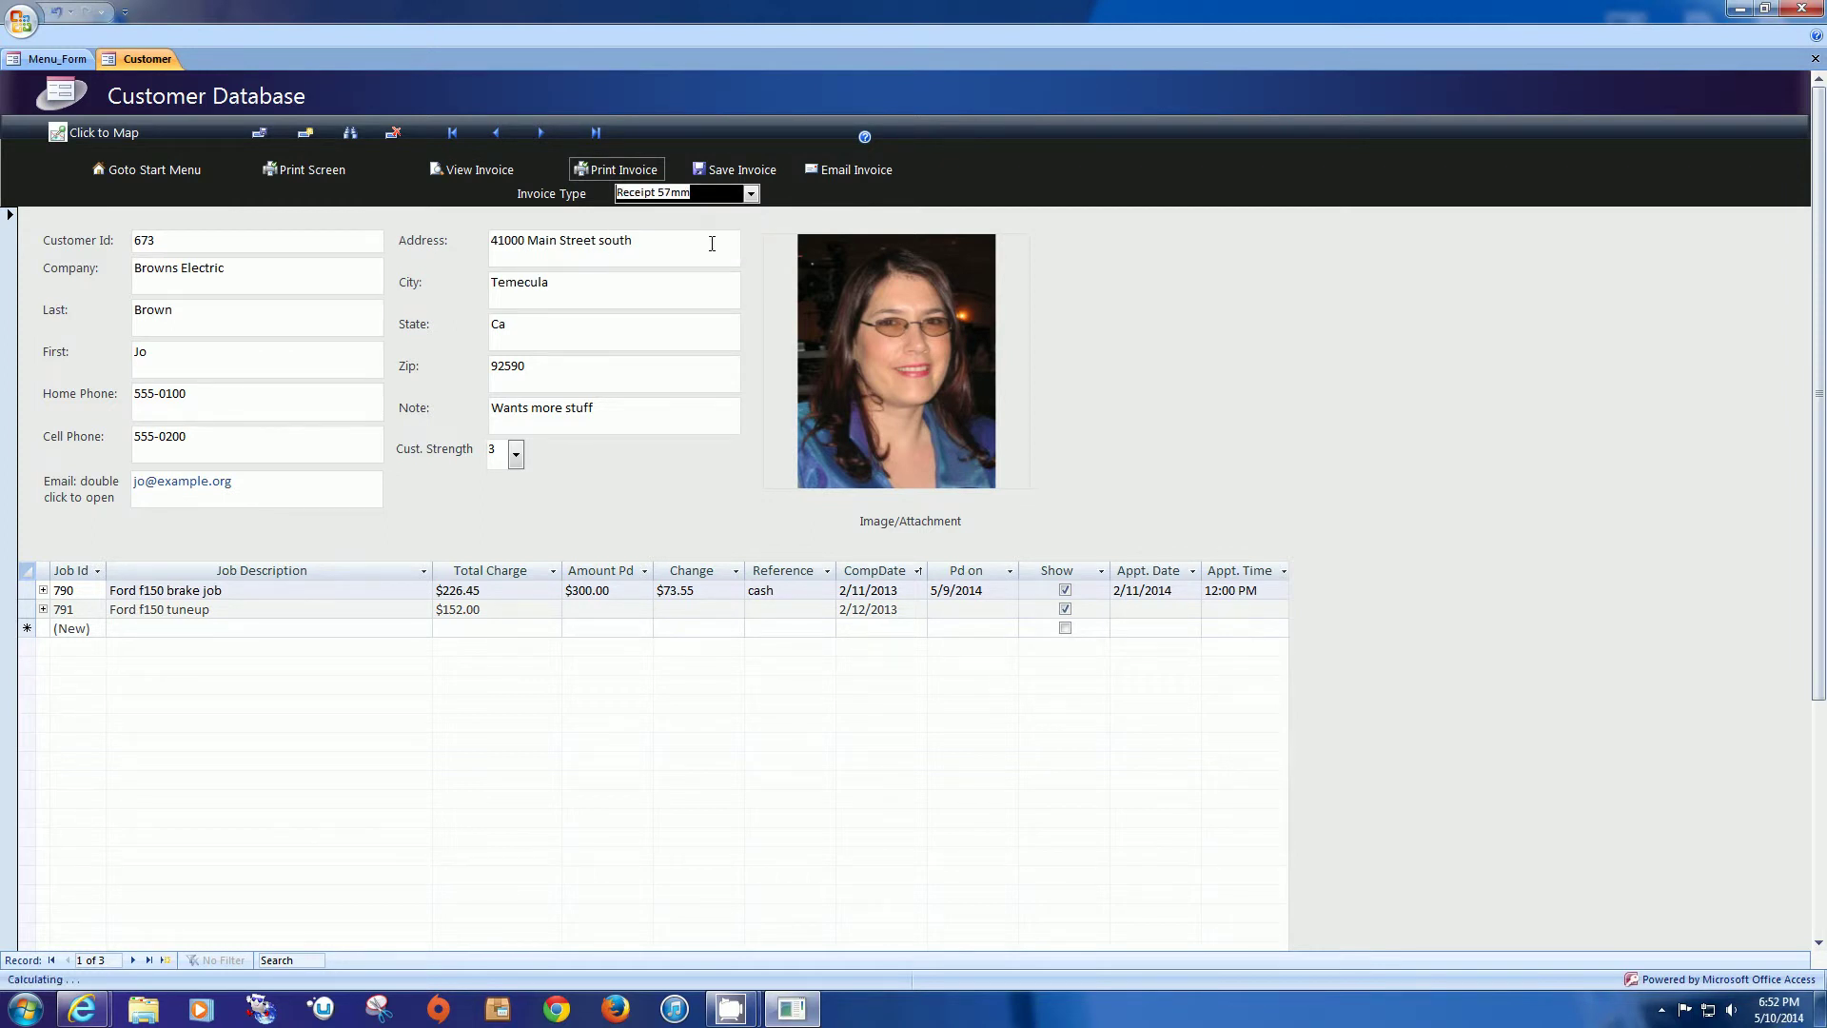
{"action": "left_click", "coordinate": [486, 174]}
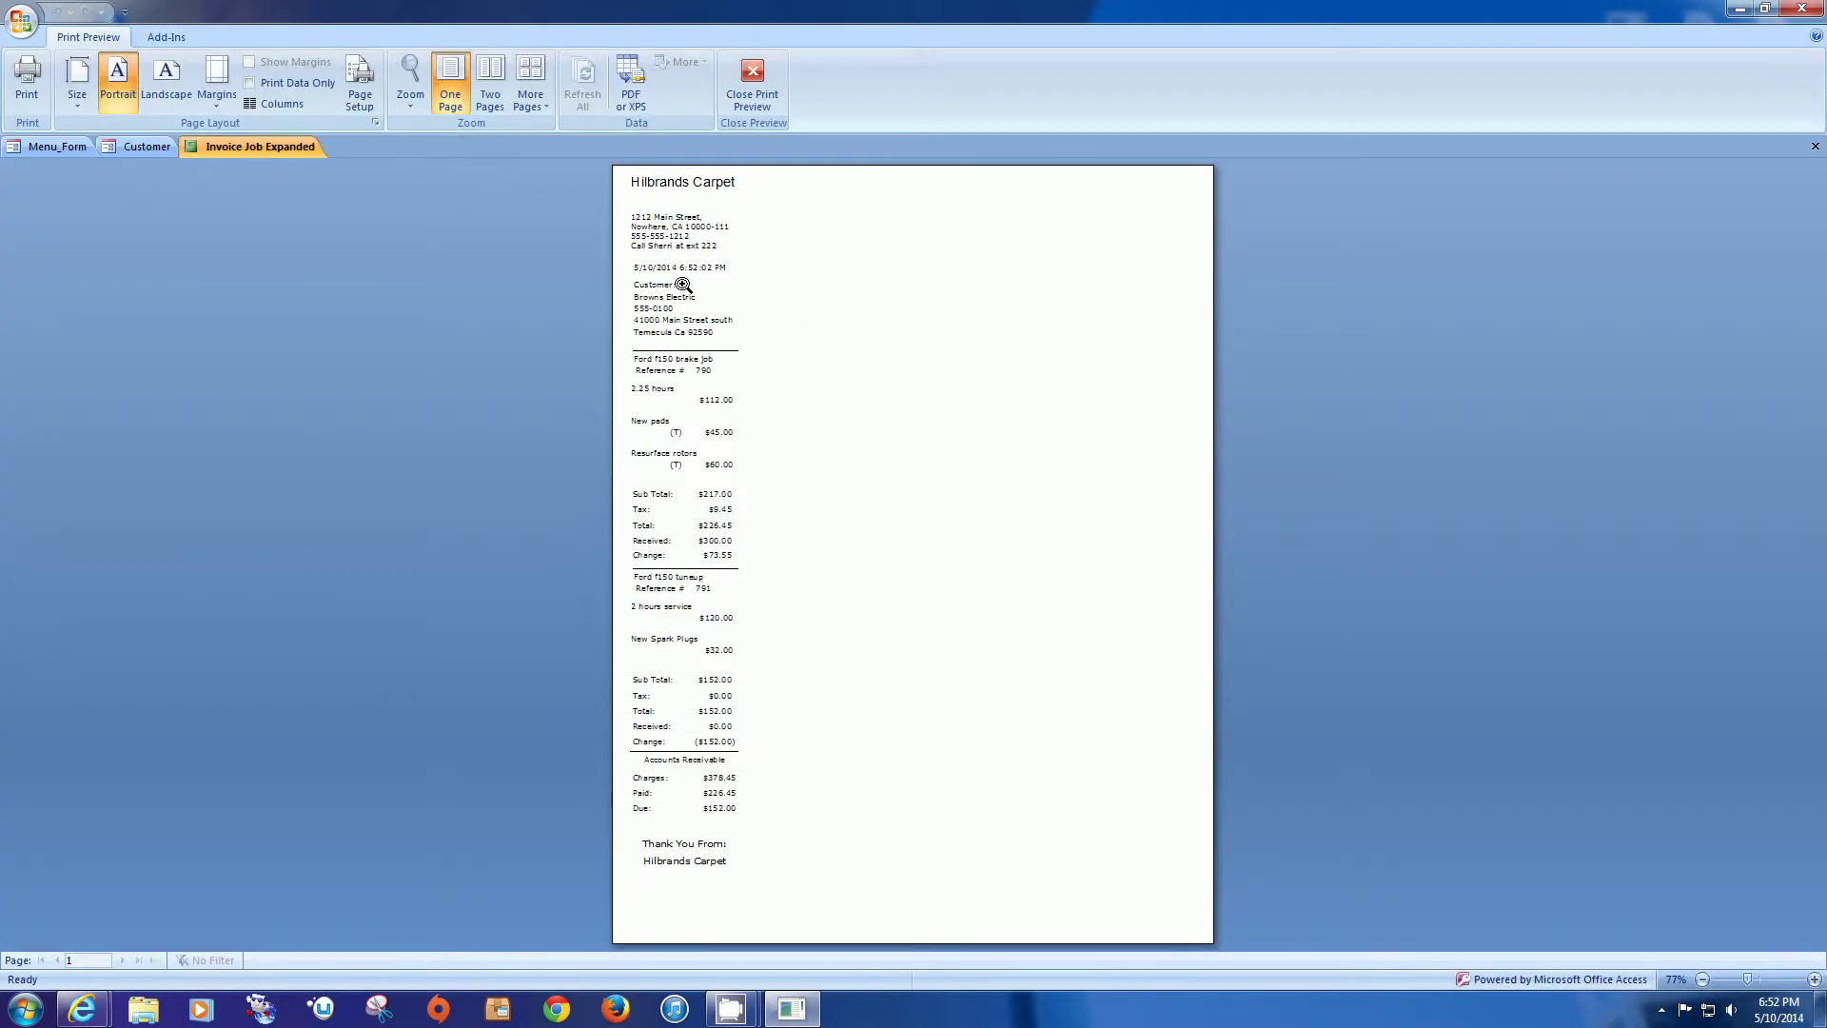
Step: Check the report's printer list under Add-Ins > Set Printer without changing it
{"action": "left_click", "coordinate": [167, 37]}
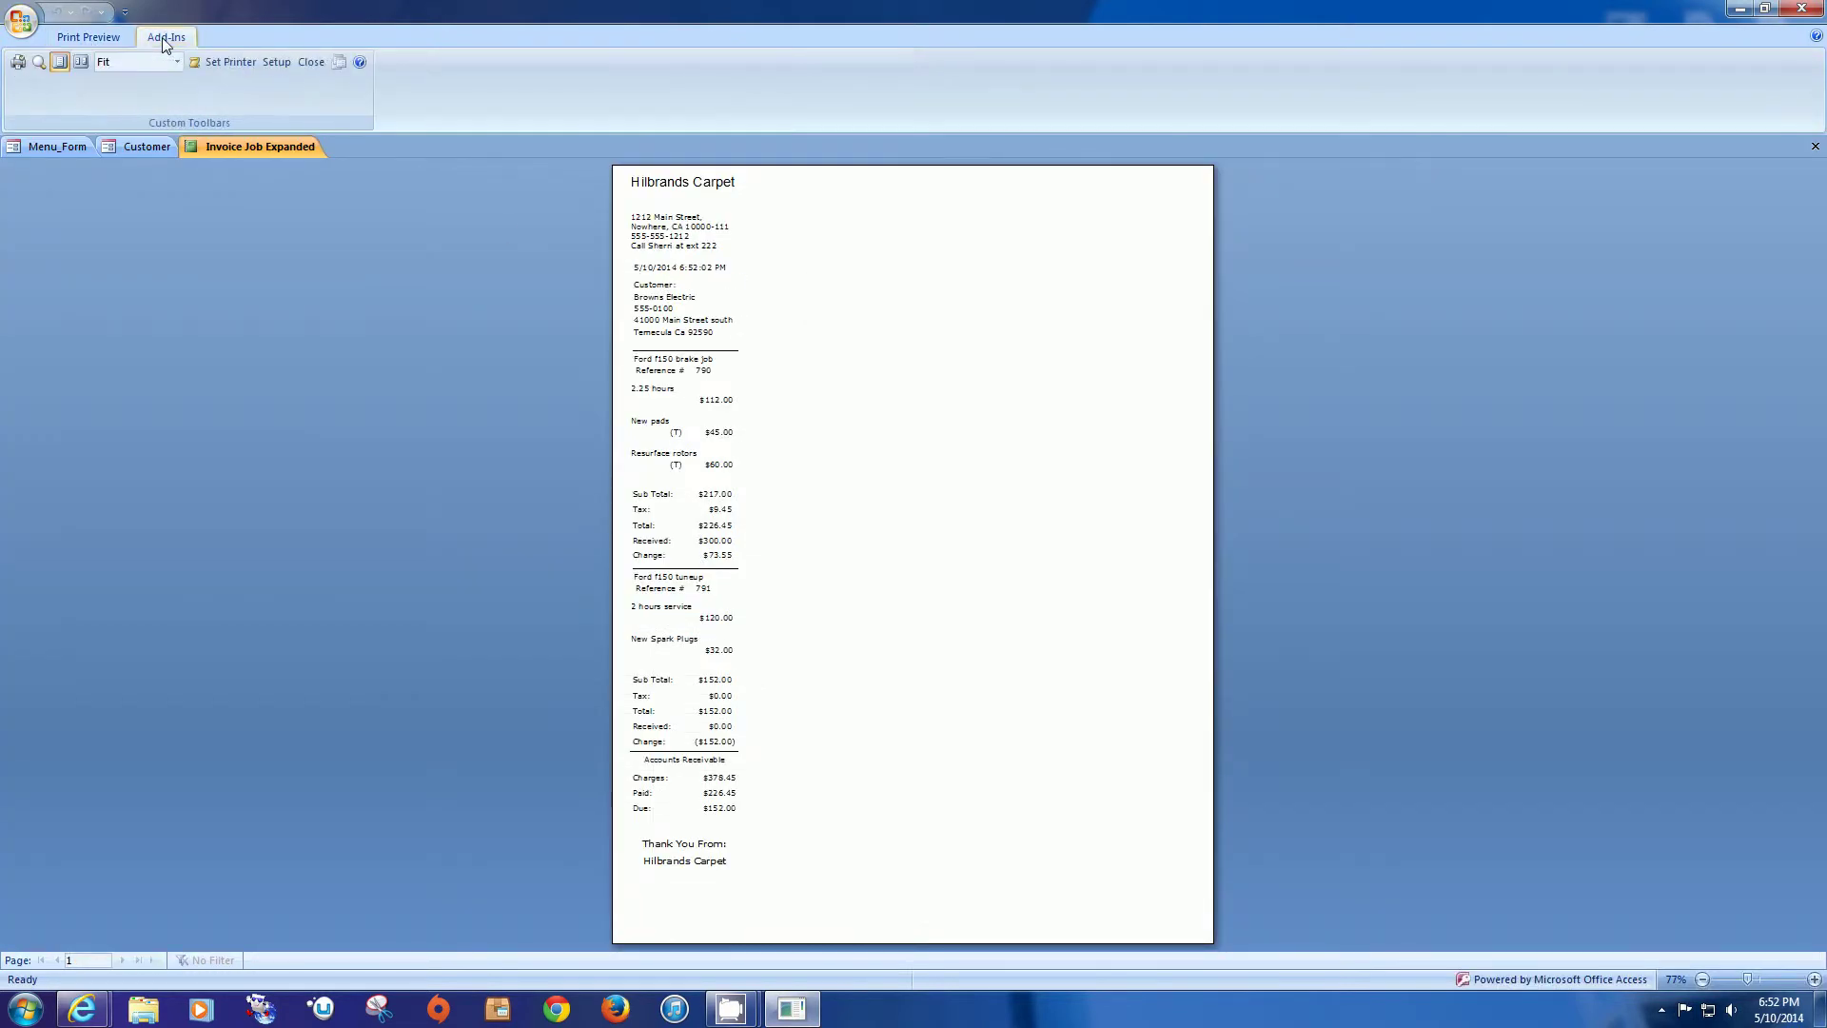
{"action": "left_click", "coordinate": [228, 62]}
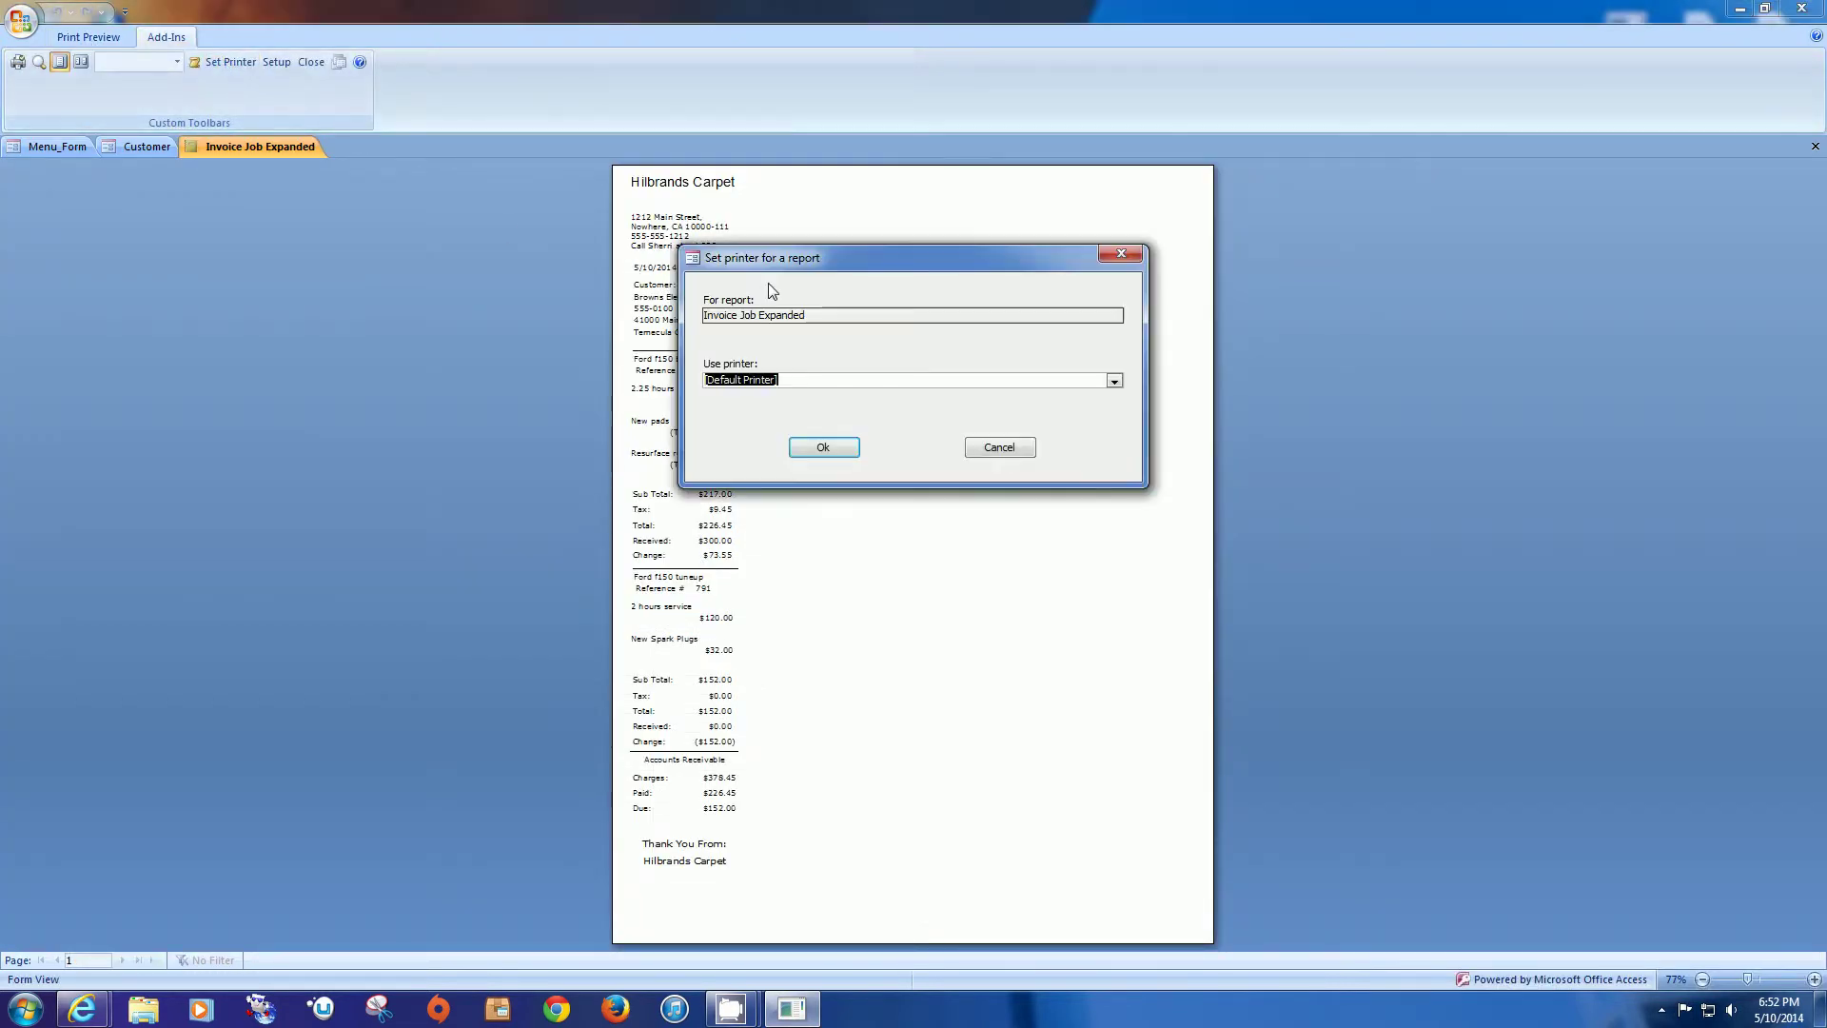
{"action": "left_click", "coordinate": [1113, 381]}
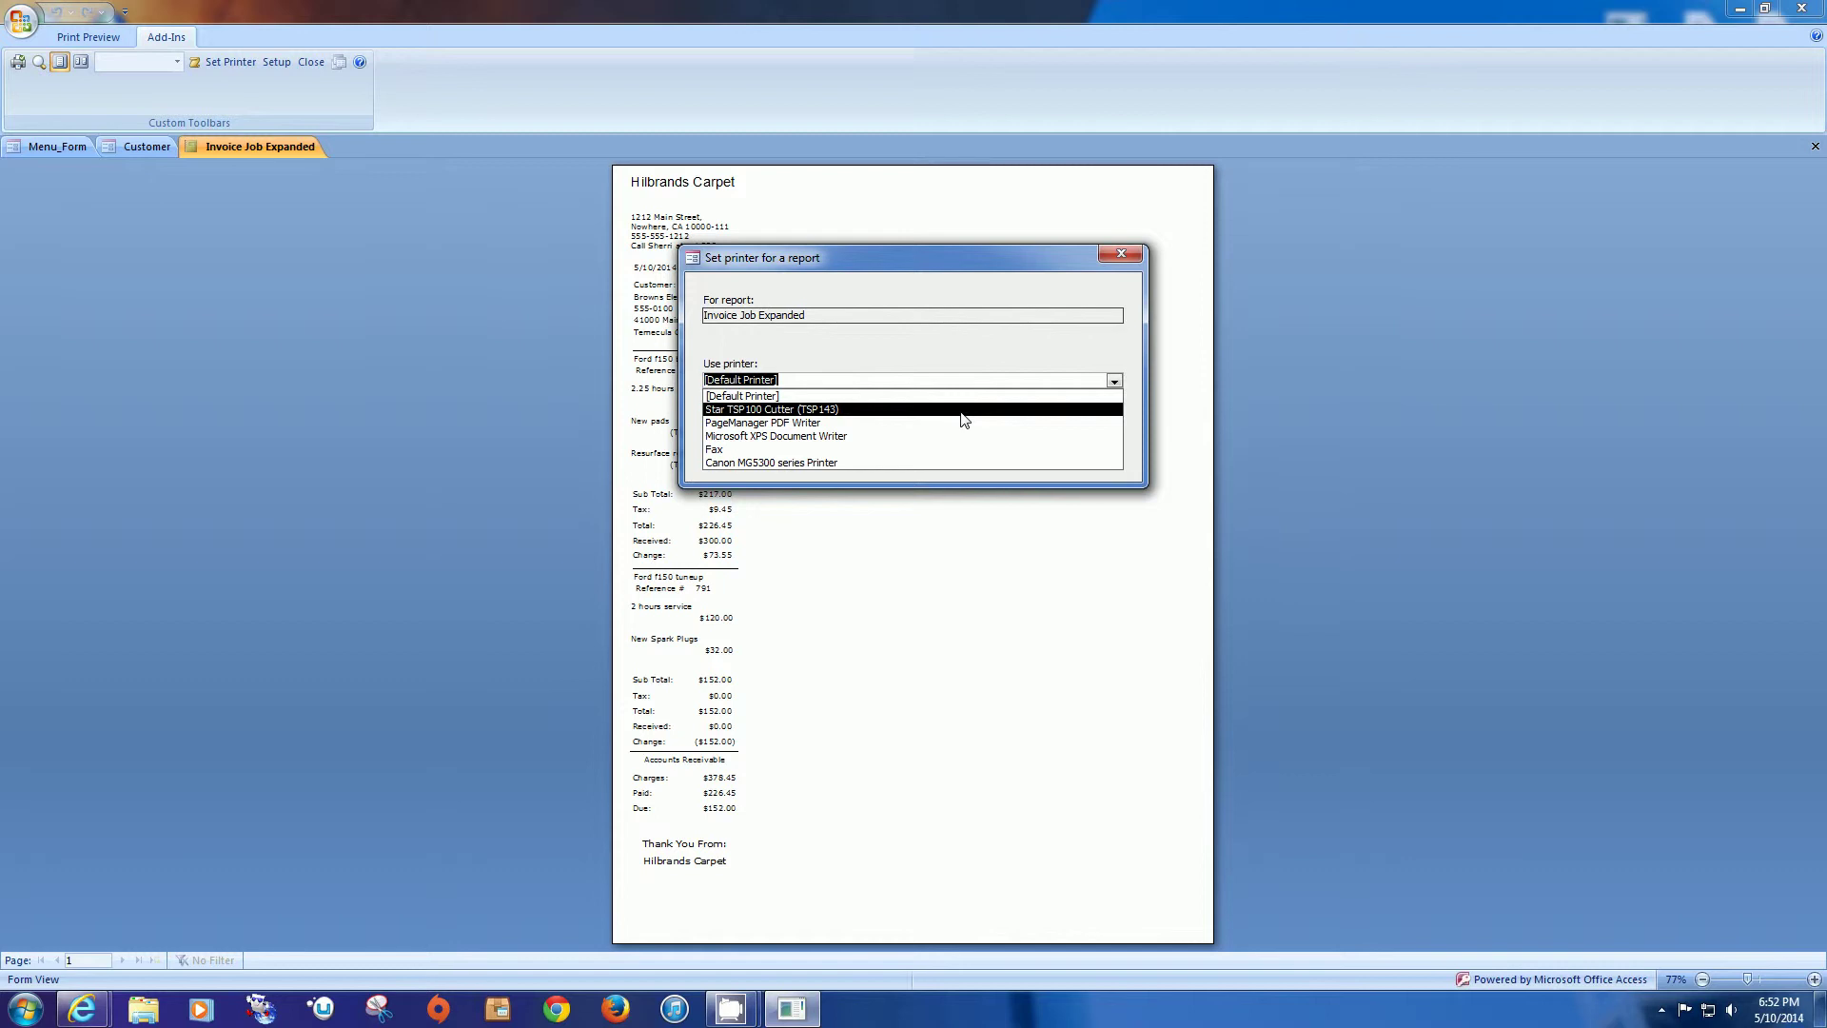
{"action": "left_click", "coordinate": [1122, 253]}
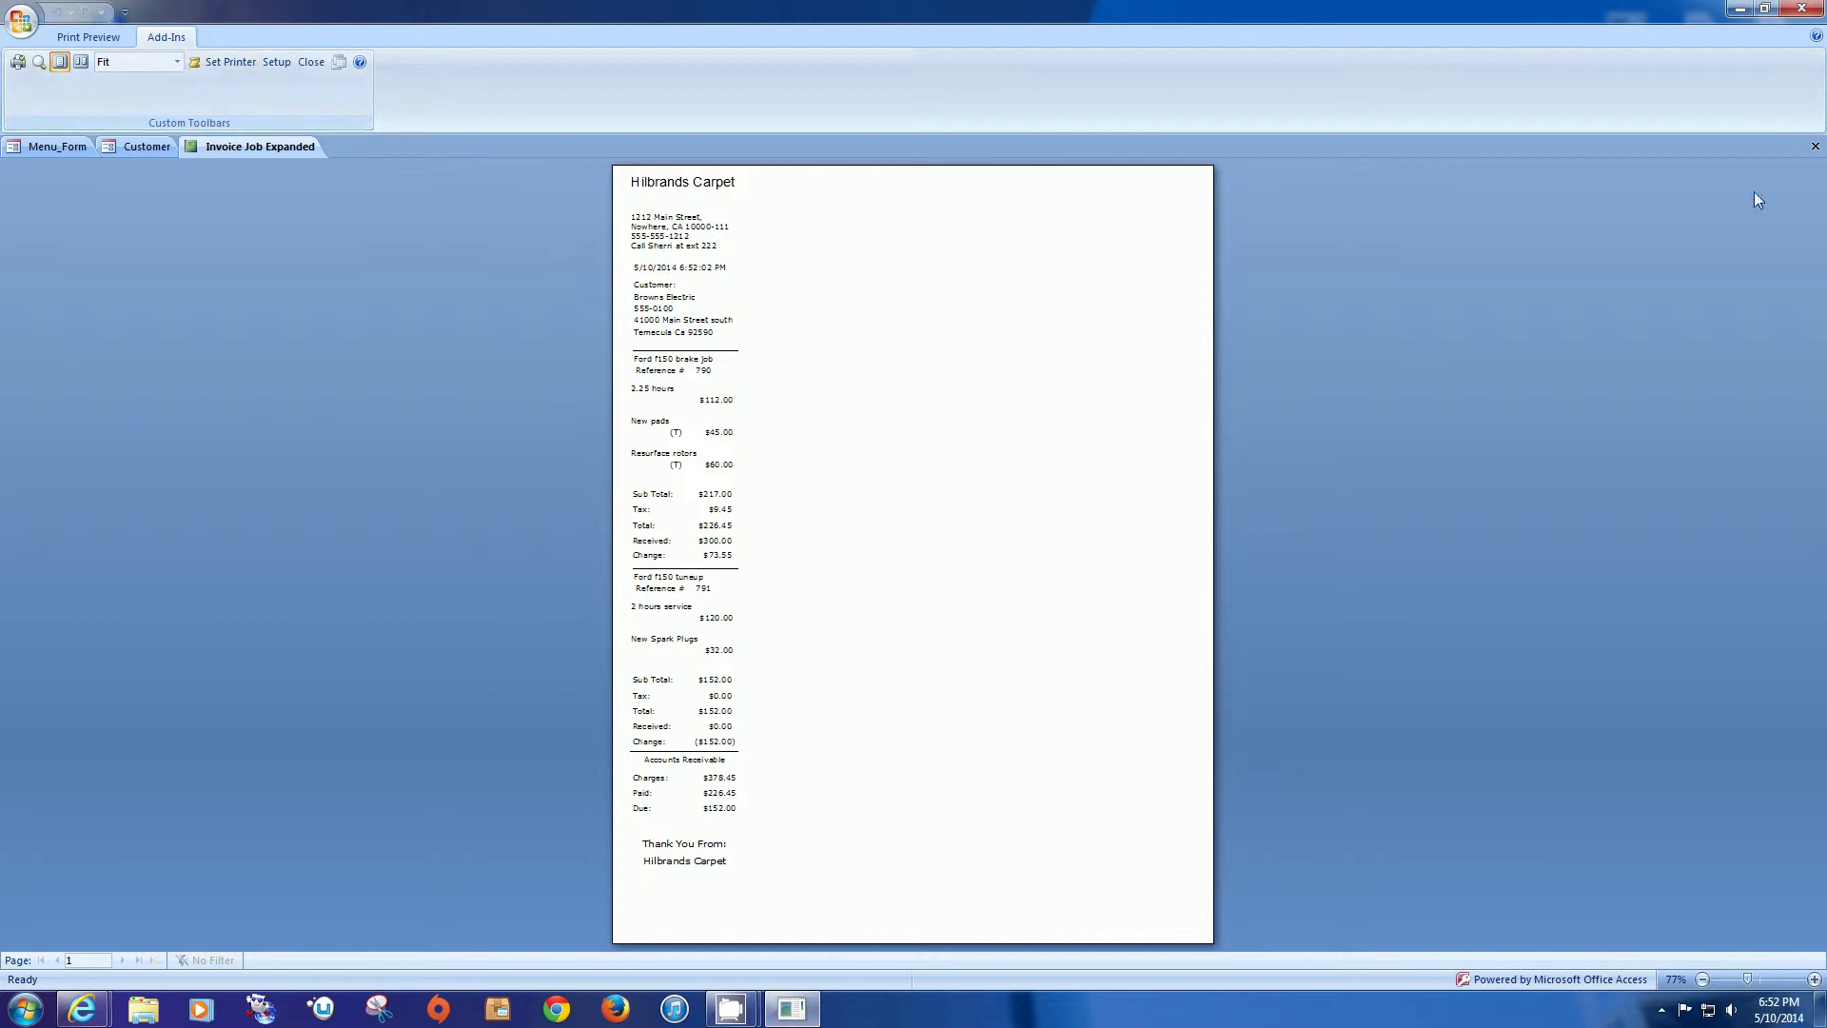
Step: Switch the invoice type to Receipt 57mm margin and preview that receipt
{"action": "left_click", "coordinate": [1815, 145]}
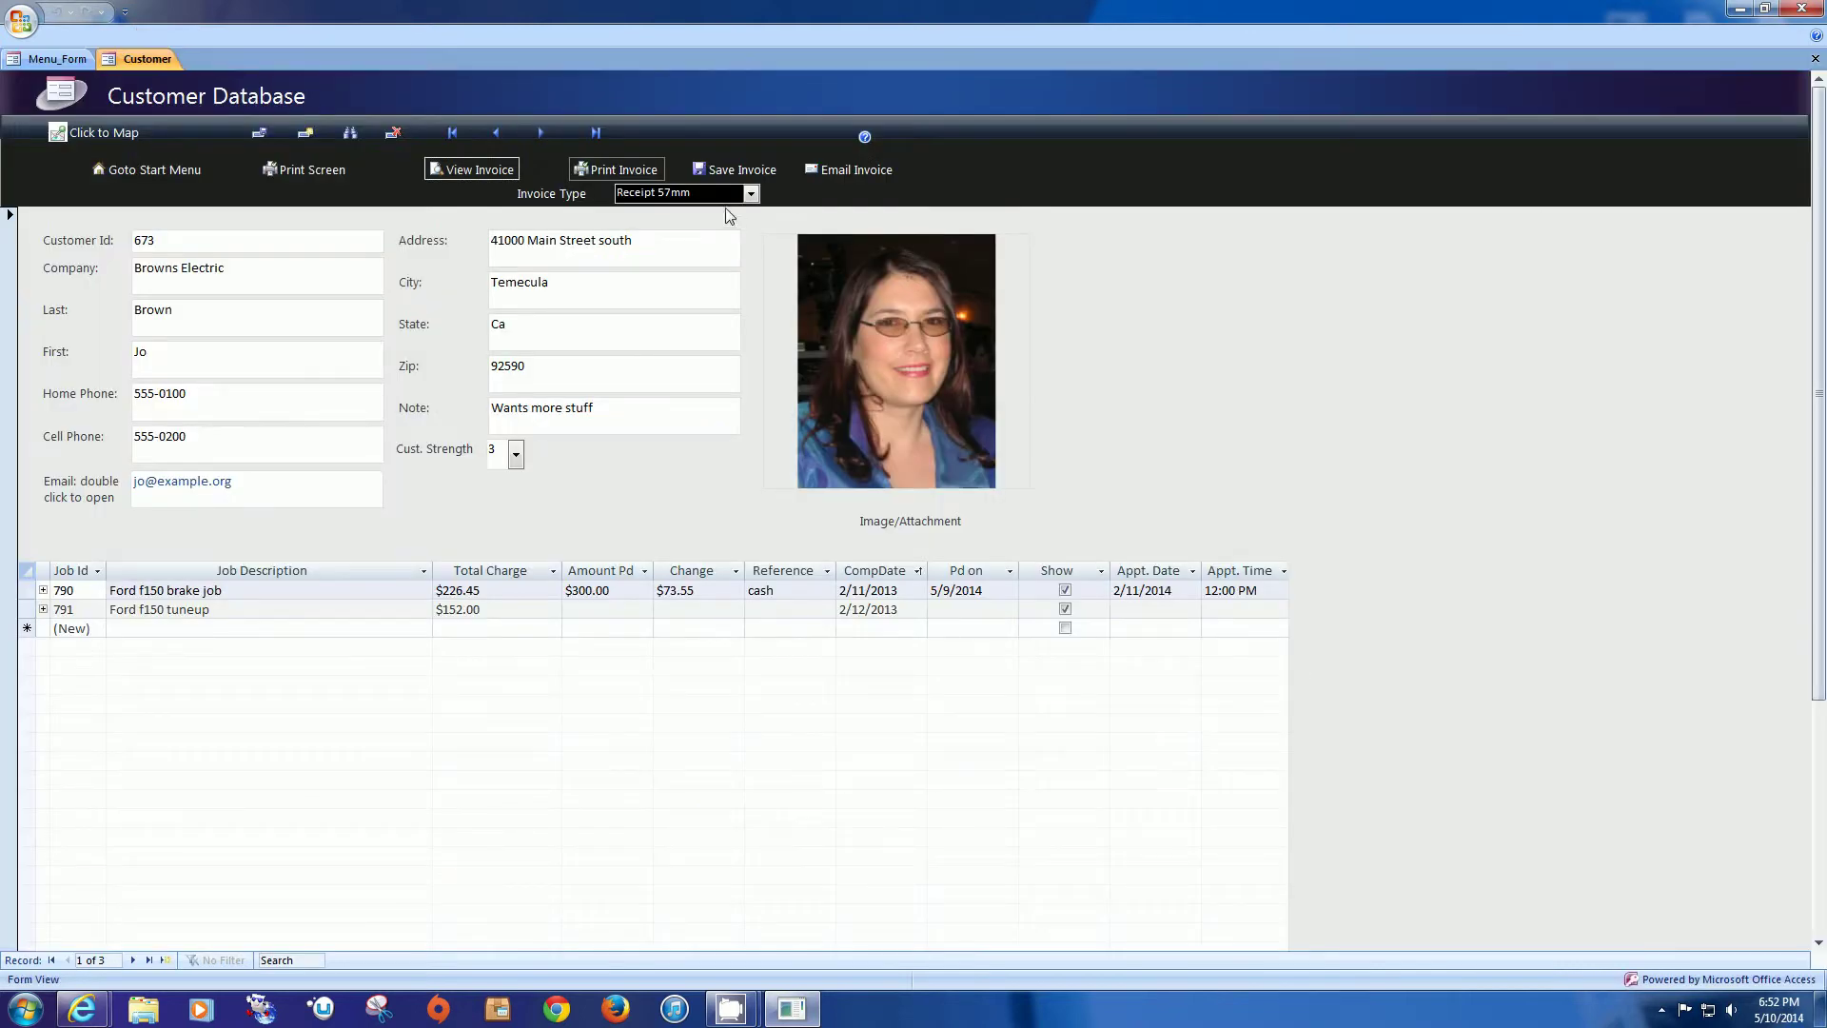
{"action": "left_click", "coordinate": [751, 194]}
{"action": "left_click", "coordinate": [726, 259]}
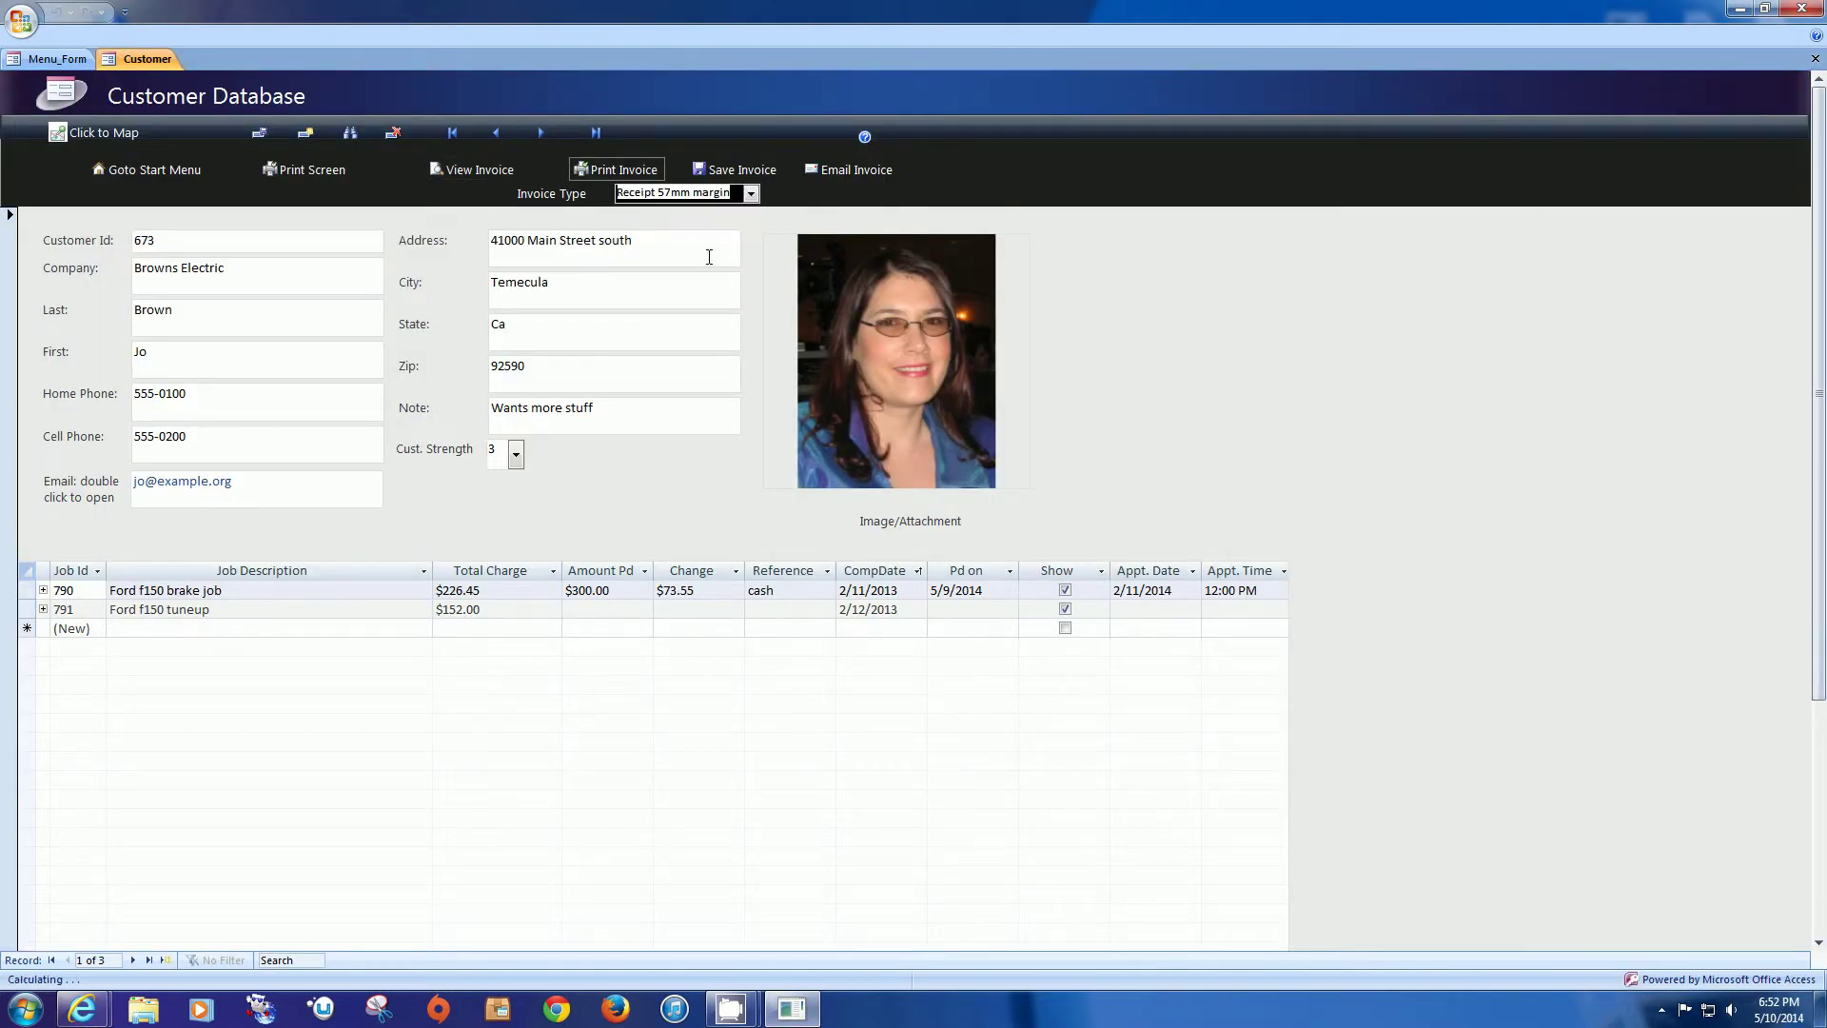
{"action": "left_click", "coordinate": [487, 174]}
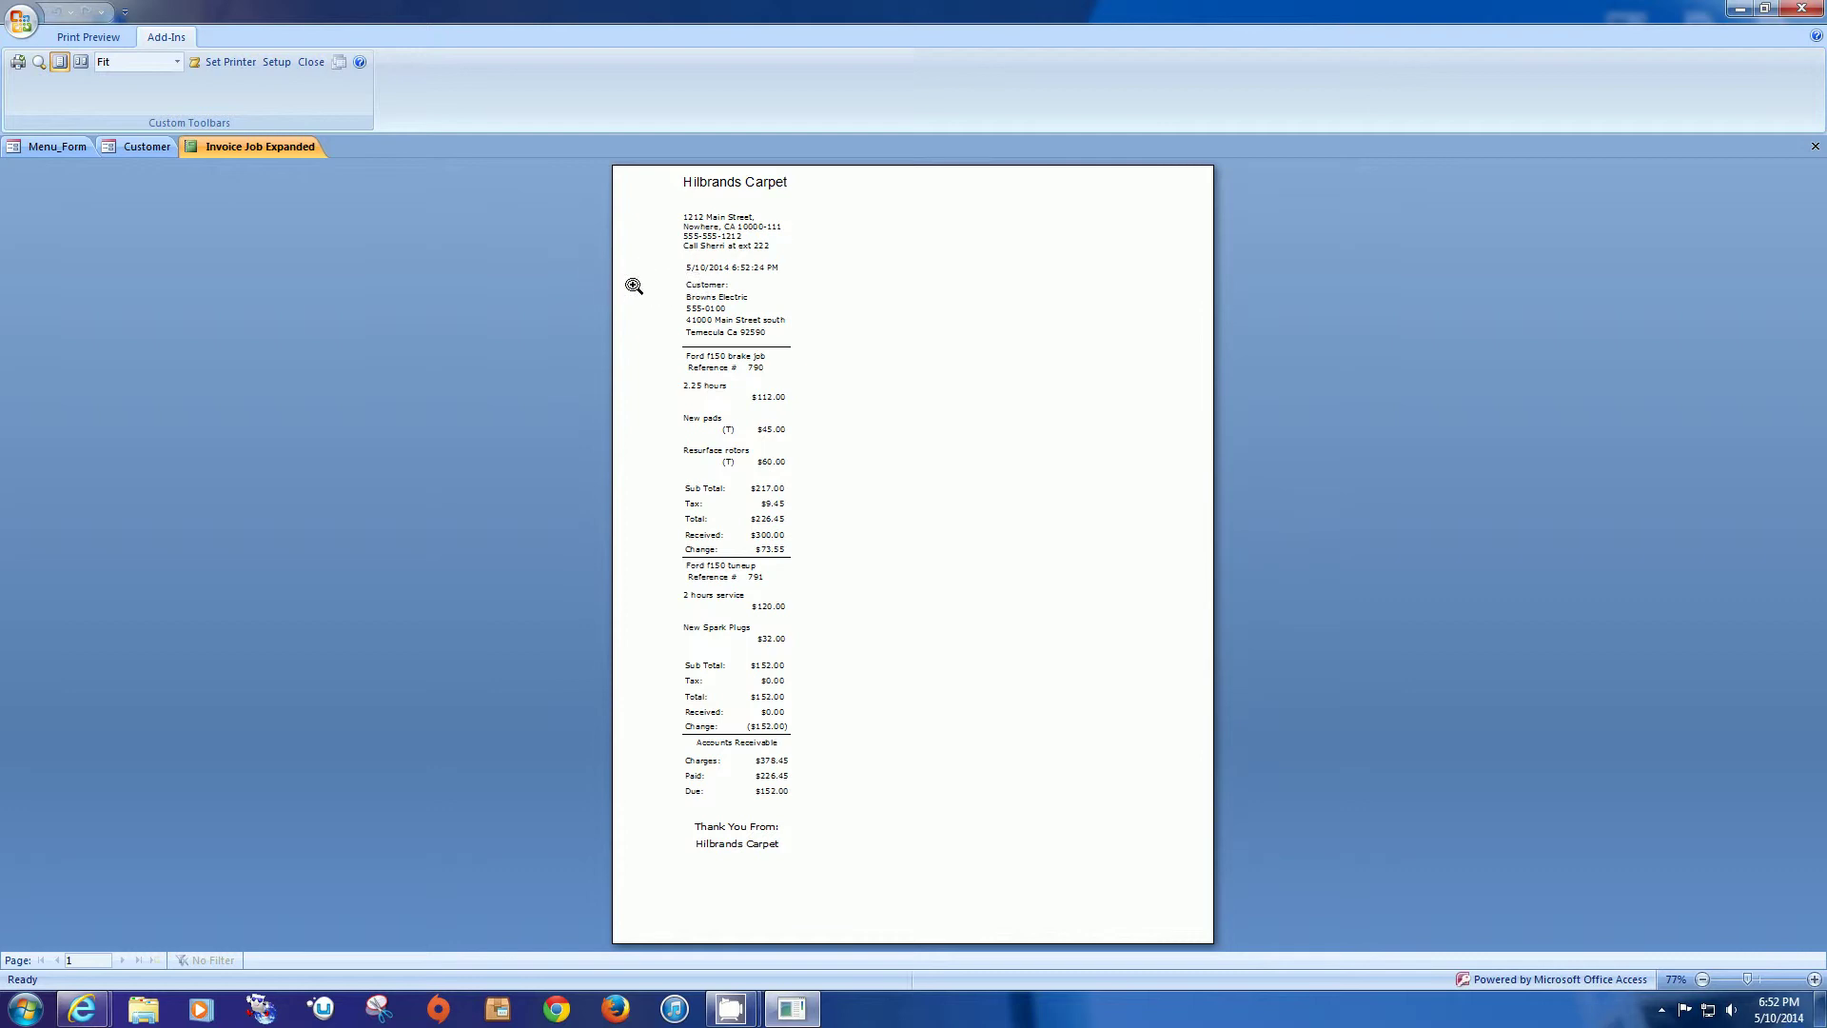
{"action": "left_click", "coordinate": [1815, 146]}
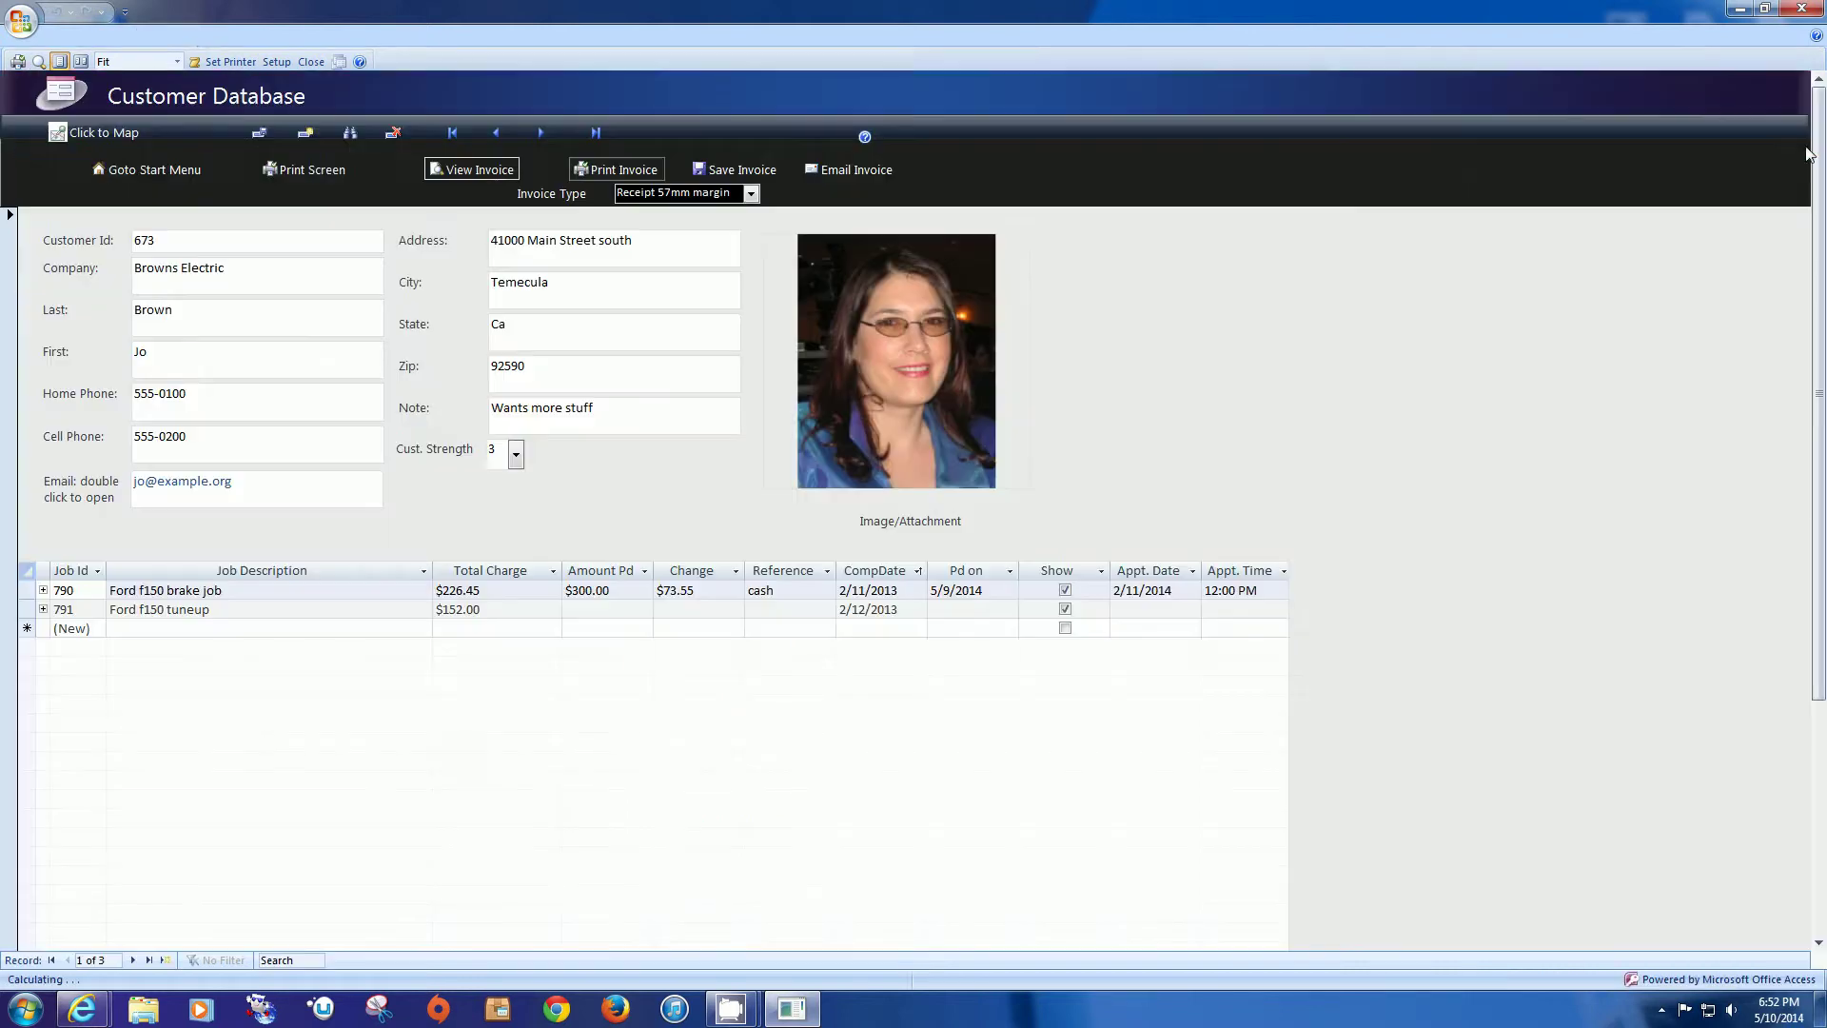
Step: Switch the invoice type to Receipt 80mm and preview the 80mm receipt
{"action": "left_click", "coordinate": [751, 193]}
{"action": "left_click", "coordinate": [735, 282]}
{"action": "left_click", "coordinate": [466, 170]}
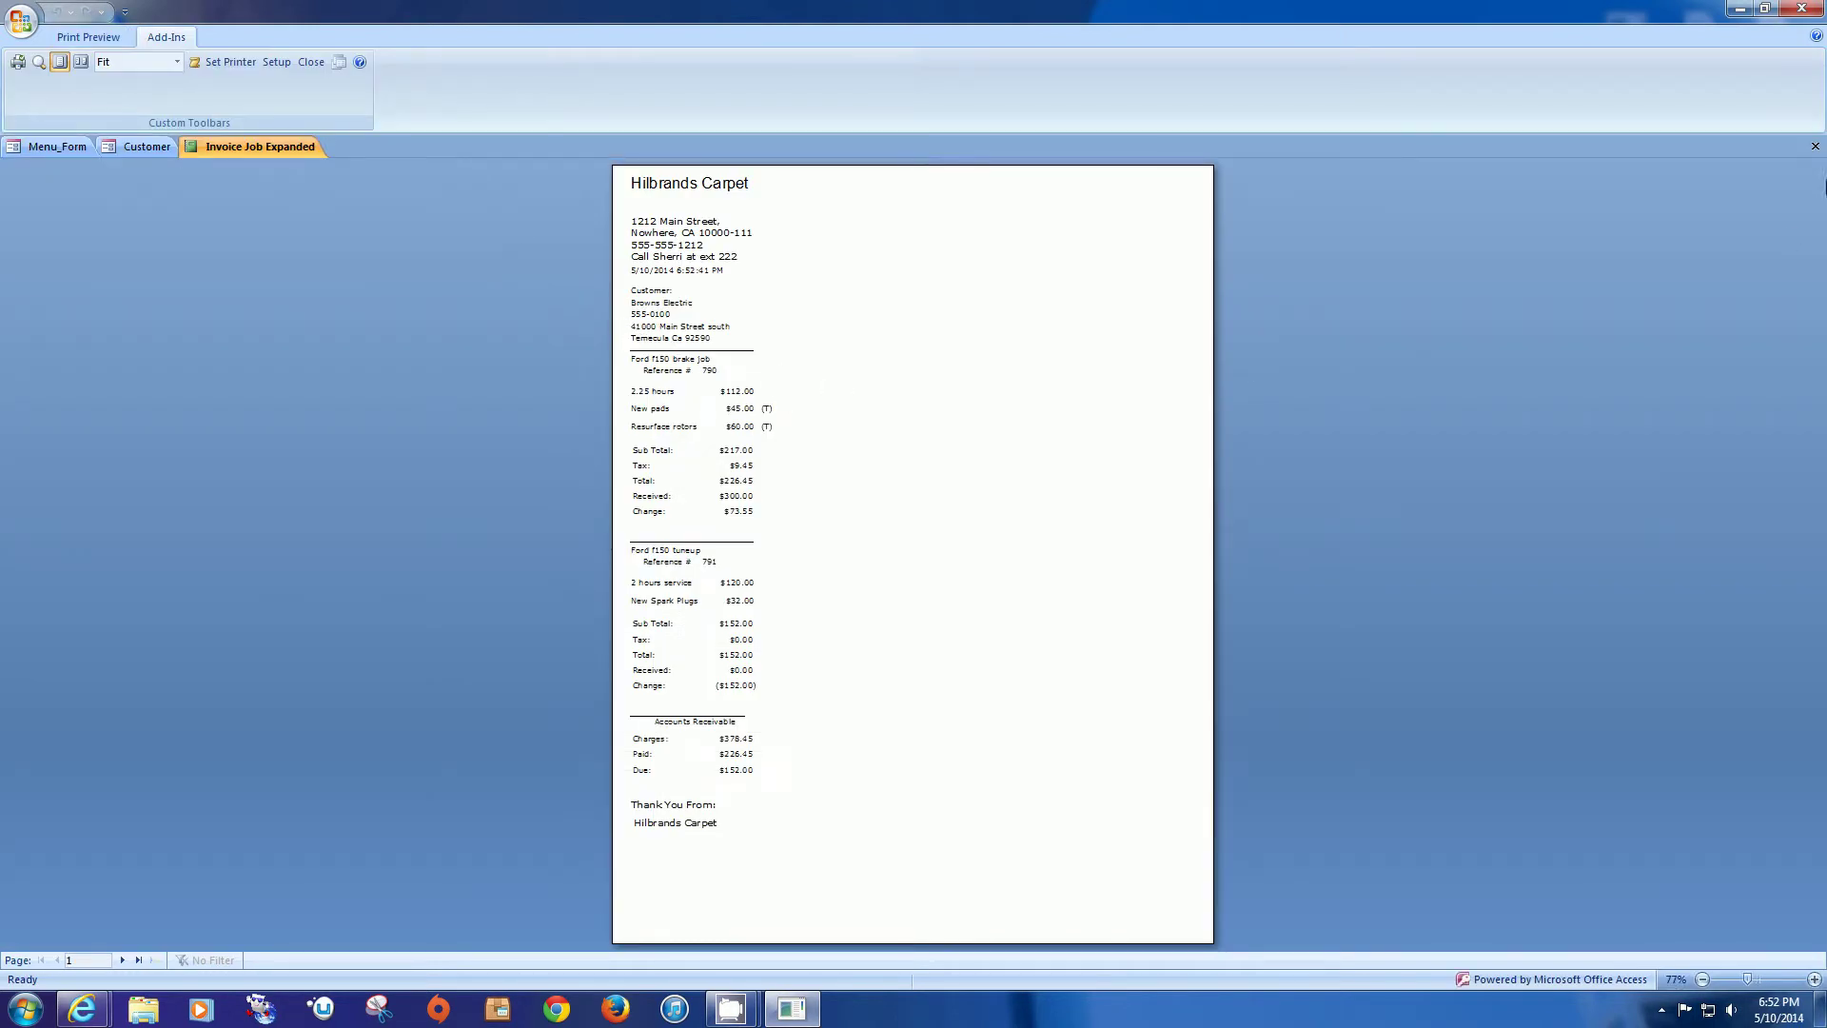
{"action": "left_click", "coordinate": [1815, 149]}
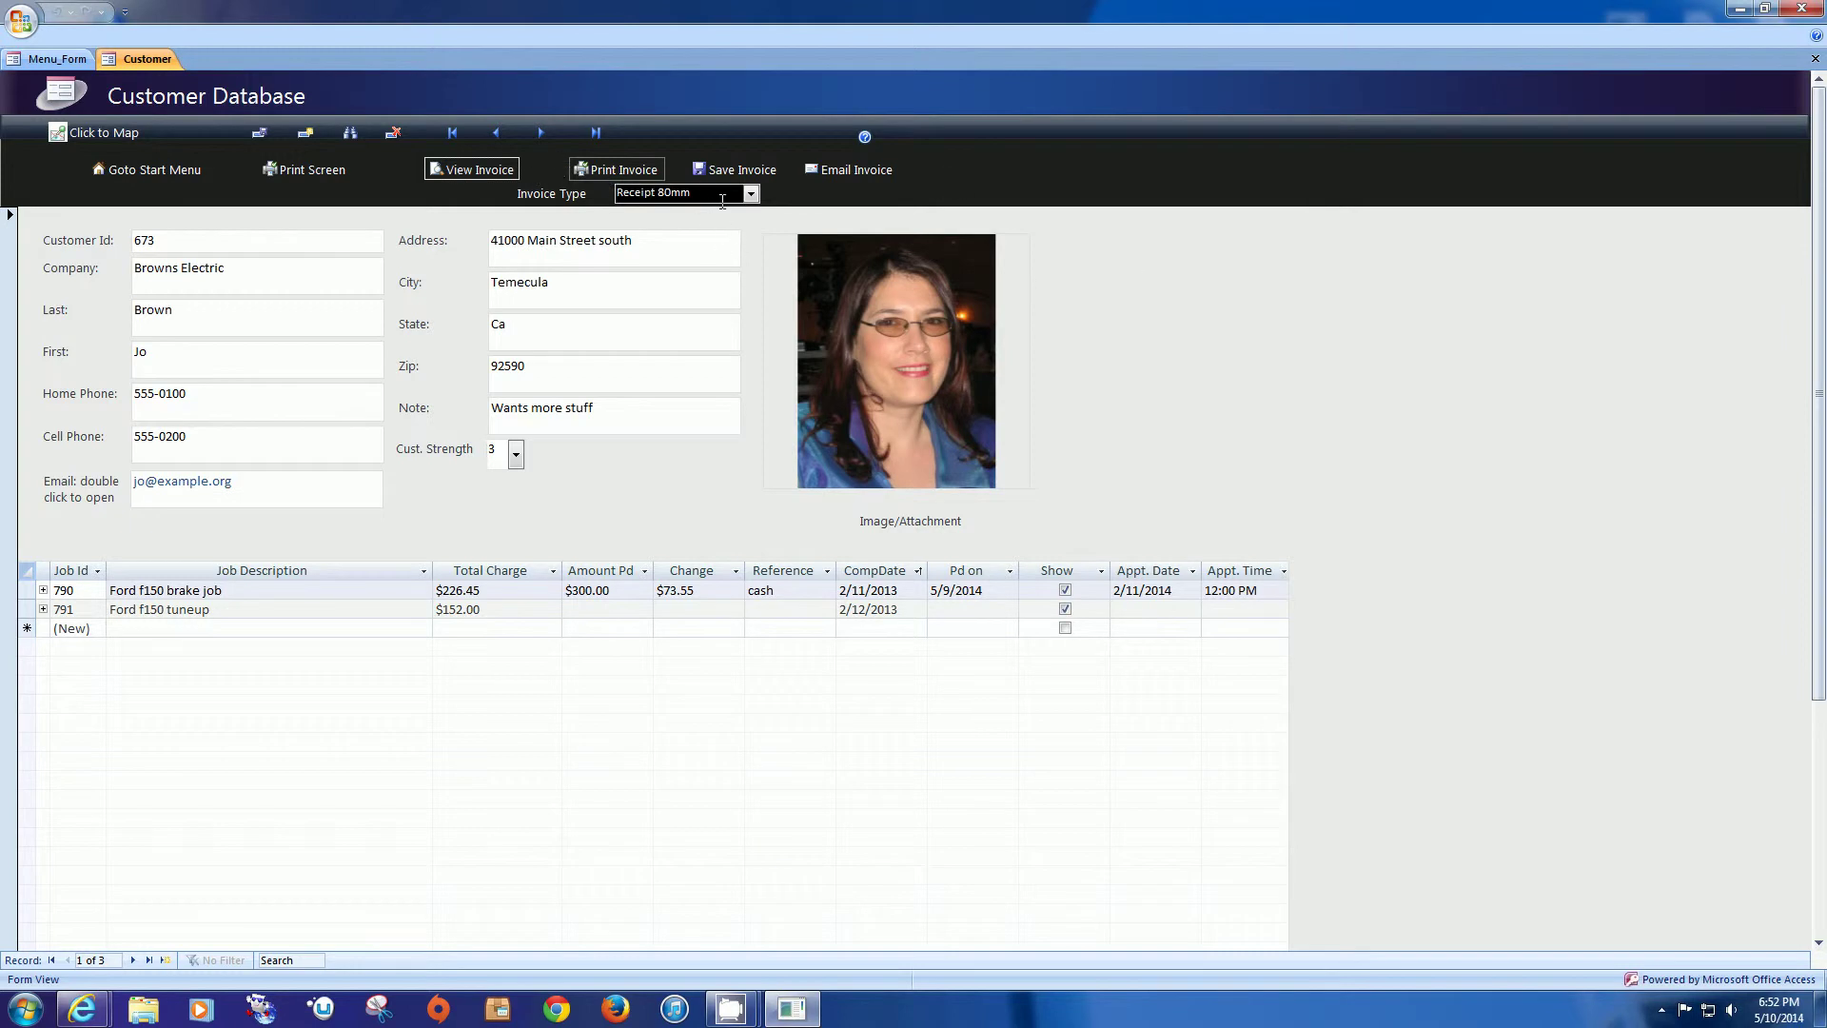
Step: Change the invoice type from Receipt 80mm back to Invoice Detail
{"action": "left_click", "coordinate": [752, 195]}
{"action": "left_click", "coordinate": [754, 196]}
{"action": "left_click", "coordinate": [750, 194]}
{"action": "left_click", "coordinate": [742, 213]}
Step: Start Save Invoice, then cancel the Output To export and acknowledge the message
{"action": "left_click", "coordinate": [736, 169]}
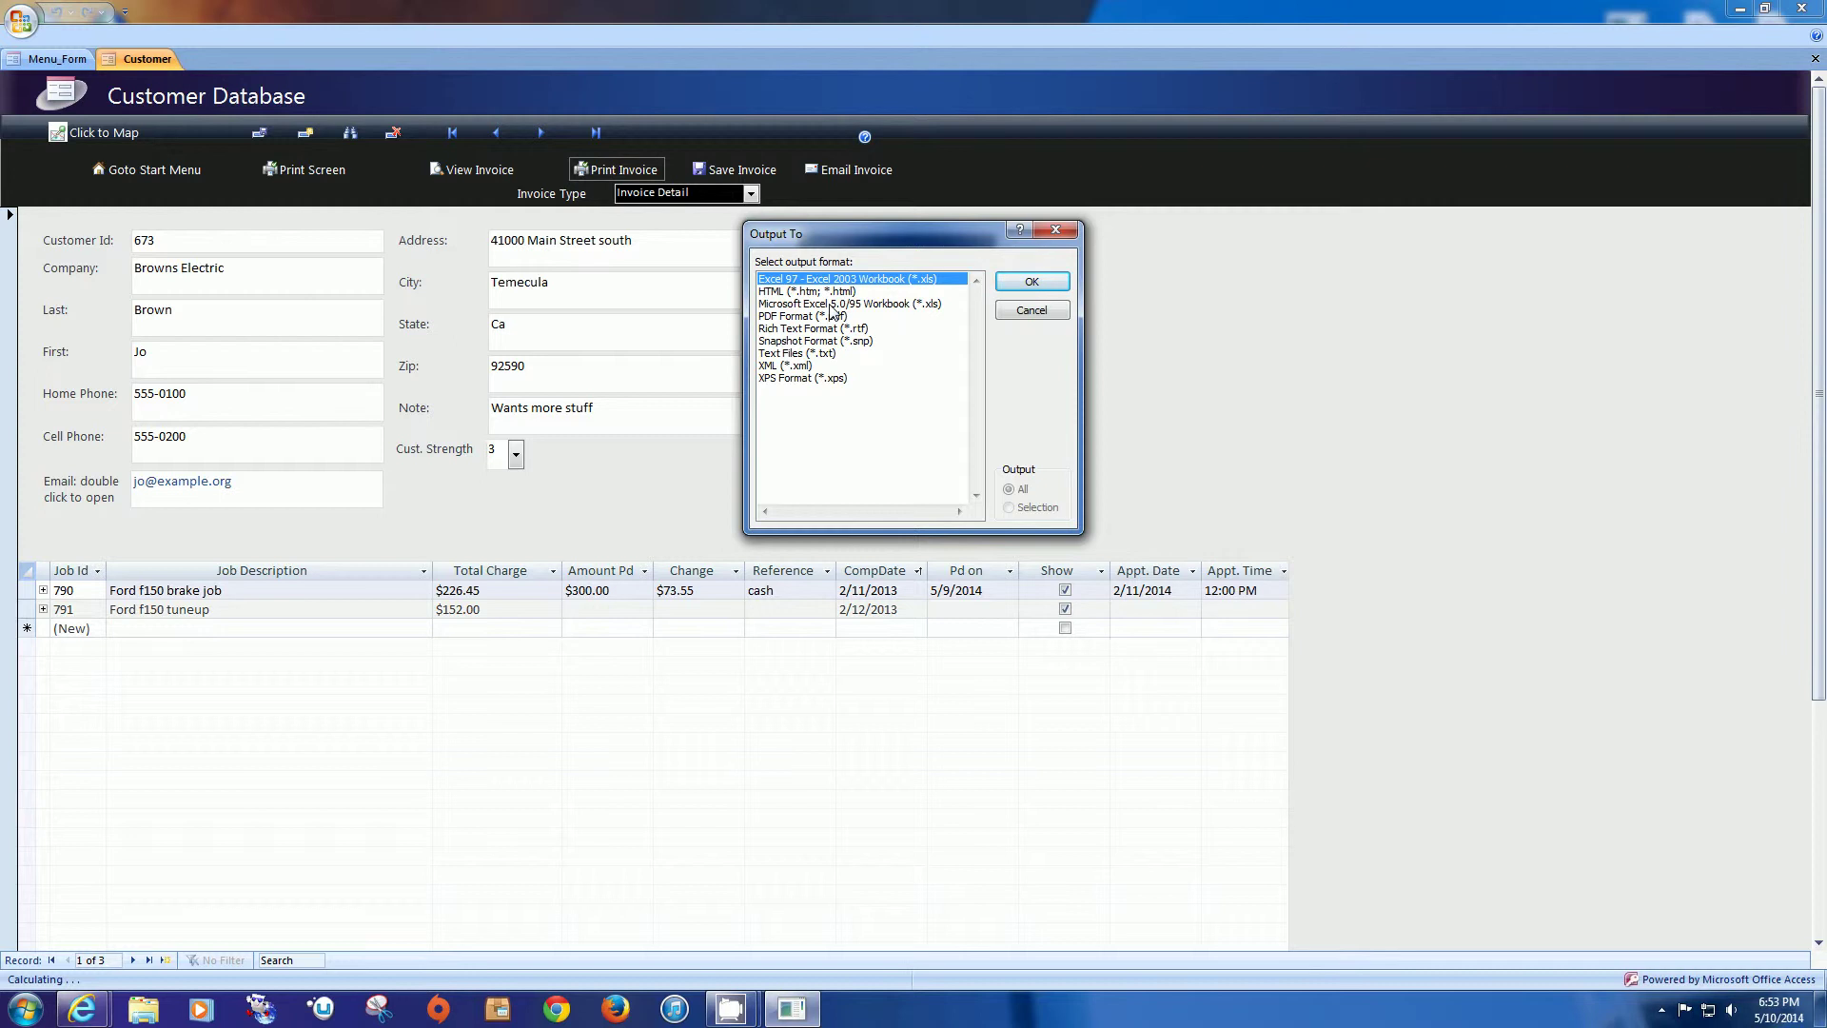
{"action": "left_click", "coordinate": [1025, 311]}
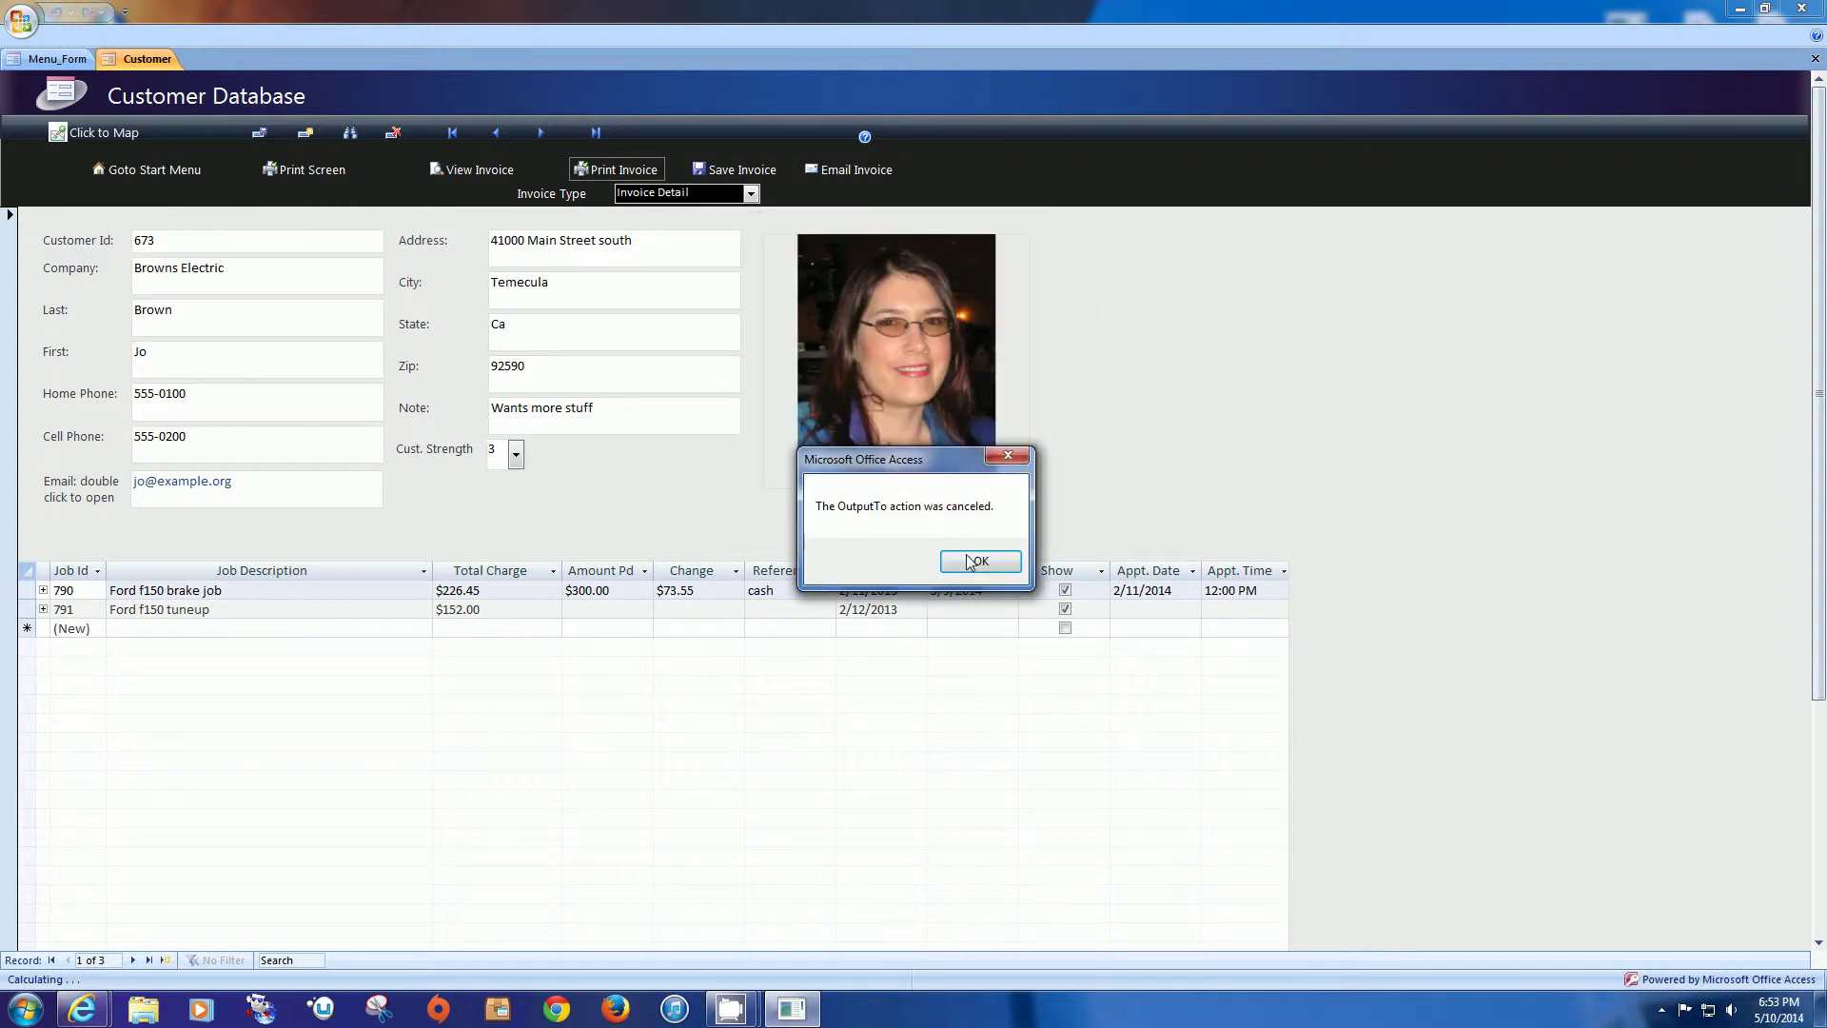
{"action": "left_click", "coordinate": [978, 570]}
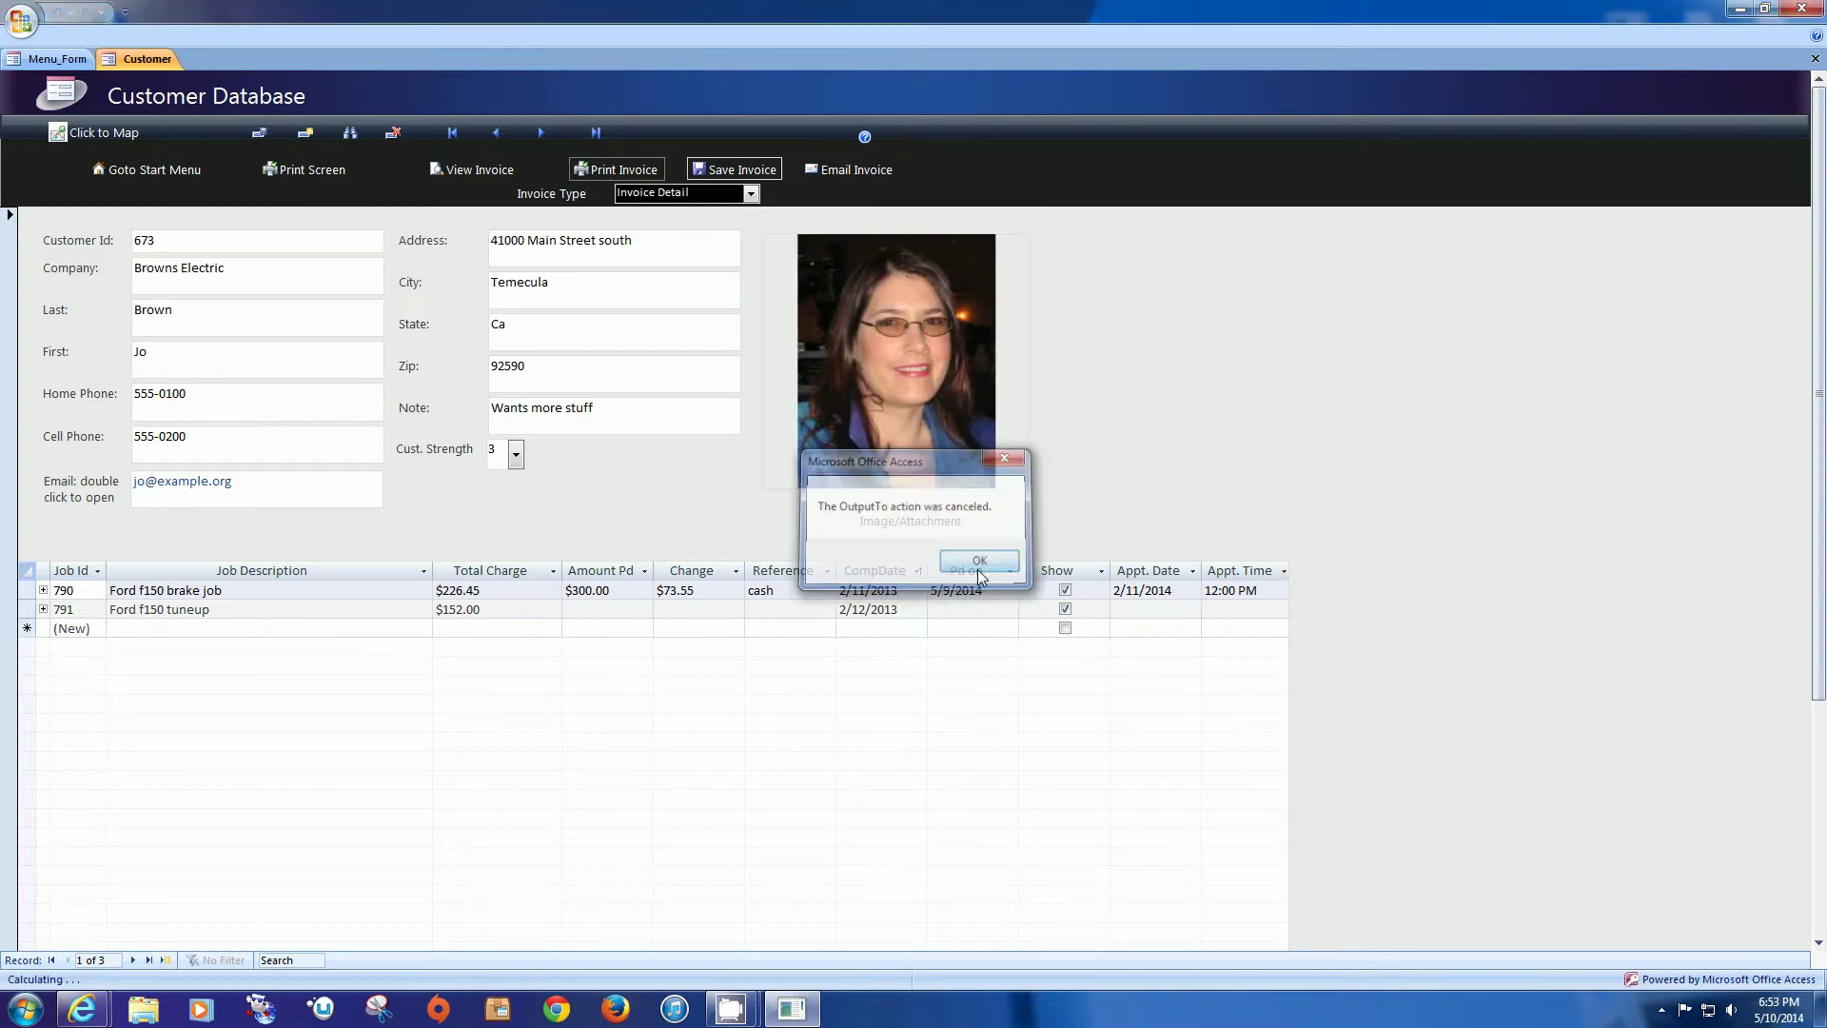
Step: Generate the invoice e-mail and bring Thunderbird's windows to the front
{"action": "left_click", "coordinate": [842, 169]}
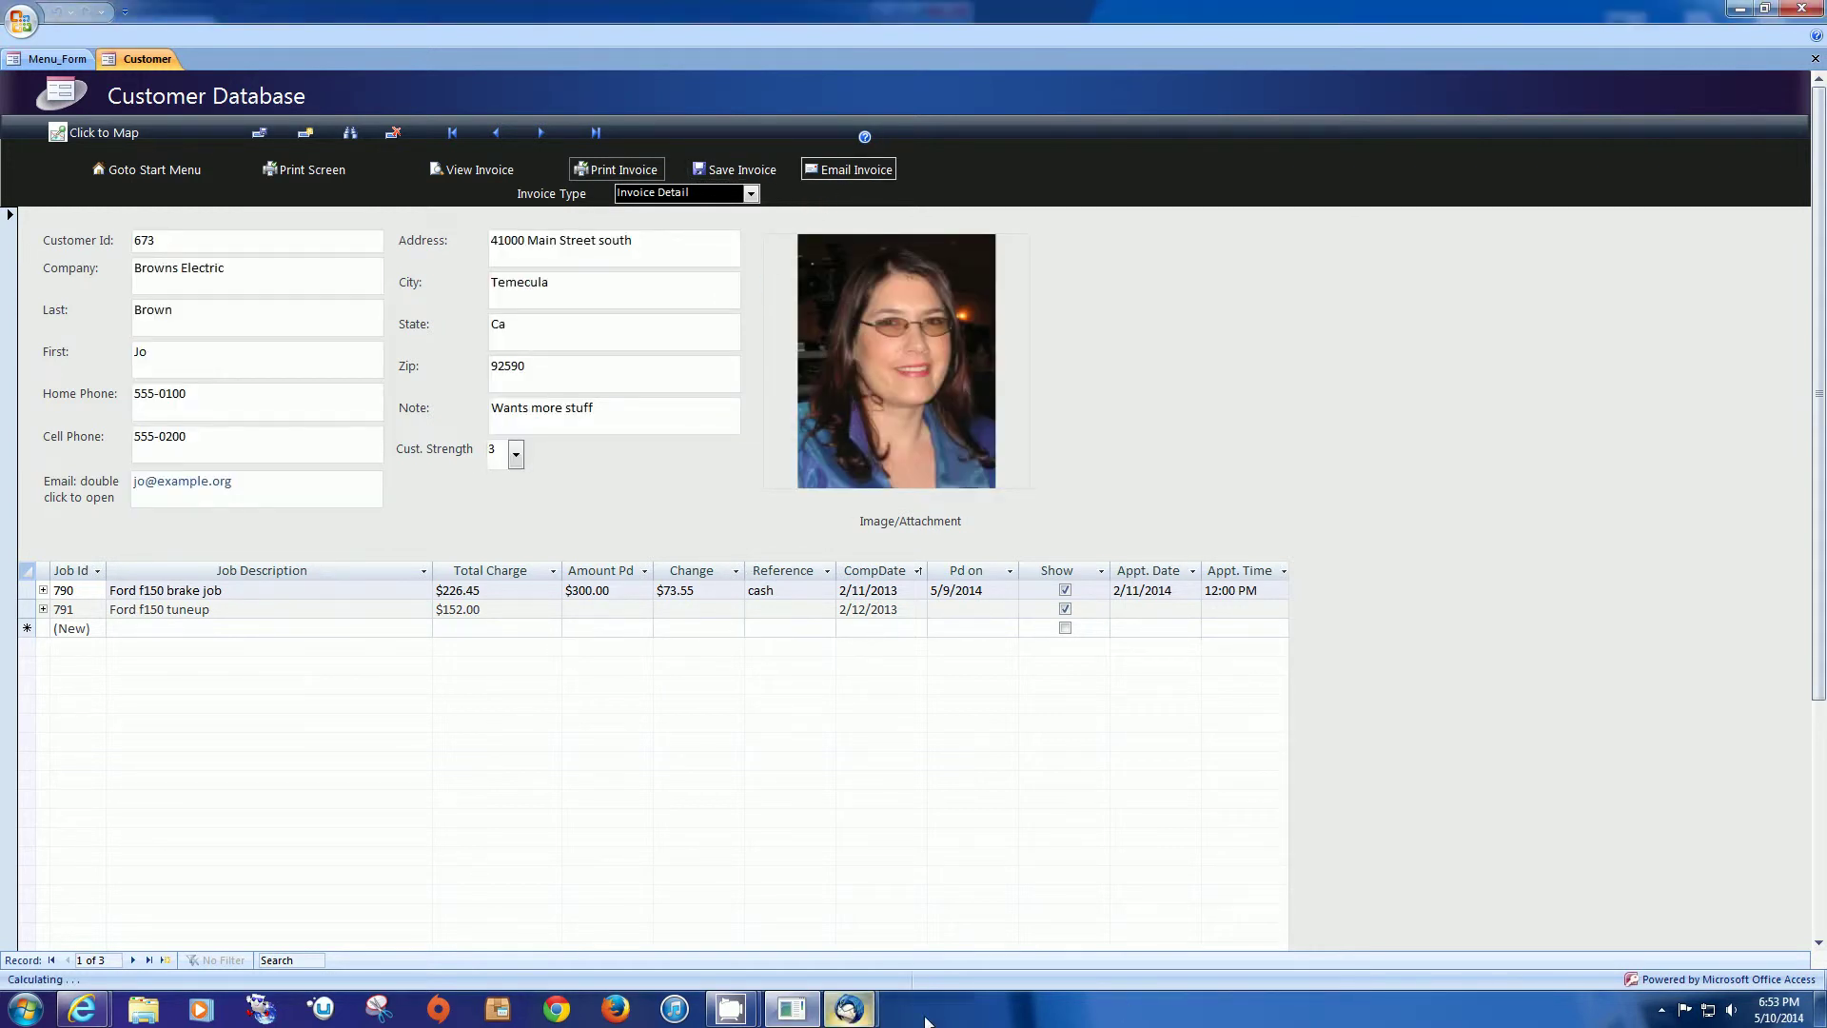
{"action": "left_click", "coordinate": [849, 1009]}
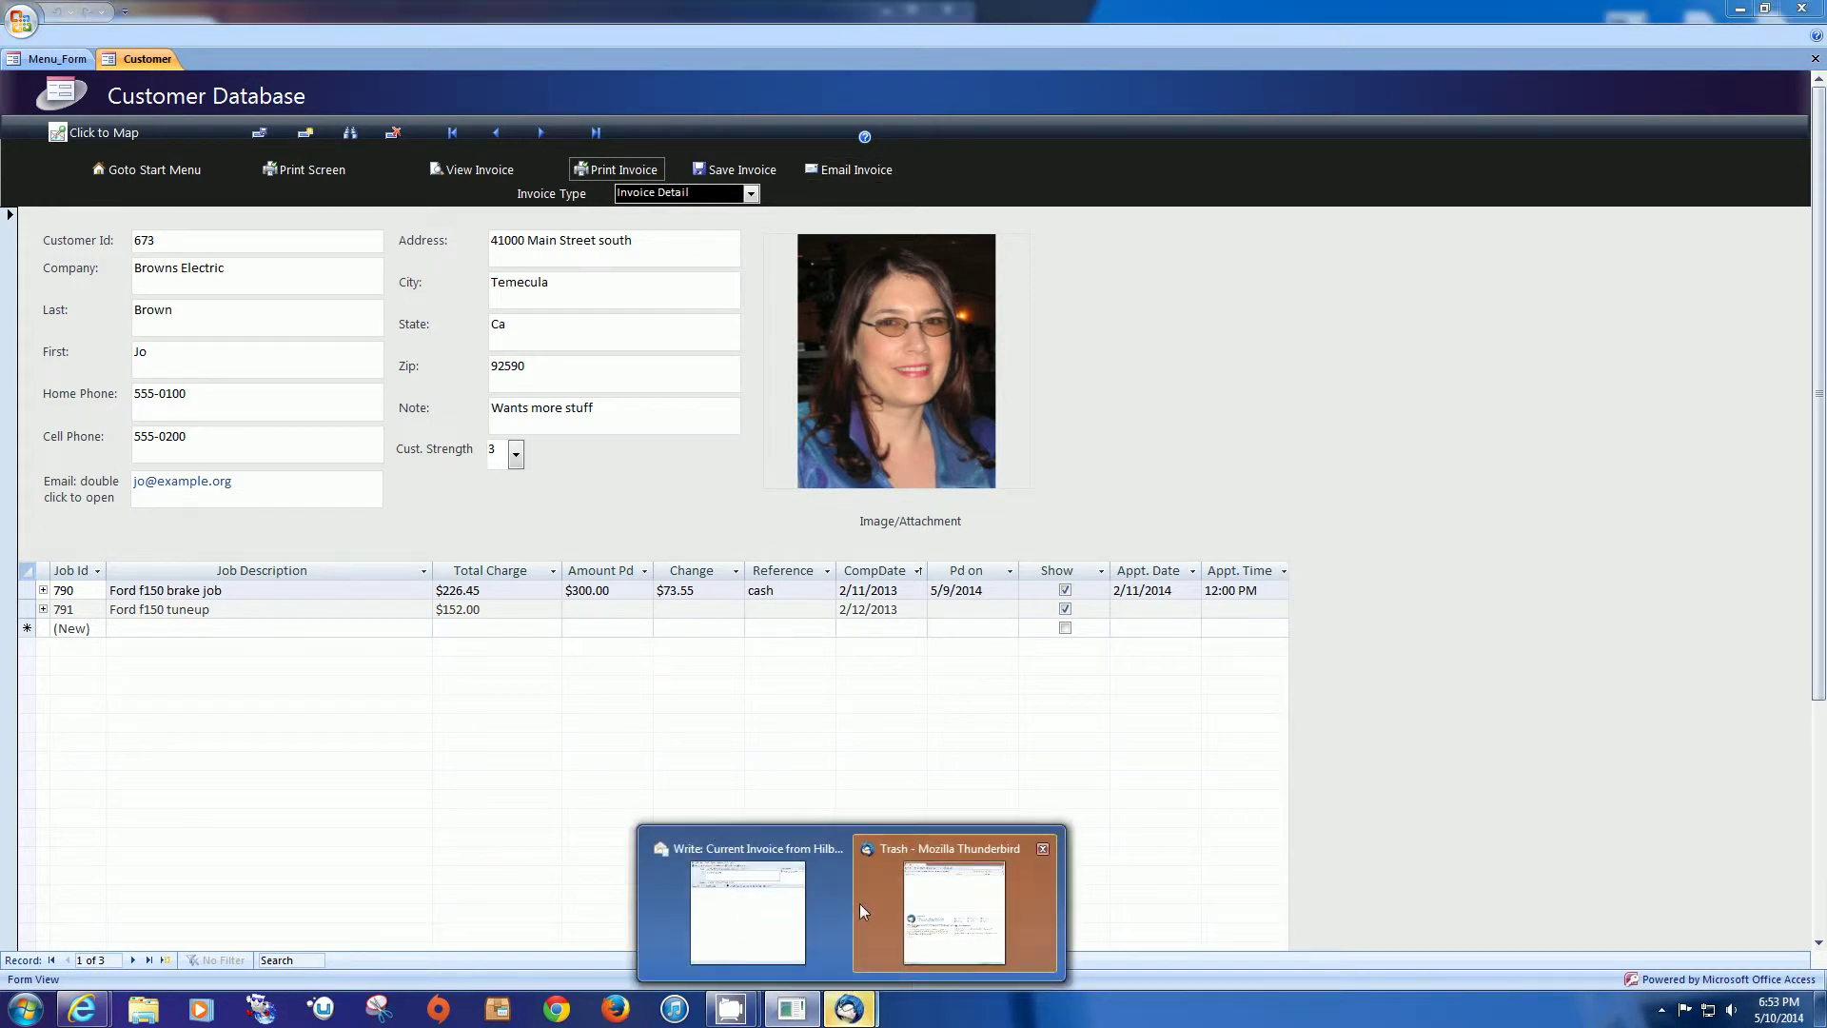
{"action": "left_click", "coordinate": [793, 916]}
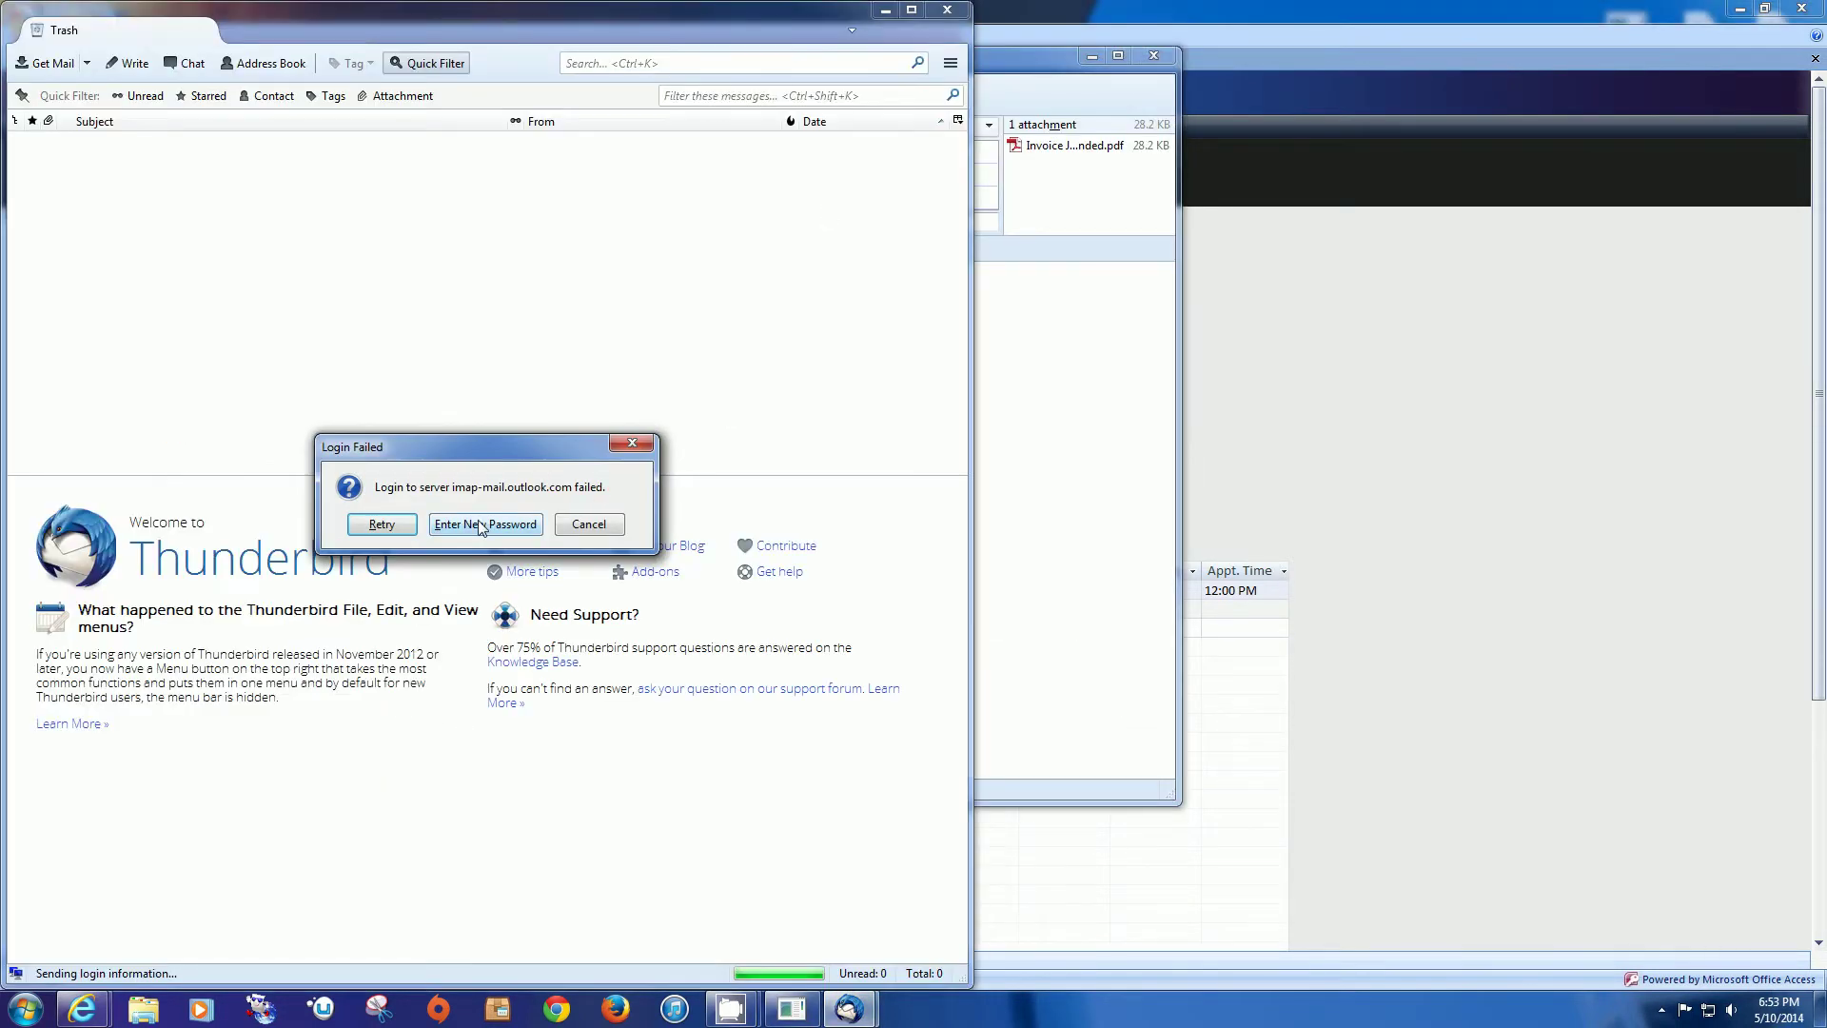
Step: Dismiss the Login Failed prompt, close Trash, and discard the invoice e-mail without saving
{"action": "left_click", "coordinate": [590, 524]}
{"action": "left_click", "coordinate": [946, 13]}
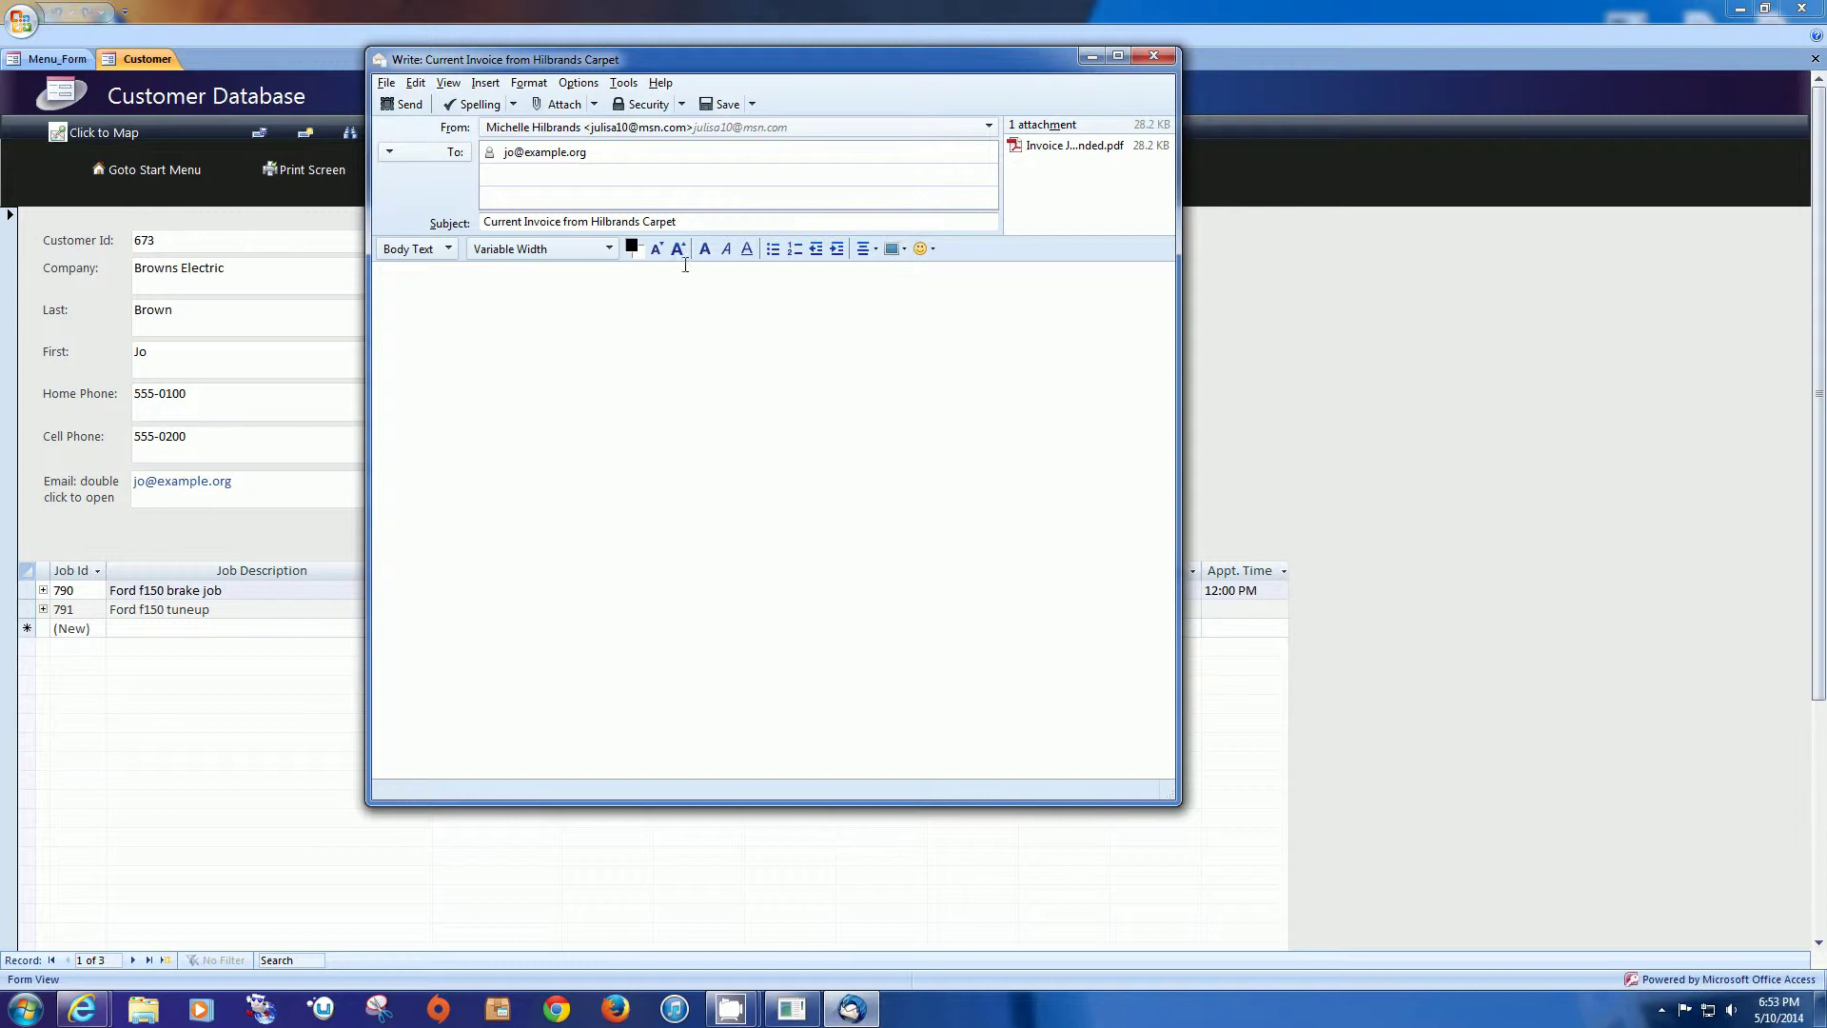
{"action": "left_click", "coordinate": [1154, 55]}
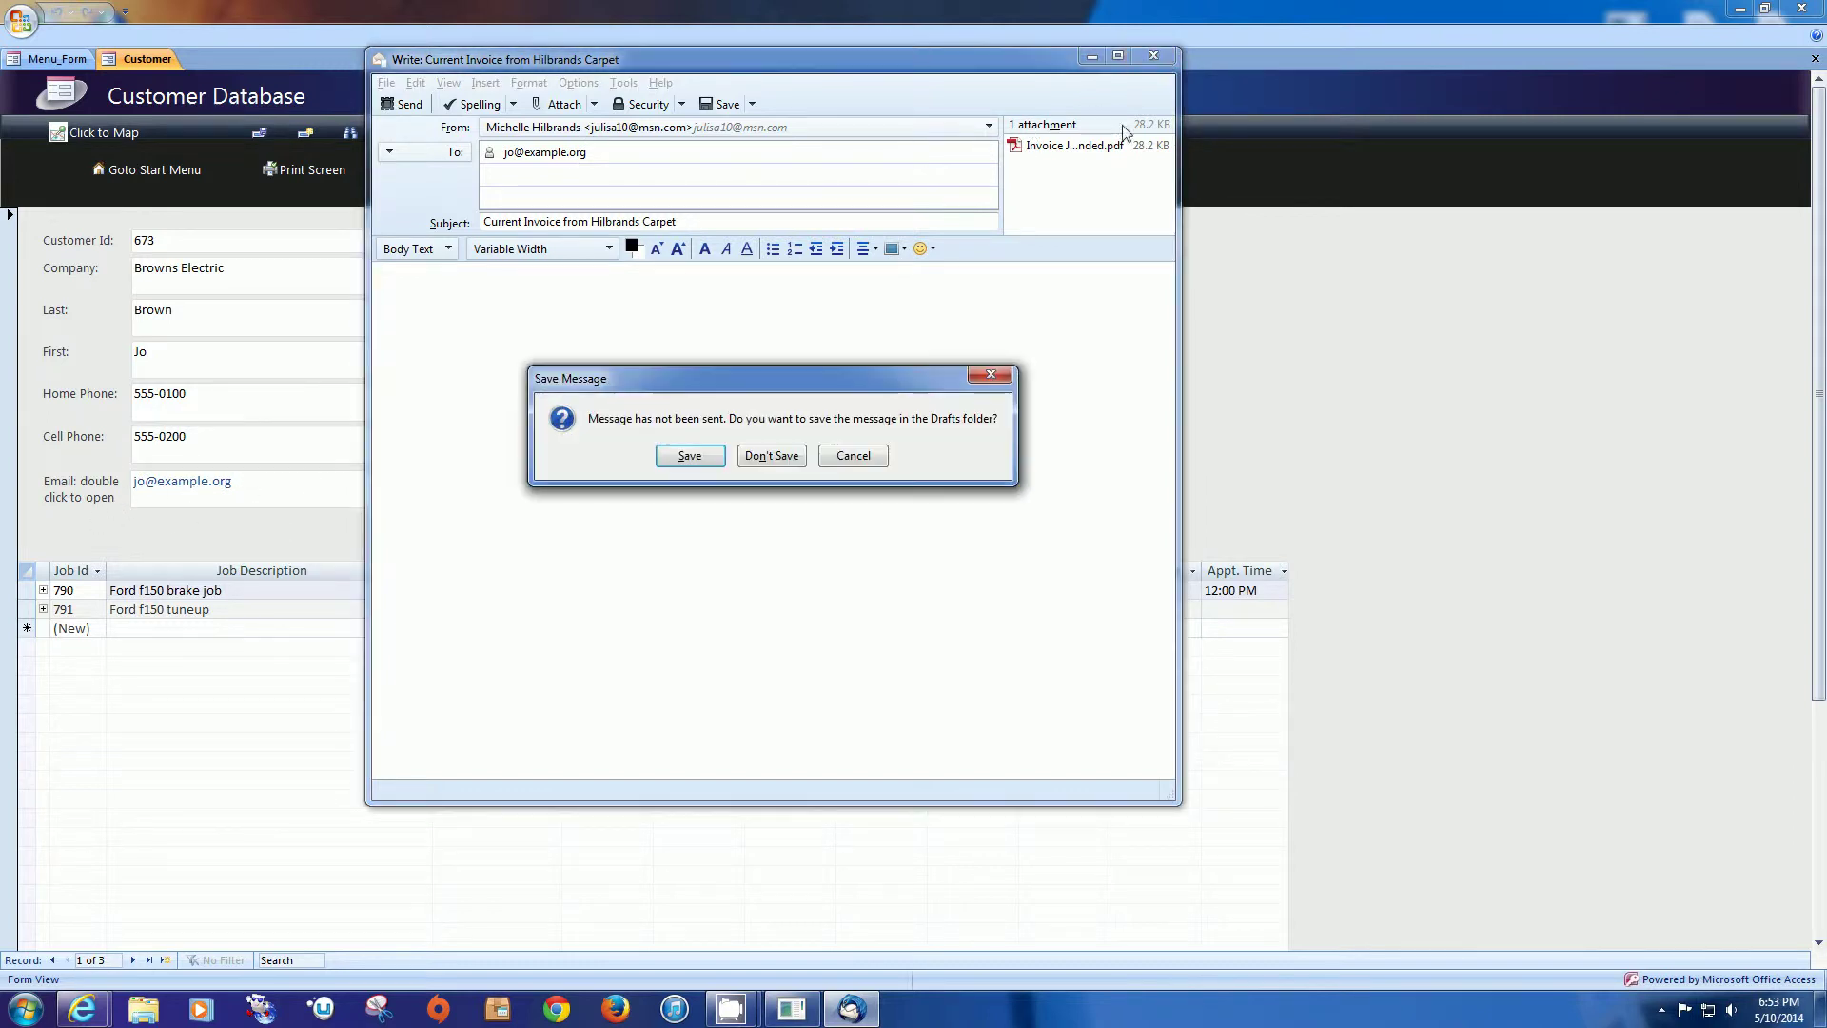
{"action": "left_click", "coordinate": [755, 457]}
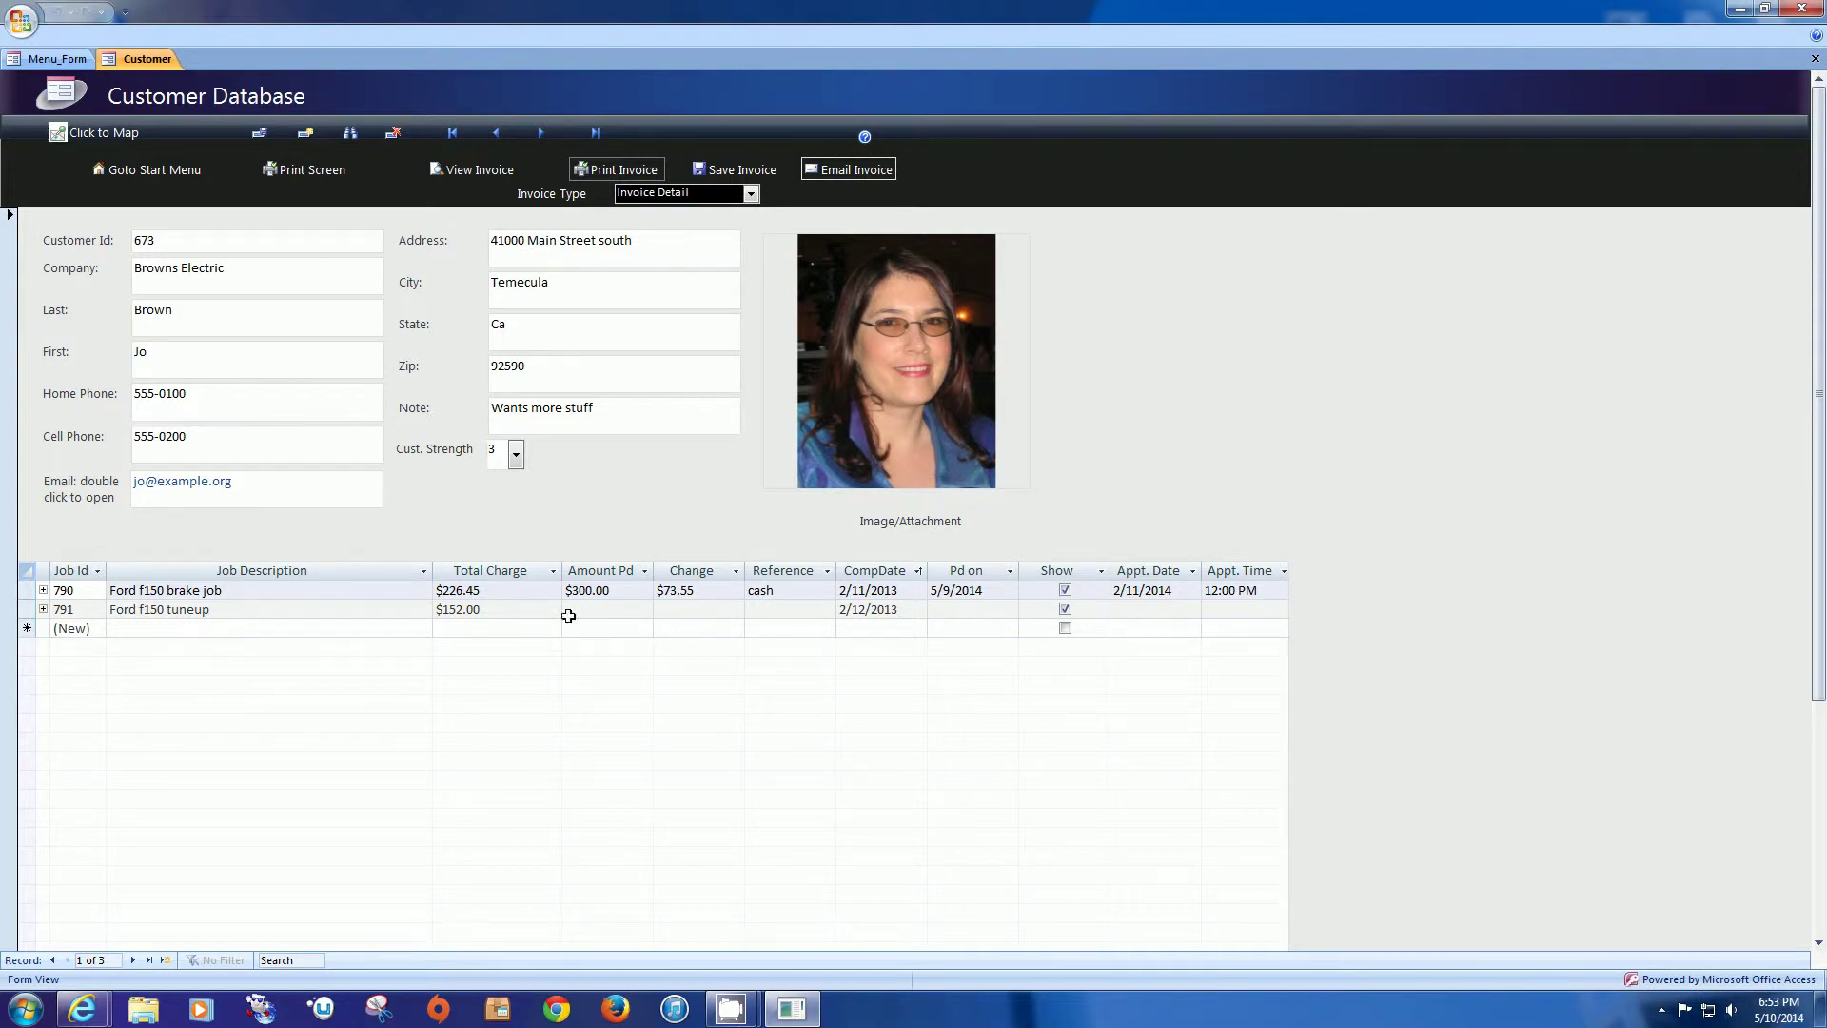
{"action": "left_click", "coordinate": [290, 173]}
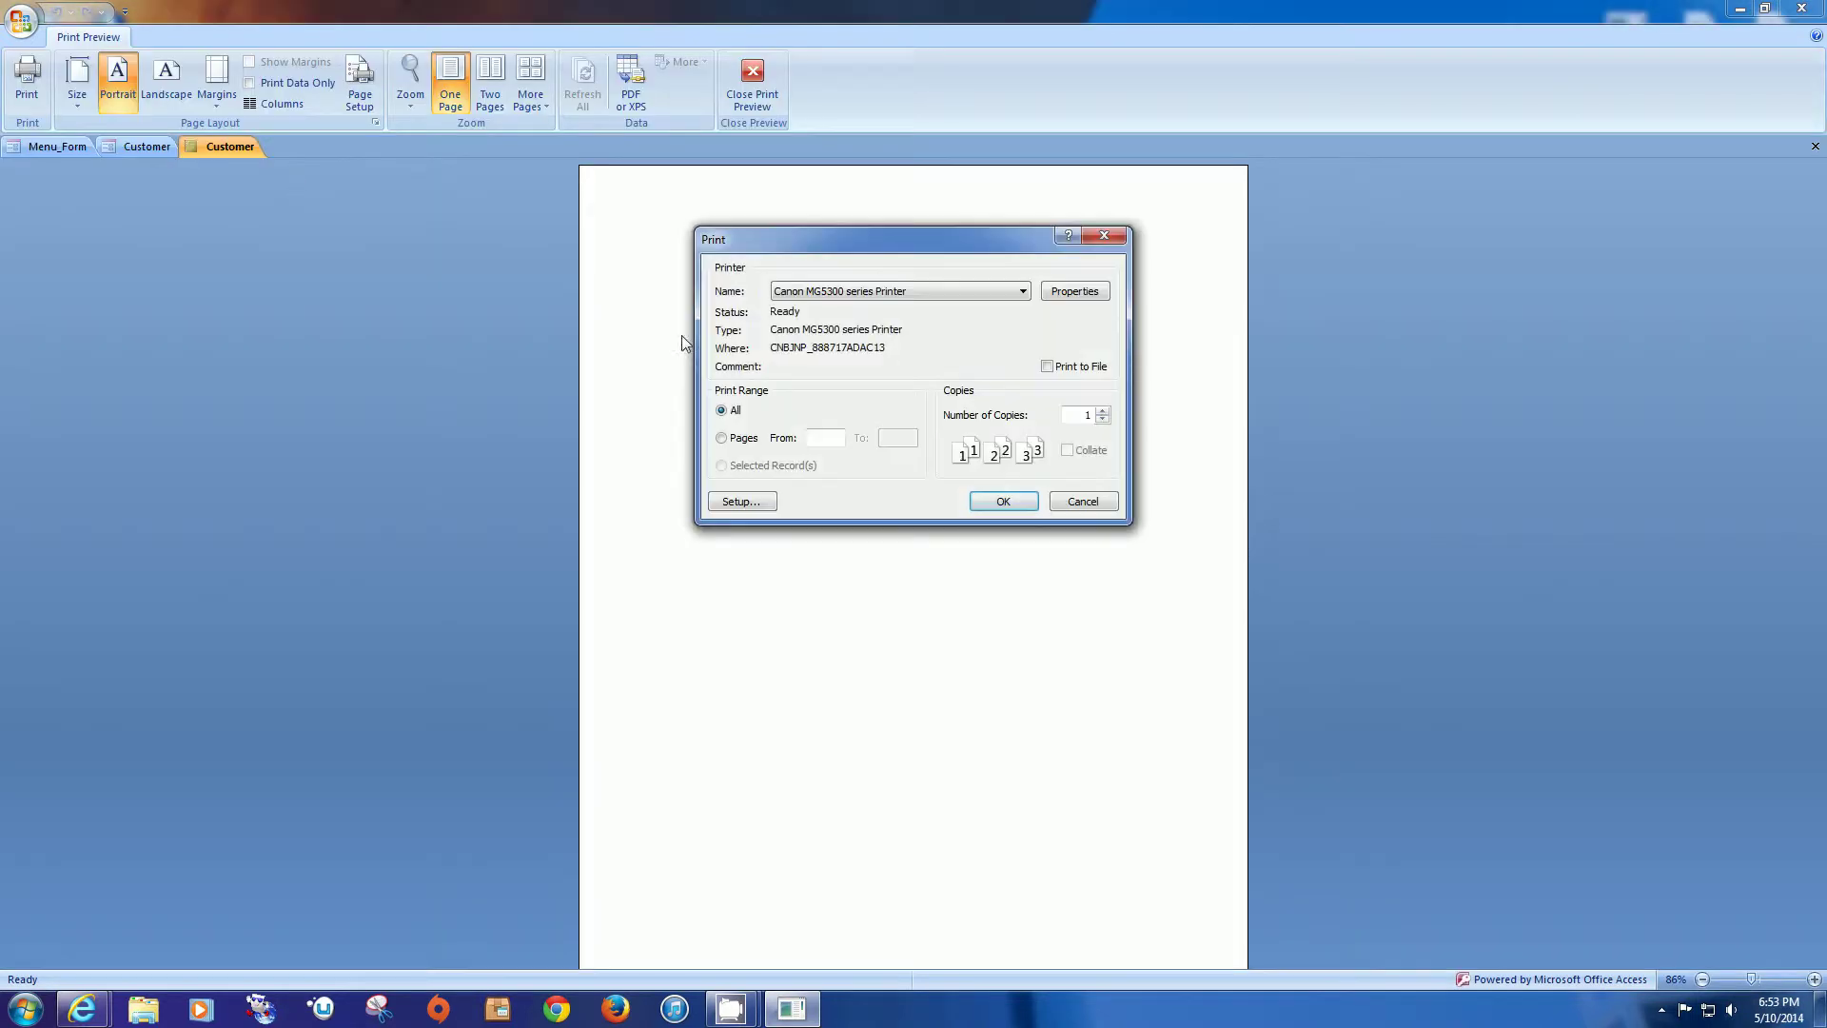
{"action": "left_click", "coordinate": [1095, 503]}
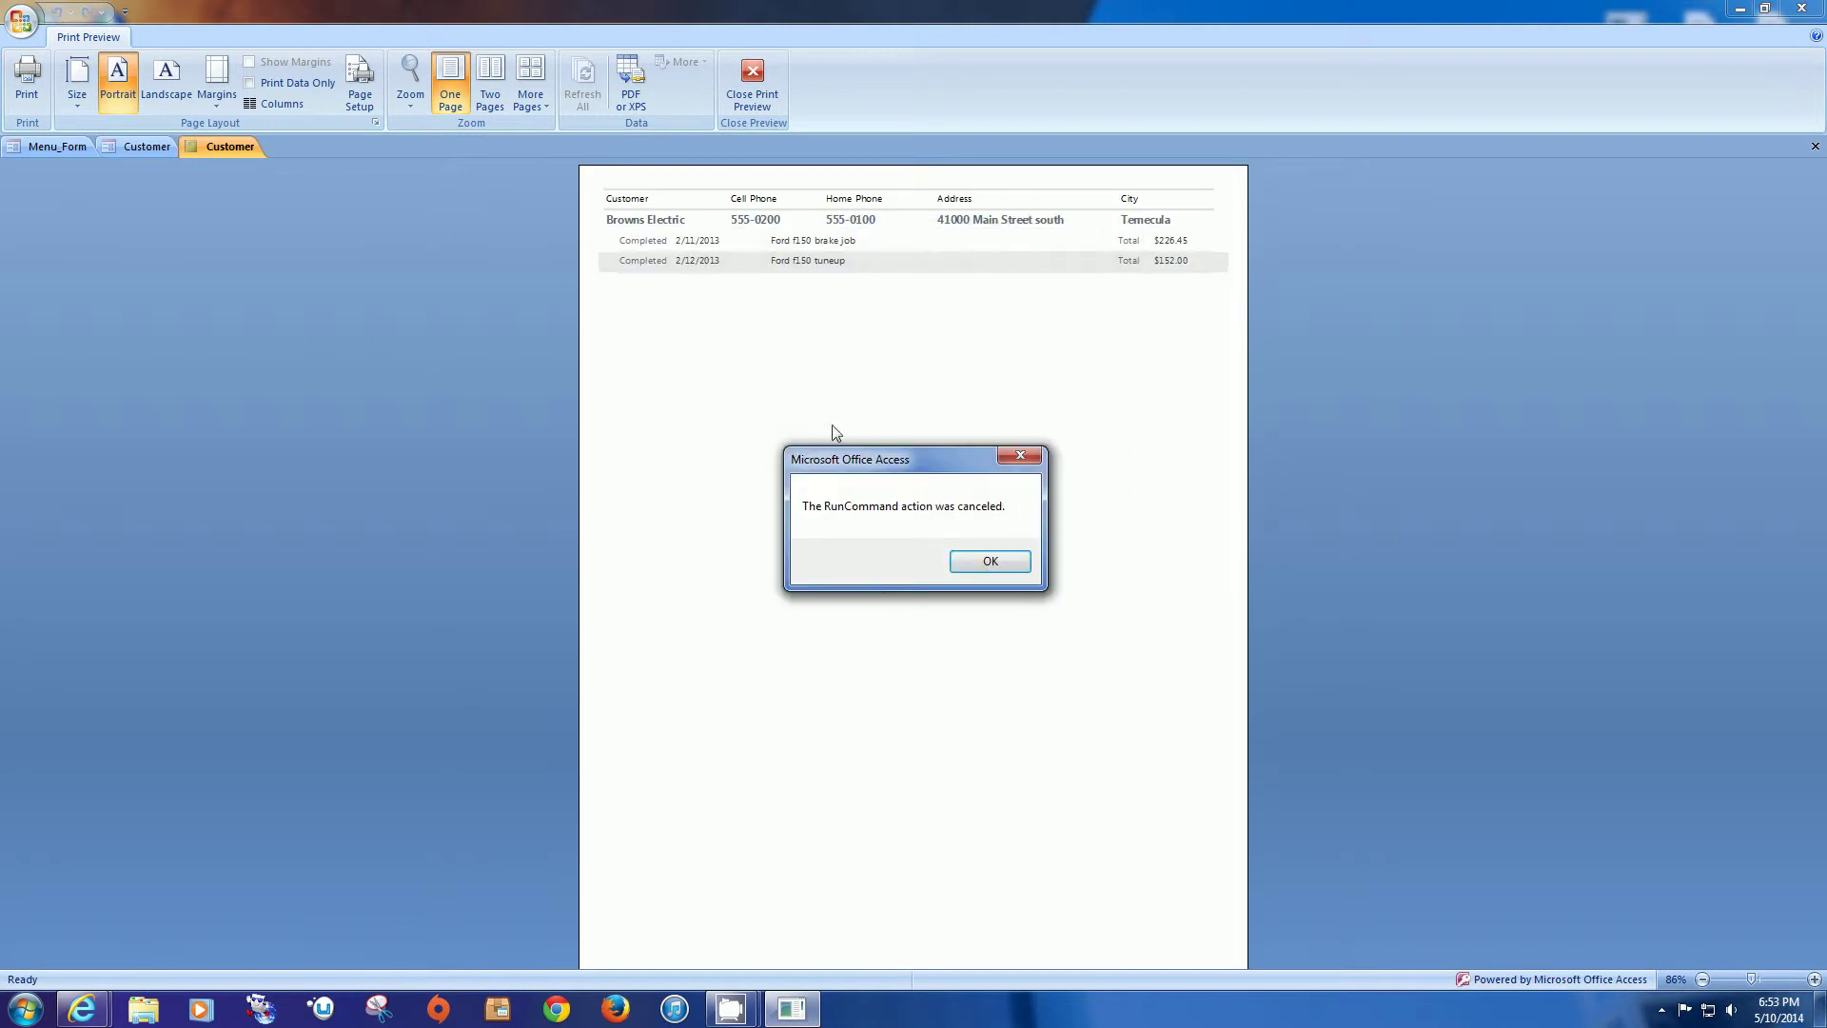
{"action": "left_click", "coordinate": [968, 561]}
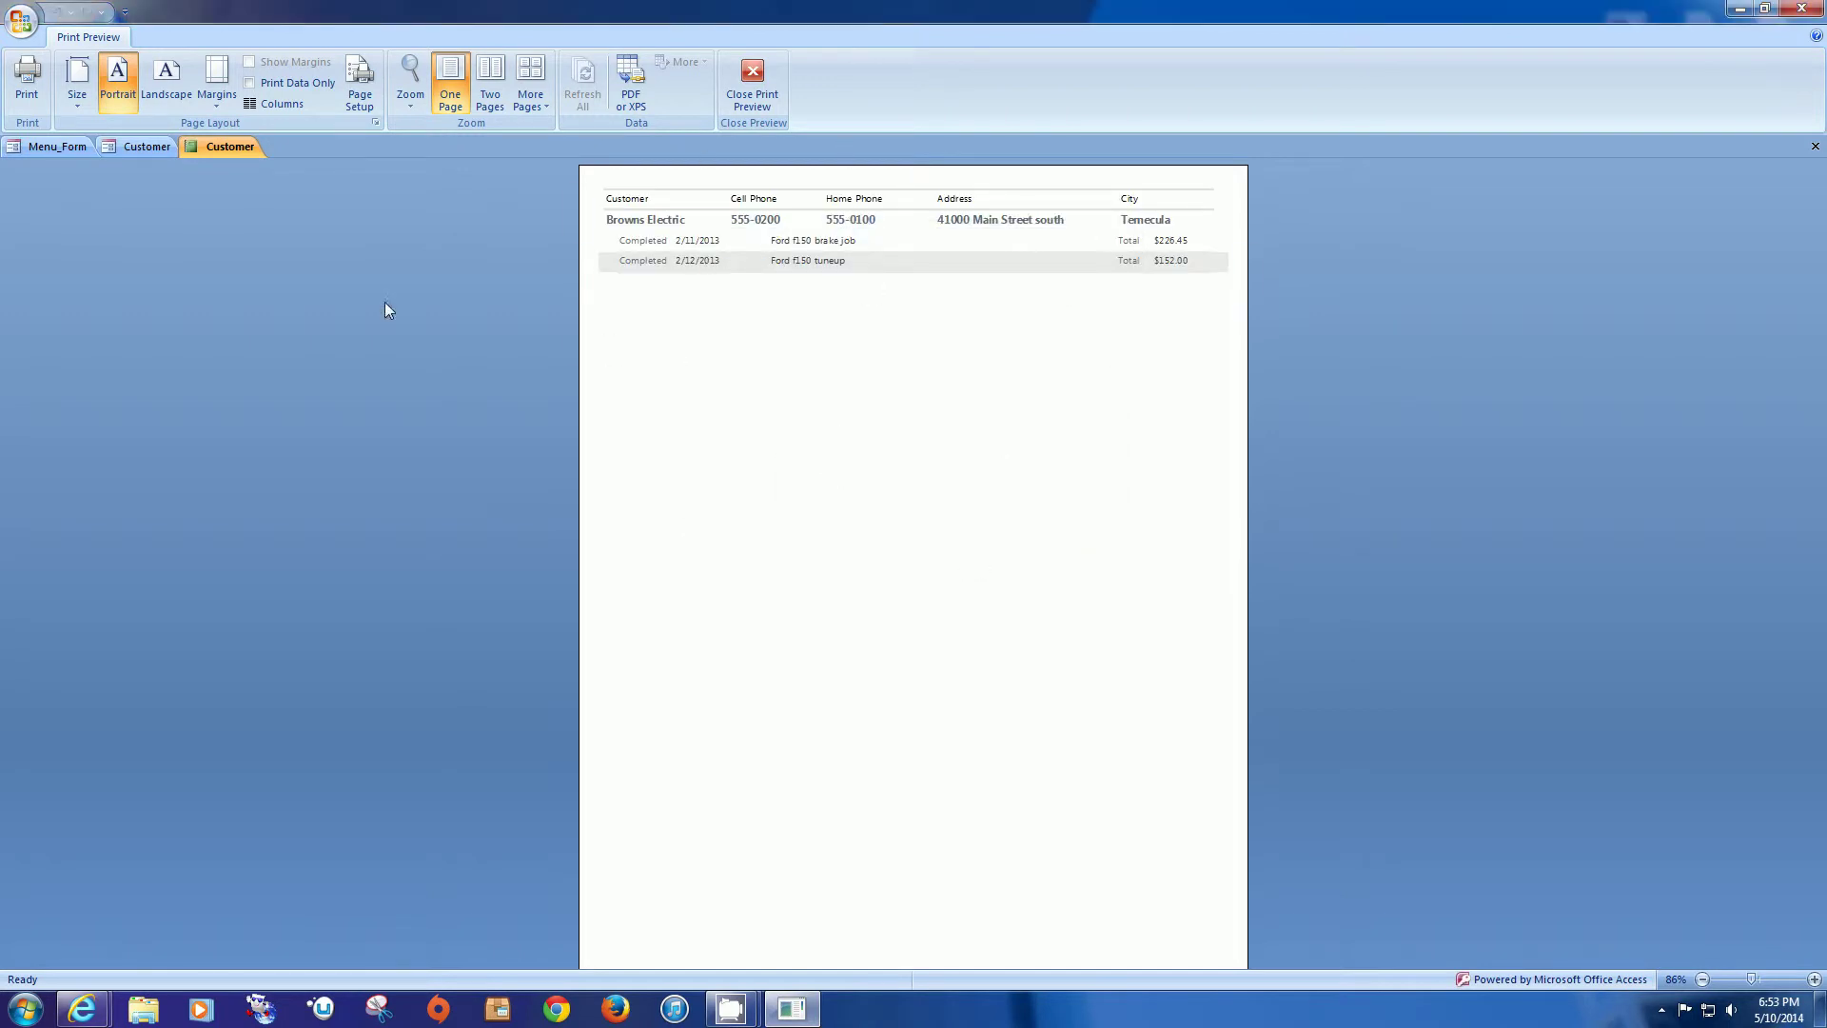
{"action": "left_click", "coordinate": [753, 84]}
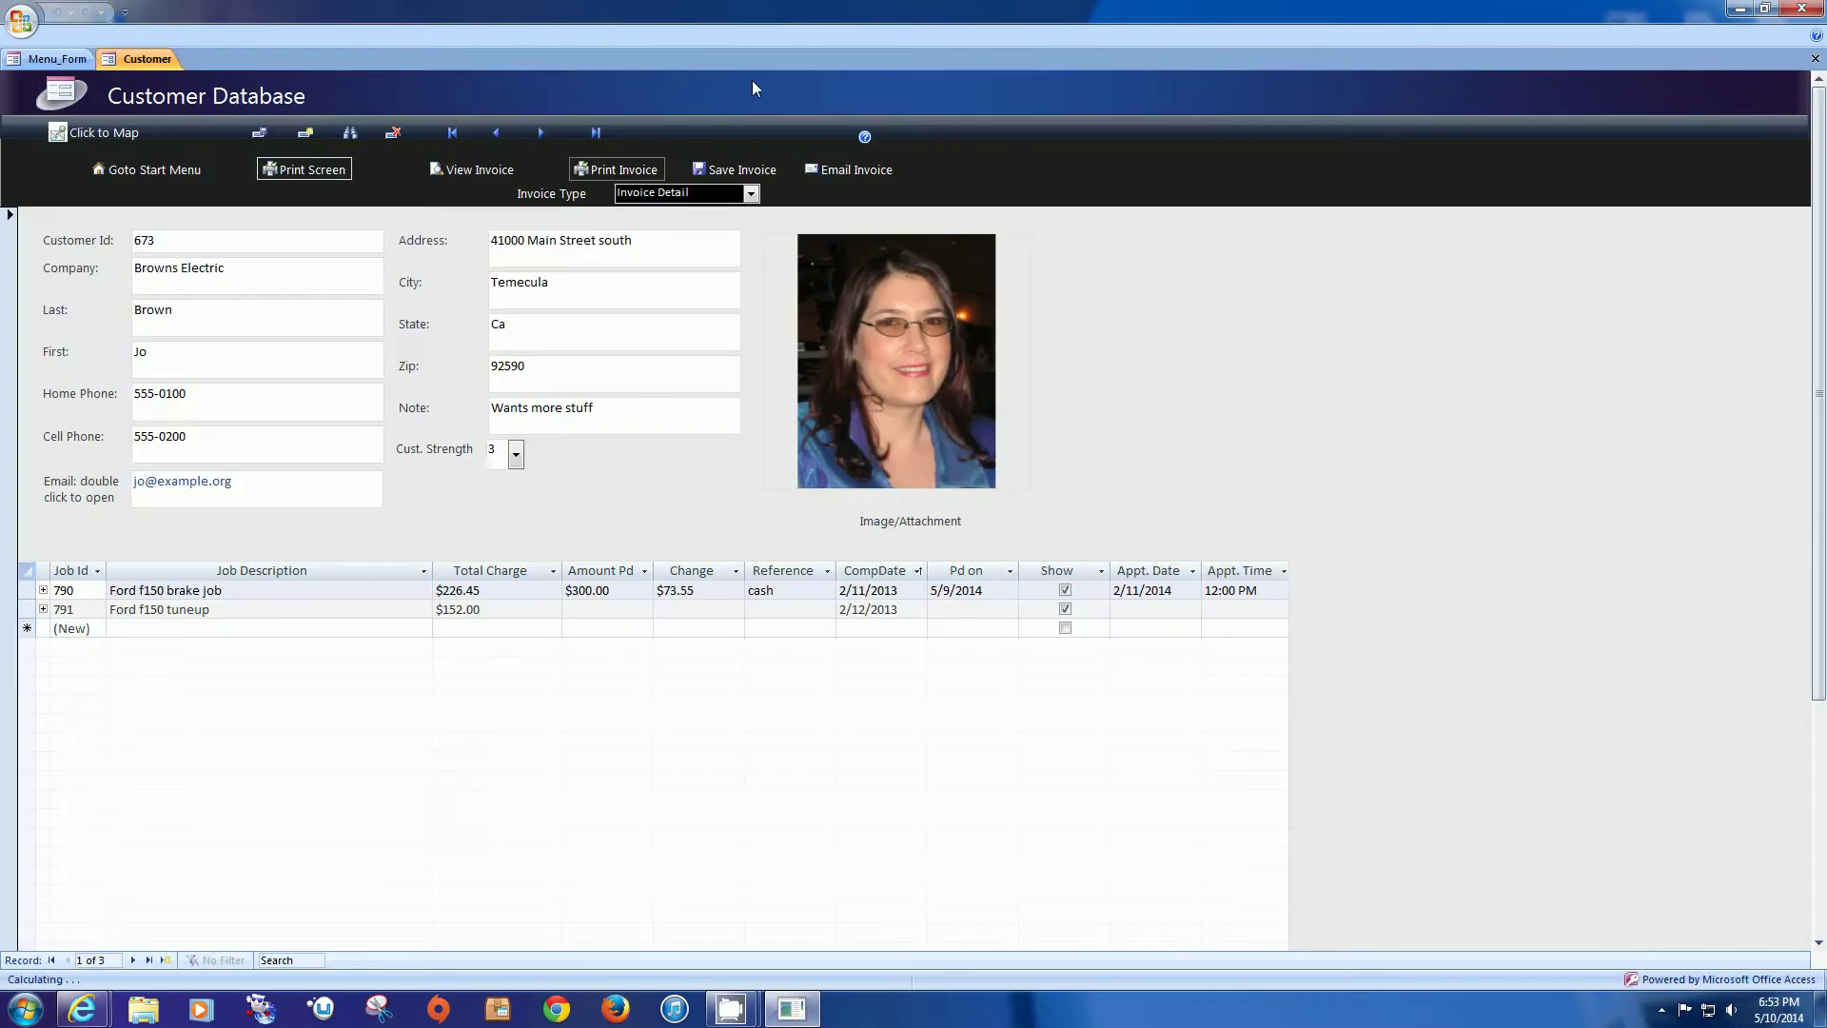
{"action": "left_click", "coordinate": [112, 139]}
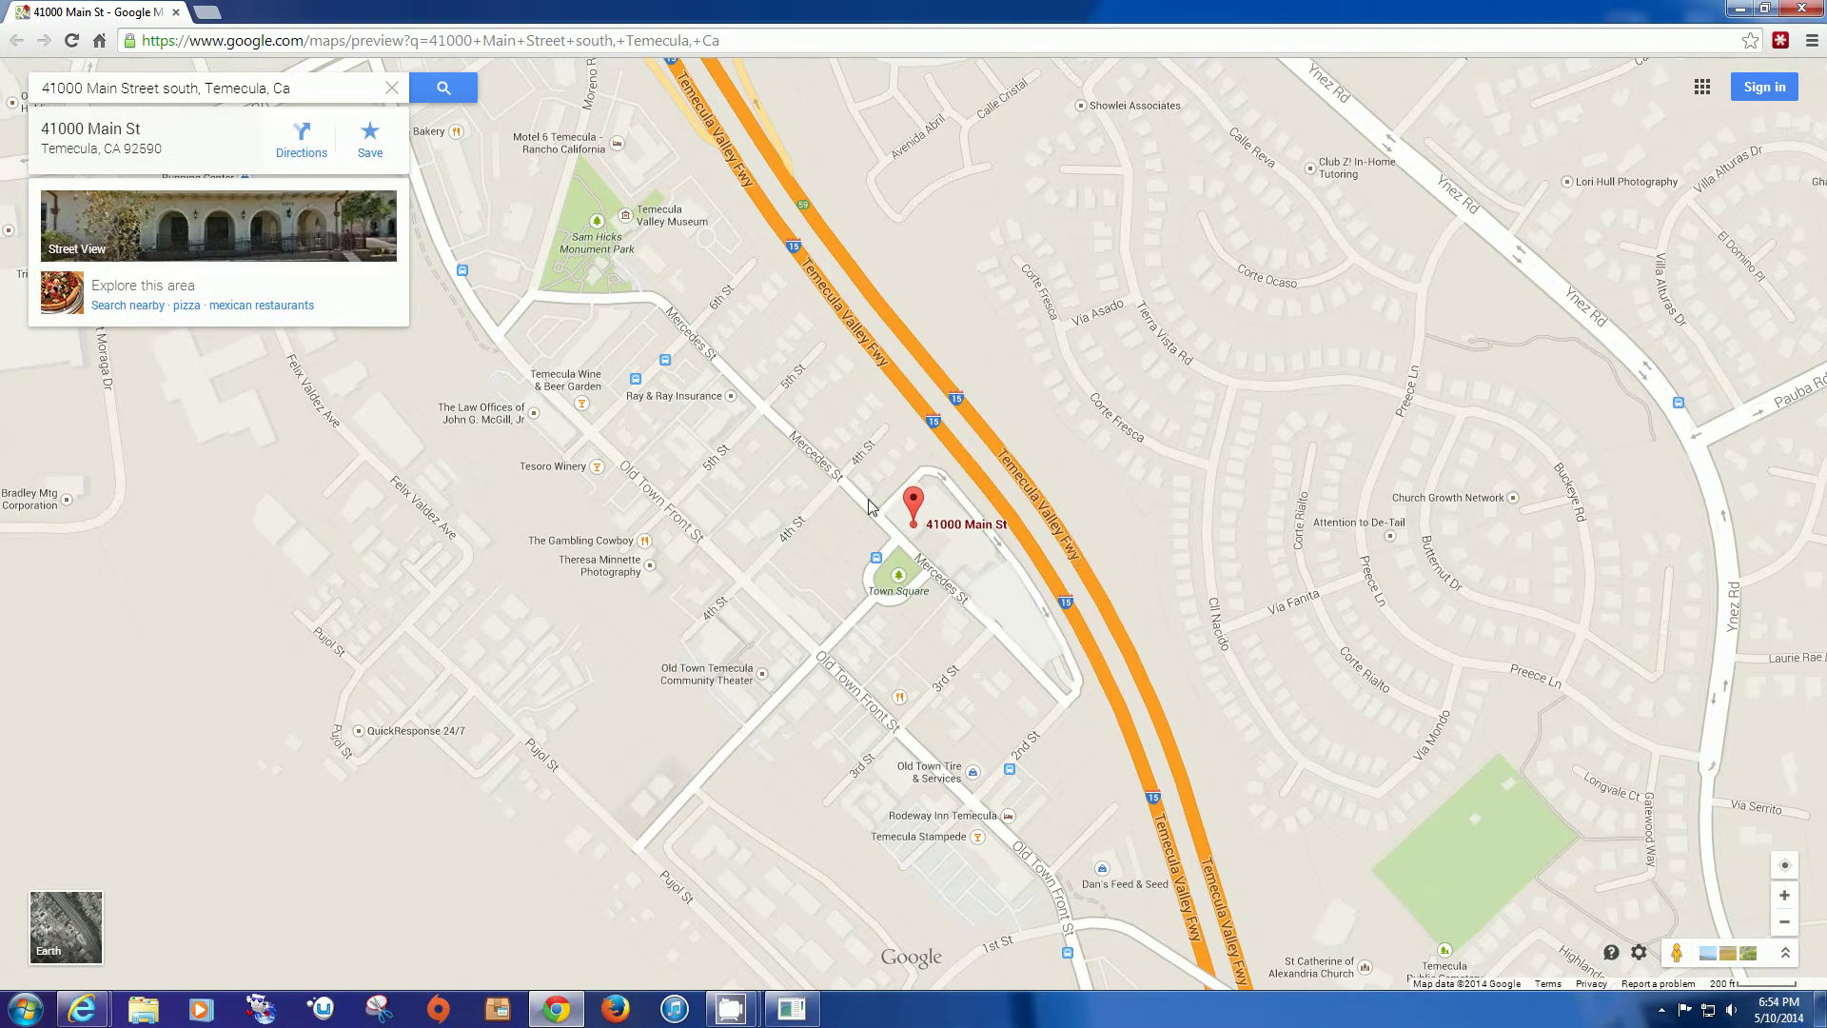
{"action": "left_click", "coordinate": [1802, 7]}
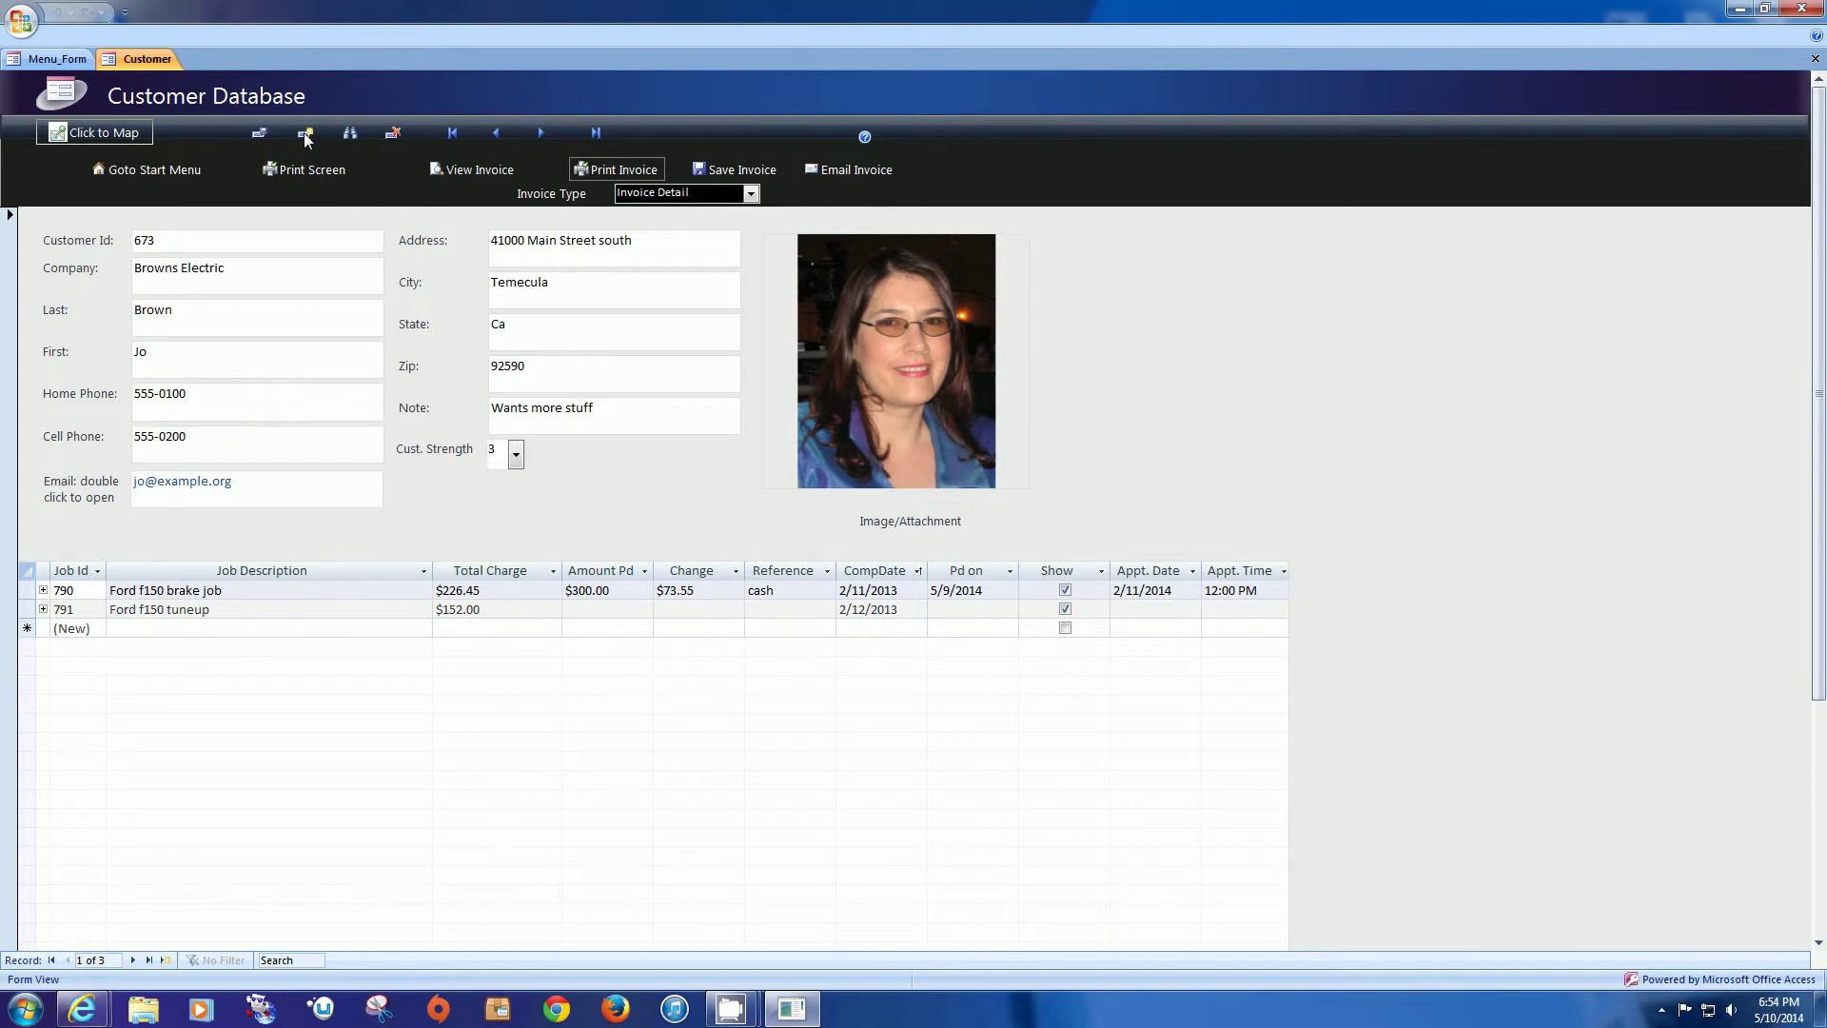
Step: Search customer records for 'br' matching any part of the field, stepping through matches
{"action": "left_click", "coordinate": [305, 136]}
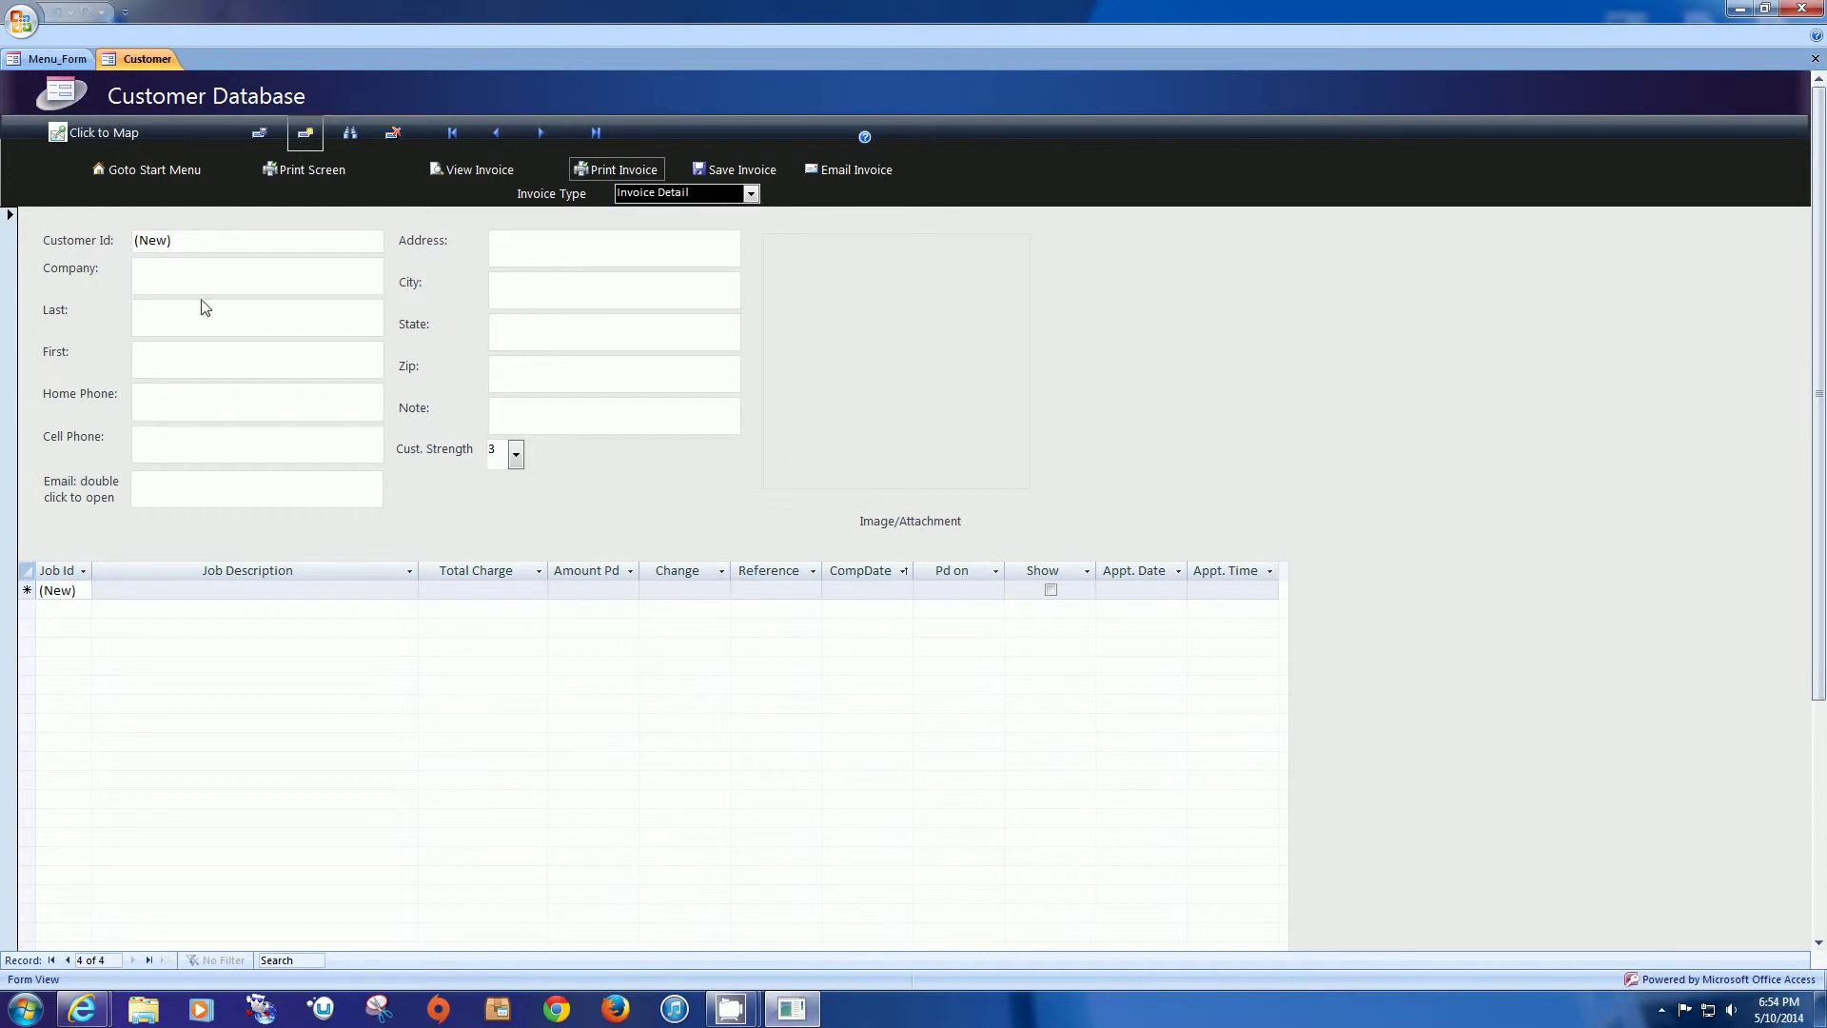
{"action": "left_click", "coordinate": [350, 133]}
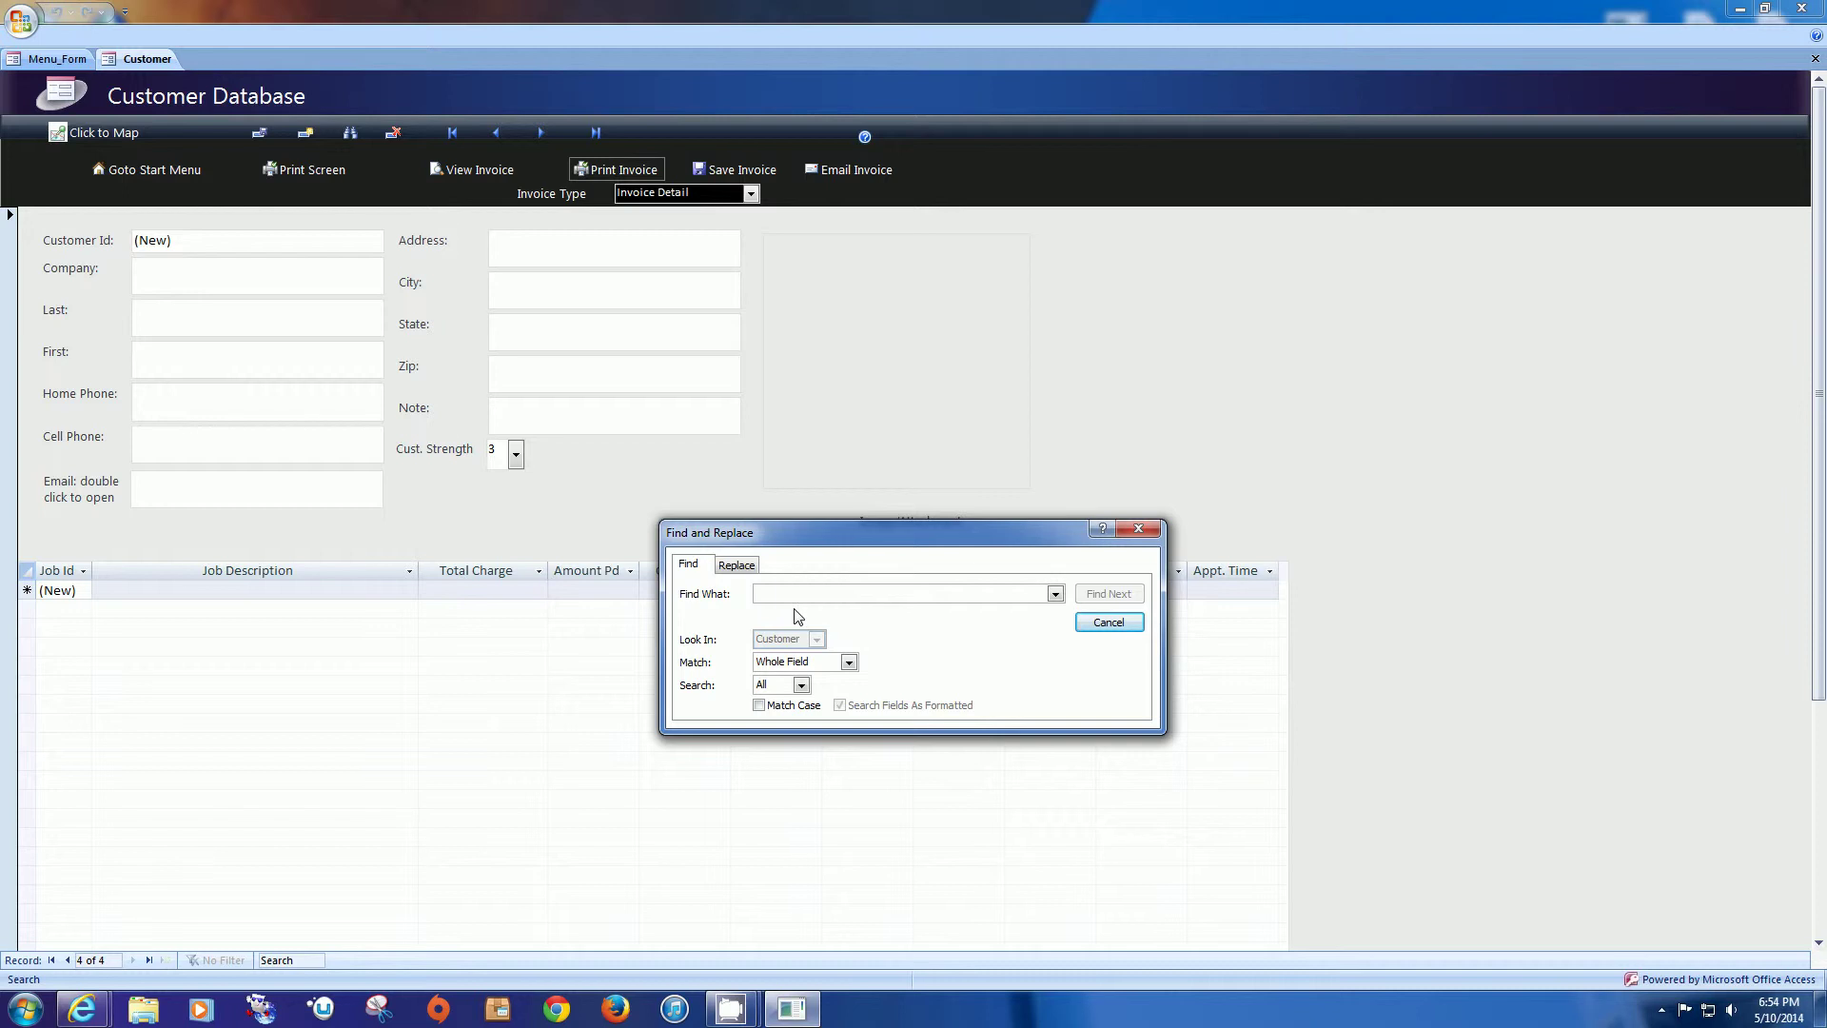
{"action": "type", "text": "brown"}
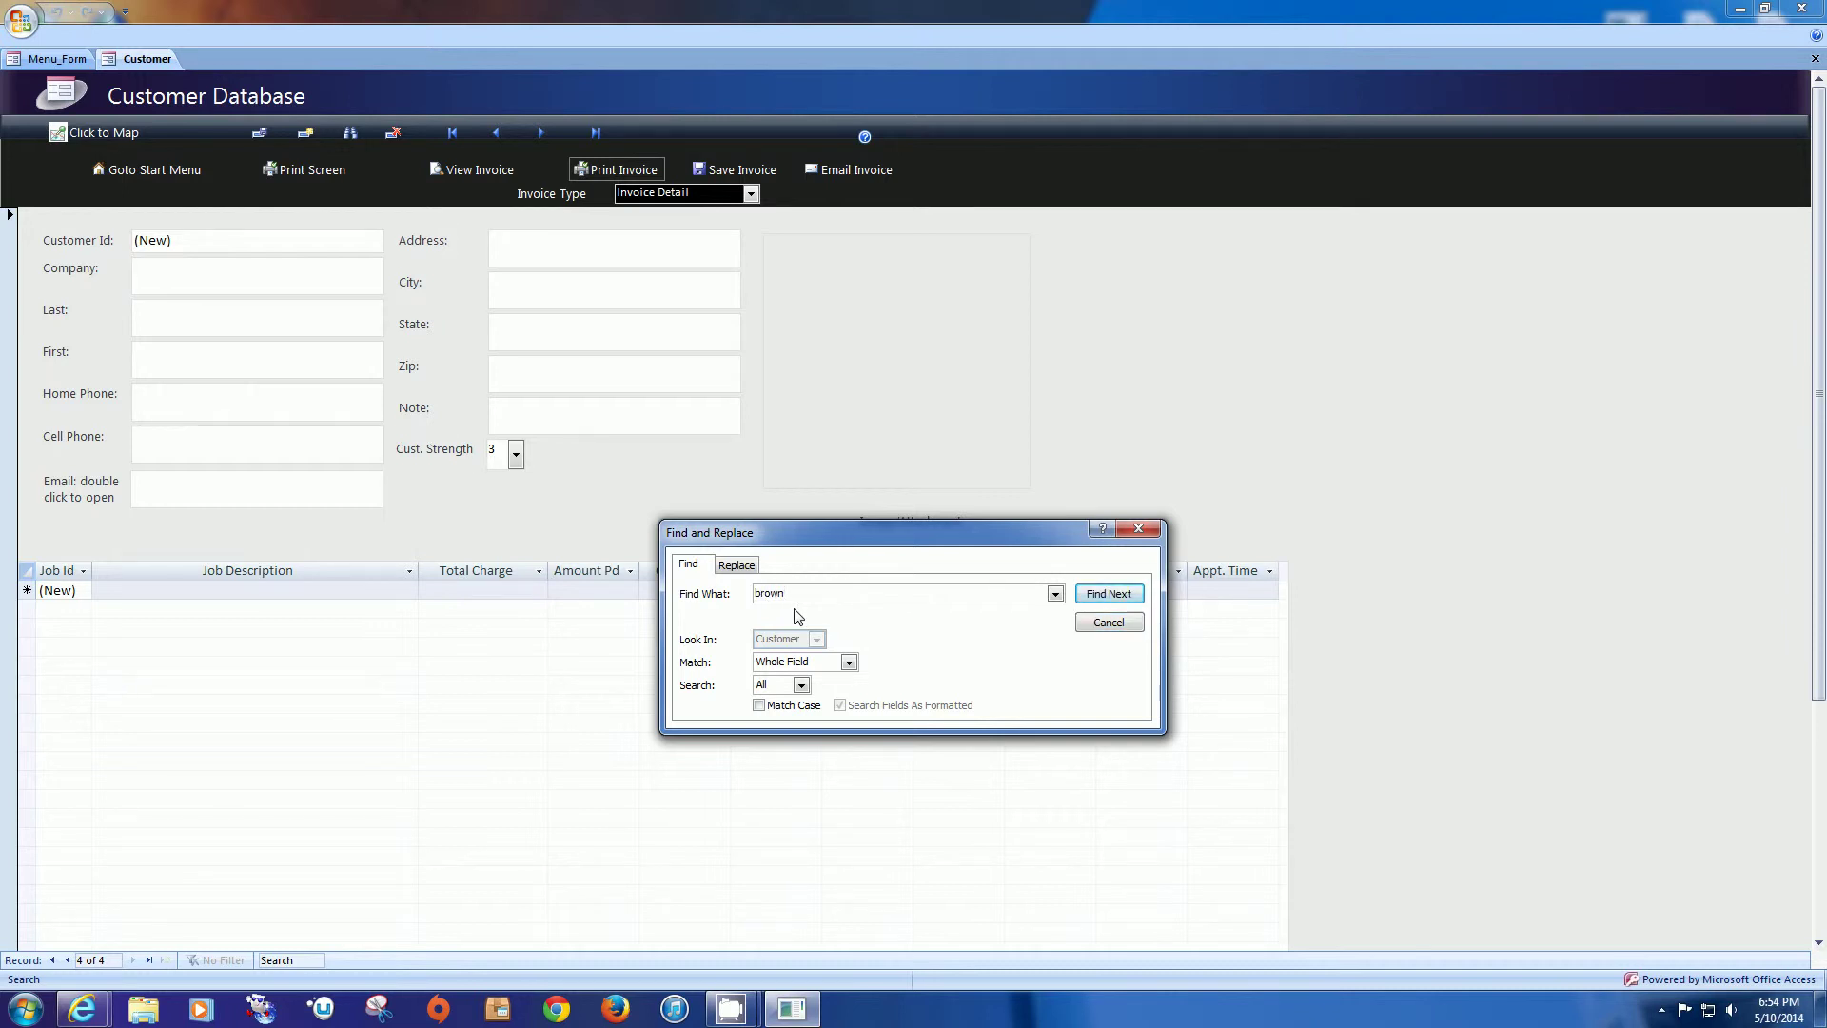
{"action": "left_click", "coordinate": [848, 662]}
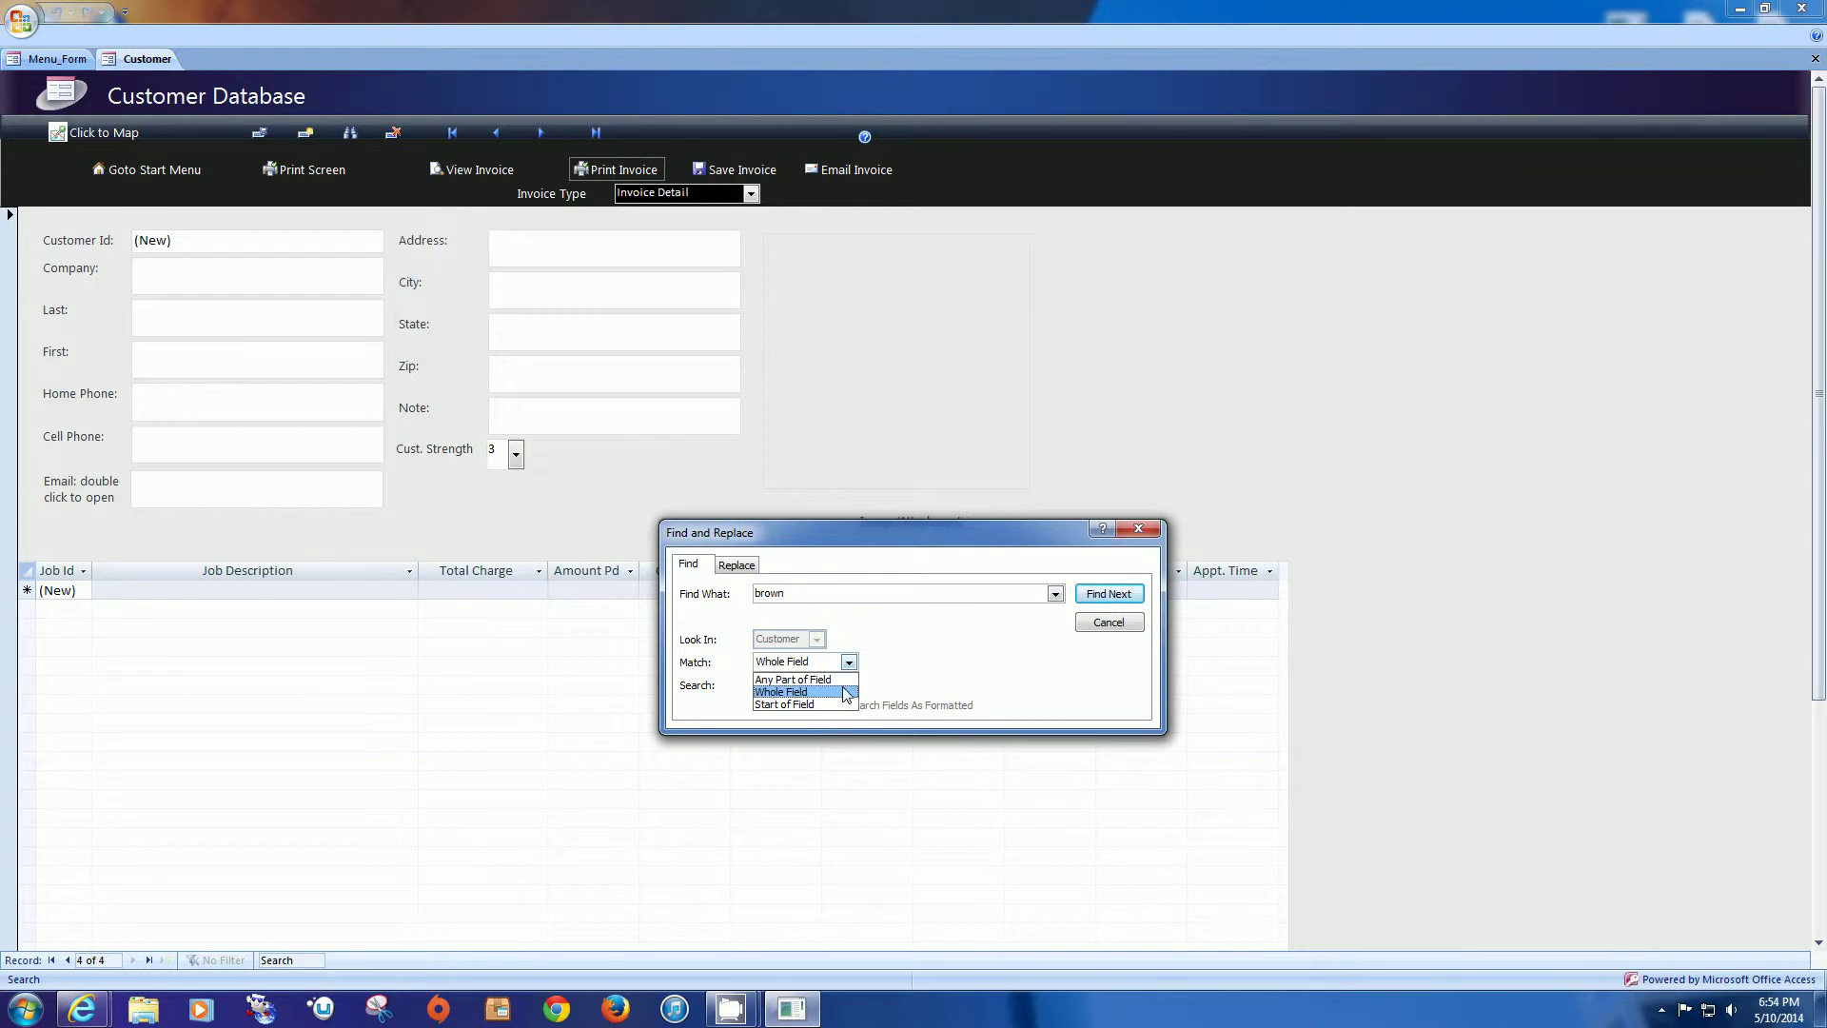
{"action": "left_click", "coordinate": [818, 680]}
{"action": "left_click", "coordinate": [1108, 594]}
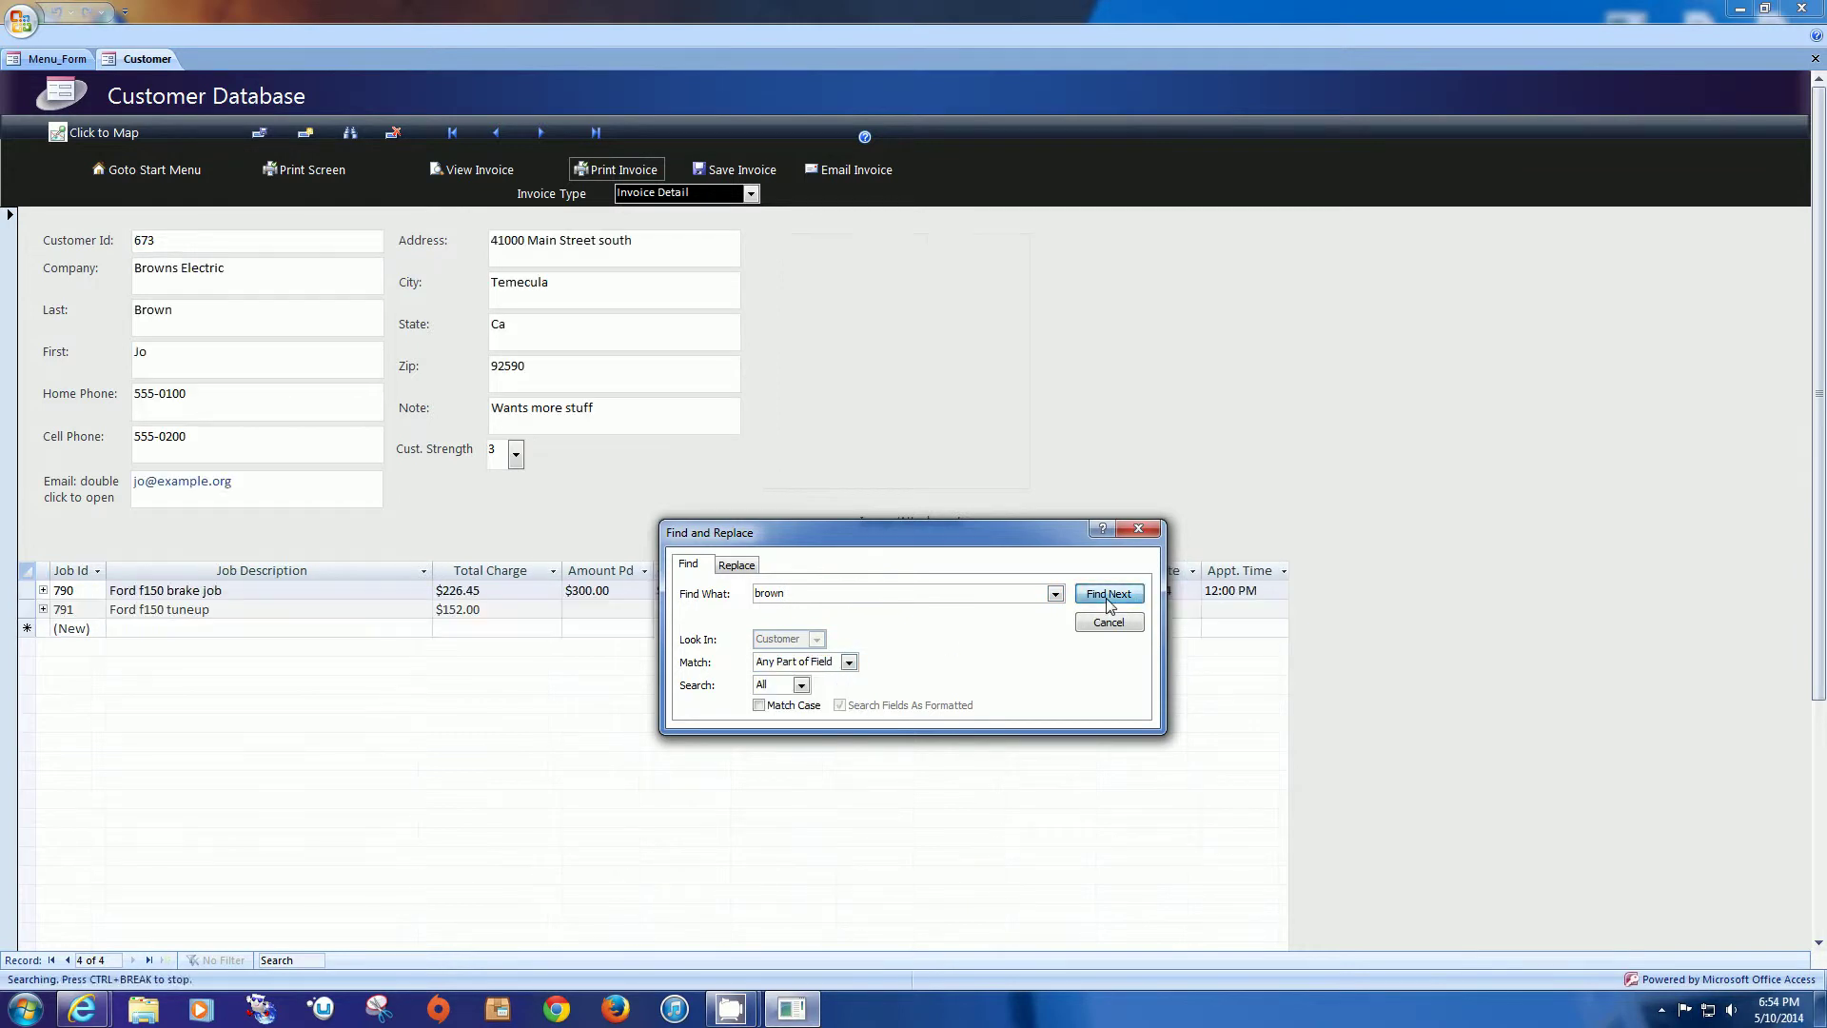
{"action": "left_click", "coordinate": [1109, 599]}
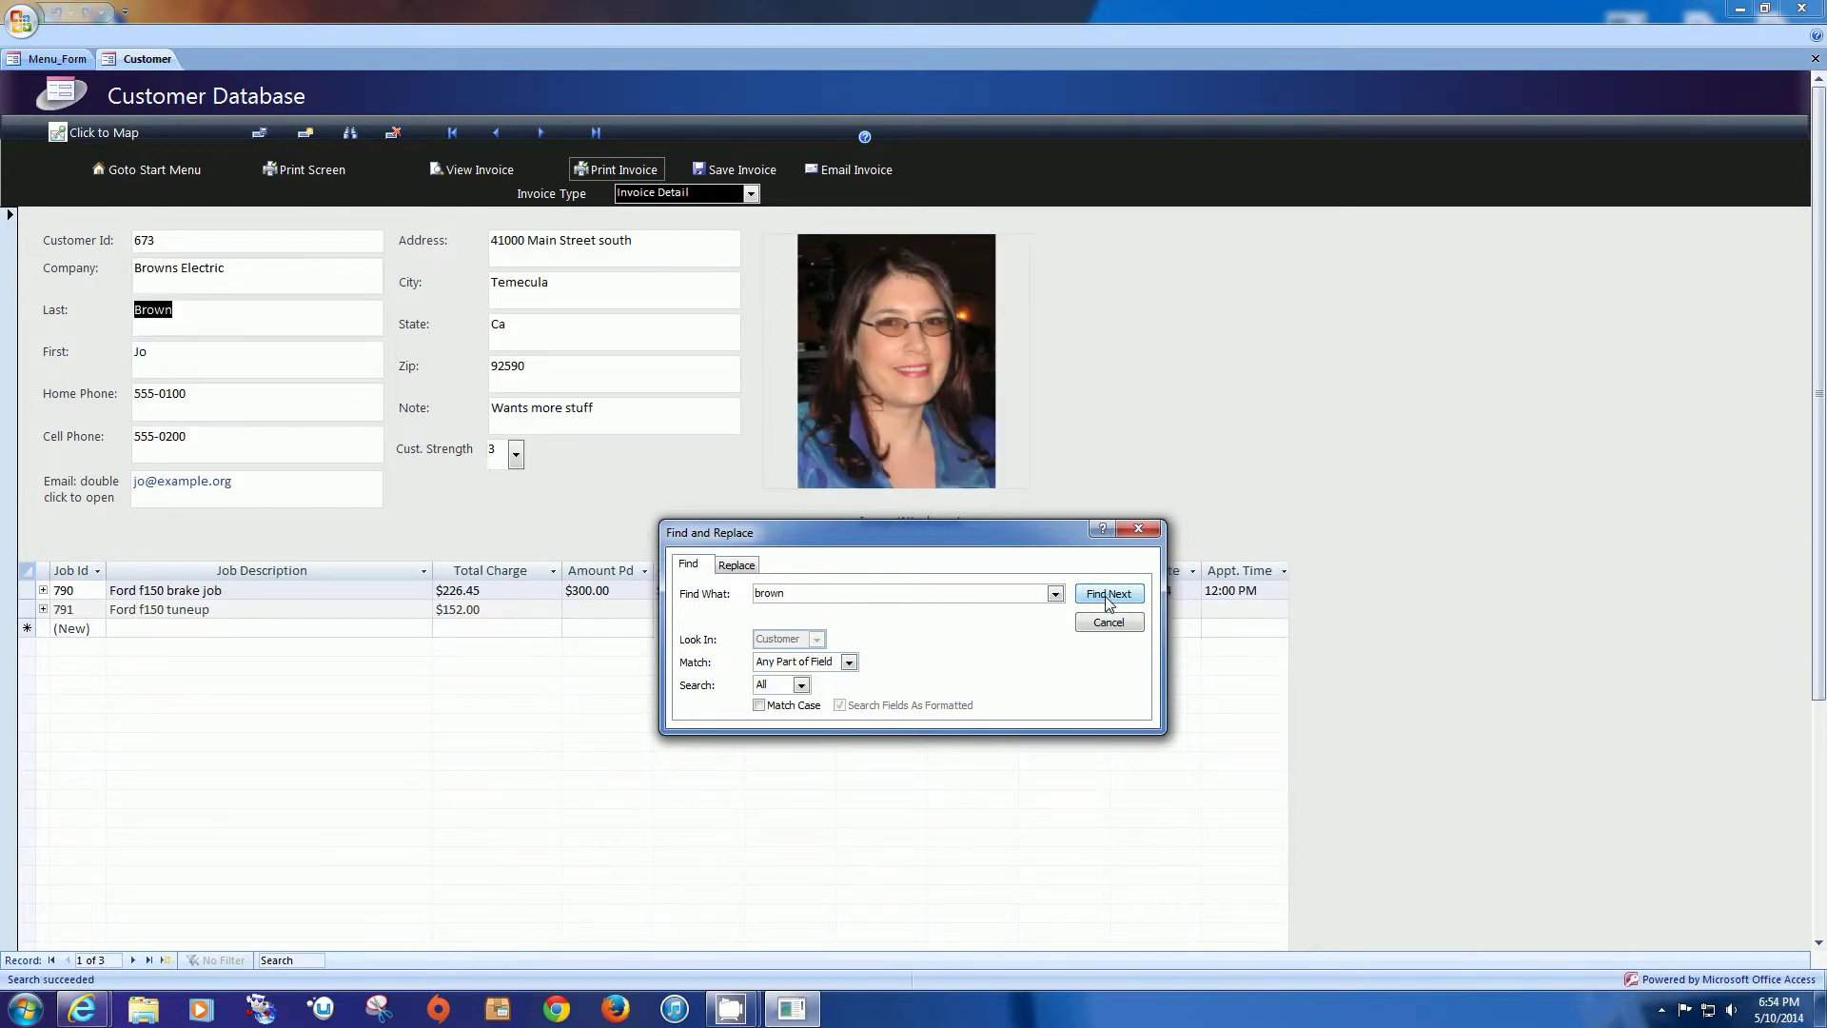
{"action": "left_click", "coordinate": [1108, 598]}
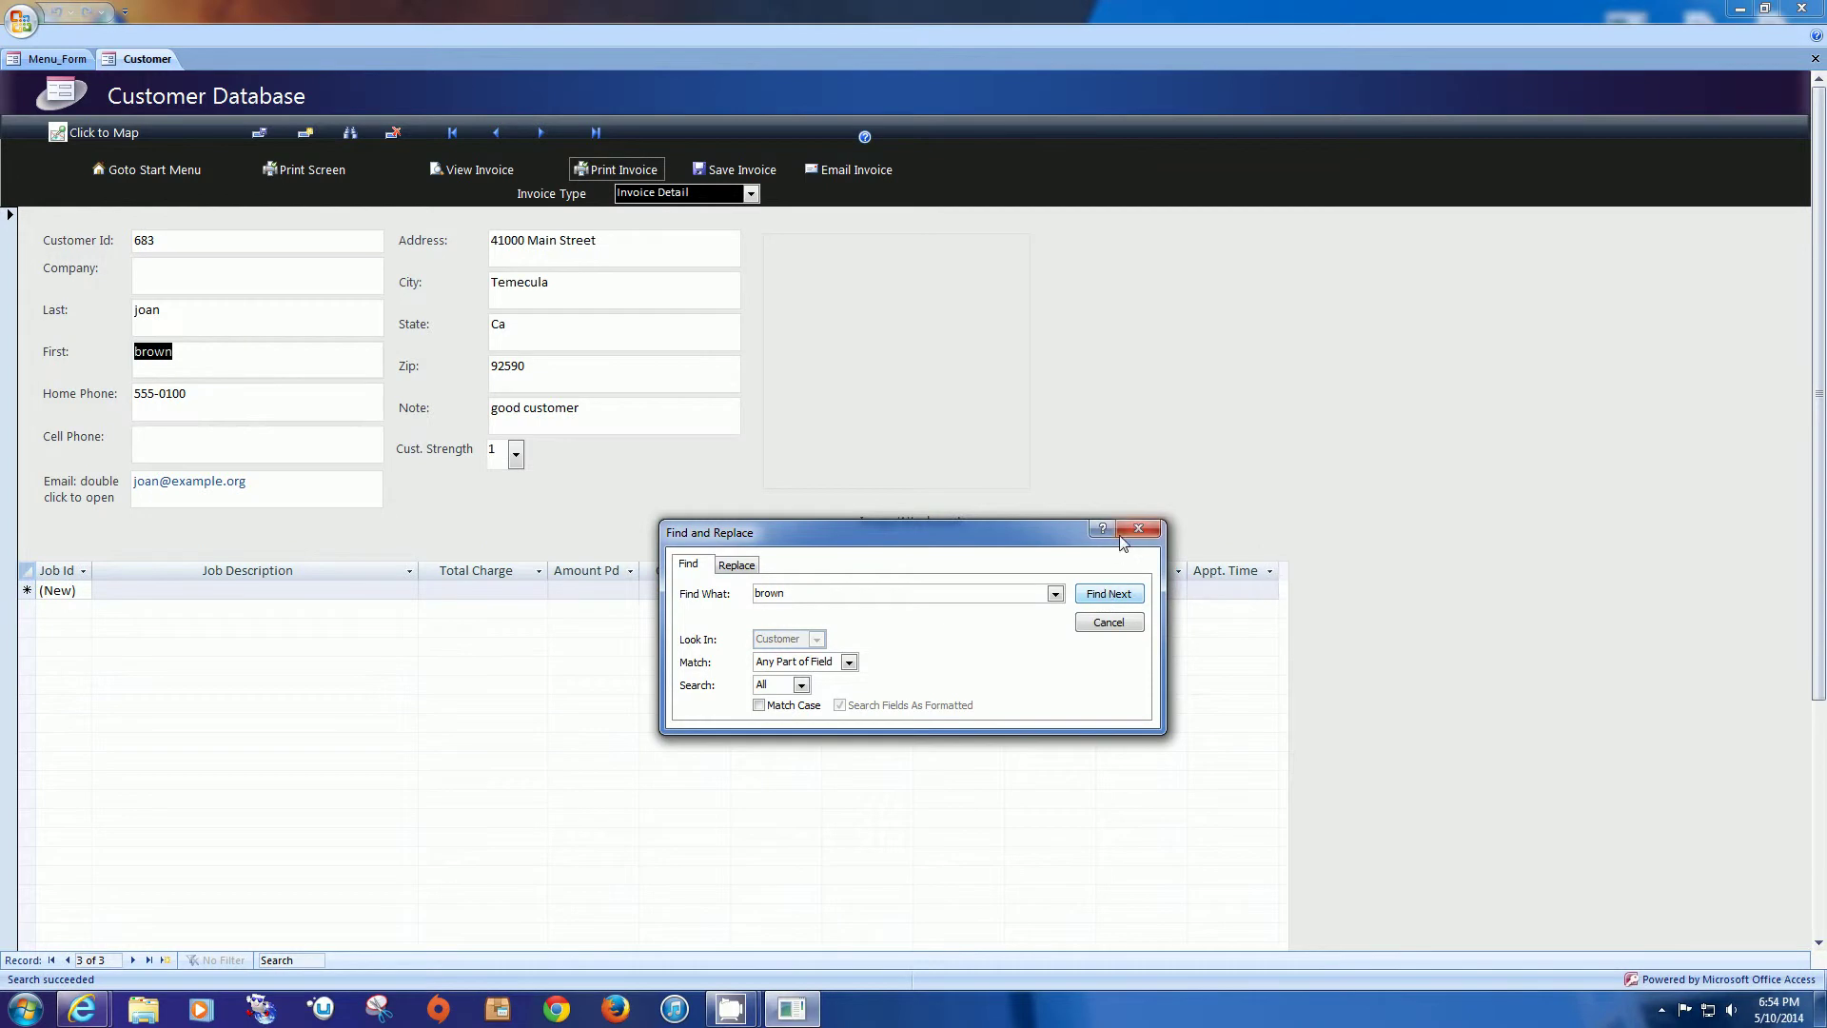
{"action": "left_click", "coordinate": [1104, 622]}
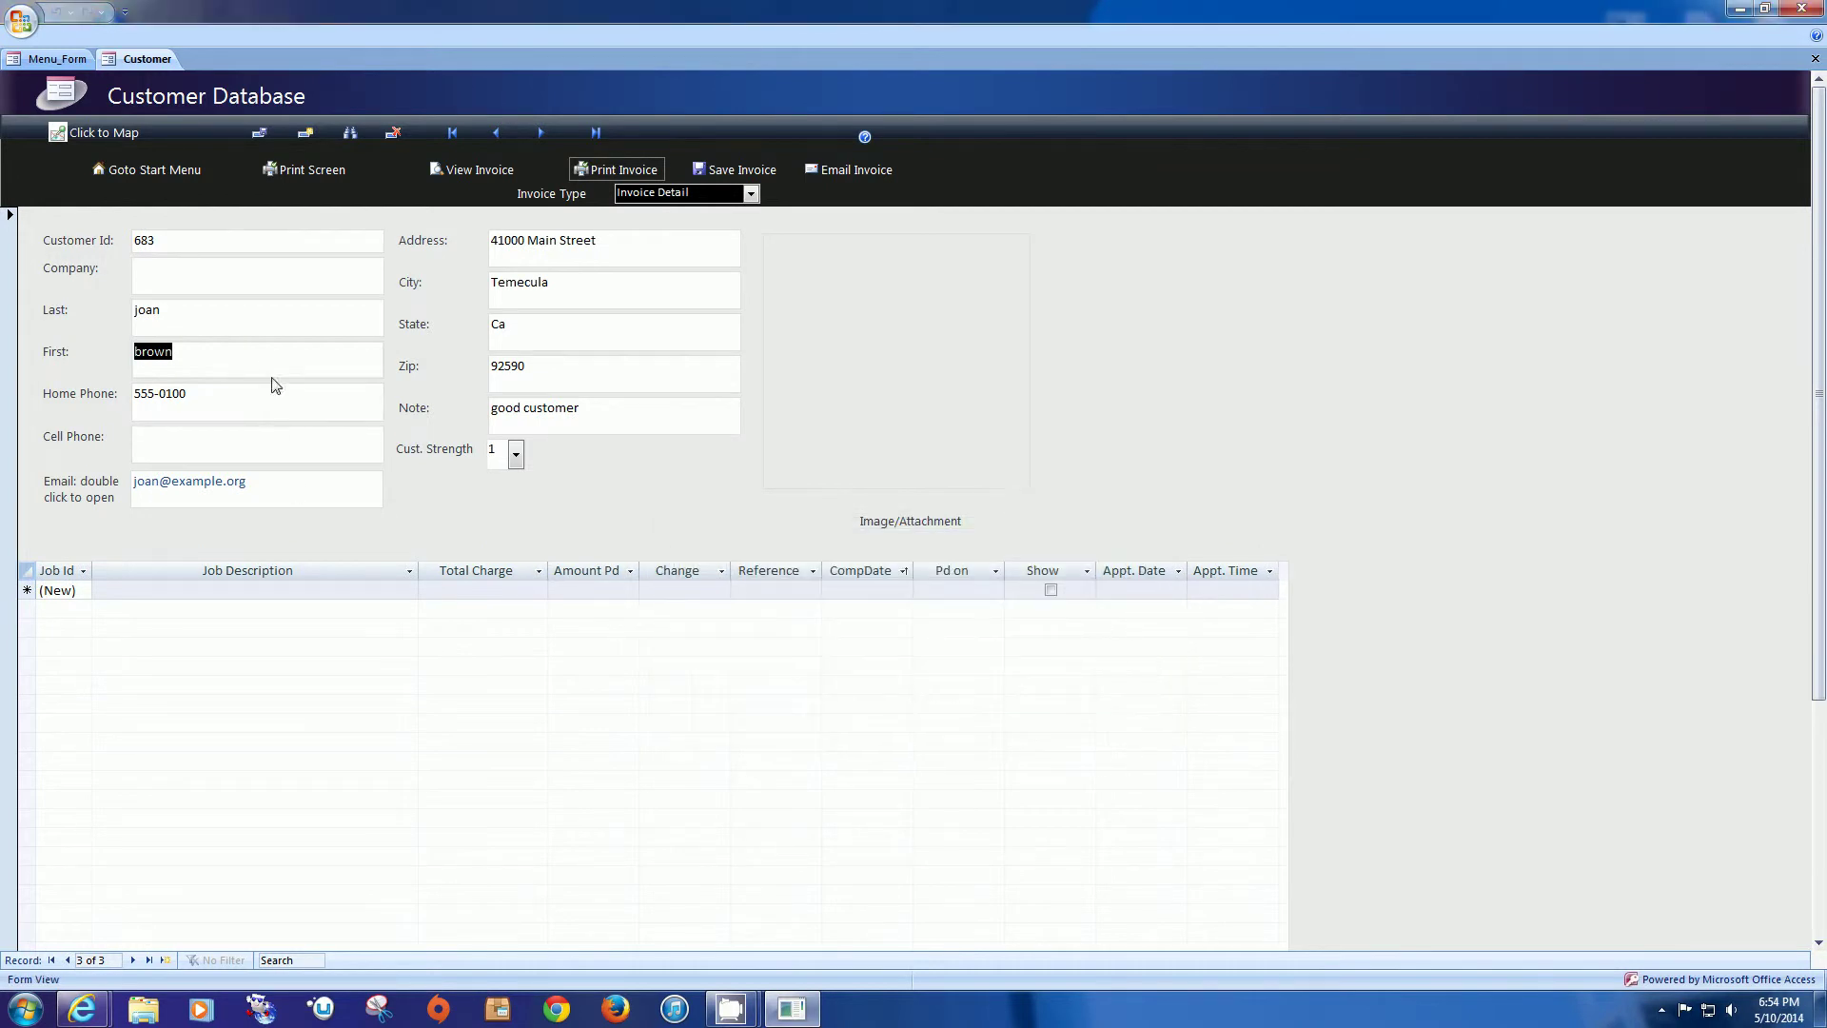
Step: Search the whole Customer list for 'brown' in any part of a field, finding successive matches
{"action": "left_click", "coordinate": [251, 407]}
{"action": "left_click", "coordinate": [349, 133]}
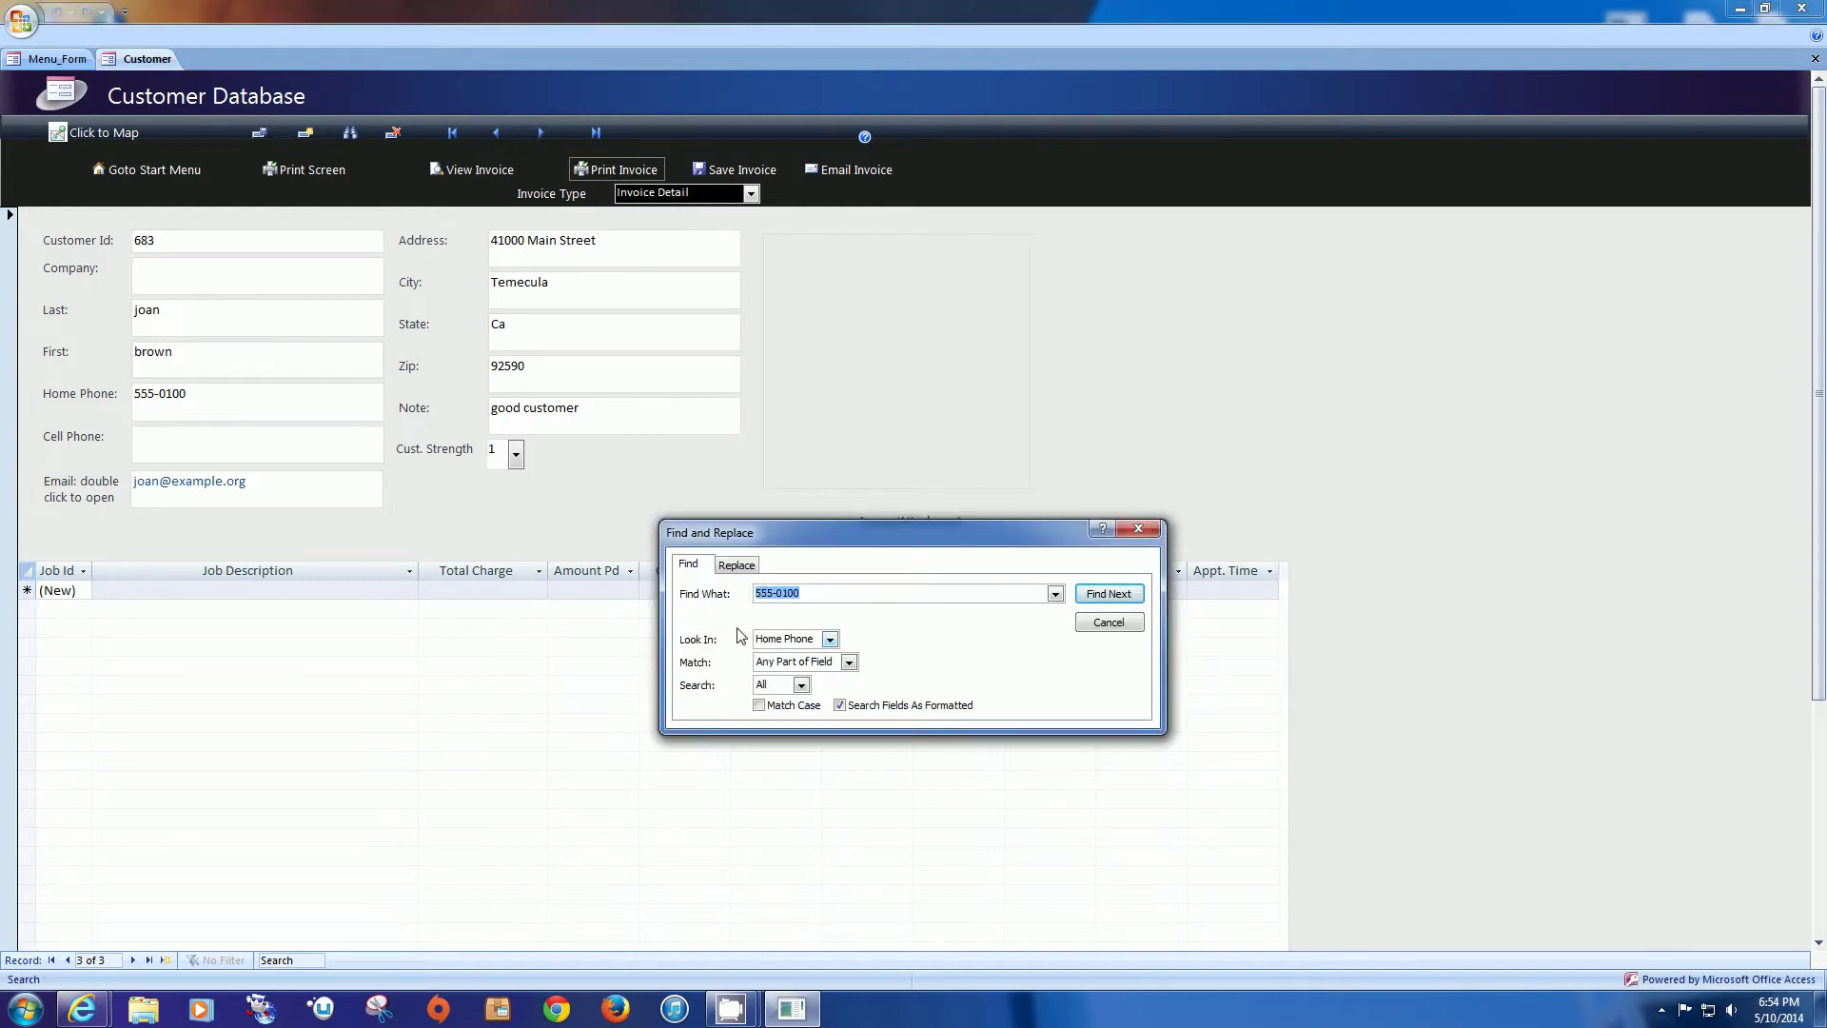
{"action": "left_click", "coordinate": [830, 639]}
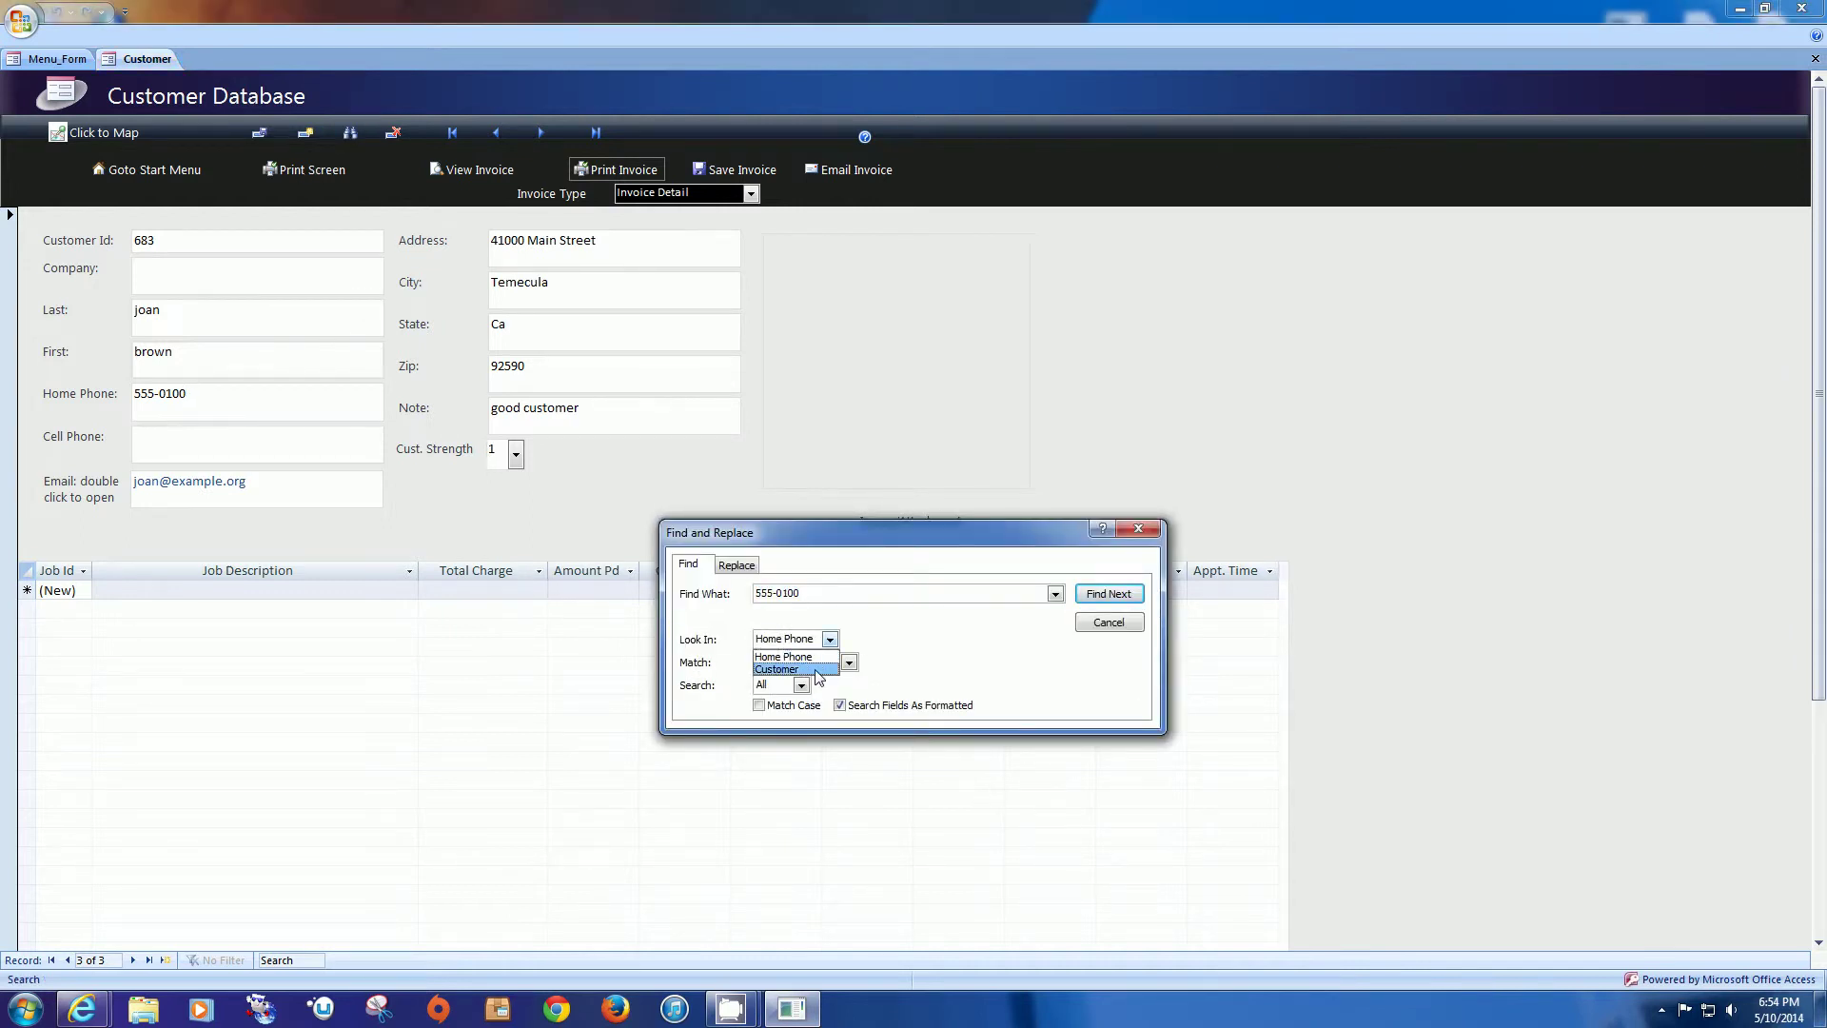
{"action": "left_click", "coordinate": [816, 670]}
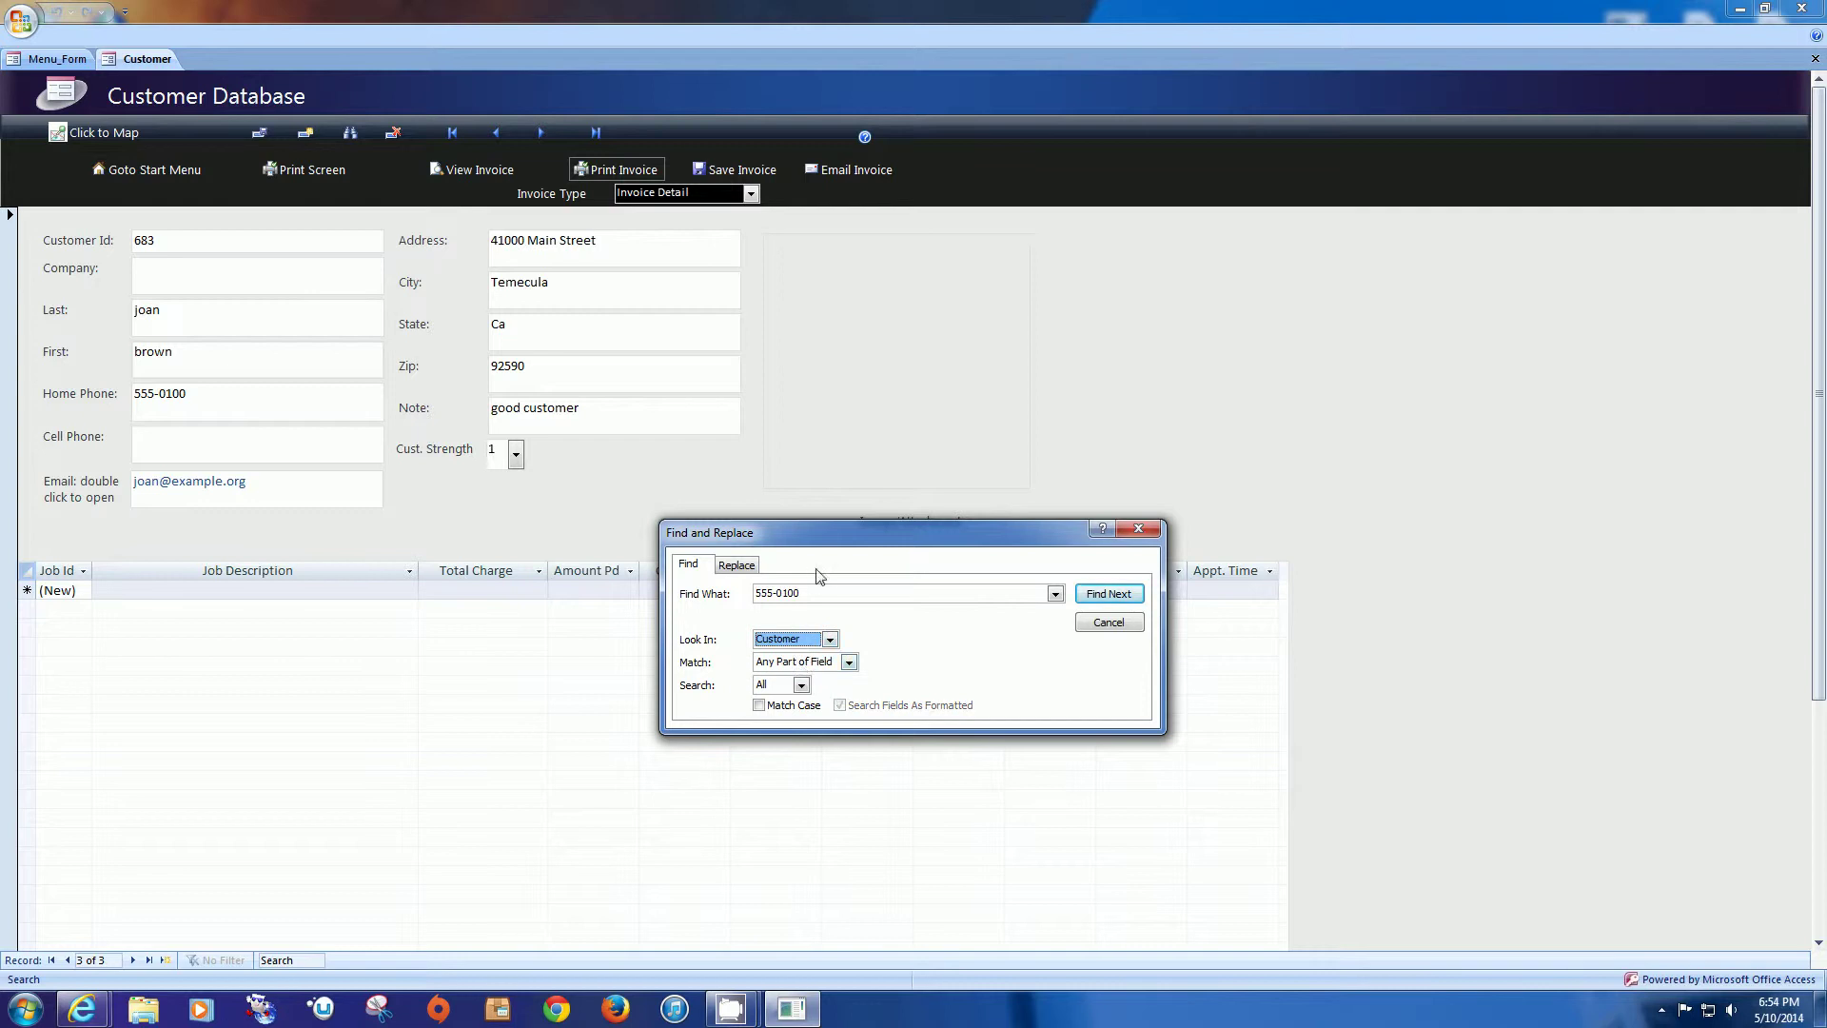
{"action": "left_click", "coordinate": [849, 665]}
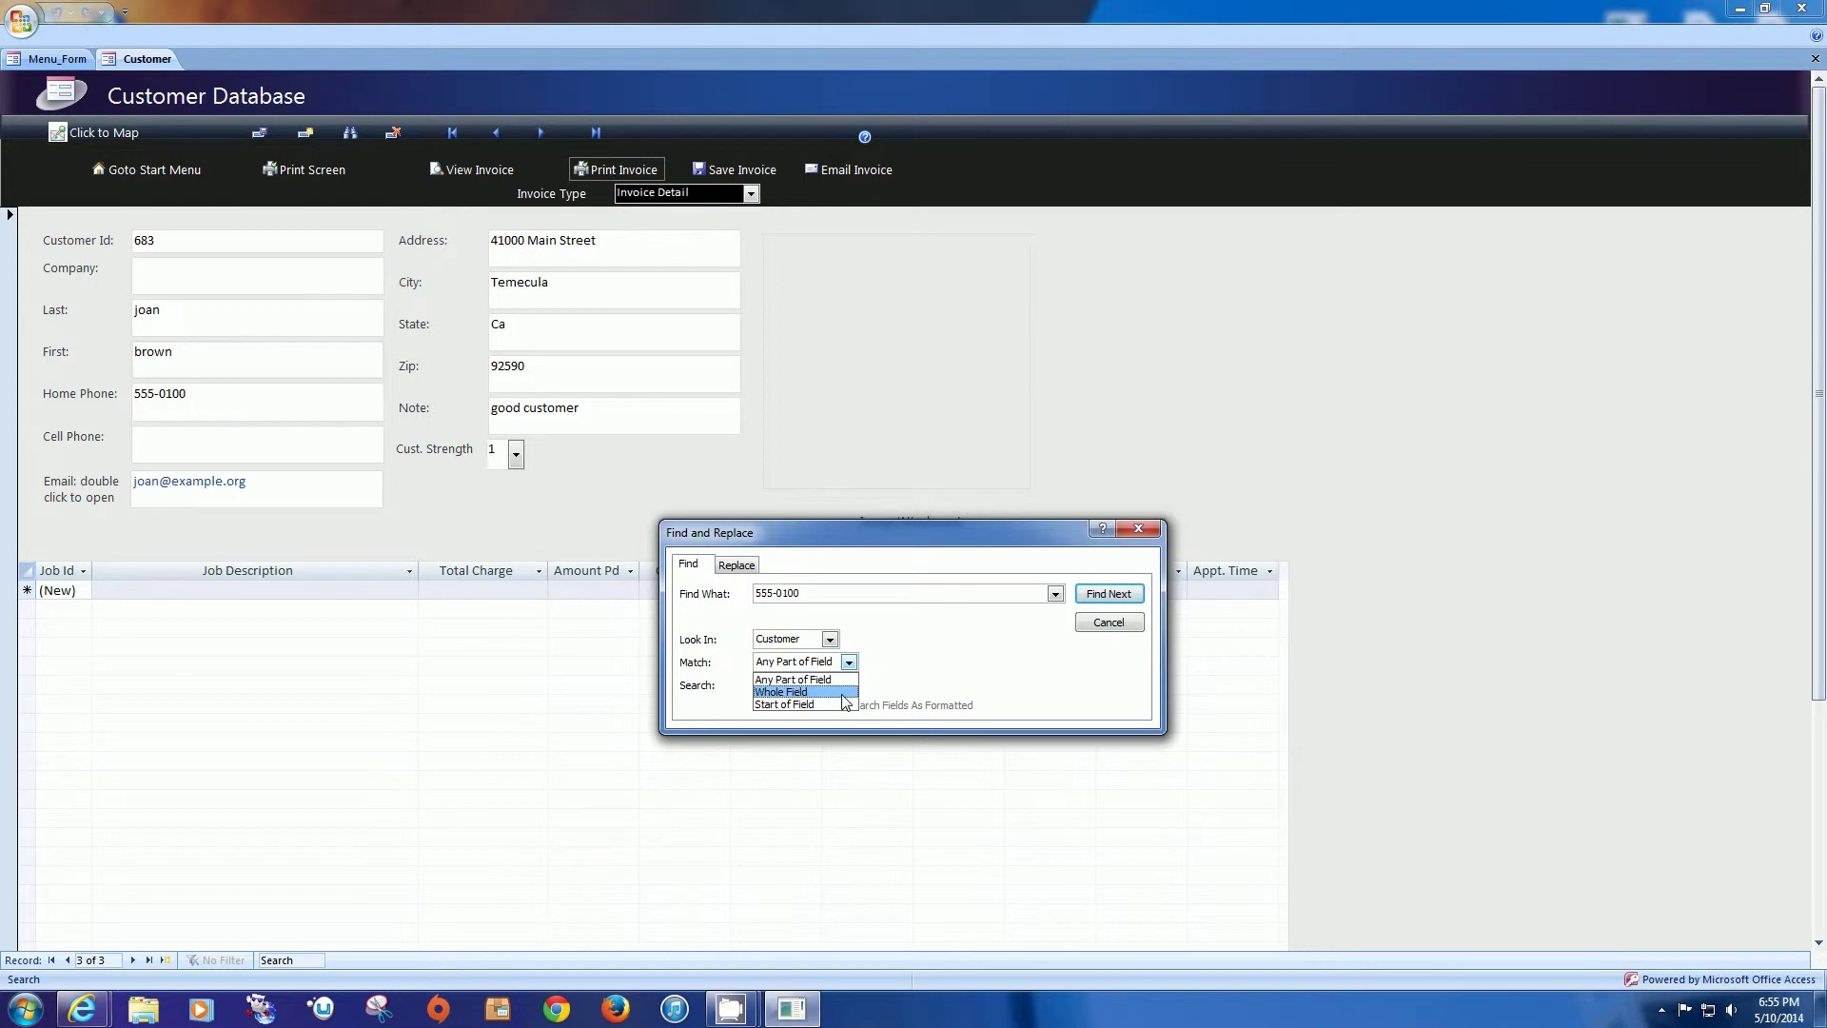
{"action": "left_click", "coordinate": [828, 679]}
{"action": "left_click", "coordinate": [852, 601]}
{"action": "key", "text": "BackSpace"}
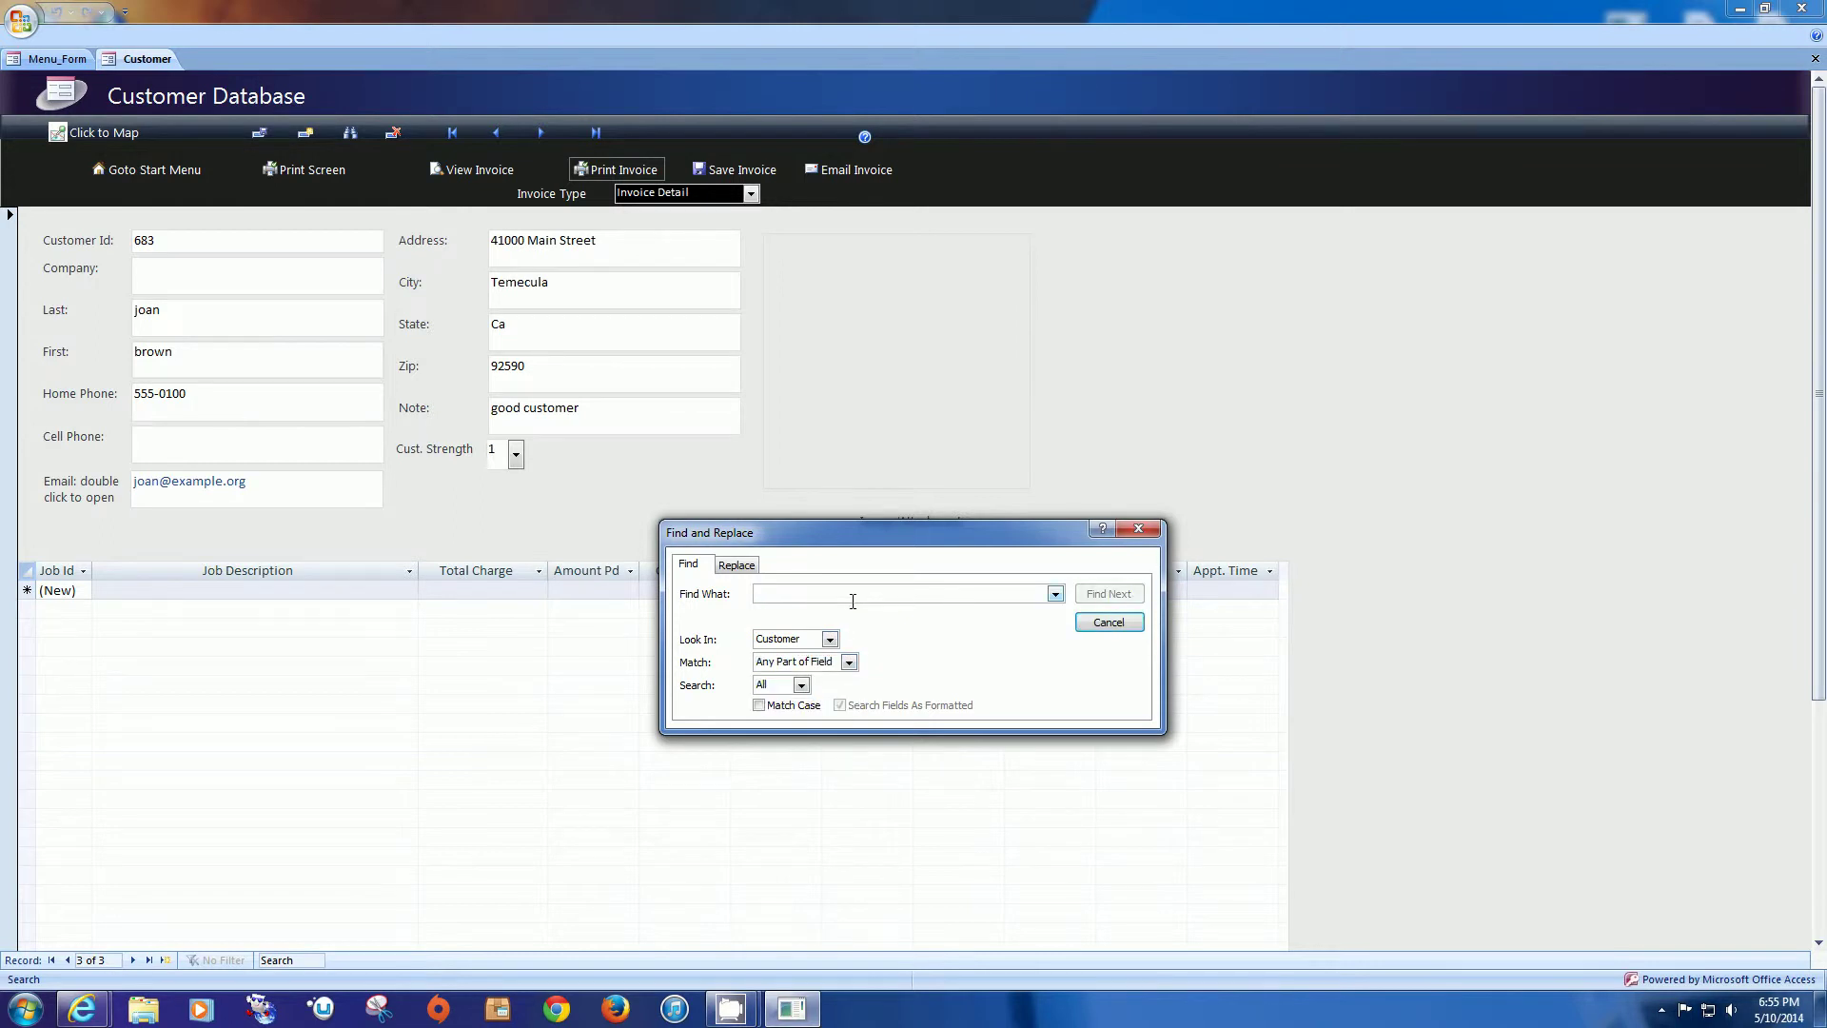
{"action": "type", "text": "br"}
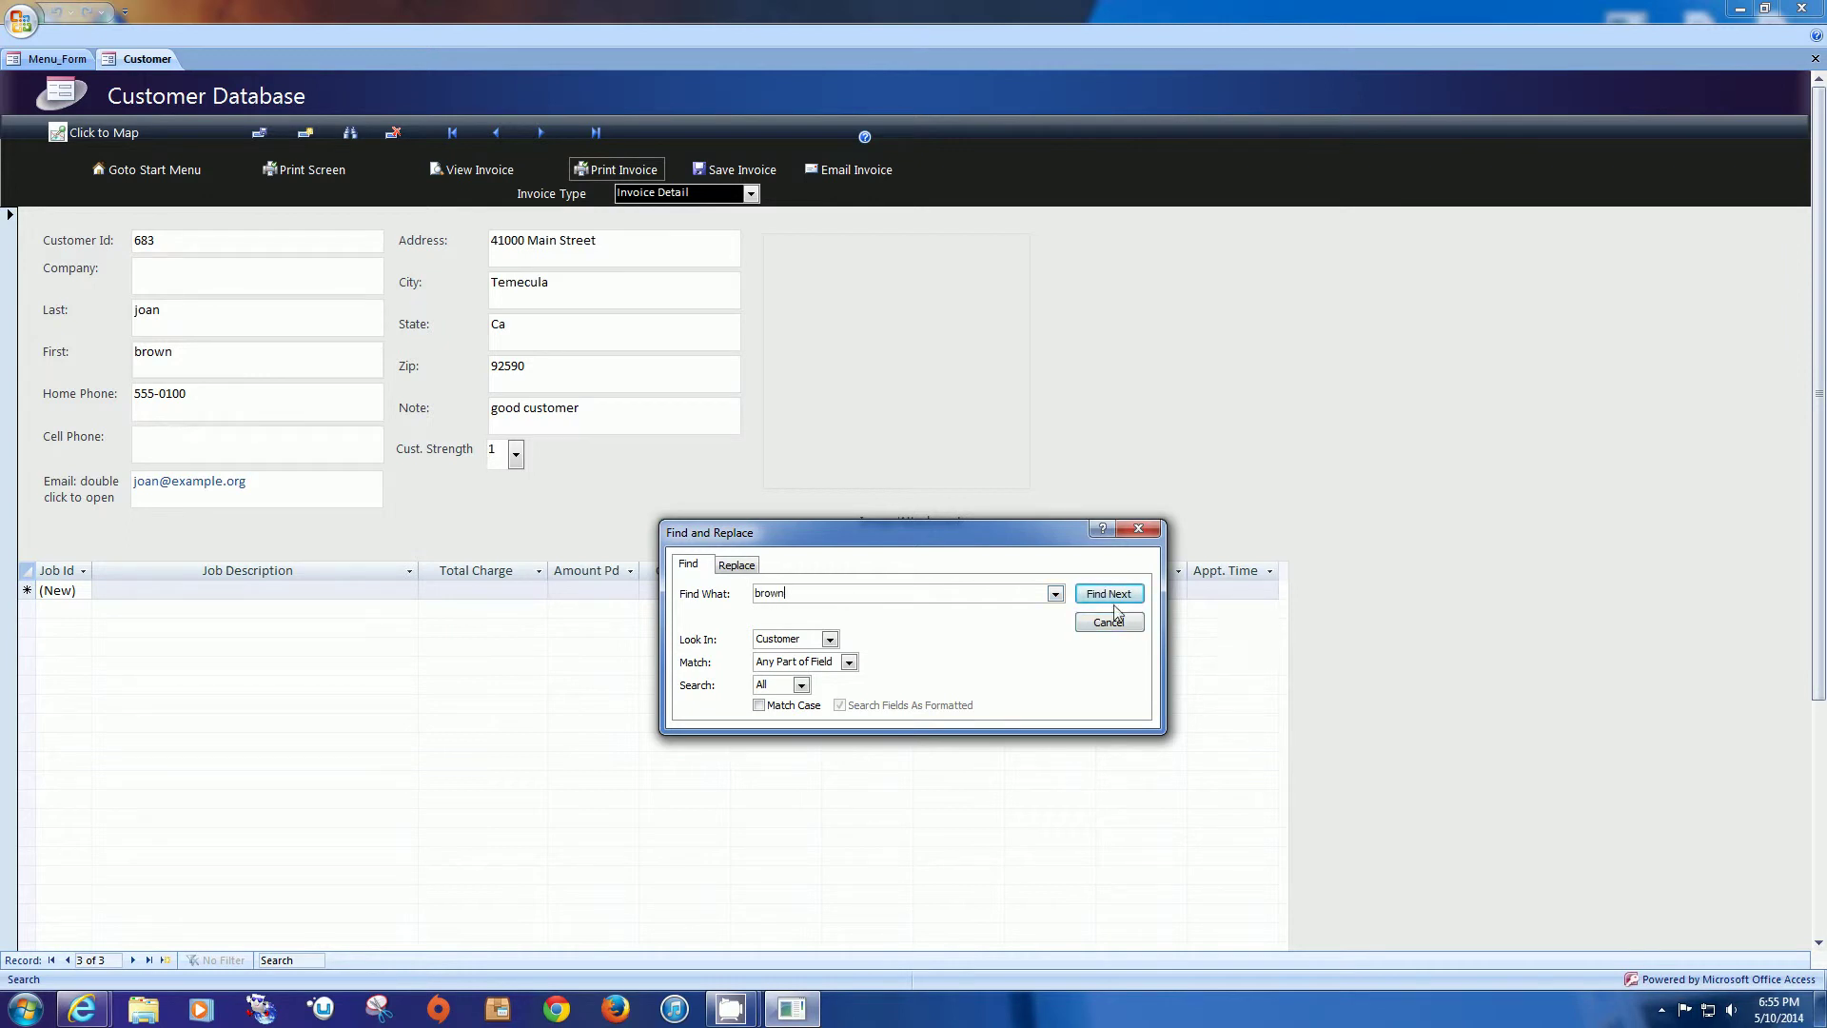
{"action": "type", "text": "own"}
{"action": "left_click", "coordinate": [1084, 594]}
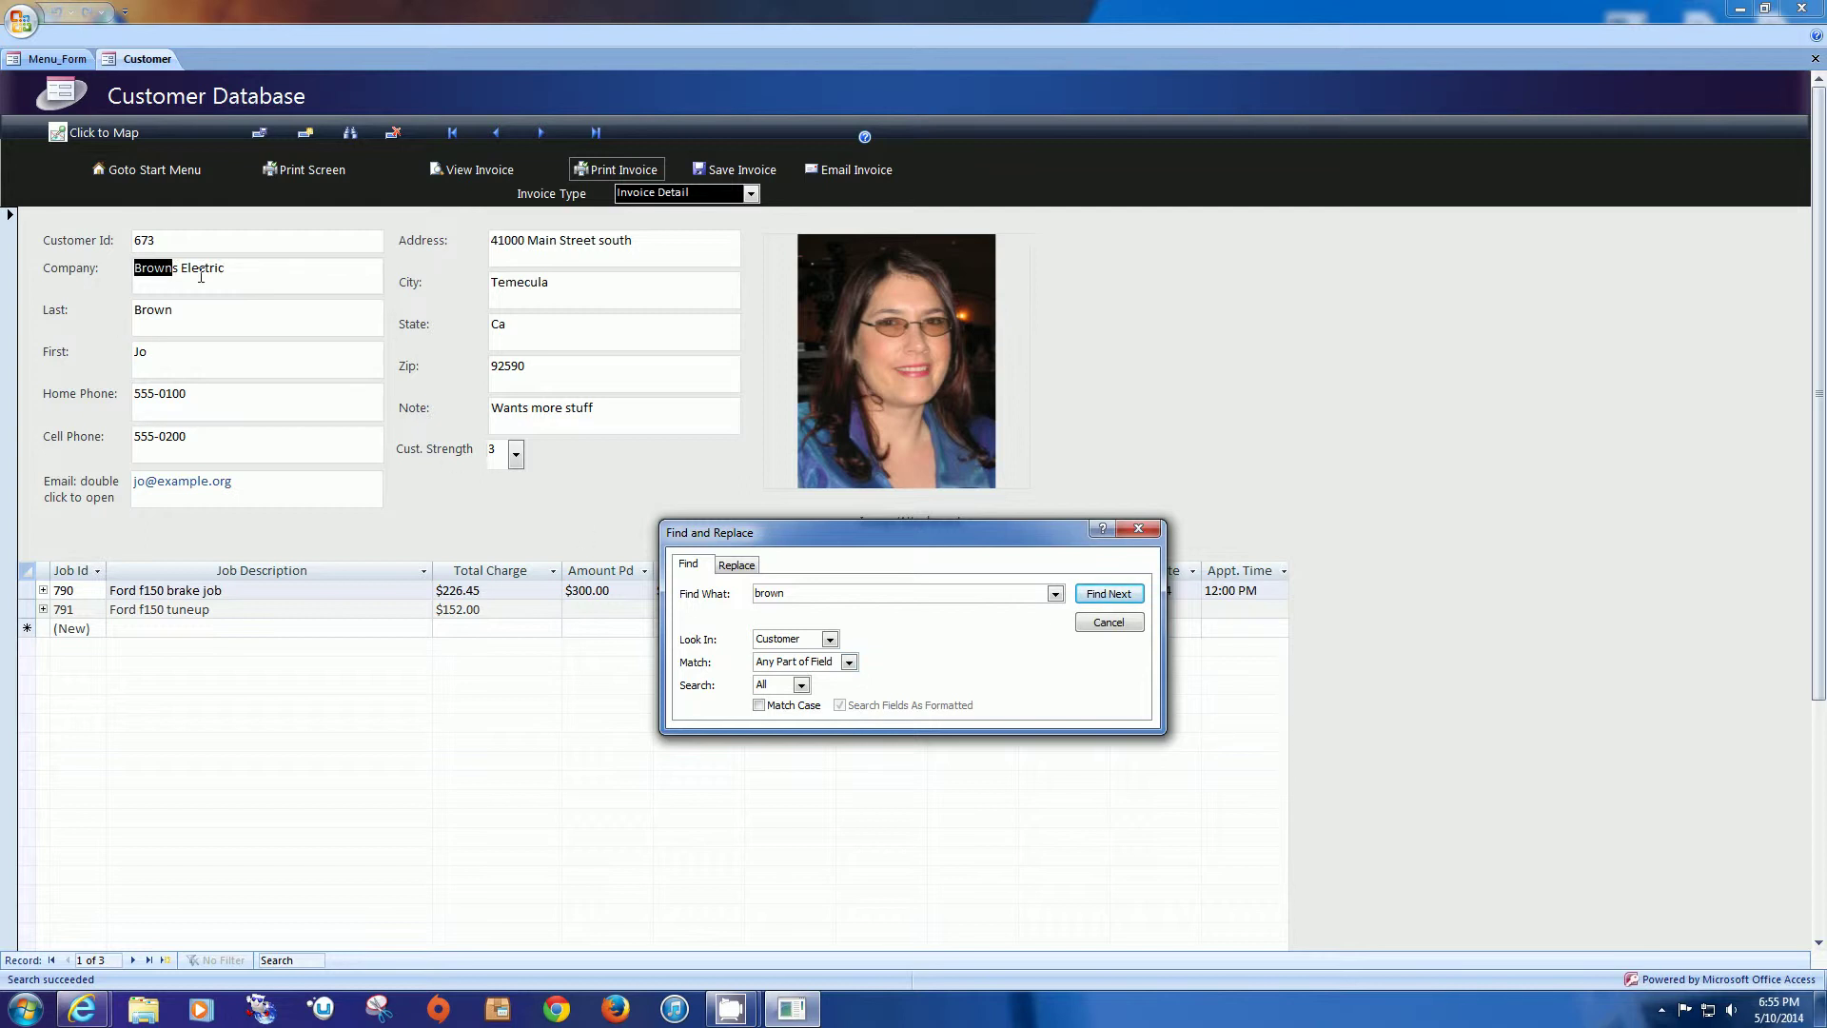
{"action": "left_click", "coordinate": [1107, 599]}
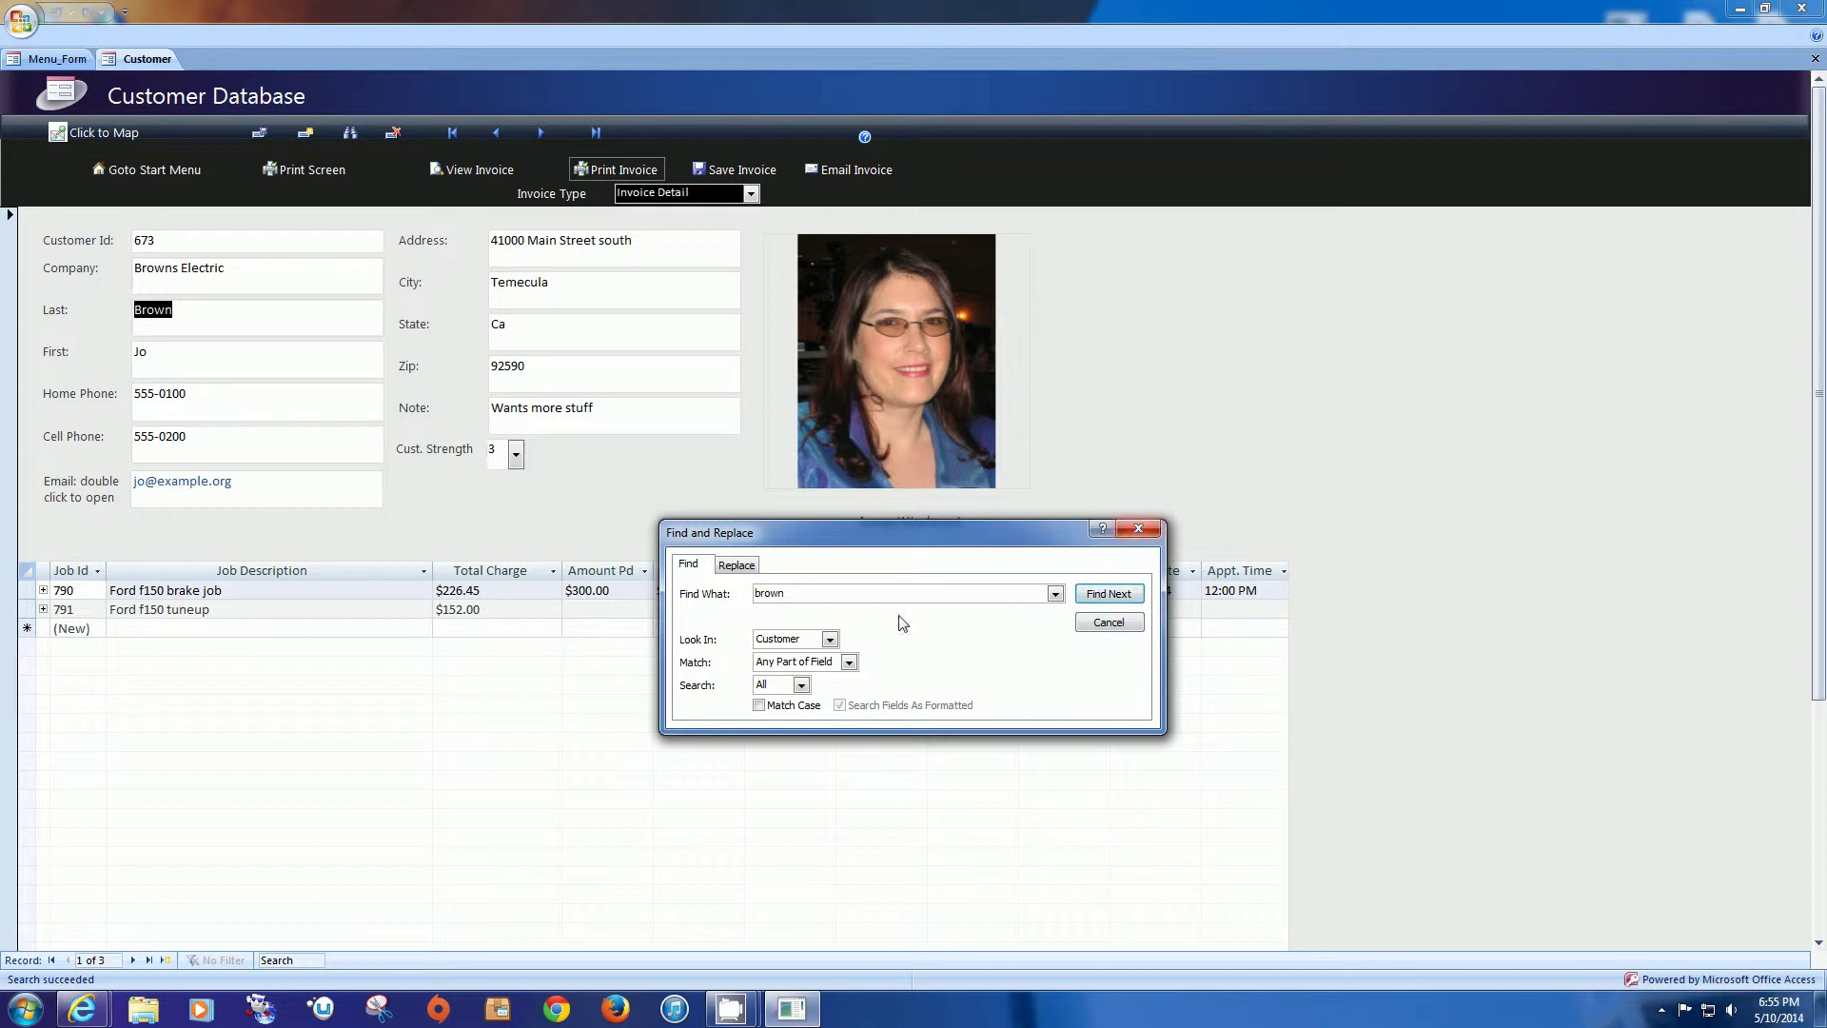
{"action": "left_click", "coordinate": [1138, 528]}
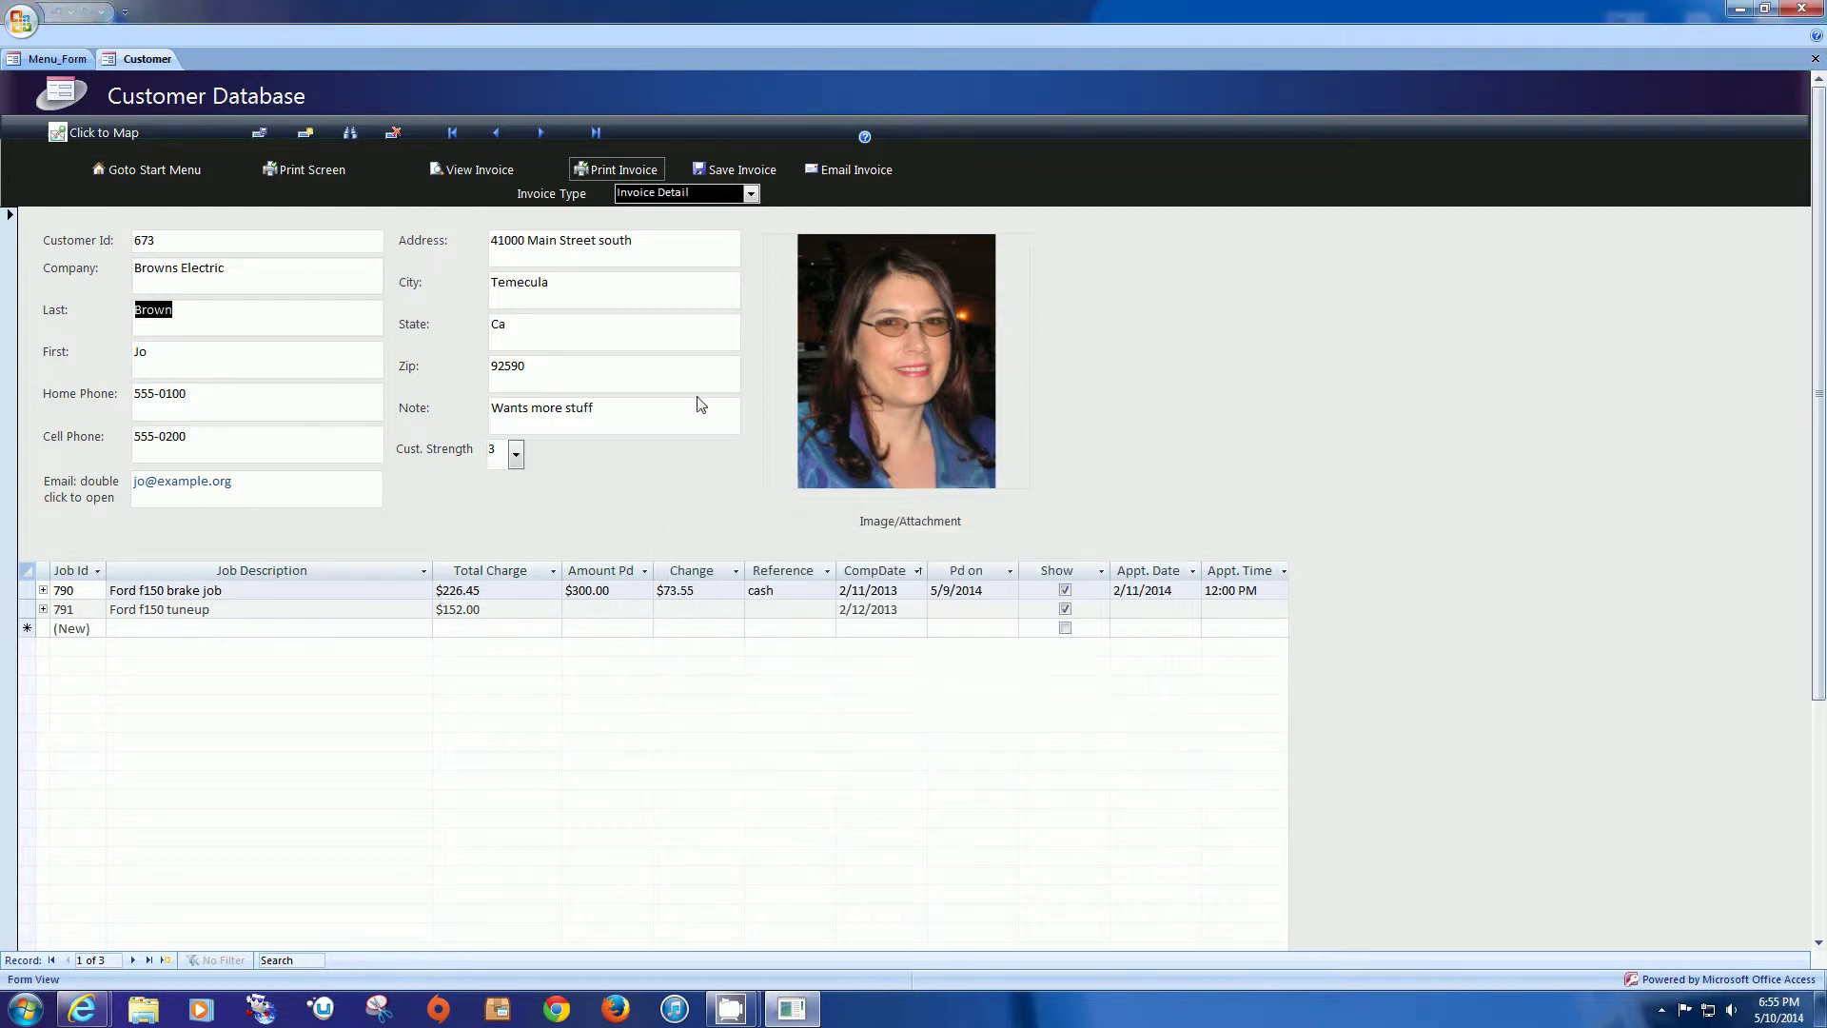
Step: Cancel deleting the Browns Electric customer, keeping the record, and go to the first record
{"action": "left_click", "coordinate": [394, 134]}
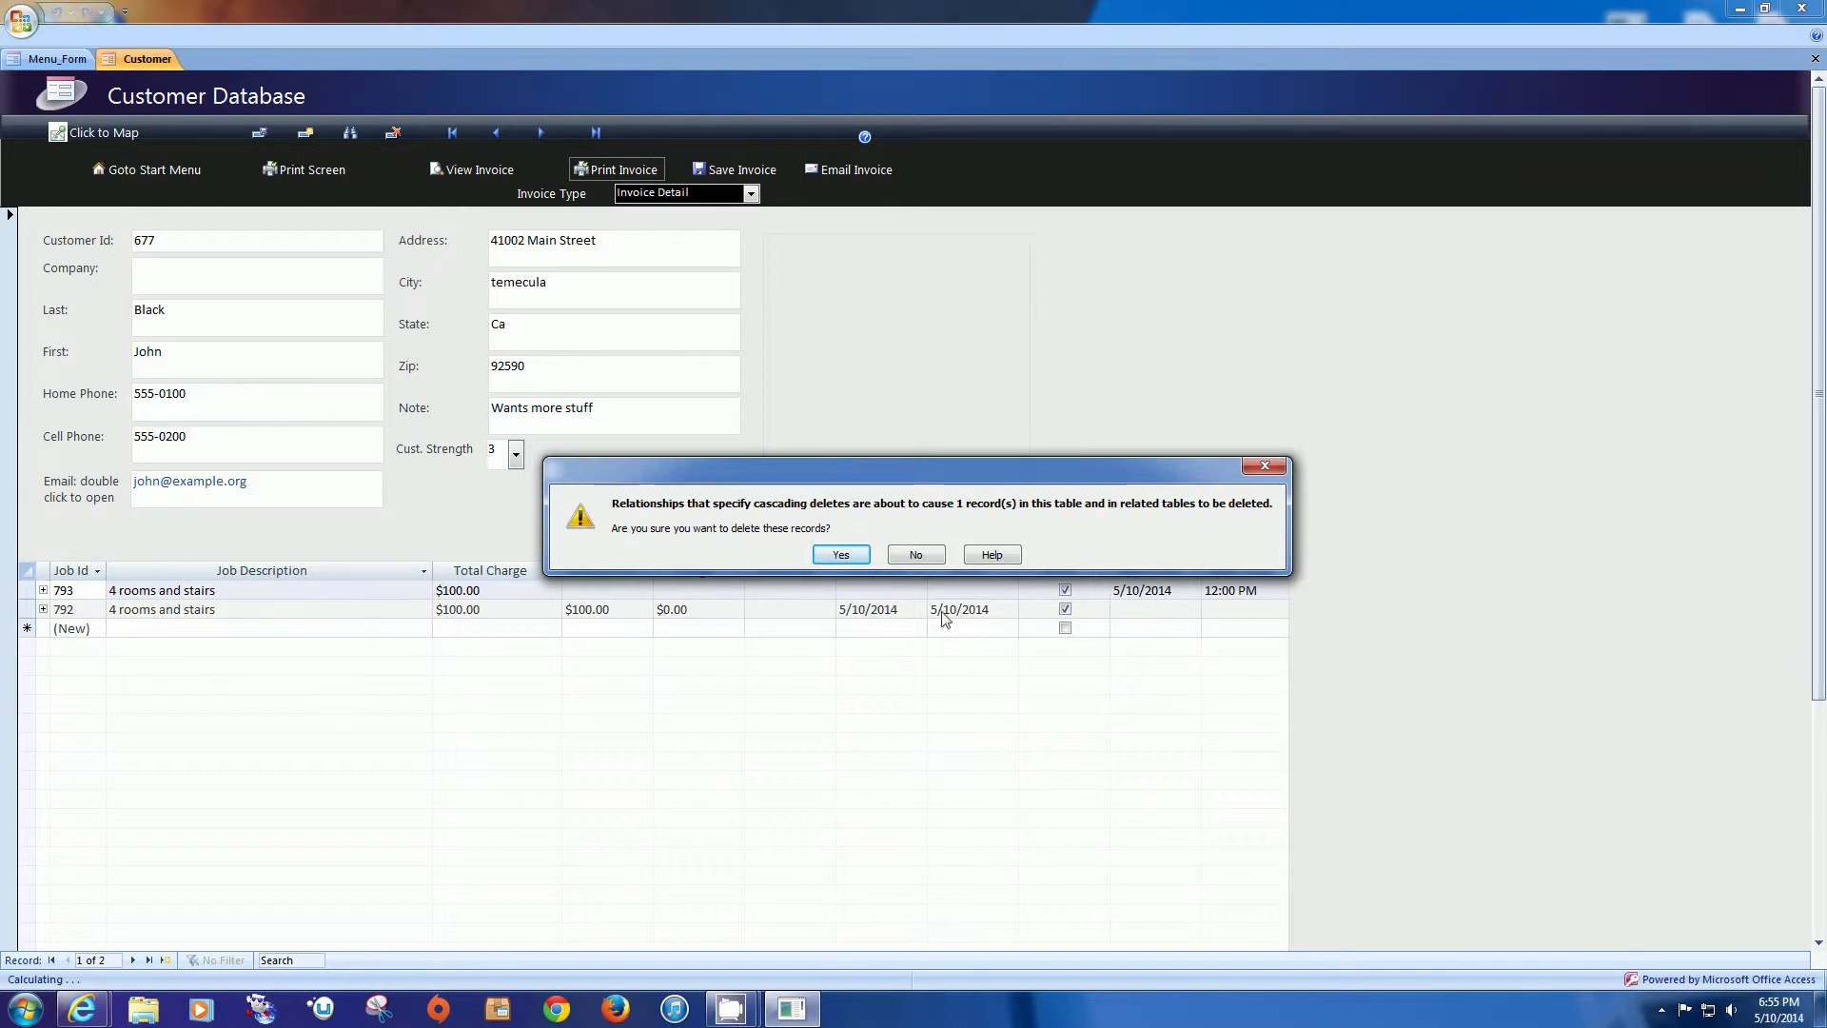
{"action": "left_click", "coordinate": [841, 555]}
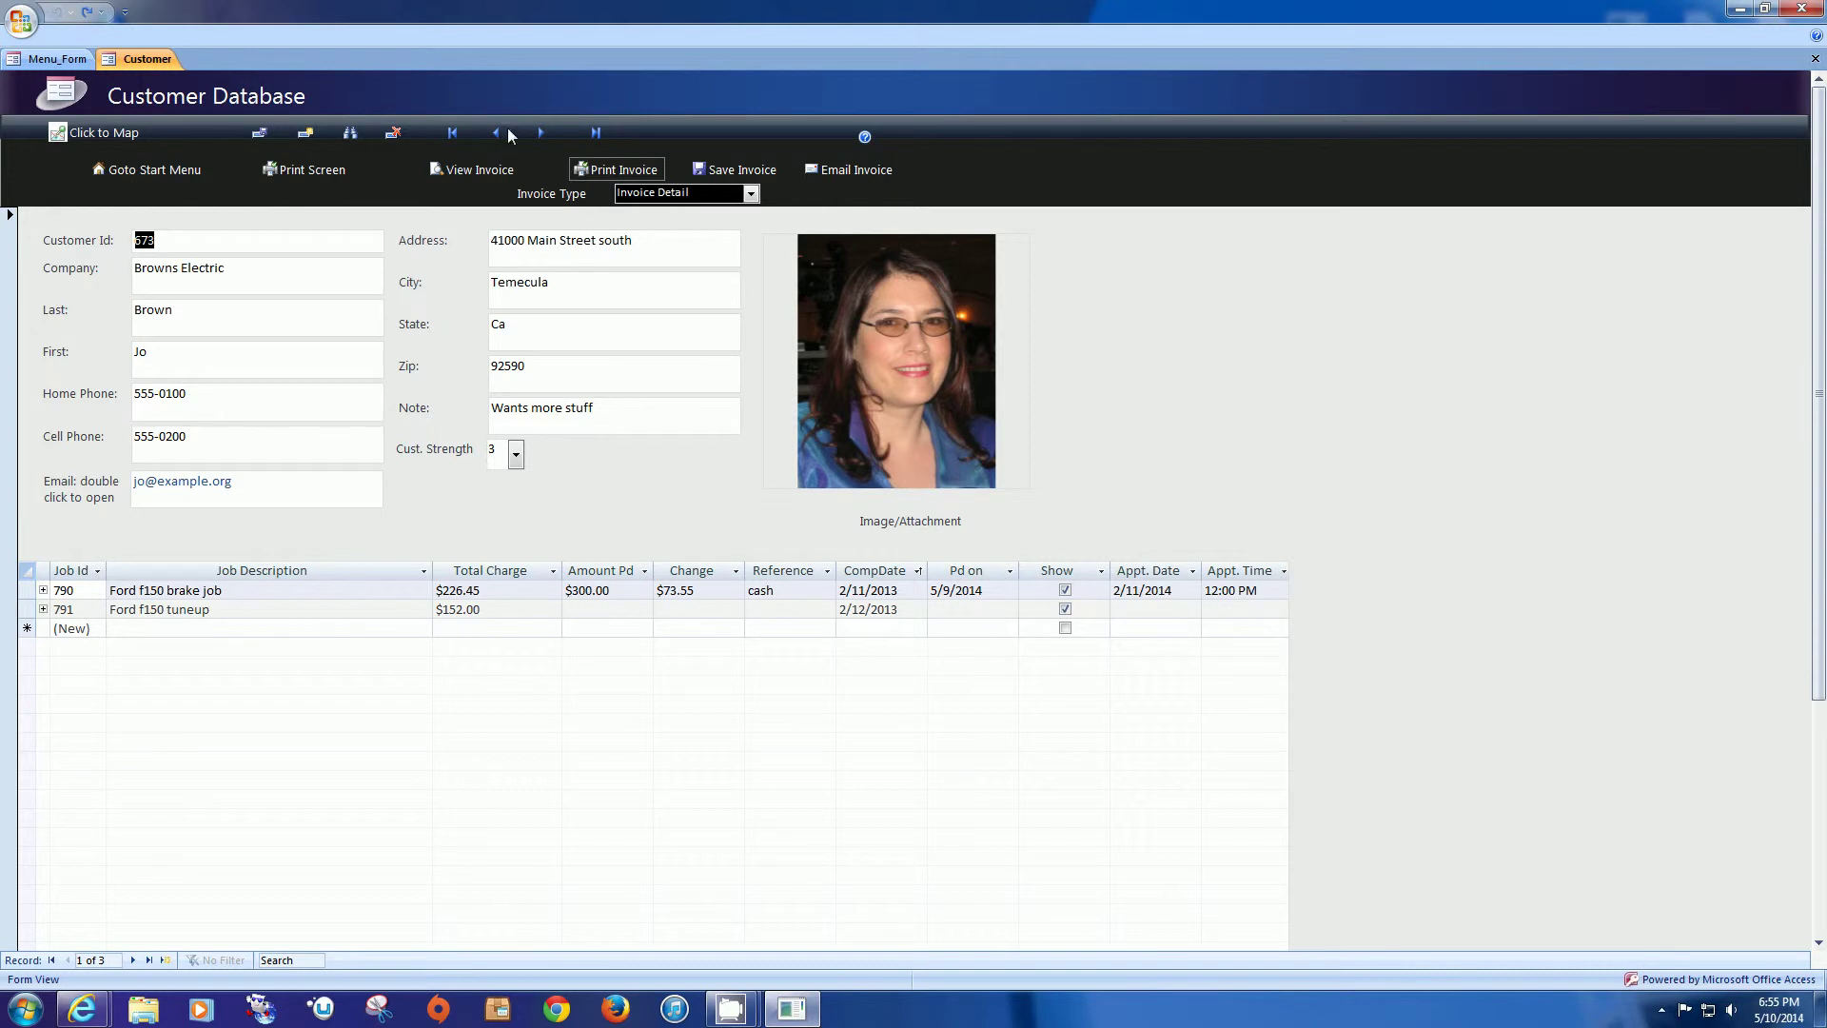
{"action": "left_click", "coordinate": [448, 133]}
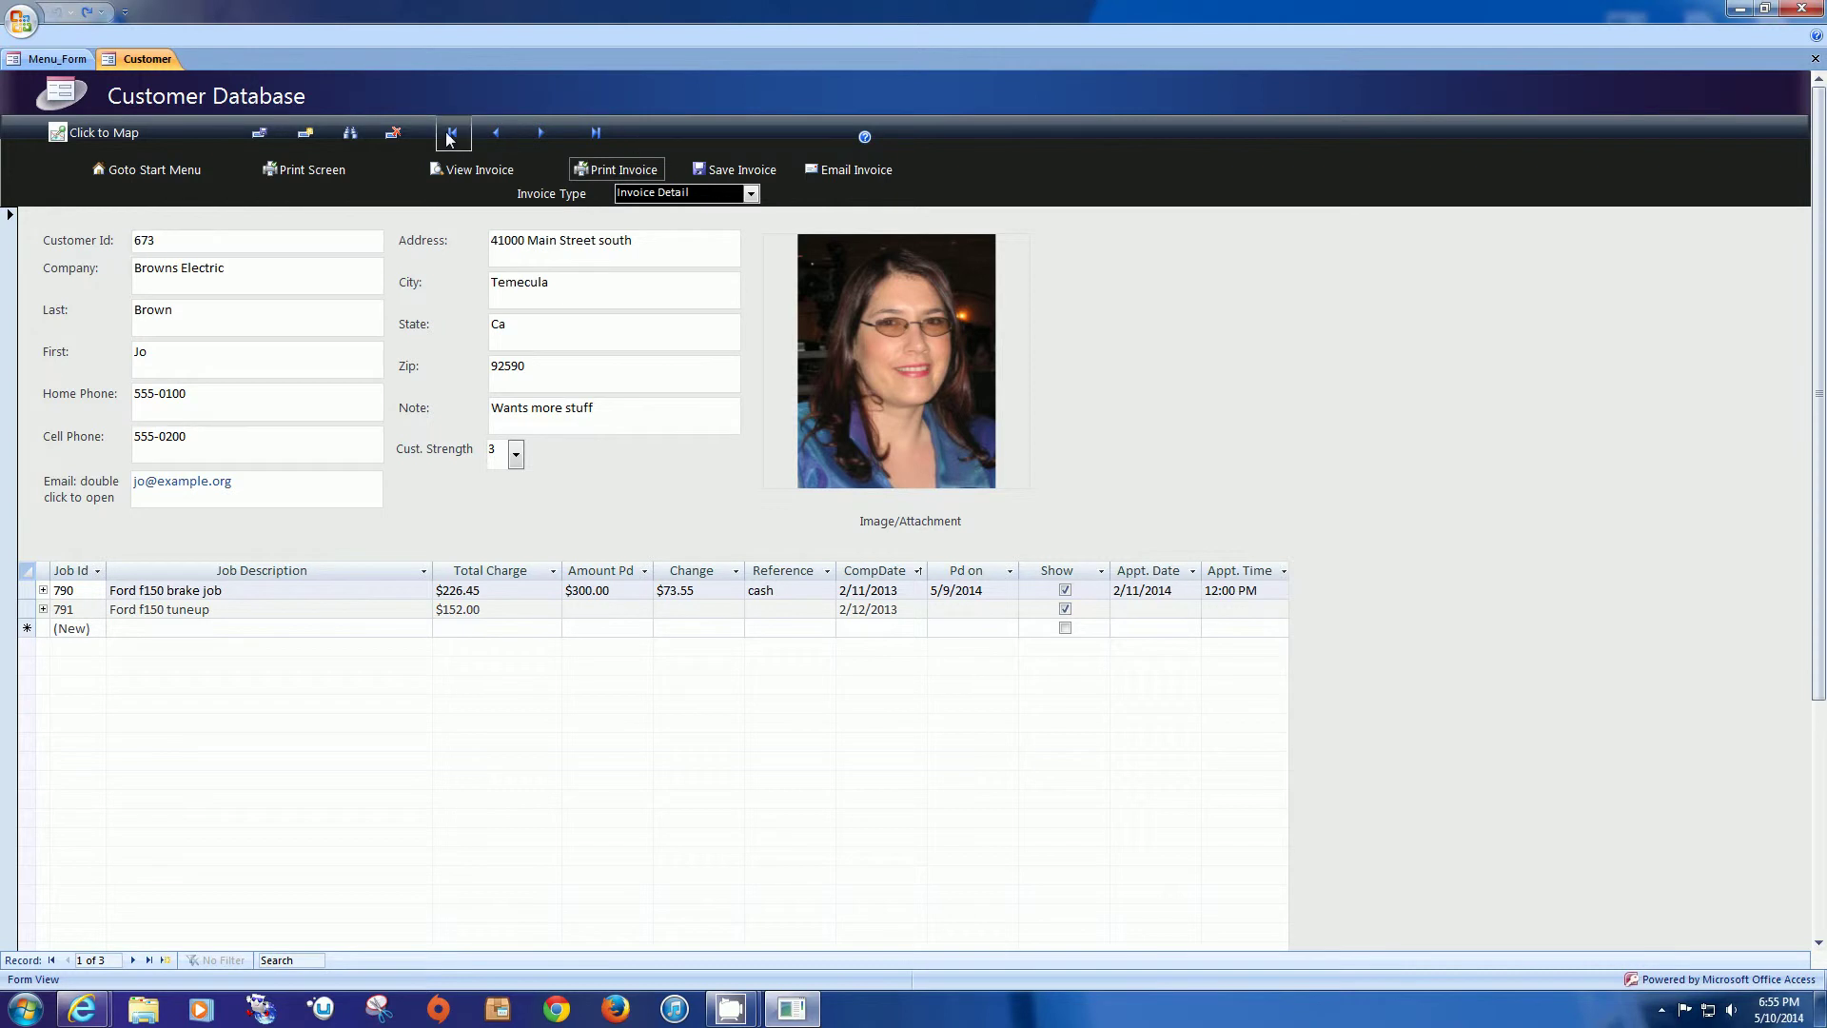
Step: Step through the last and previous records to customer record 3, then view the Customer Form help
{"action": "left_click", "coordinate": [595, 133]}
{"action": "left_click", "coordinate": [496, 133]}
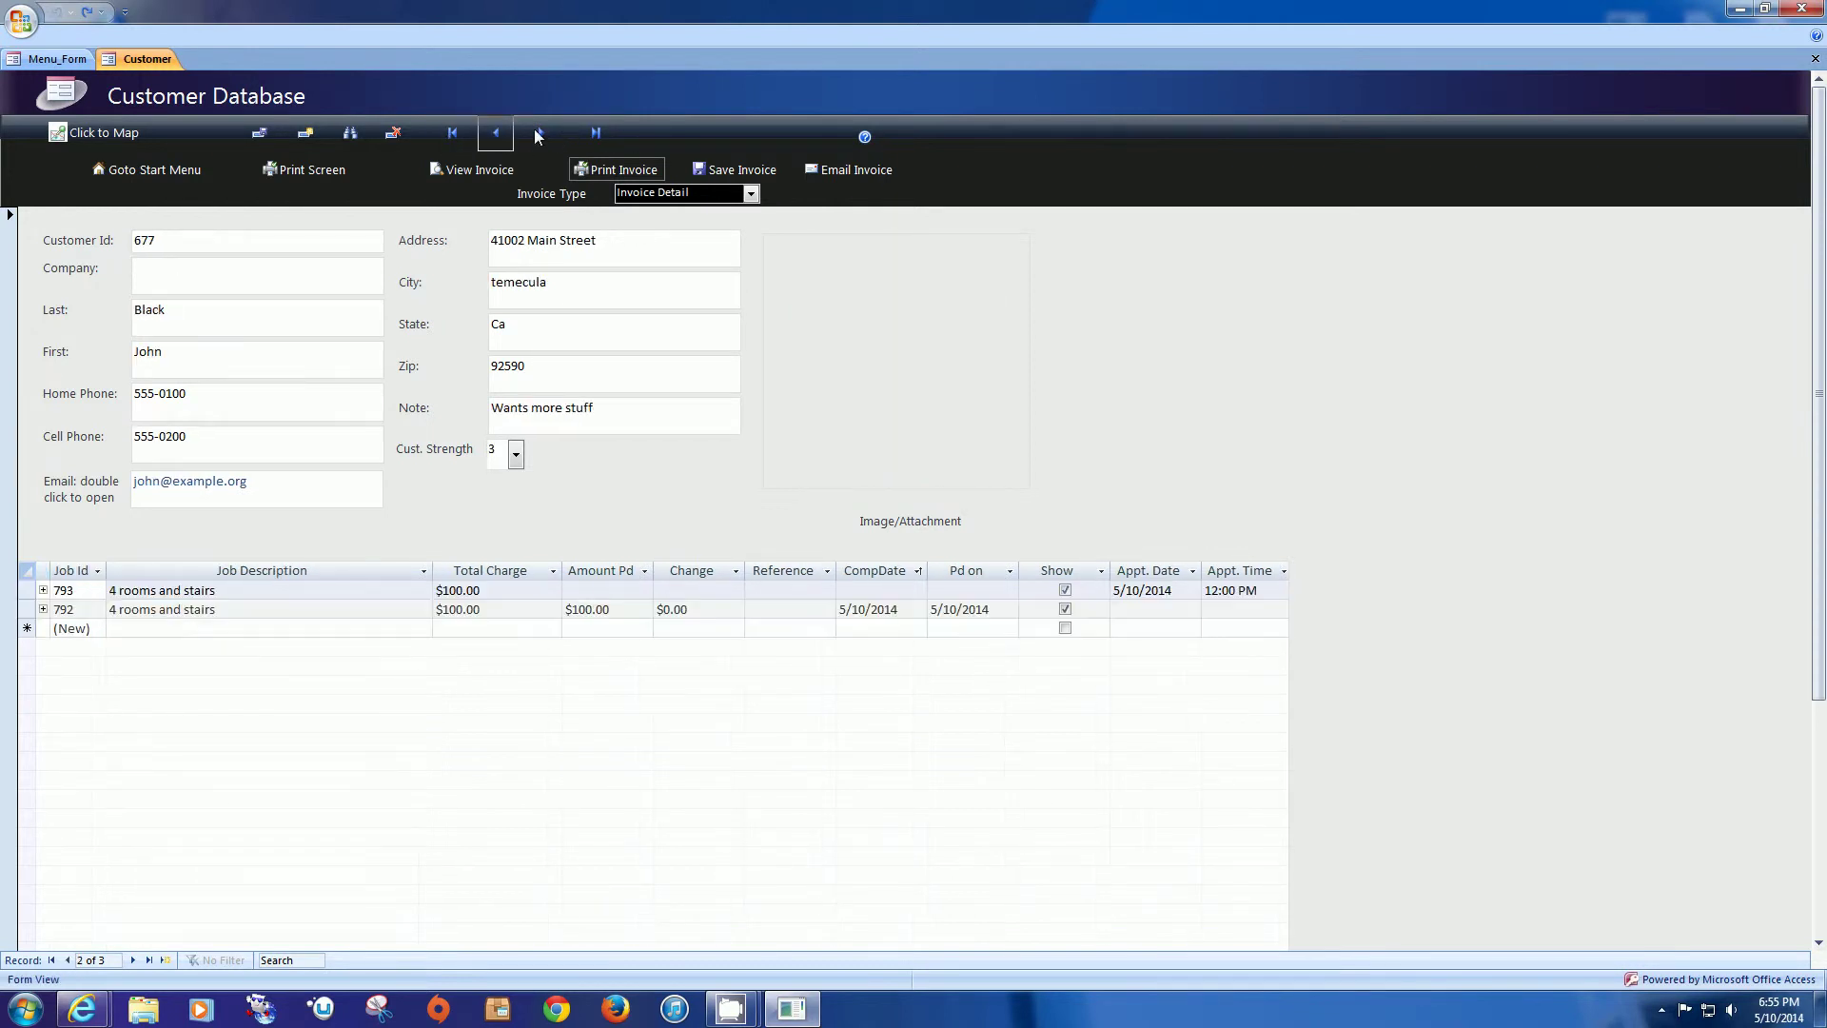
{"action": "left_click", "coordinate": [535, 131]}
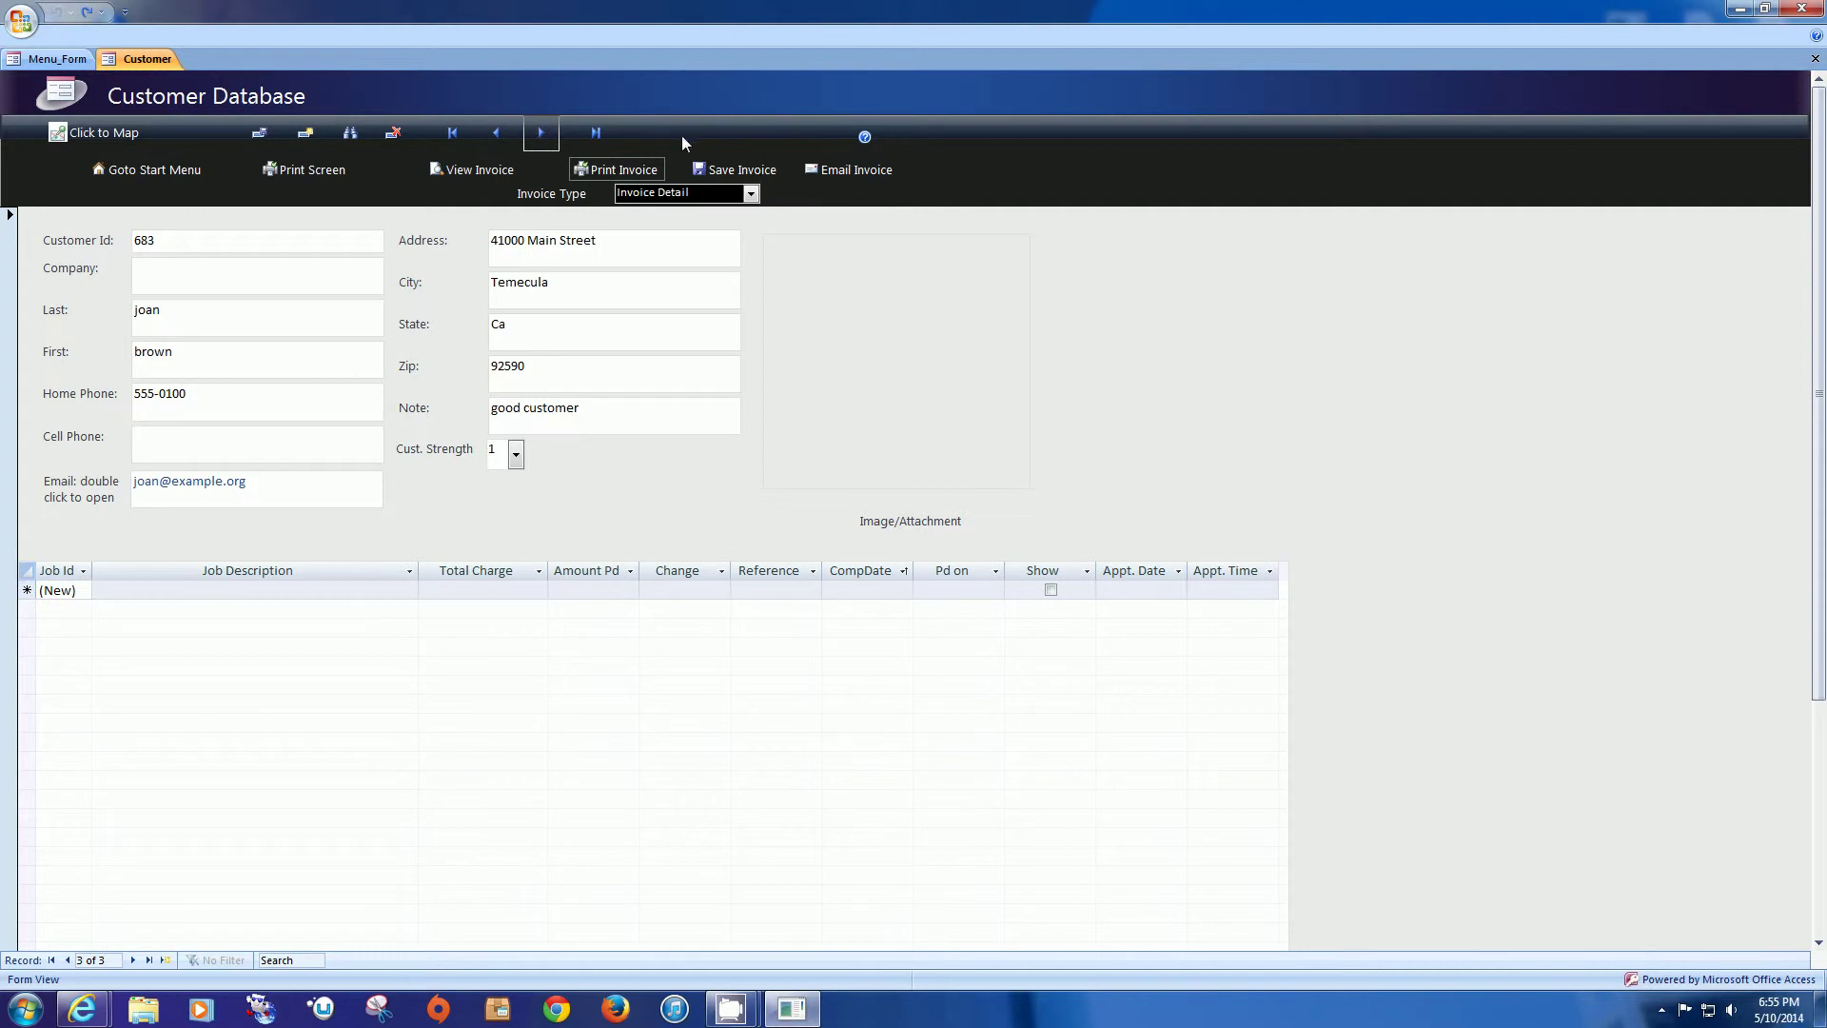
{"action": "left_click", "coordinate": [865, 136]}
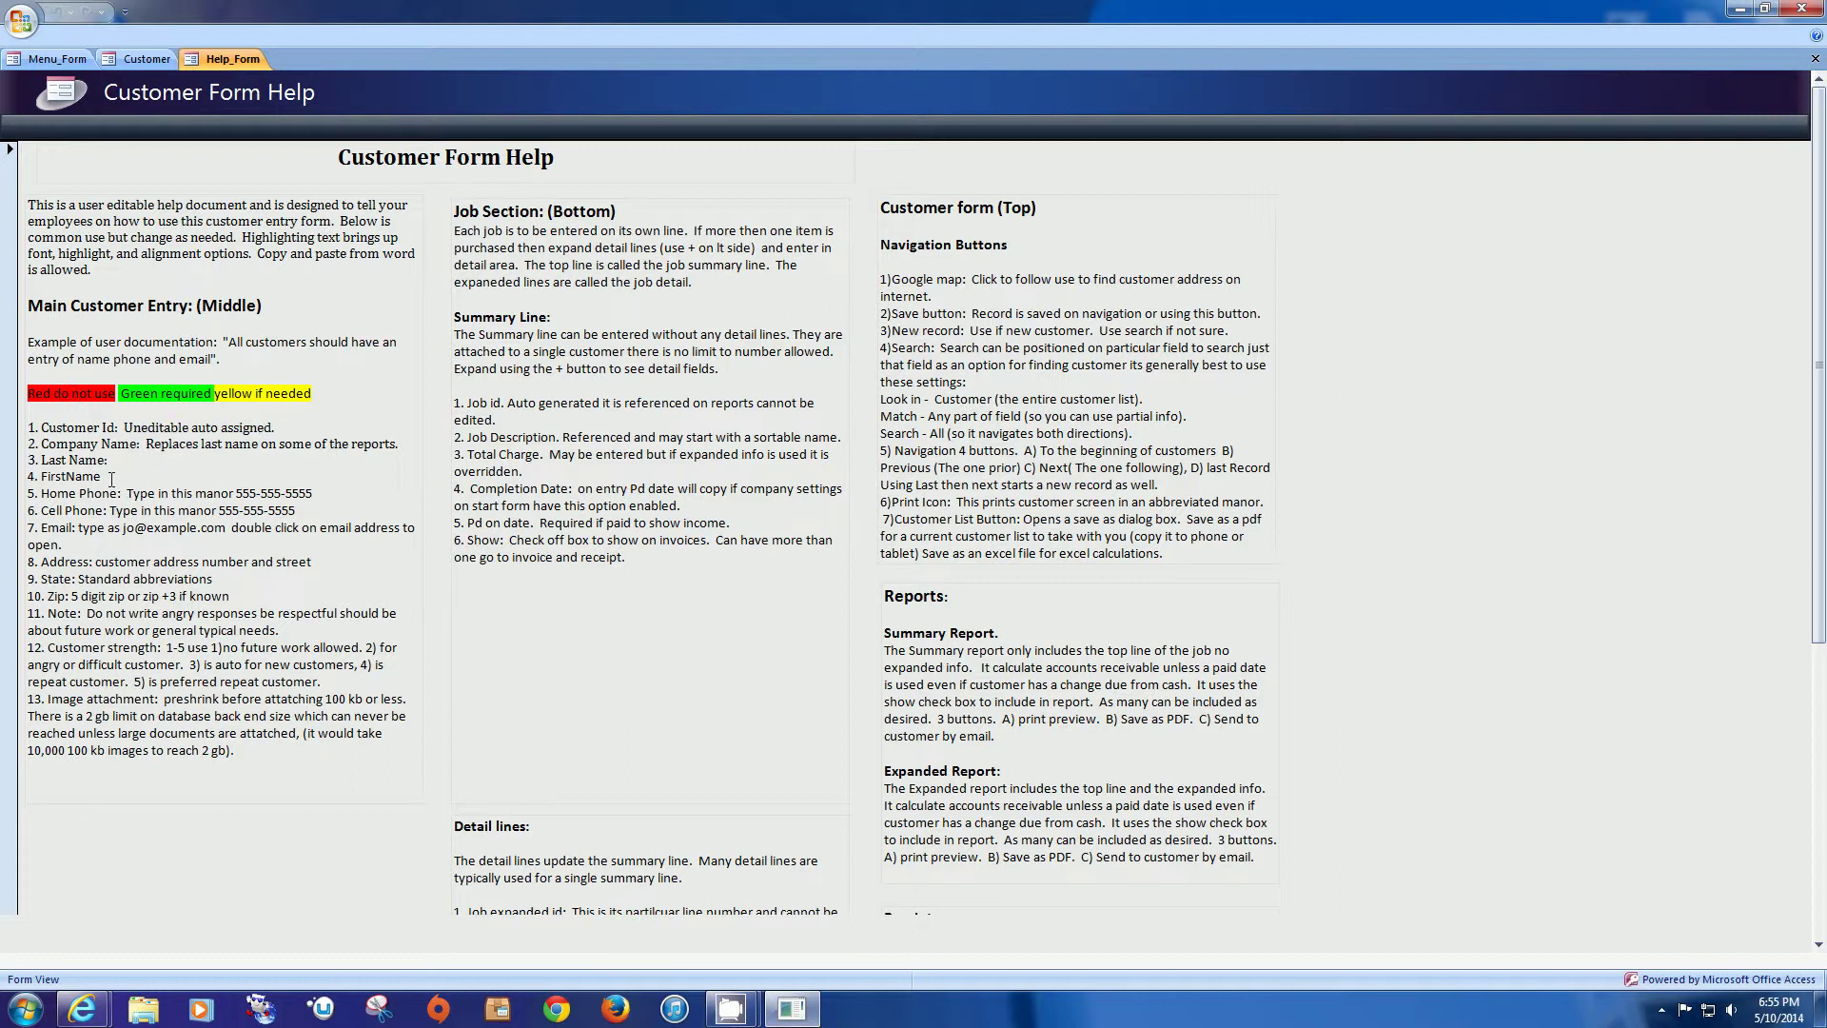
{"action": "left_click_drag", "start_coordinate": [111, 478], "coordinate": [43, 460]}
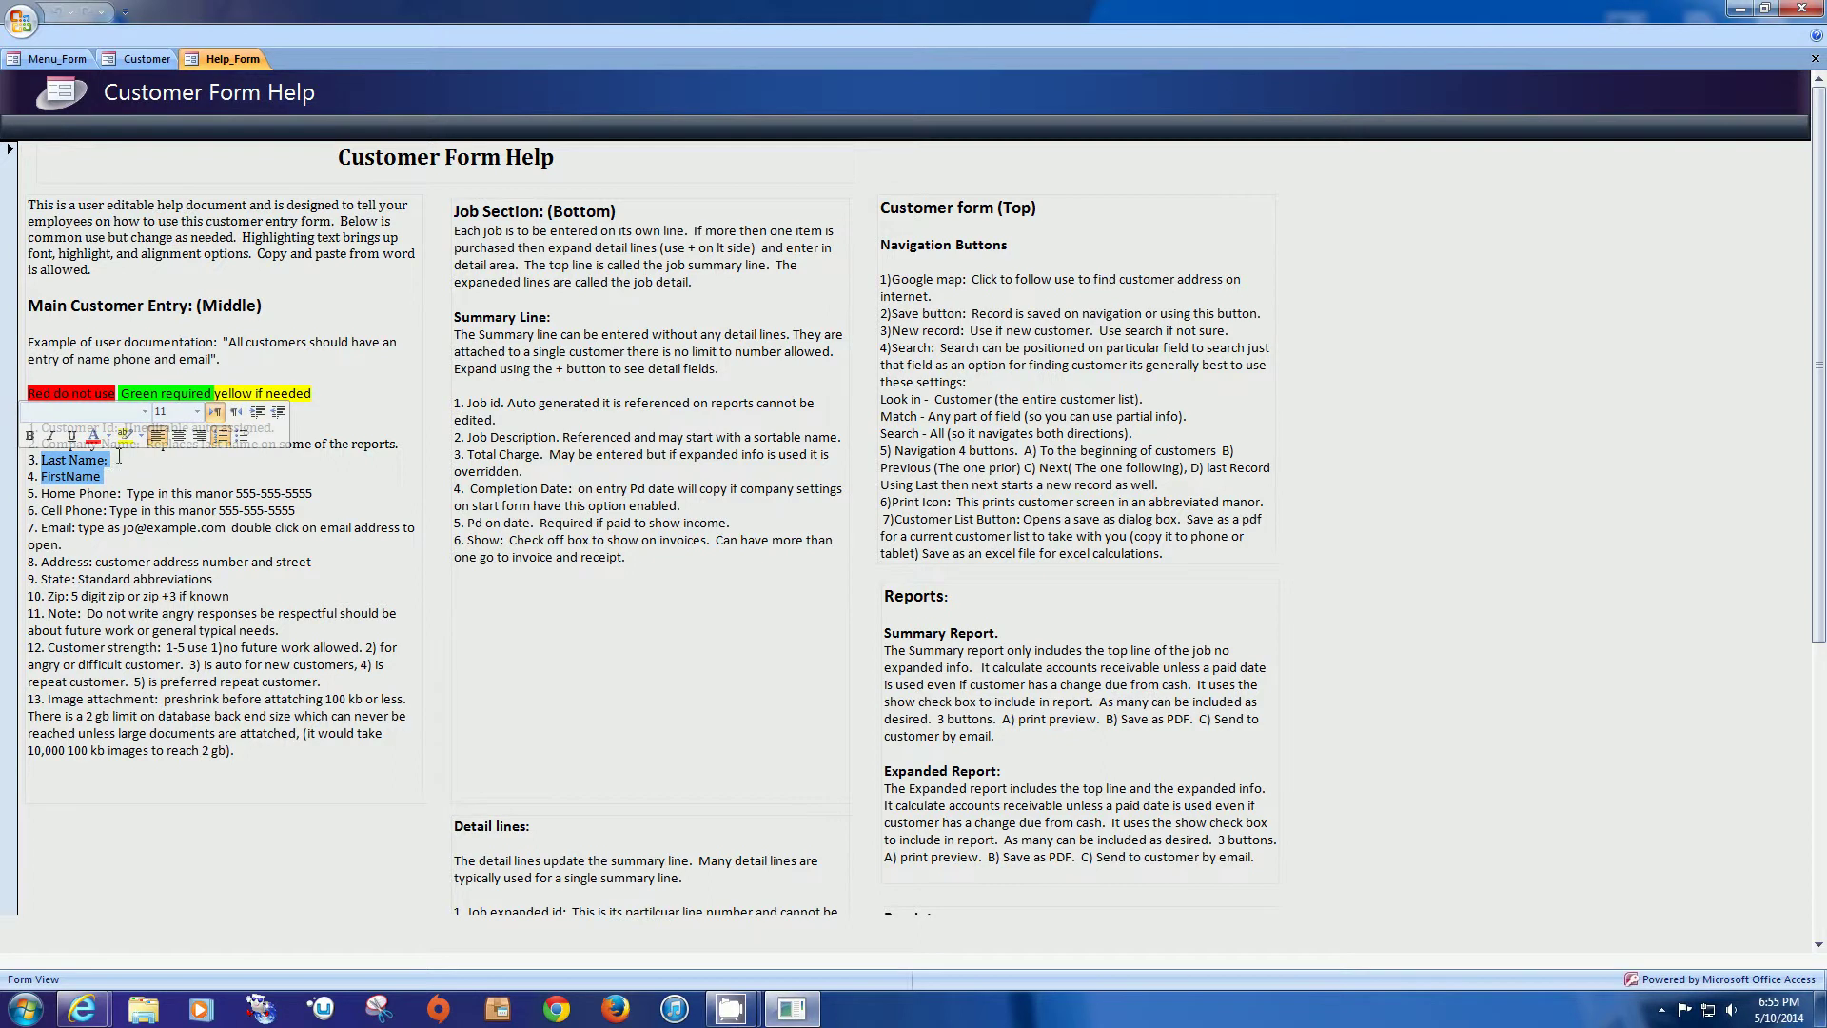
{"action": "left_click", "coordinate": [141, 436]}
{"action": "left_click", "coordinate": [141, 458]}
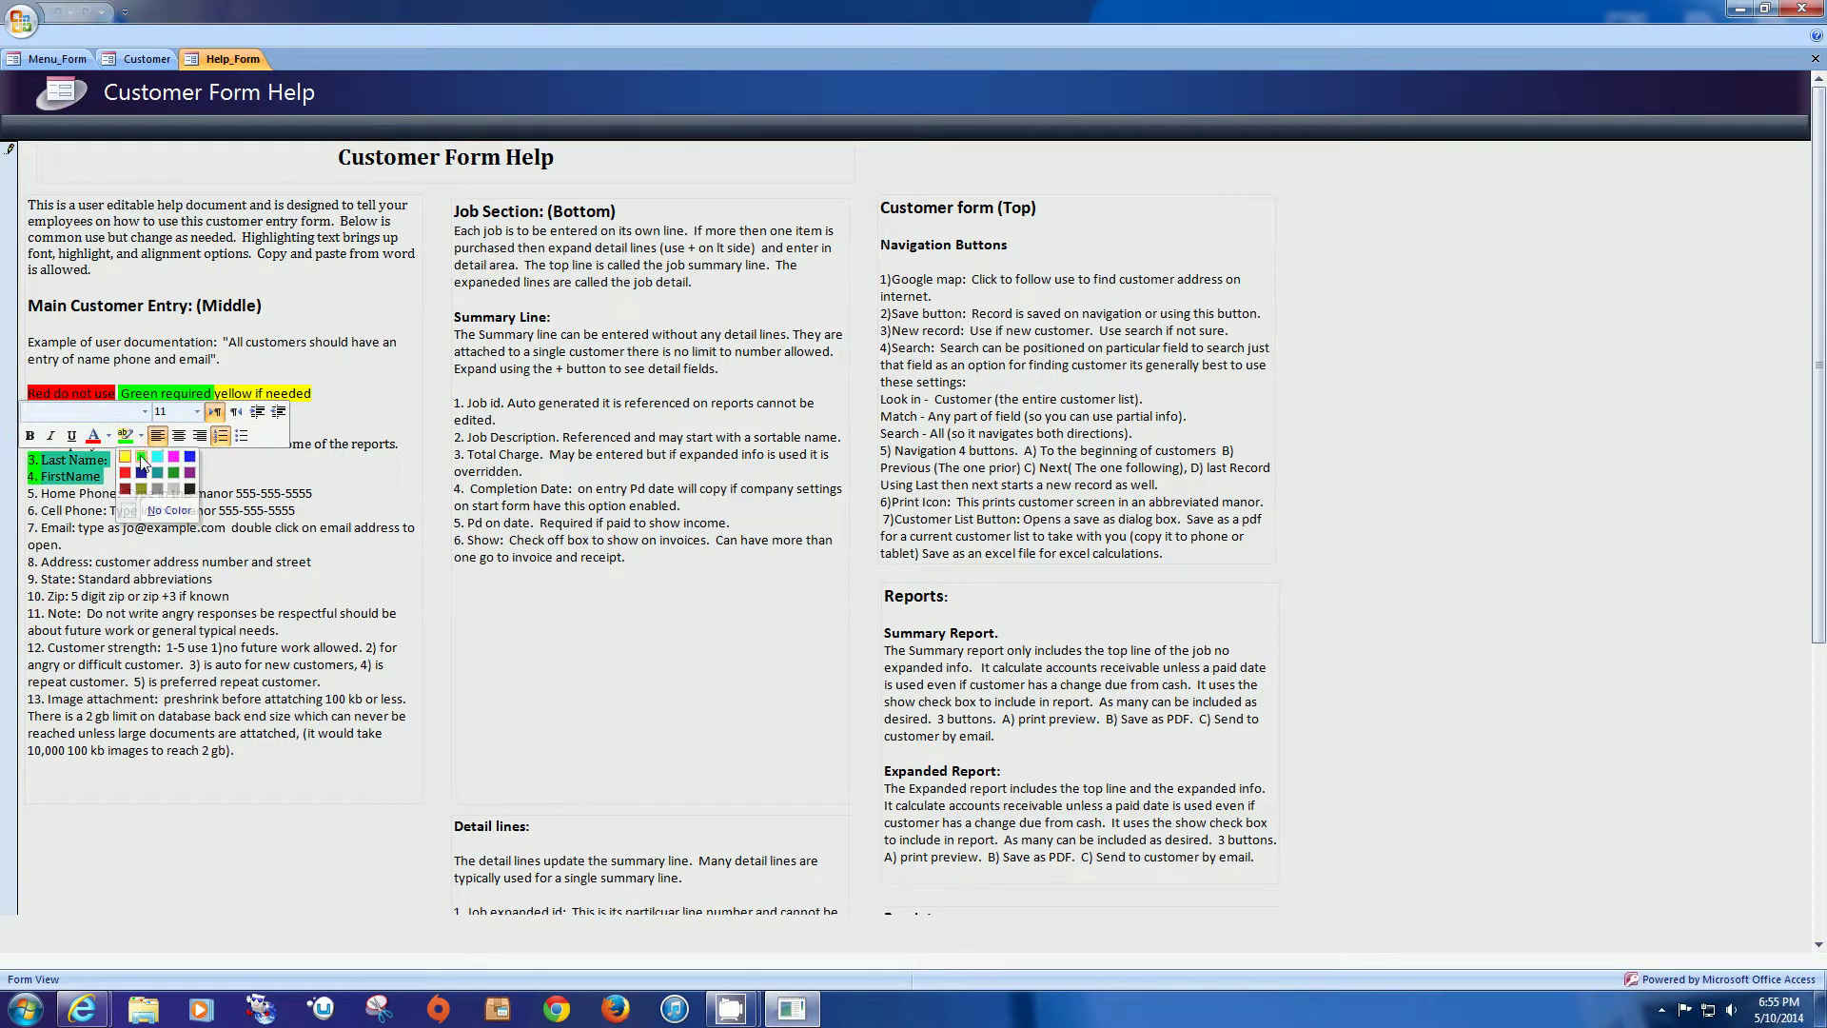
{"action": "left_click", "coordinate": [129, 537]}
{"action": "left_click_drag", "start_coordinate": [108, 477], "coordinate": [30, 460]}
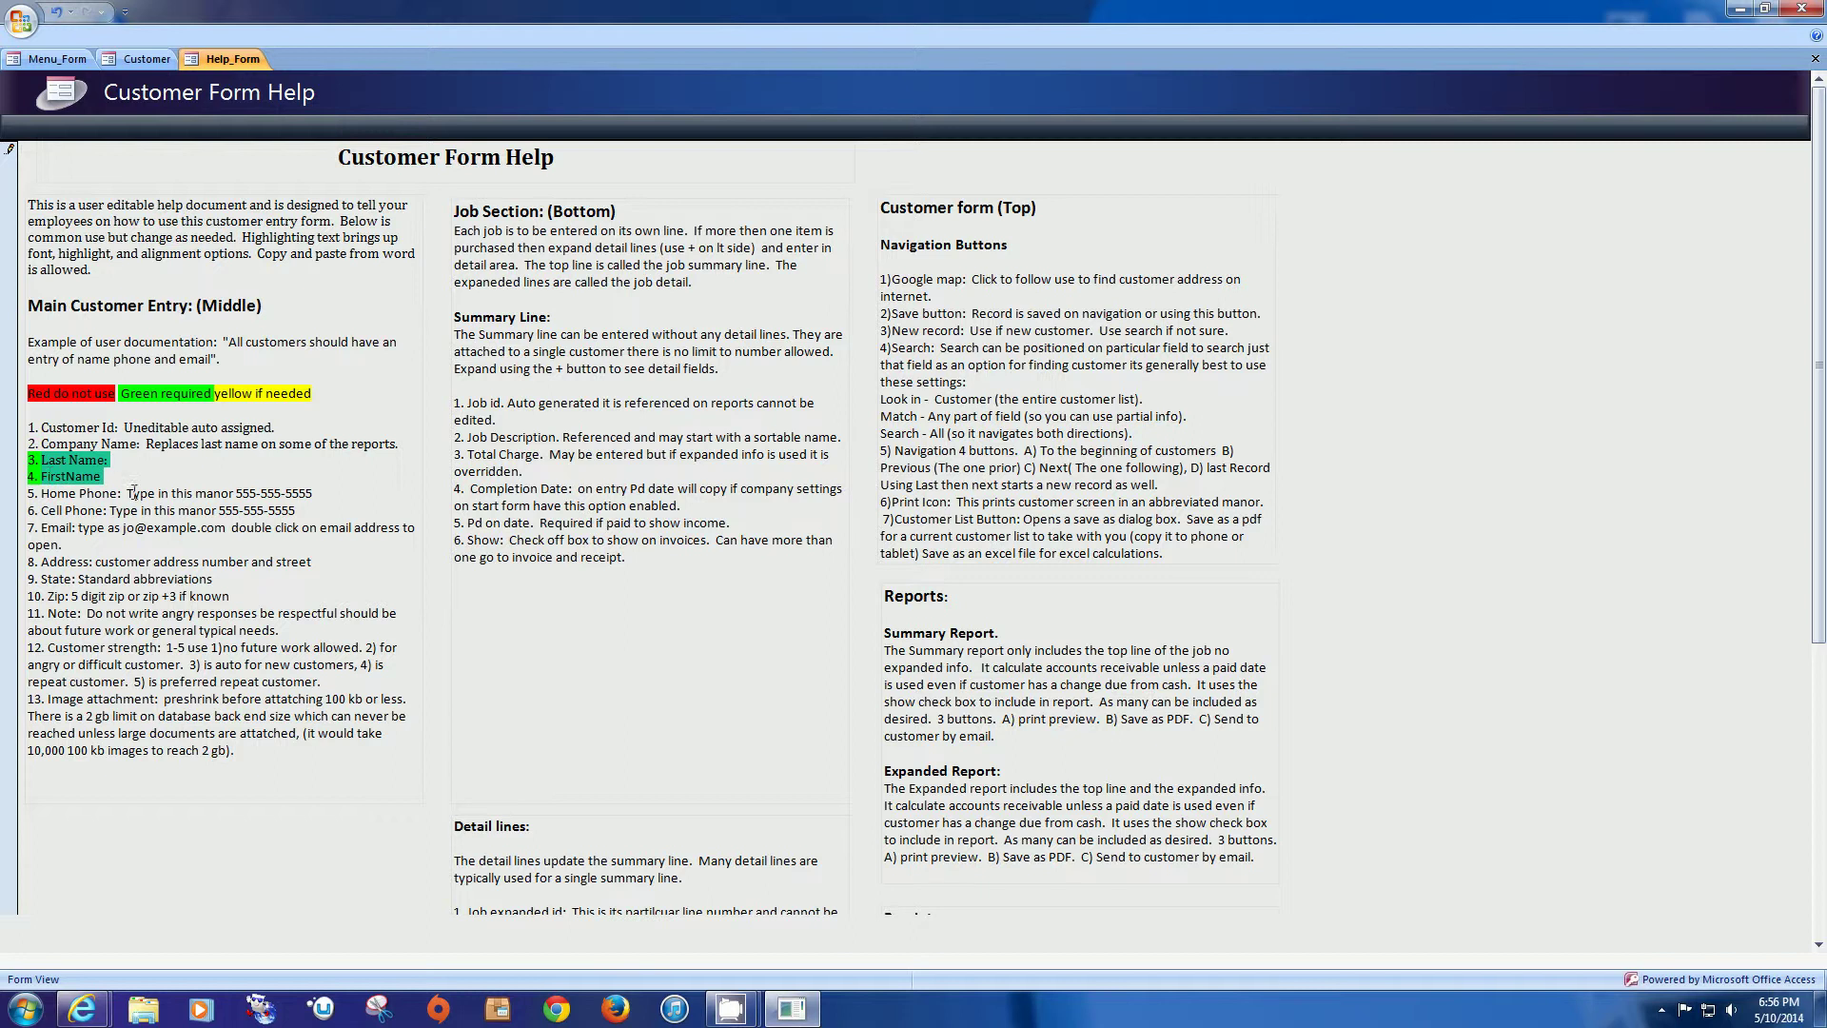
{"action": "left_click_drag", "start_coordinate": [129, 497], "coordinate": [41, 443]}
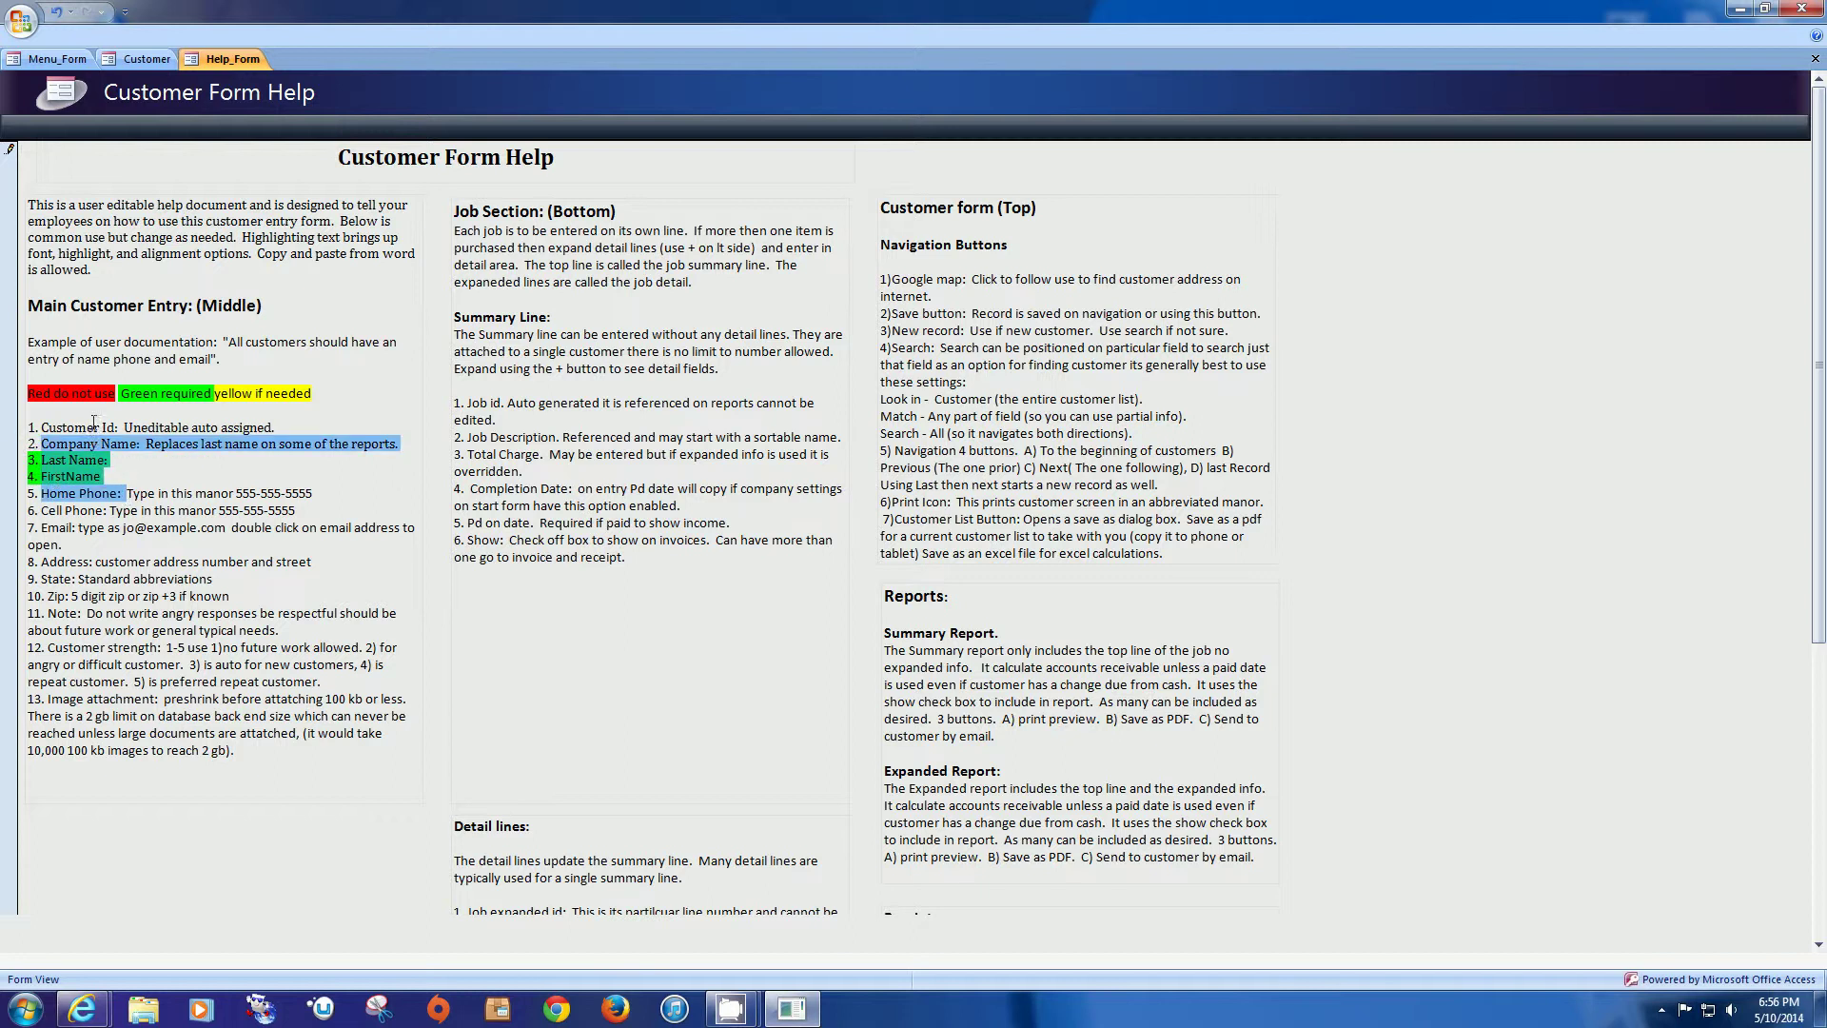
{"action": "left_click", "coordinate": [141, 480]}
{"action": "left_click_drag", "start_coordinate": [109, 477], "coordinate": [42, 457]}
{"action": "mouse_move", "coordinate": [147, 429]}
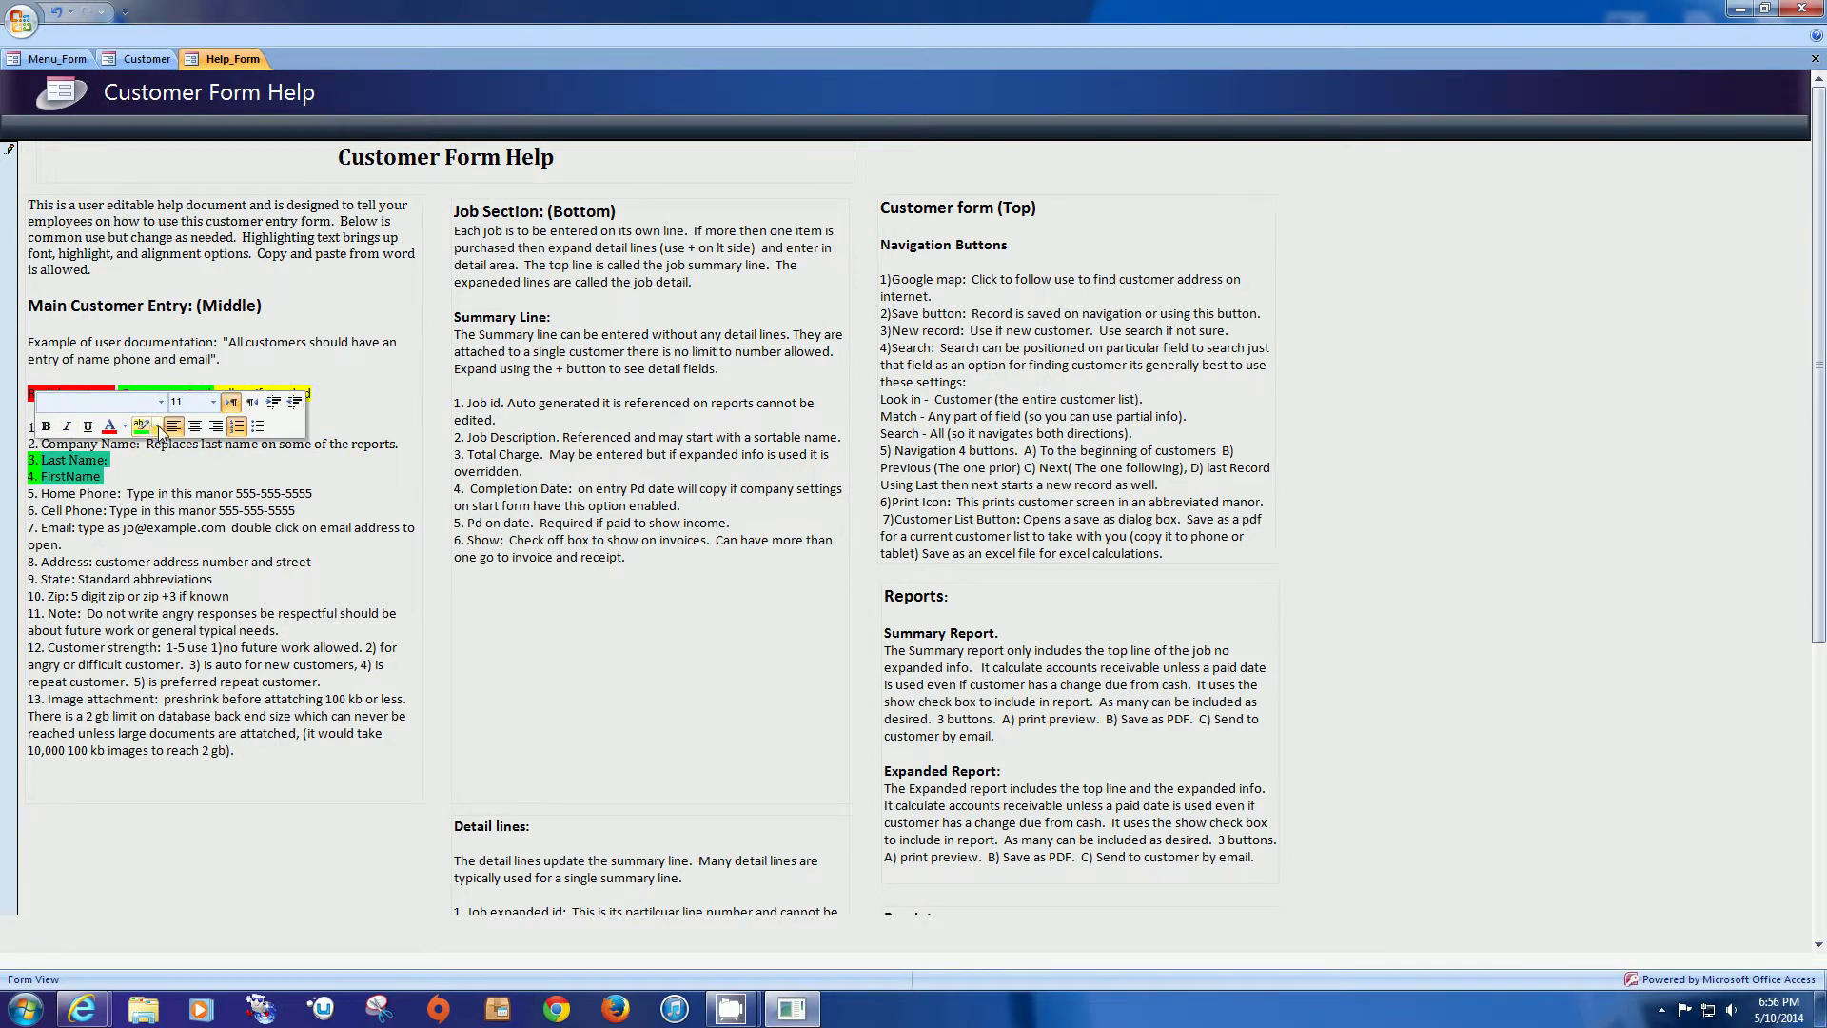
{"action": "left_click", "coordinate": [158, 426]}
{"action": "left_click", "coordinate": [160, 501]}
{"action": "left_click", "coordinate": [156, 494]}
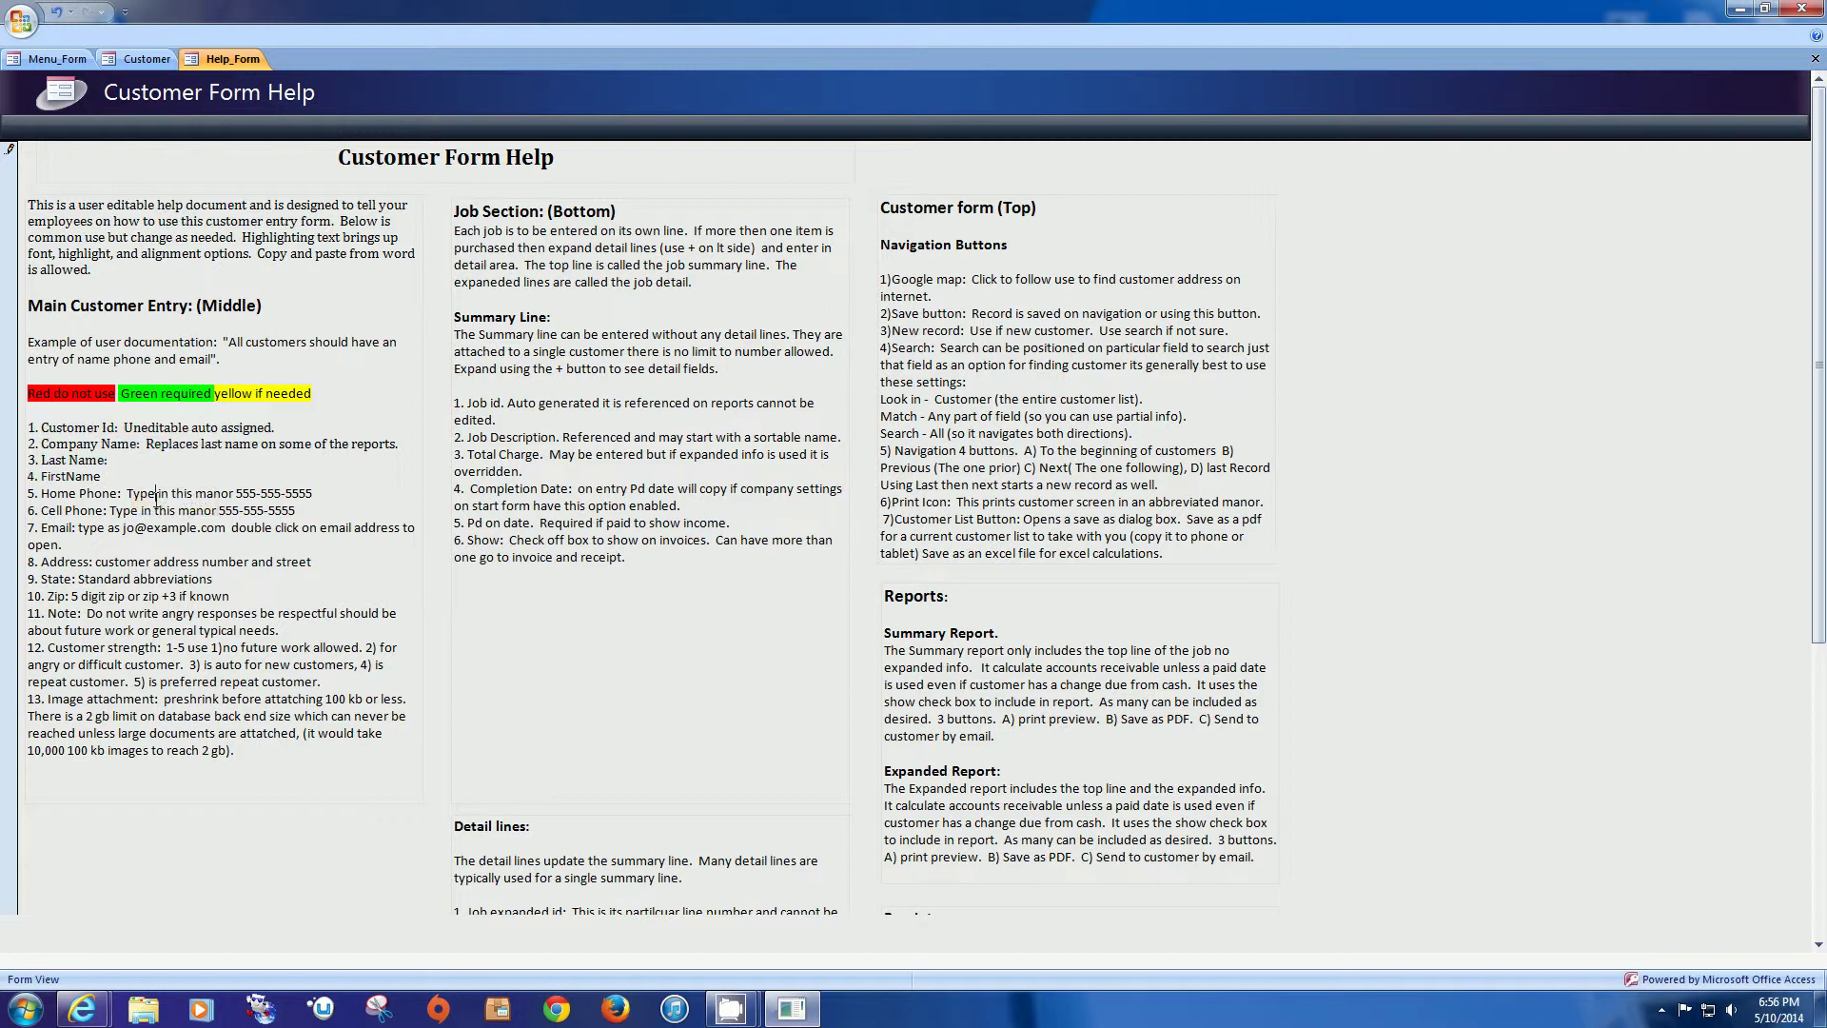
{"action": "left_click", "coordinate": [1815, 58]}
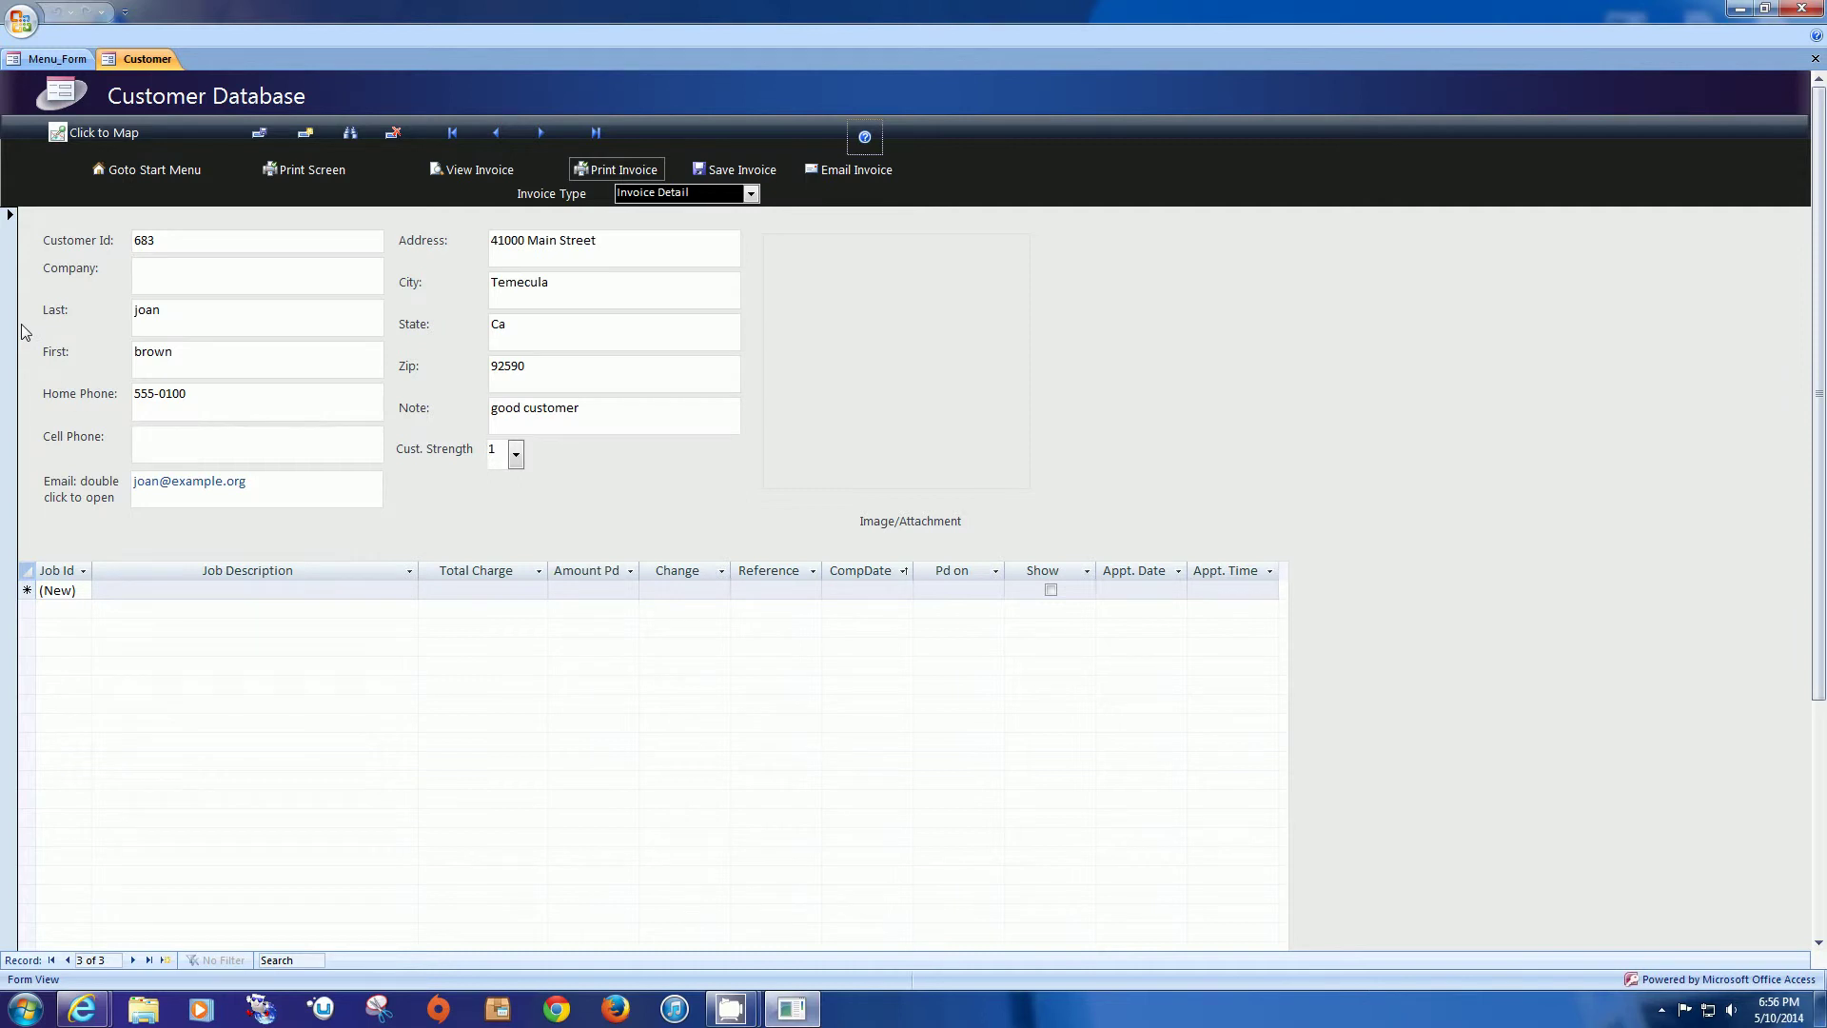
Step: Return to the Start Menu and open the Business Reports form via Reports
{"action": "left_click", "coordinate": [122, 169]}
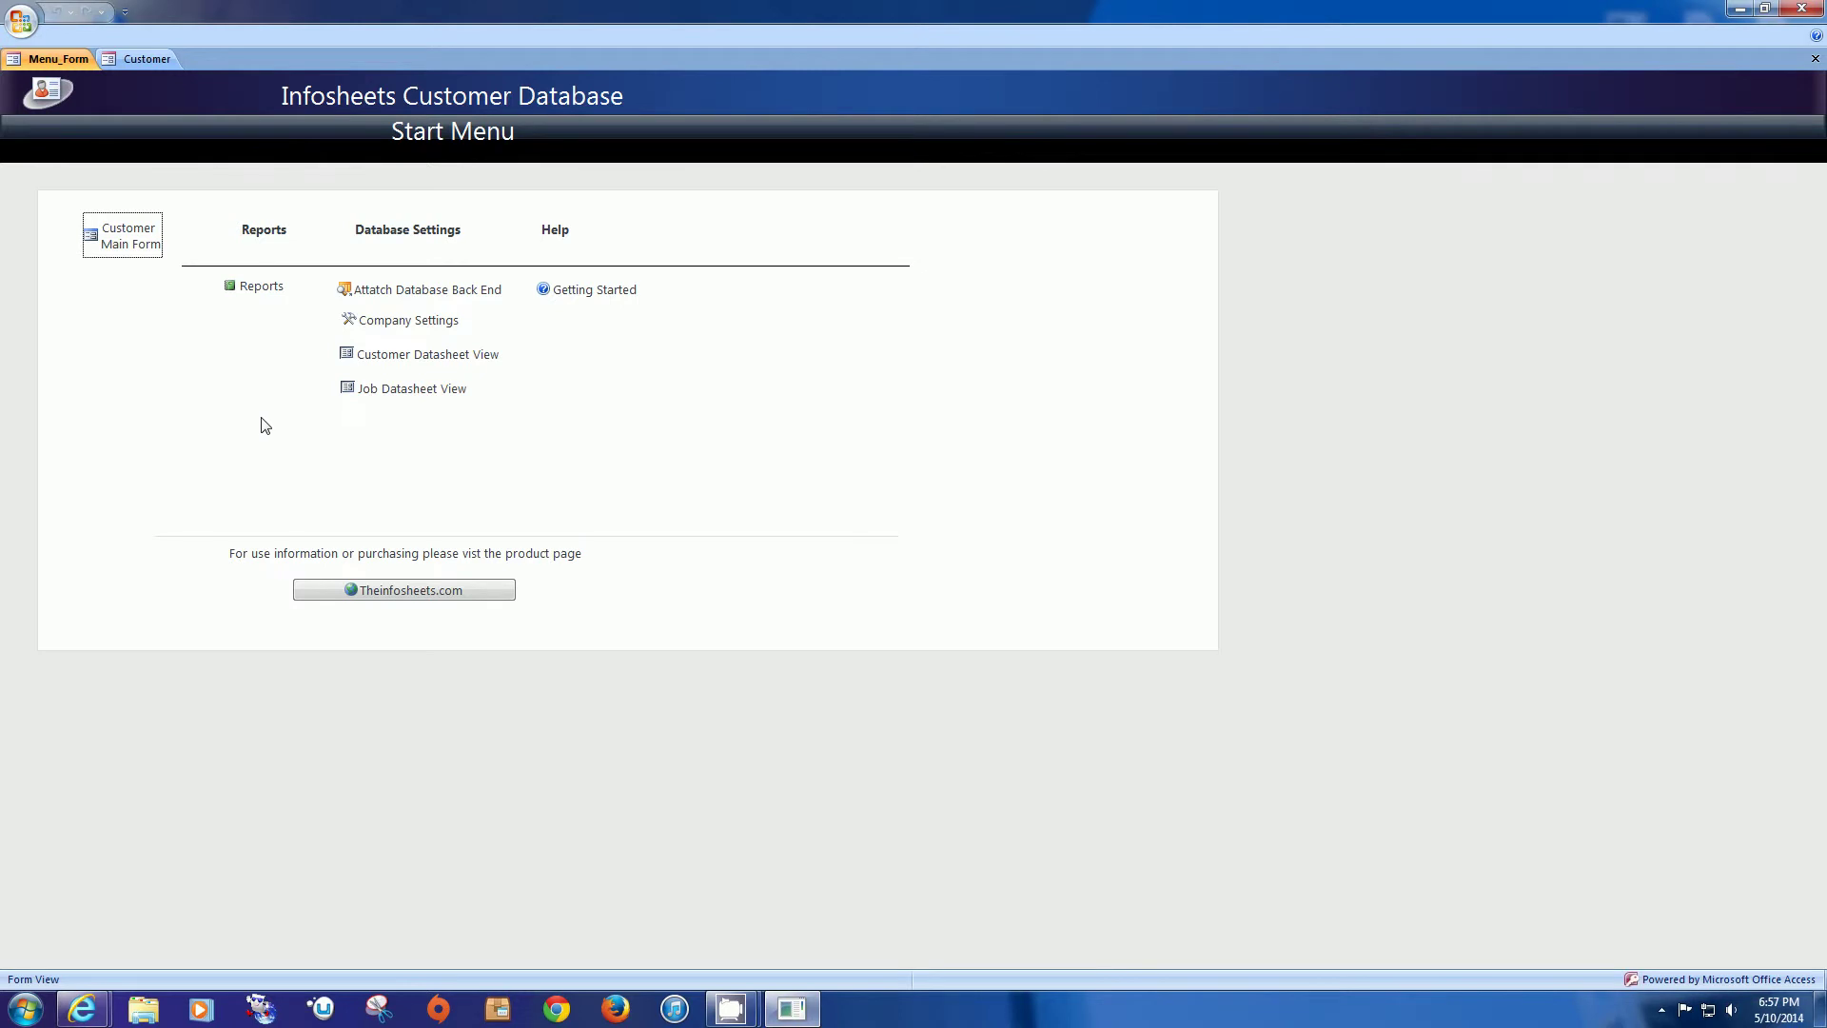
{"action": "left_click", "coordinate": [254, 294]}
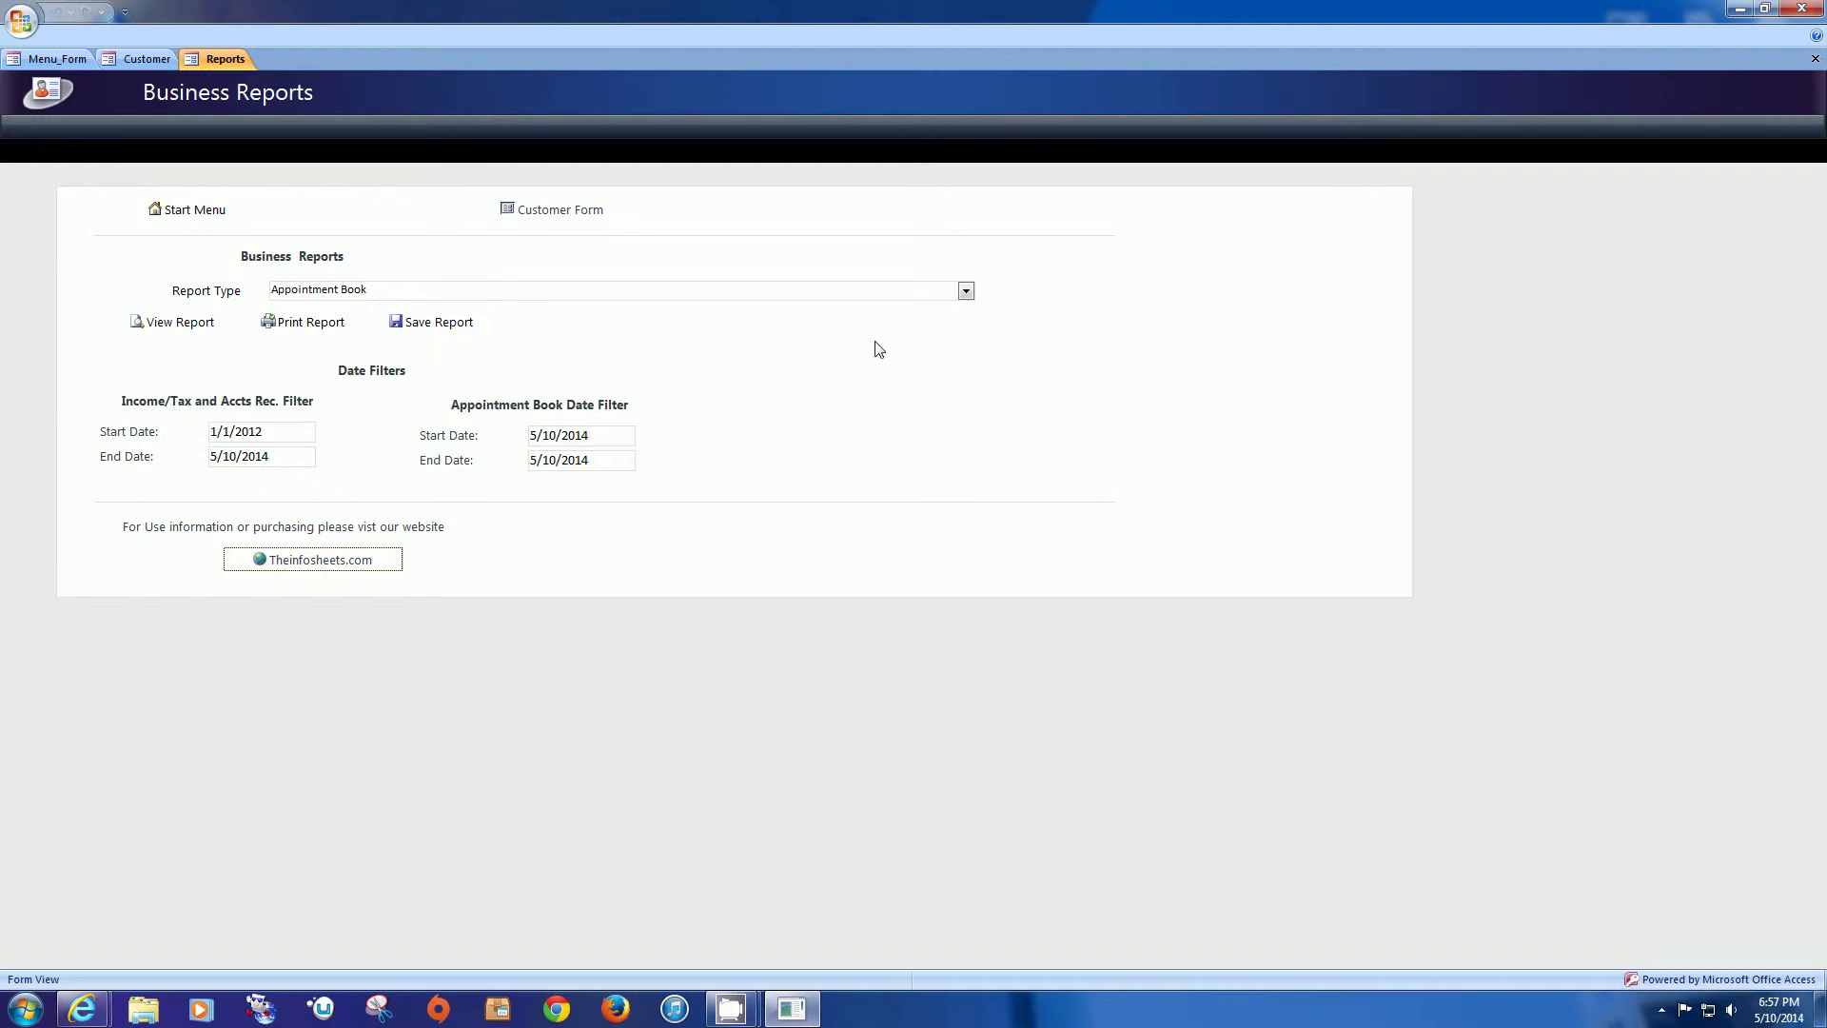
{"action": "left_click", "coordinate": [176, 323]}
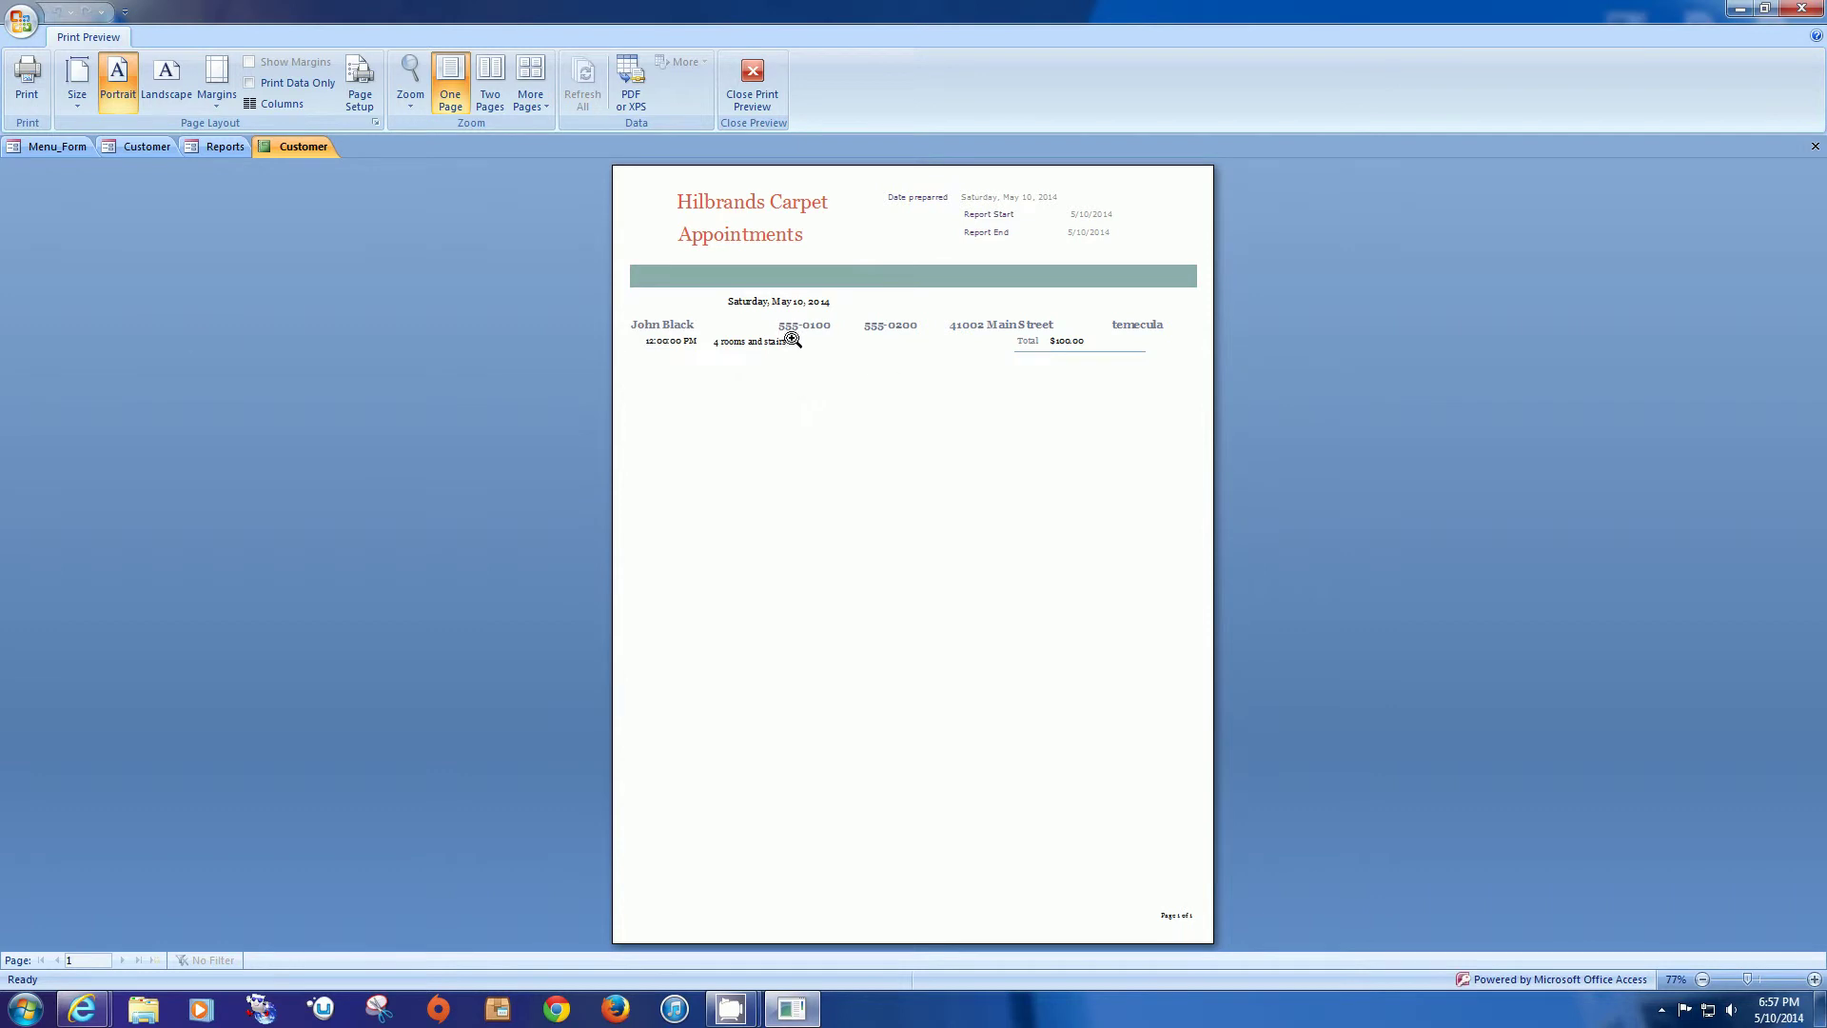
{"action": "left_click", "coordinate": [752, 76]}
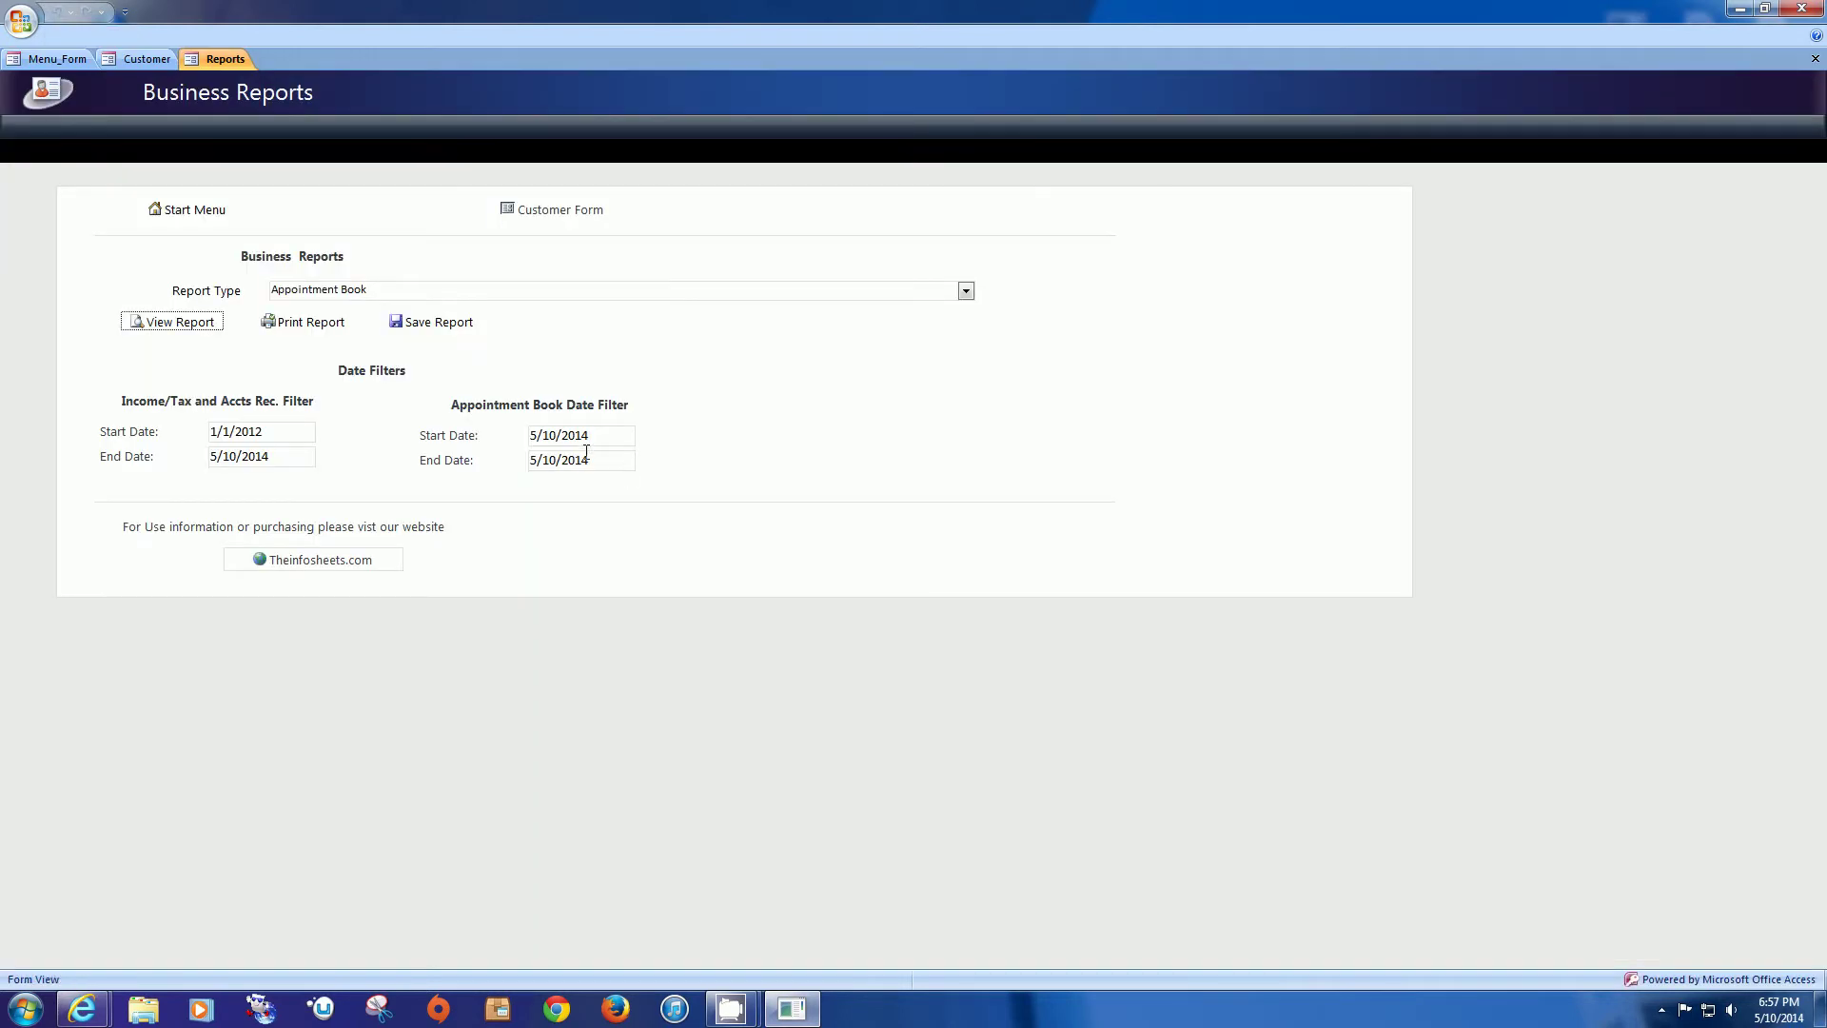
{"action": "left_click_drag", "start_coordinate": [616, 431], "coordinate": [525, 437]}
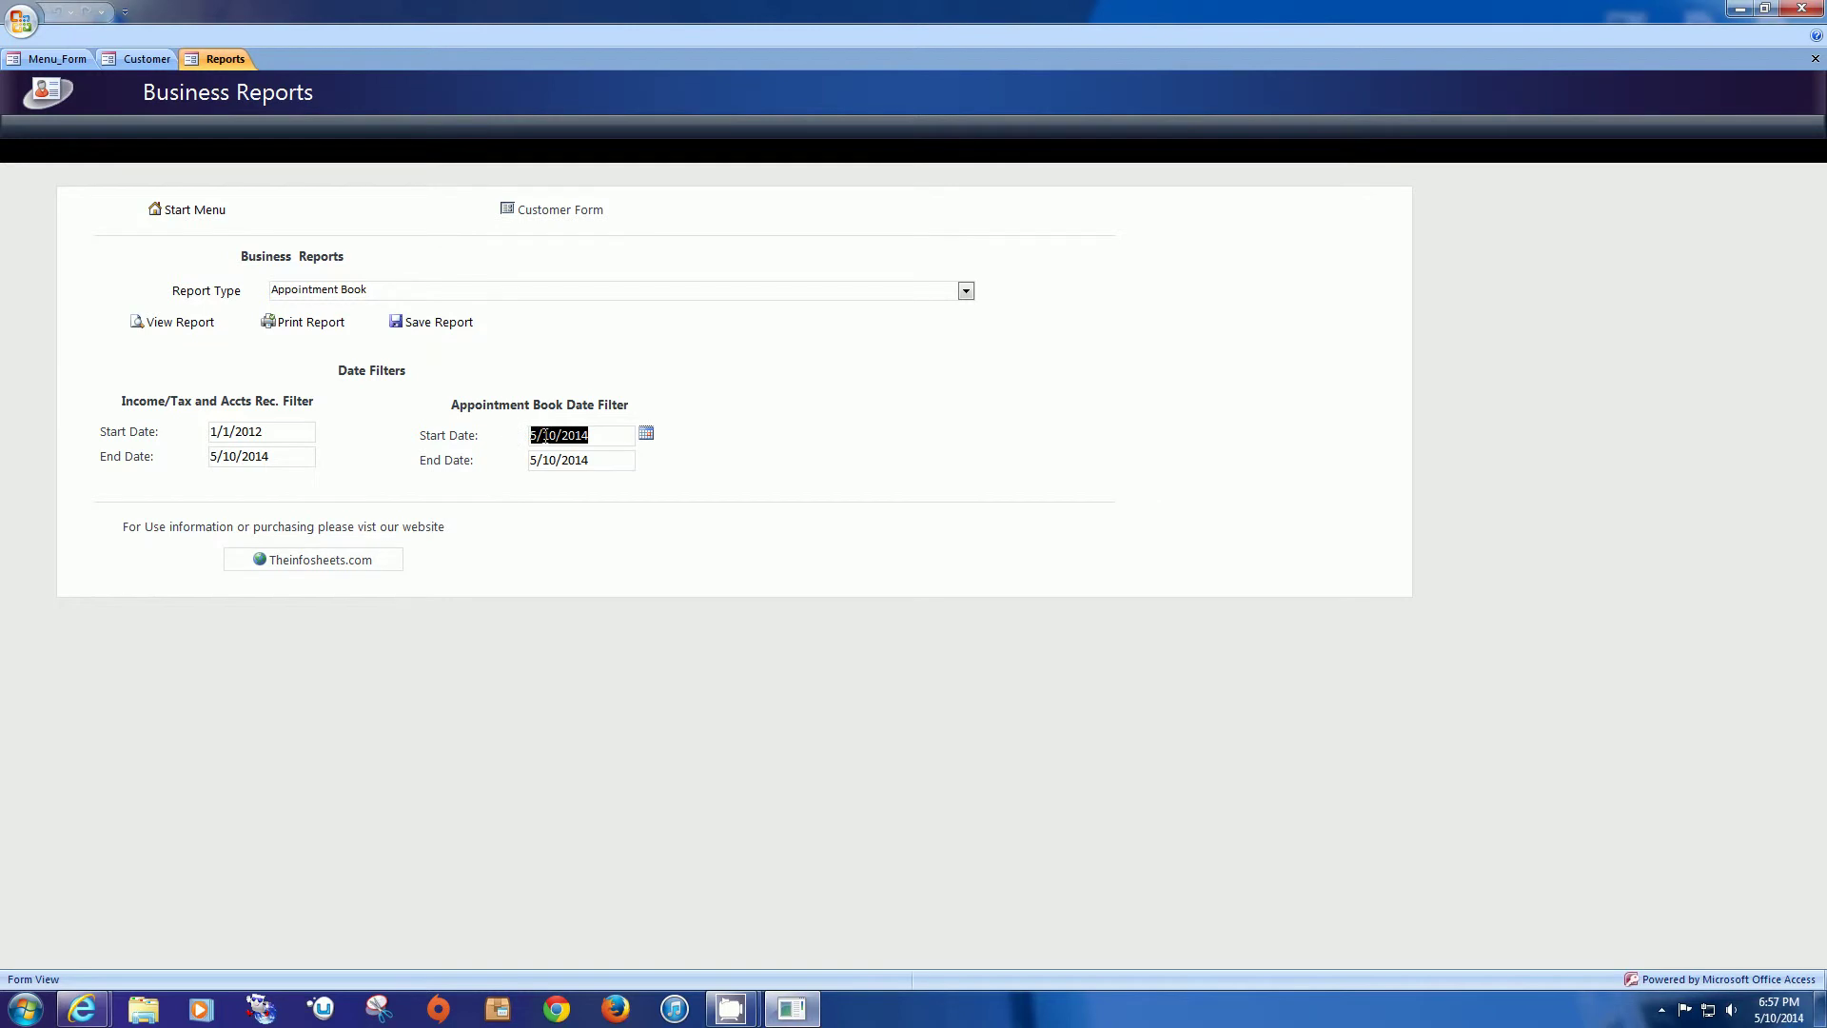
{"action": "left_click", "coordinate": [598, 435]}
{"action": "left_click", "coordinate": [614, 460]}
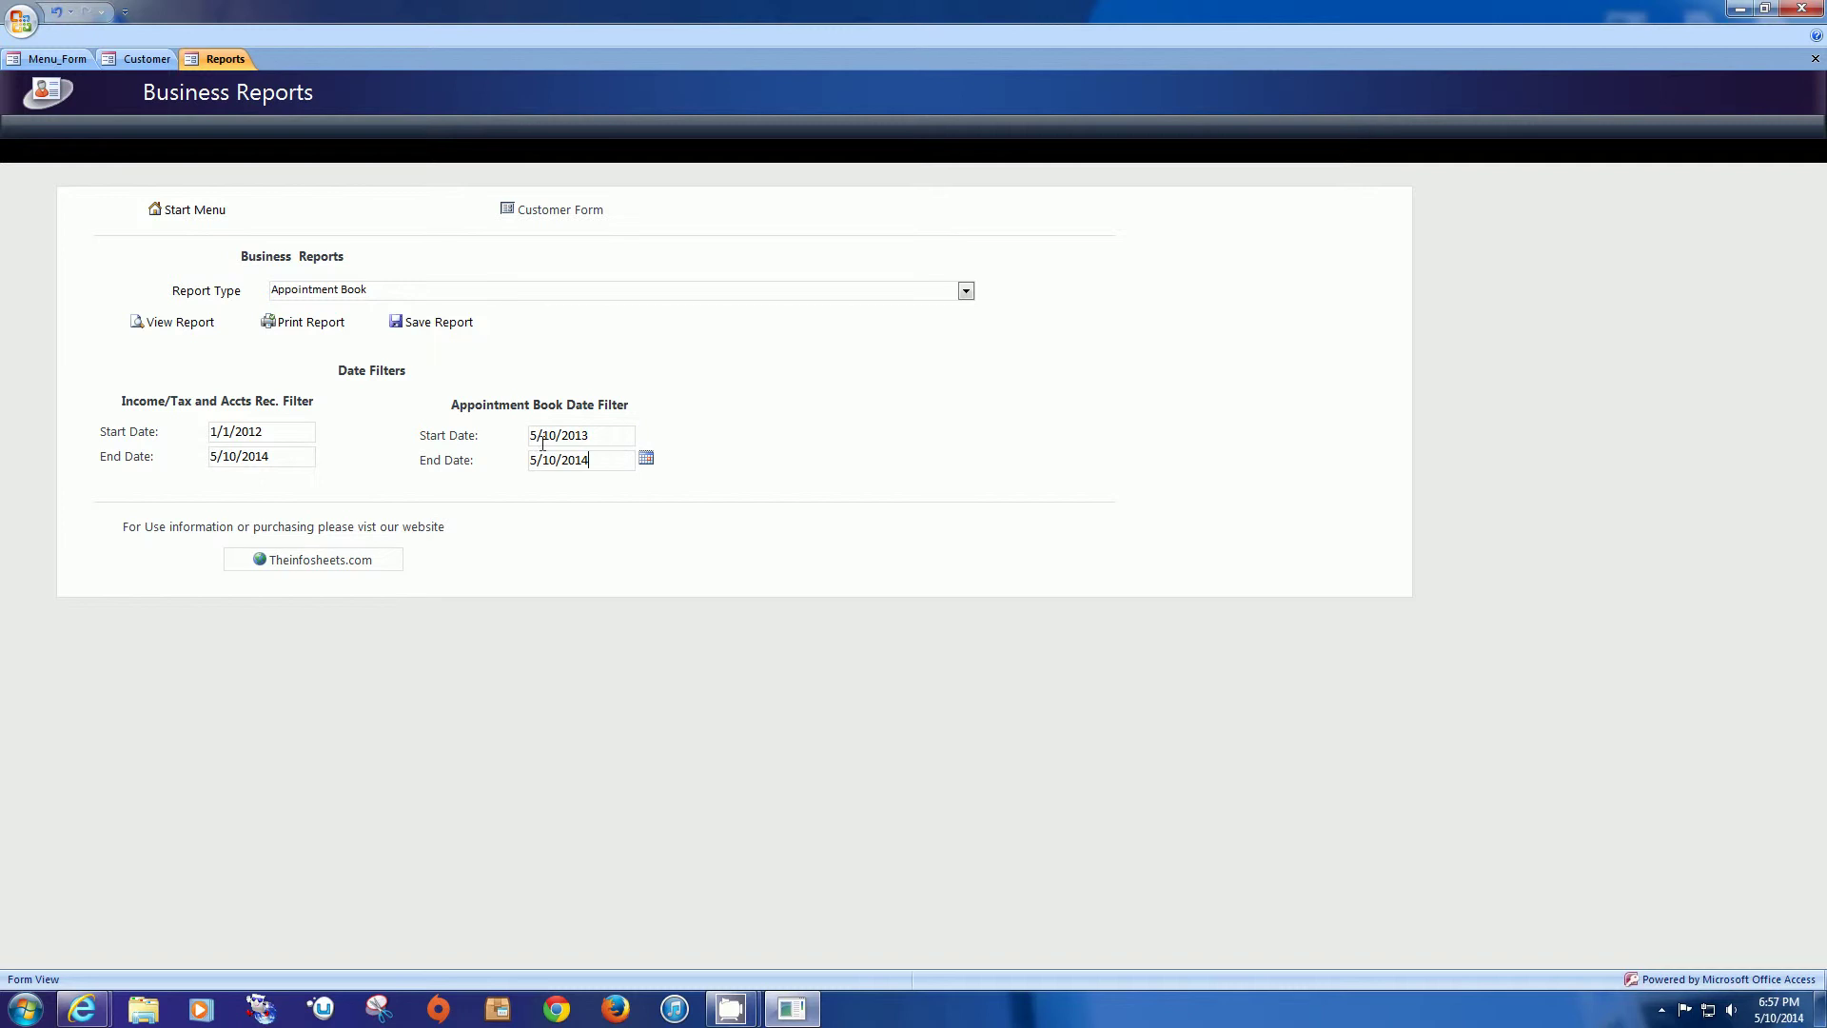
{"action": "left_click", "coordinate": [202, 328]}
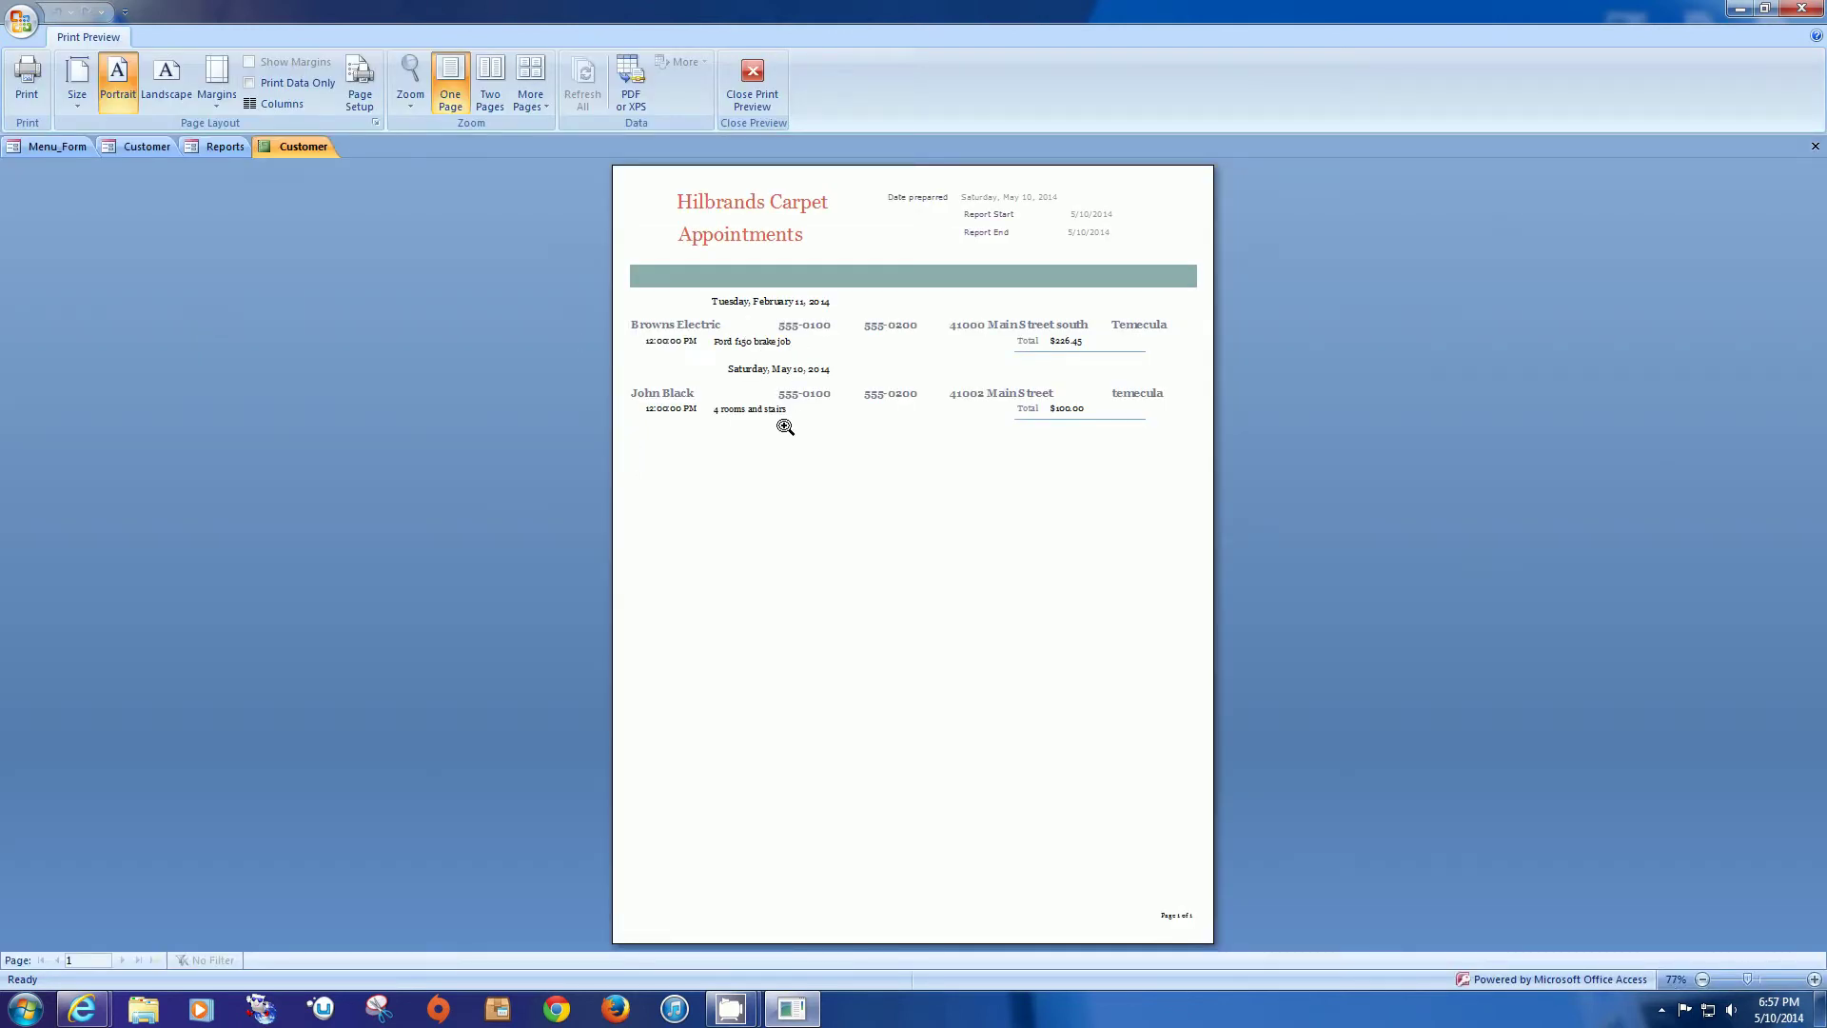
{"action": "left_click", "coordinate": [765, 103]}
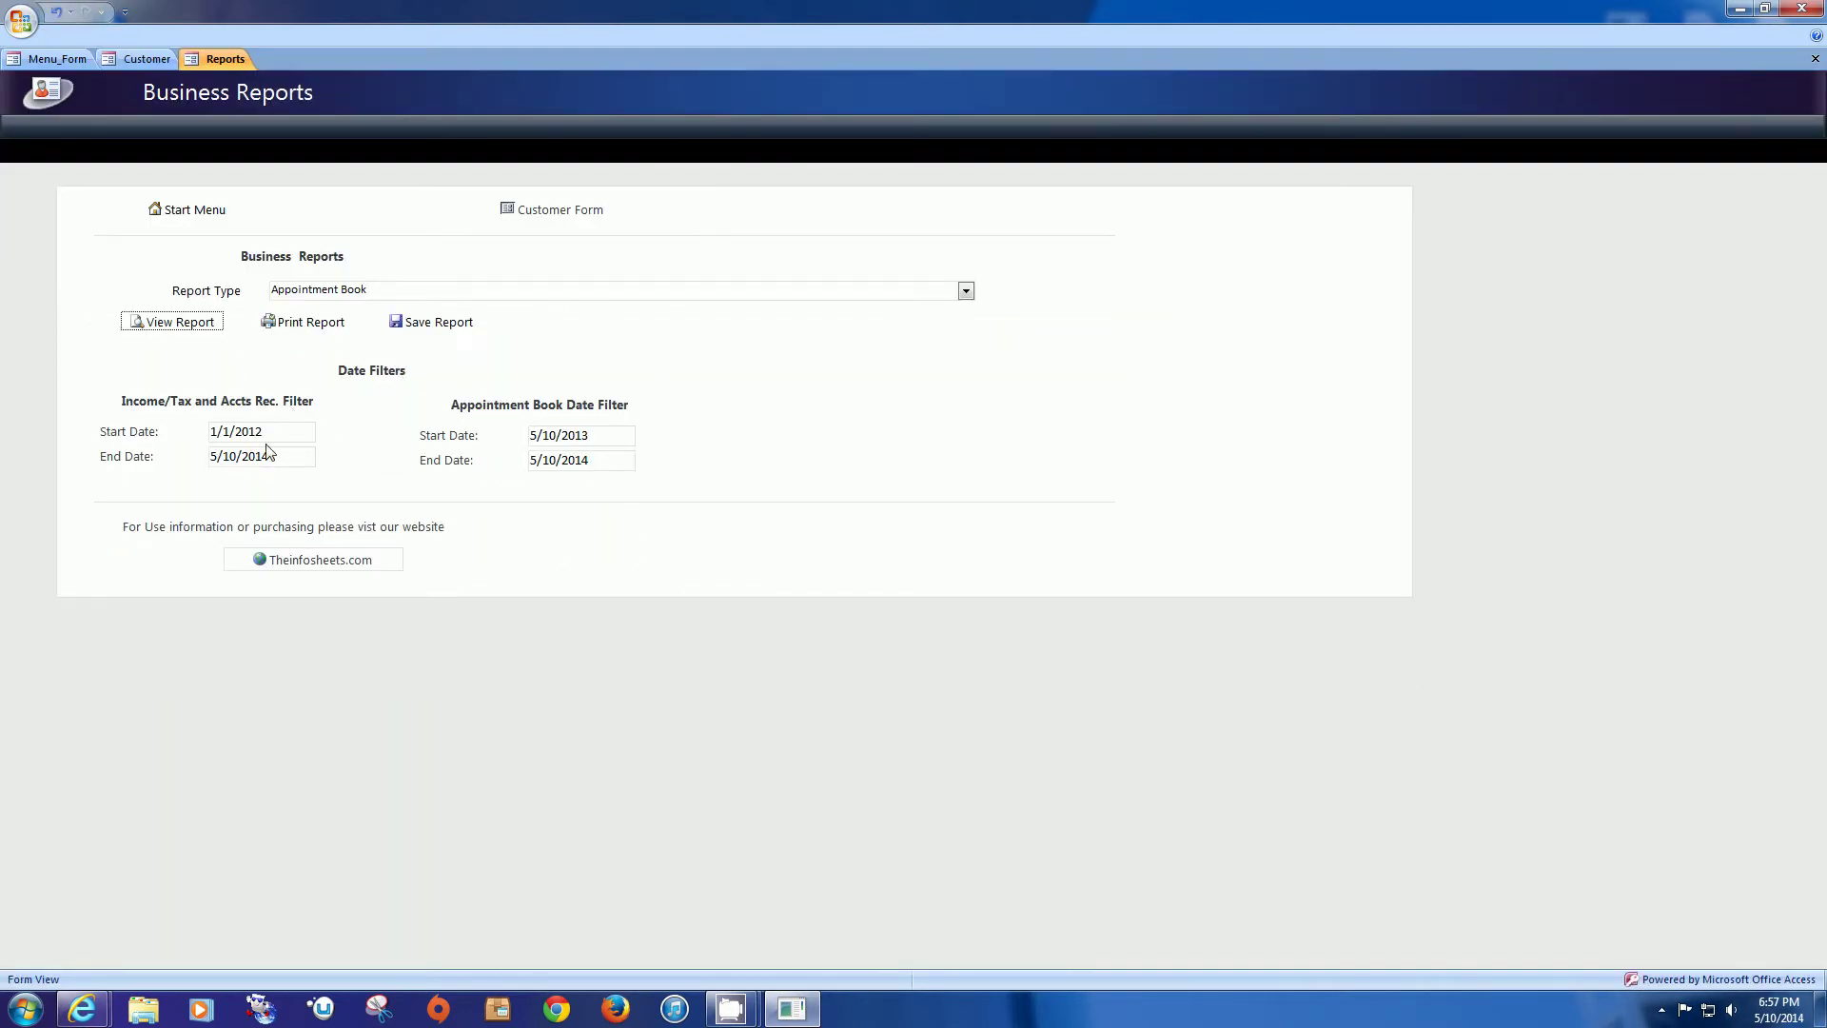
Step: Preview the Accounts Receivable report and close it
{"action": "left_click", "coordinate": [966, 290]}
{"action": "left_click", "coordinate": [934, 310]}
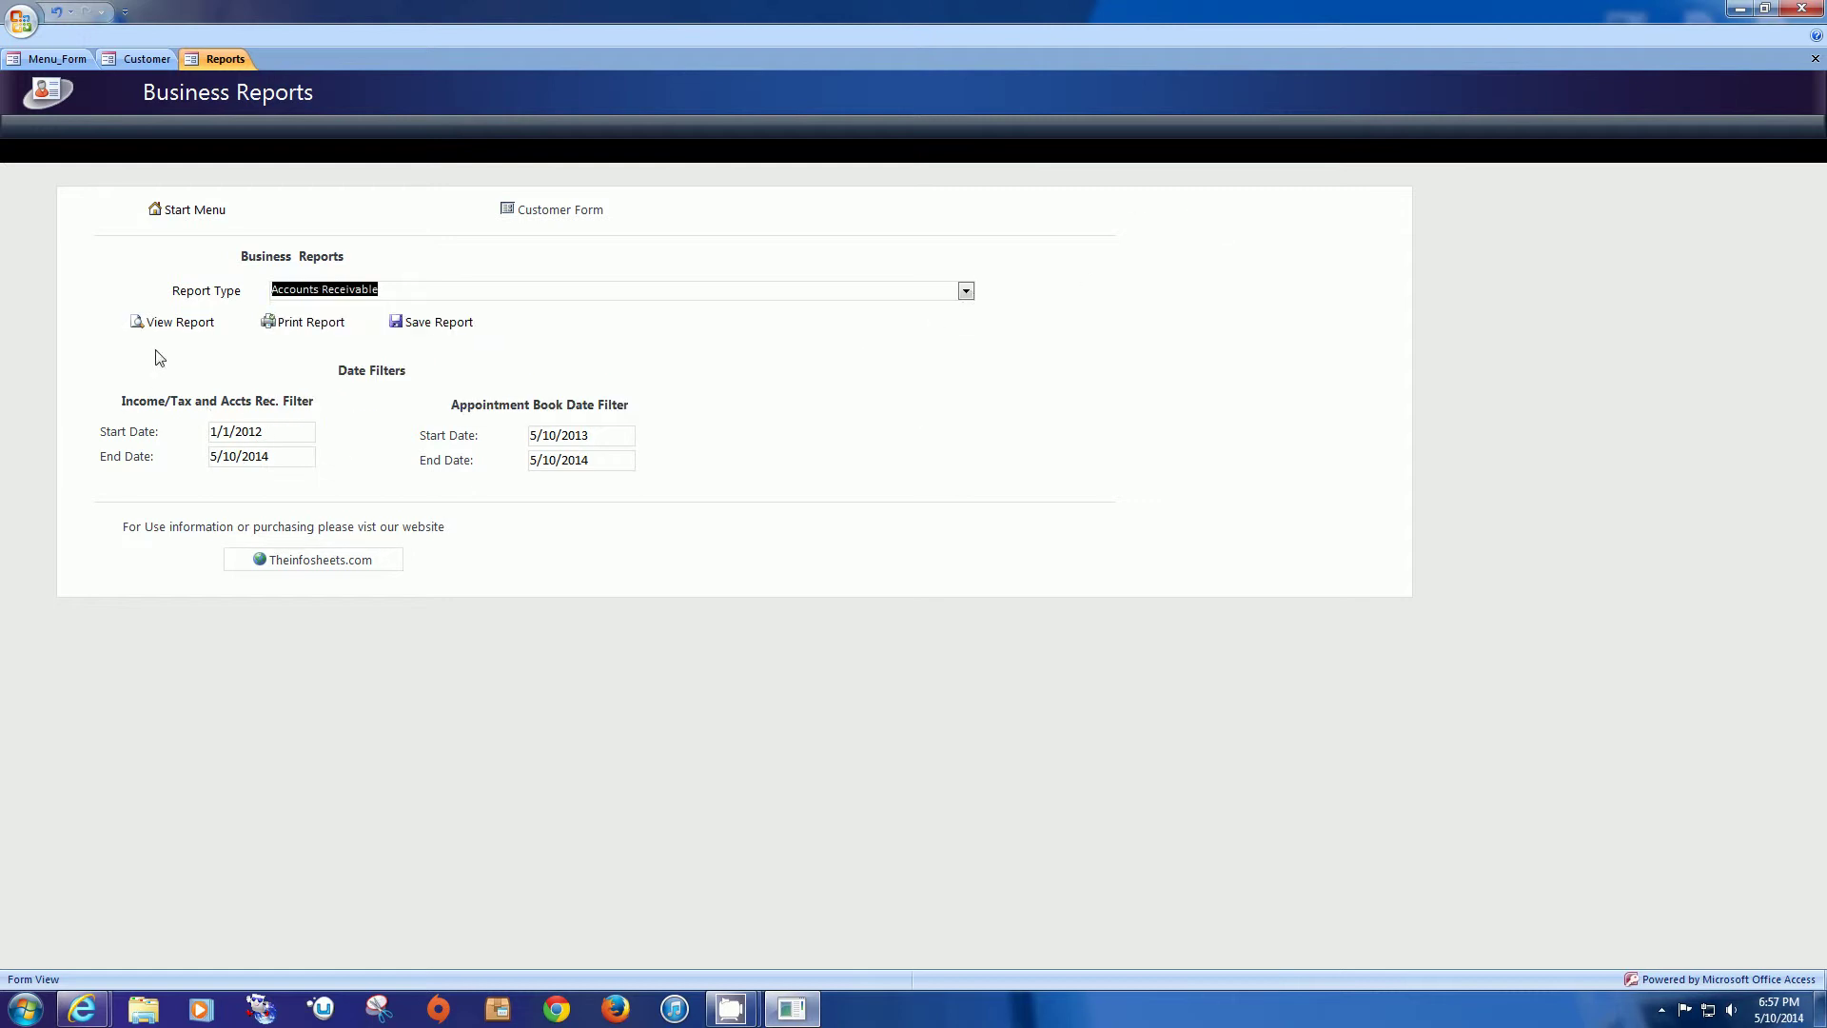
{"action": "left_click", "coordinate": [167, 324]}
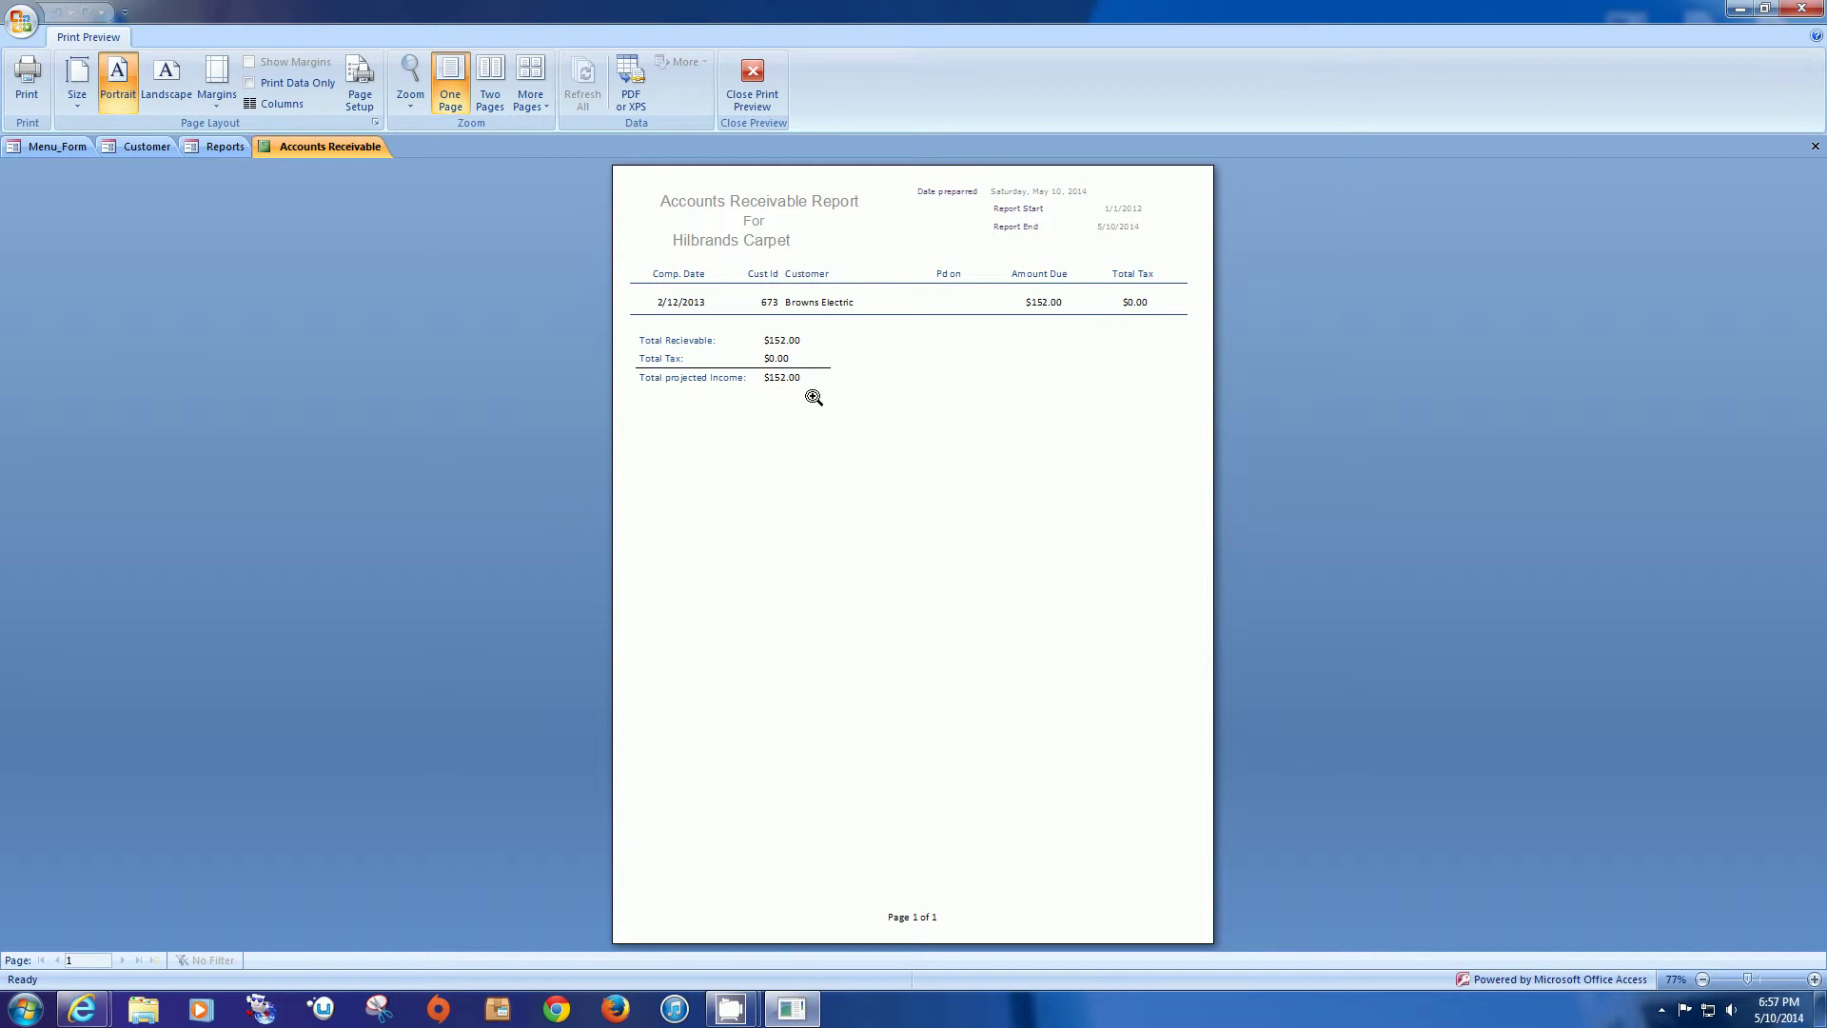
{"action": "left_click", "coordinate": [753, 59]}
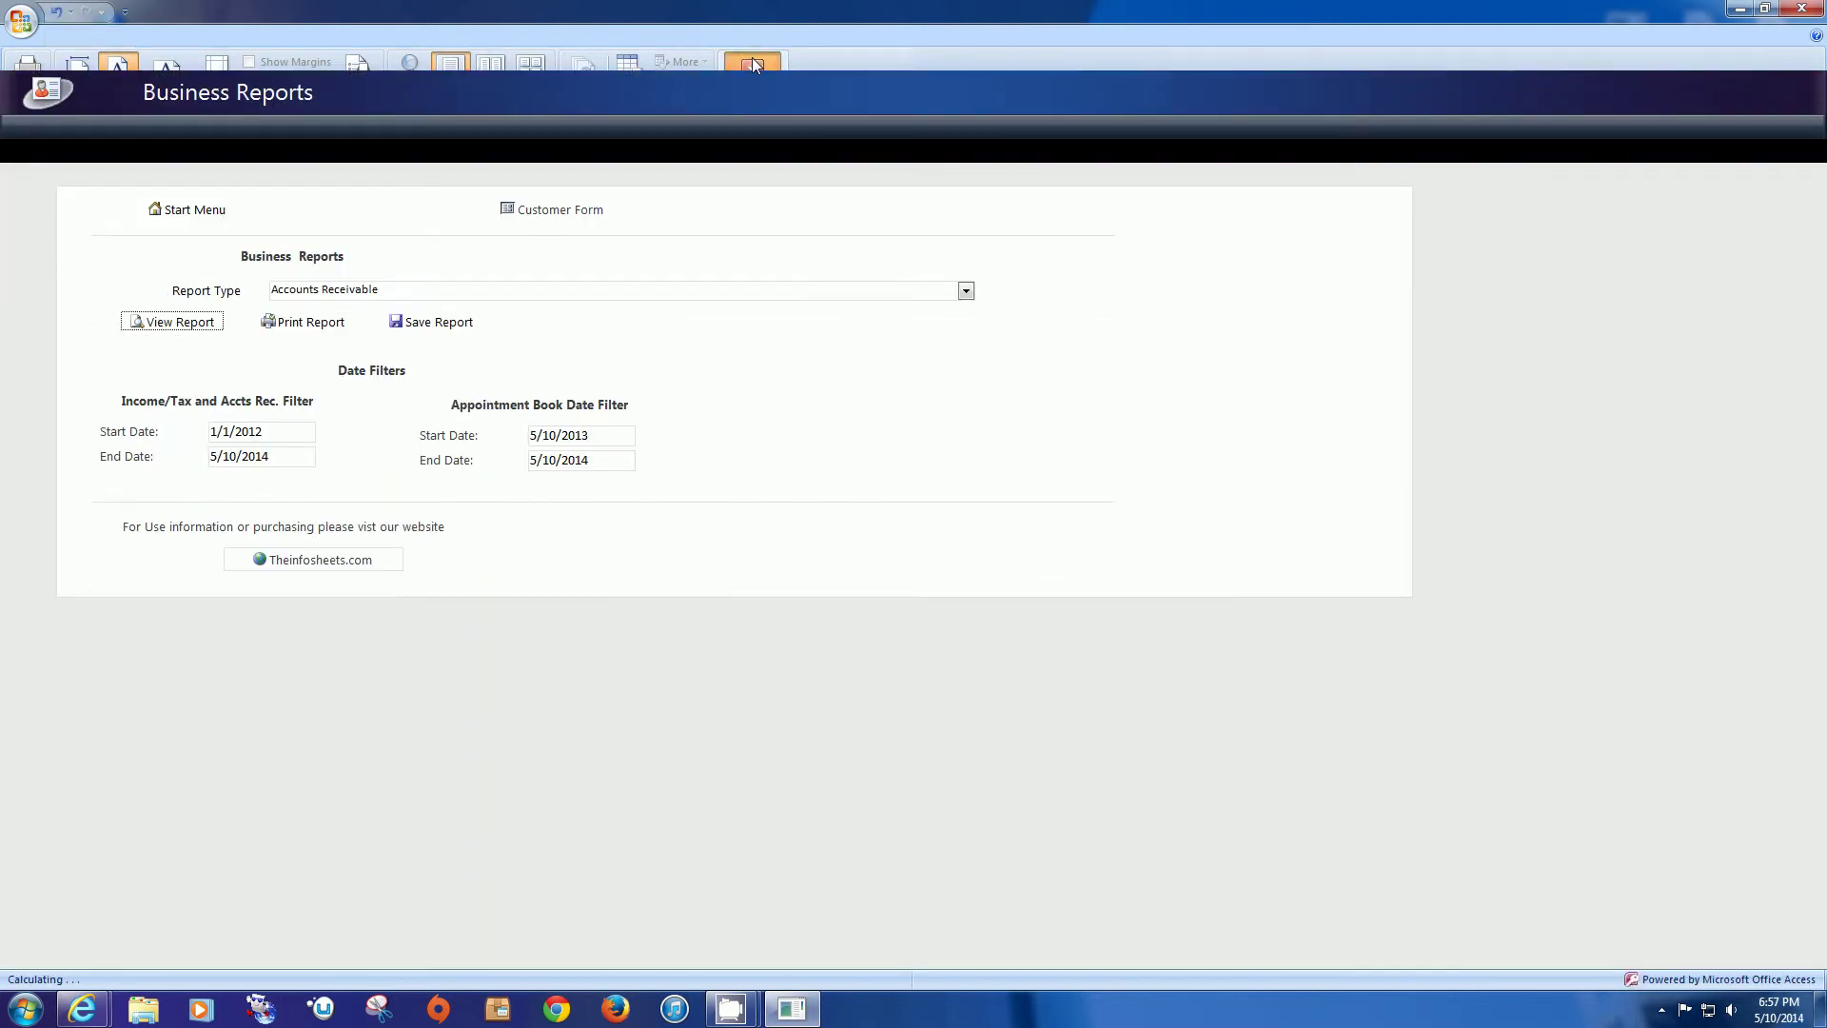
Step: Preview the Income and Sales Tax report and close it
{"action": "left_click", "coordinate": [966, 291]}
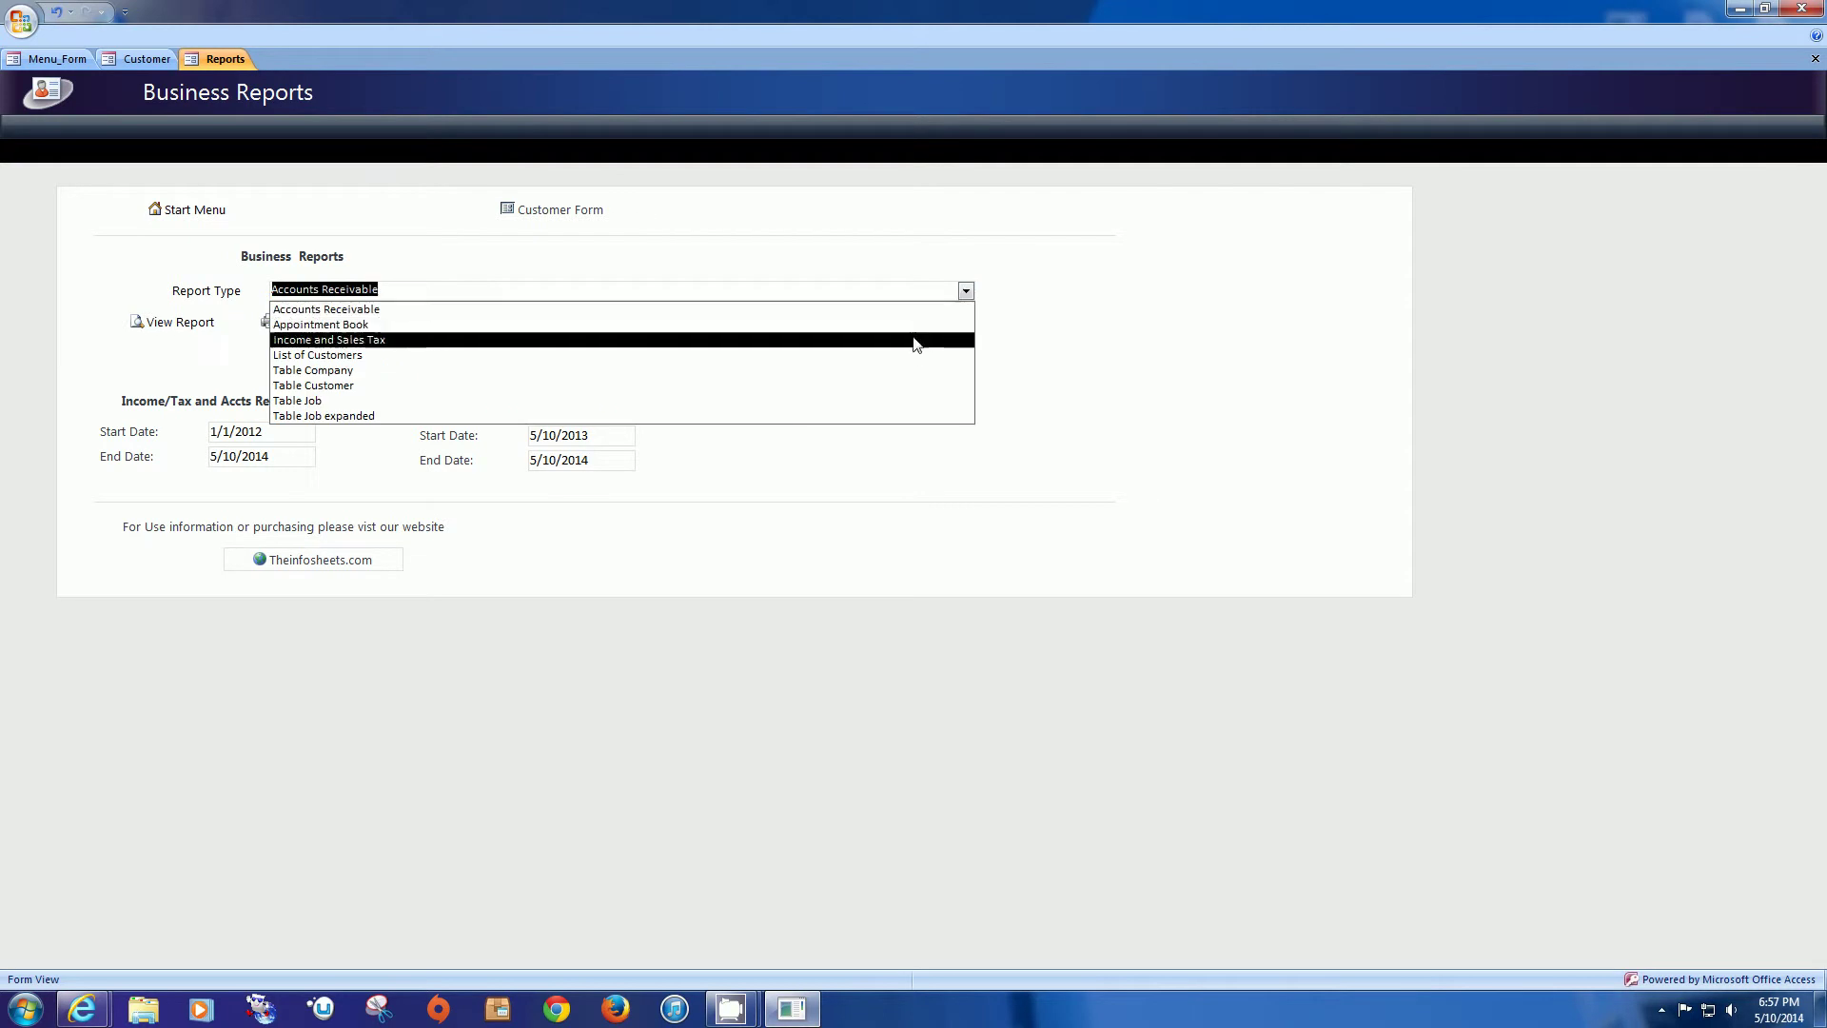
{"action": "left_click", "coordinate": [877, 343]}
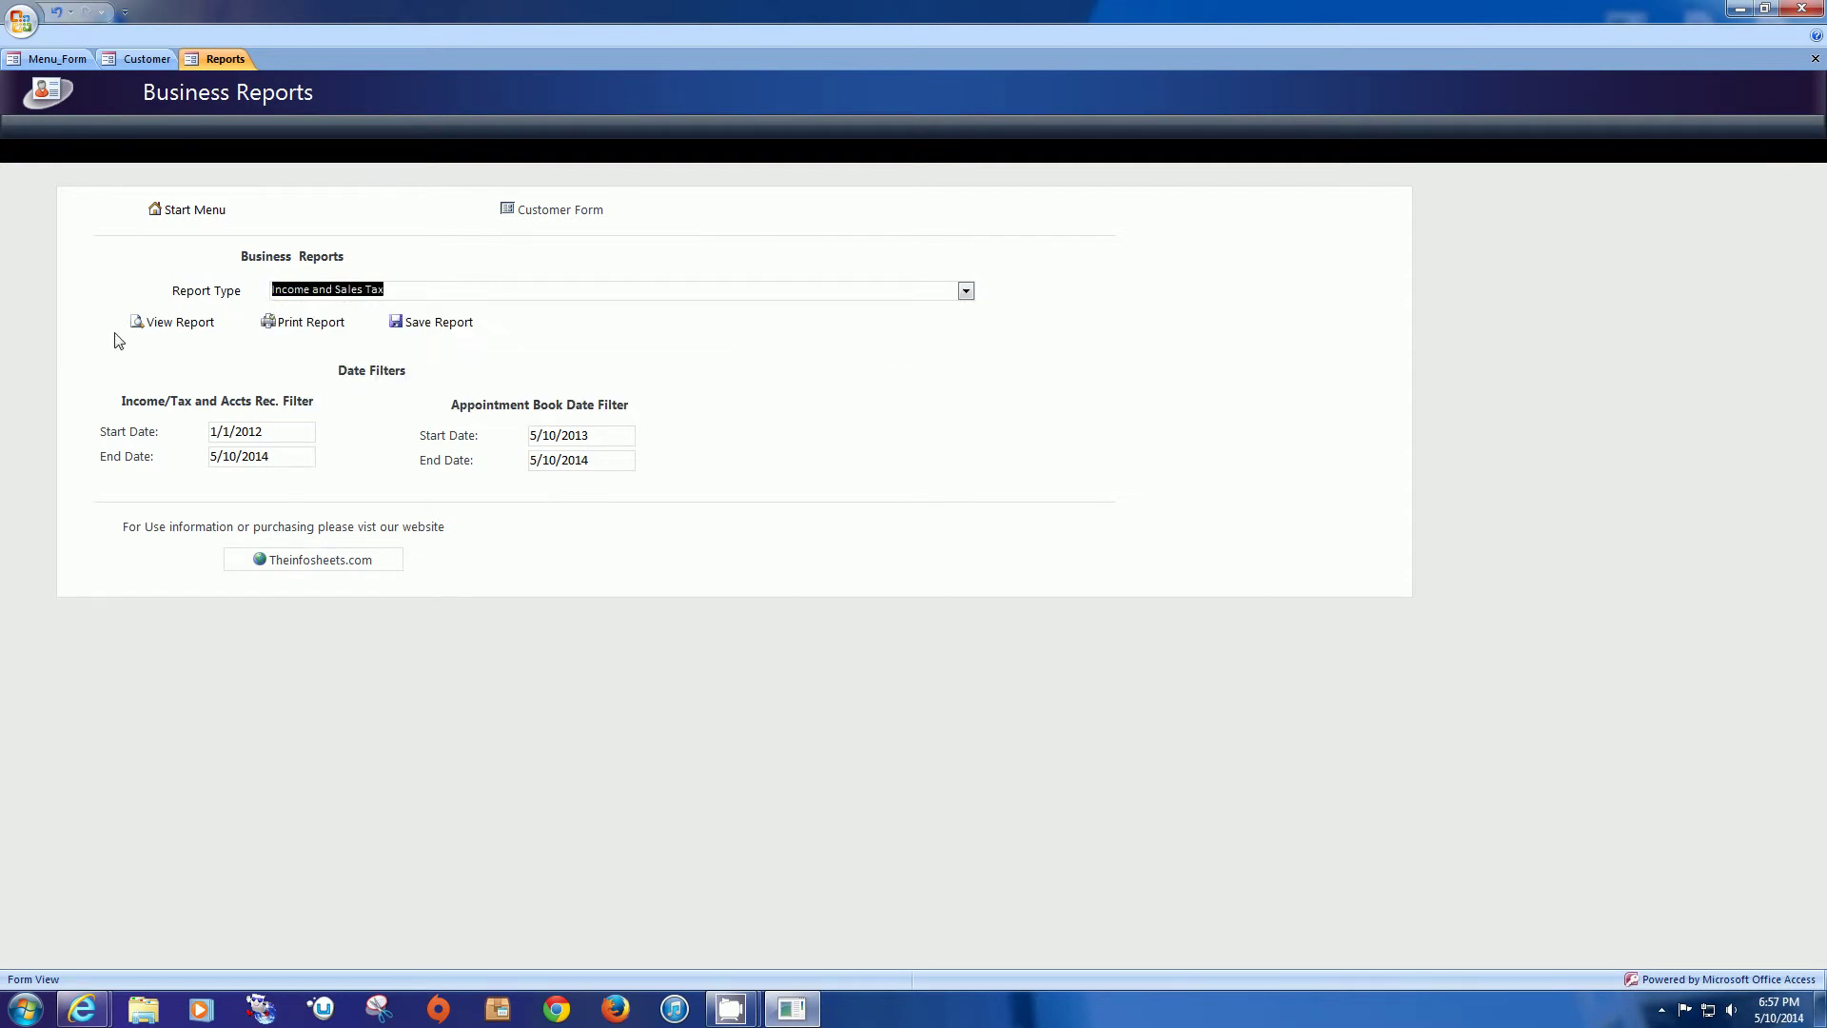
{"action": "left_click", "coordinate": [171, 322]}
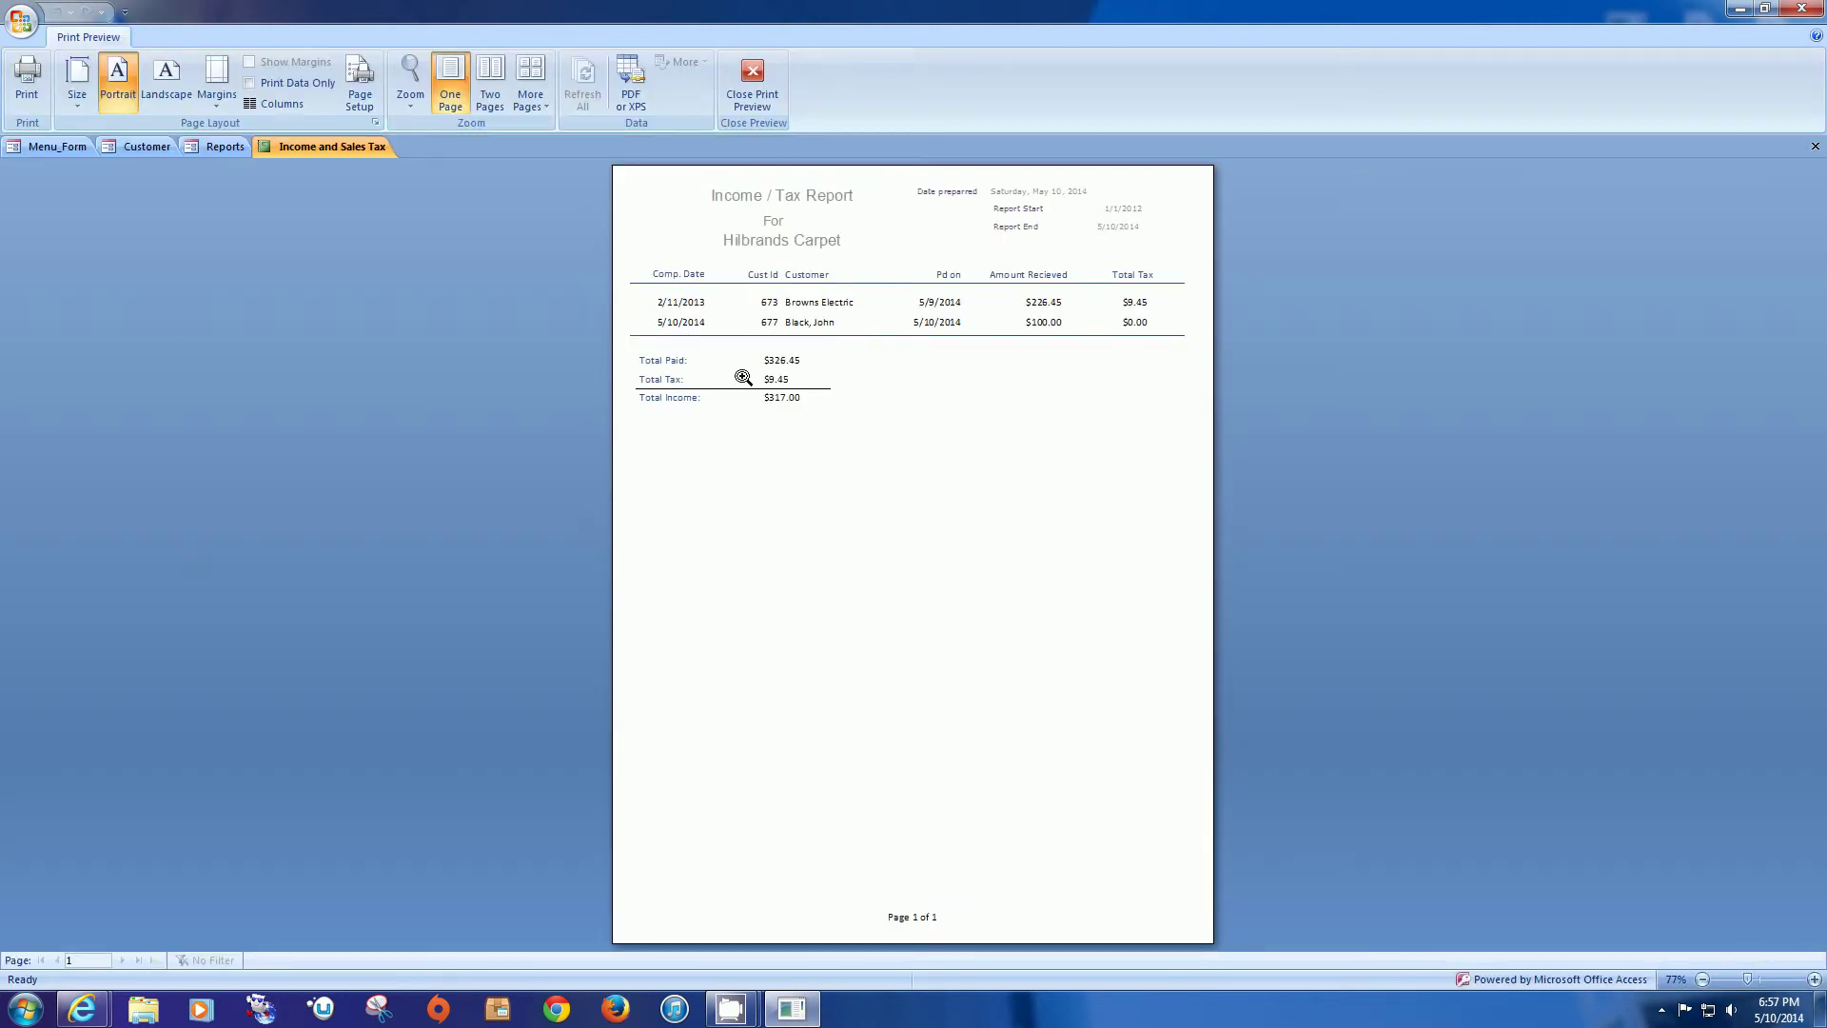
{"action": "left_click", "coordinate": [752, 83]}
Step: Start saving the report to a file, cancel the export, and dismiss the canceled message
{"action": "left_click", "coordinate": [447, 324]}
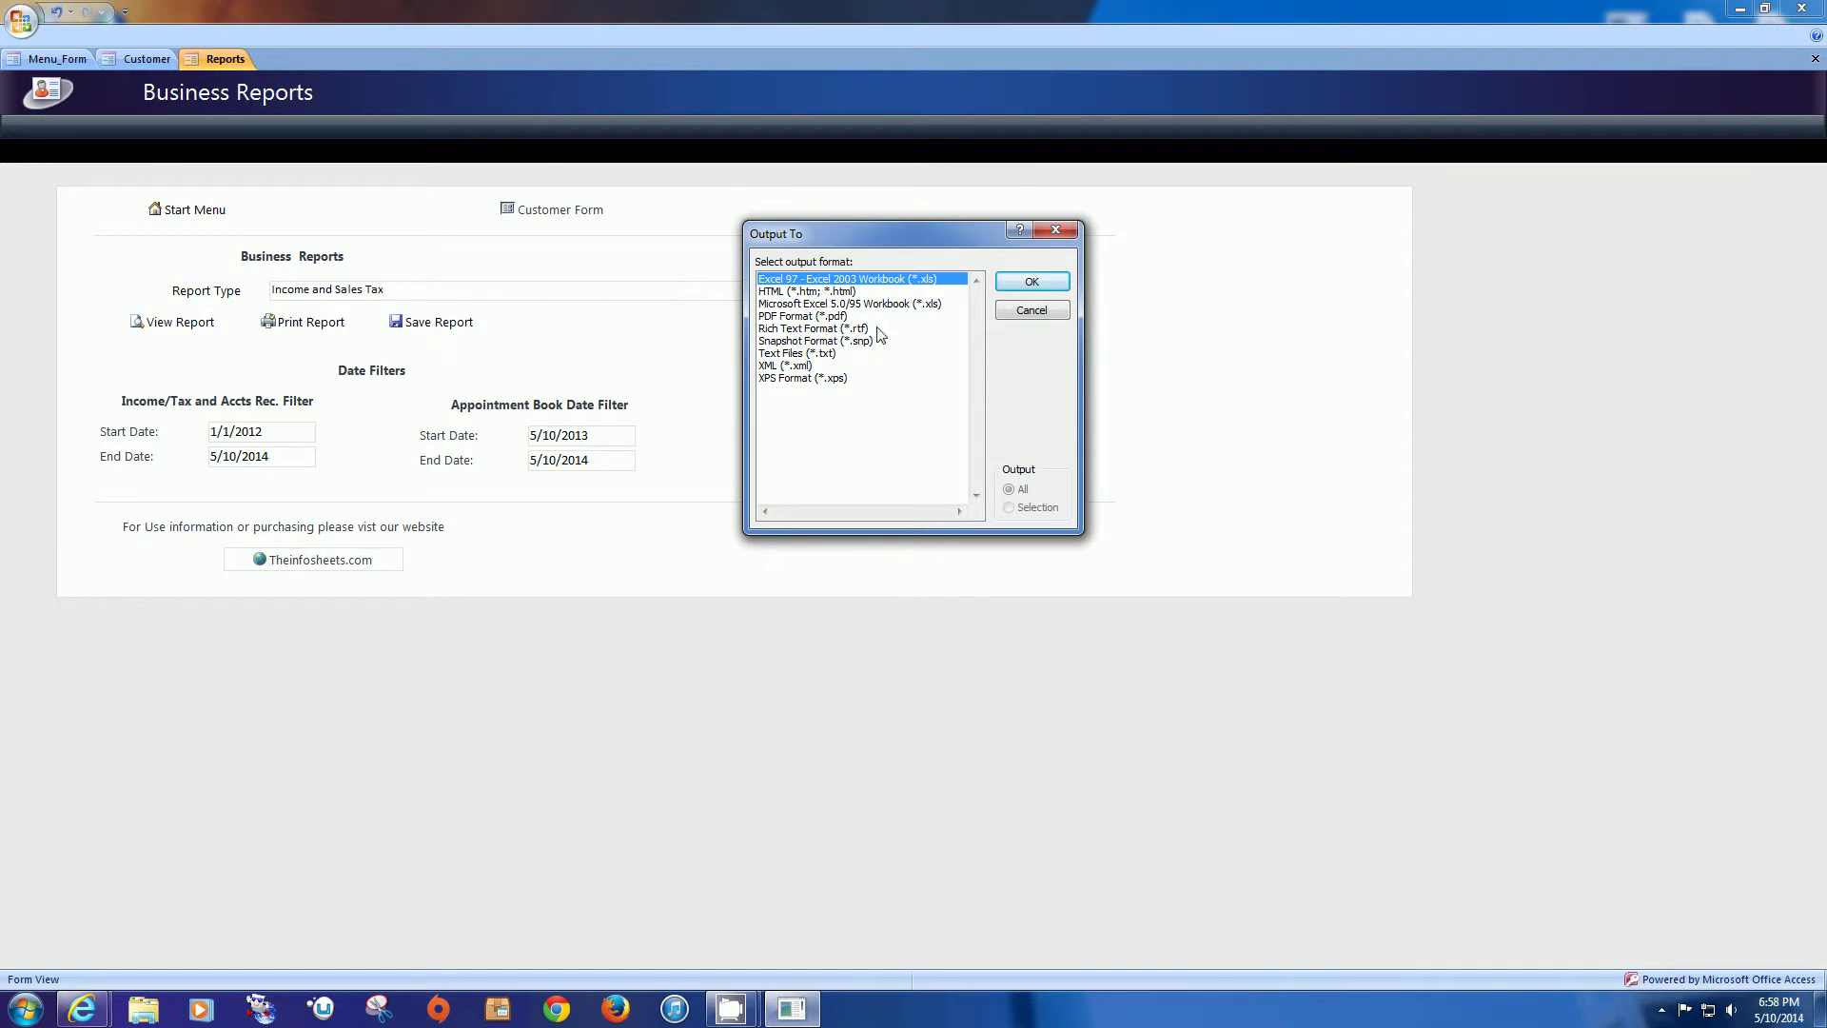
{"action": "left_click", "coordinate": [1031, 314]}
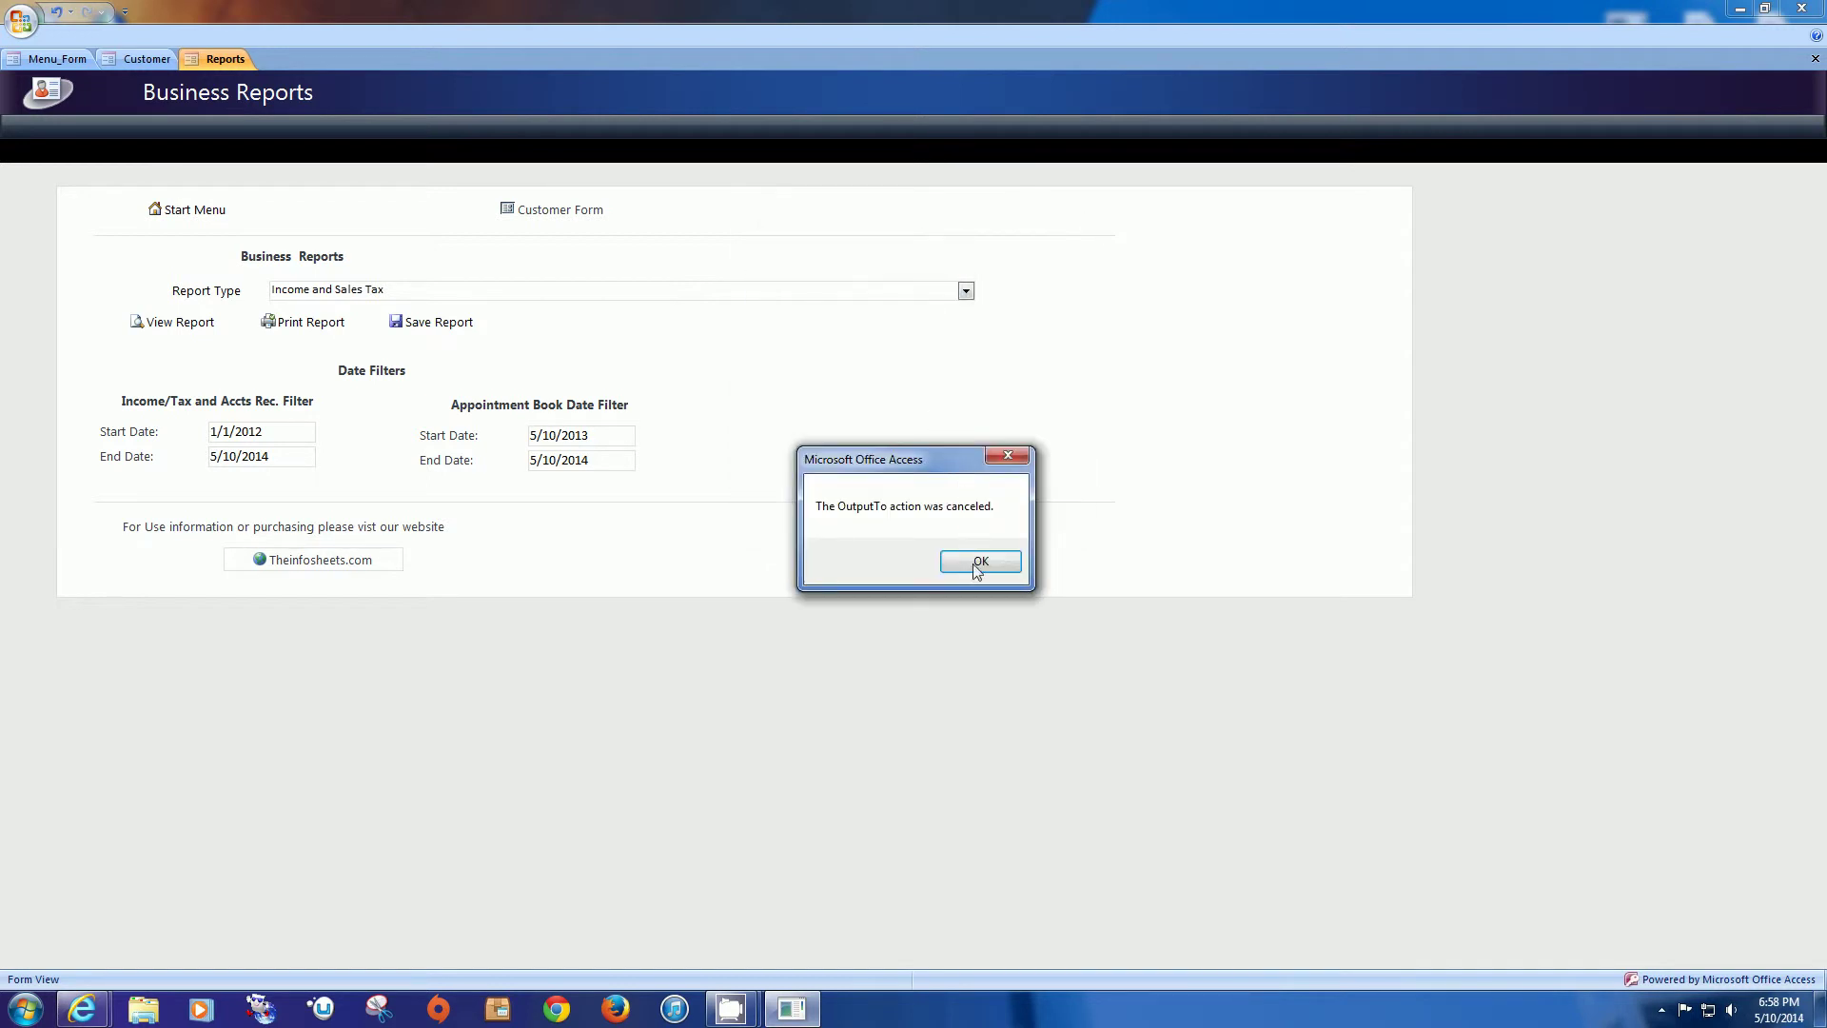
{"action": "left_click", "coordinate": [975, 562]}
{"action": "left_click", "coordinate": [965, 291]}
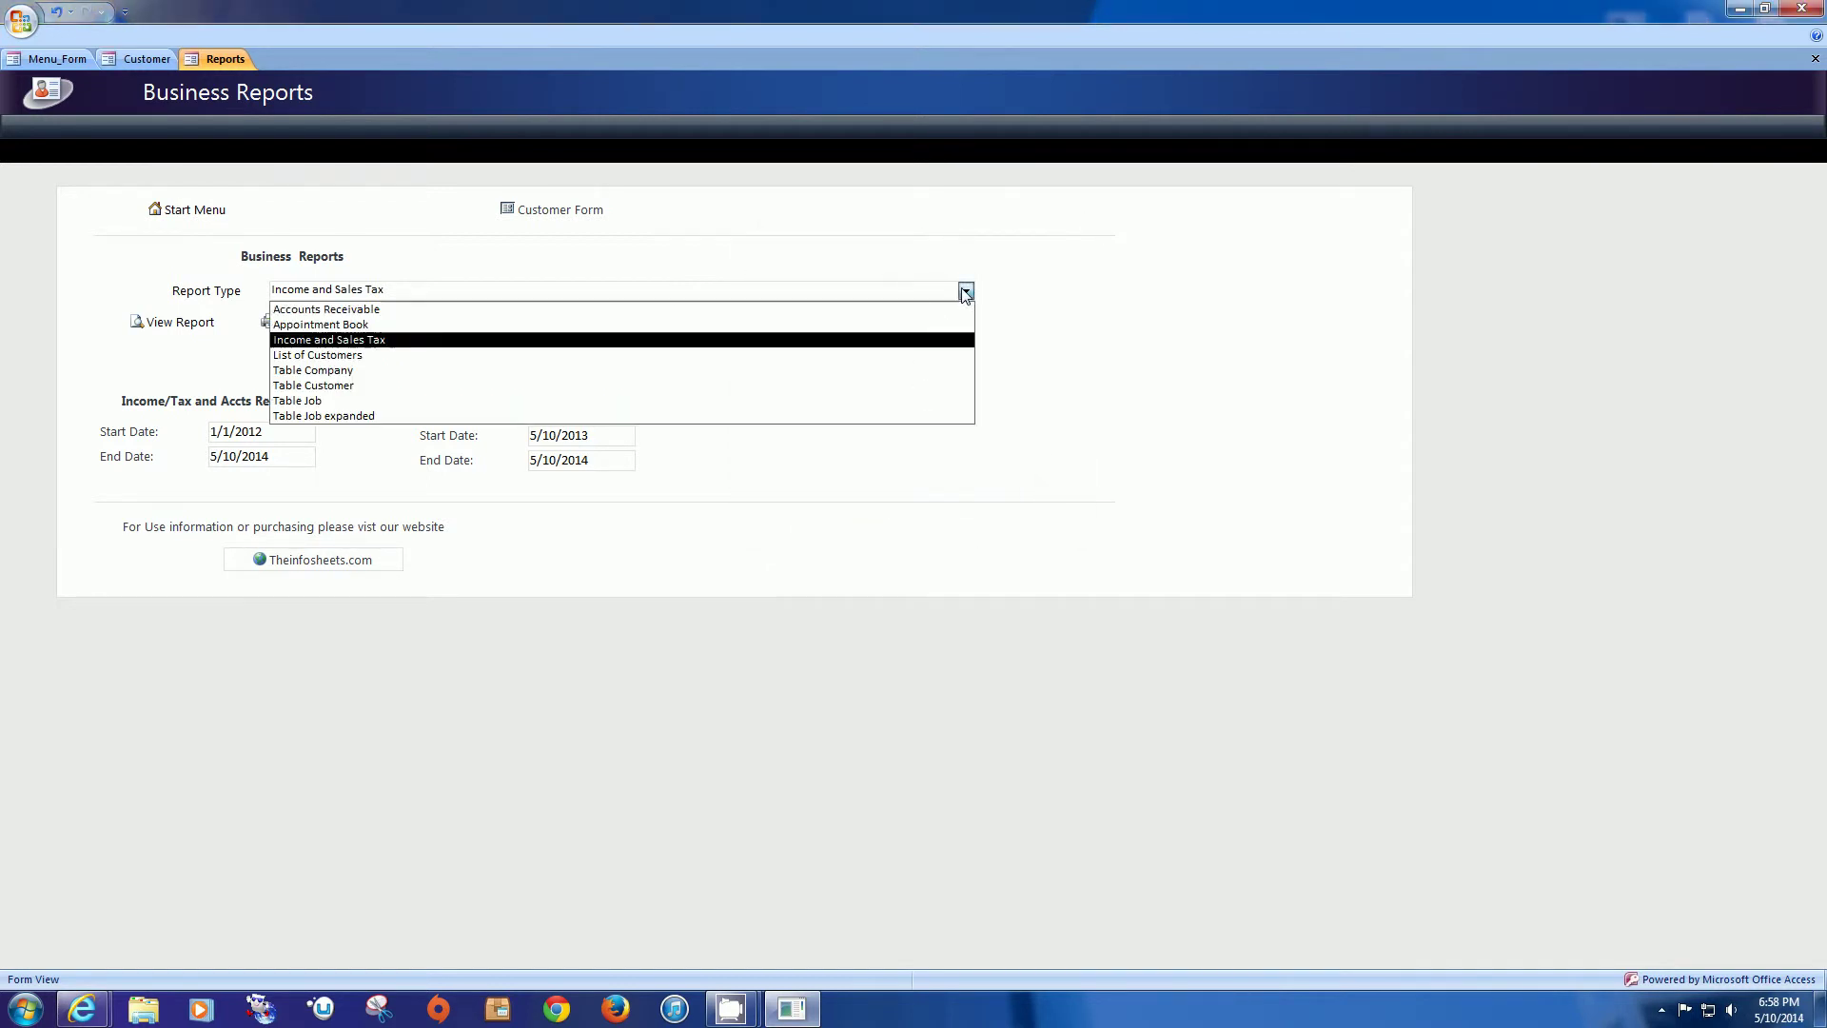
{"action": "left_click", "coordinate": [922, 355]}
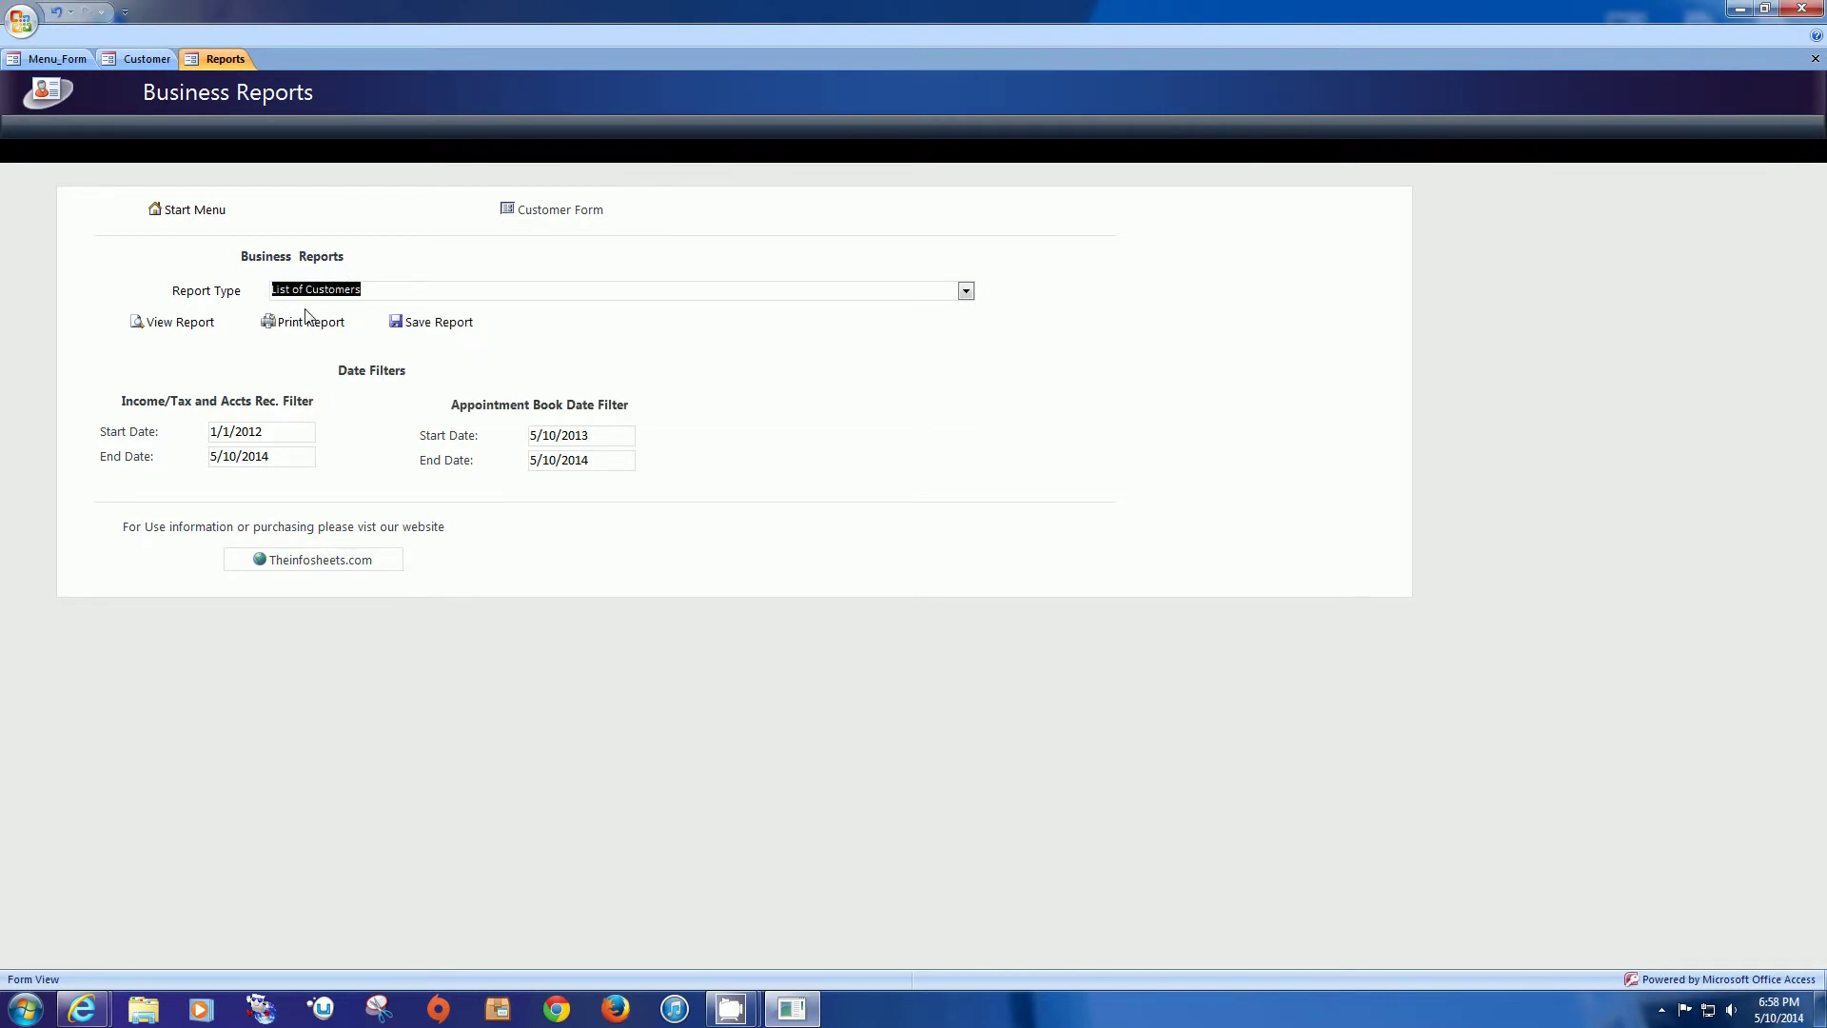
{"action": "left_click", "coordinate": [189, 324]}
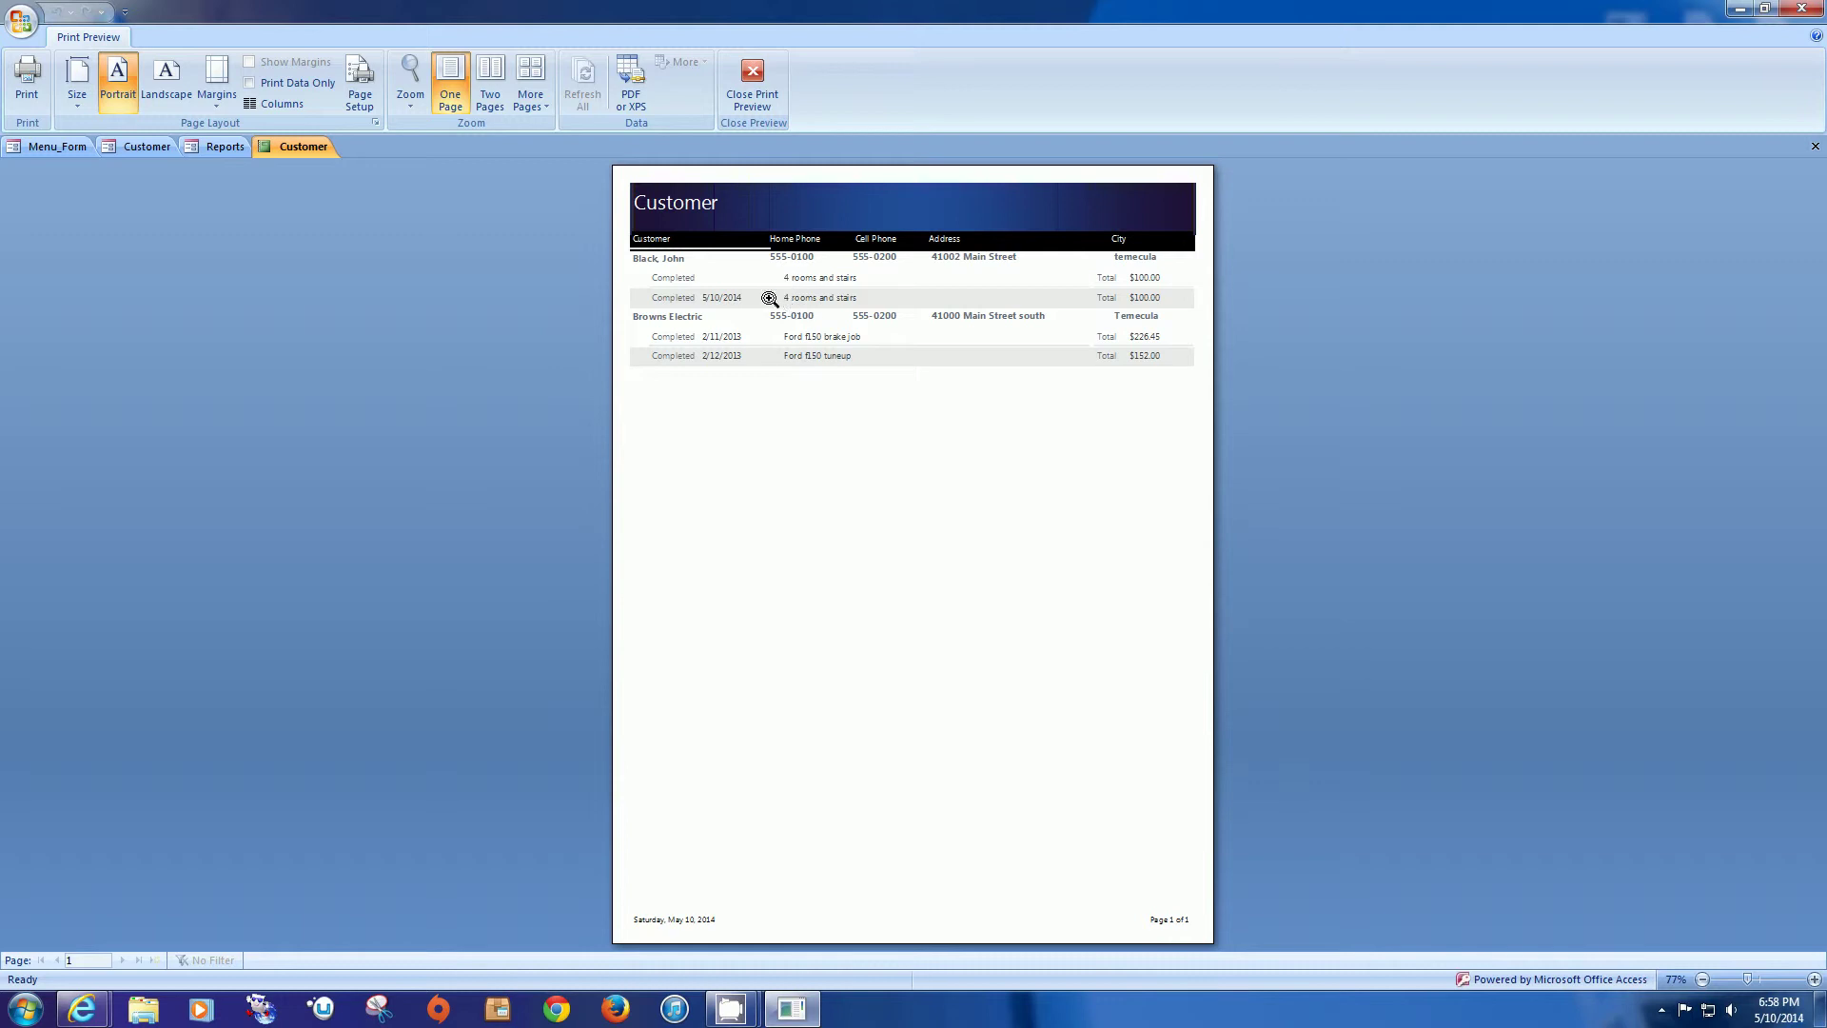
{"action": "left_click", "coordinate": [760, 89]}
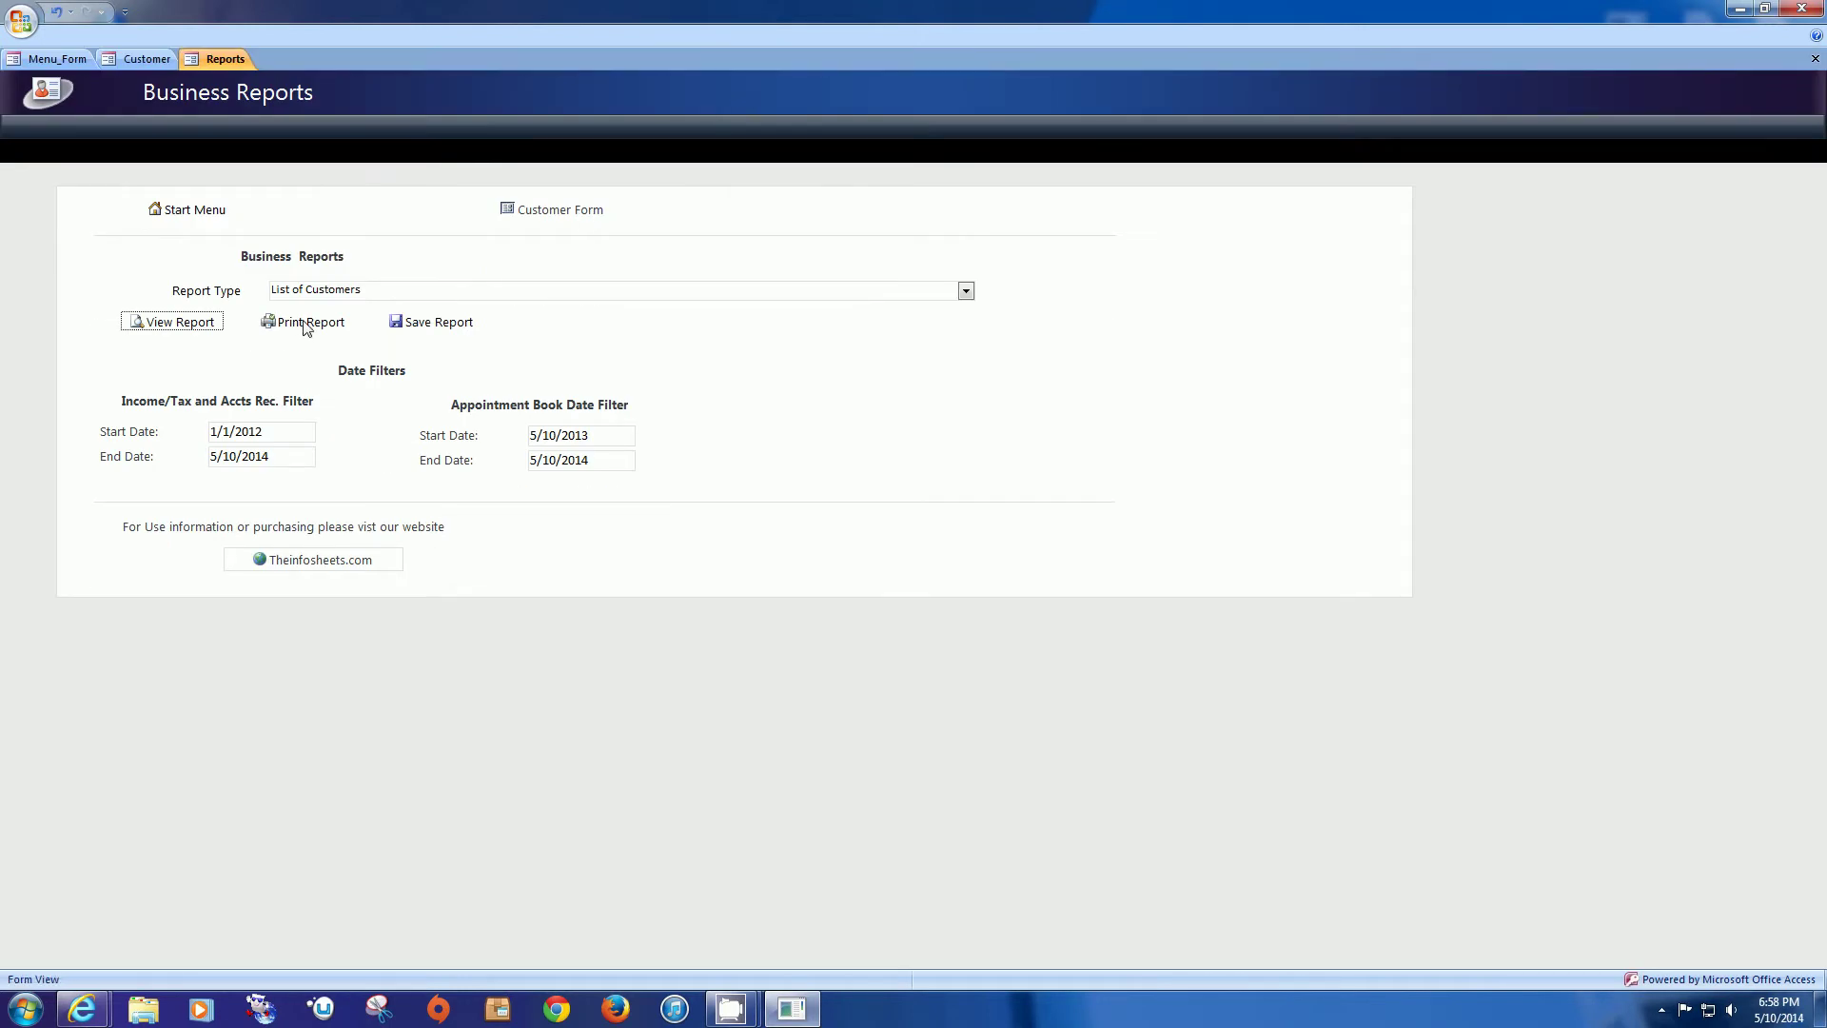
{"action": "left_click", "coordinate": [424, 329]}
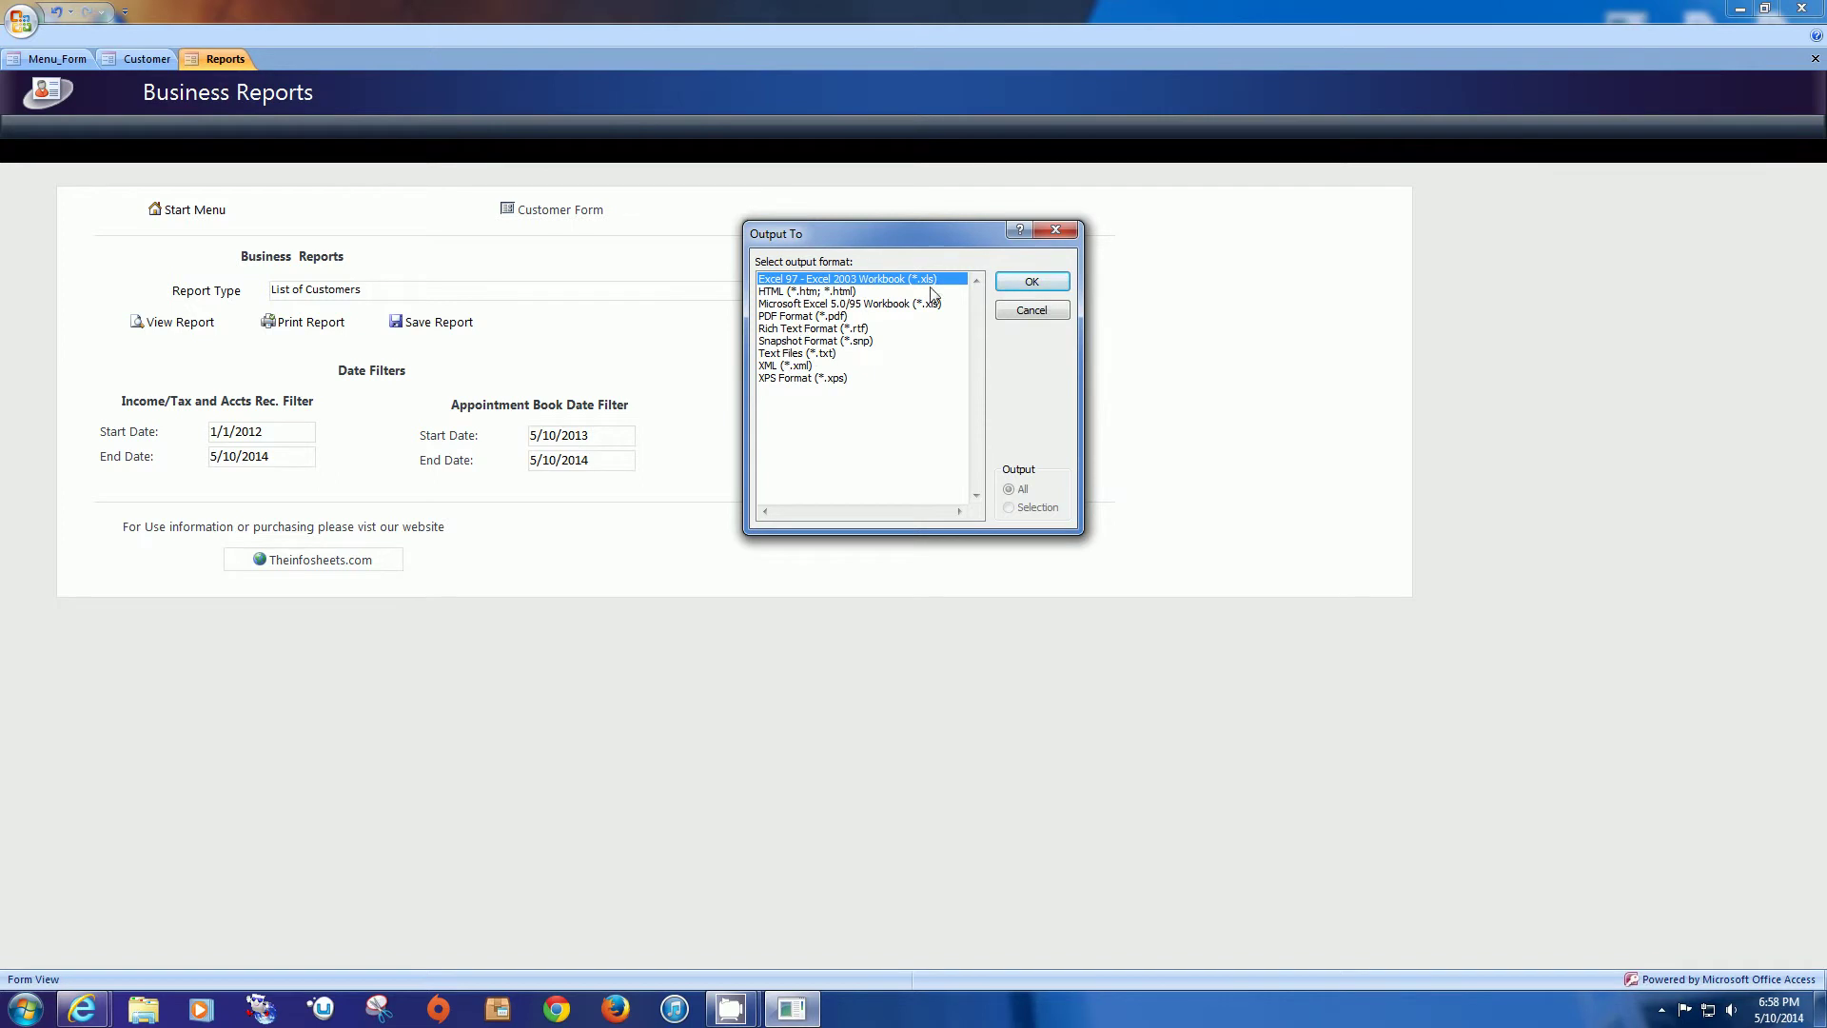
{"action": "left_click", "coordinate": [1025, 312]}
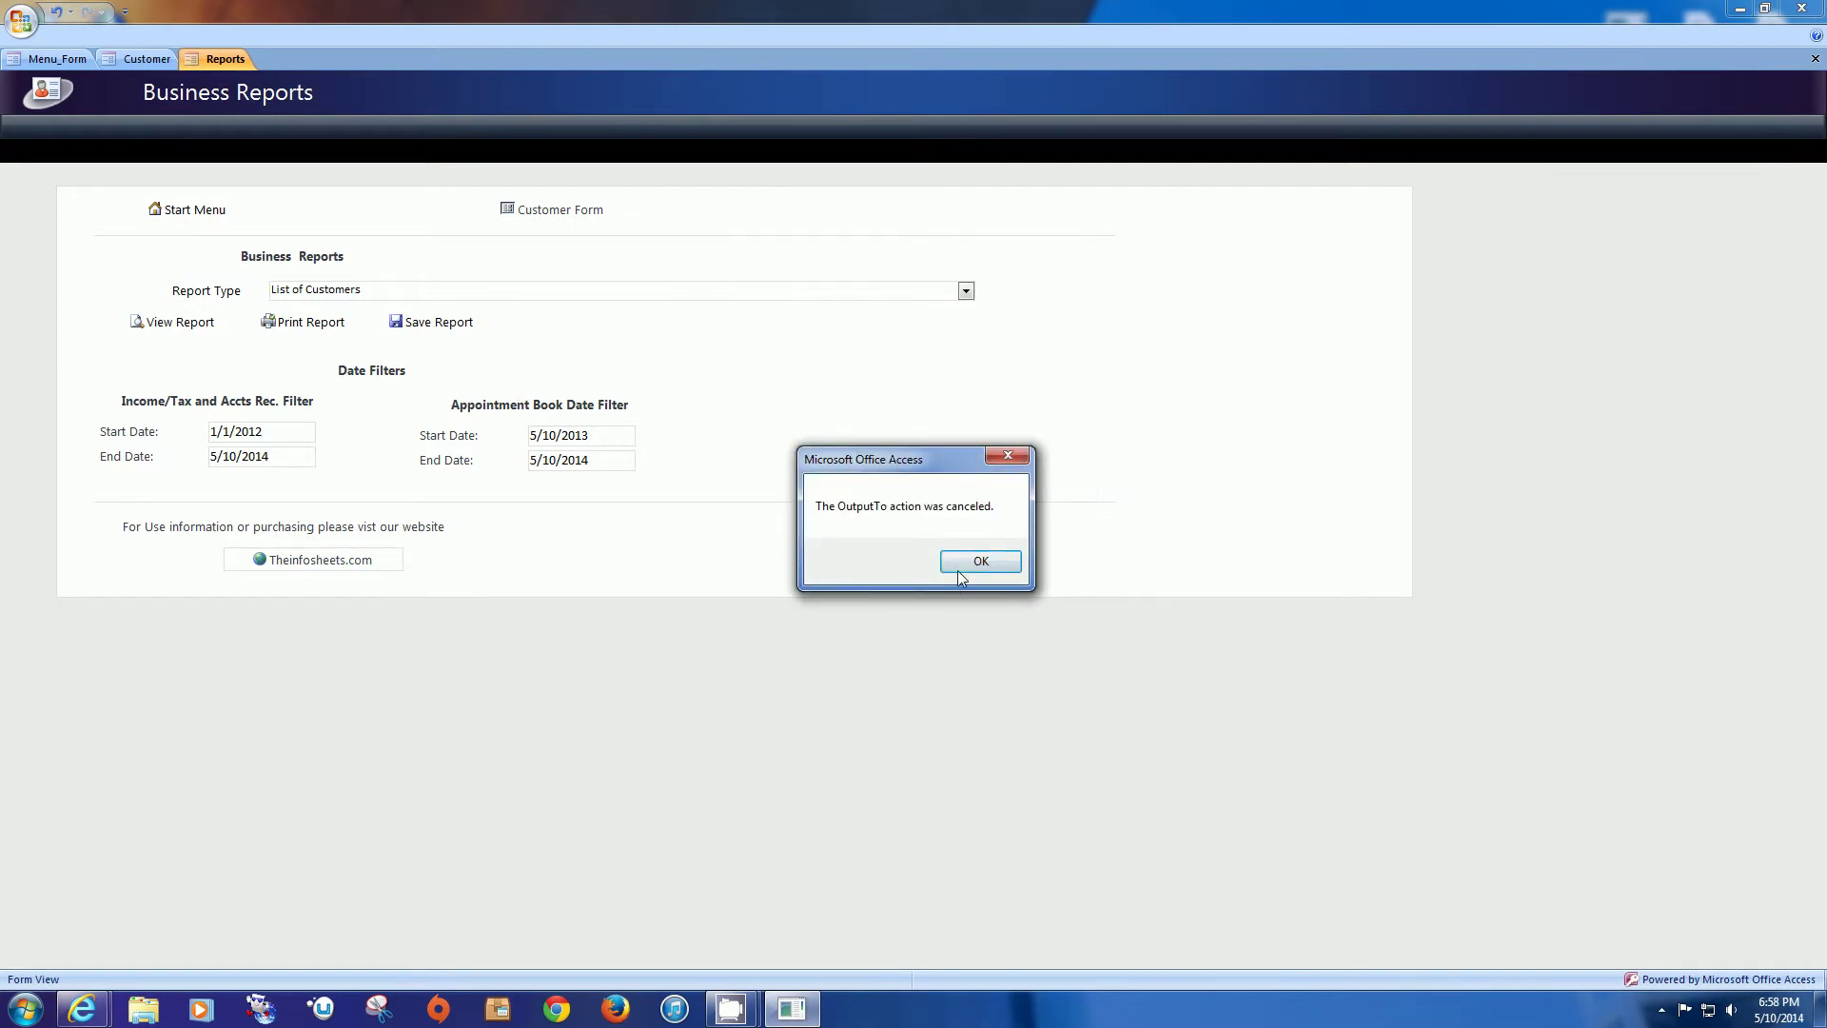
{"action": "left_click", "coordinate": [972, 558]}
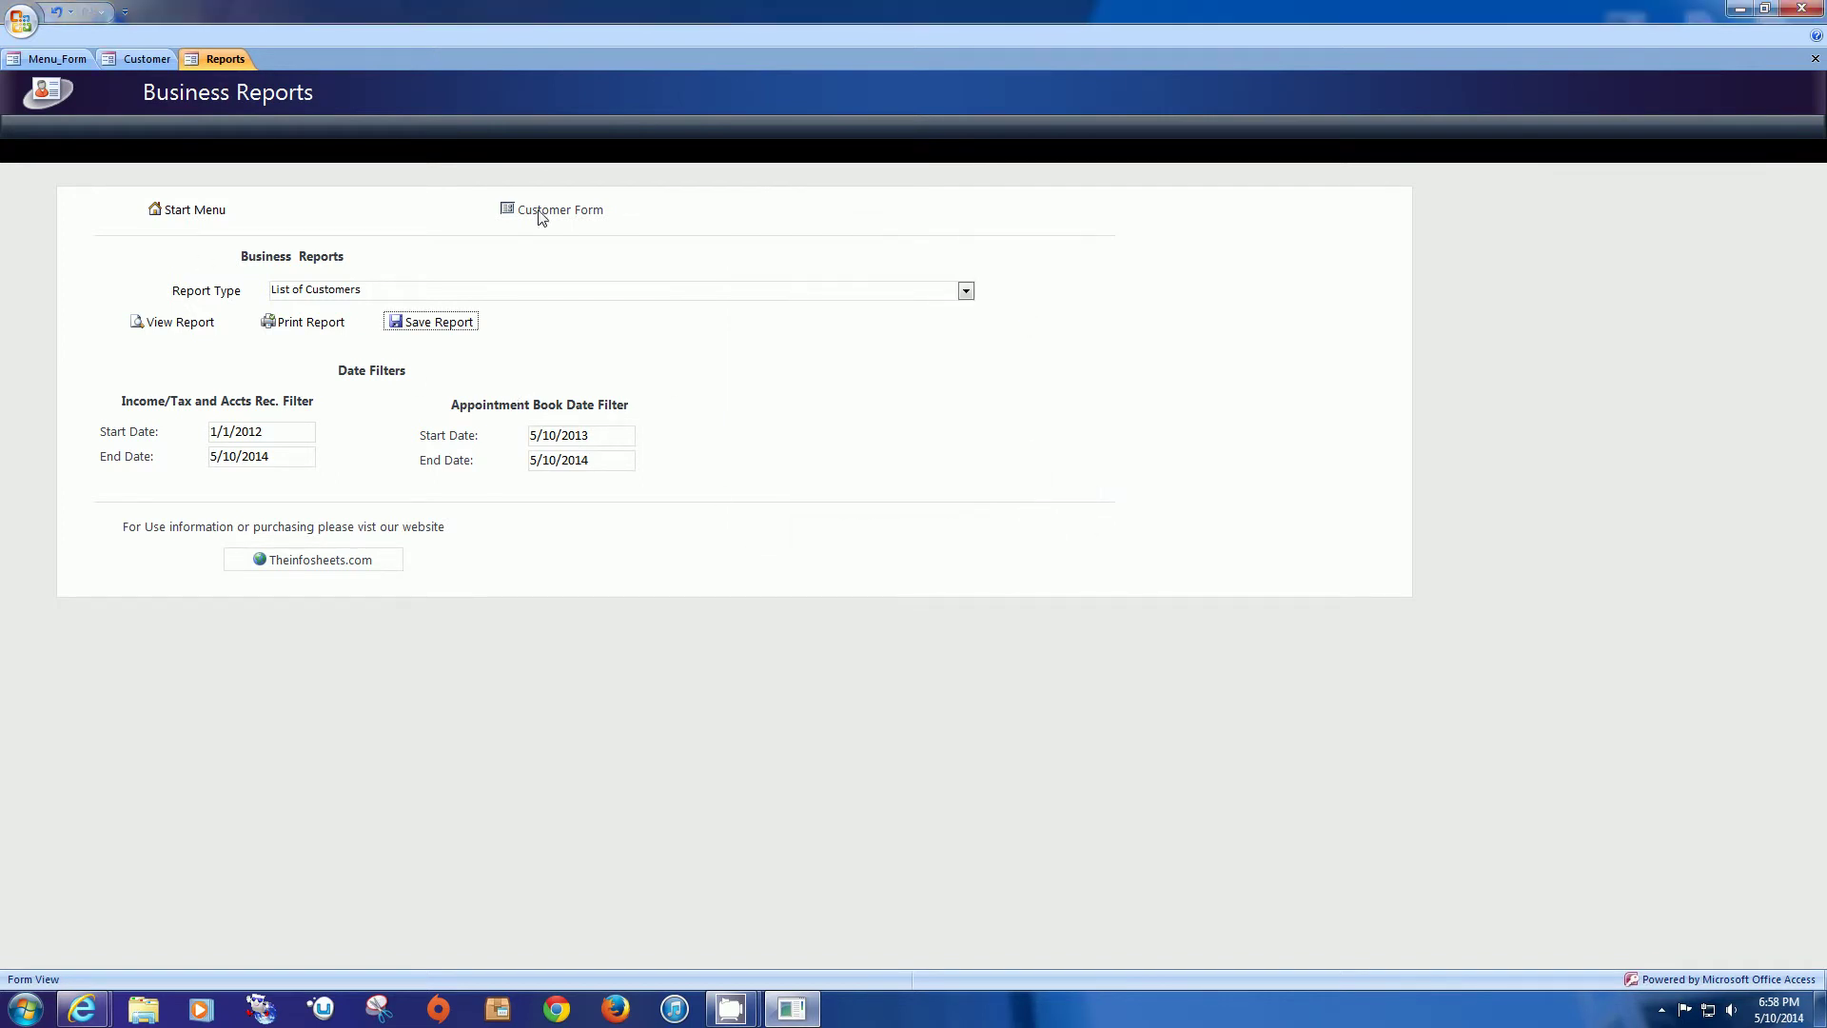
Step: Select Table Company, cancel its export, then preview the report and close it
{"action": "left_click", "coordinate": [965, 293]}
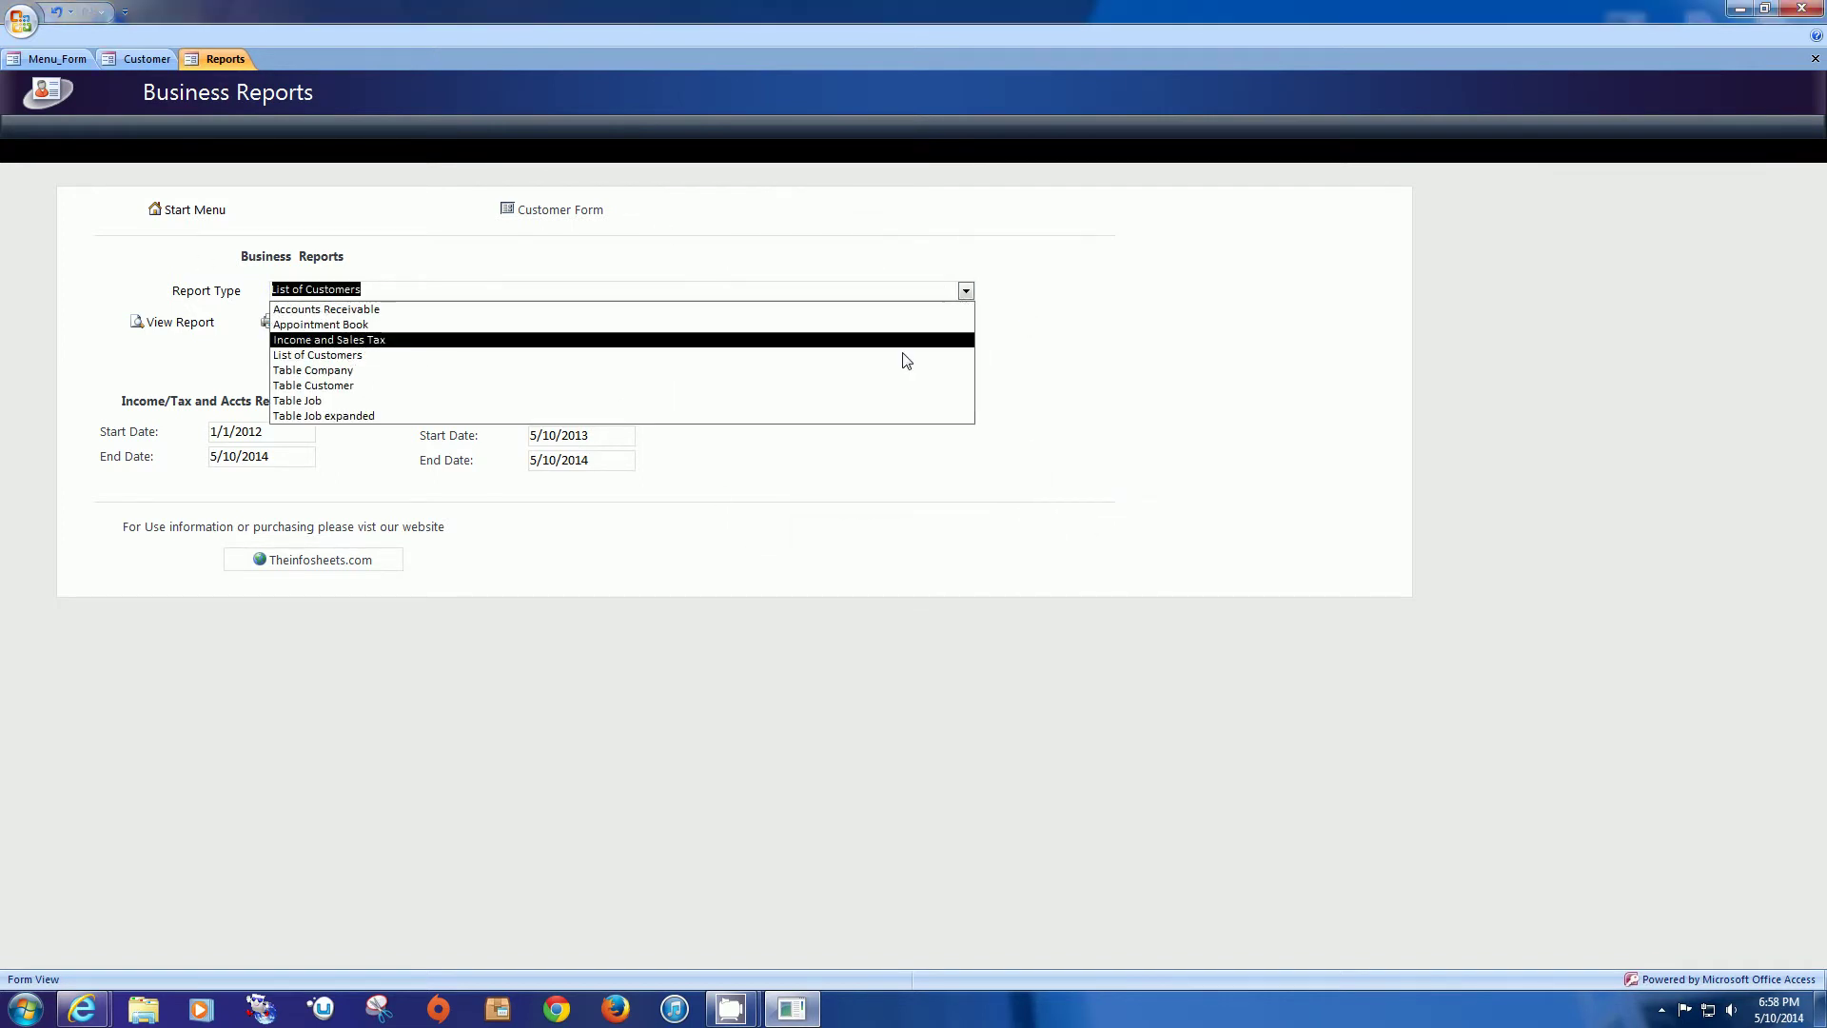
{"action": "left_click", "coordinate": [851, 377]}
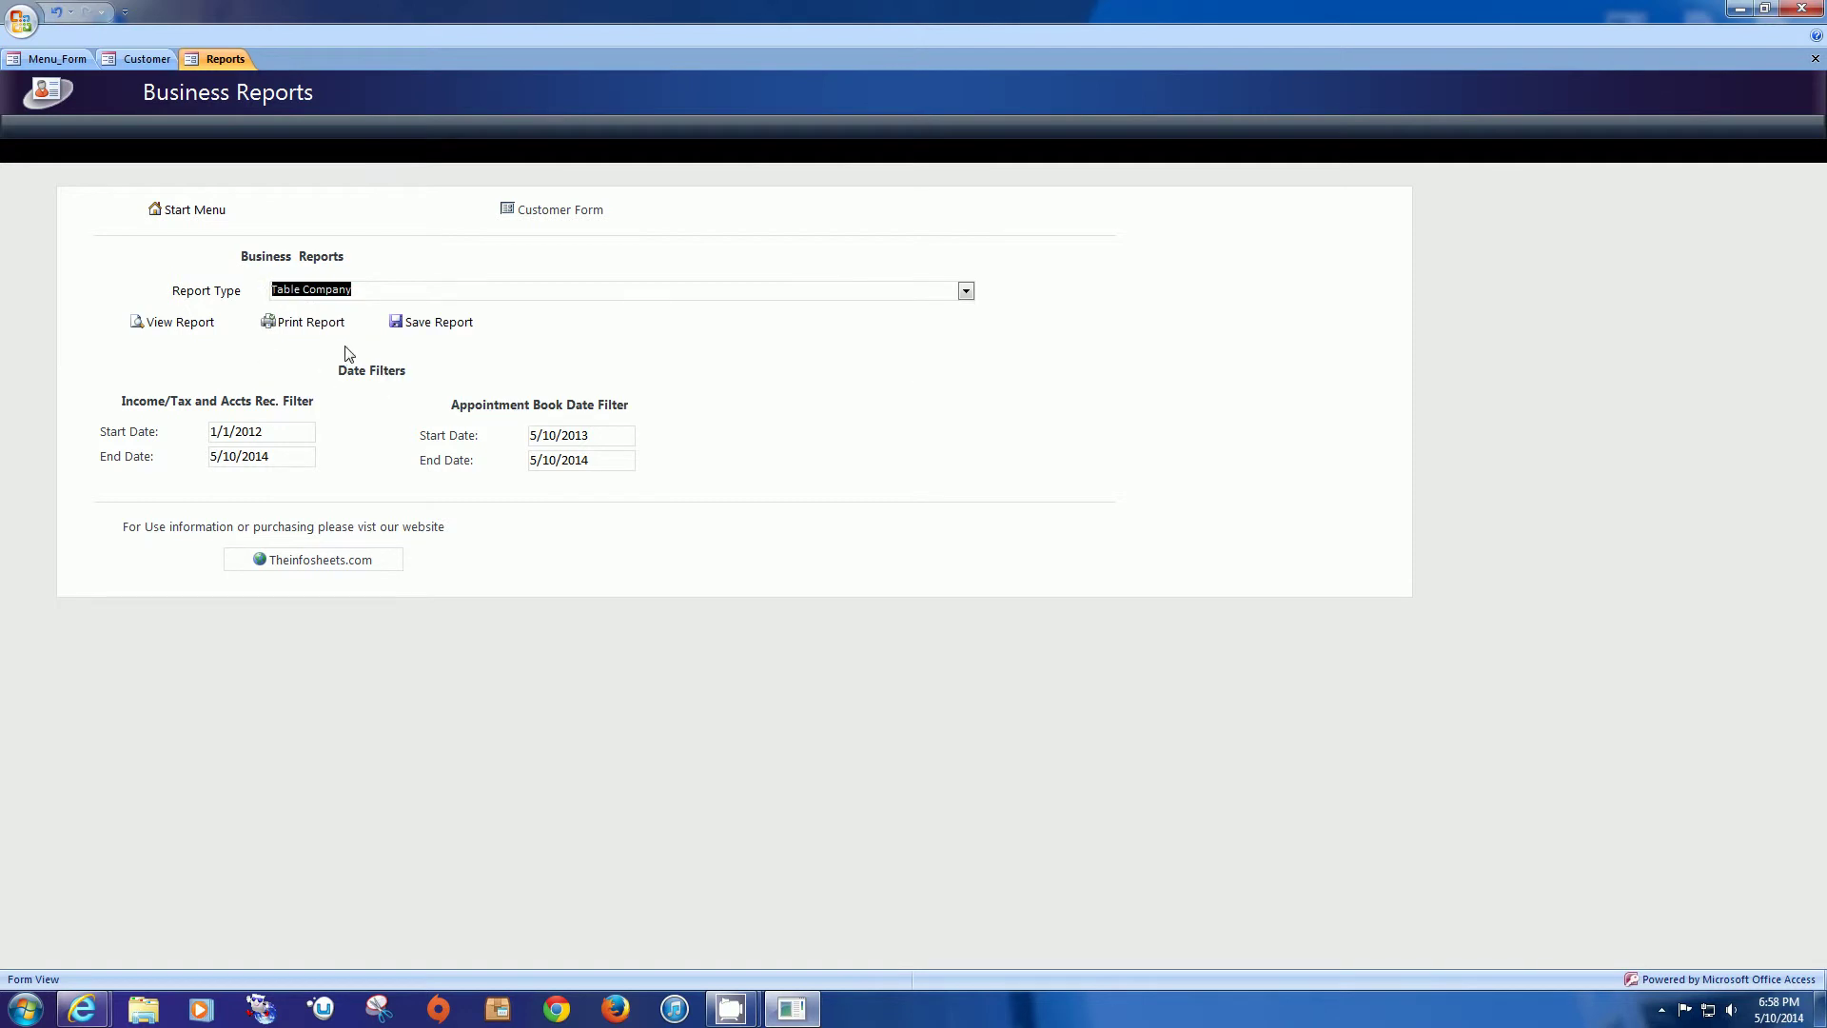
{"action": "left_click", "coordinate": [442, 323]}
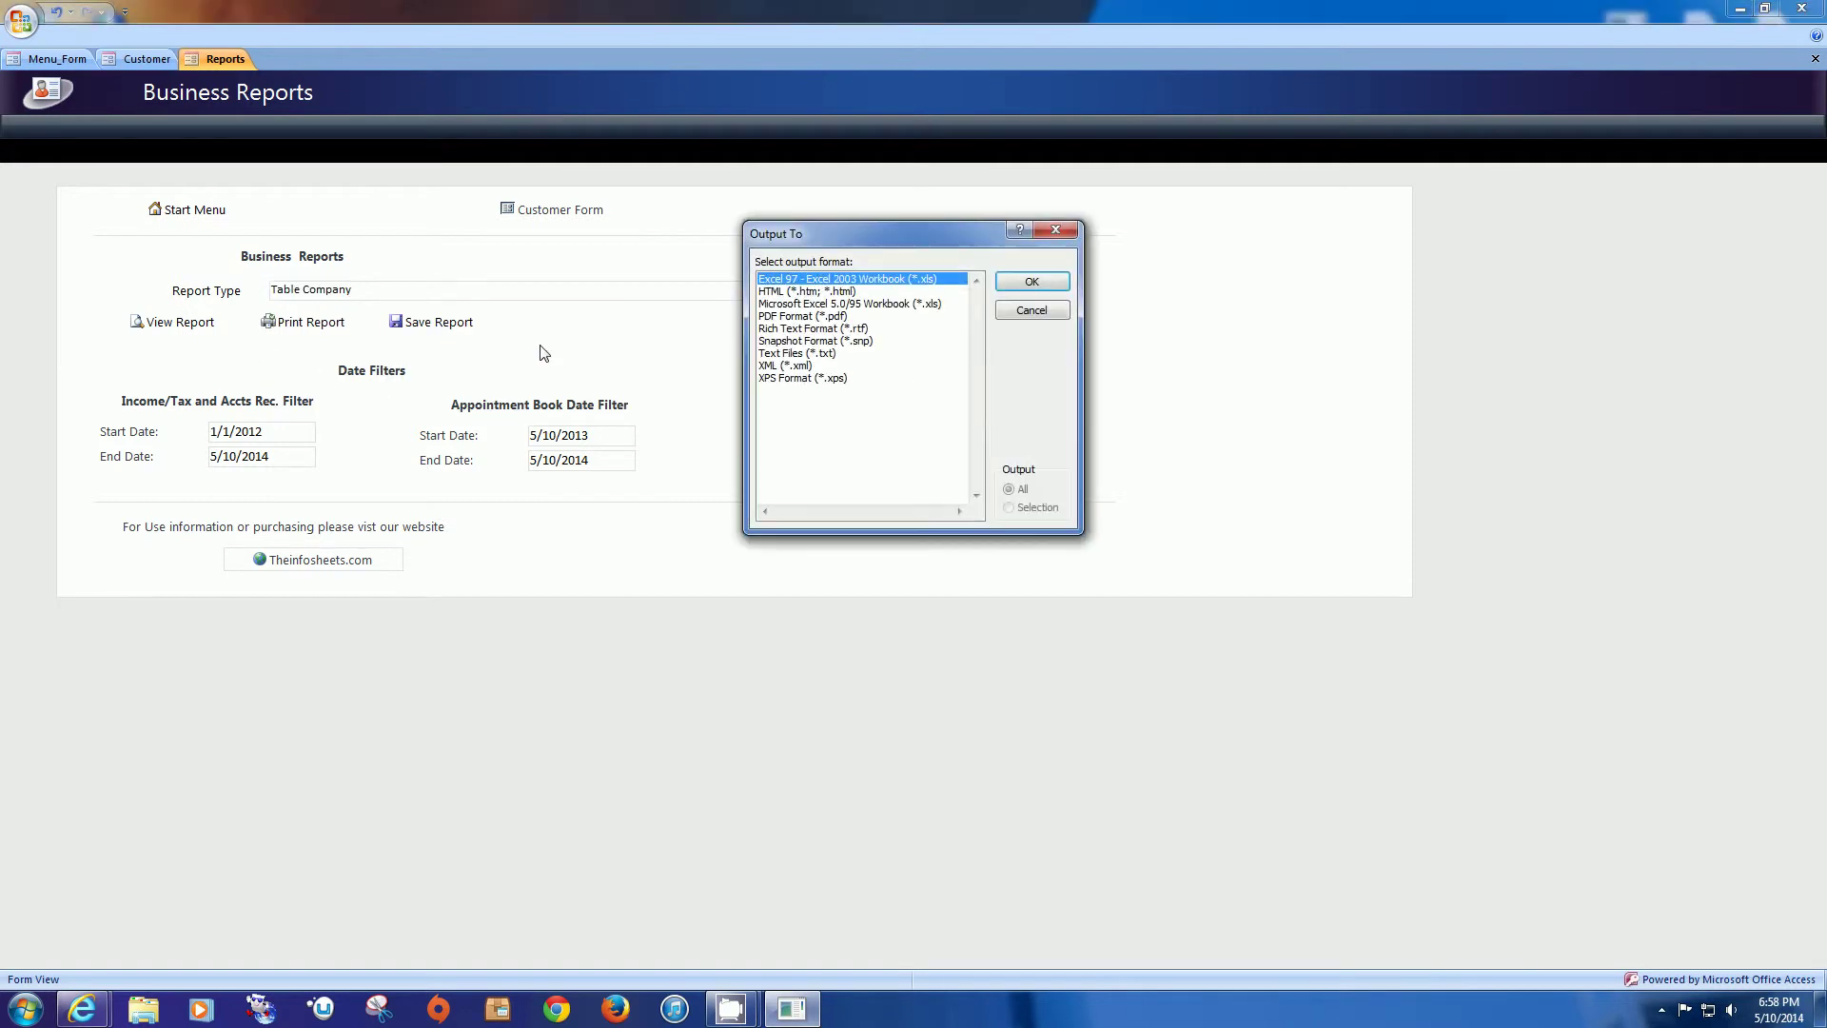
{"action": "left_click", "coordinate": [1034, 311]}
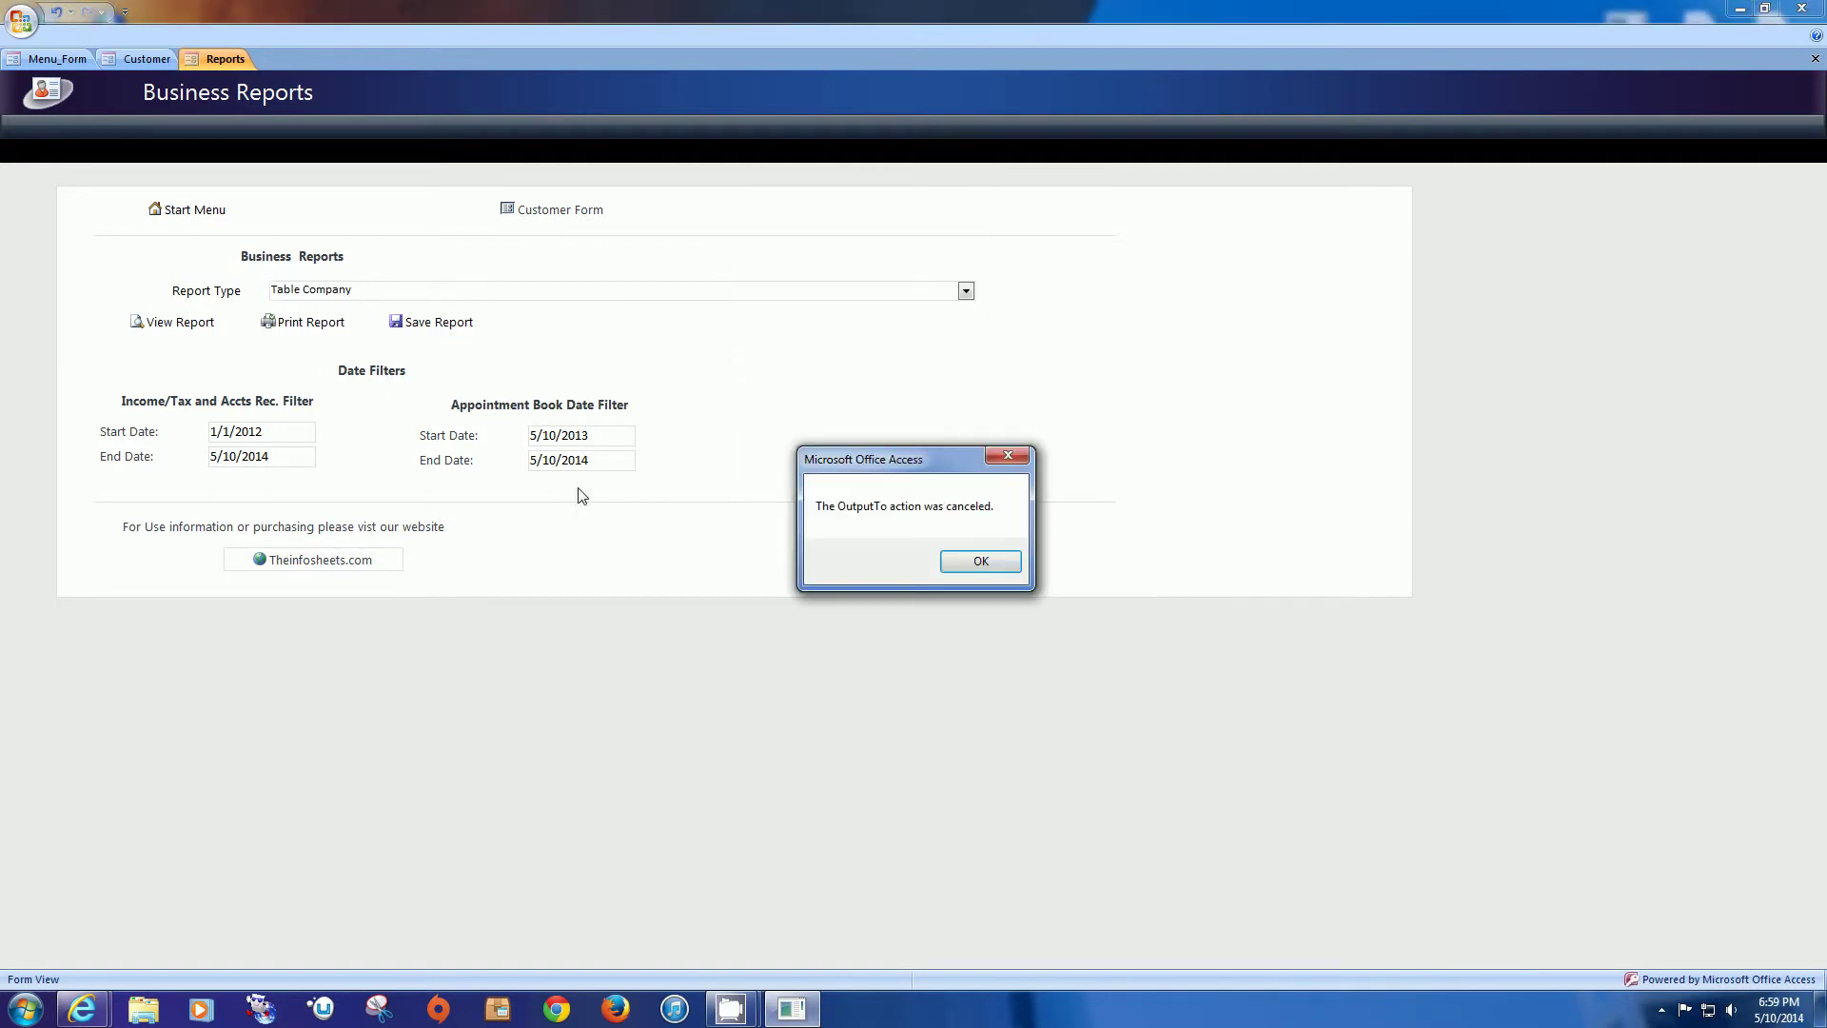
{"action": "left_click", "coordinate": [957, 569]}
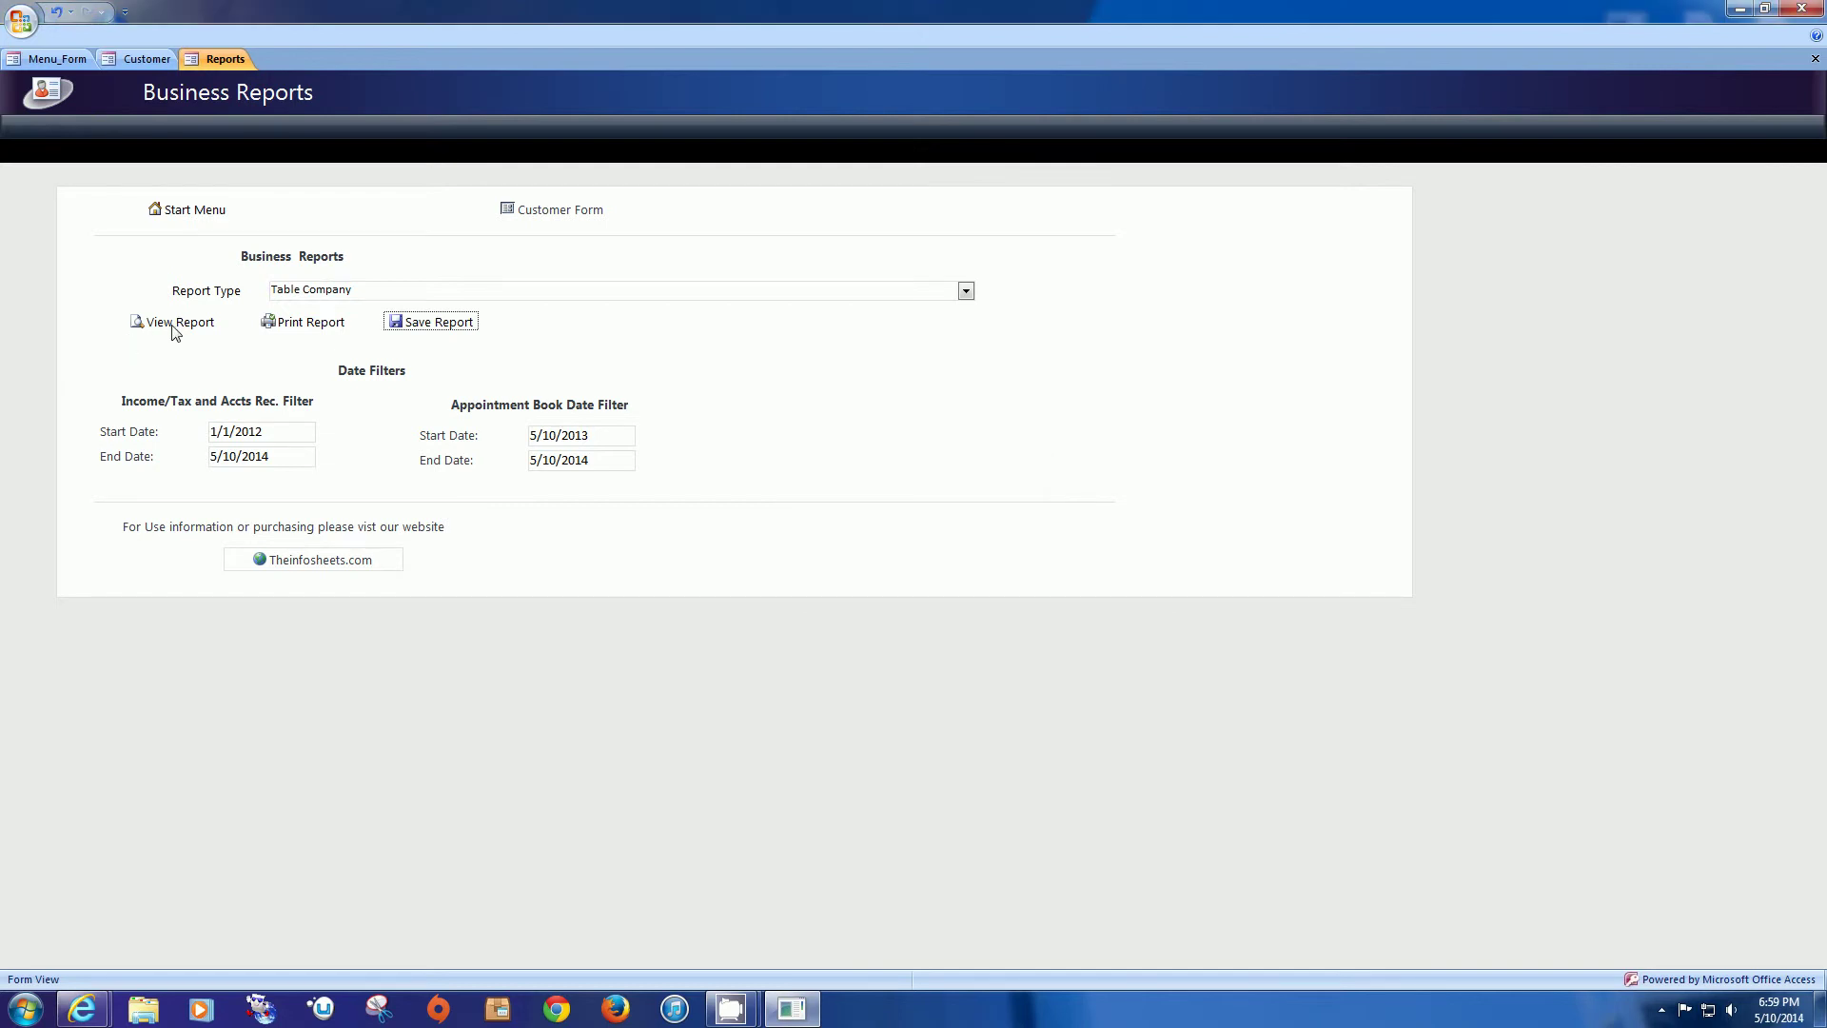
{"action": "left_click", "coordinate": [175, 324]}
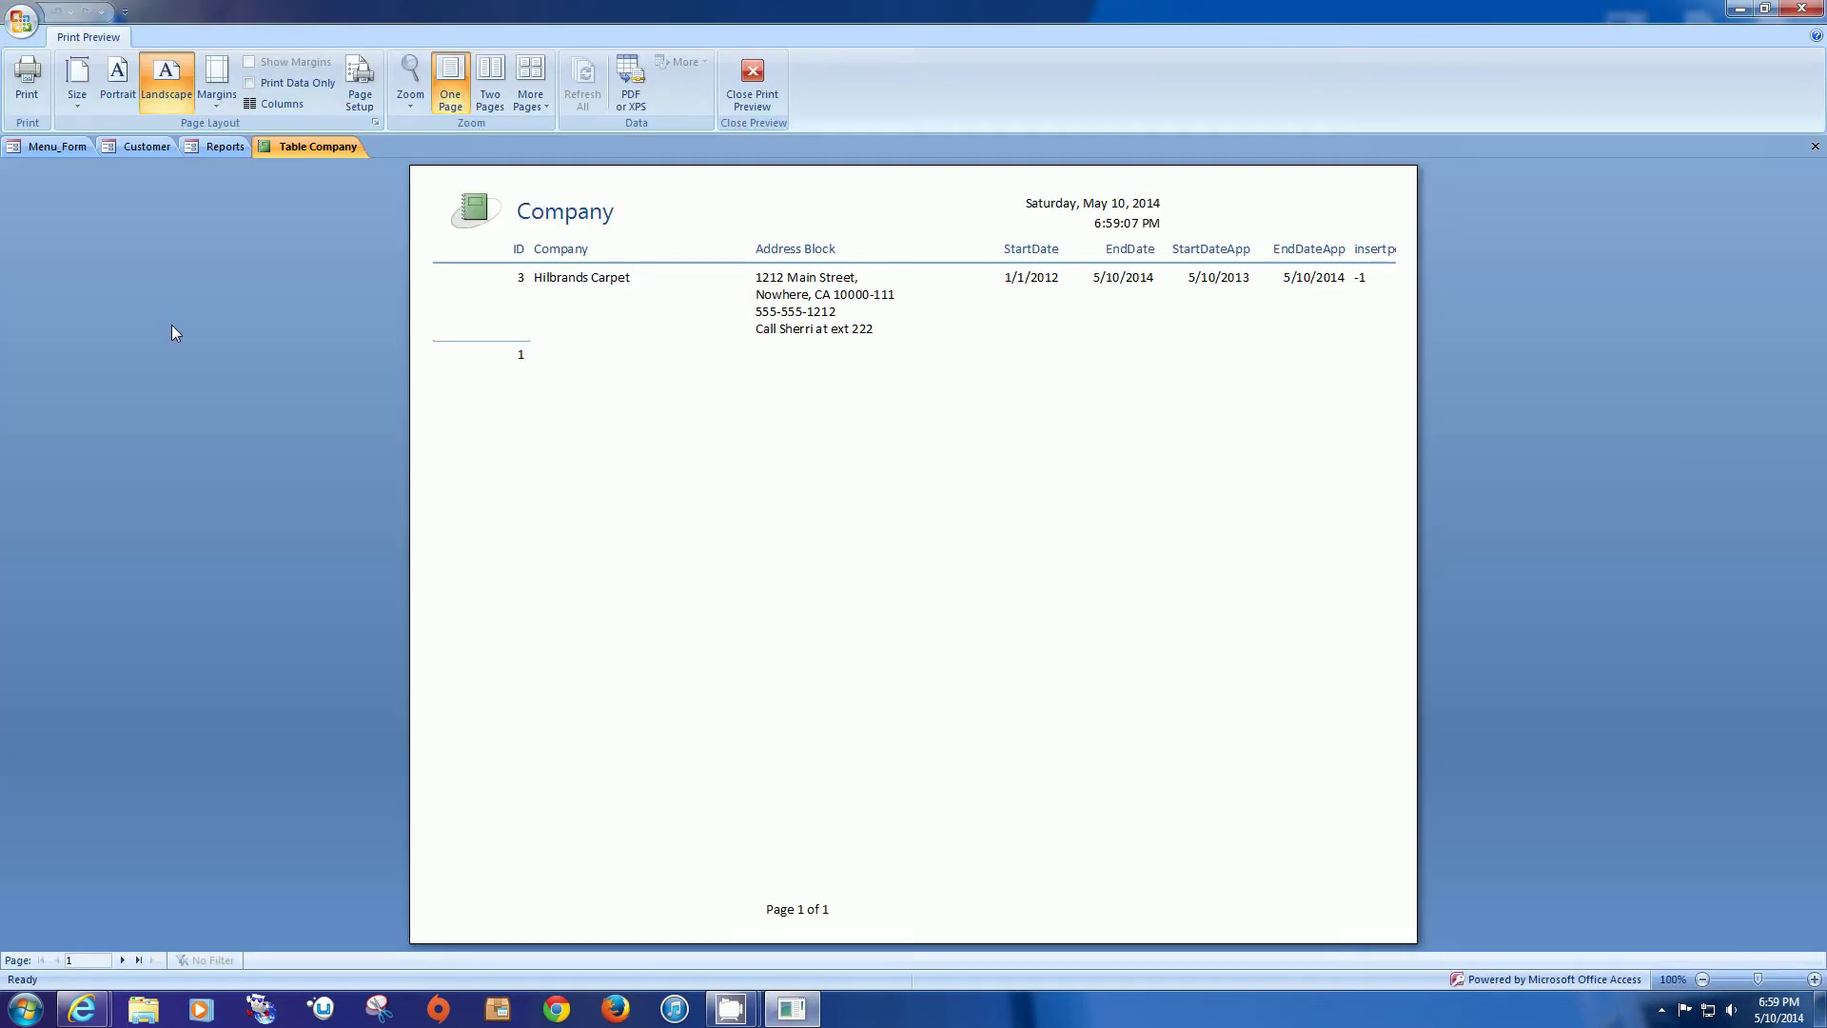
{"action": "left_click", "coordinate": [752, 81]}
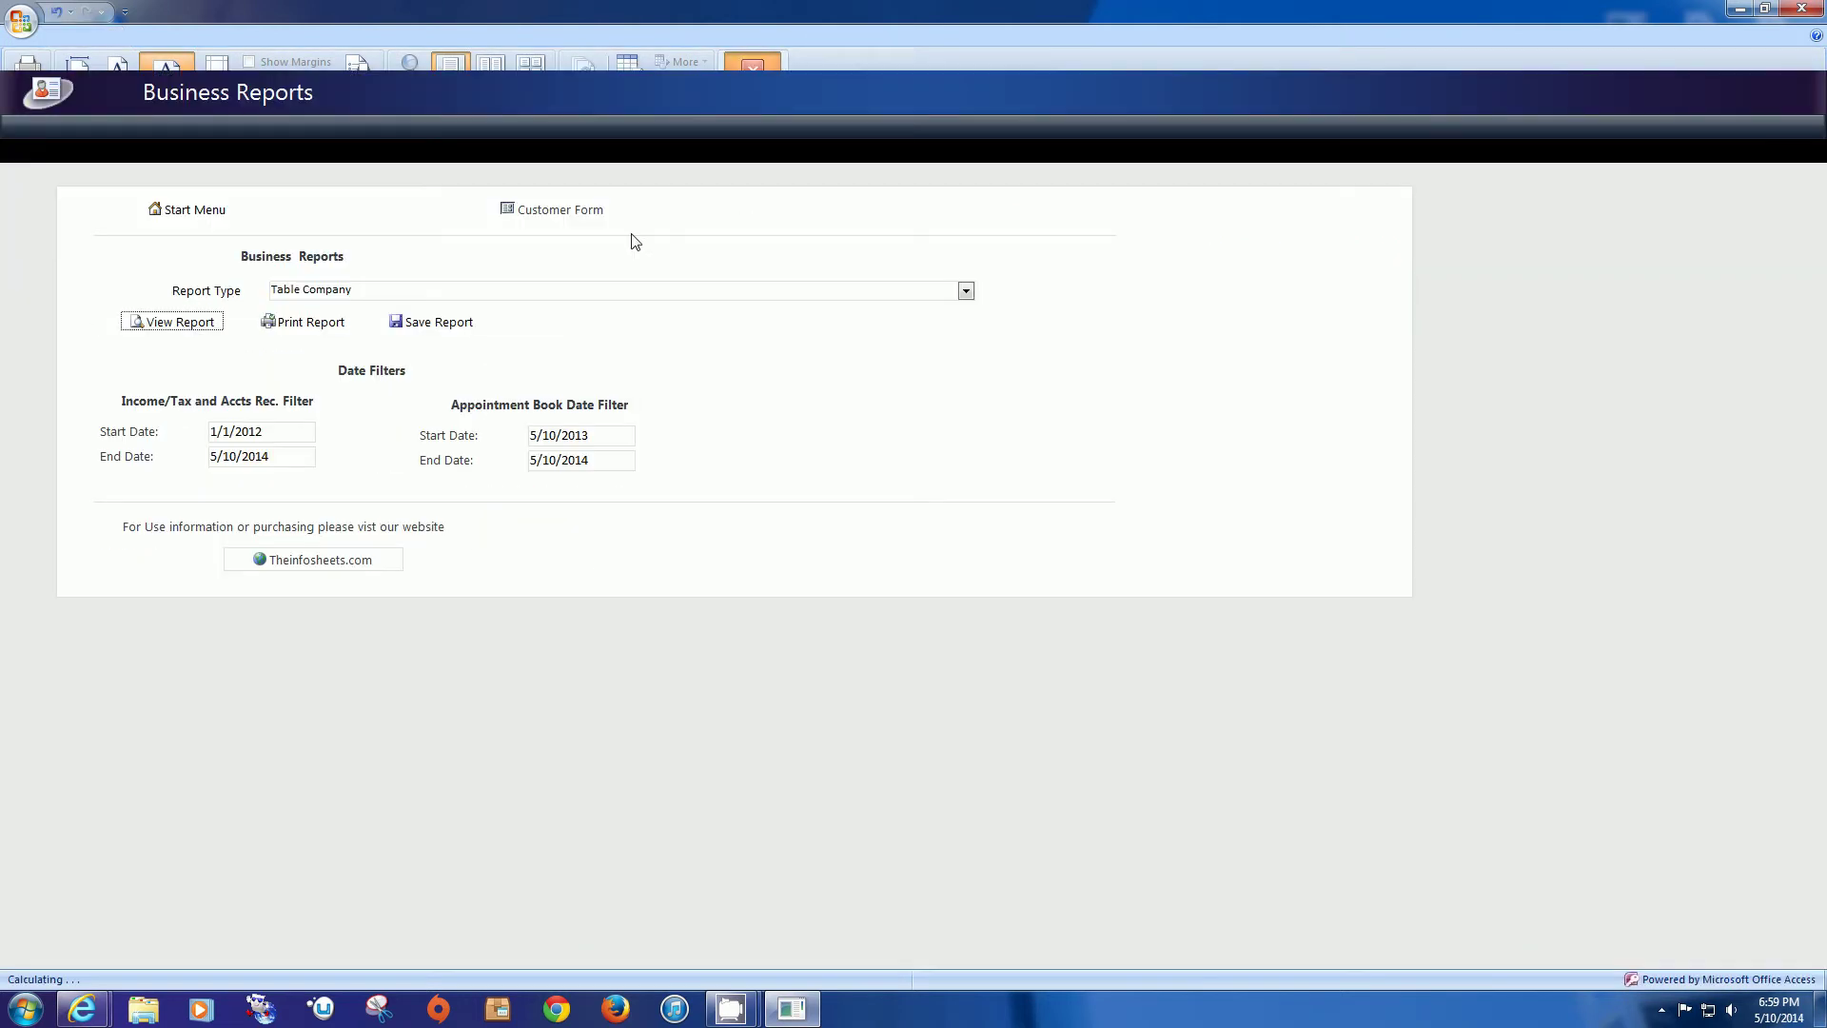
Step: Switch the report type through List of Customers to Table Customer, preview it and close
{"action": "left_click", "coordinate": [966, 291]}
{"action": "left_click", "coordinate": [907, 356]}
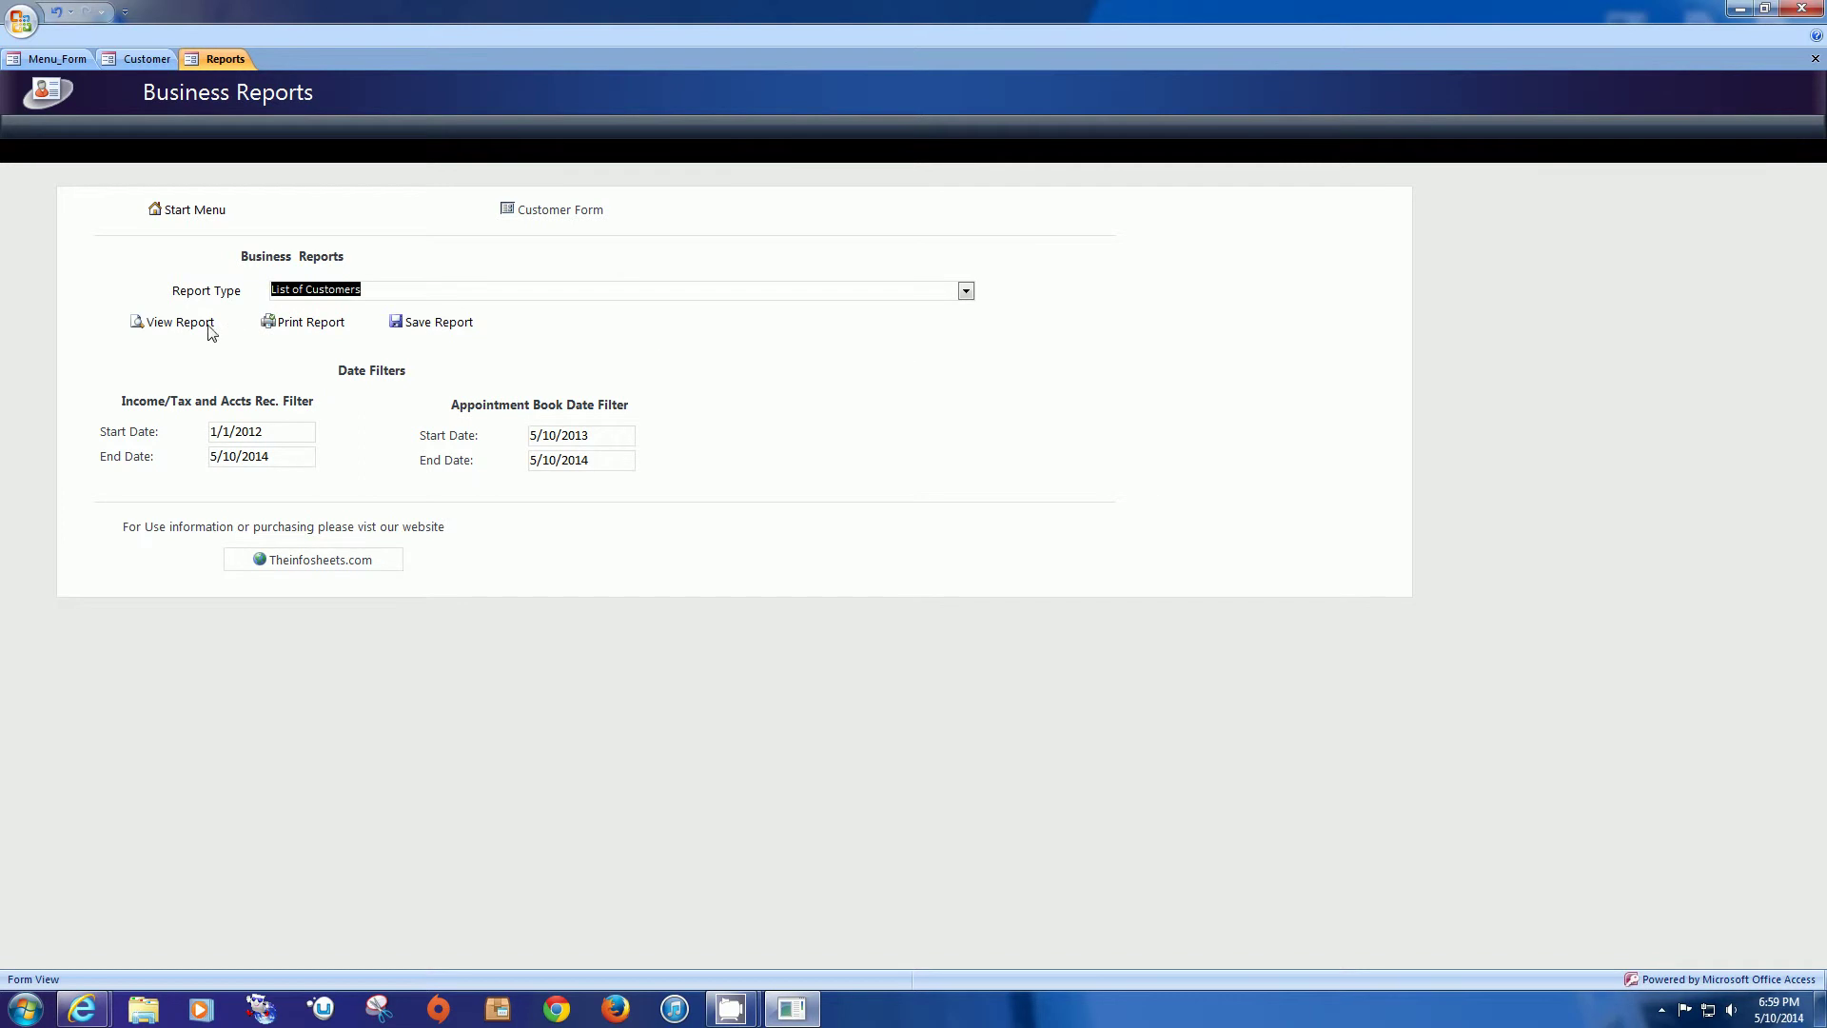
{"action": "left_click", "coordinate": [967, 291]}
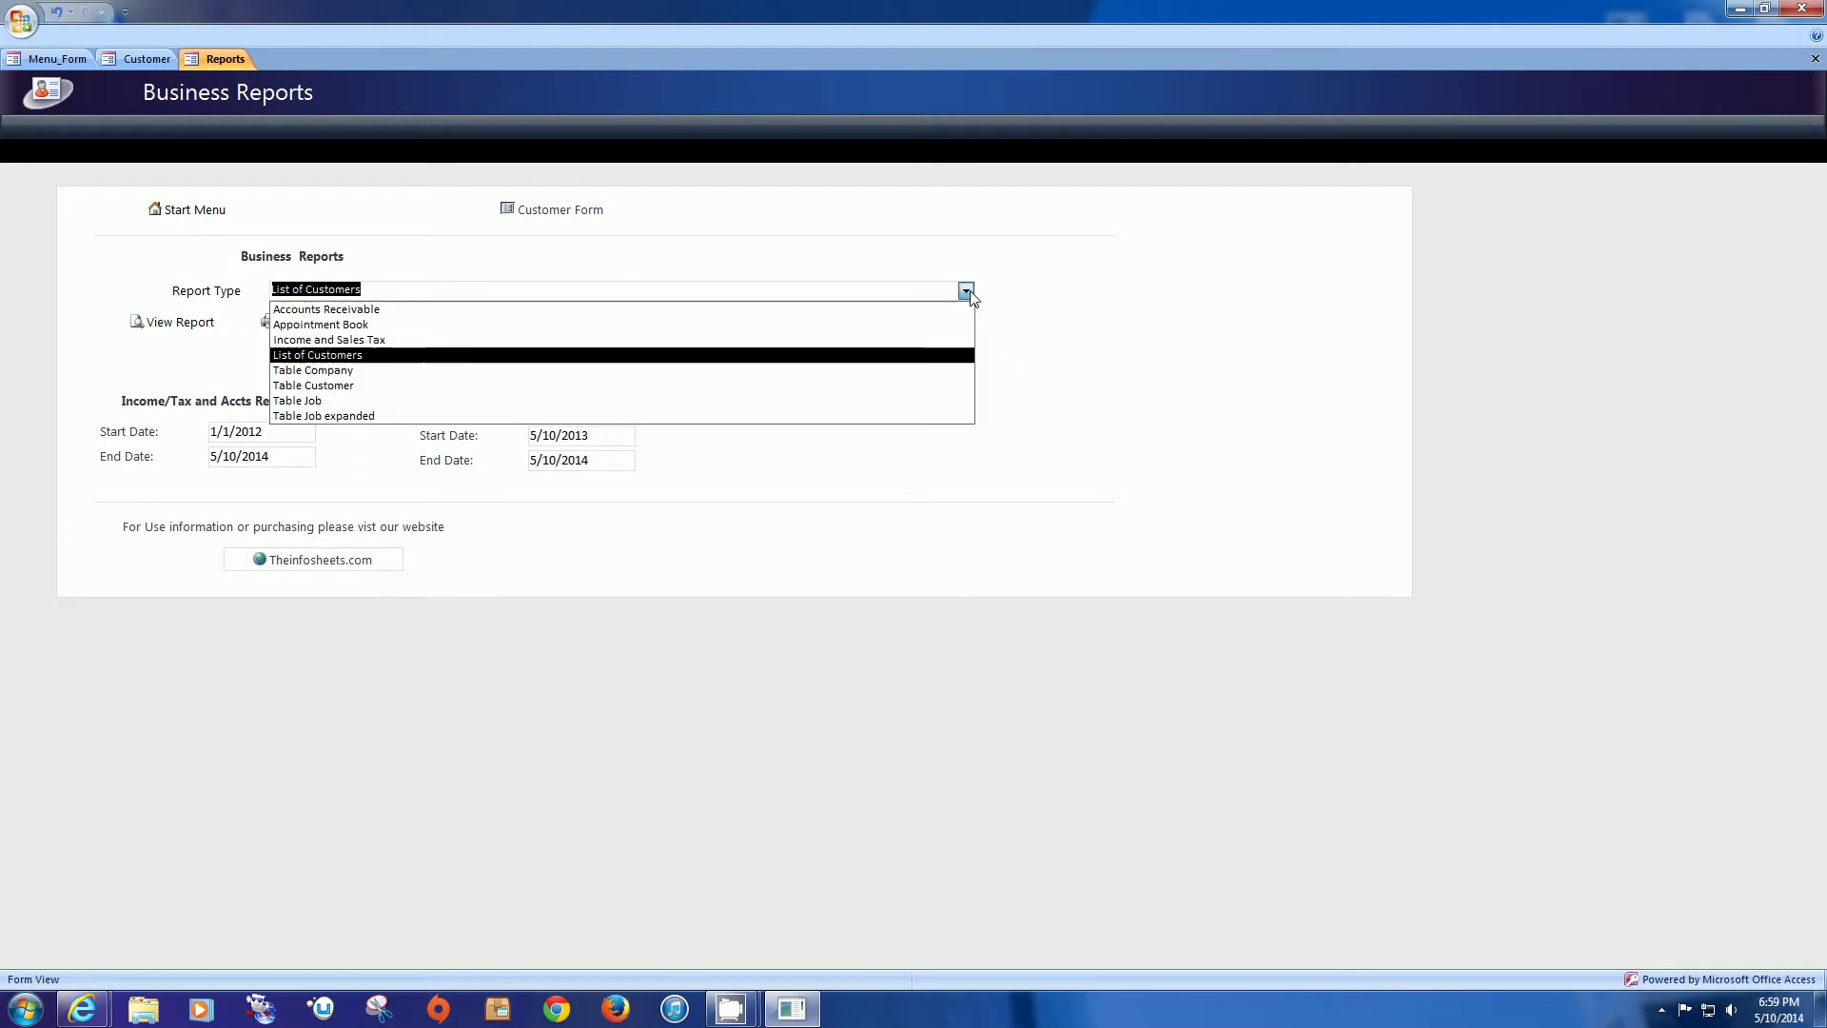
{"action": "left_click", "coordinate": [928, 391]}
{"action": "left_click", "coordinate": [179, 322]}
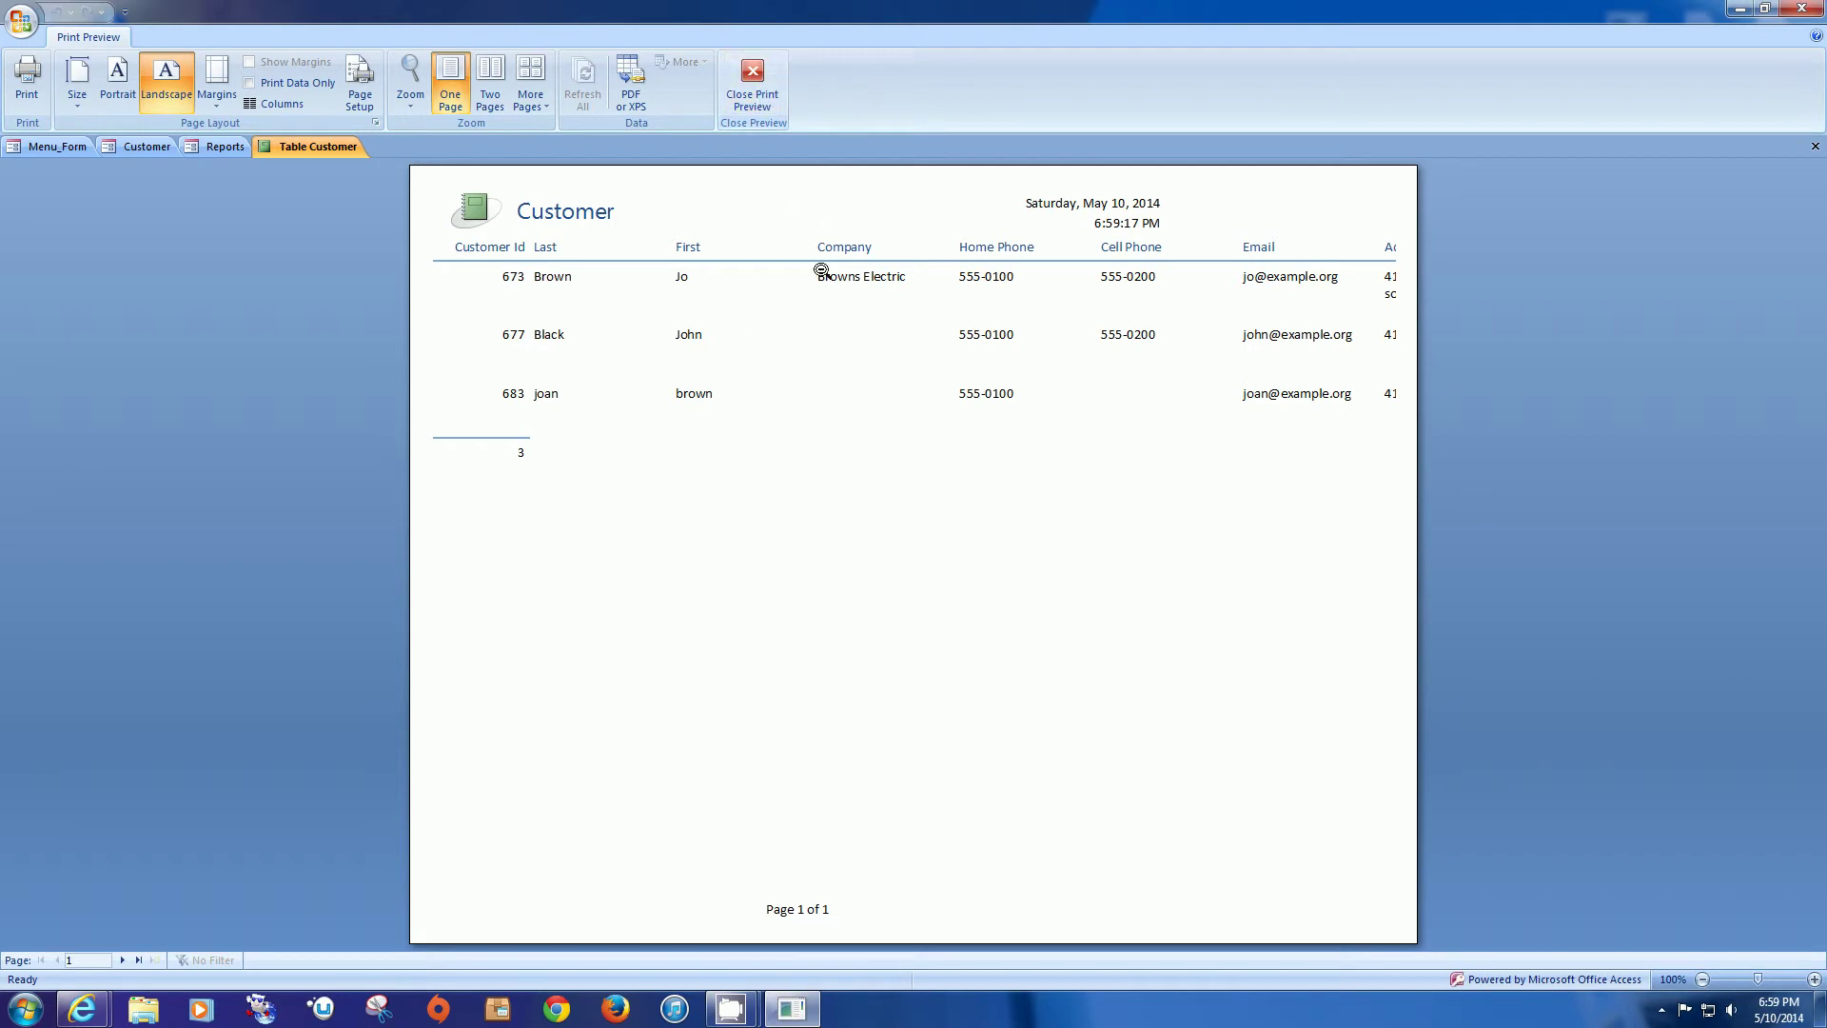
{"action": "left_click", "coordinate": [752, 95]}
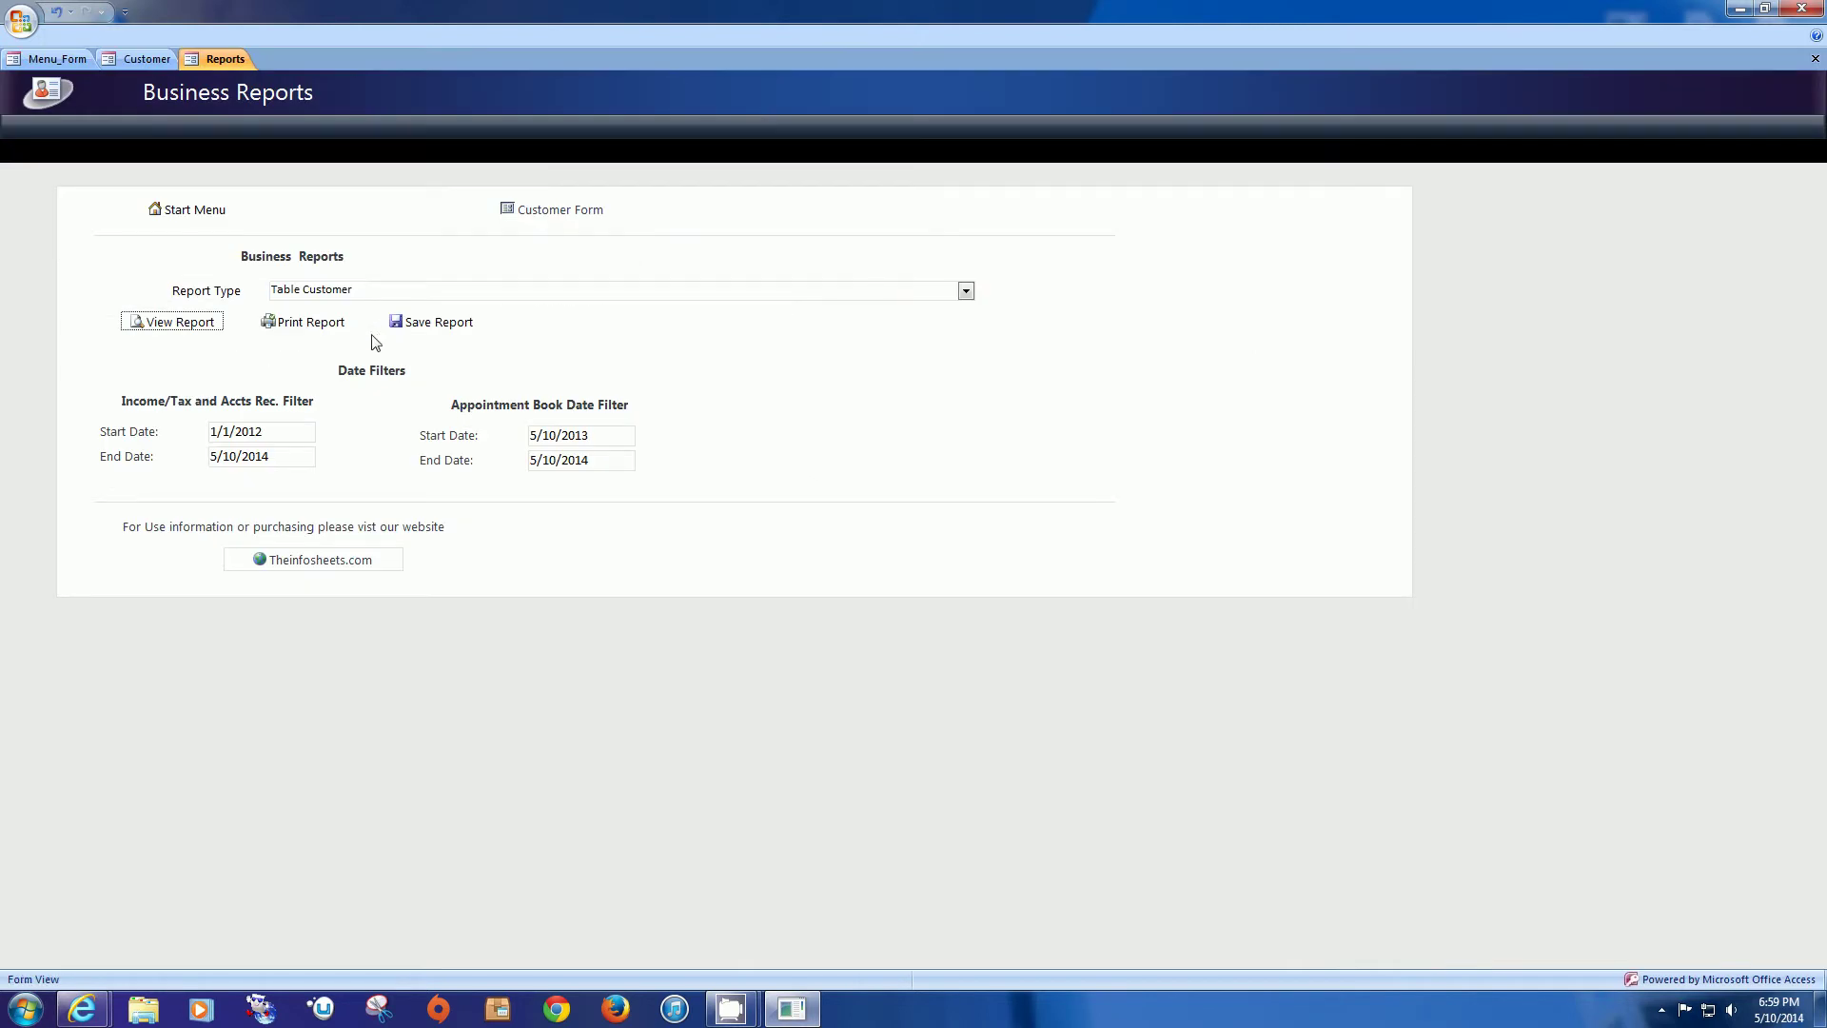
Step: Export the Table Customer report to the Desktop as a Microsoft Excel 5.0/95 Workbook
{"action": "left_click", "coordinate": [416, 324]}
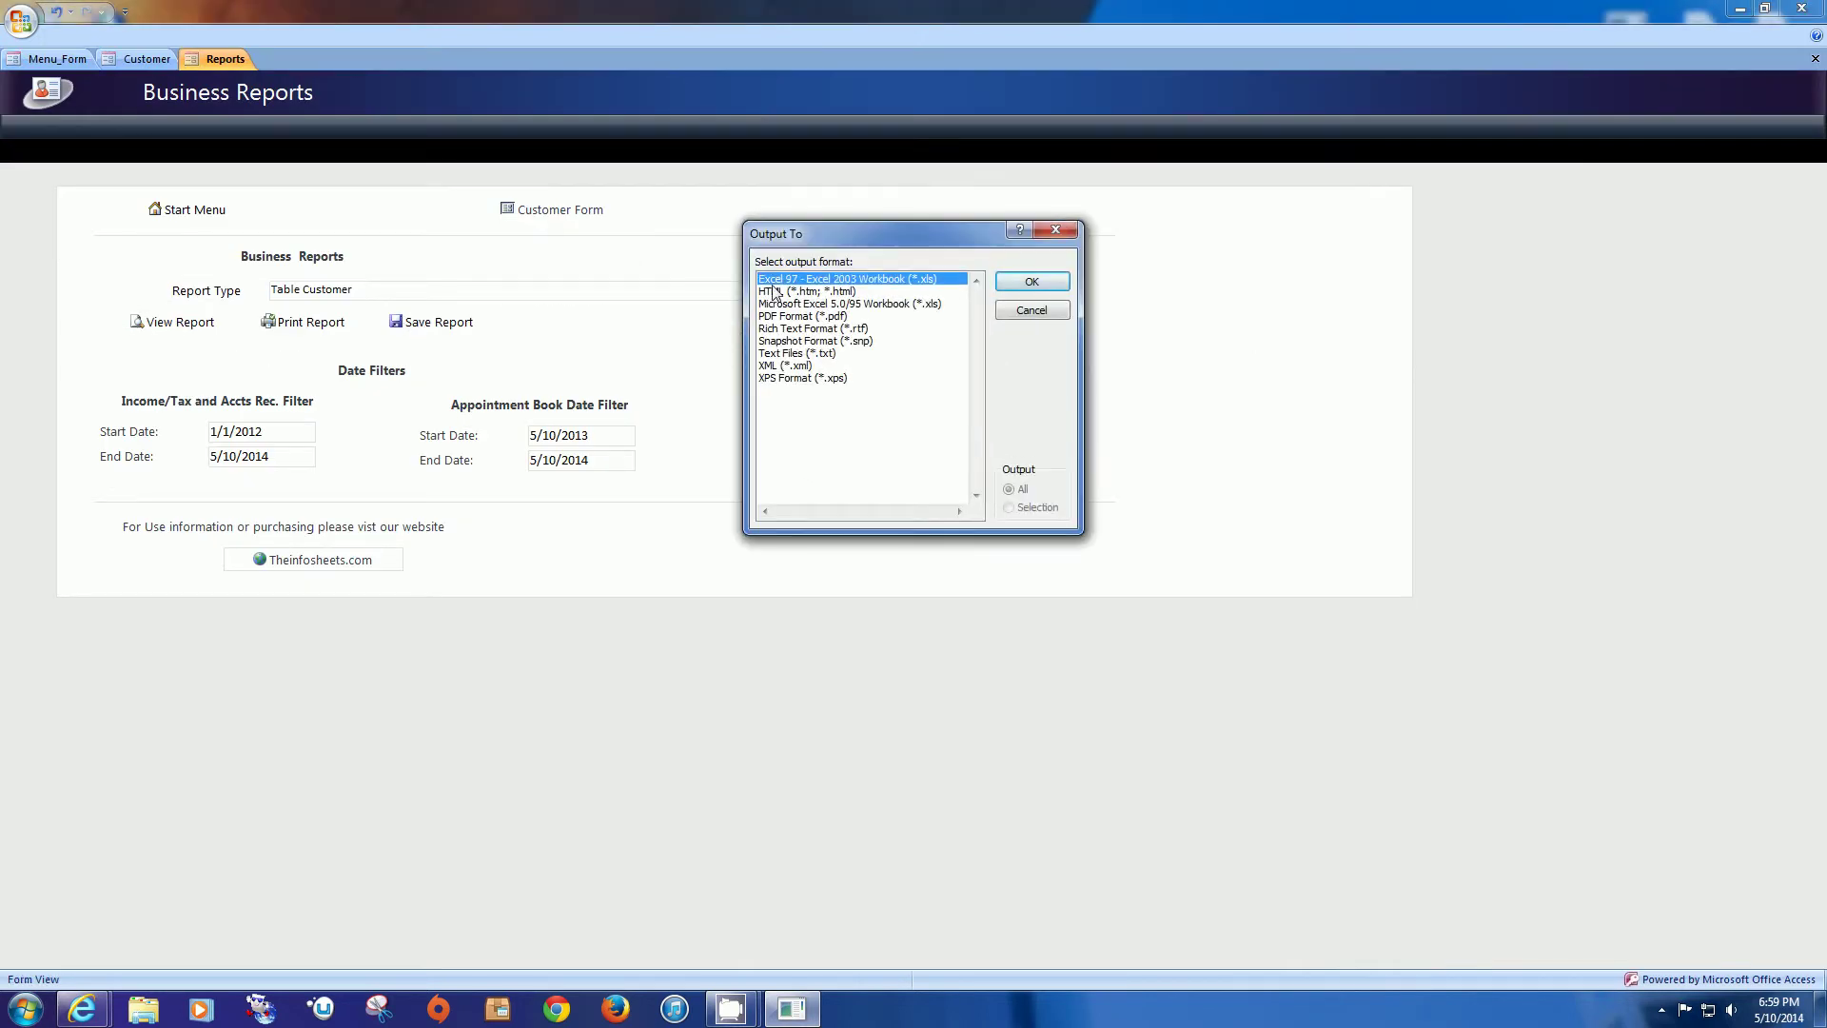
{"action": "left_click", "coordinate": [788, 302]}
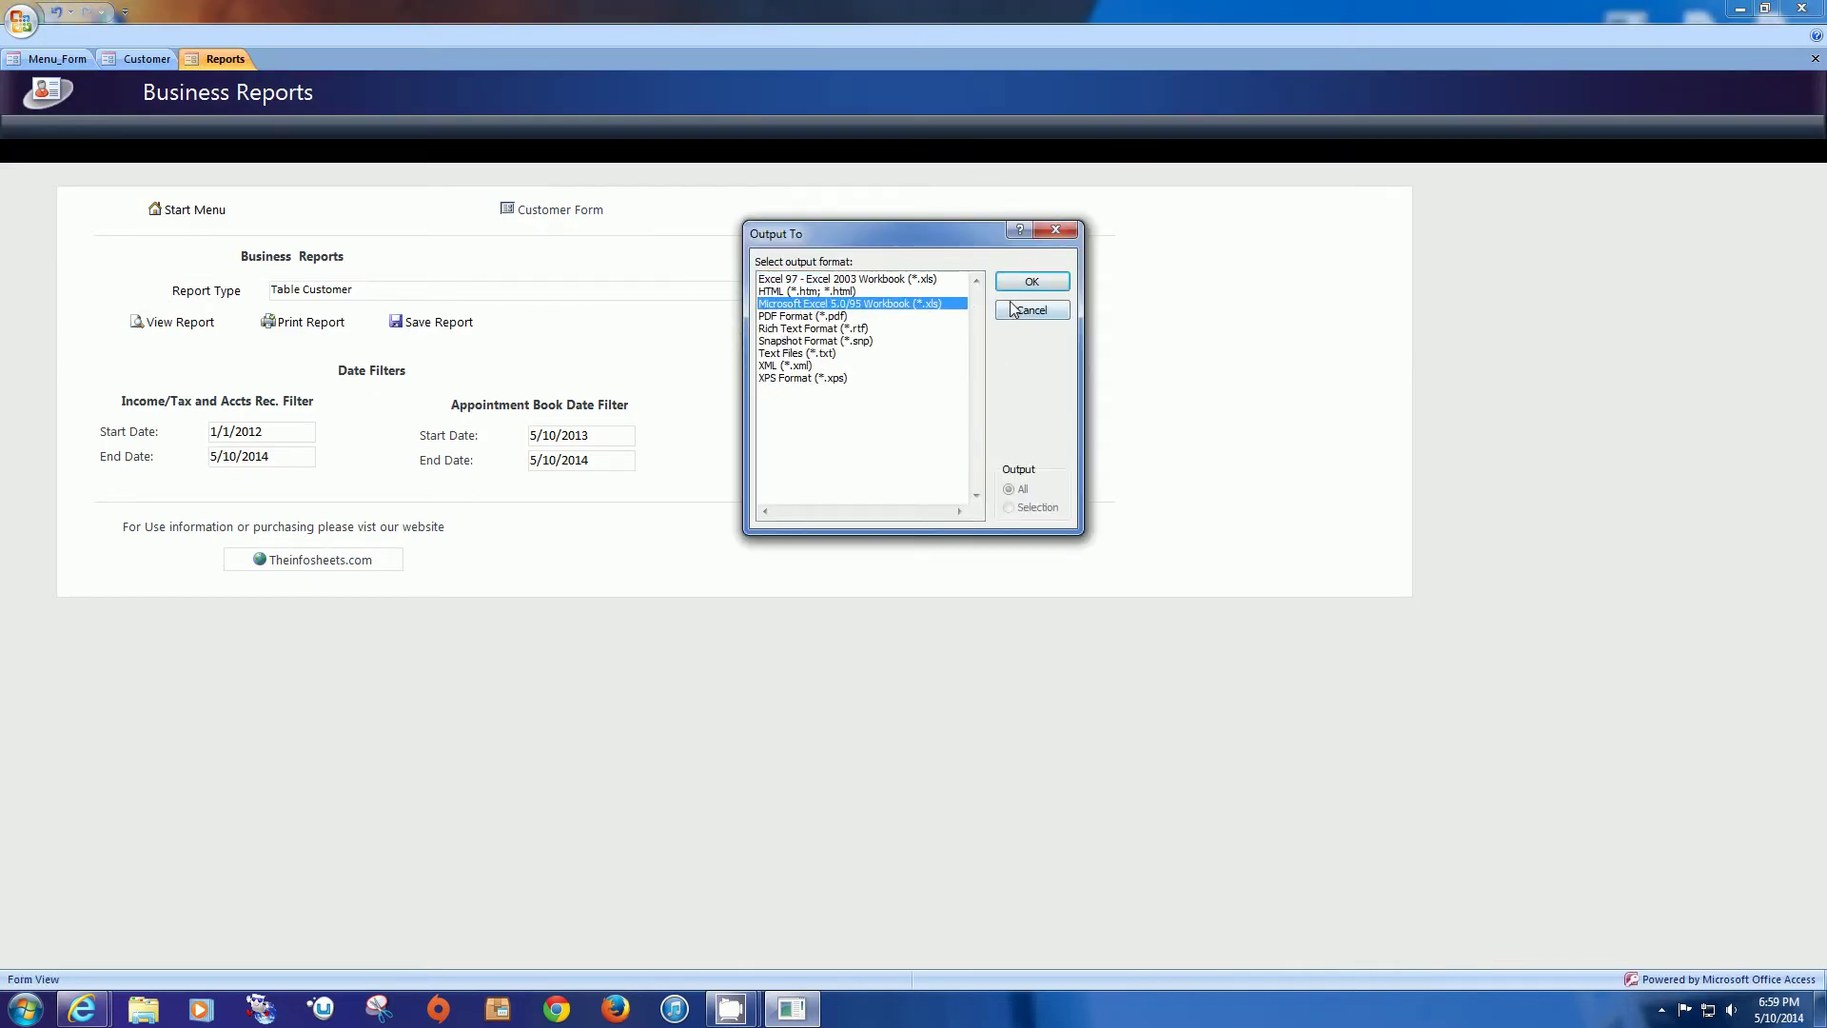
{"action": "left_click", "coordinate": [1032, 282]}
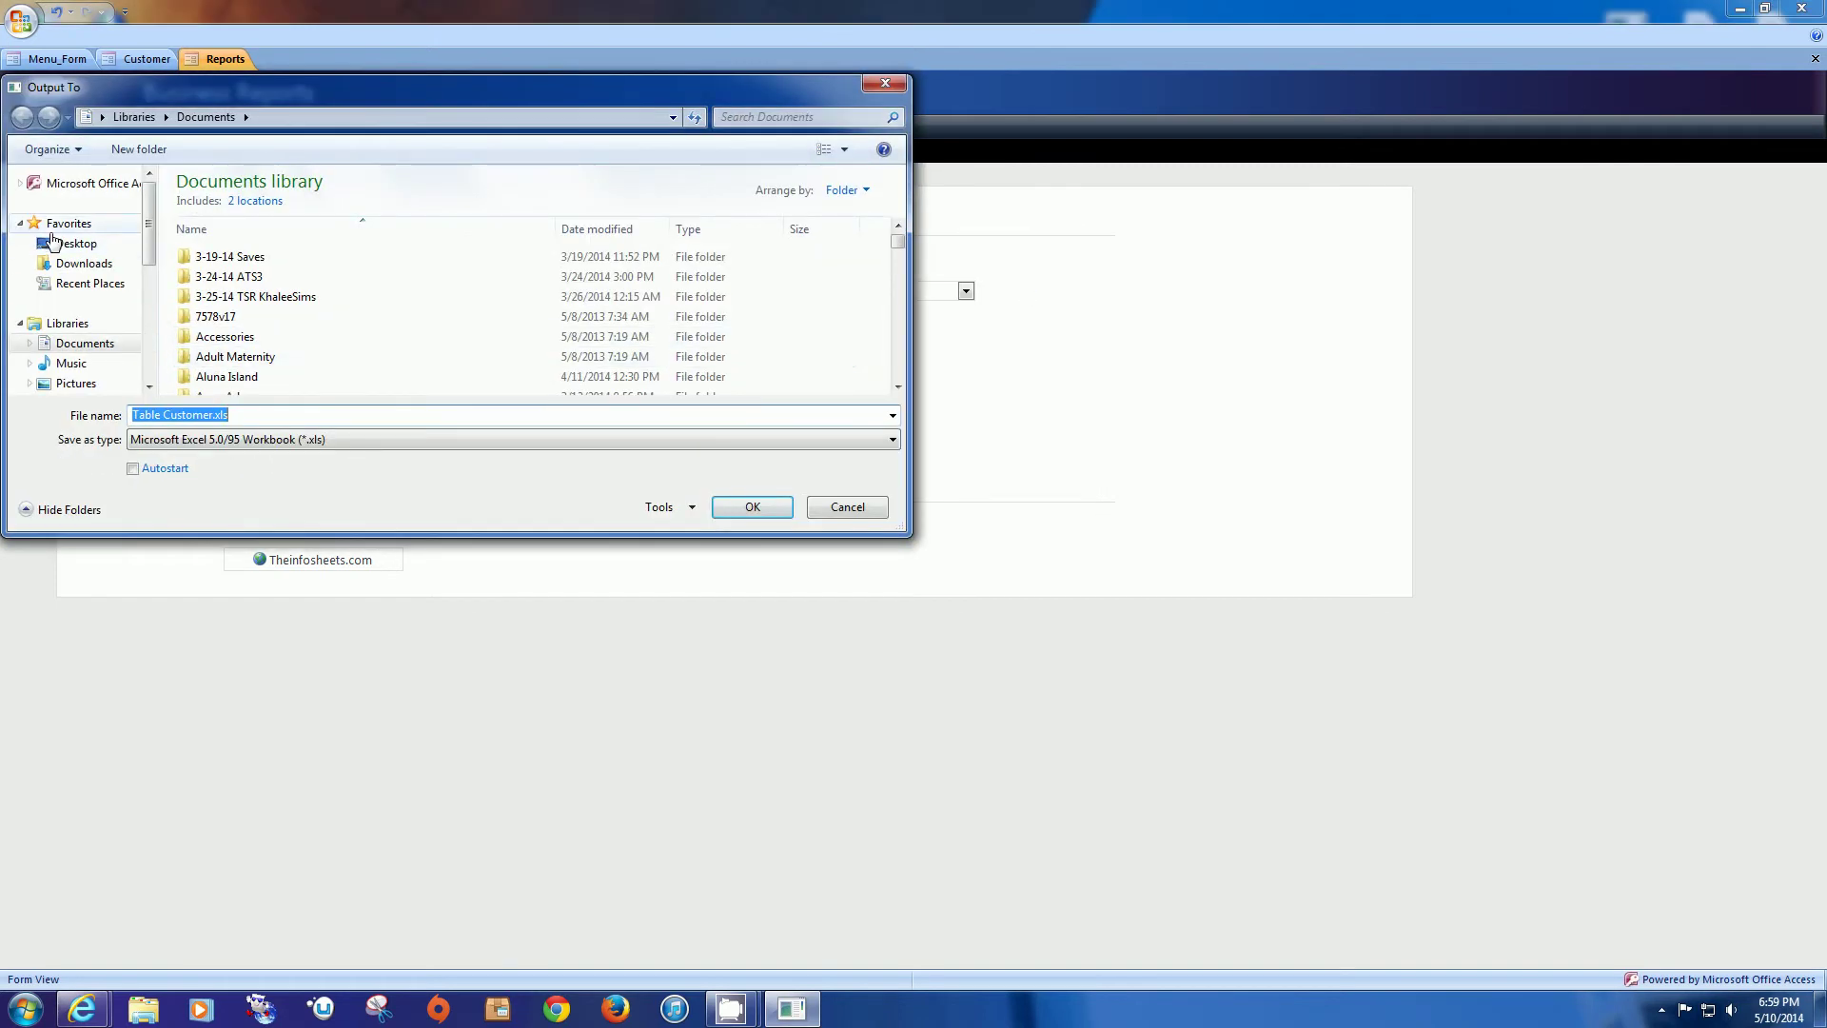
{"action": "left_click", "coordinate": [76, 243]}
{"action": "left_click", "coordinate": [731, 511]}
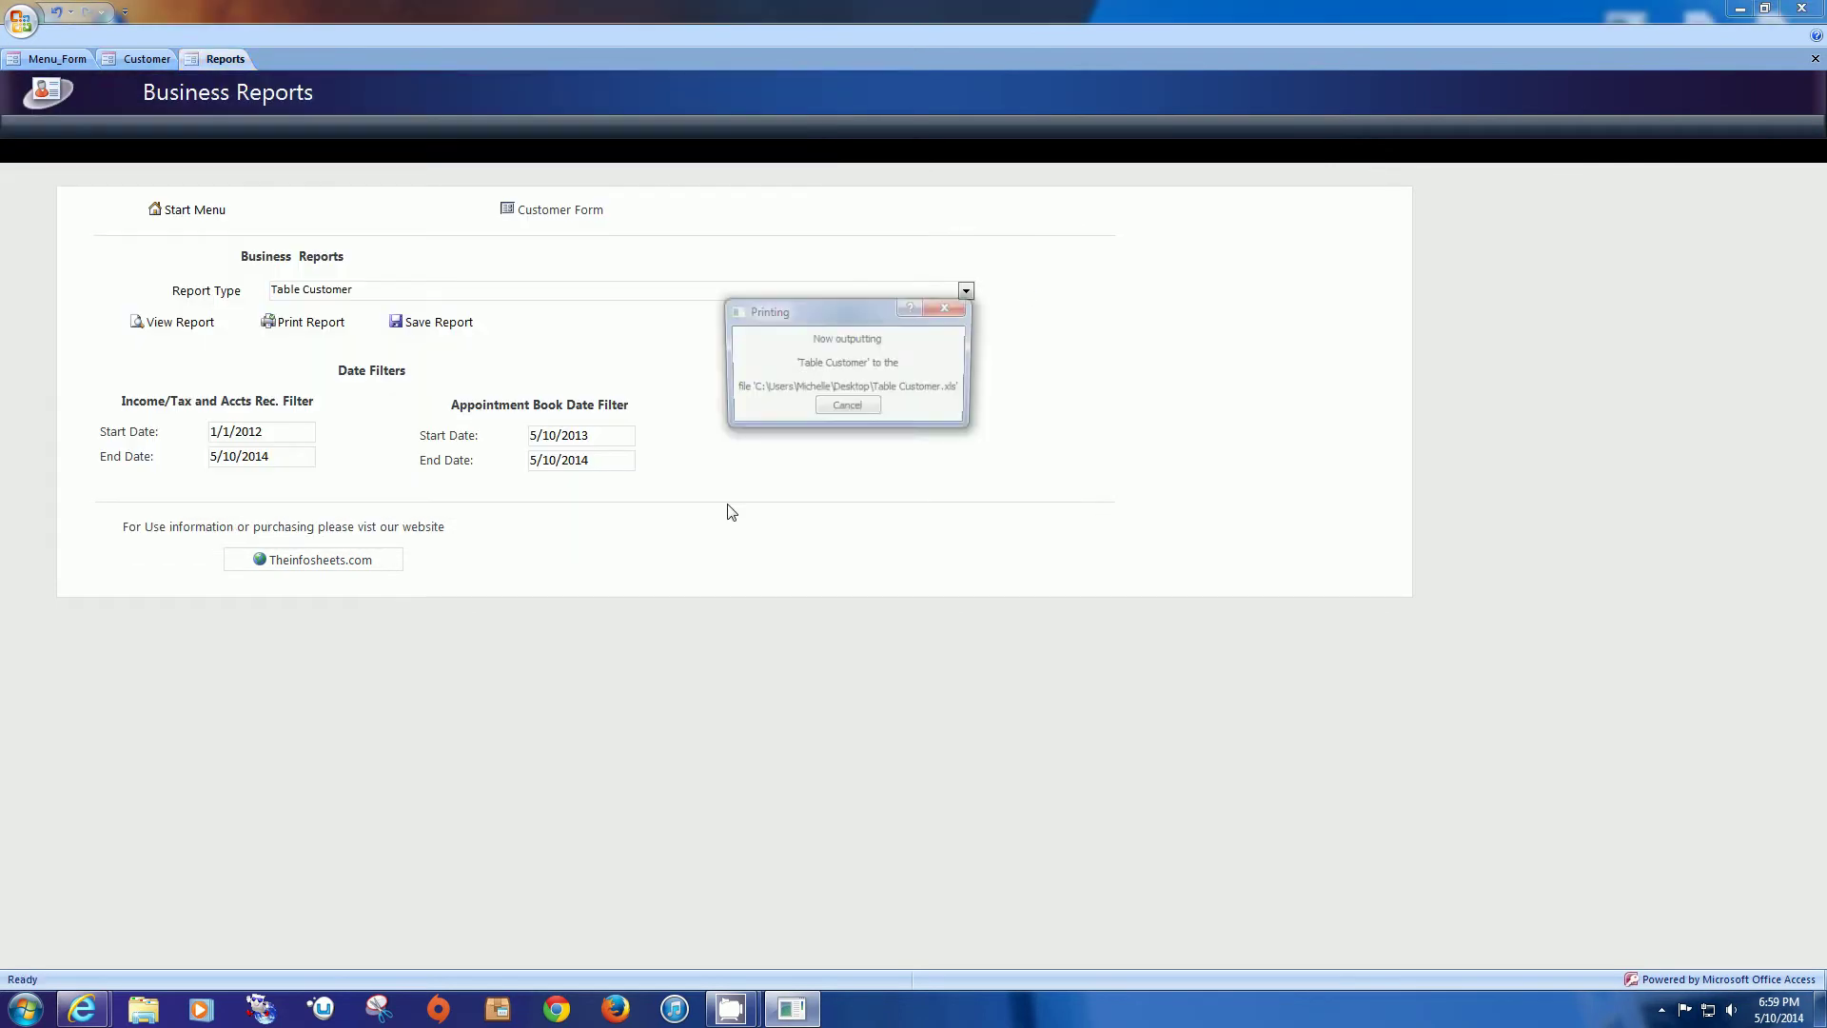
Step: Check the desktop, restore Access, and preview the Table Customer report
{"action": "left_click", "coordinate": [1734, 9]}
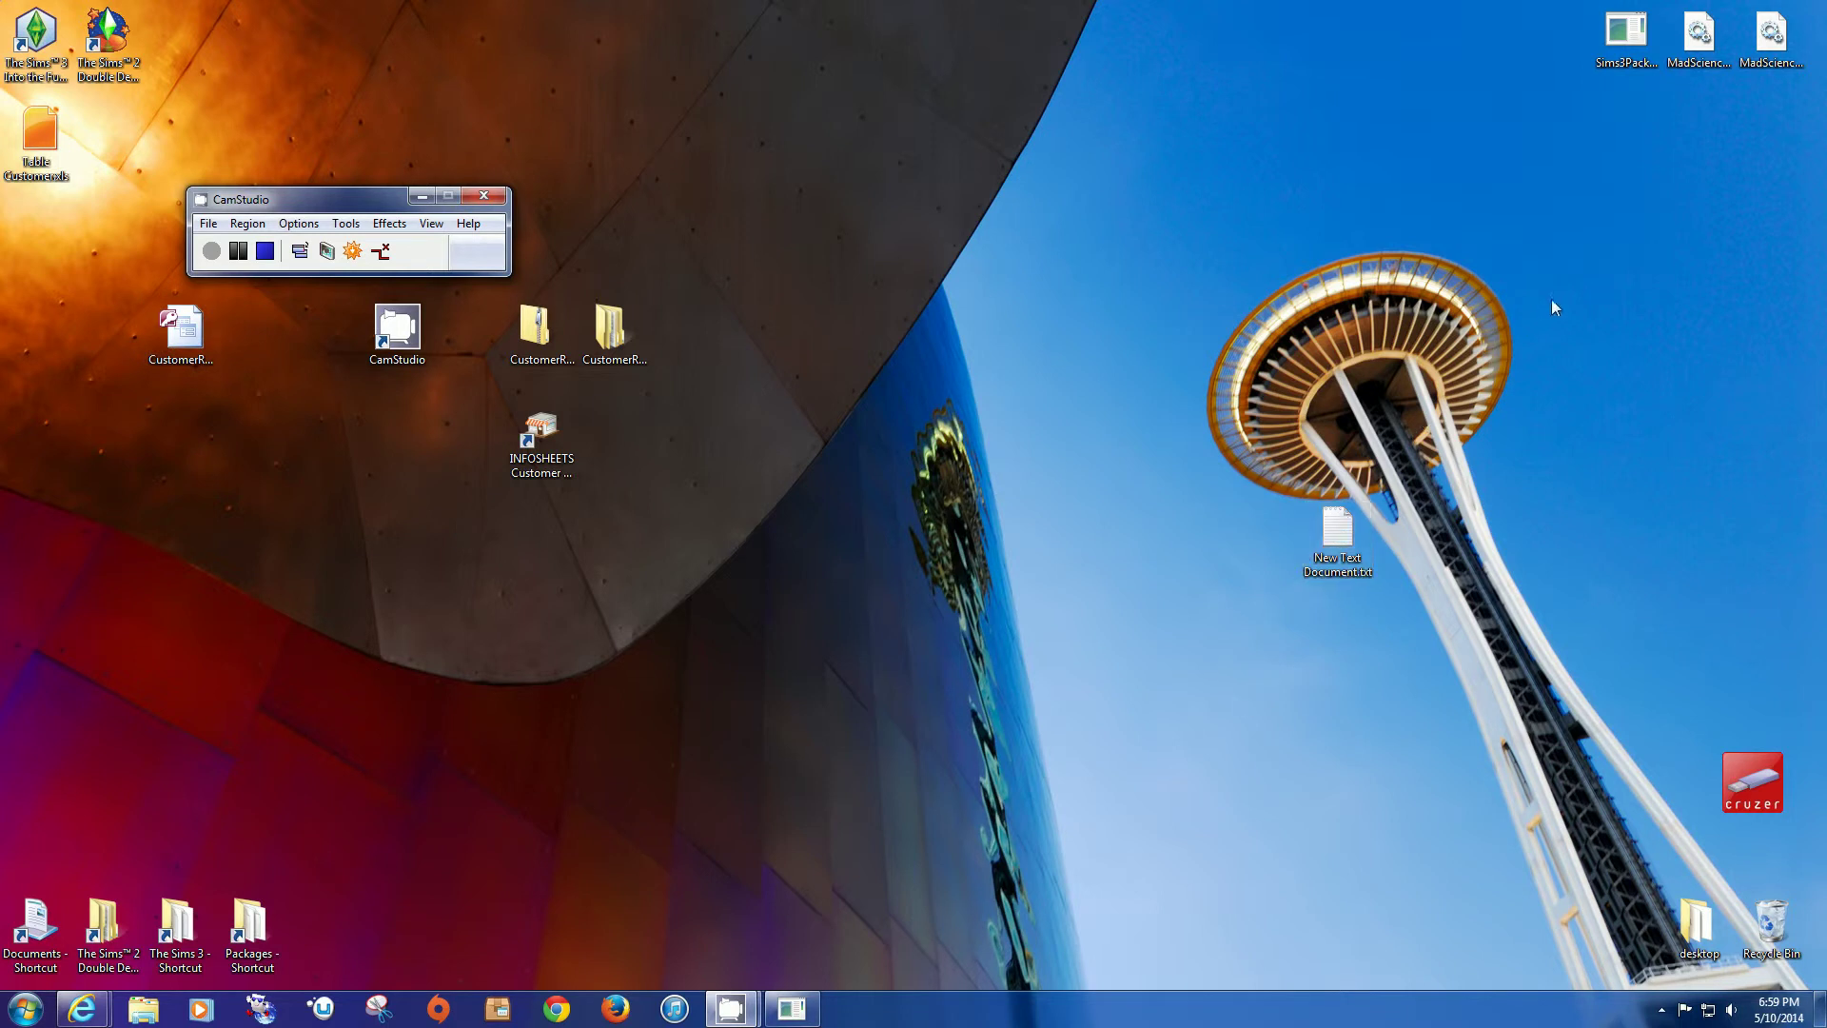
{"action": "left_click", "coordinate": [782, 1004]}
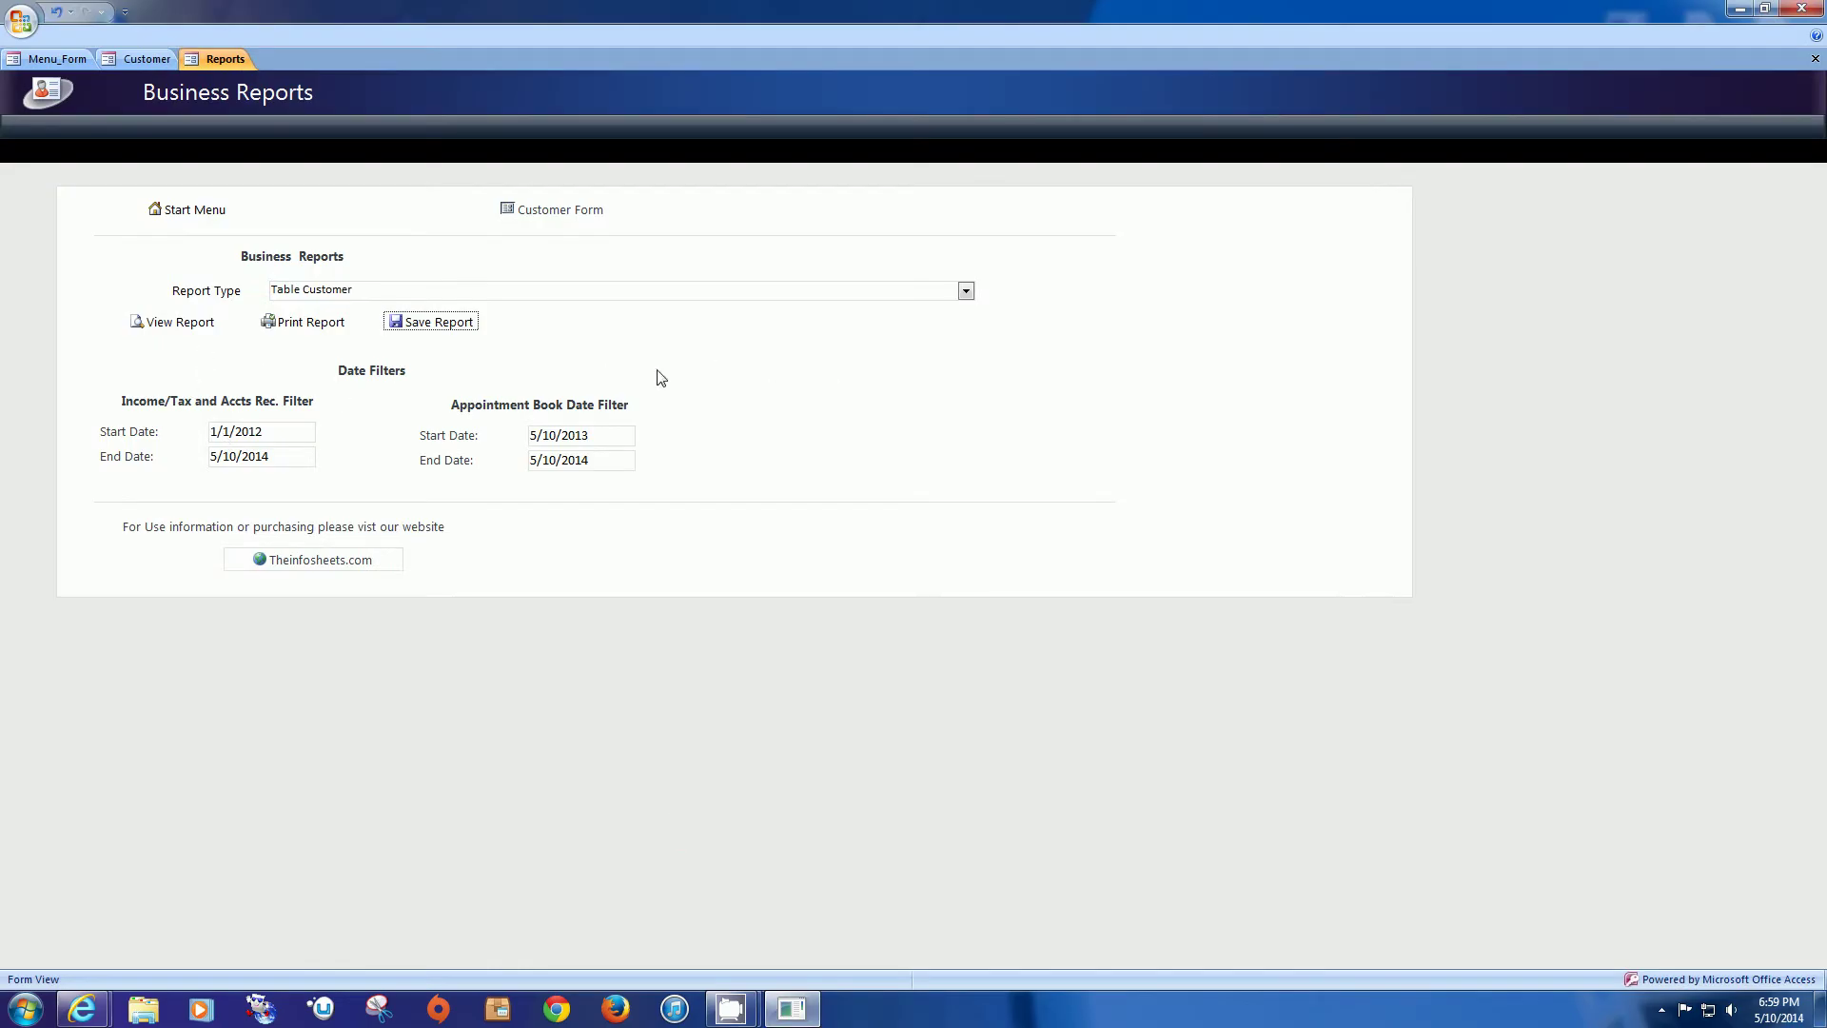
{"action": "left_click", "coordinate": [187, 324]}
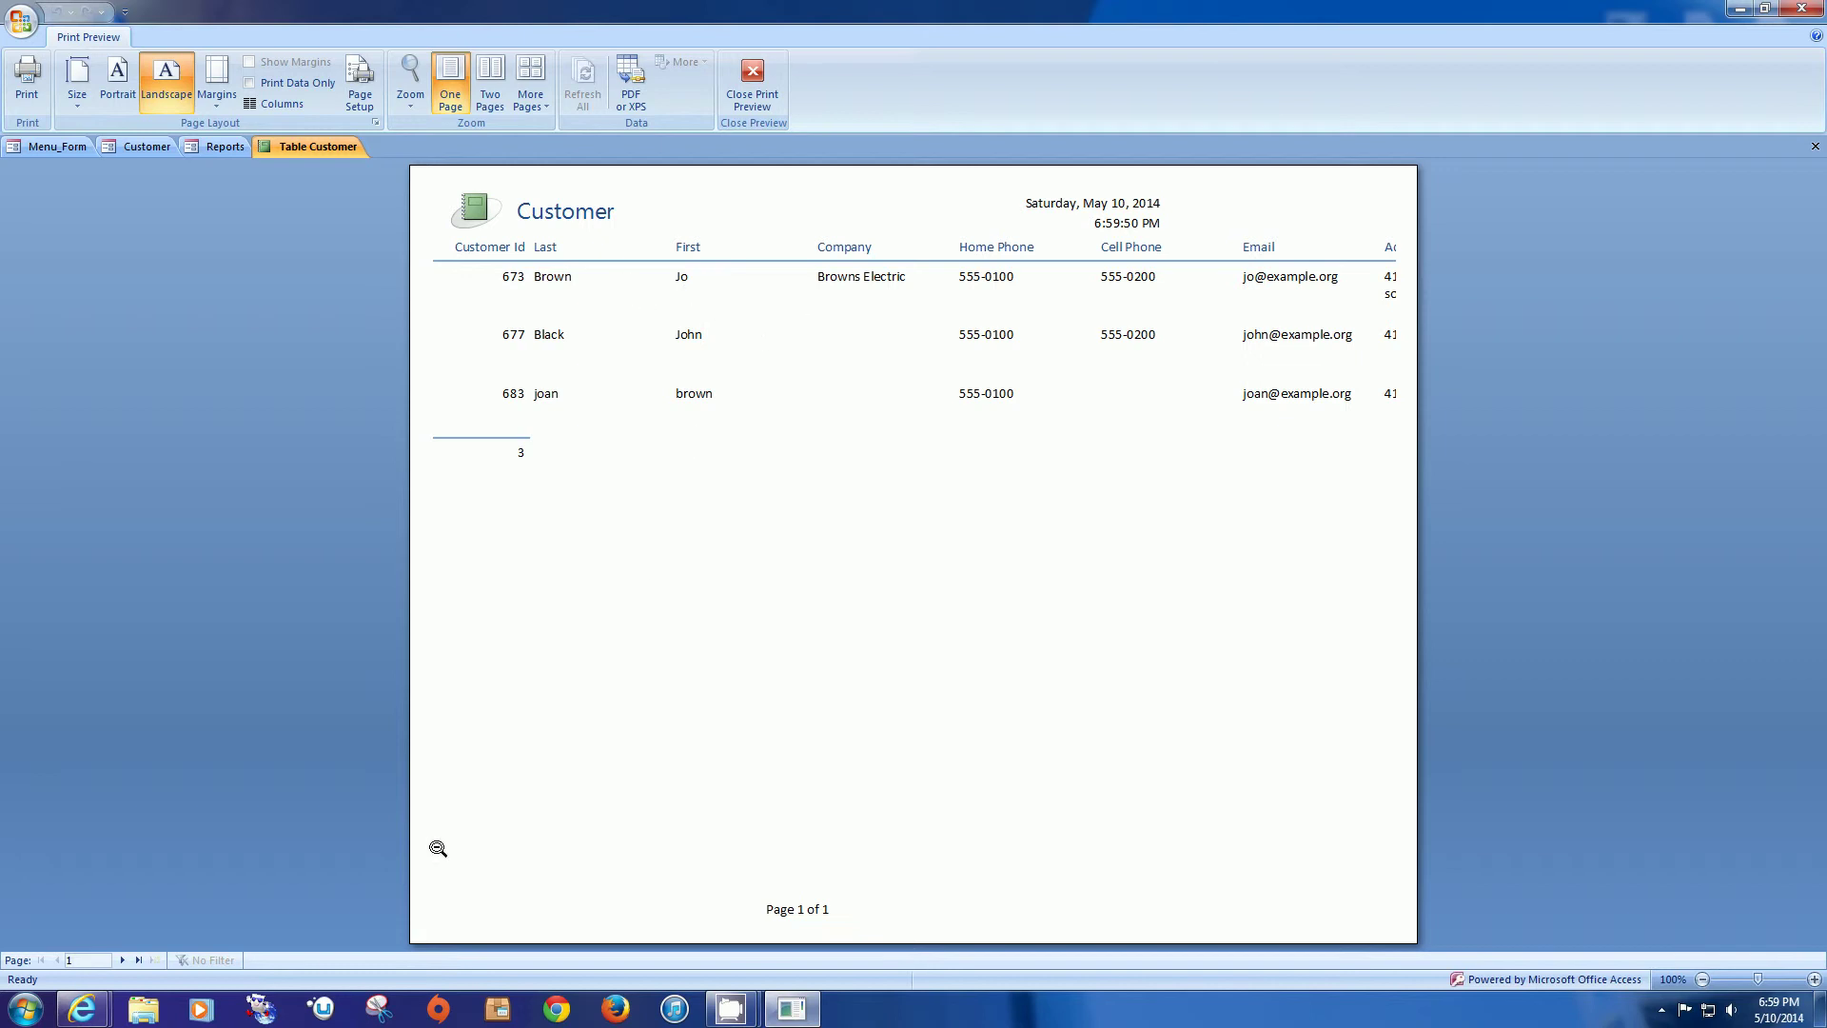
Step: View page 2 of the customer report, close the preview, and leave Table Customer as the report type
{"action": "left_click", "coordinate": [124, 960]}
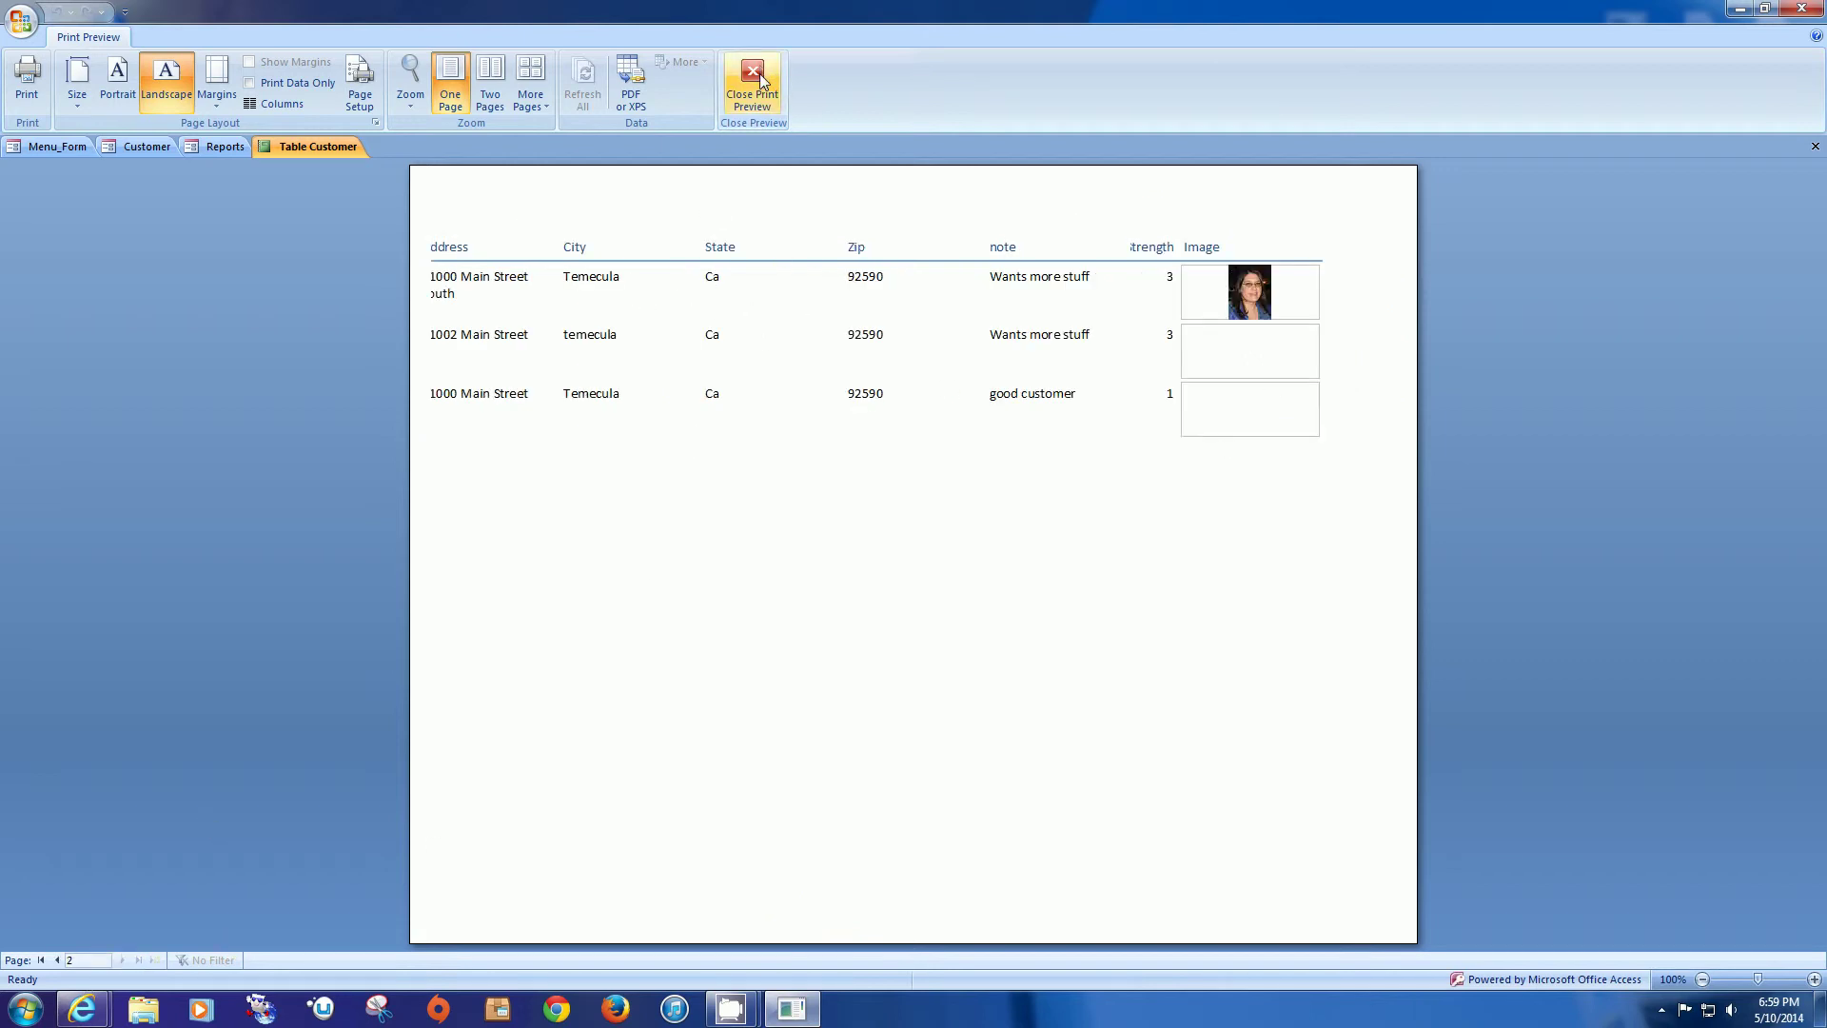
{"action": "left_click", "coordinate": [779, 103]}
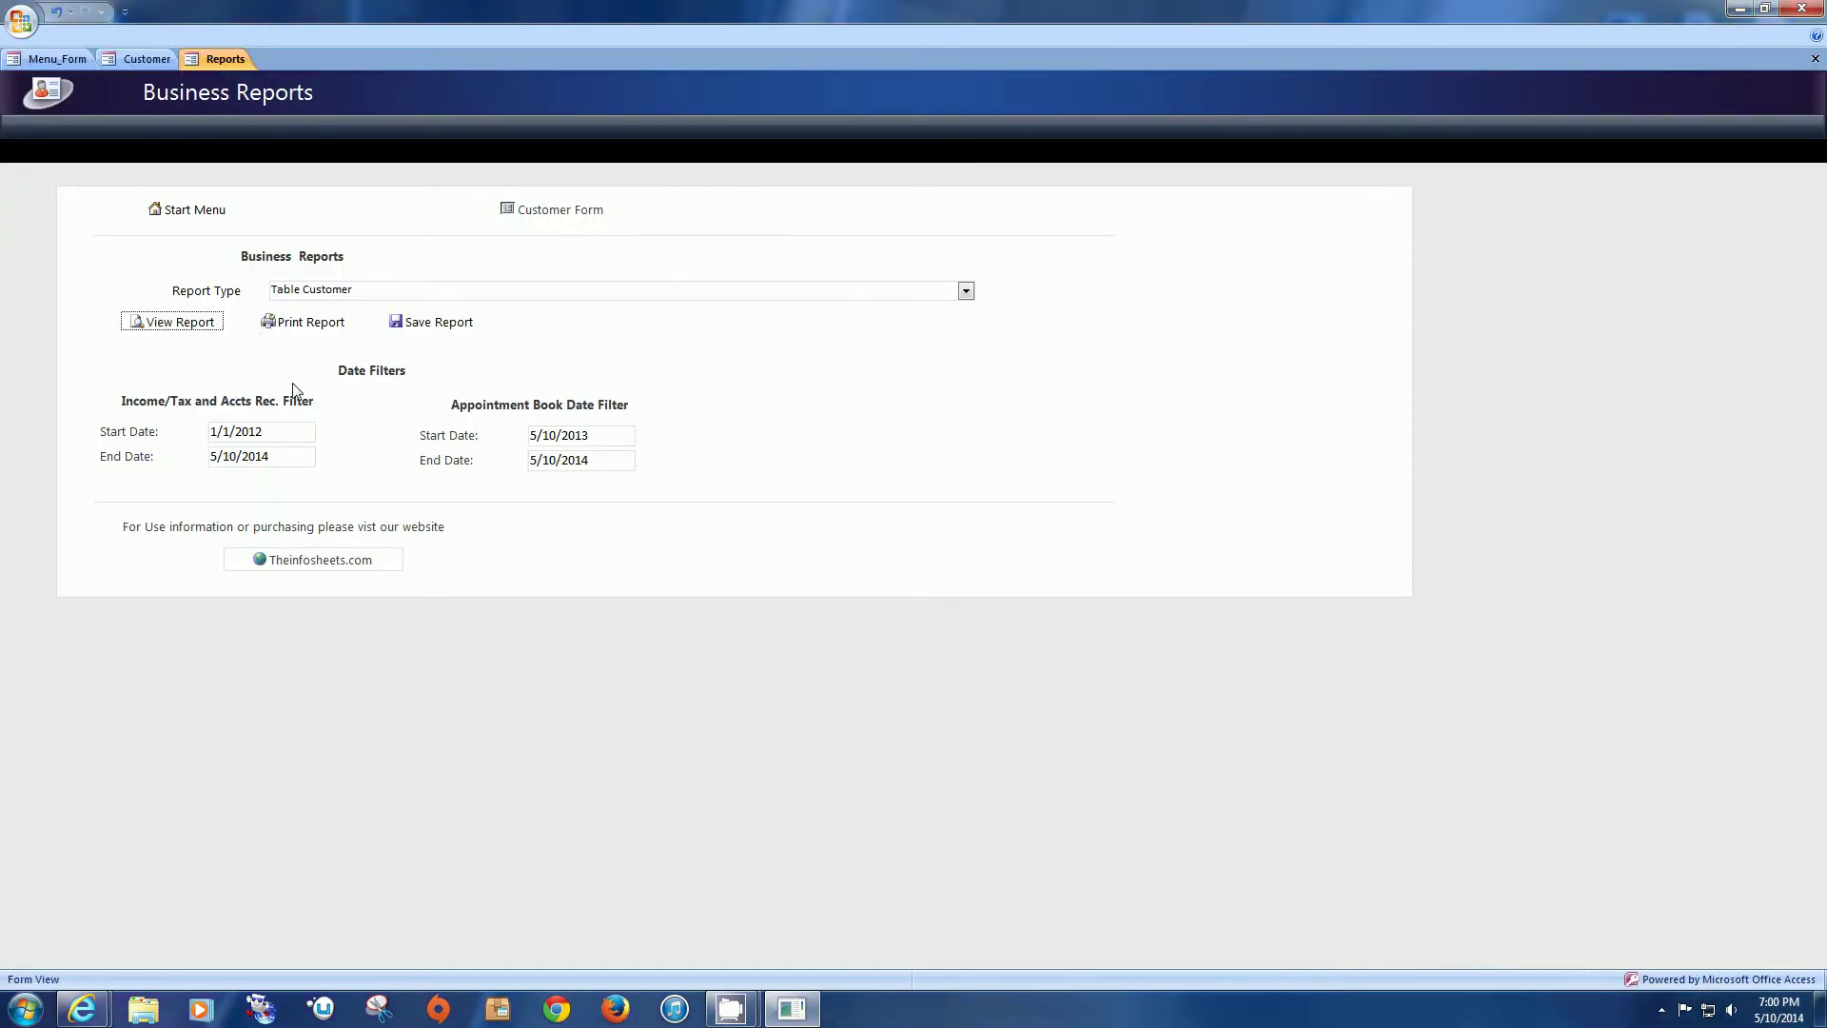
{"action": "left_click", "coordinate": [966, 290]}
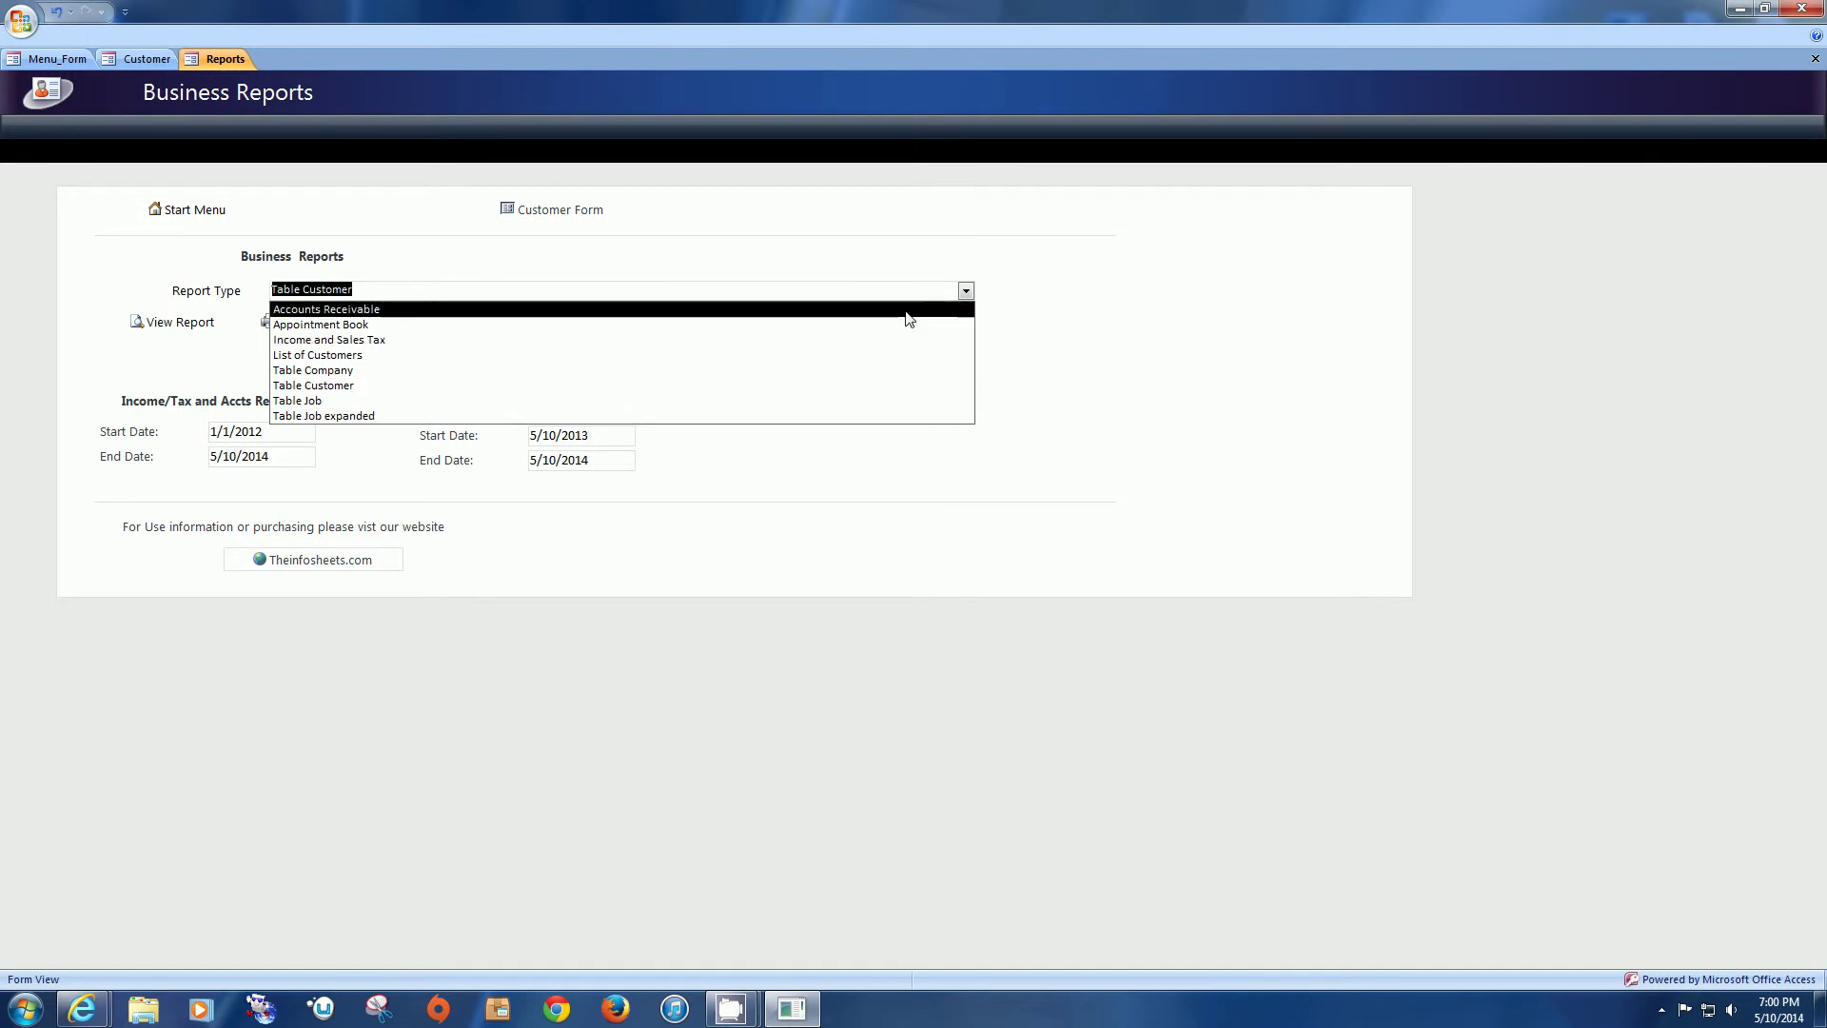
{"action": "left_click", "coordinate": [967, 292]}
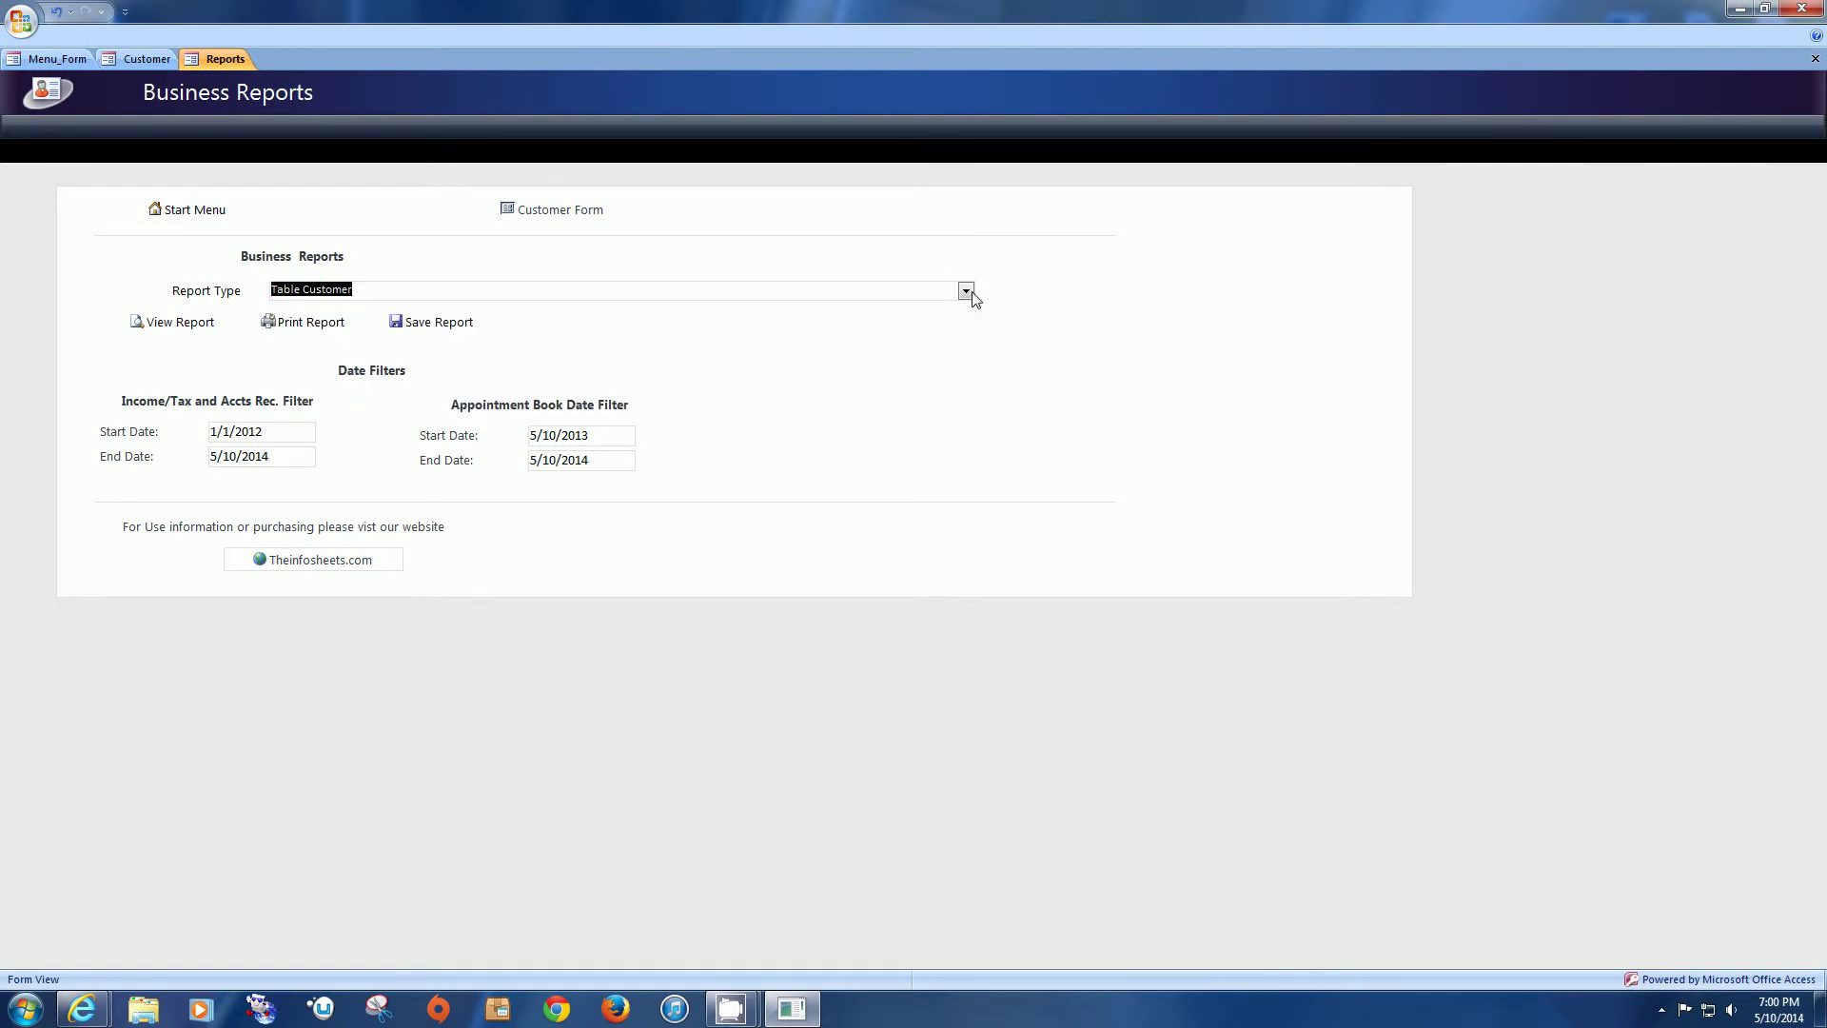
Step: From the Start Menu, begin Attatch Database Back End and confirm reconnecting all tables
{"action": "left_click", "coordinate": [200, 216]}
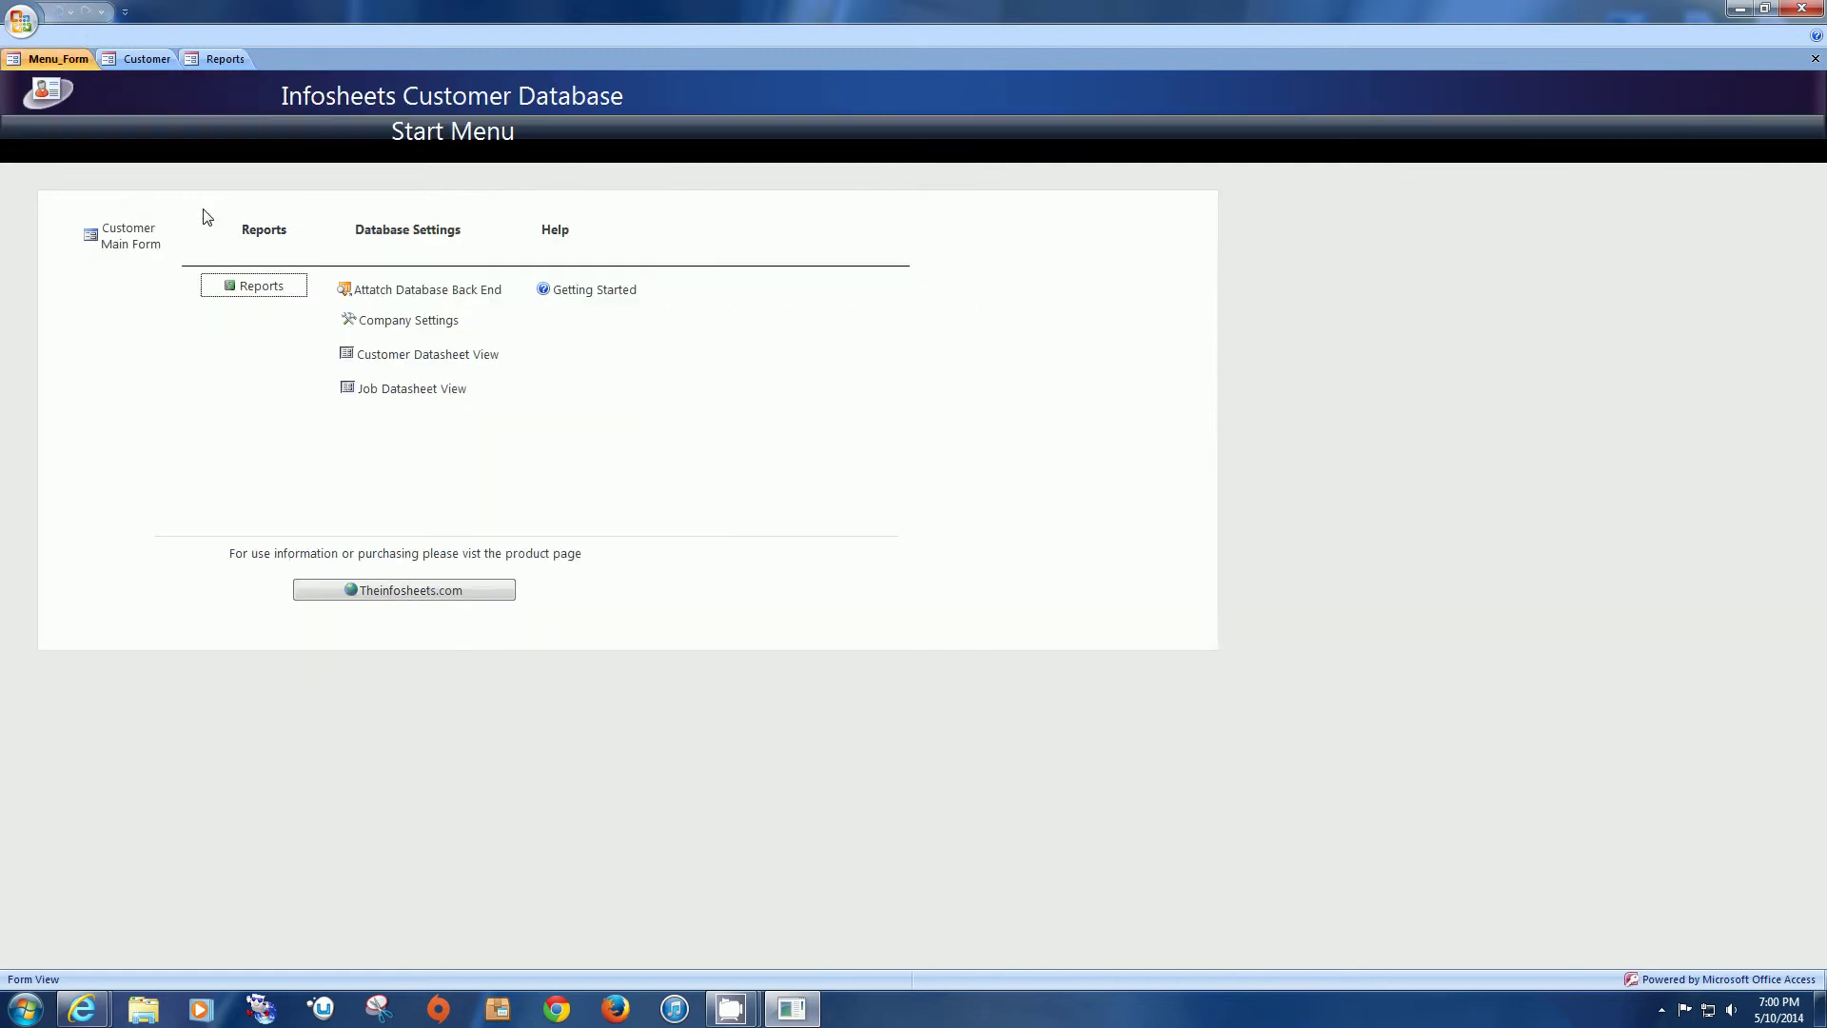
{"action": "left_click", "coordinate": [455, 295]}
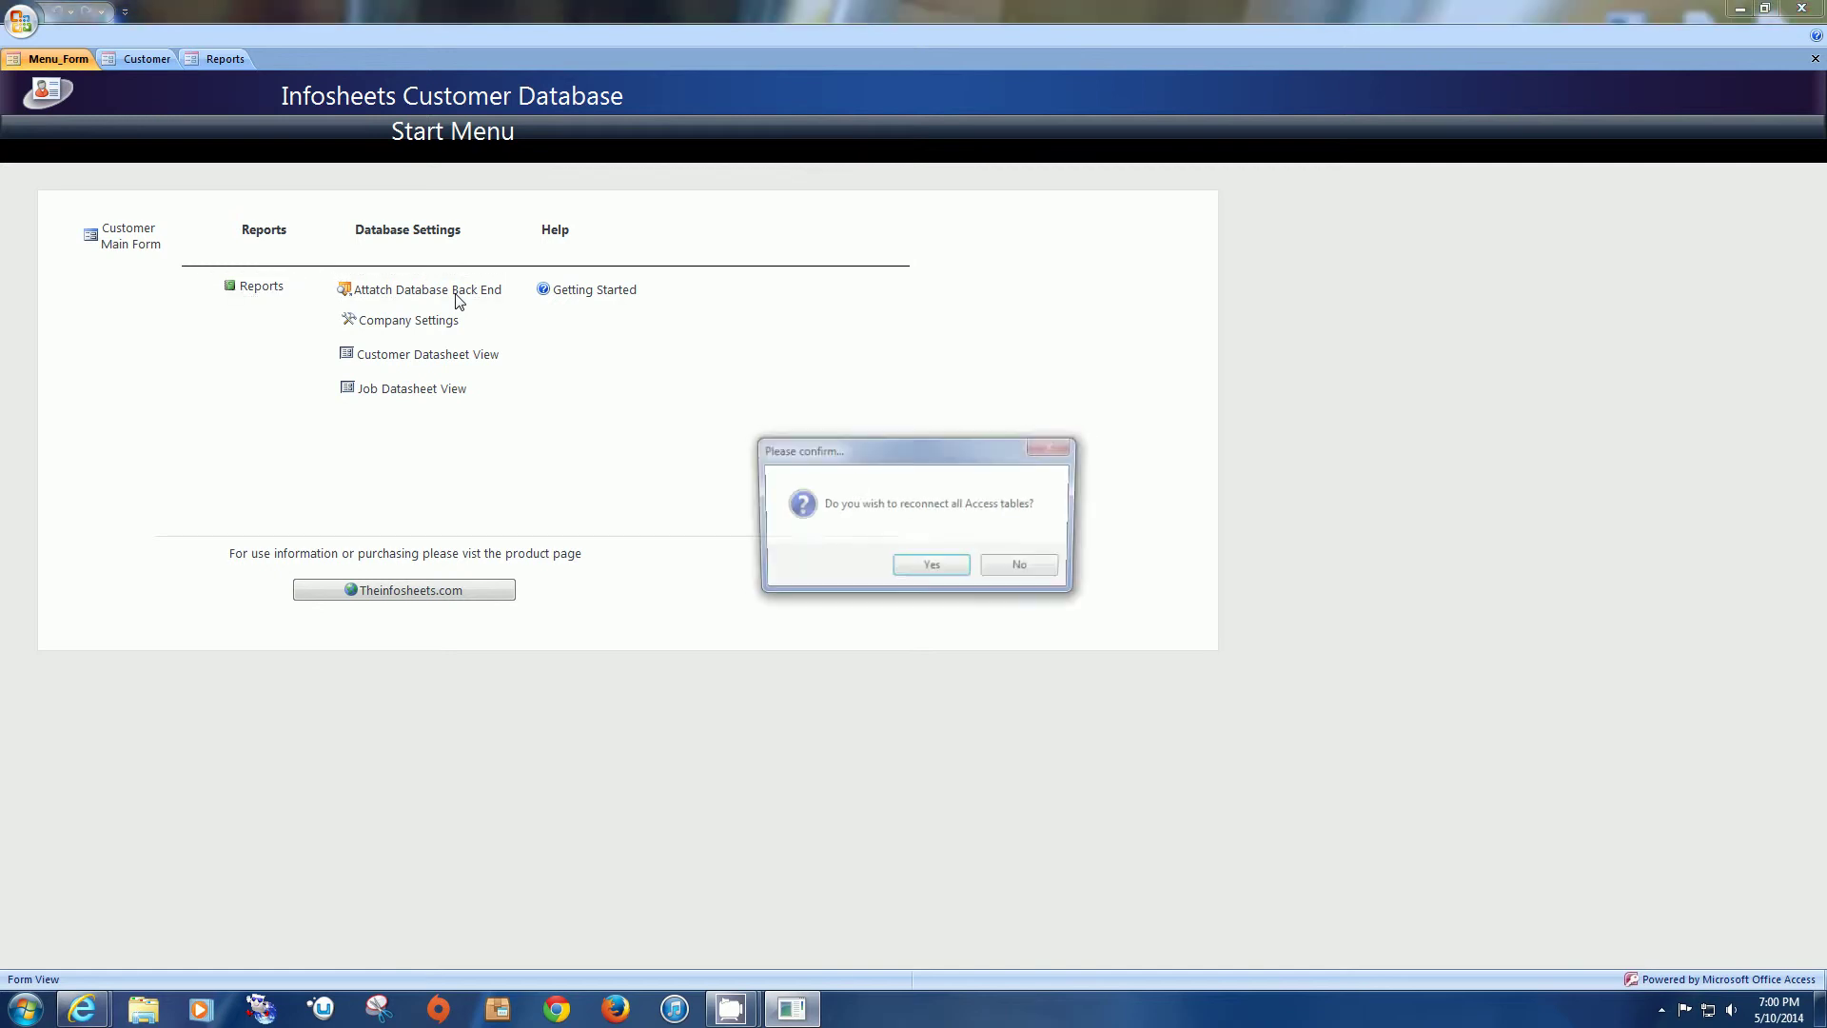
{"action": "left_click", "coordinate": [946, 577]}
{"action": "left_click", "coordinate": [950, 577]}
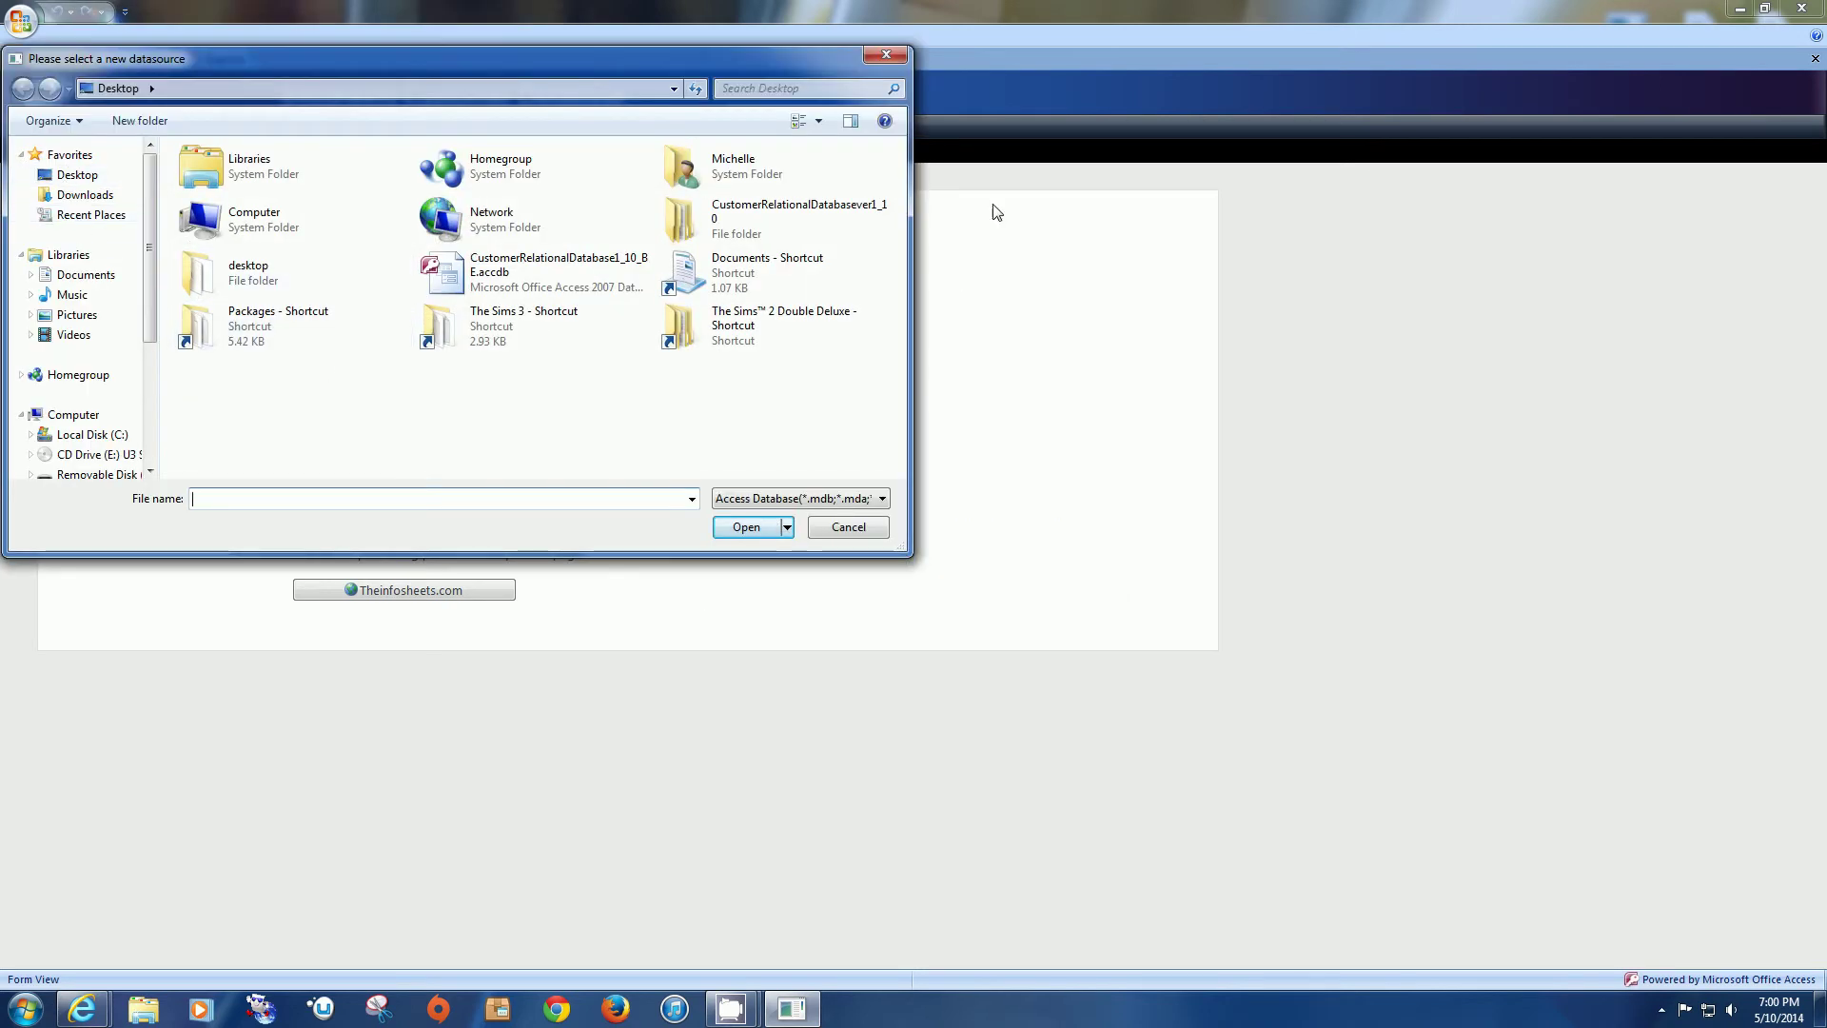
Step: Choose CustomerRelationalDatabase1_10_BE.accdb in Documents > Infosheets, reconnect, and return to the Customer form
{"action": "left_click", "coordinate": [72, 276]}
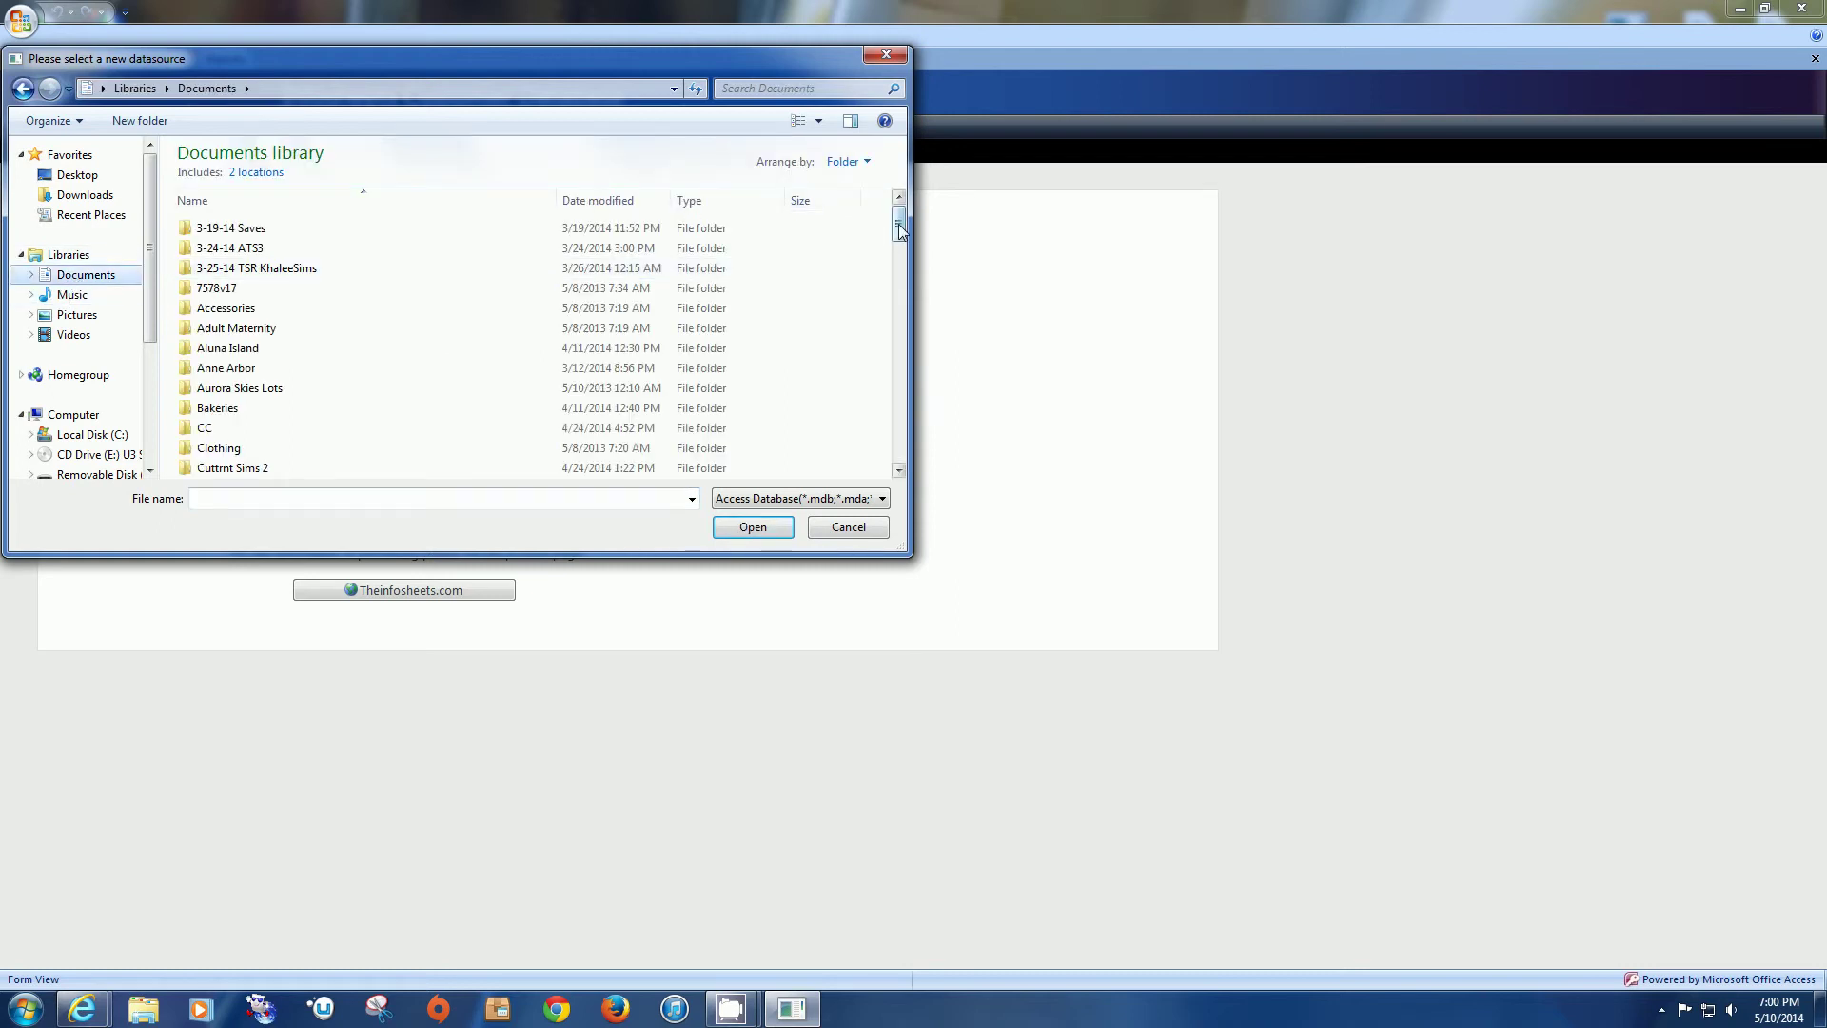
{"action": "left_click_drag", "start_coordinate": [898, 229], "coordinate": [898, 298]}
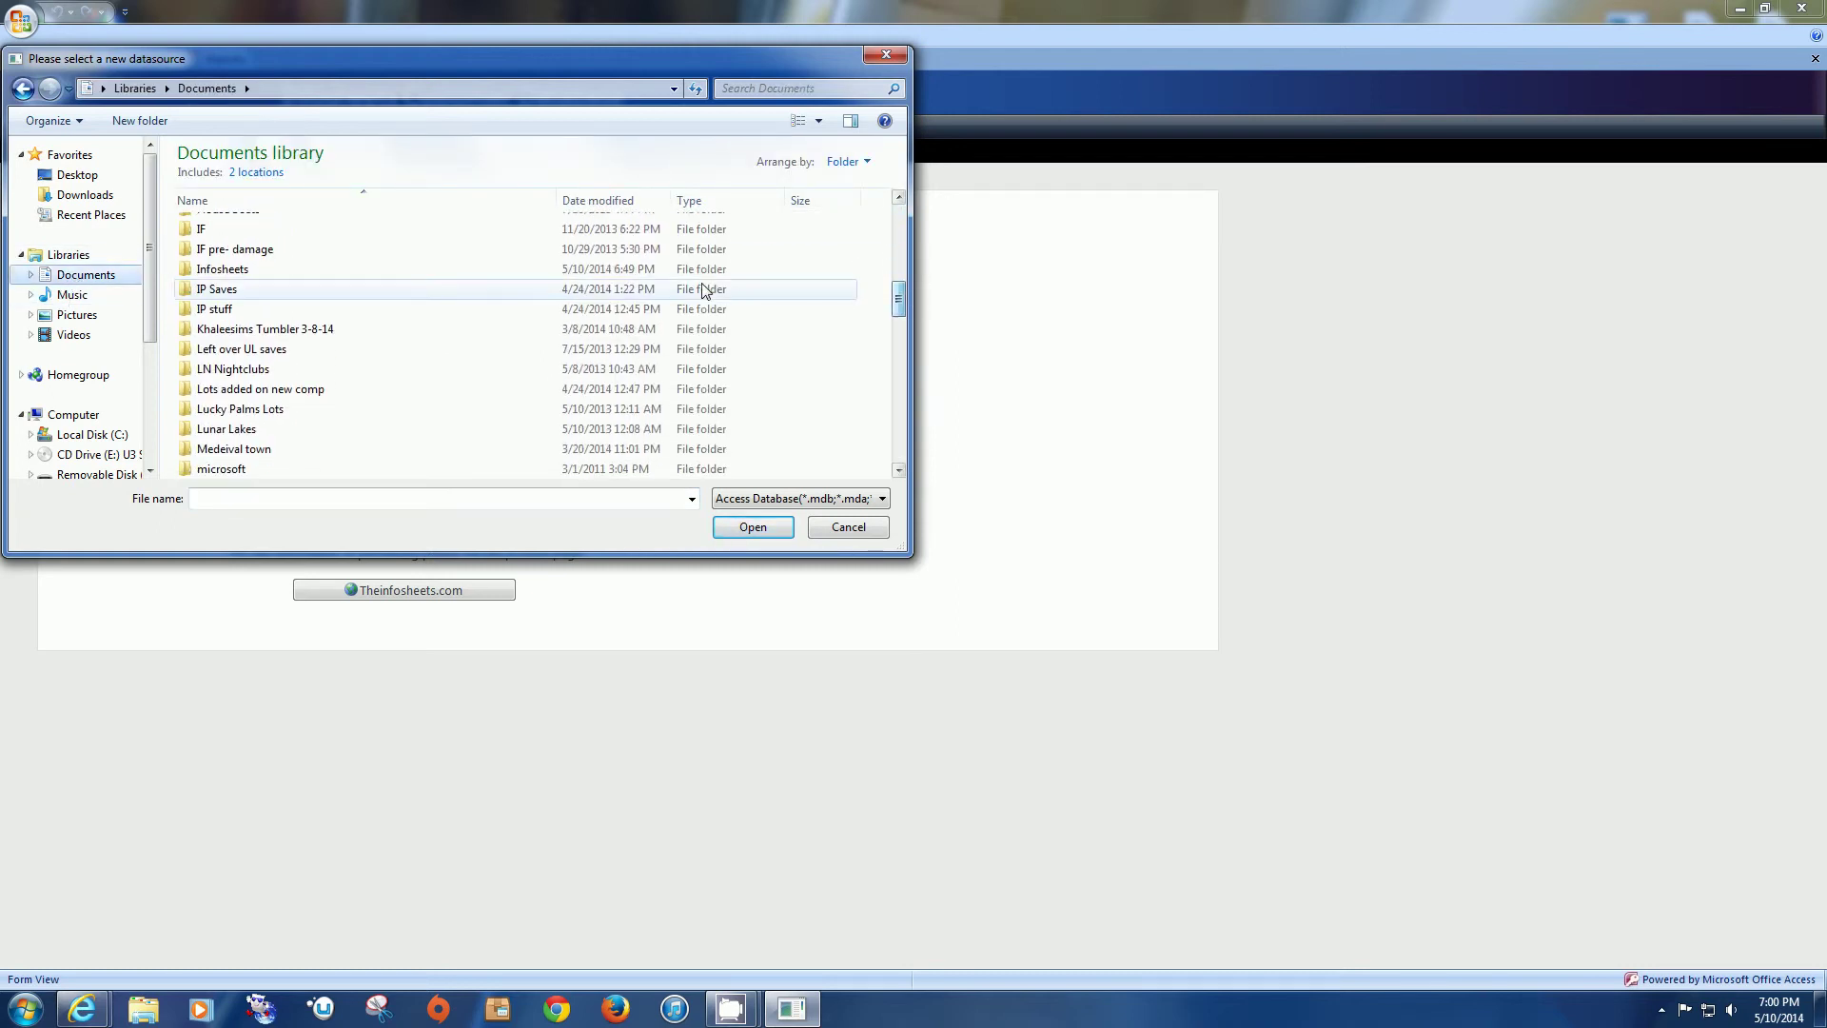
{"action": "double_click", "coordinate": [565, 271]}
{"action": "left_click", "coordinate": [301, 236]}
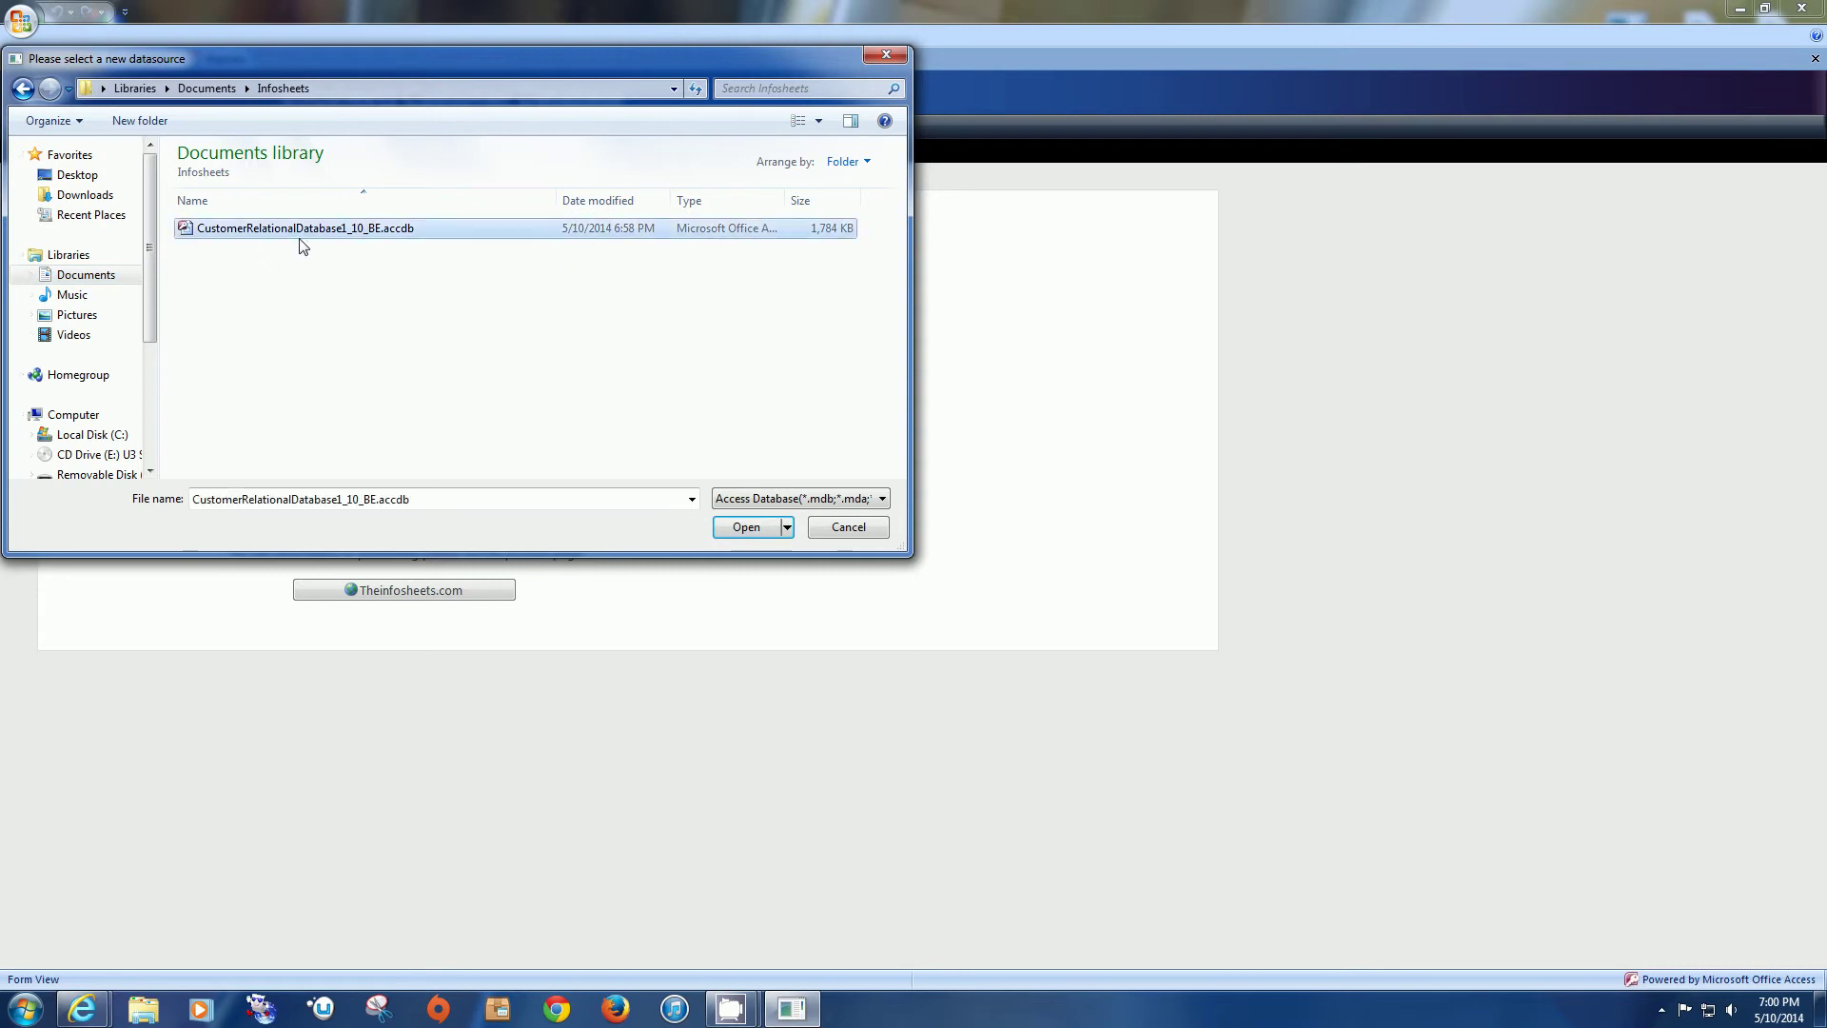
{"action": "left_click", "coordinate": [746, 526]}
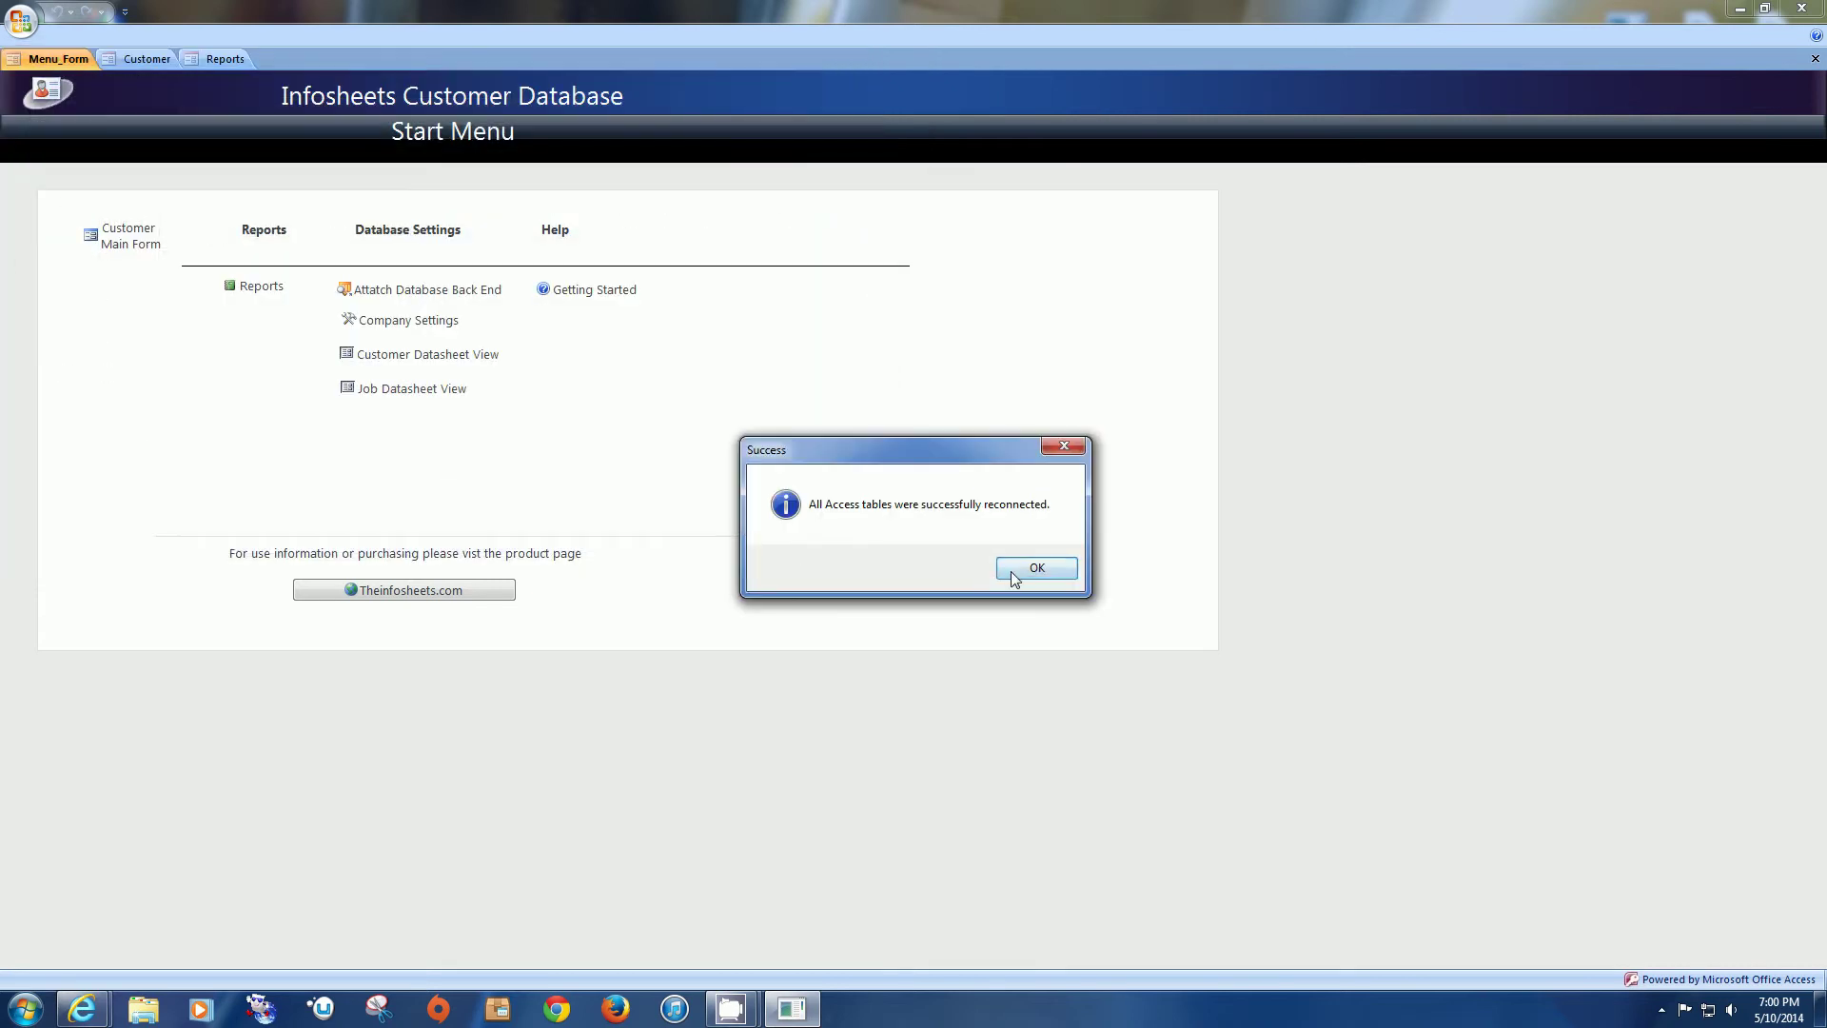
{"action": "left_click", "coordinate": [1014, 571]}
{"action": "left_click", "coordinate": [114, 236]}
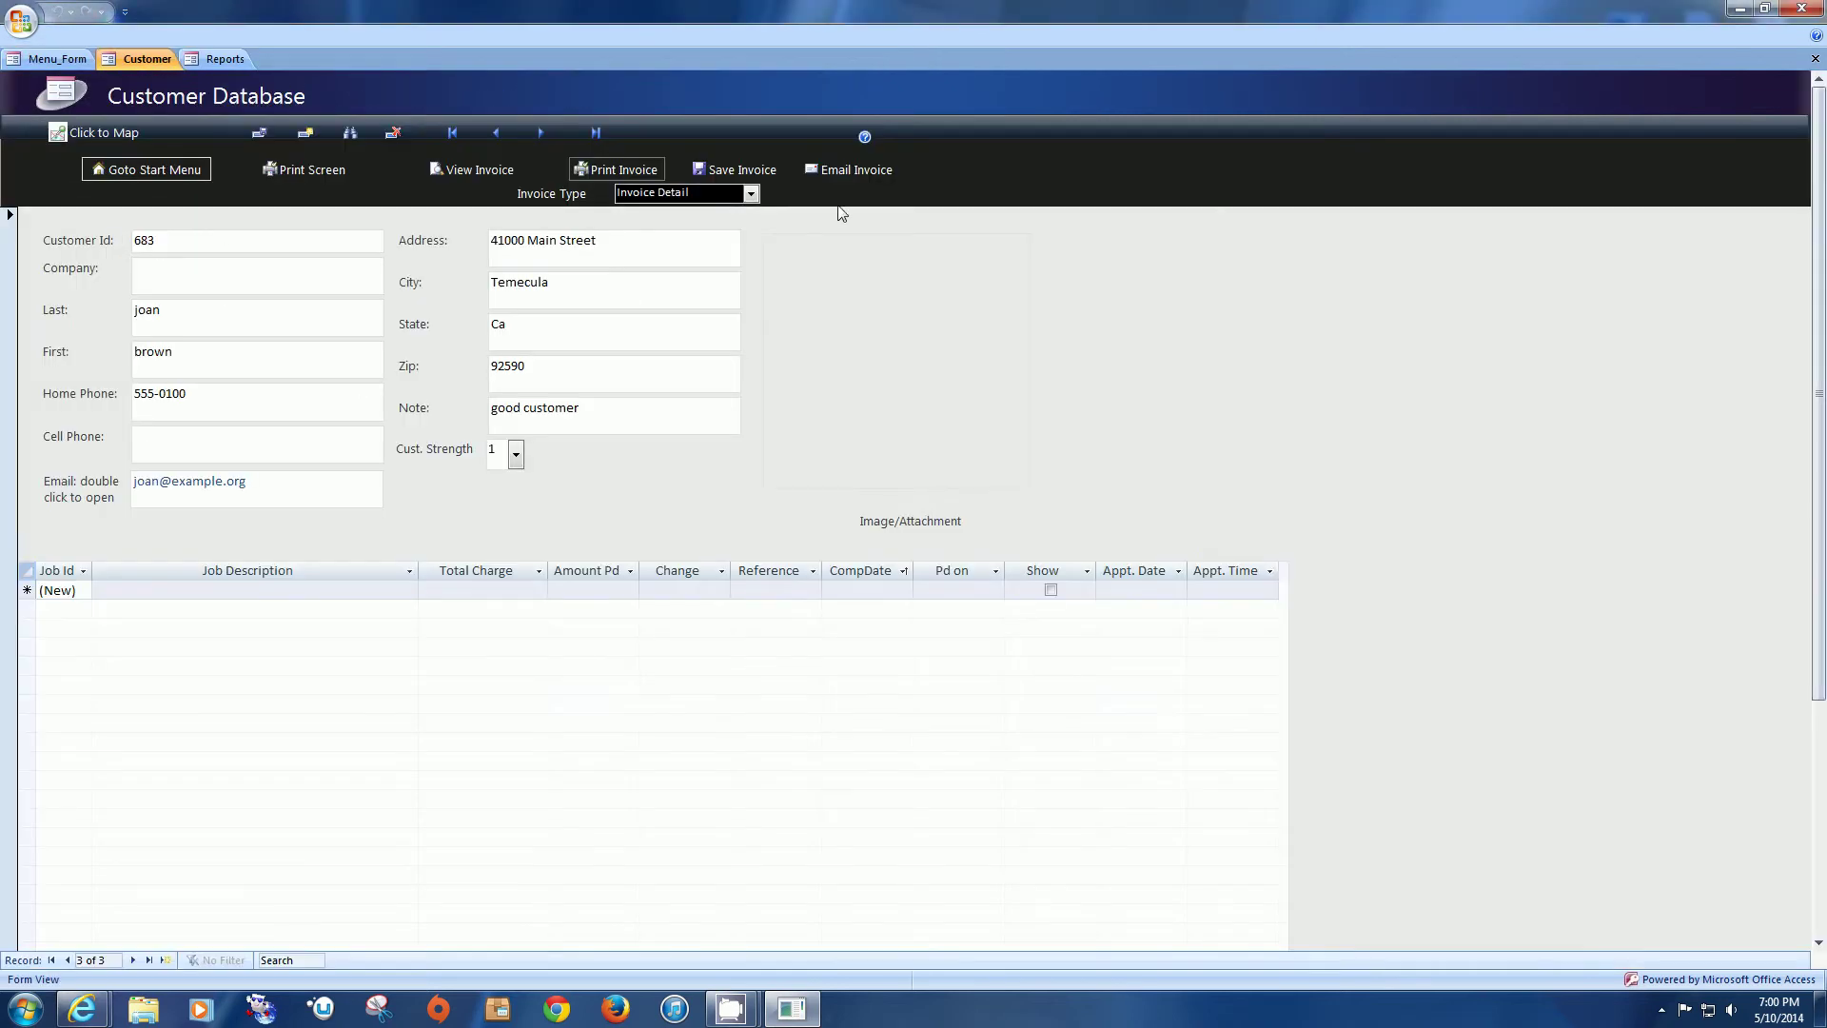
{"action": "left_click", "coordinate": [157, 168]}
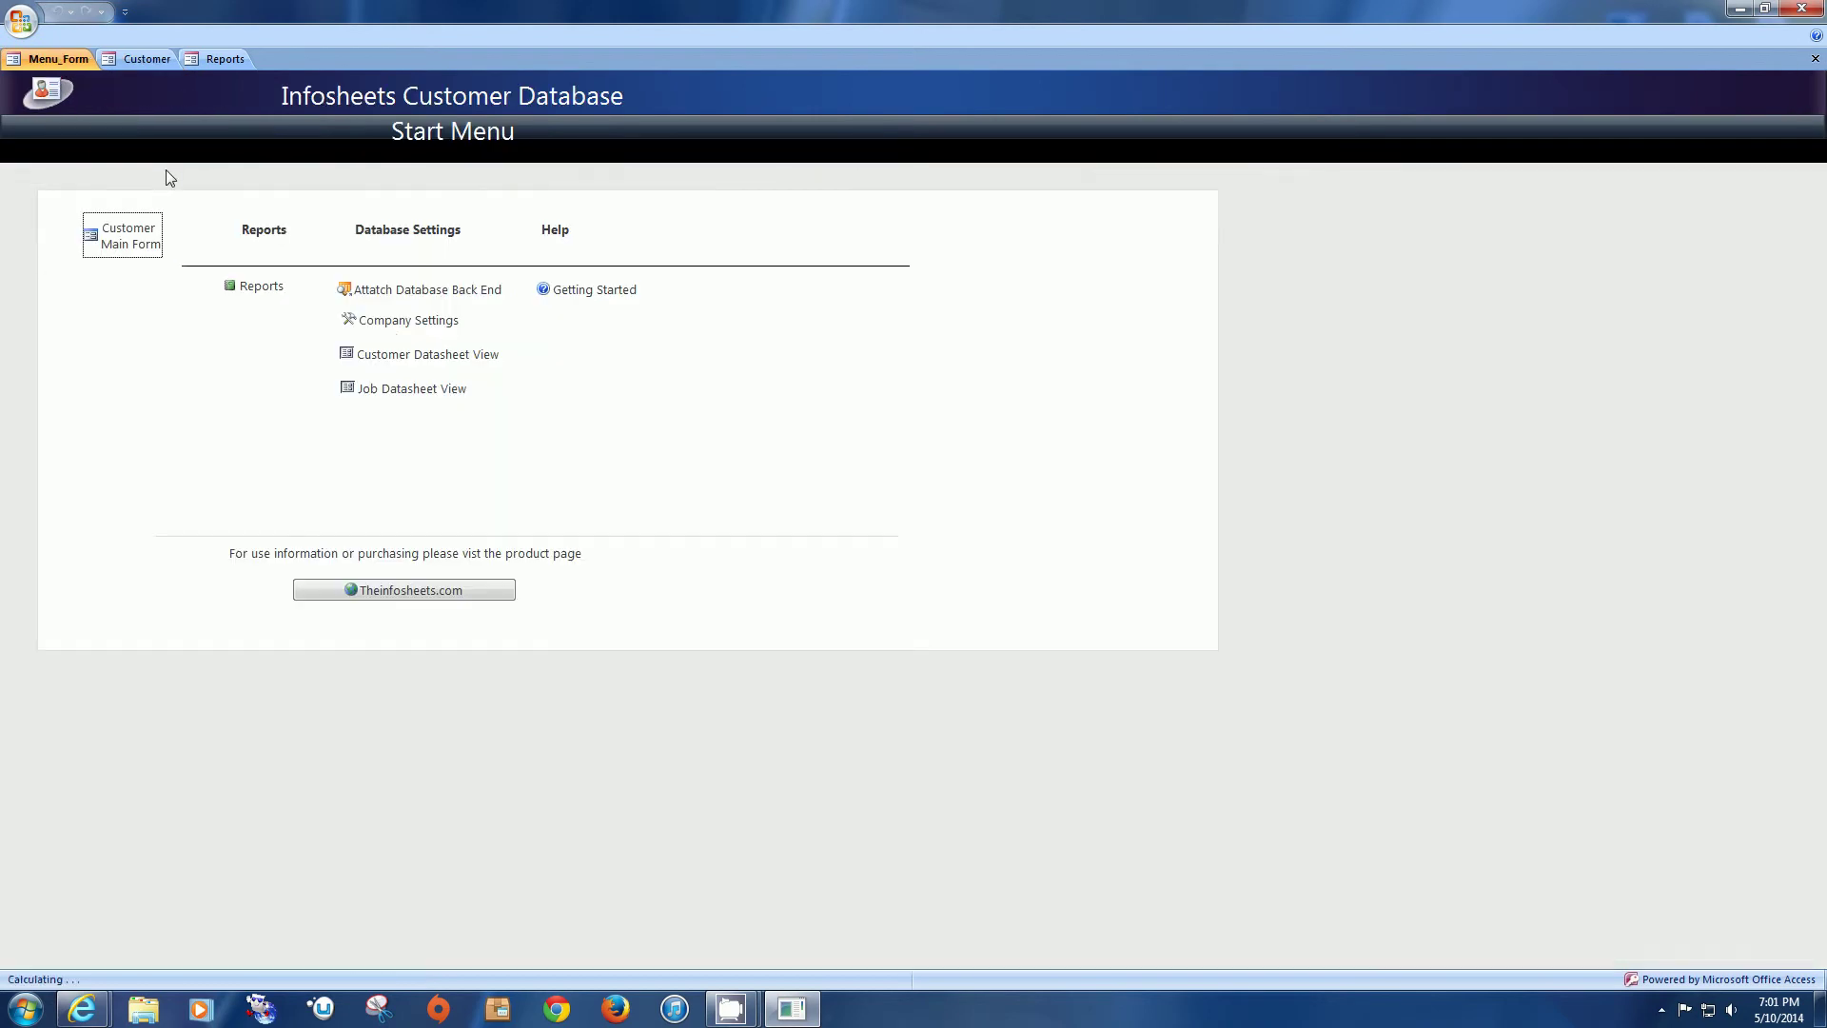
{"action": "left_click", "coordinate": [389, 324]}
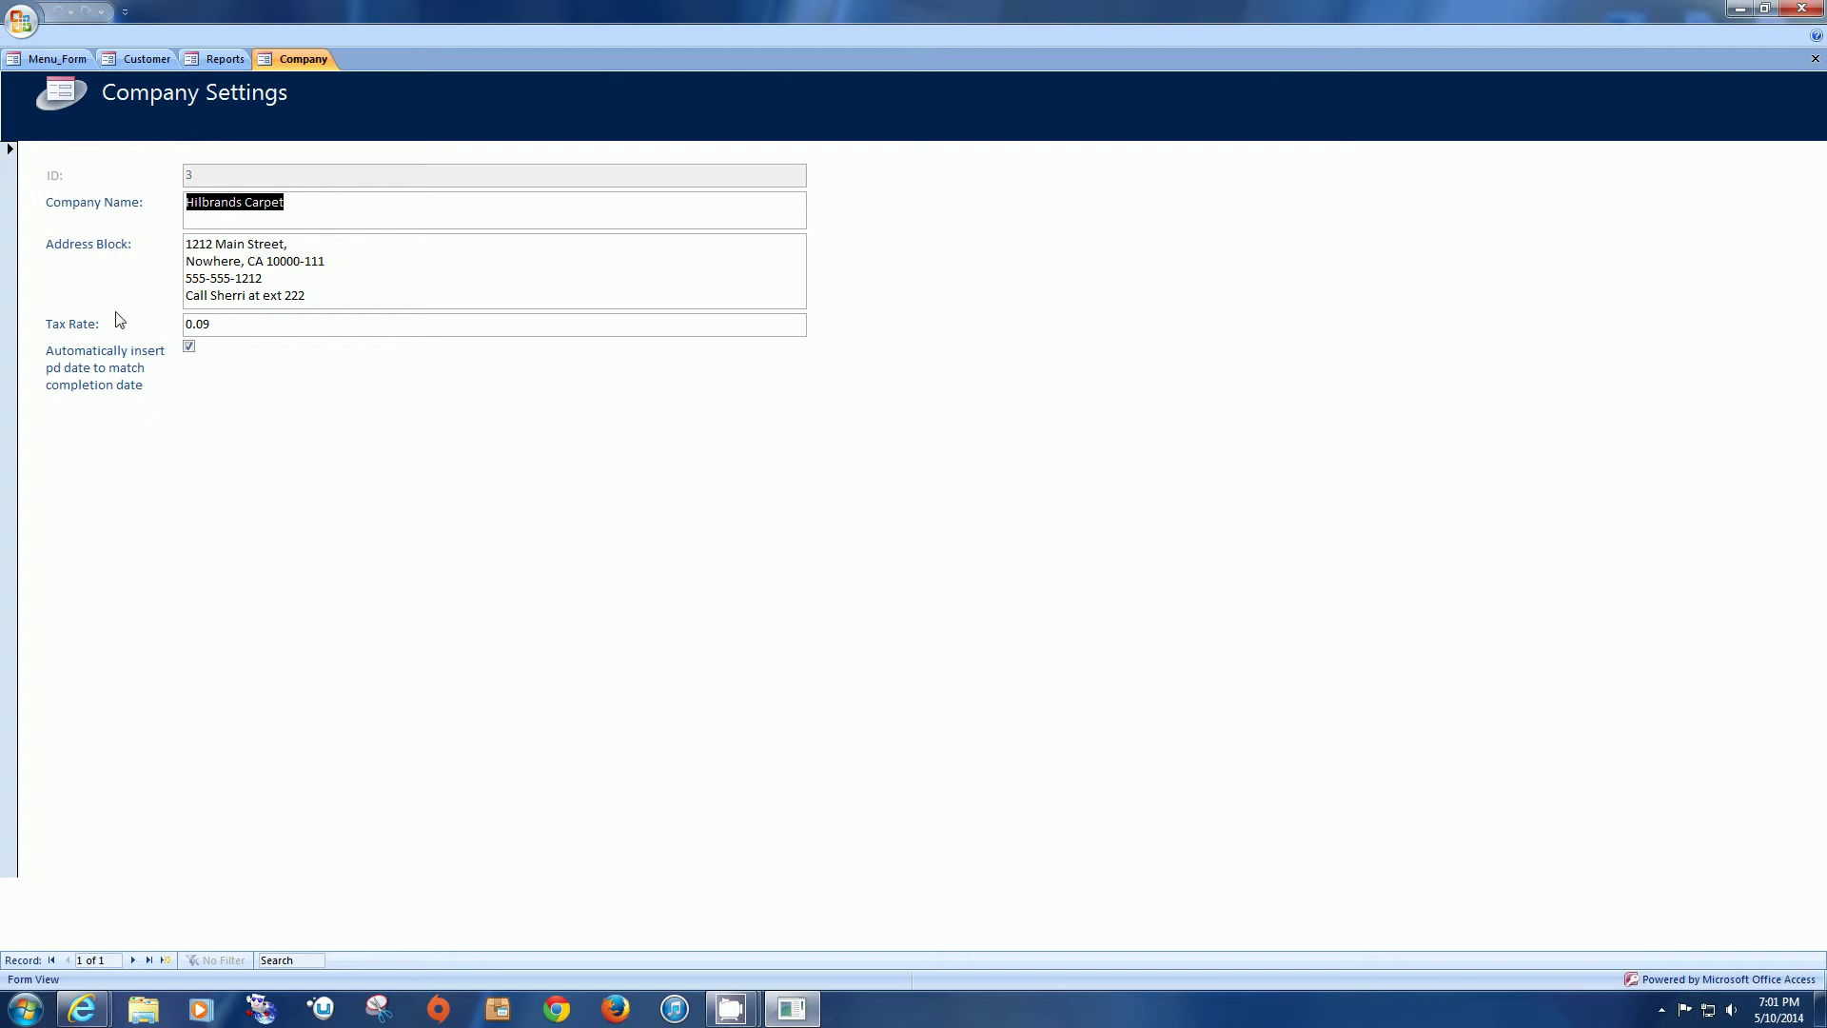
{"action": "left_click", "coordinate": [1815, 58]}
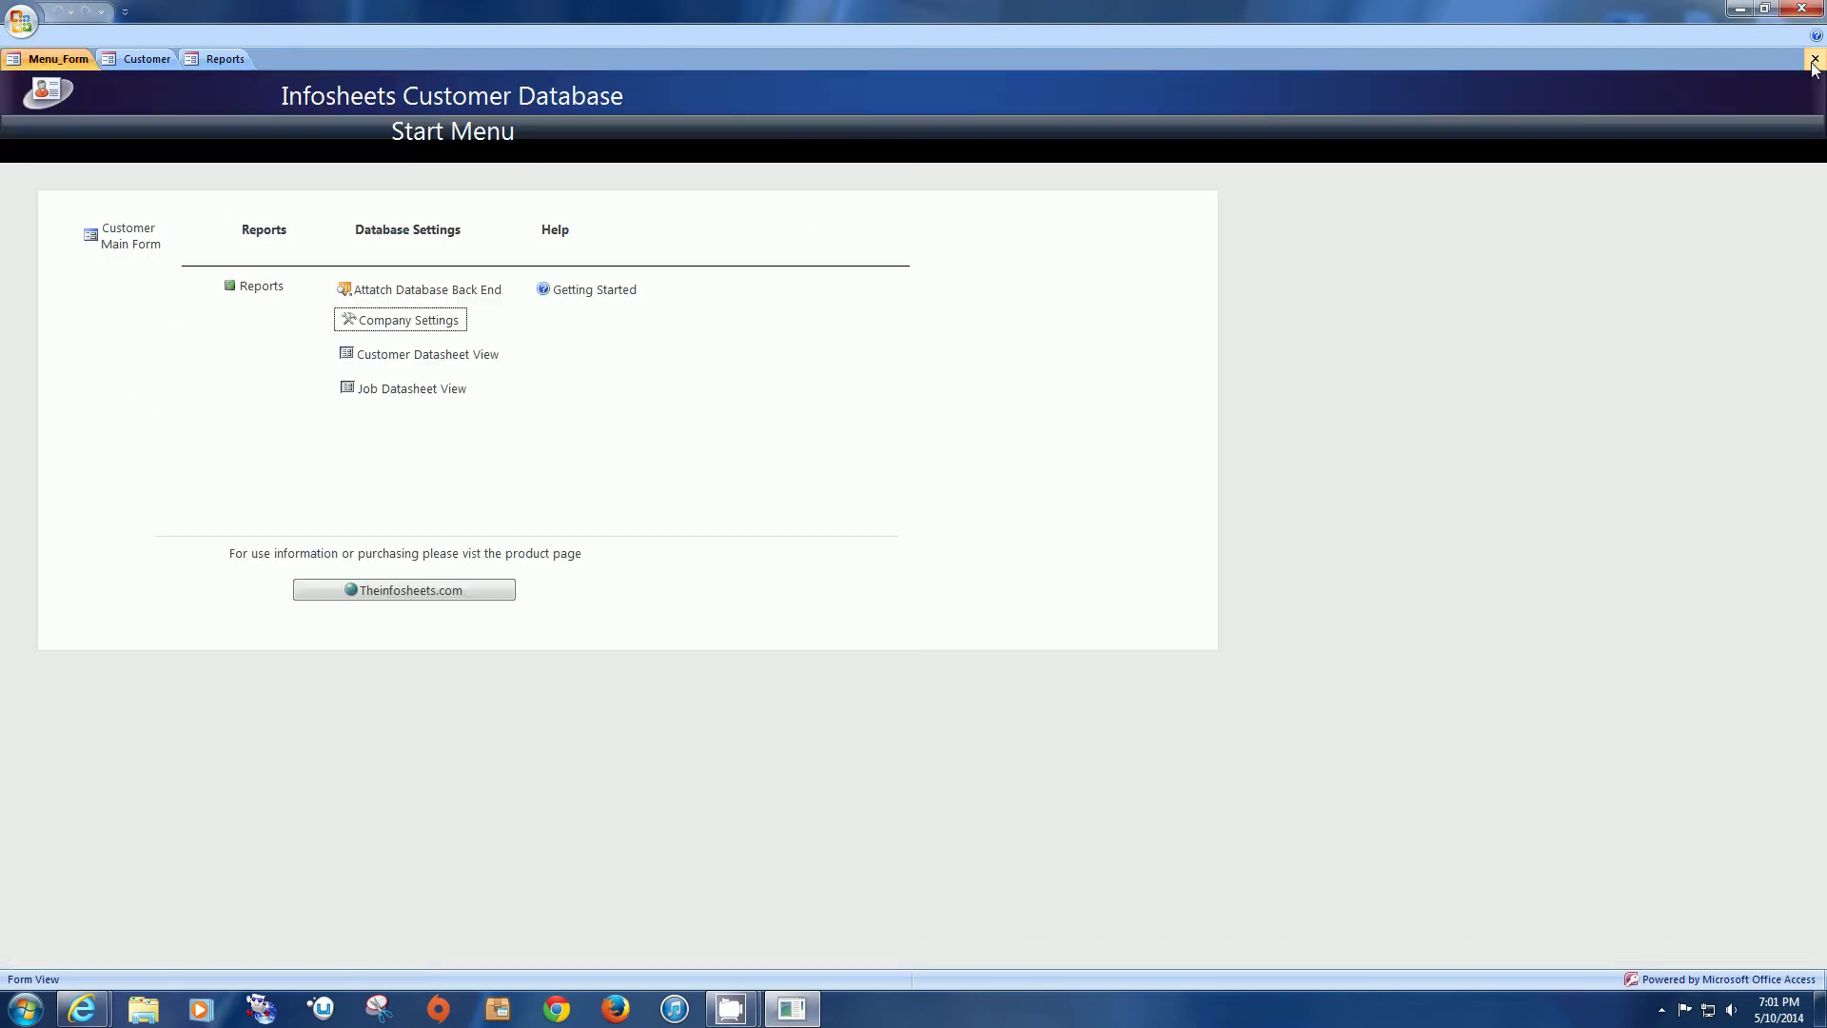
Step: Open the Customer datasheet, inspect customer 673's jobs, and peek at the Company filter options
{"action": "left_click", "coordinate": [431, 358]}
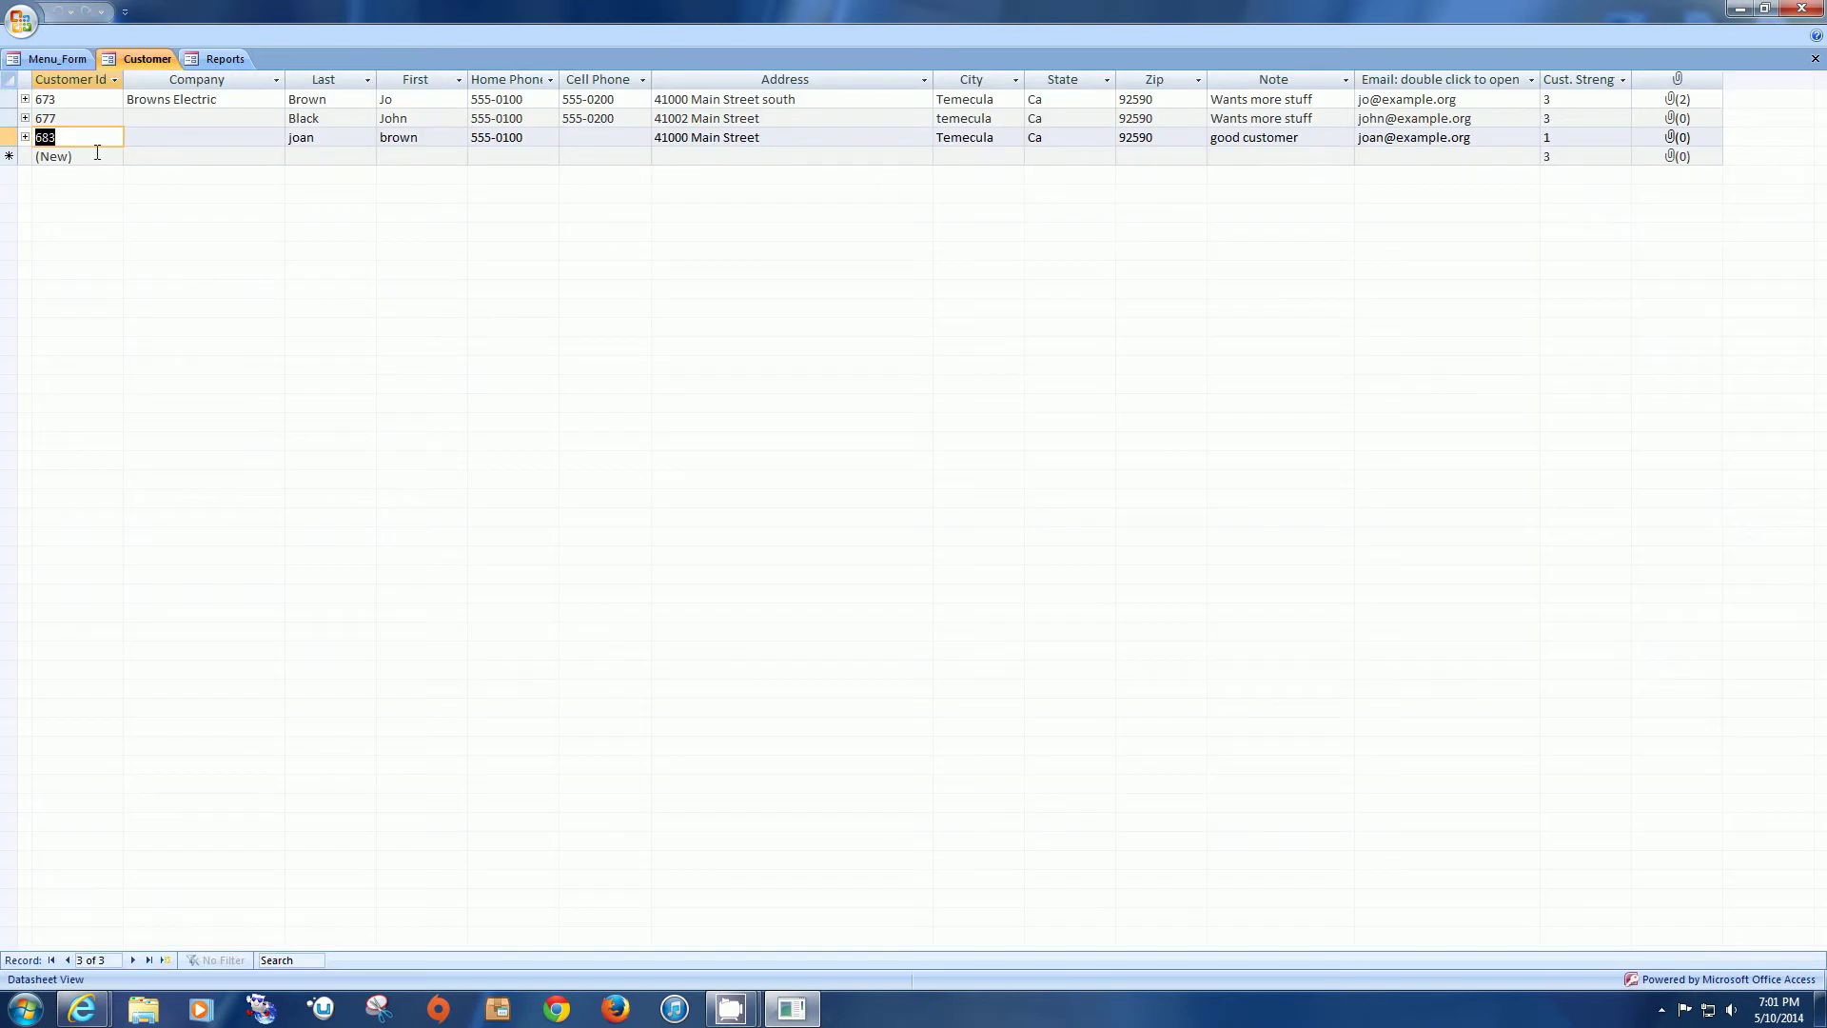
{"action": "left_click", "coordinate": [25, 99]}
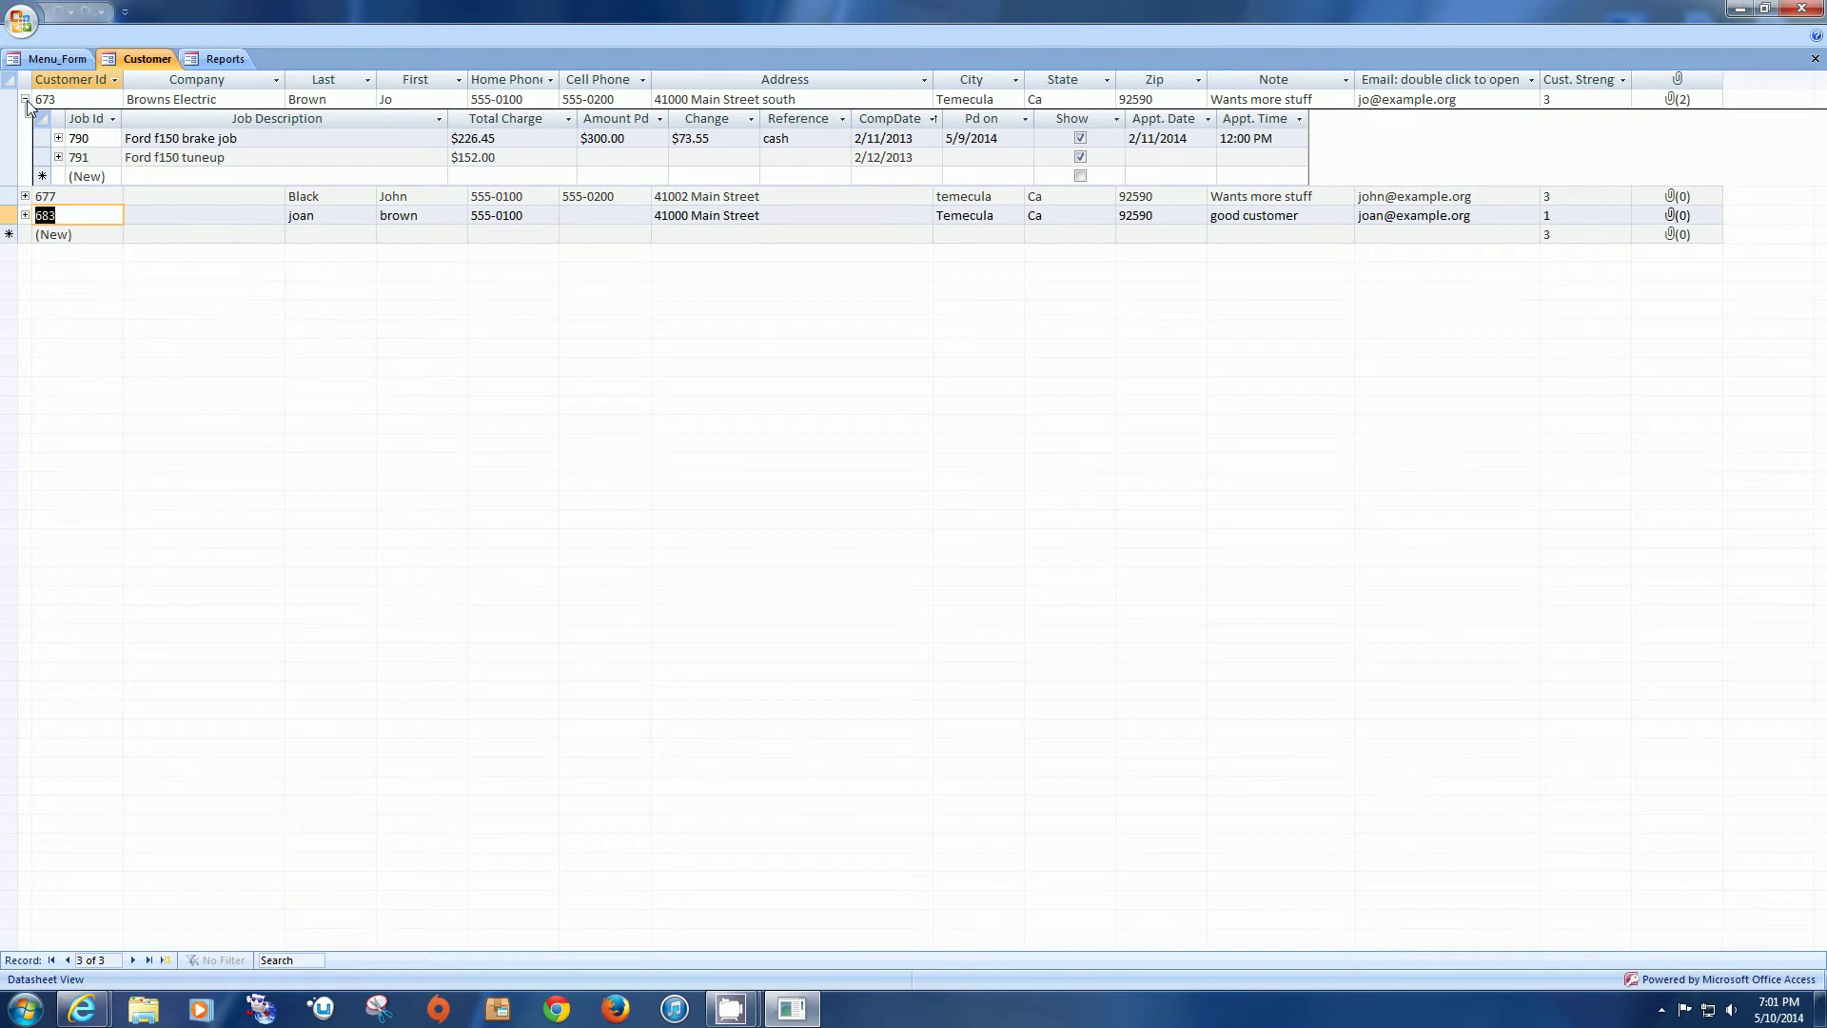
{"action": "left_click", "coordinate": [26, 99]}
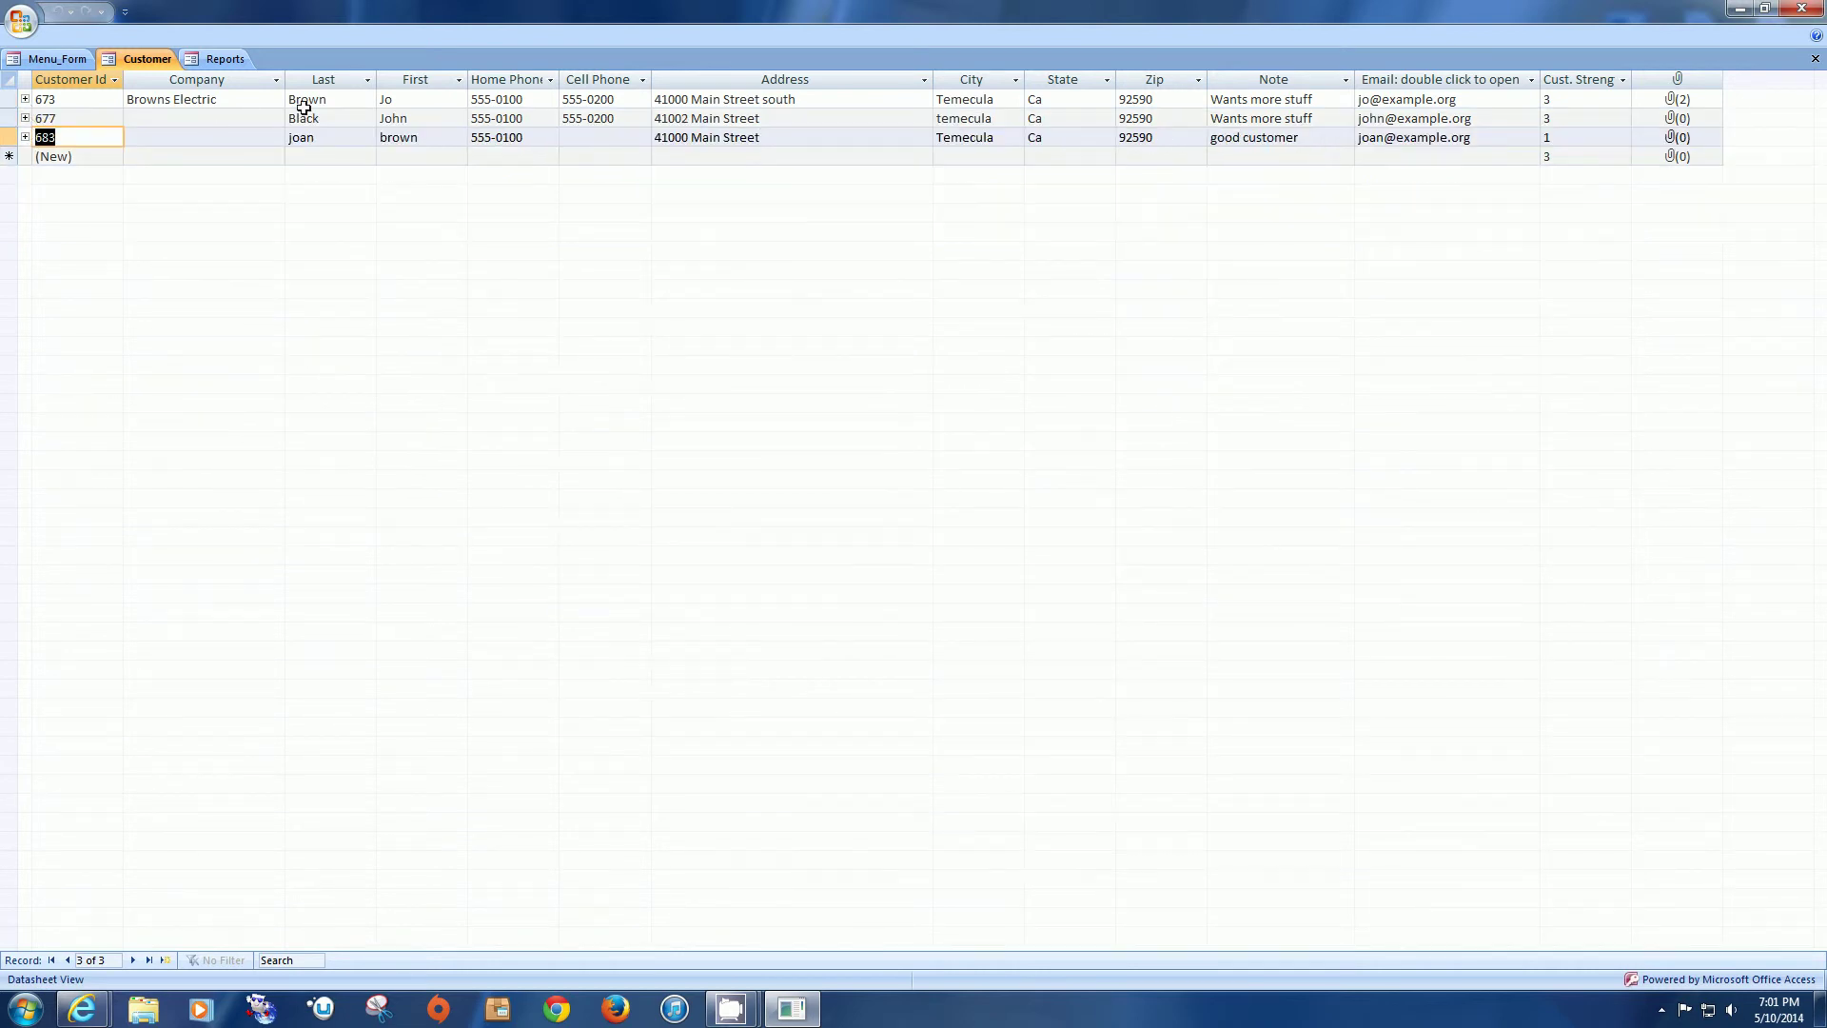
{"action": "left_click", "coordinate": [276, 80]}
{"action": "left_click", "coordinate": [266, 86]}
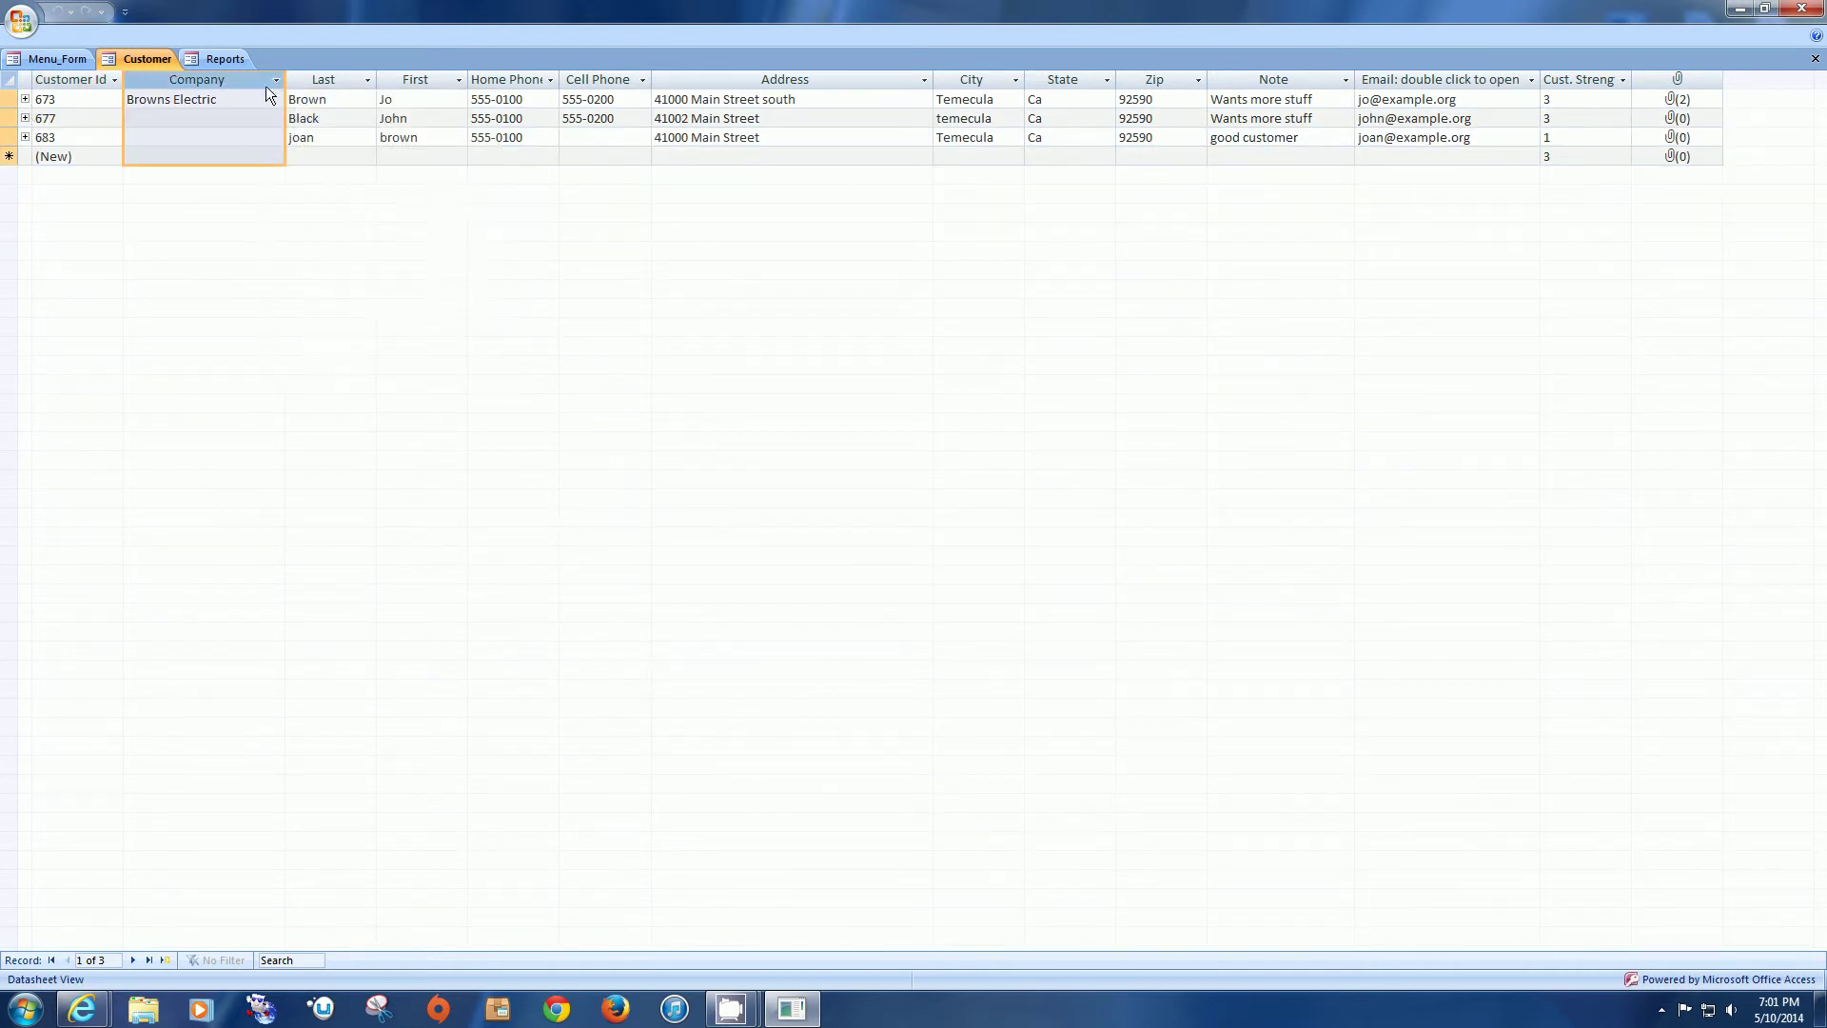
Step: Sort customers by Last name A to Z, review customer 677's job 793 expenses, and select customer 673
{"action": "left_click", "coordinate": [367, 80]}
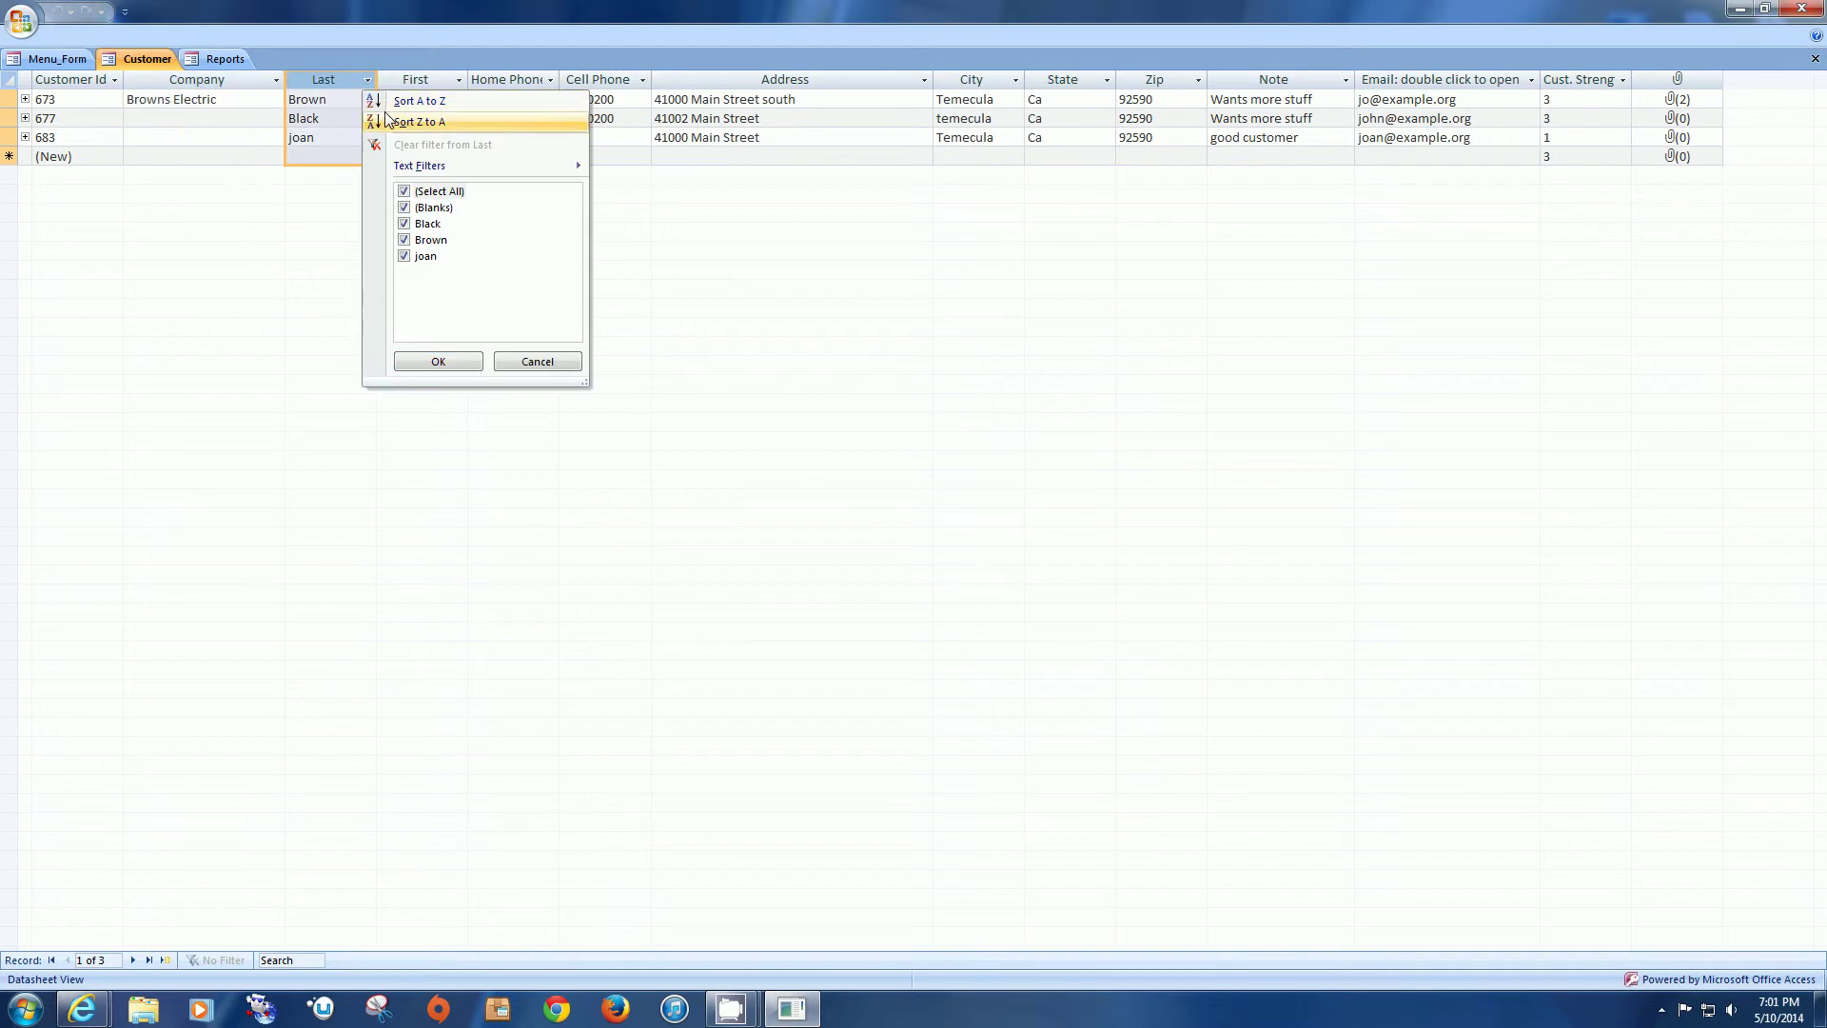
{"action": "left_click", "coordinate": [387, 101]}
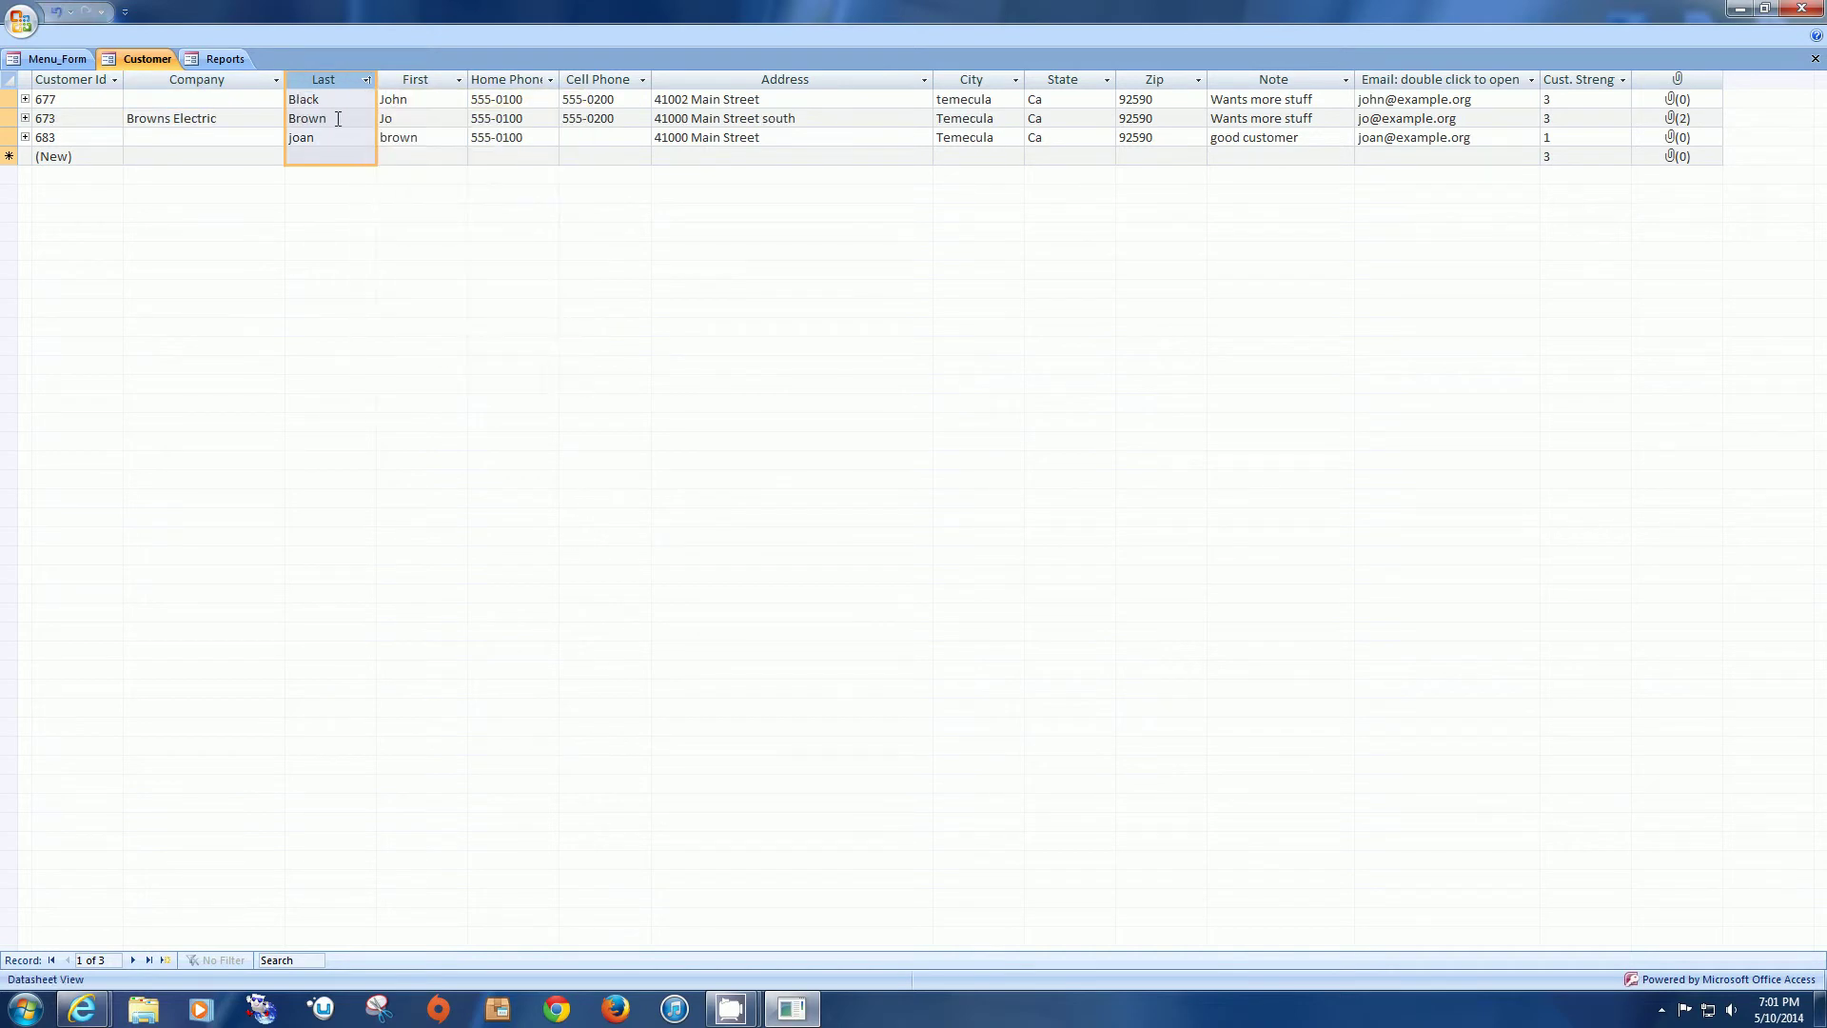
{"action": "left_click", "coordinate": [24, 99]}
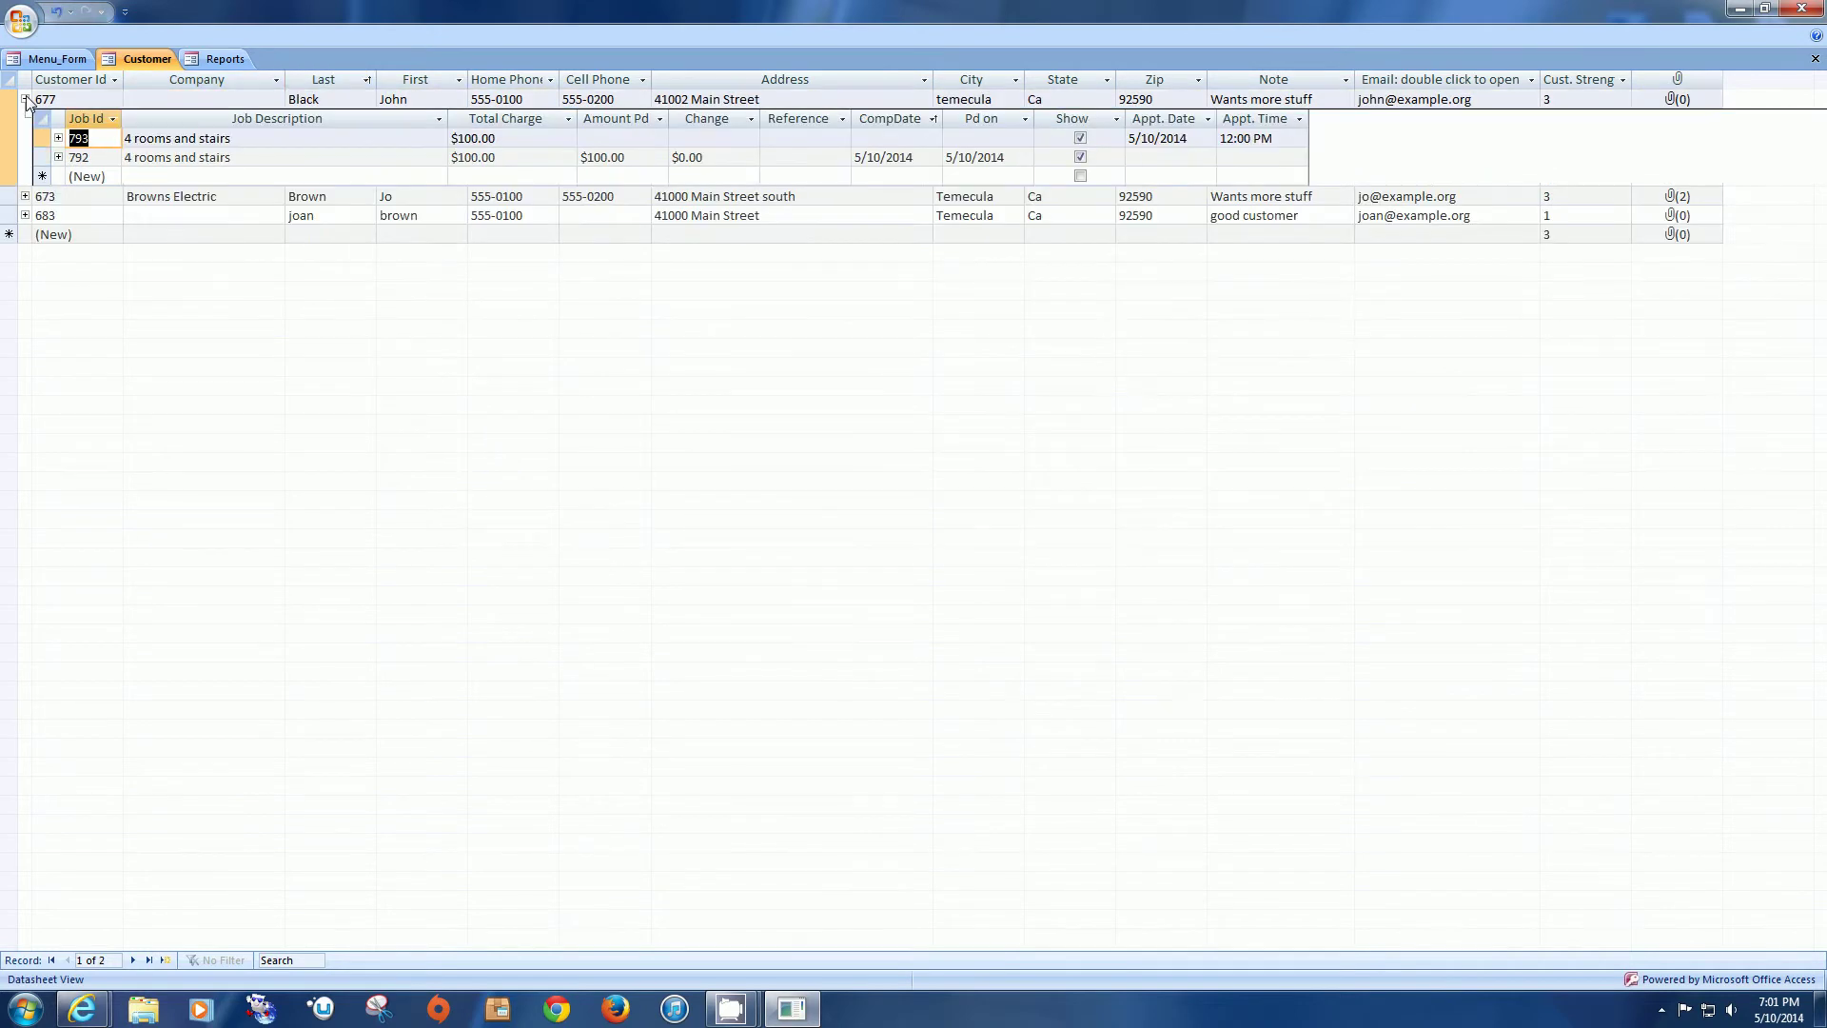
{"action": "left_click", "coordinate": [59, 138]}
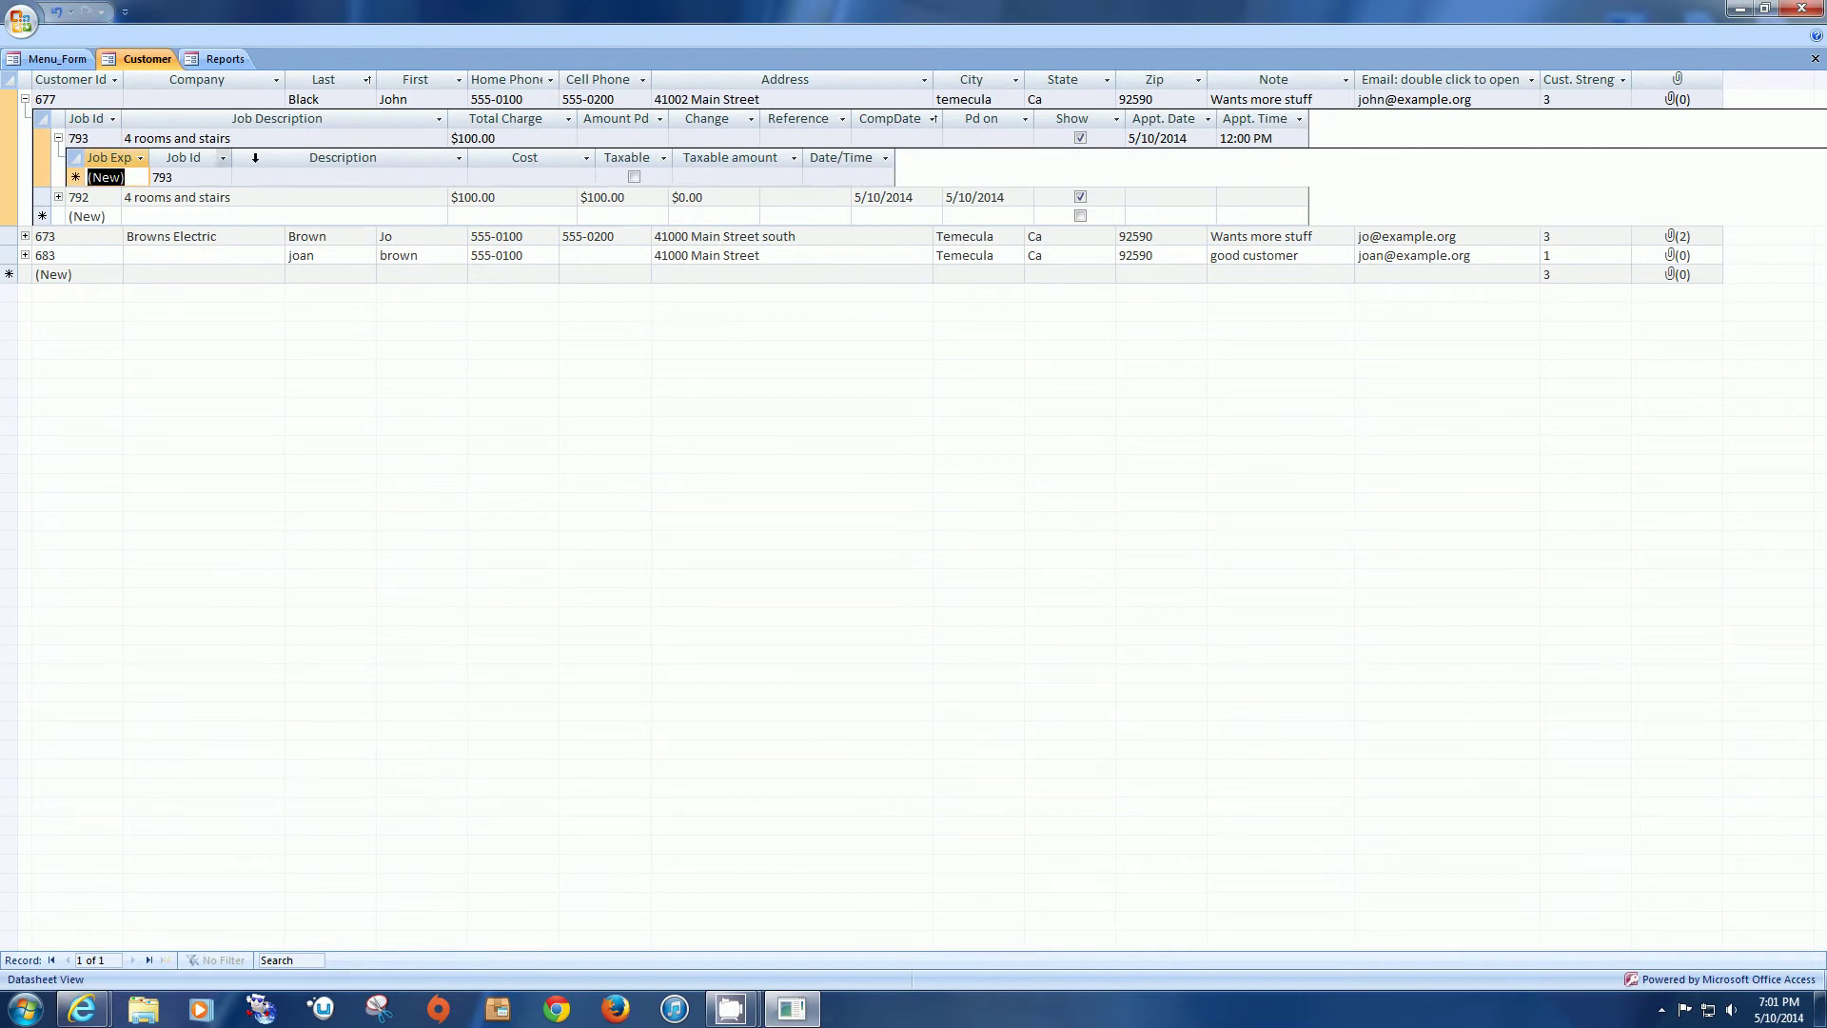
{"action": "left_click", "coordinate": [59, 138]}
{"action": "left_click", "coordinate": [26, 100]}
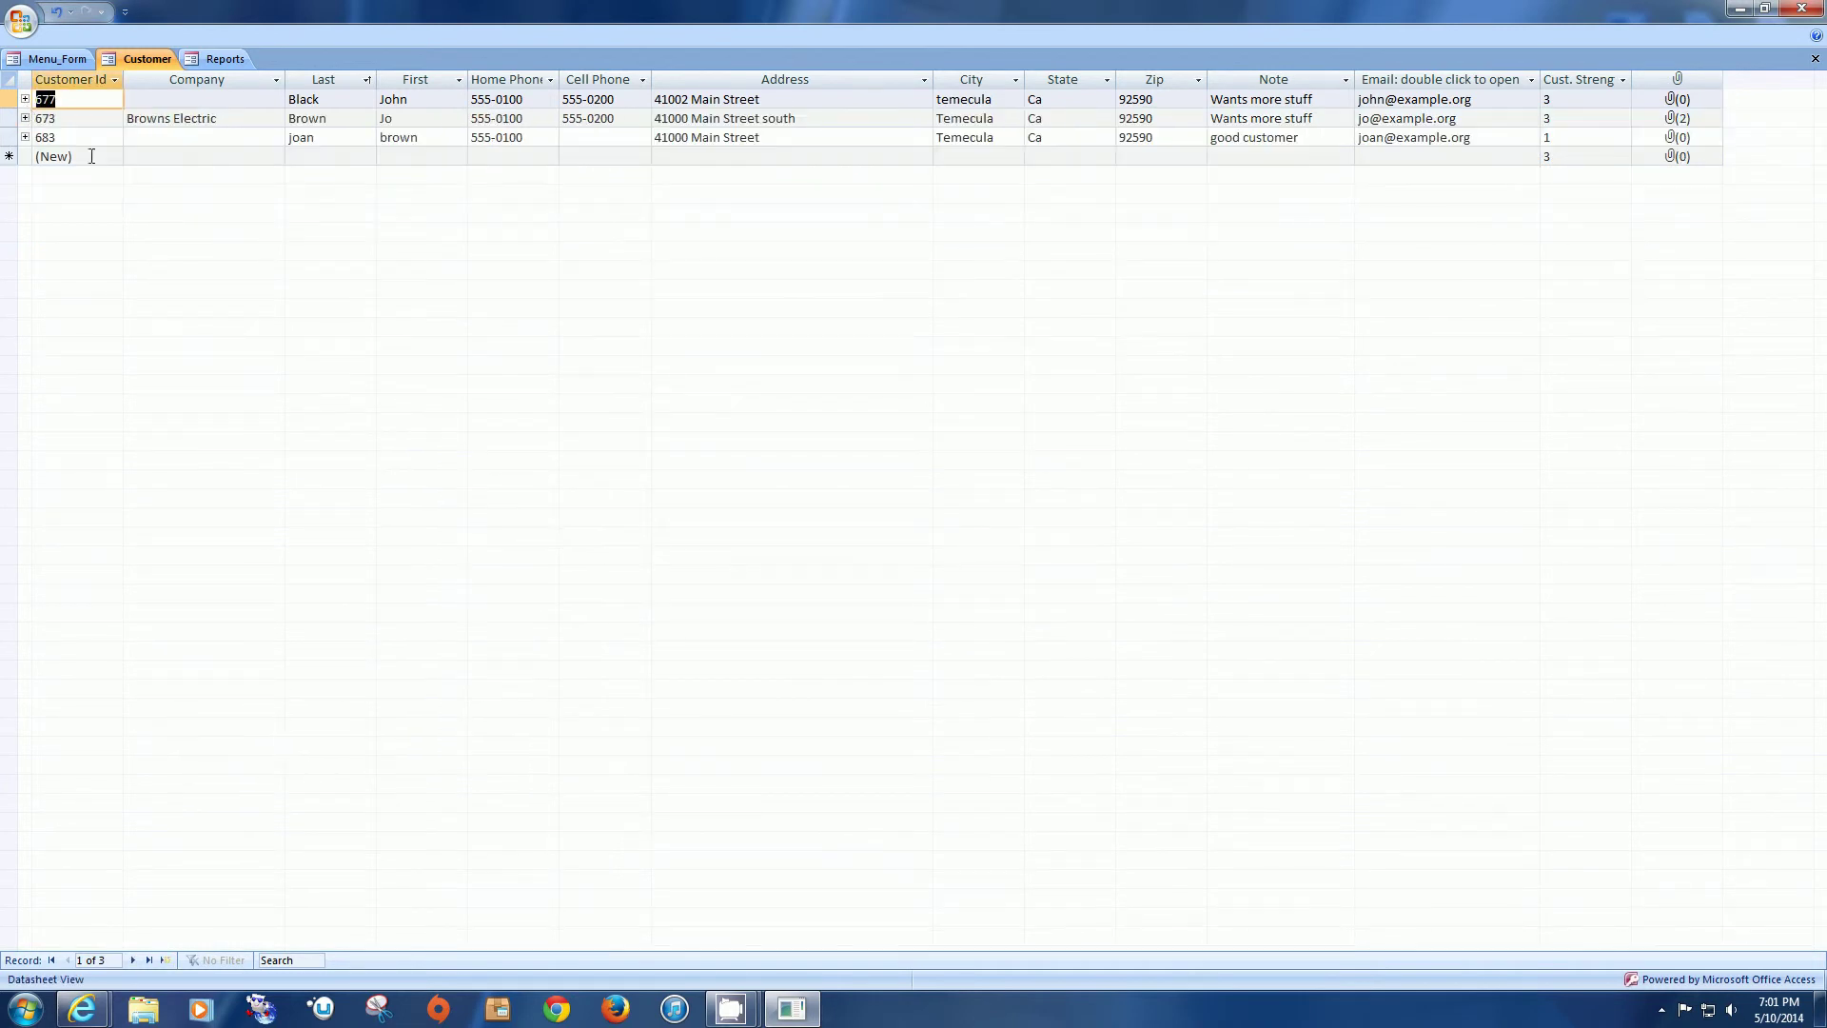
{"action": "left_click", "coordinate": [17, 120]}
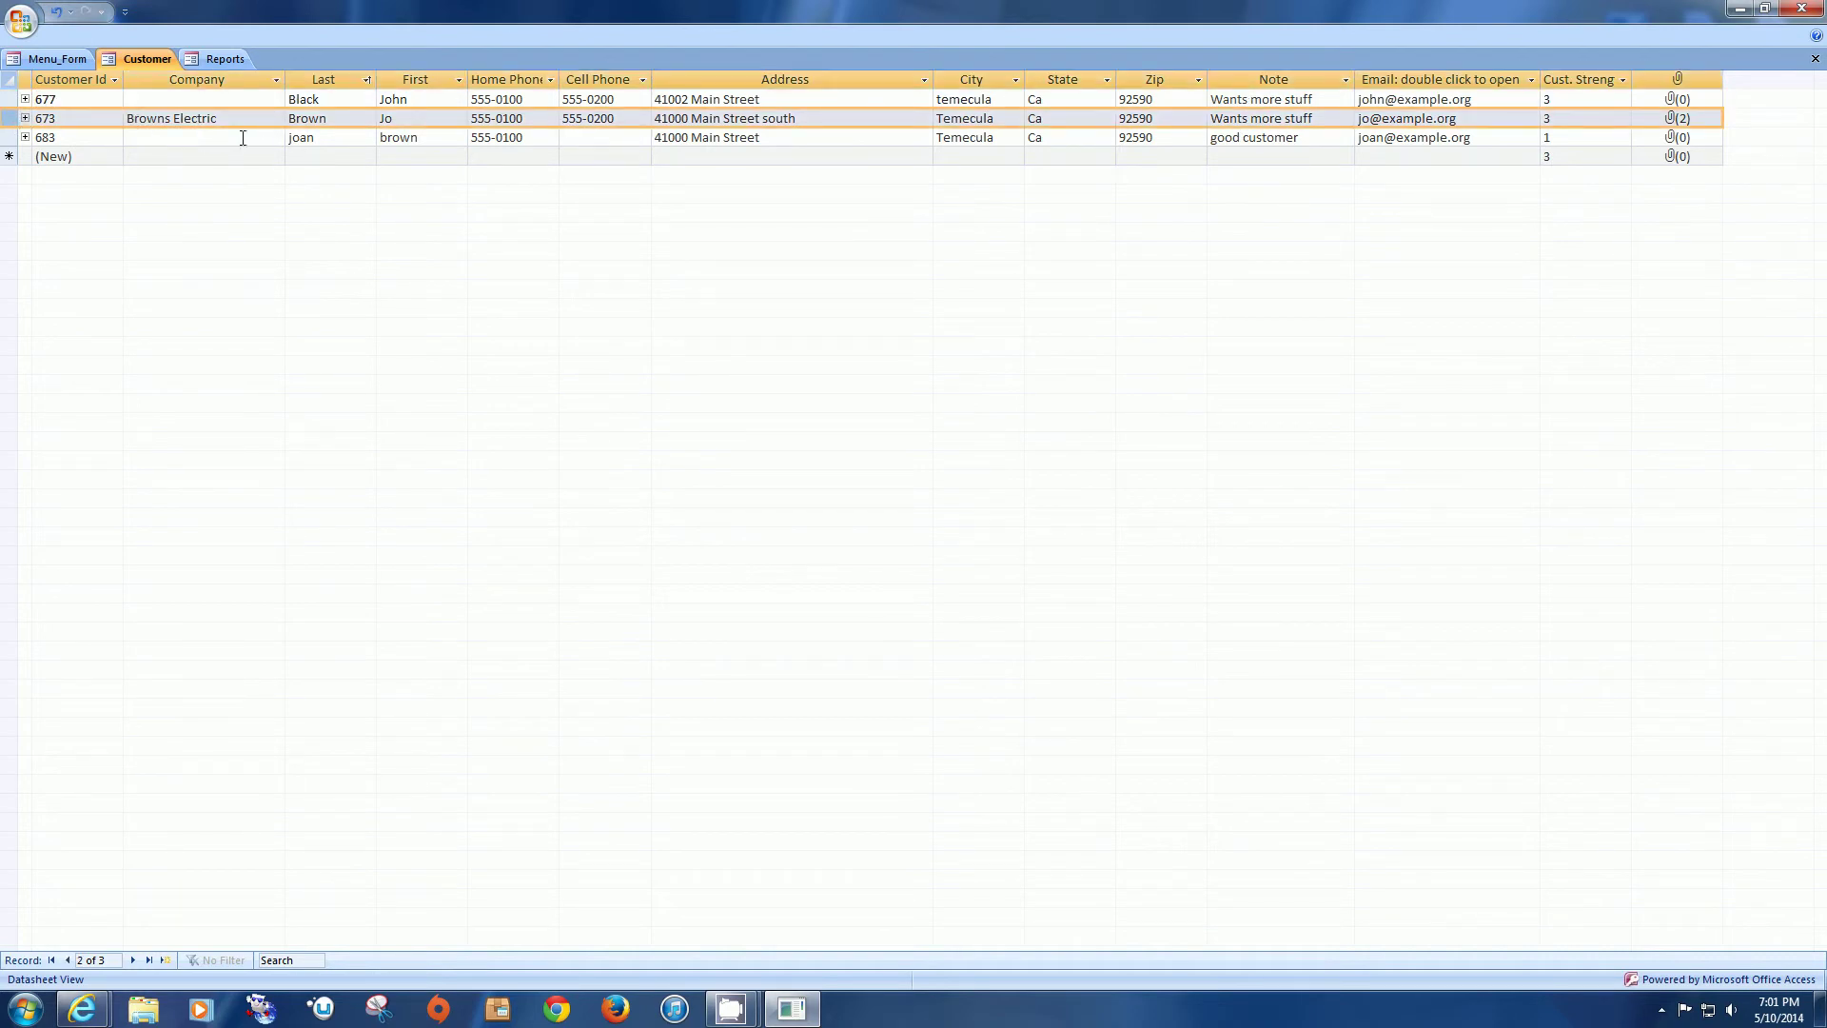
Step: Reopen the Customer datasheet and add a test customer 'z'
{"action": "left_click", "coordinate": [1814, 58]}
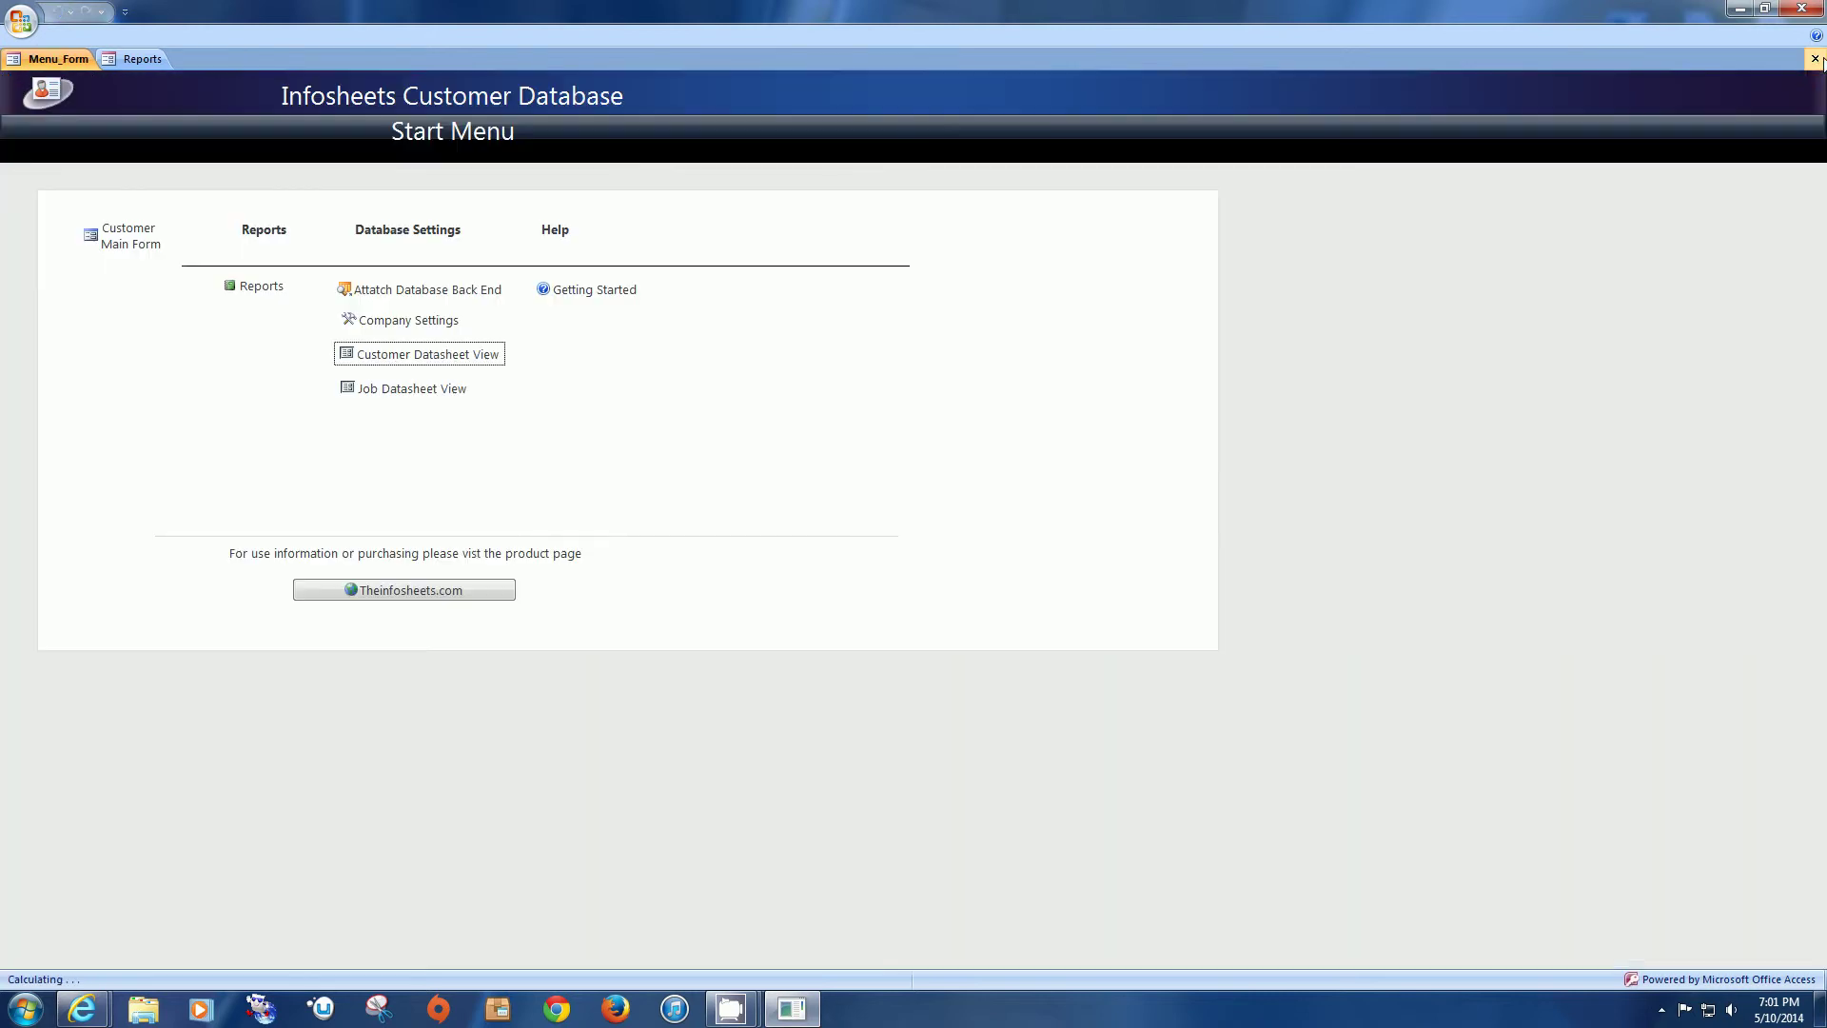
{"action": "left_click", "coordinate": [392, 356]}
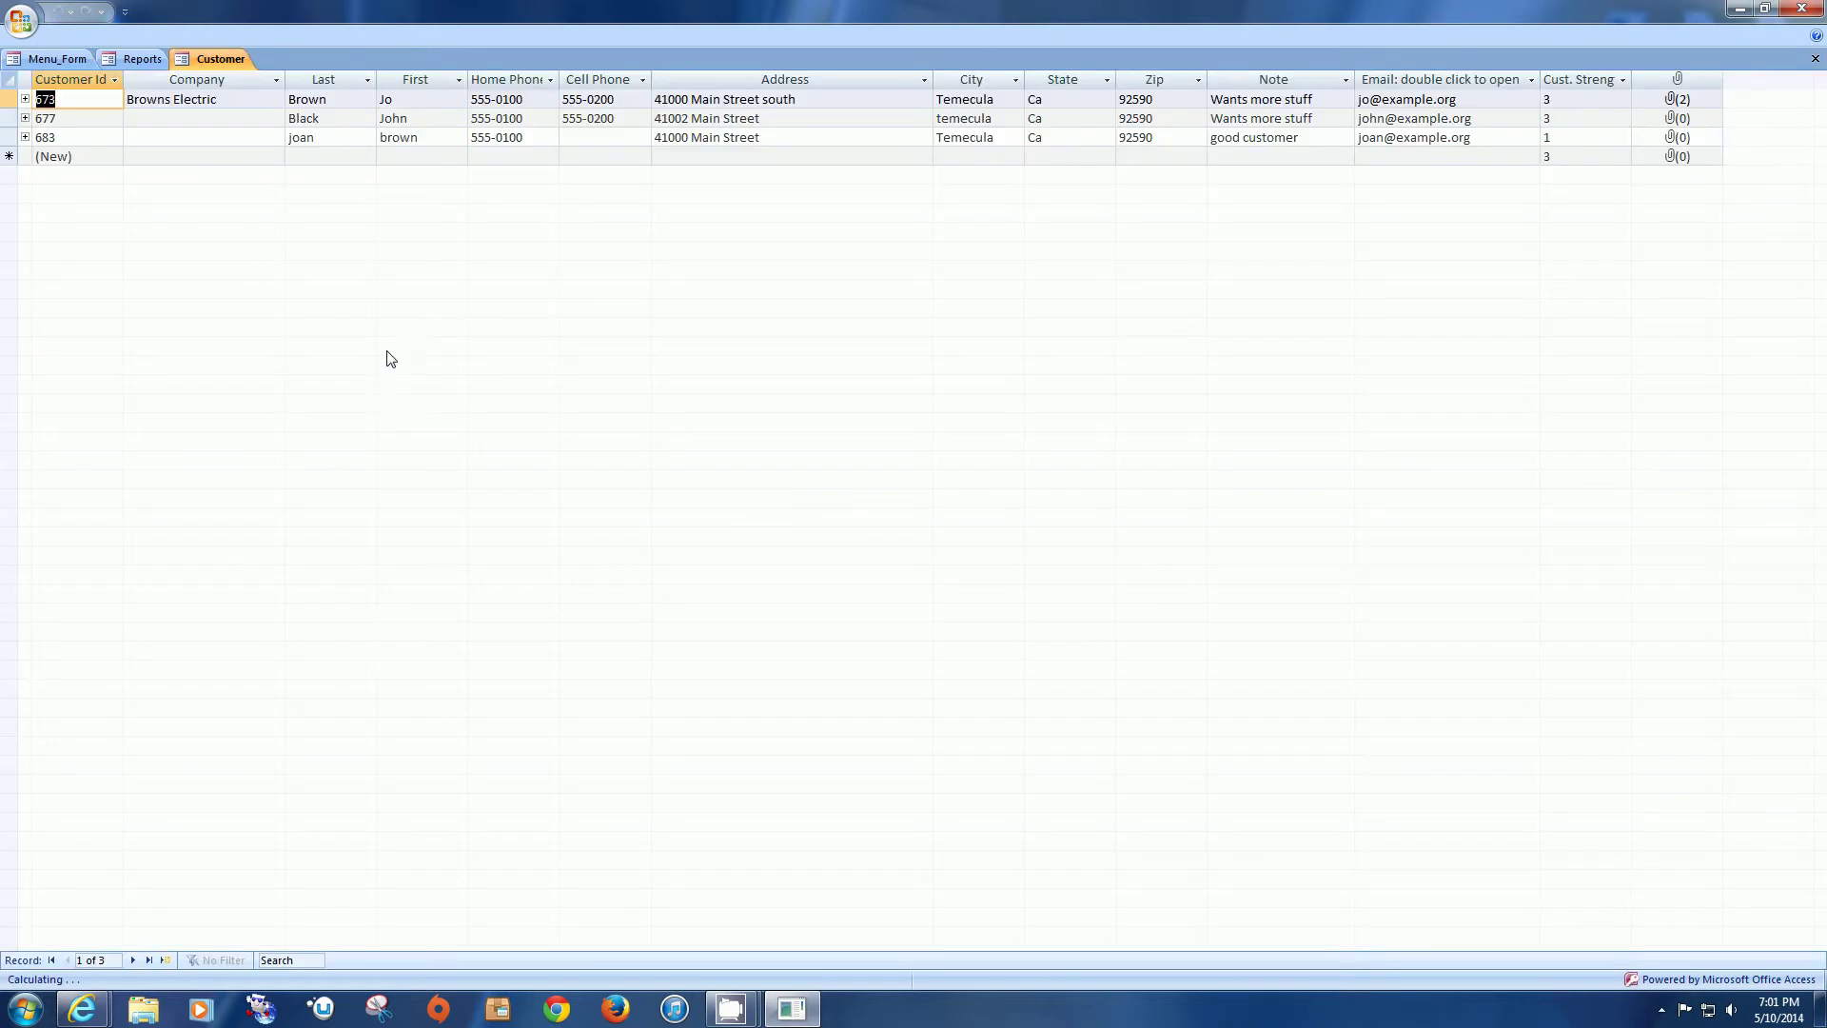
{"action": "left_click", "coordinate": [223, 156]}
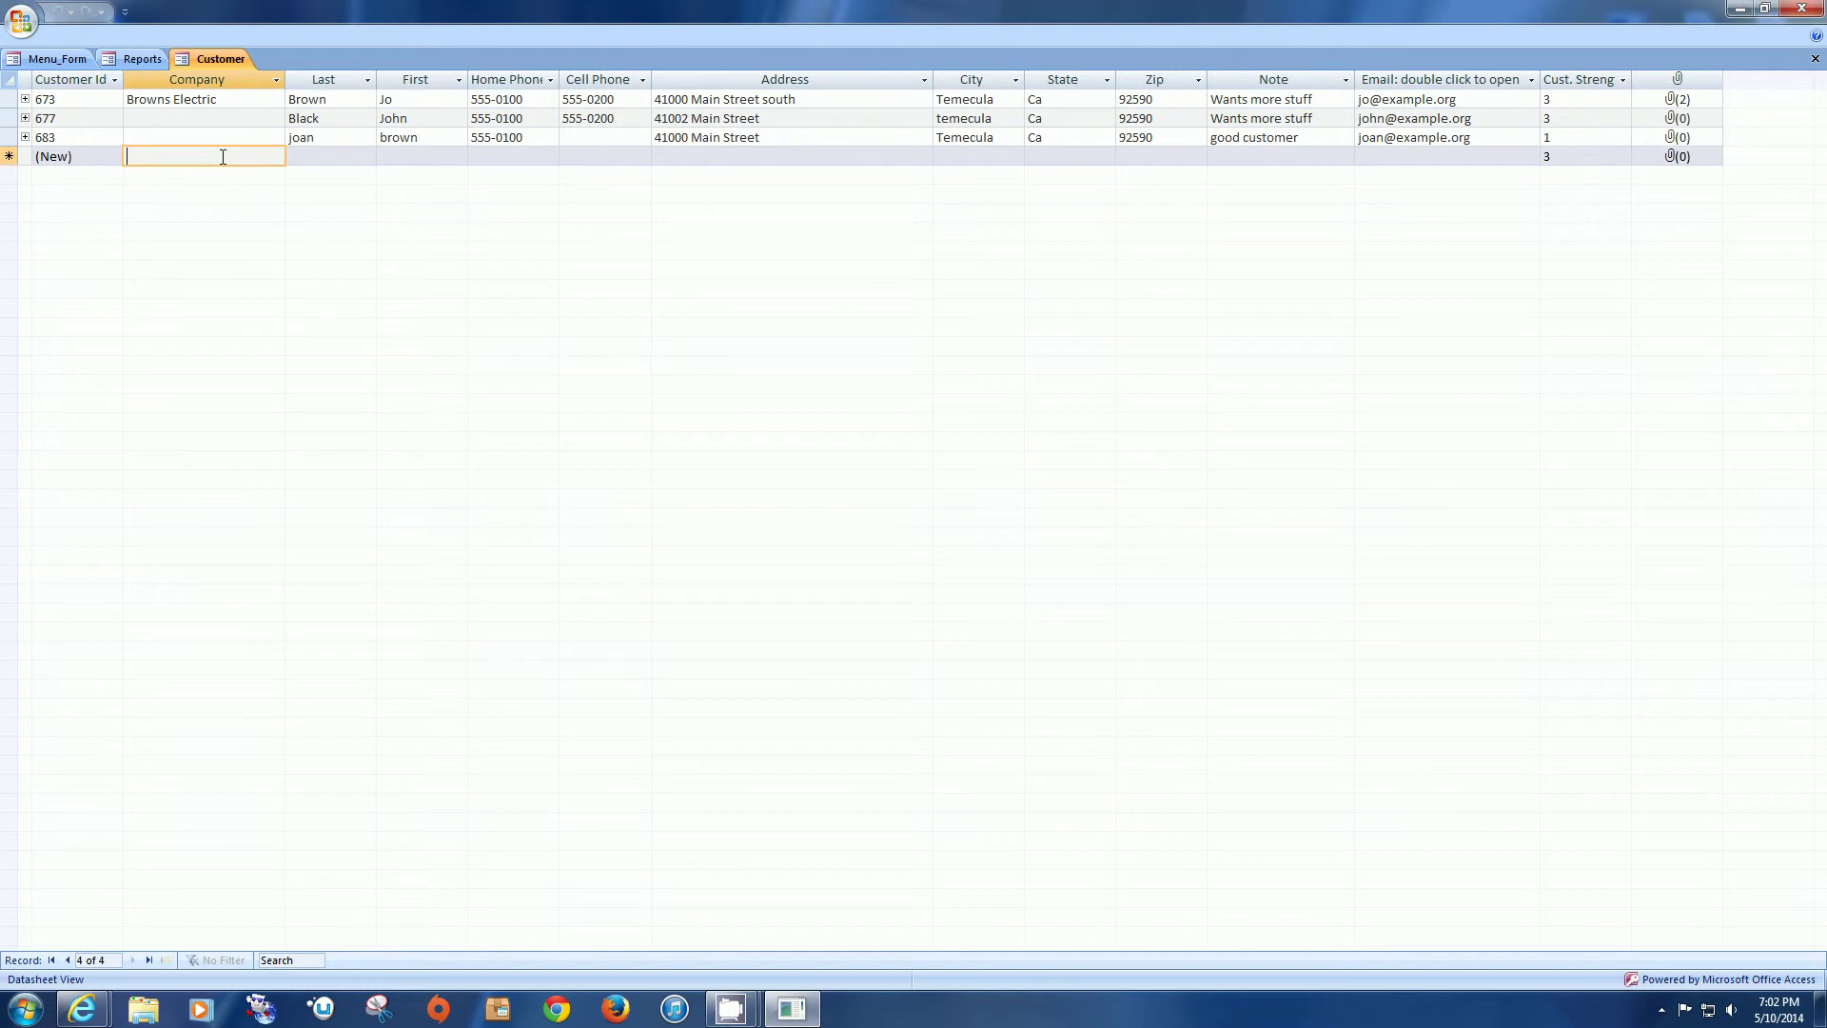
{"action": "type", "text": "z"}
{"action": "left_click", "coordinate": [195, 175]}
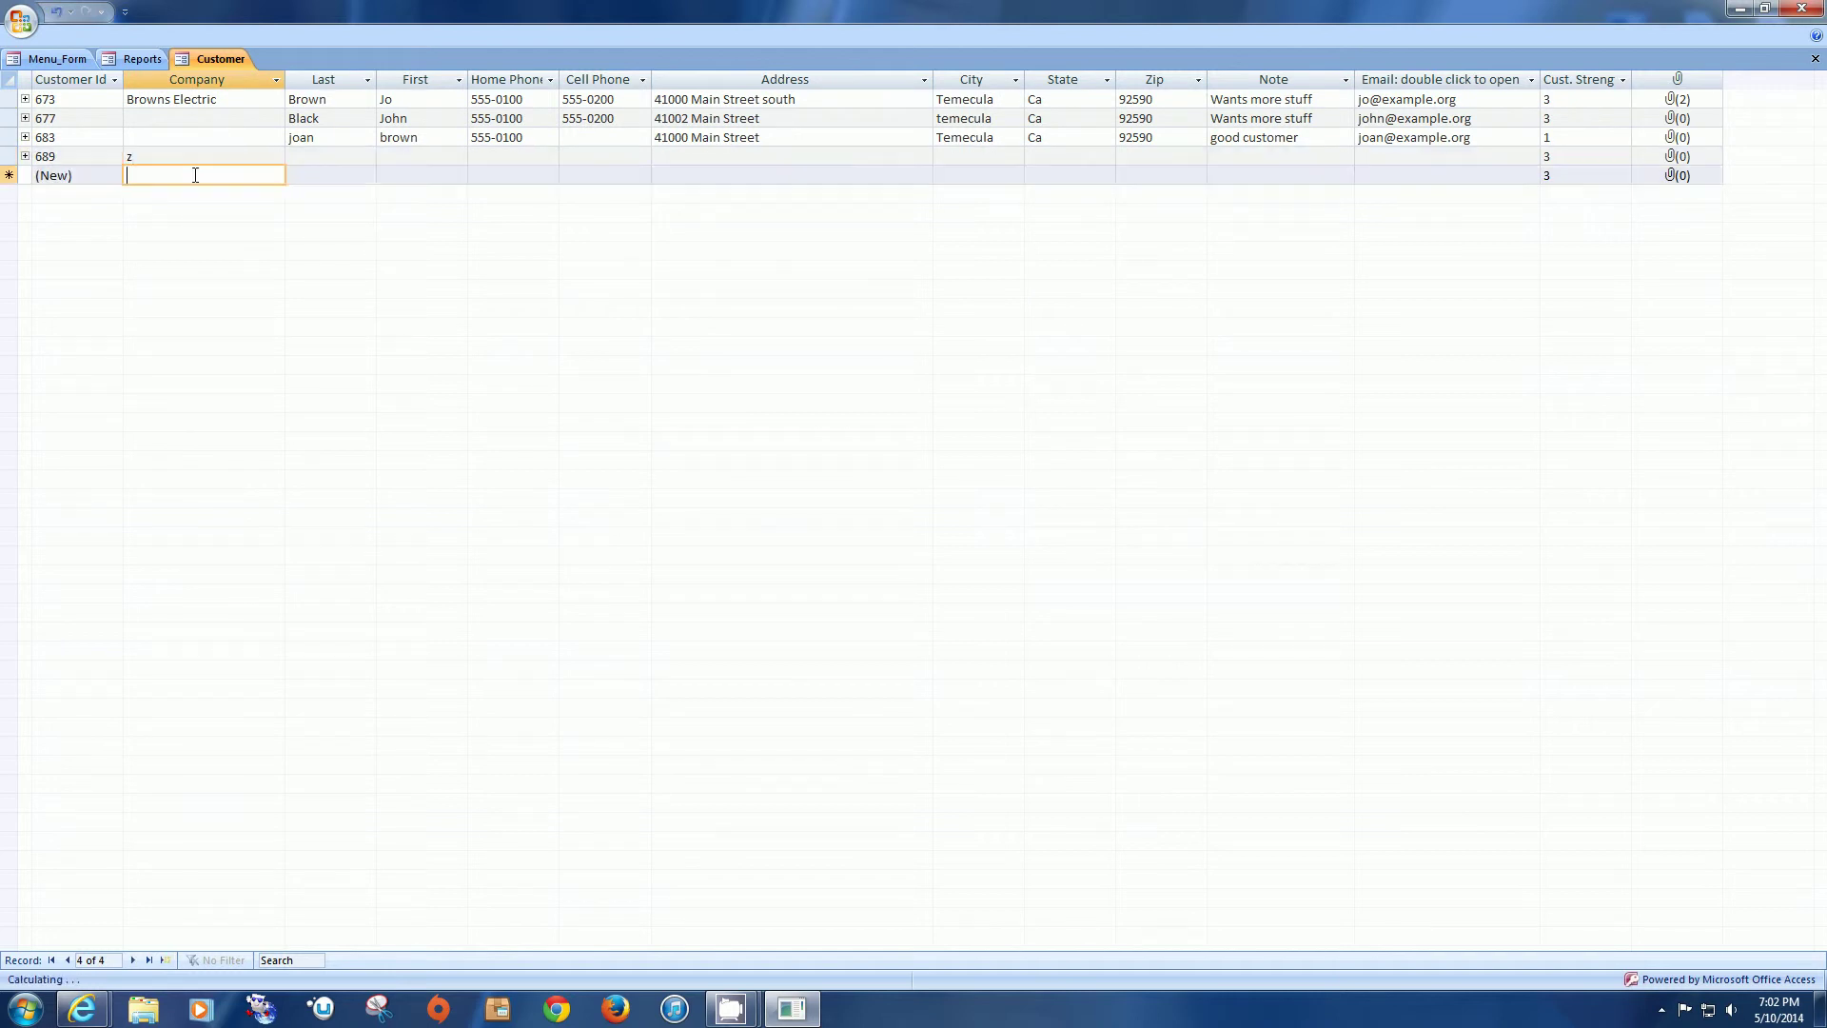
Step: Delete test record 689 and close the datasheet to the Start Menu
{"action": "left_click", "coordinate": [8, 157]}
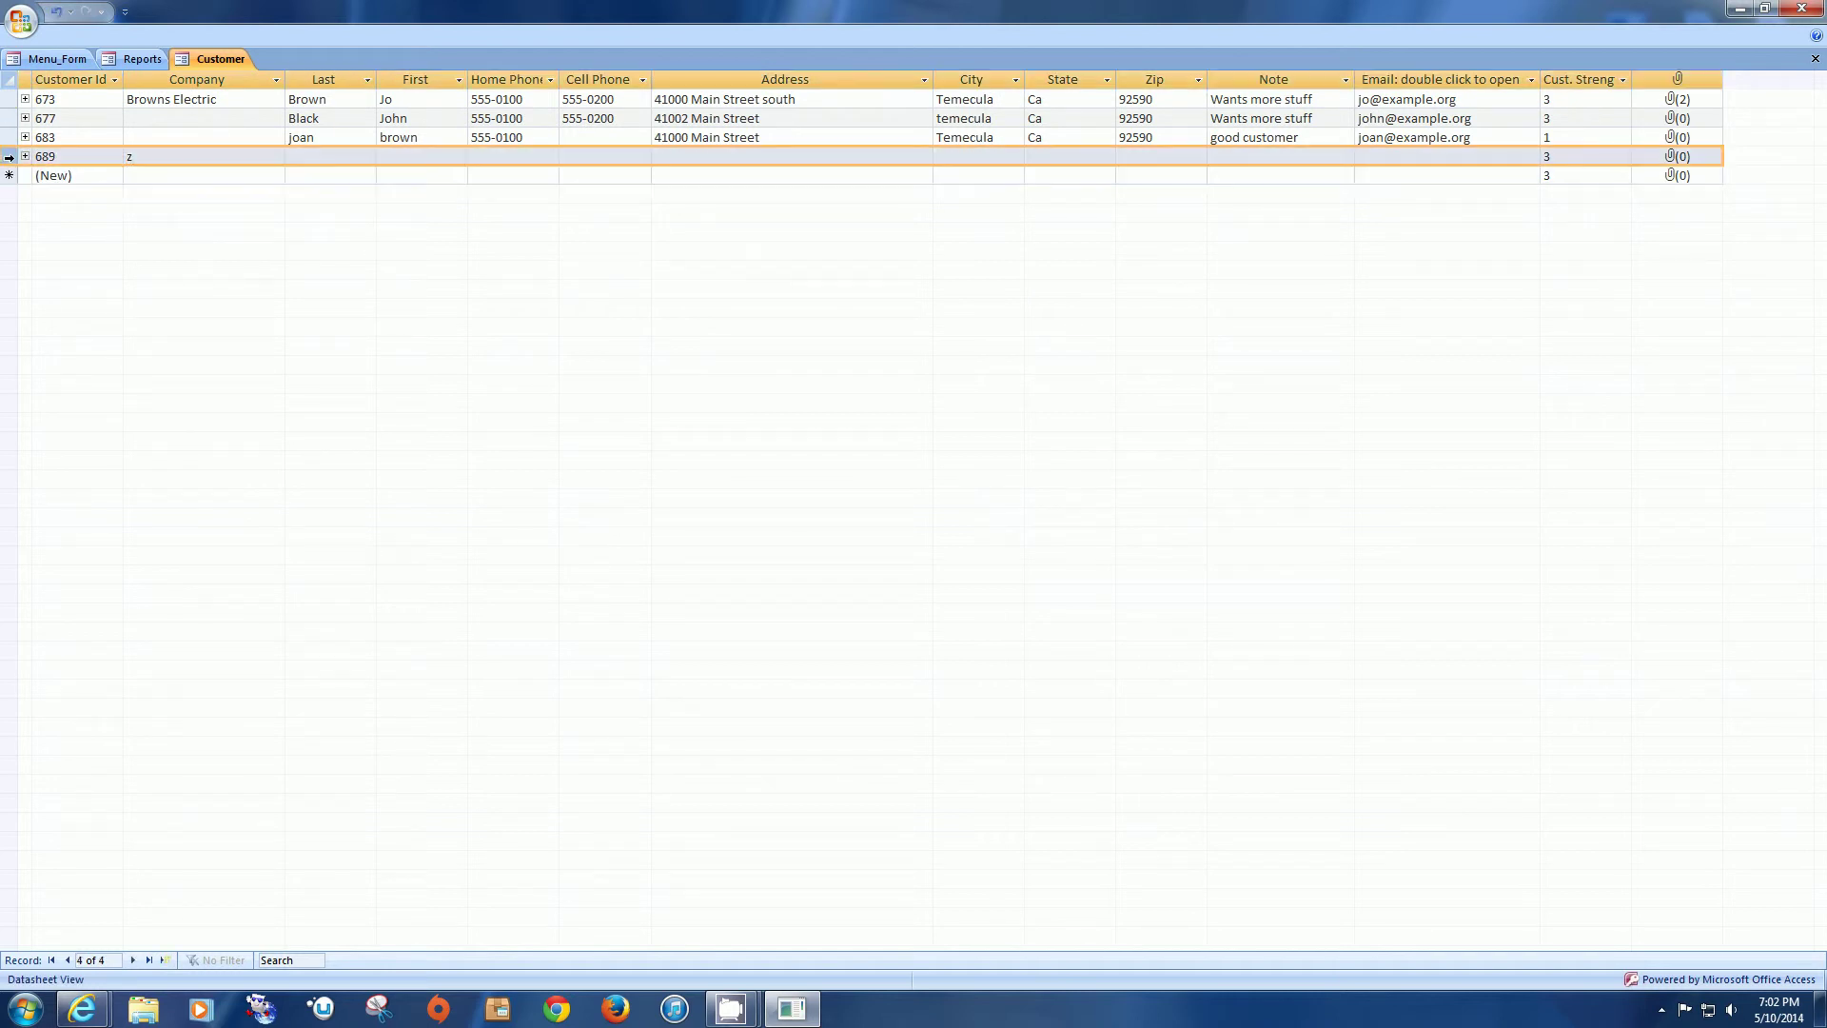
{"action": "key", "text": "Delete"}
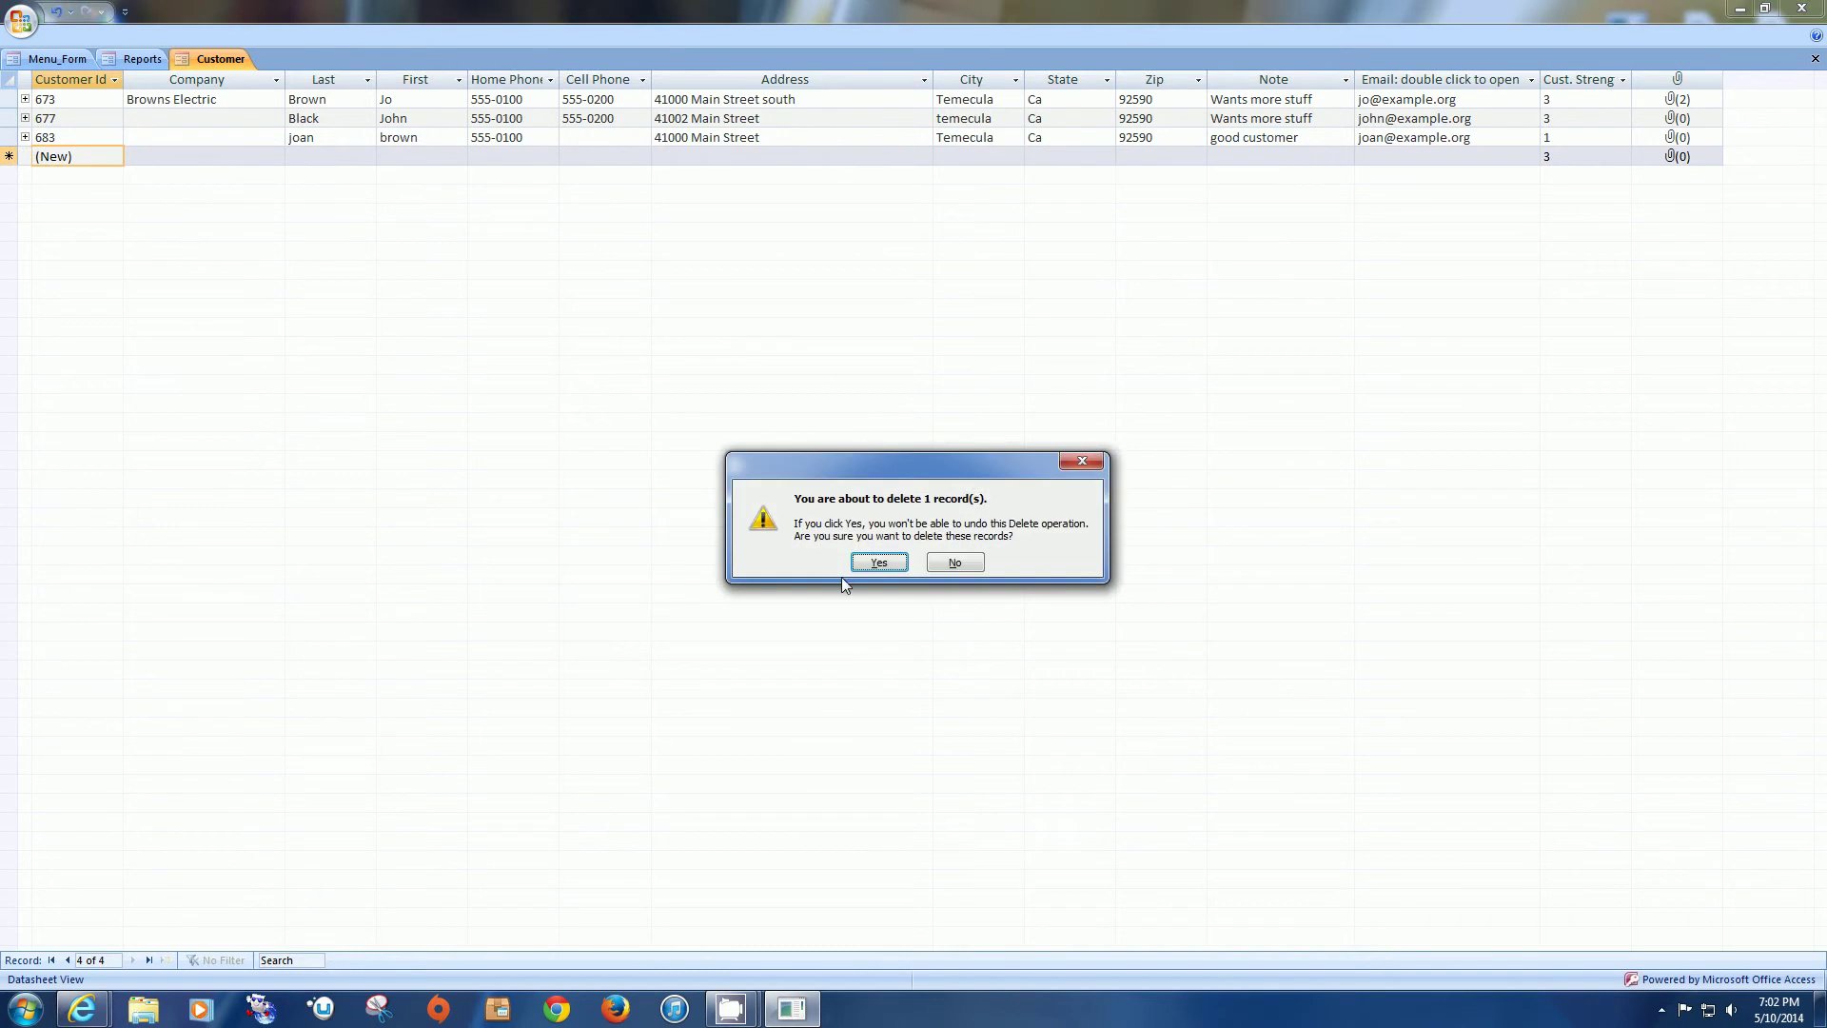
{"action": "left_click", "coordinate": [879, 563]}
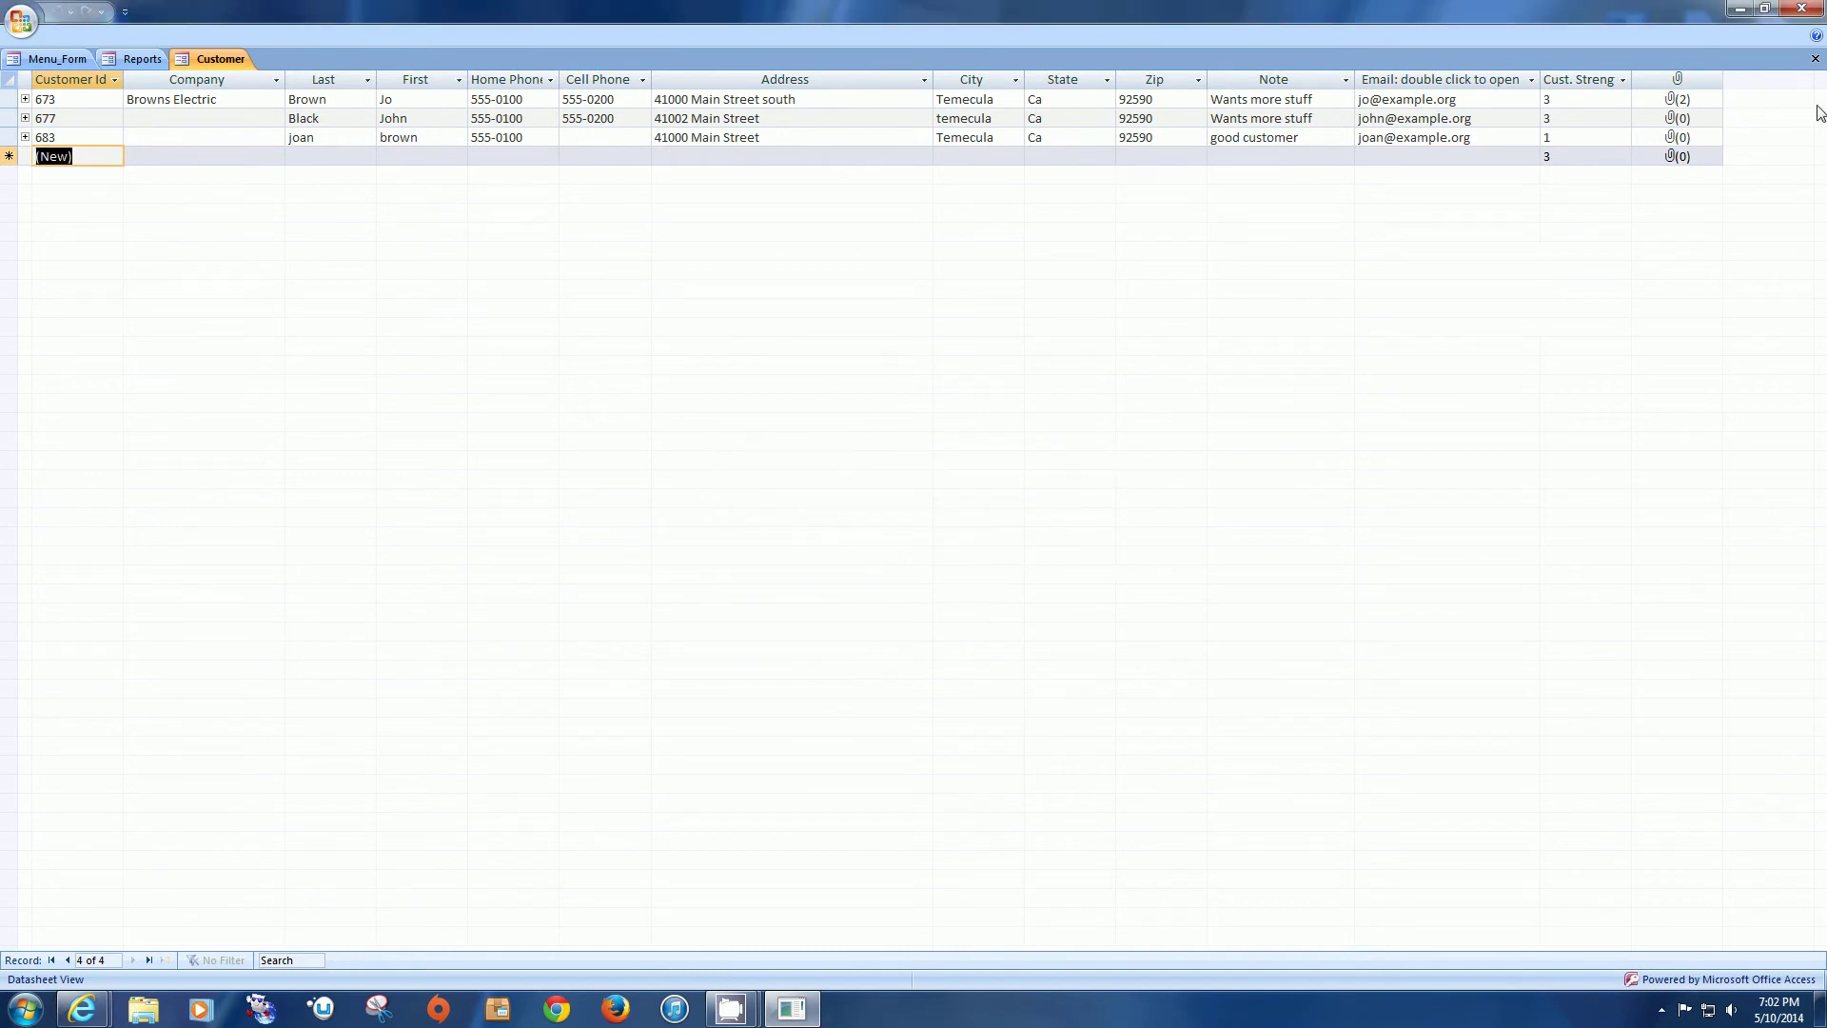
{"action": "left_click", "coordinate": [1815, 59]}
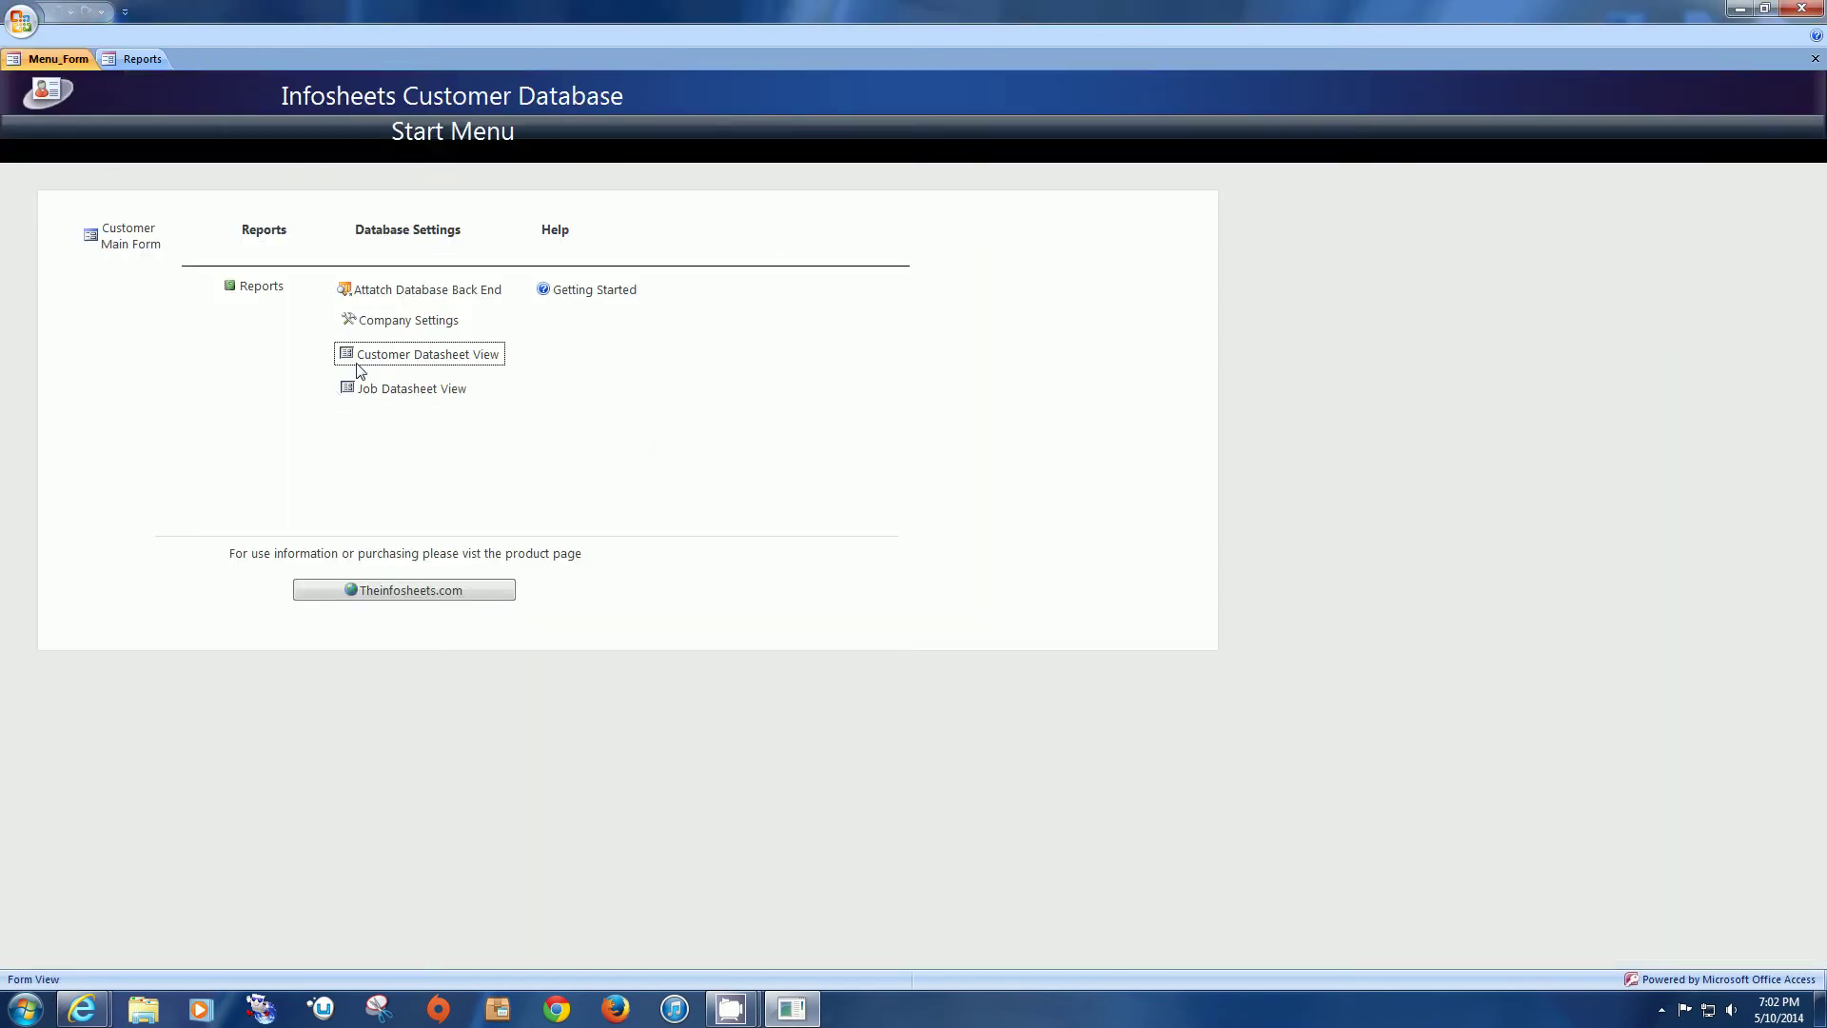
{"action": "left_click", "coordinate": [372, 392]}
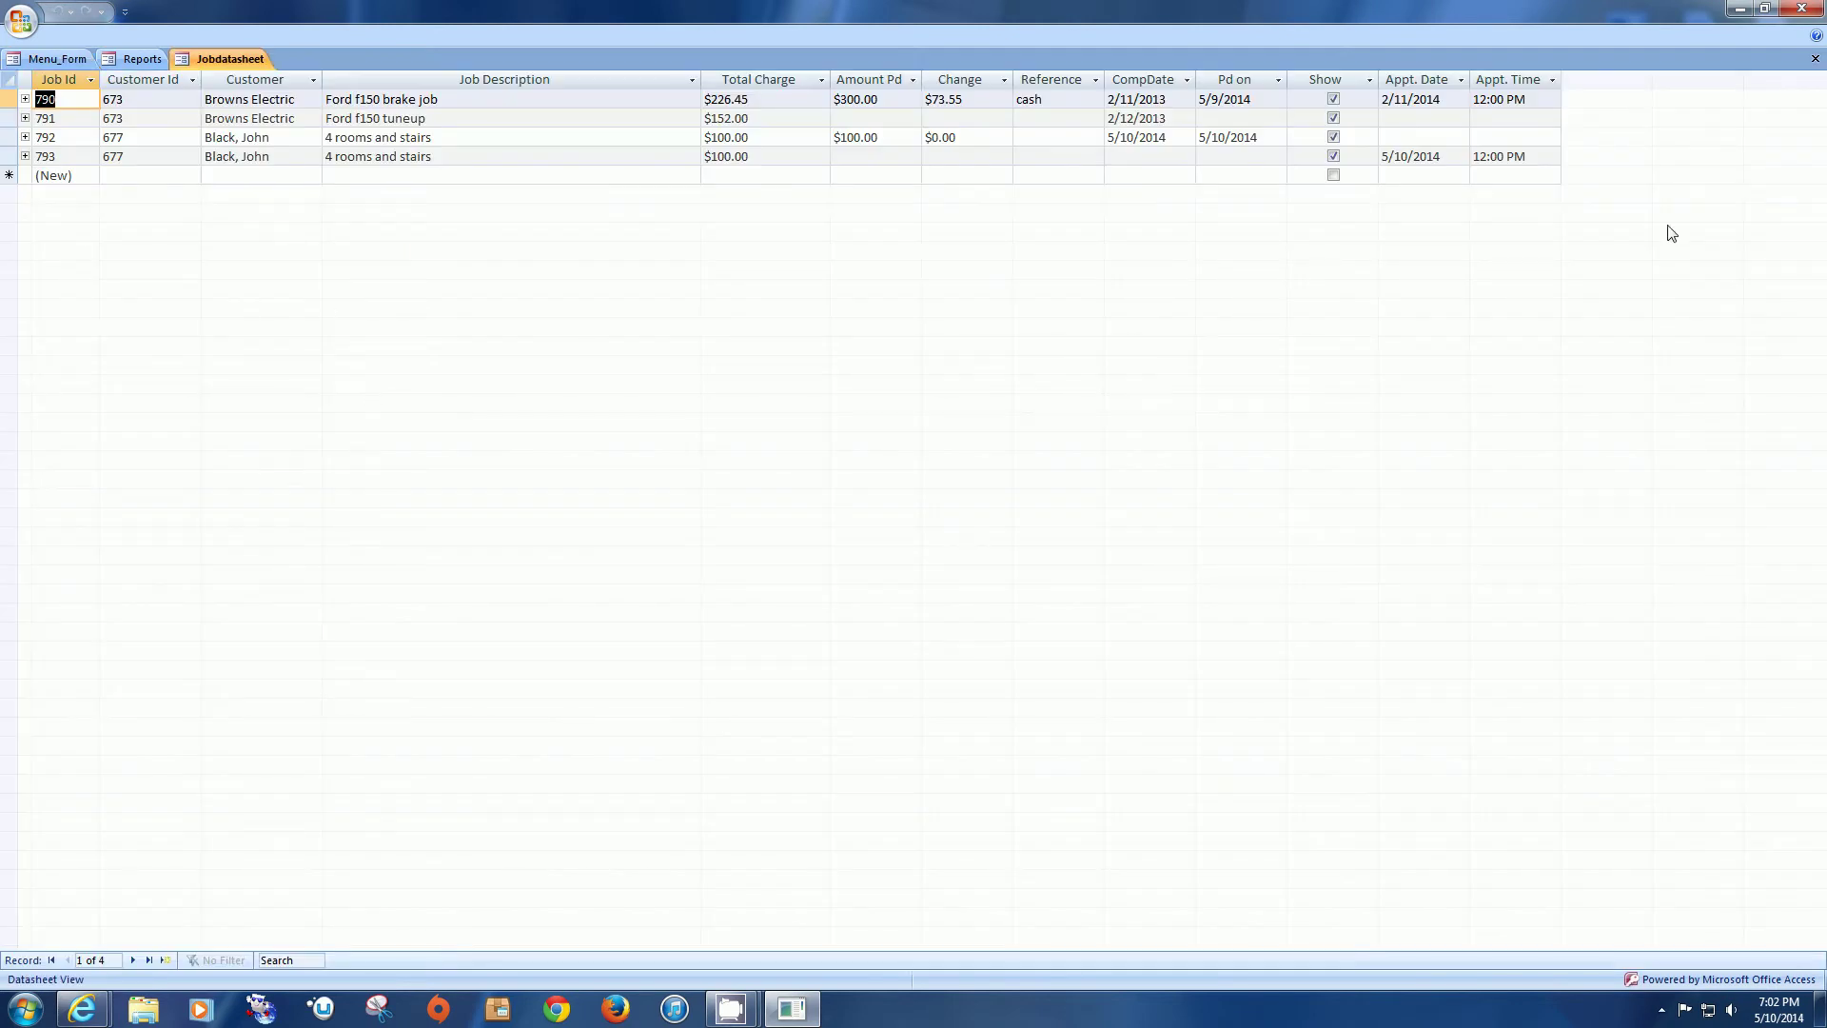
{"action": "left_click", "coordinate": [1815, 58]}
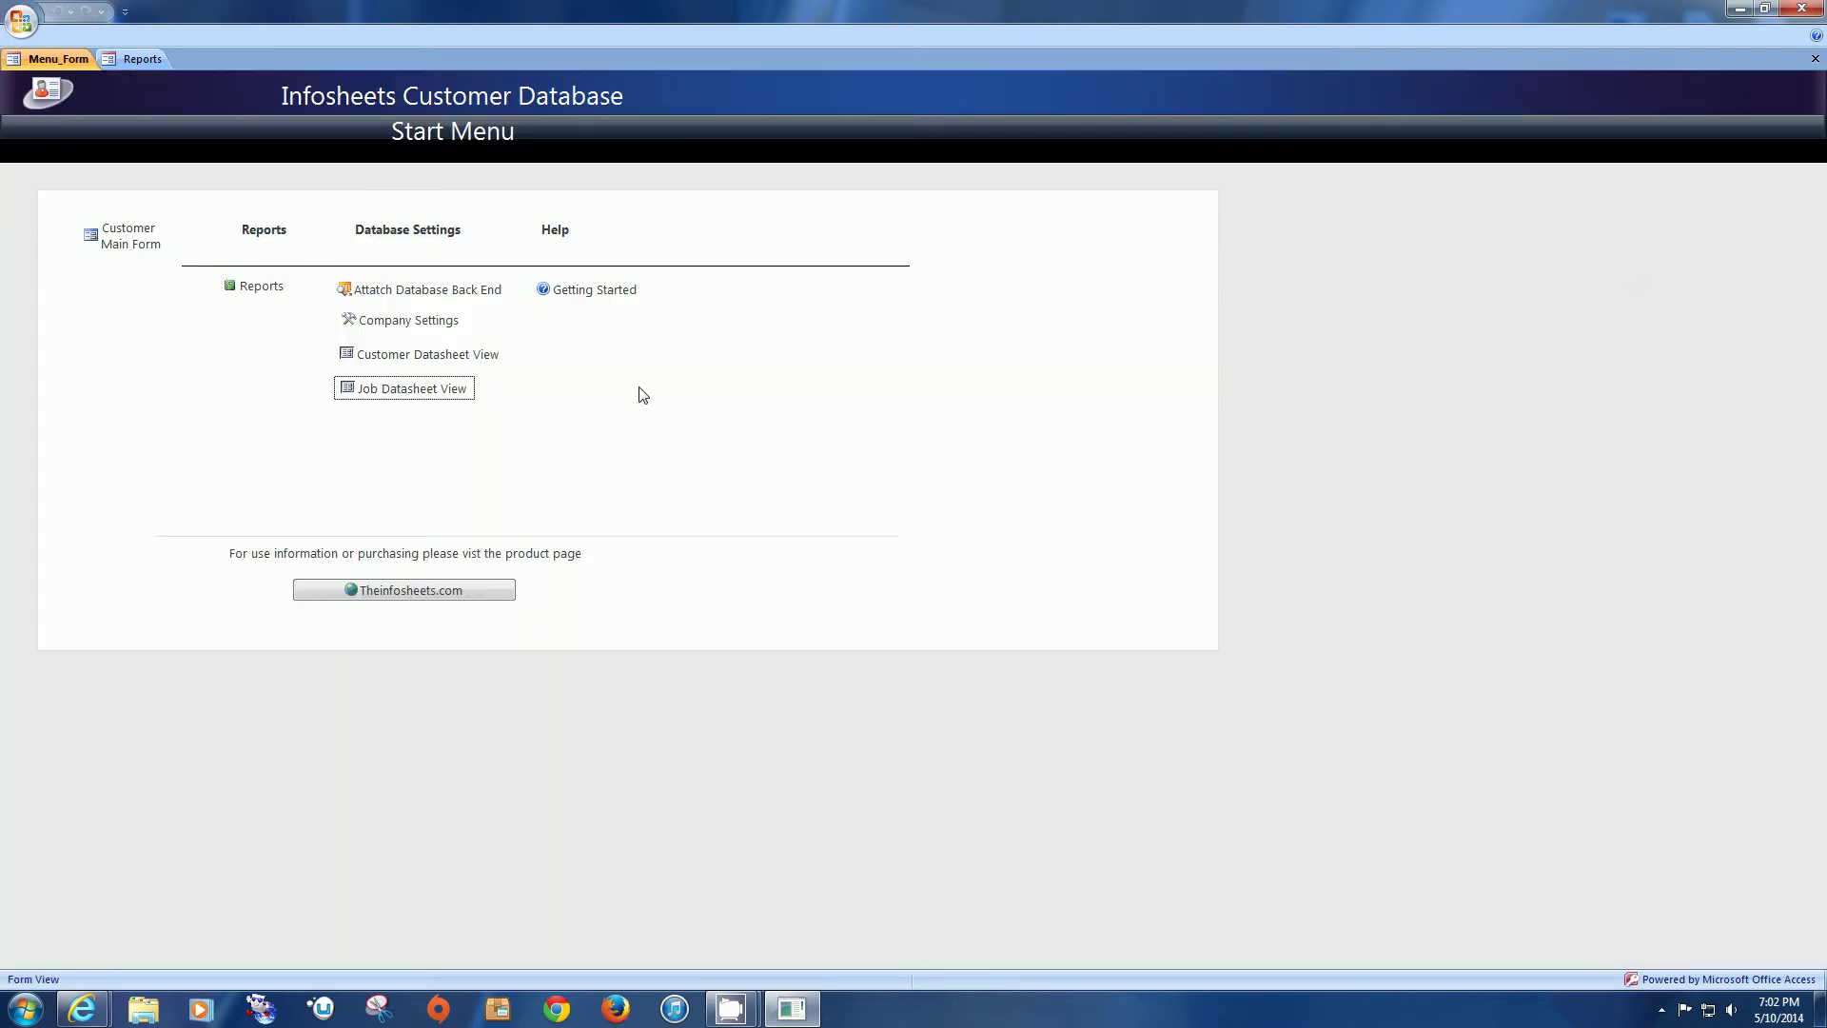
{"action": "left_click", "coordinate": [588, 292]}
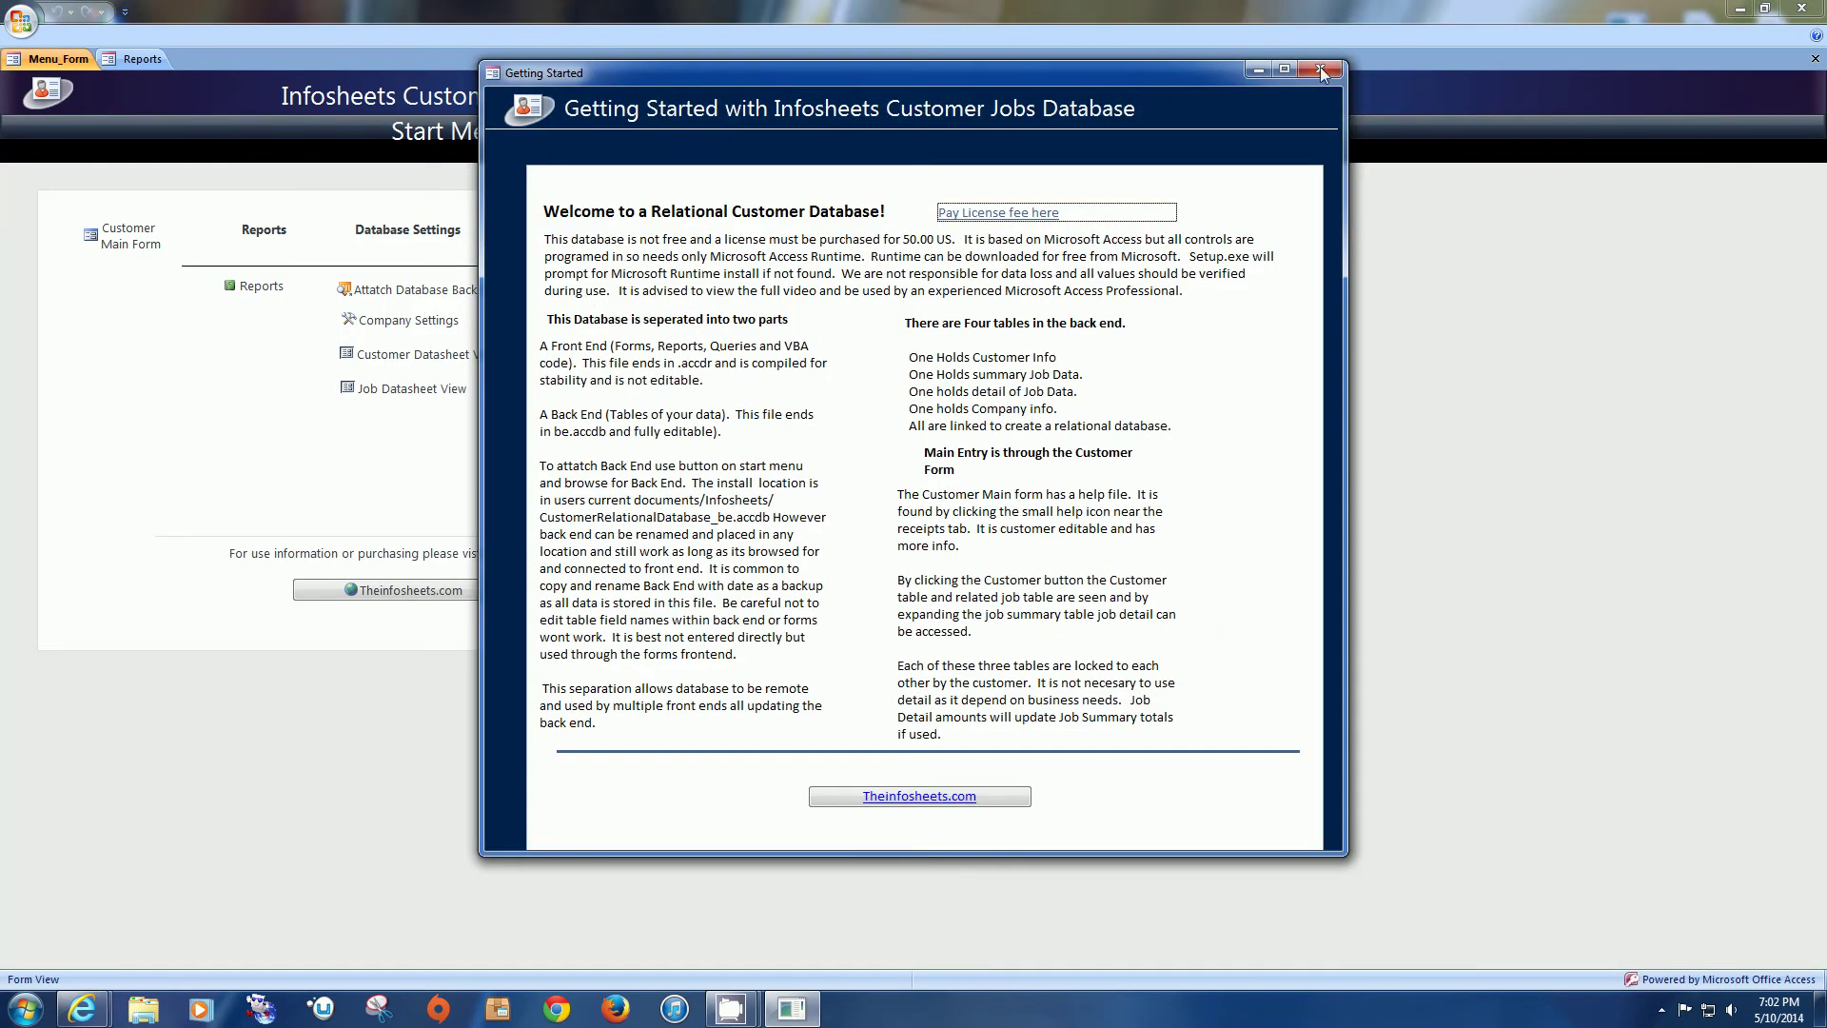
{"action": "left_click", "coordinate": [1320, 71]}
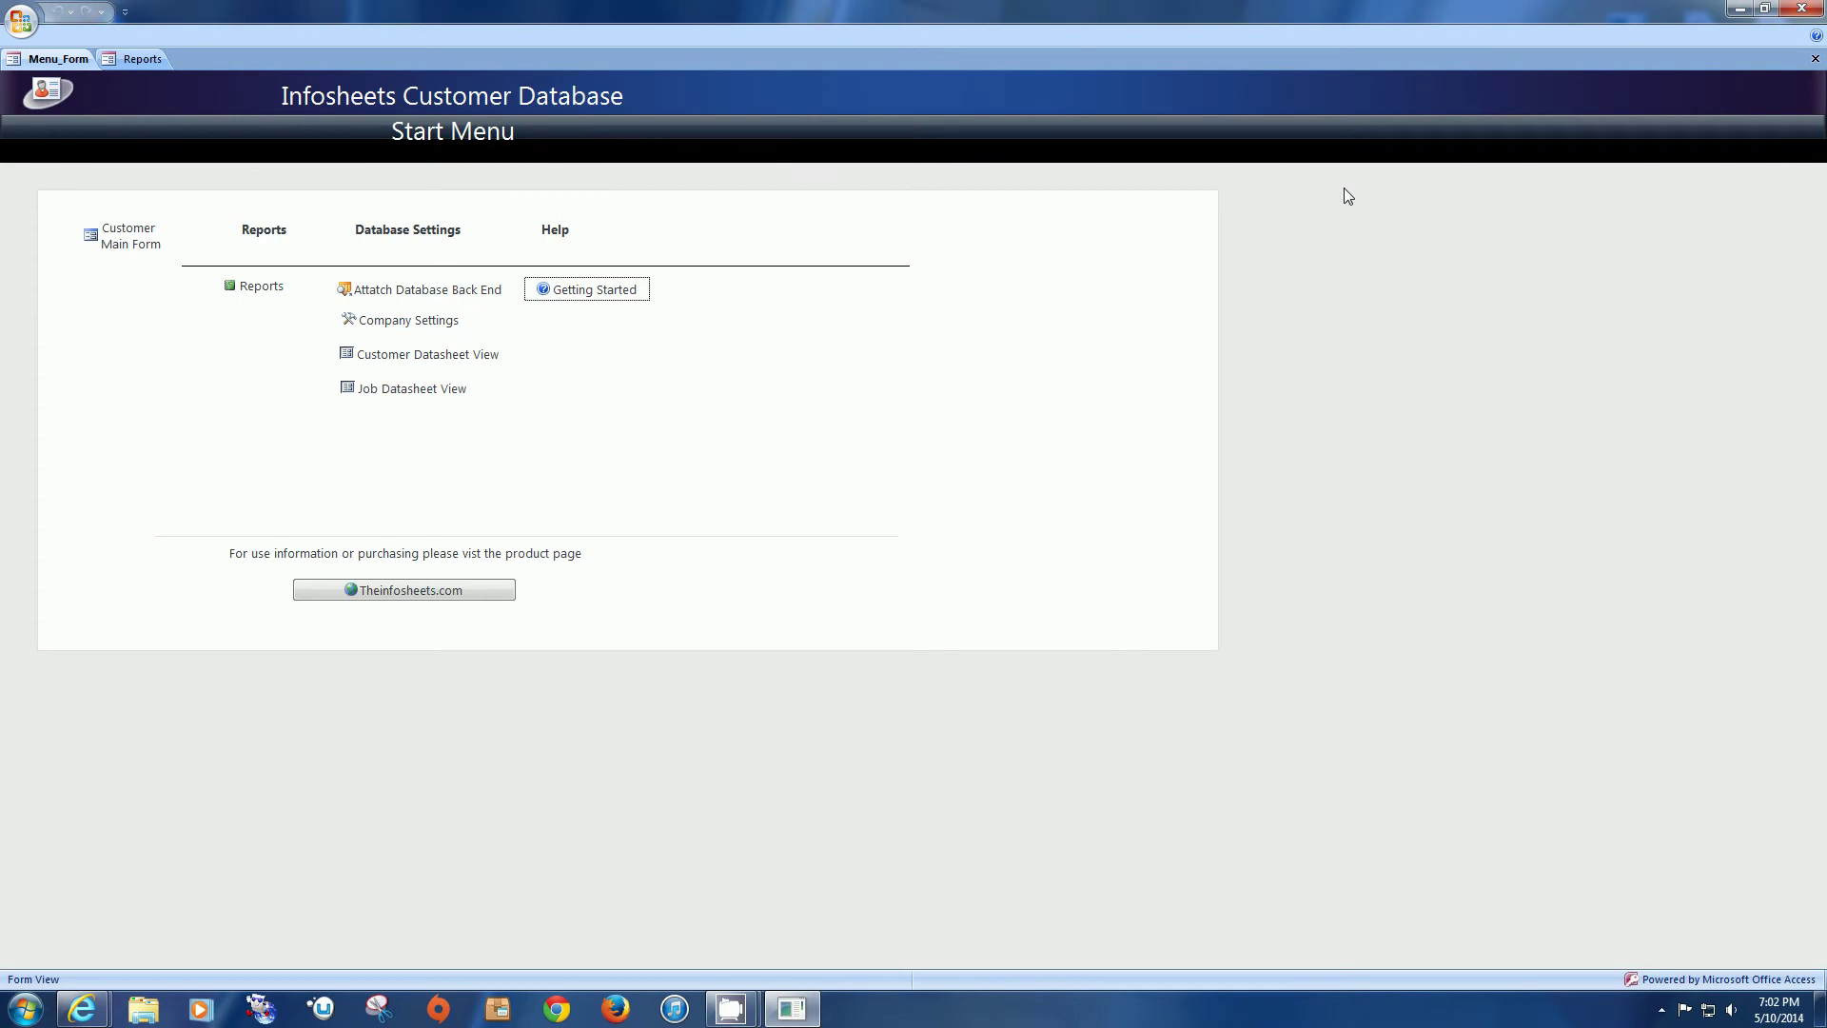
Step: Open the Customer Main Form on the second customer, keeping Invoice Summary as invoice type
{"action": "left_click", "coordinate": [134, 233]}
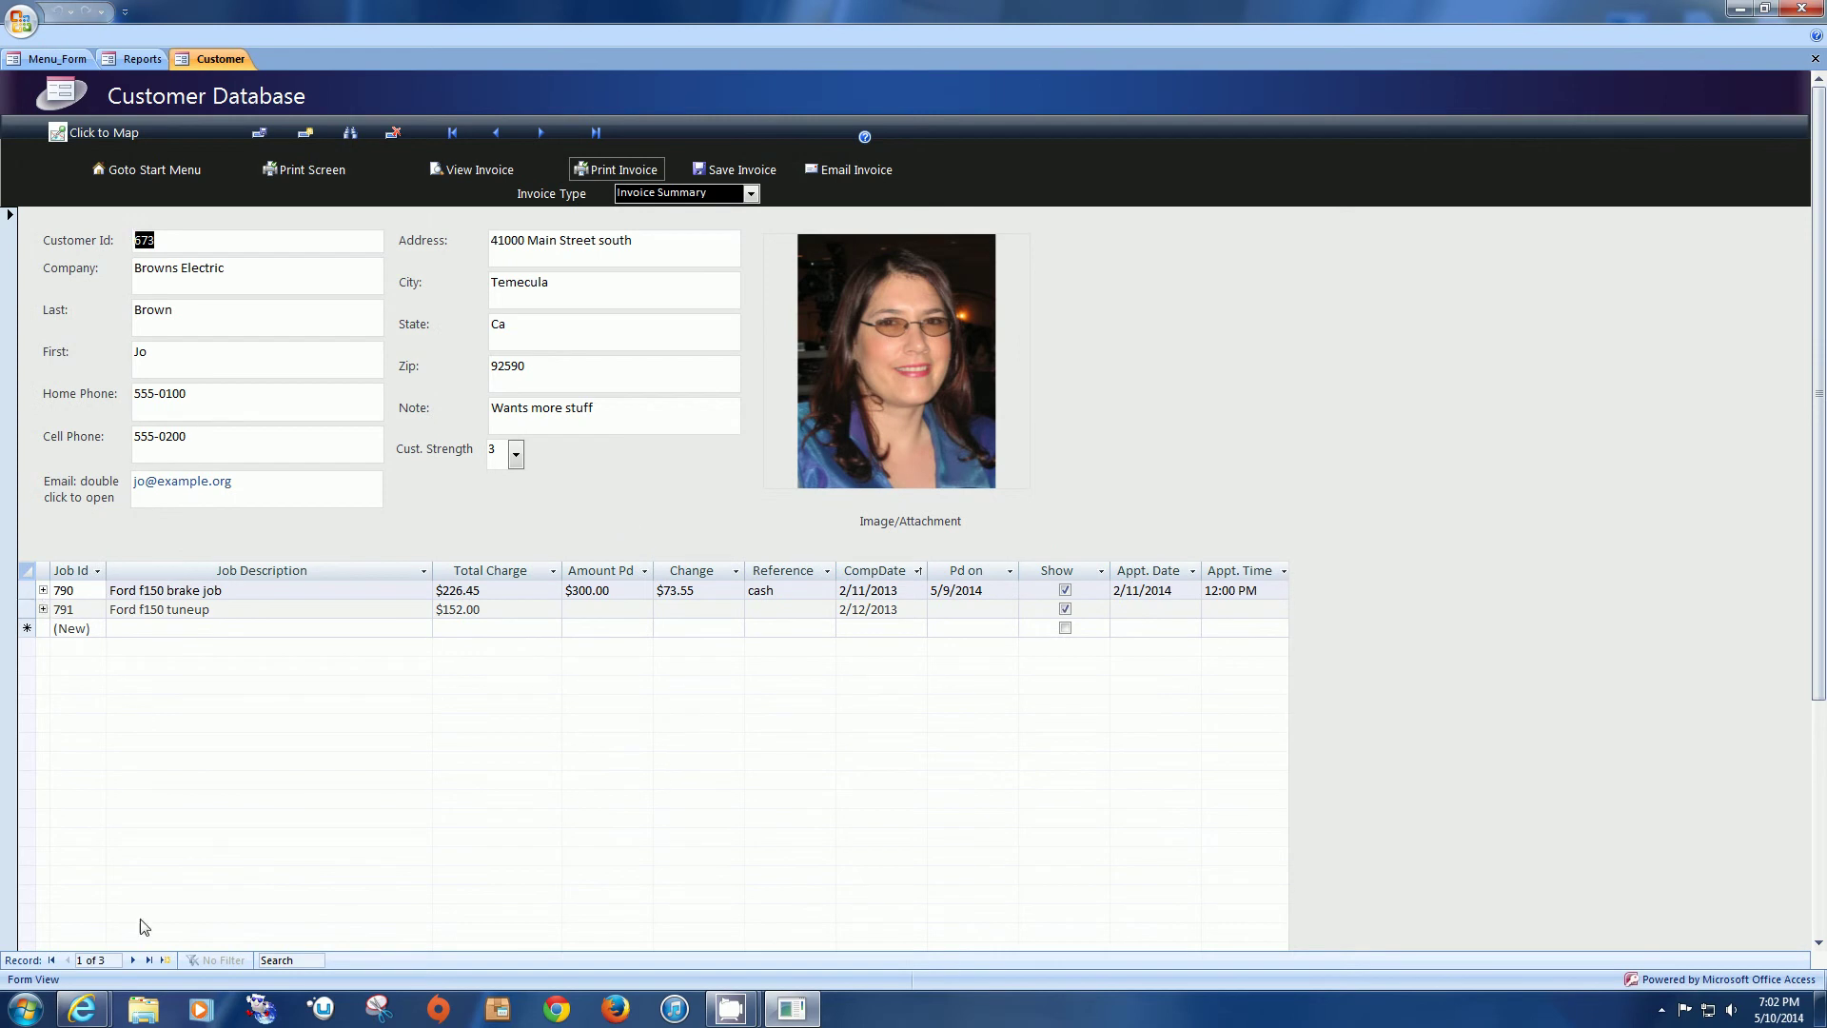
{"action": "left_click", "coordinate": [132, 960]}
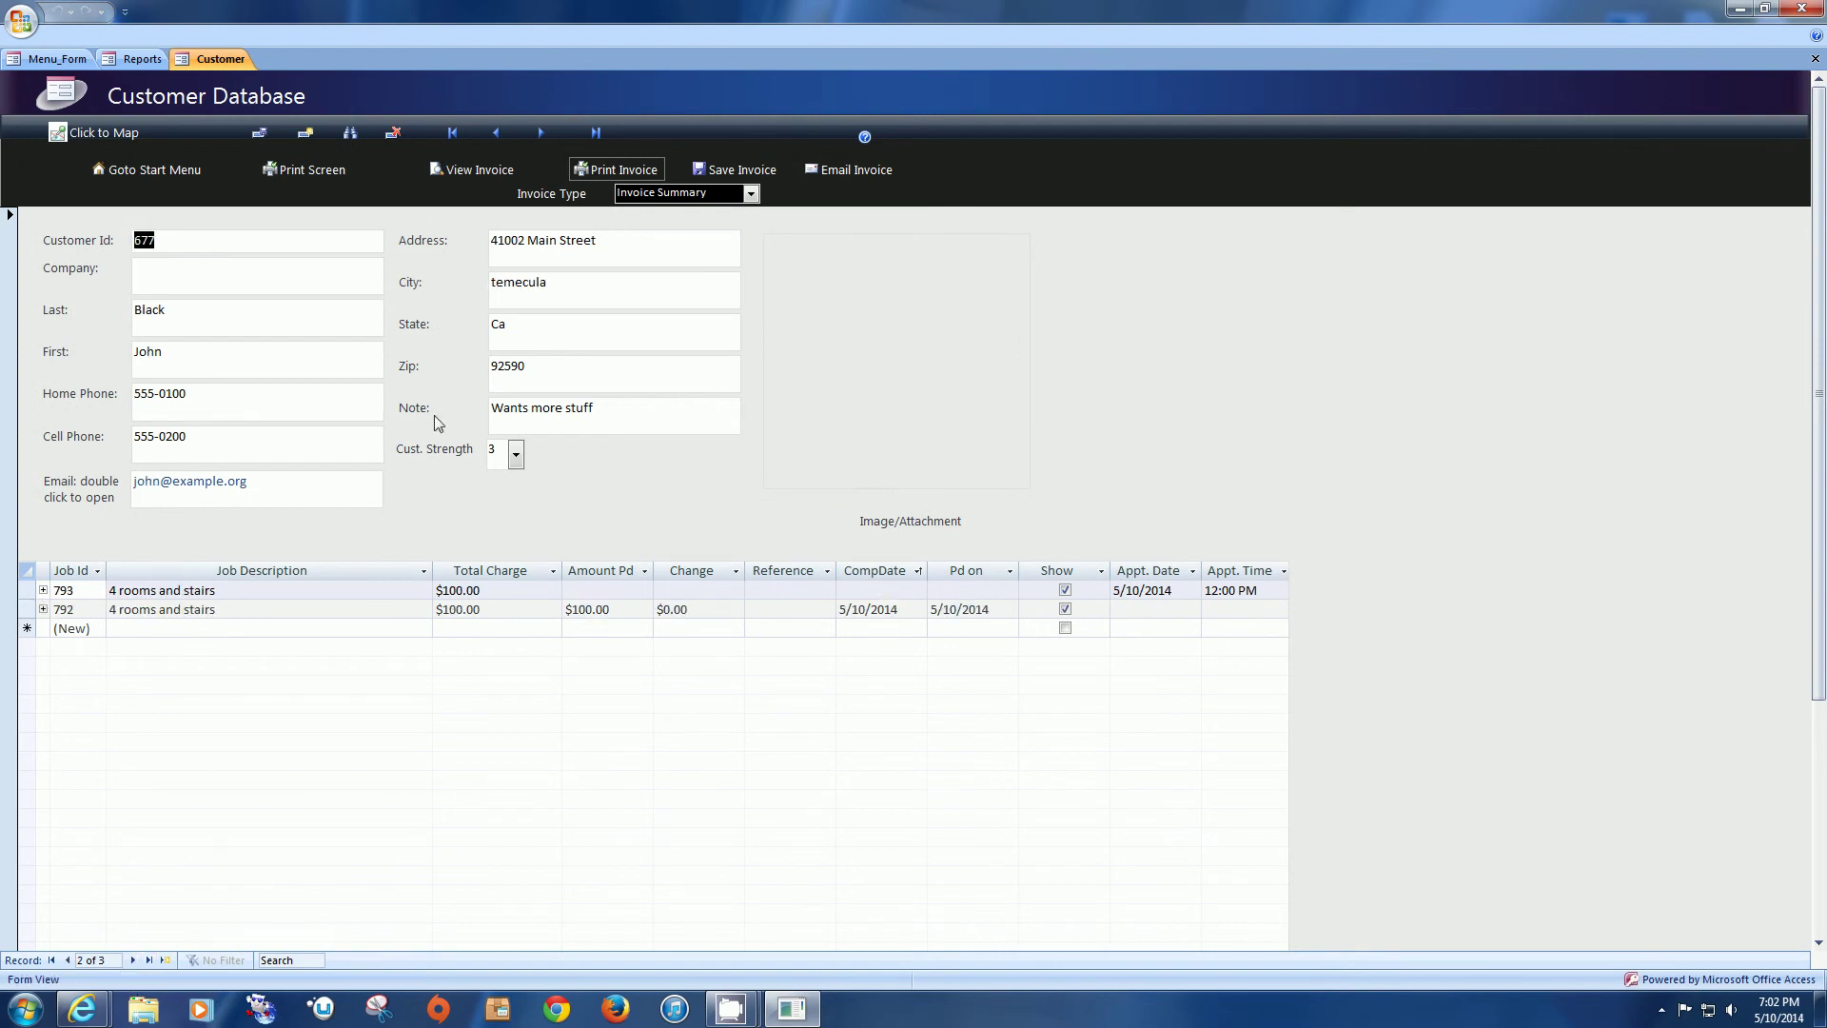
{"action": "left_click", "coordinate": [751, 194]}
{"action": "left_click", "coordinate": [751, 196]}
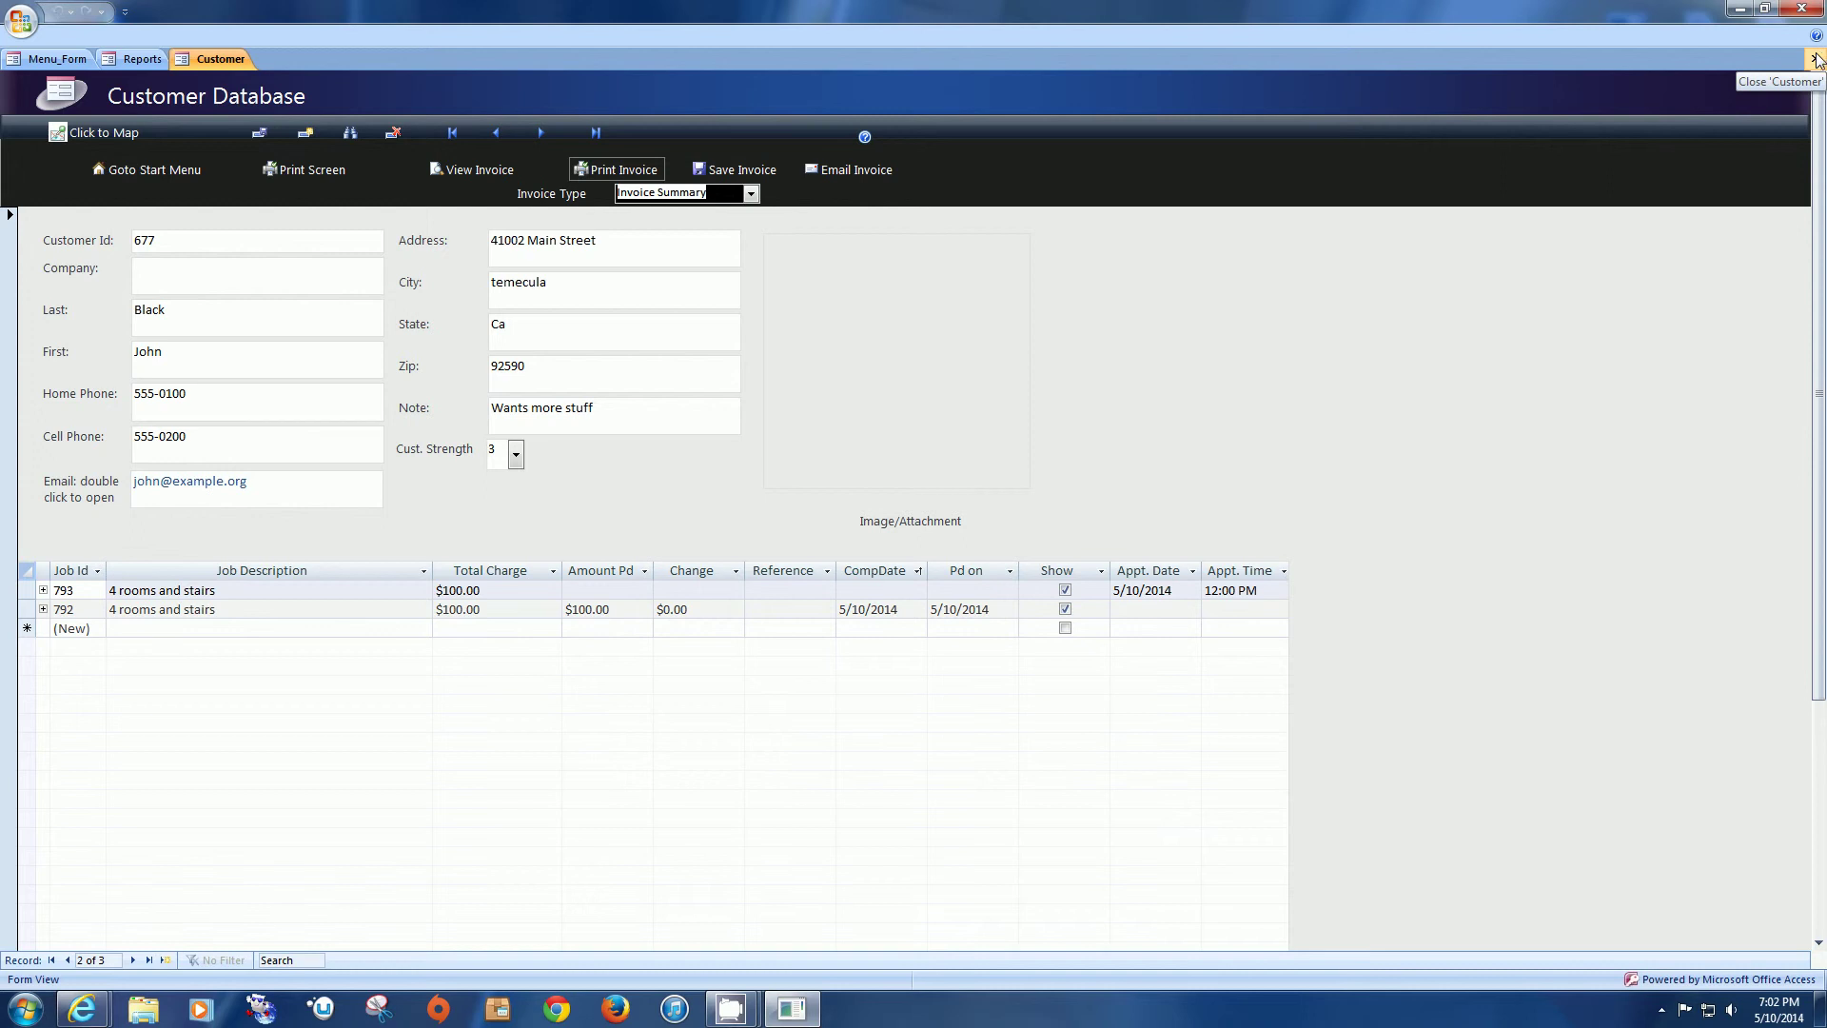
Step: Close Access and drag CustomerRelationalDatabase1_10_BE.accdb to an empty spot on the desktop
{"action": "left_click", "coordinate": [1795, 10]}
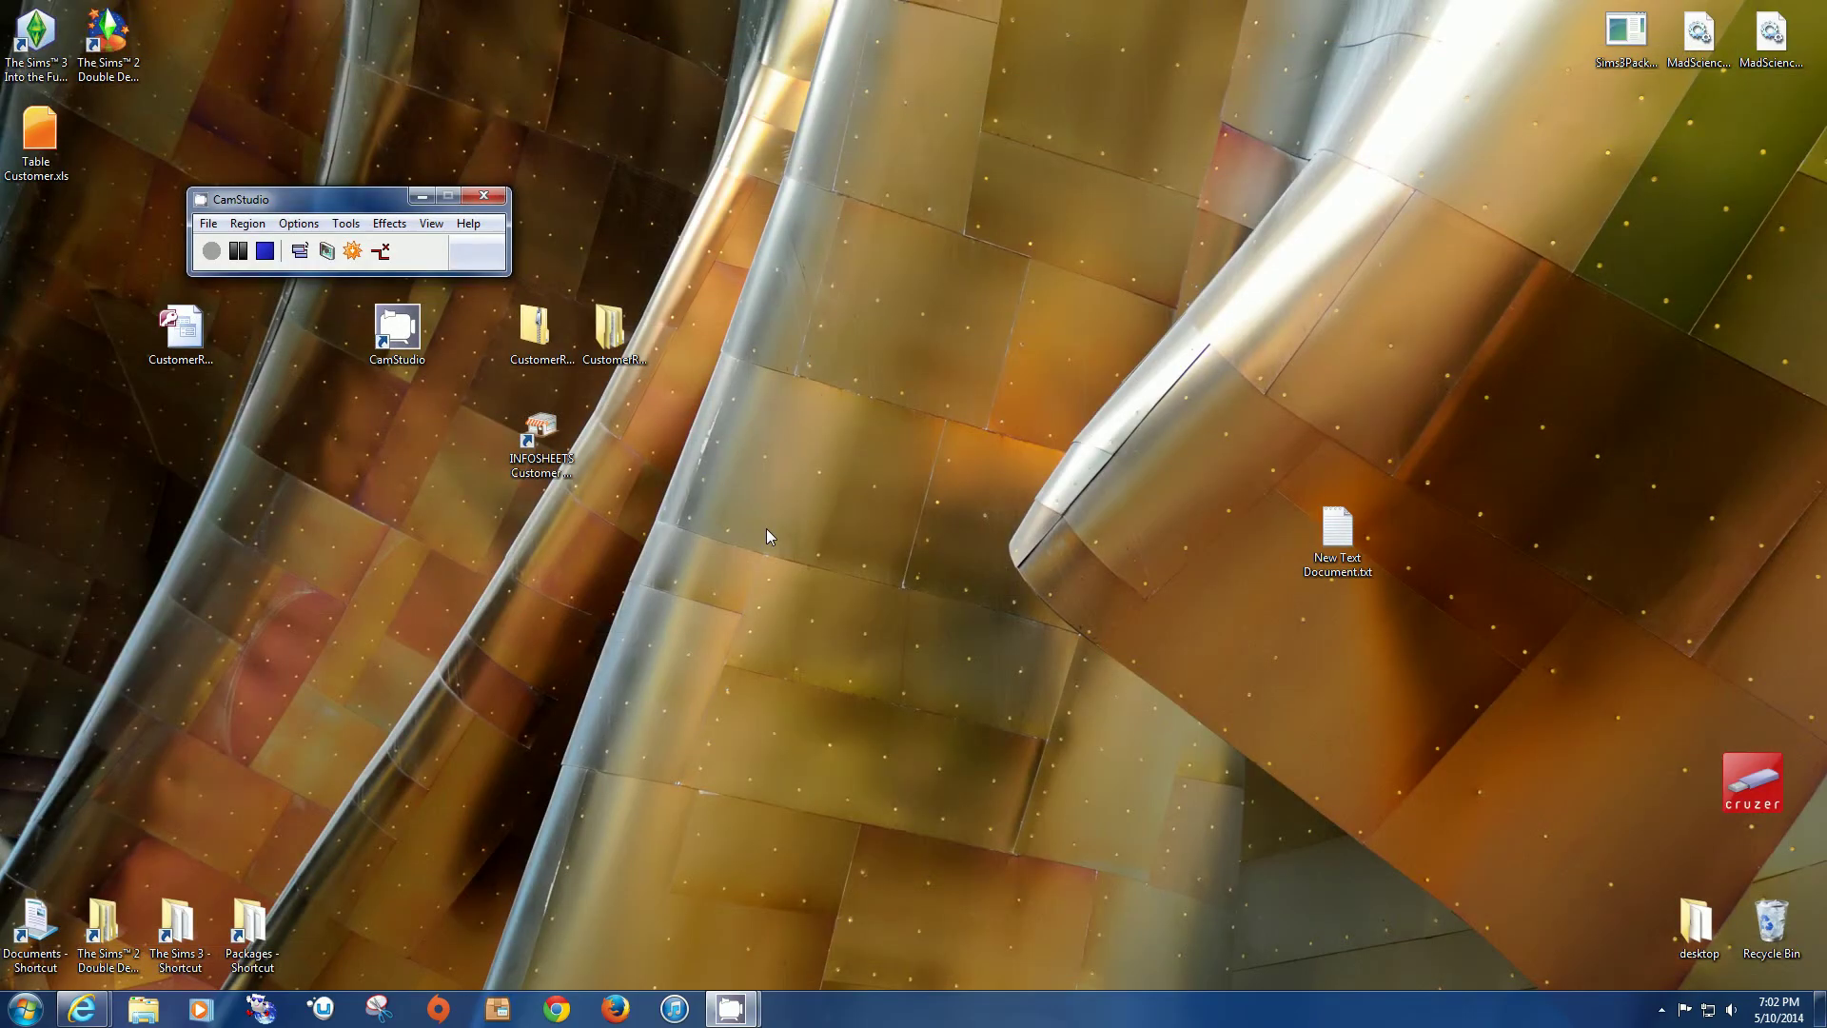
{"action": "left_click", "coordinate": [26, 1007]}
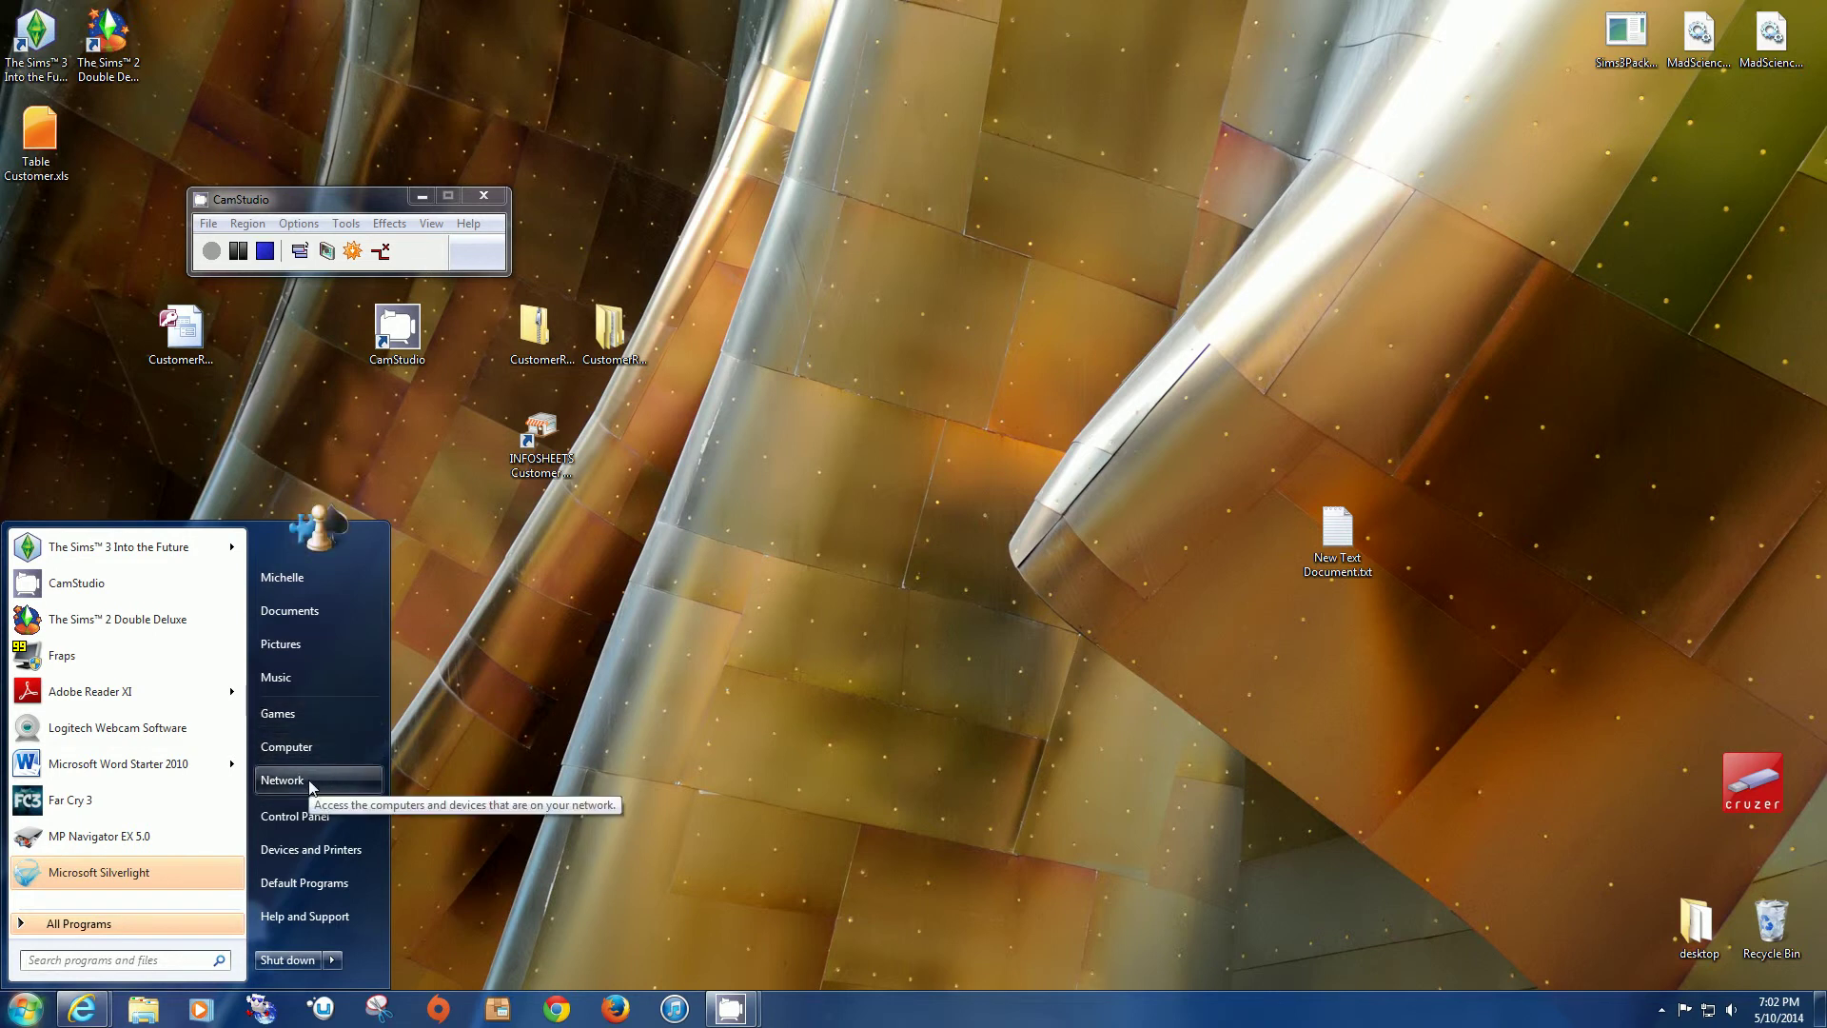
{"action": "left_click", "coordinate": [542, 443]}
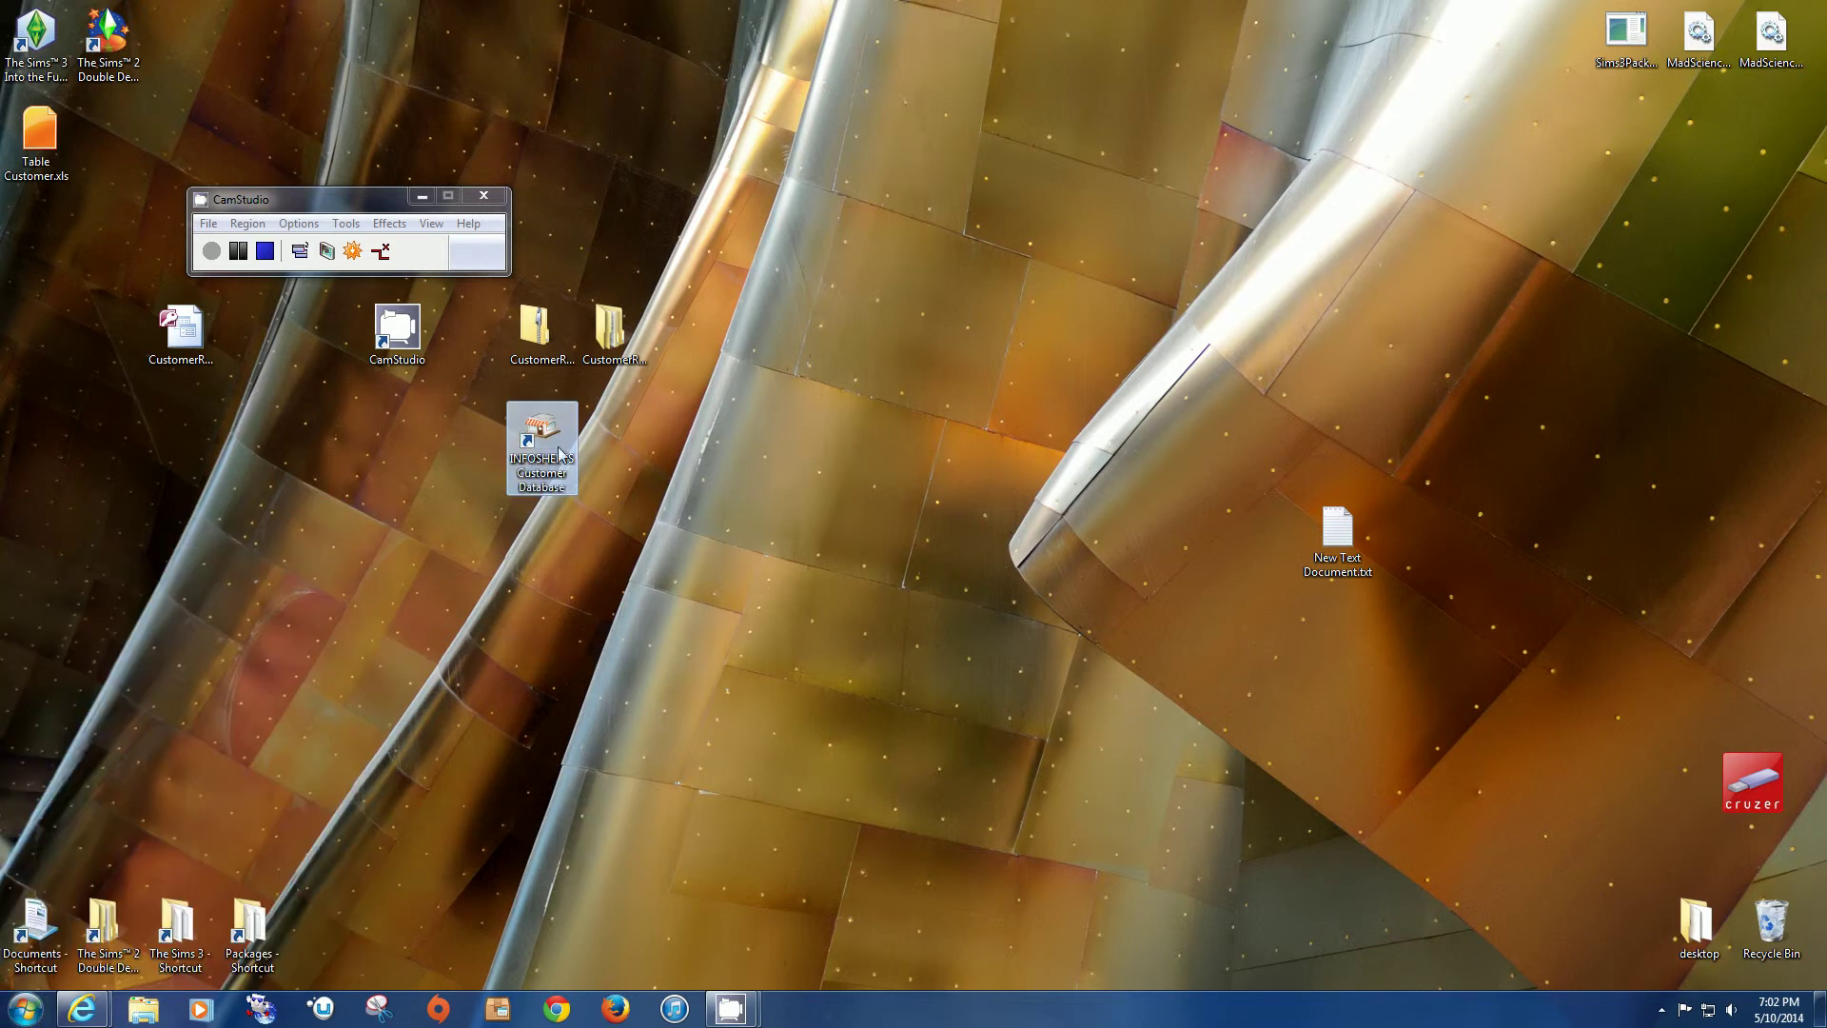
{"action": "left_click_drag", "start_coordinate": [177, 337], "coordinate": [757, 423]}
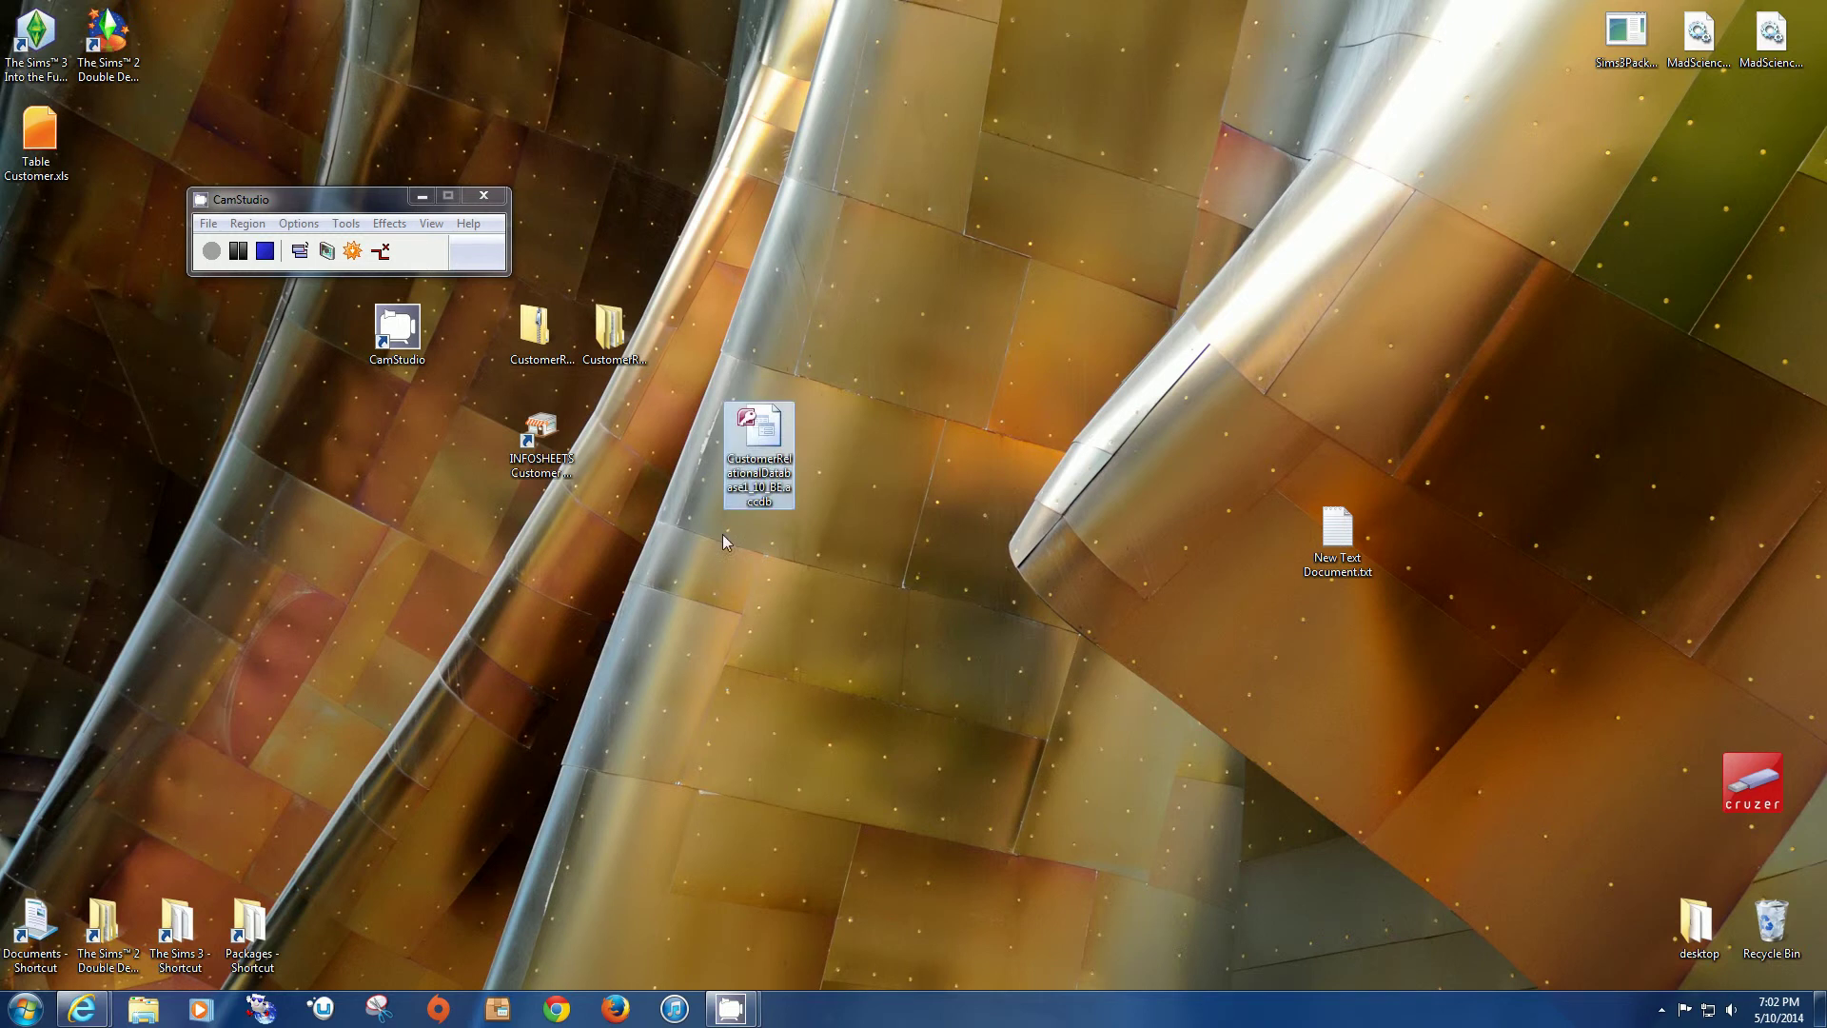
Step: Open CustomerRelationalDatabase1_10_BE.accdb from the desktop, allowing it through the Security Notice
{"action": "double_click", "coordinate": [759, 437]}
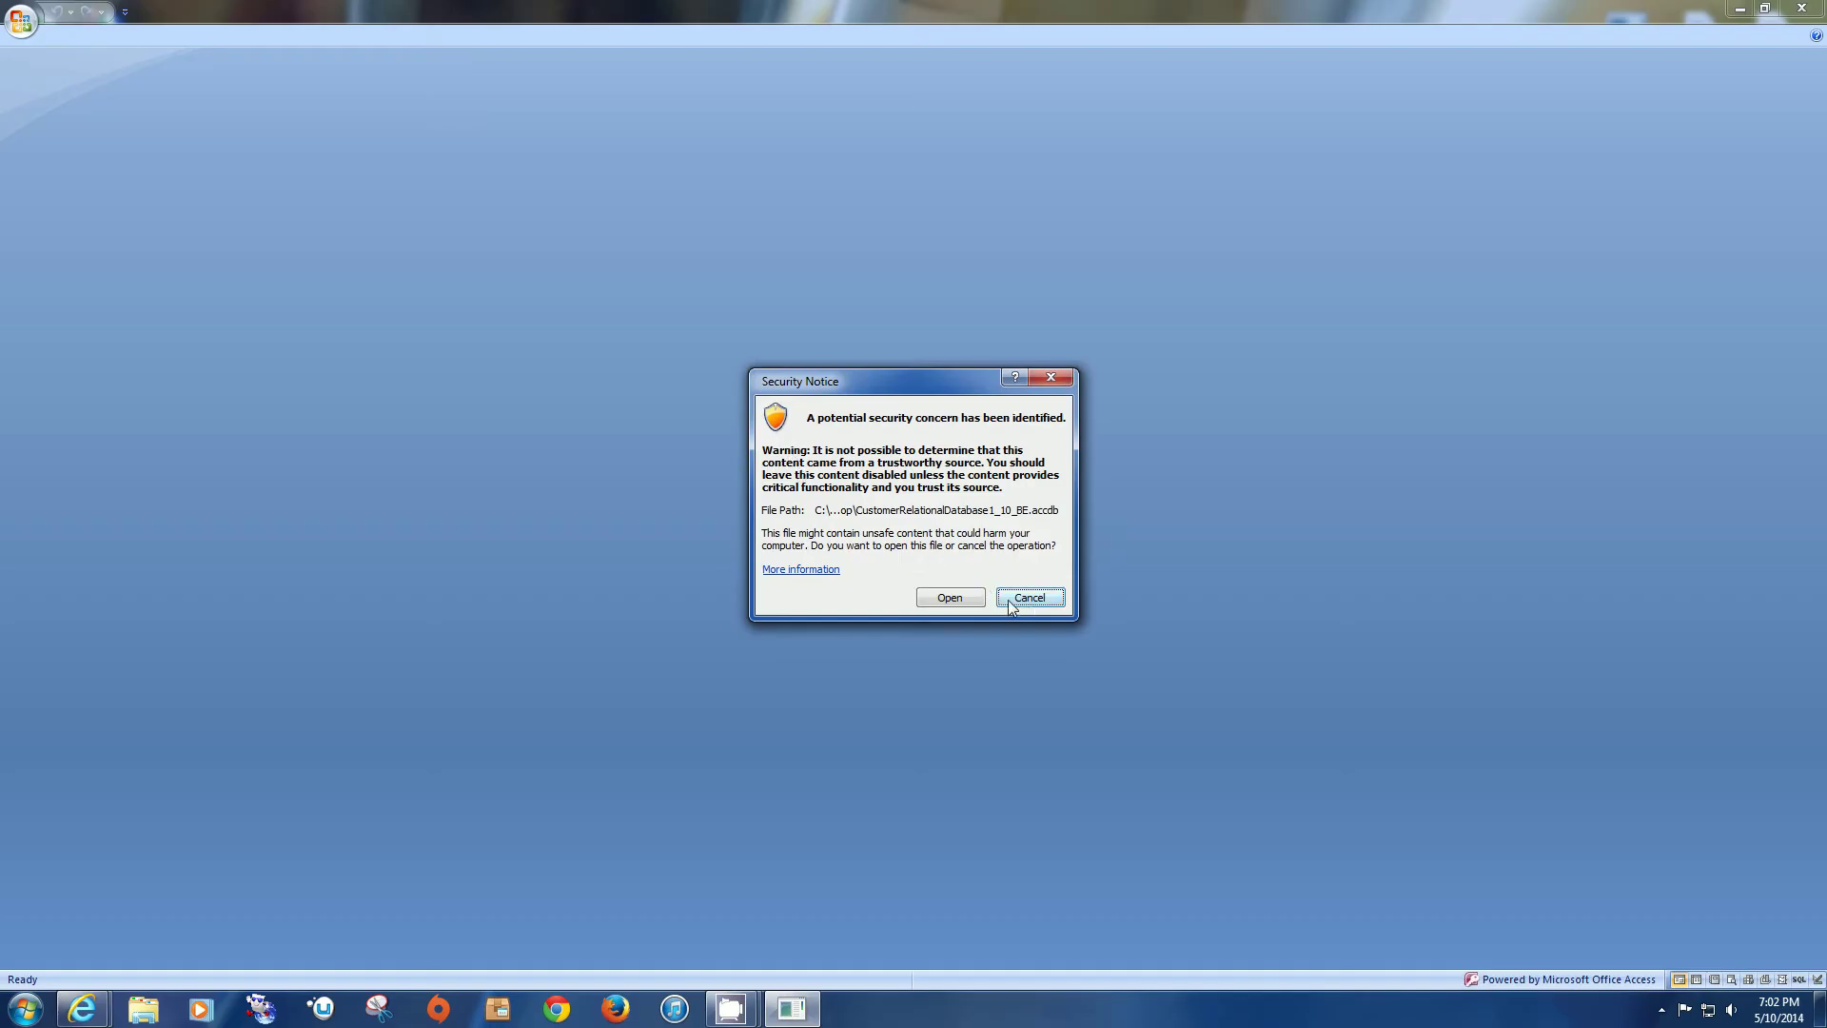
{"action": "left_click", "coordinate": [972, 600]}
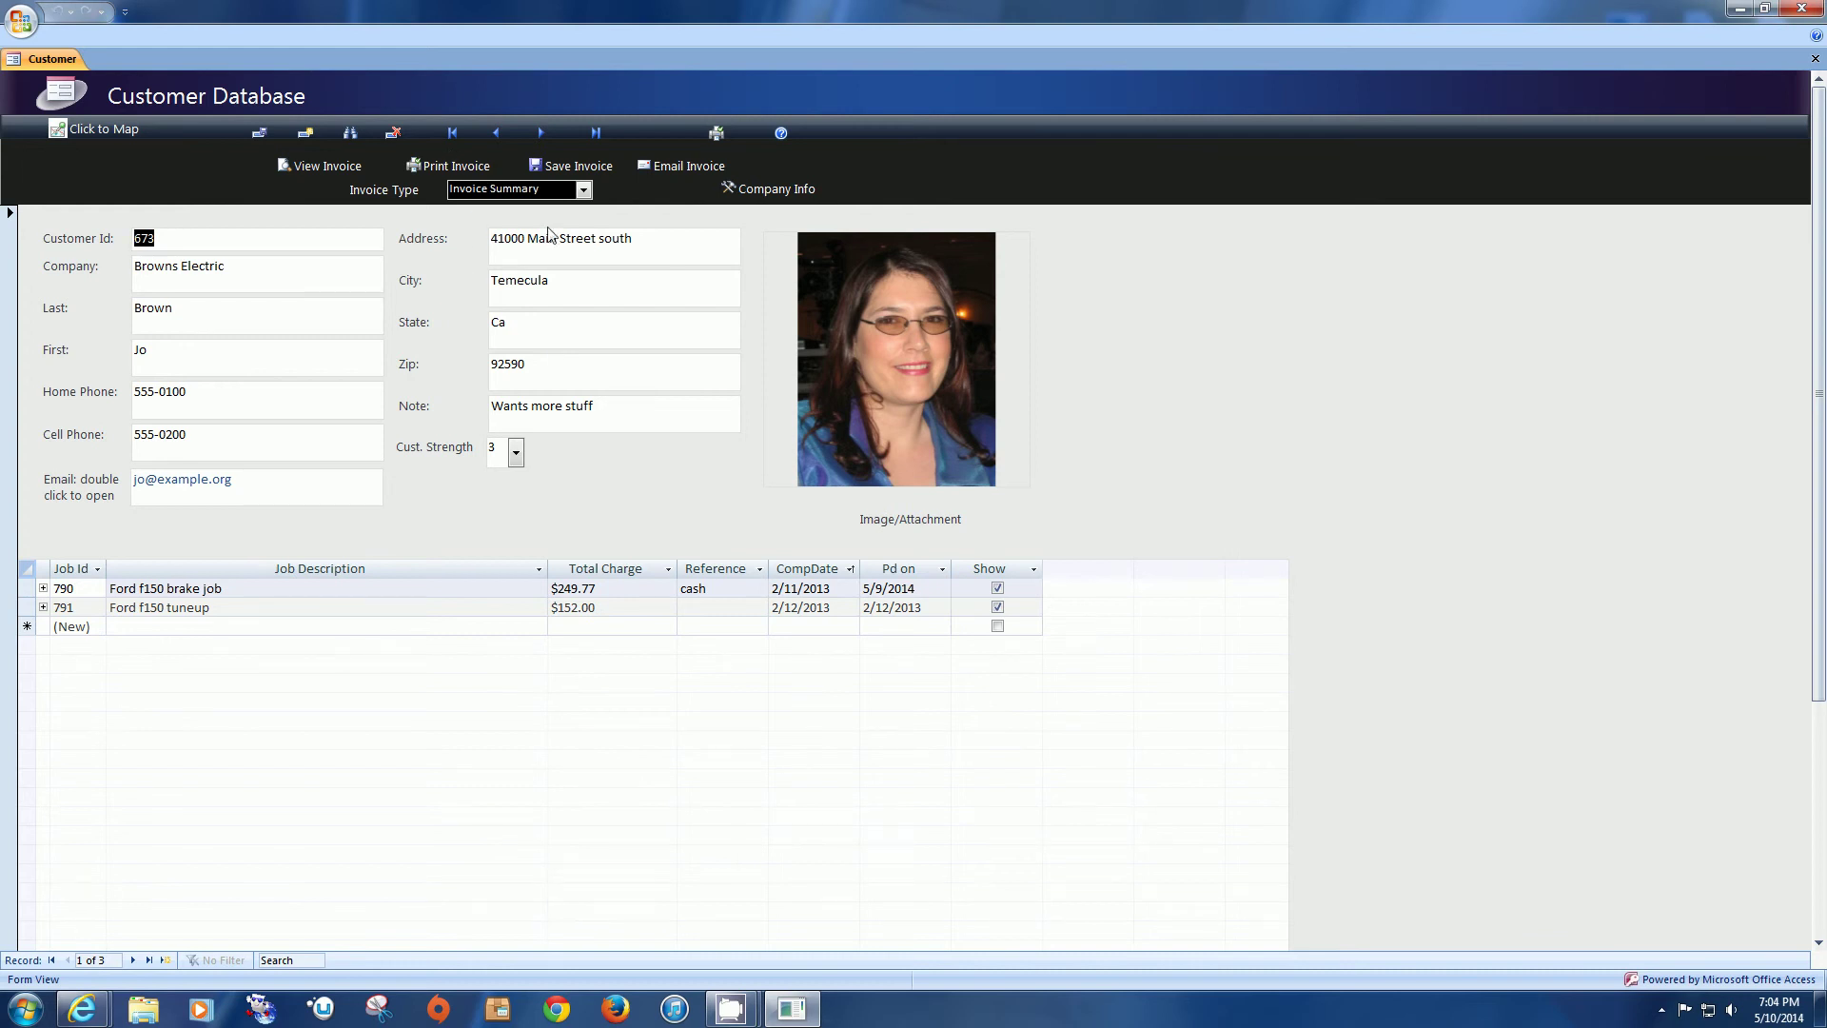
Step: Check the Invoice Type options, keep Invoice Summary, and close the back-end database
{"action": "left_click", "coordinate": [583, 190]}
{"action": "left_click", "coordinate": [583, 191]}
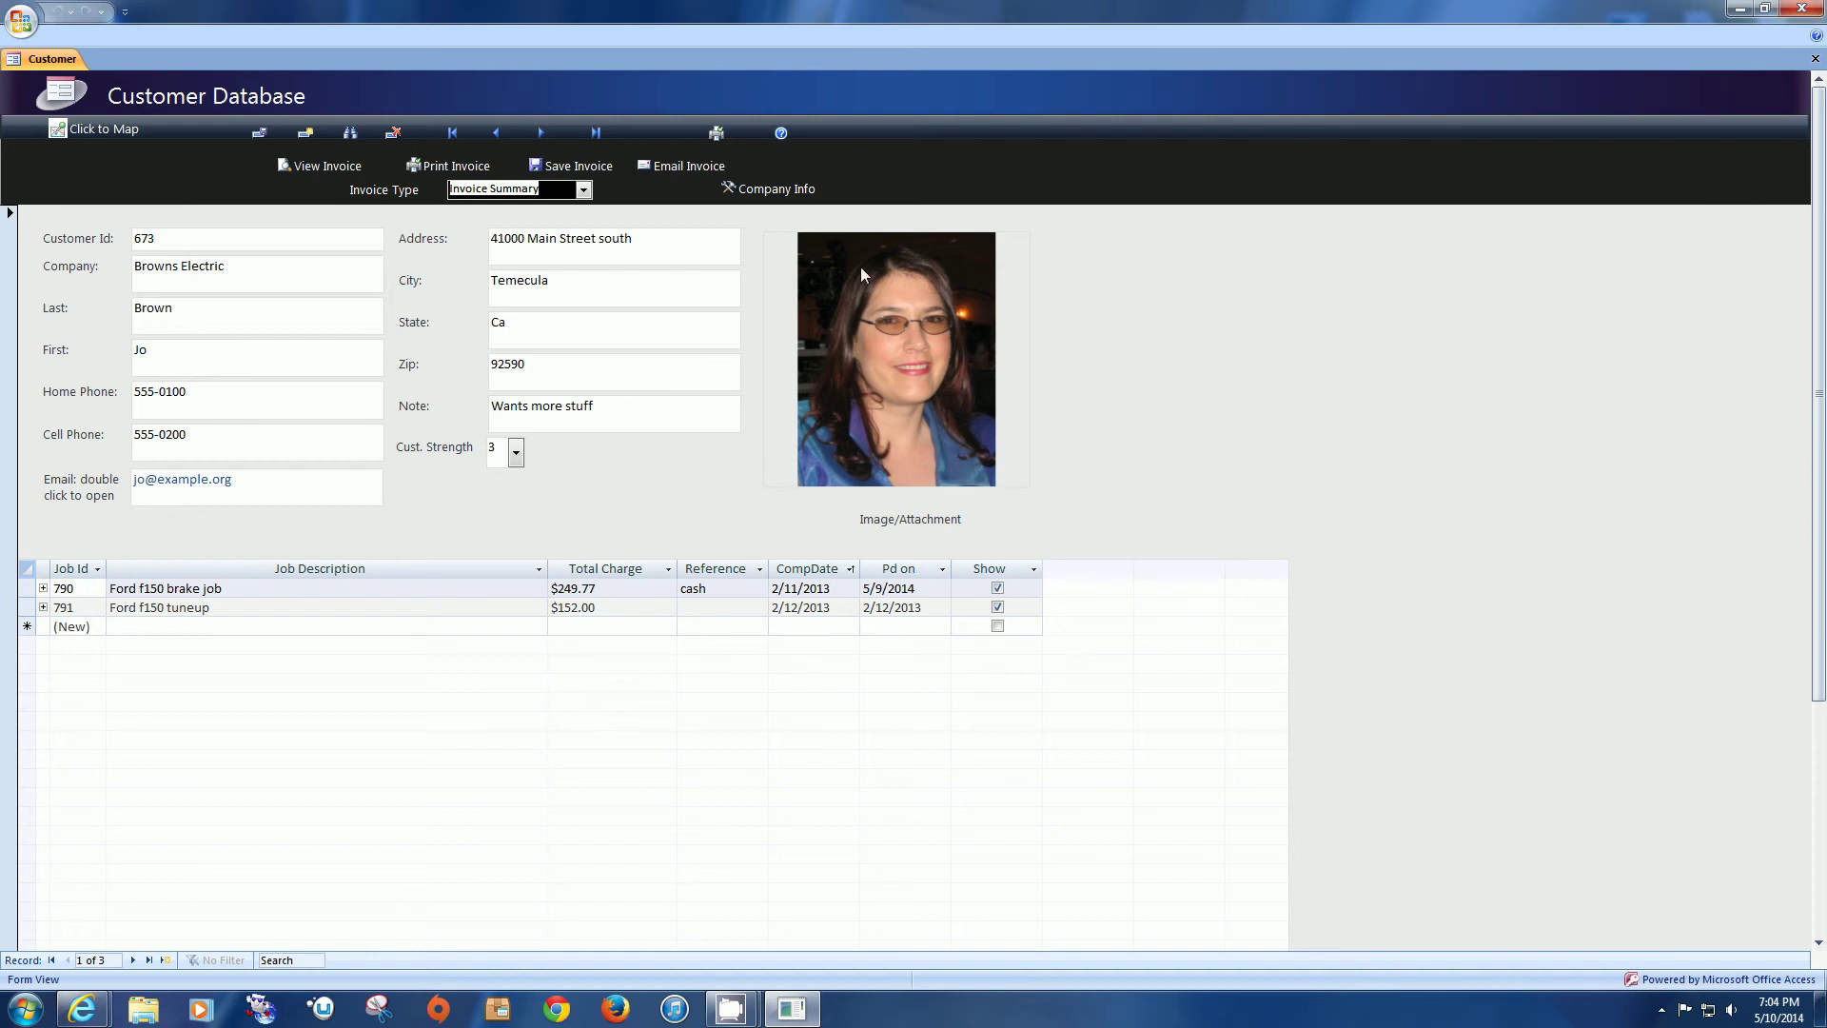
{"action": "left_click", "coordinate": [1804, 10]}
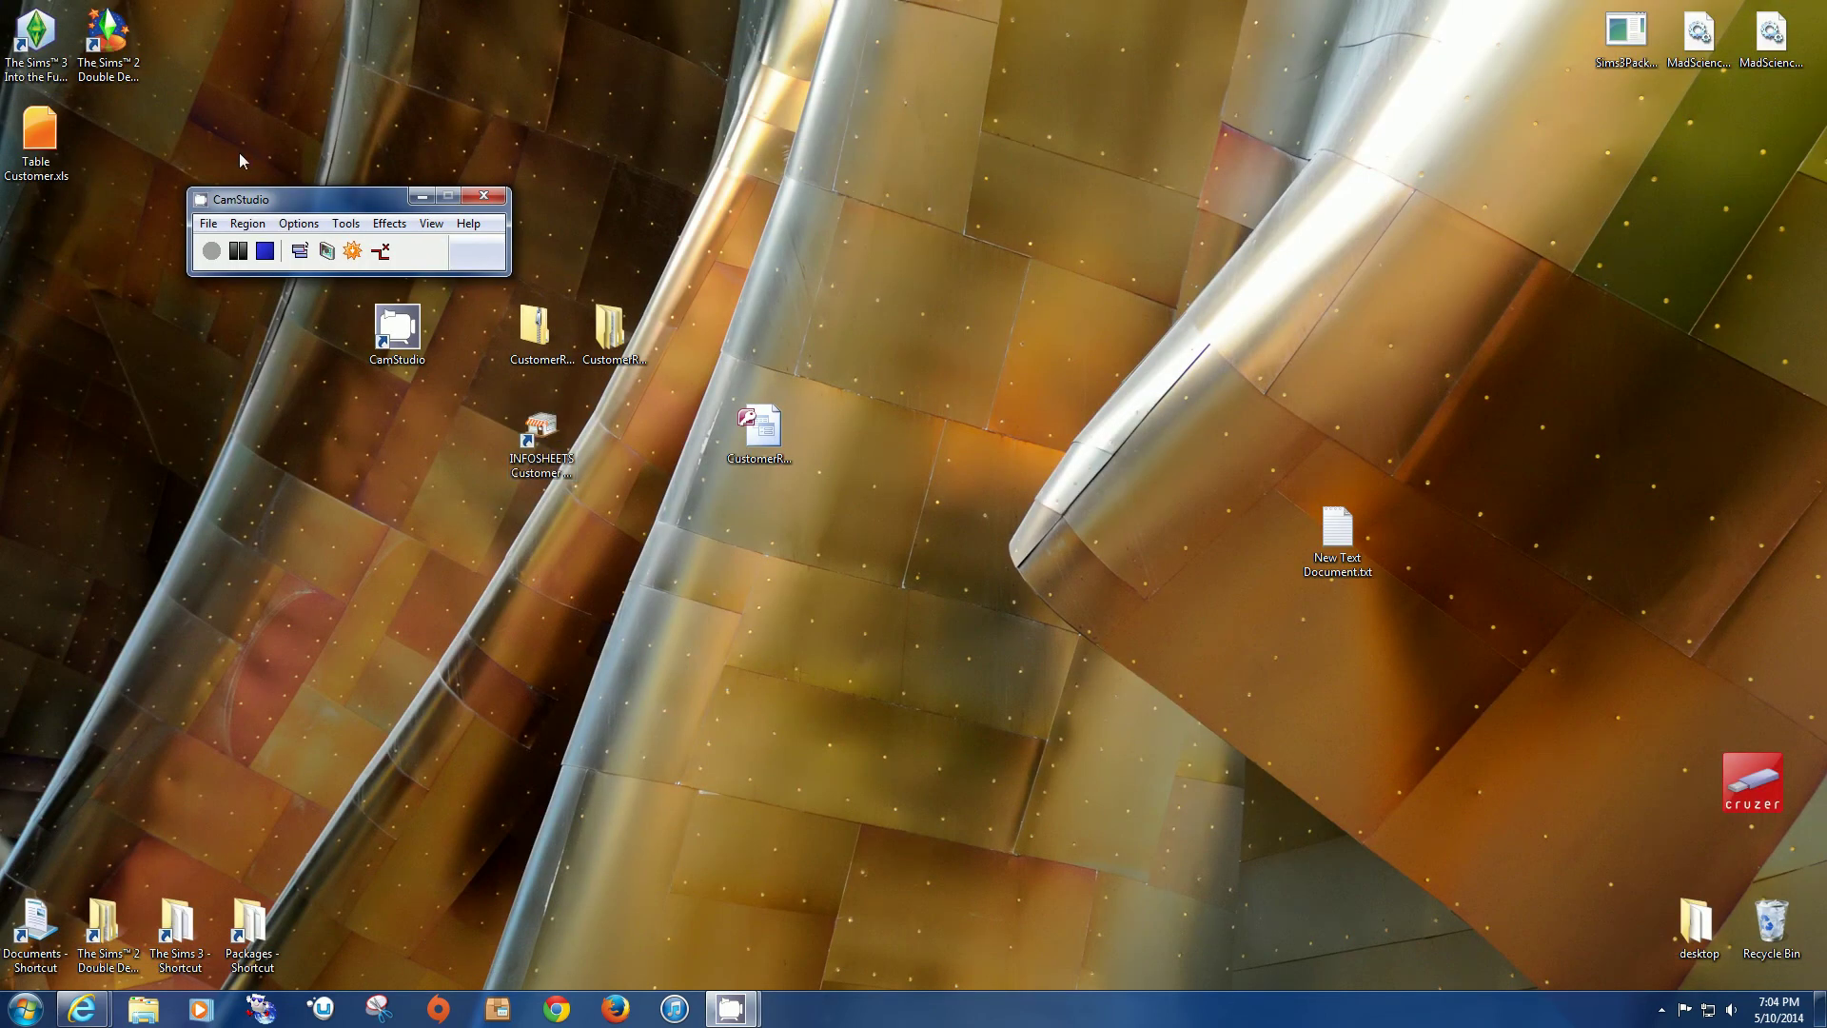
{"action": "left_click", "coordinate": [545, 438]}
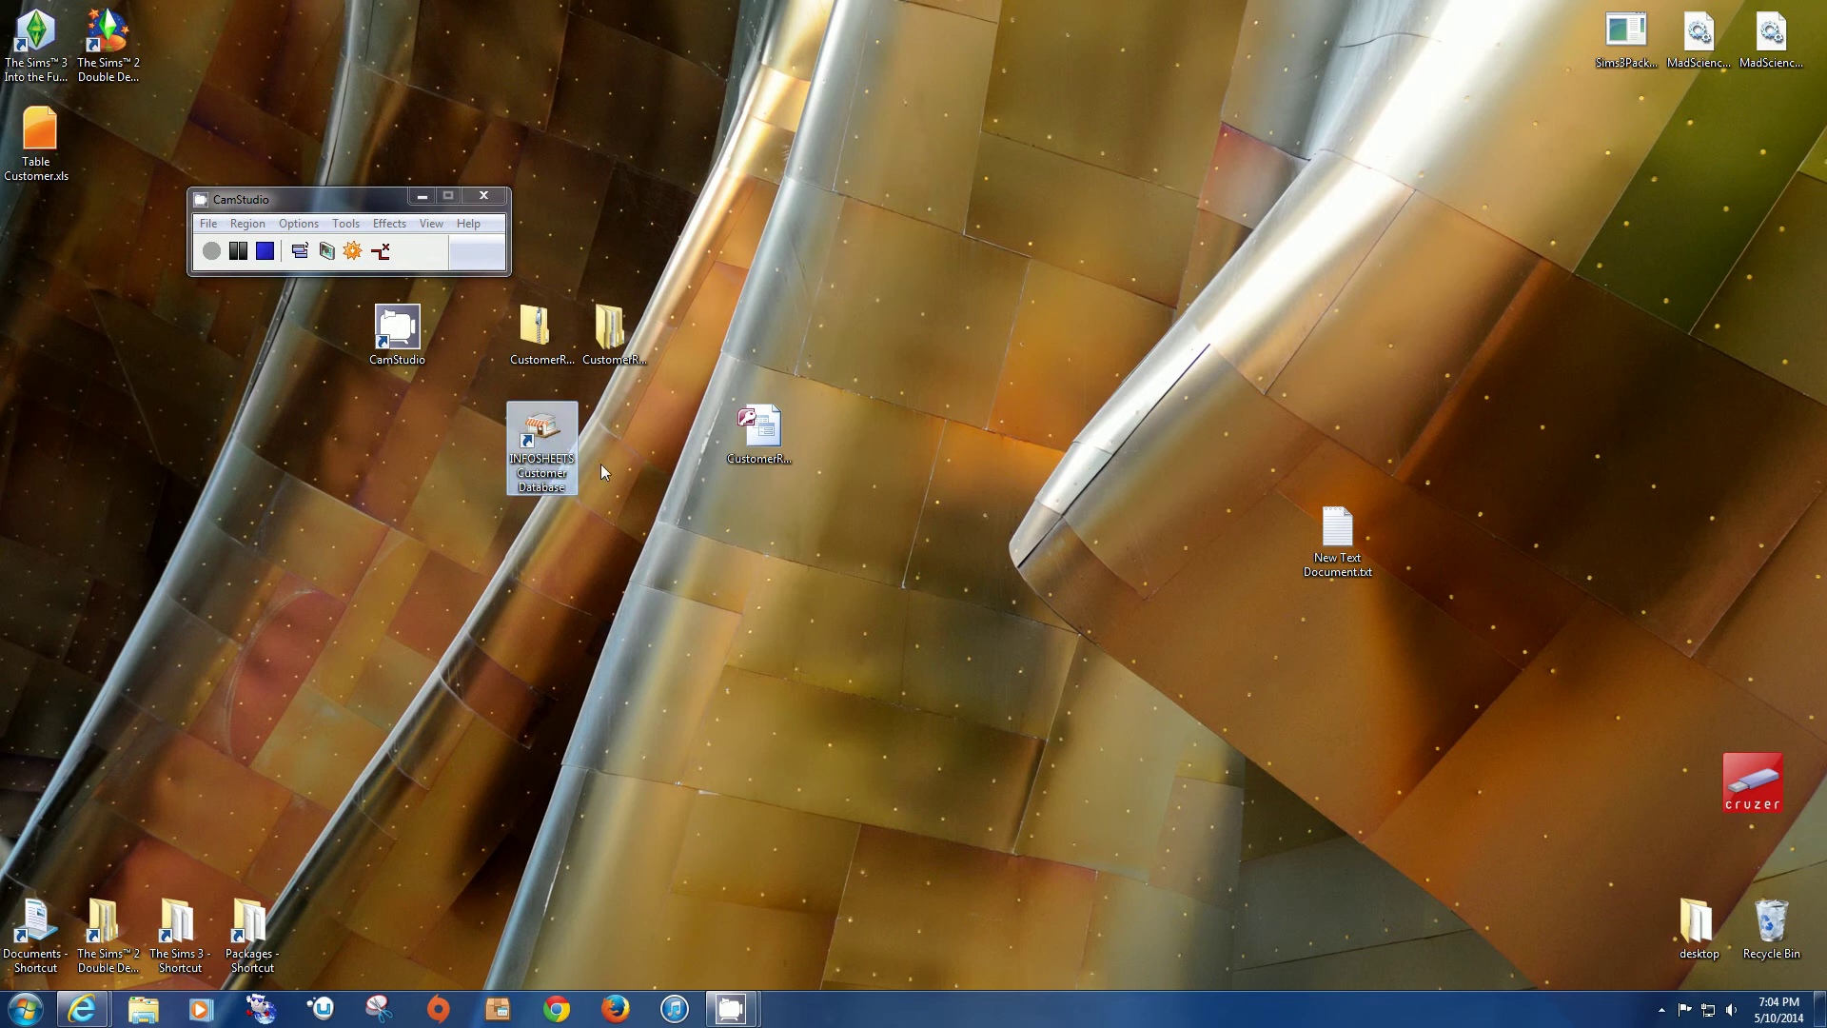
{"action": "double_click", "coordinate": [545, 437]}
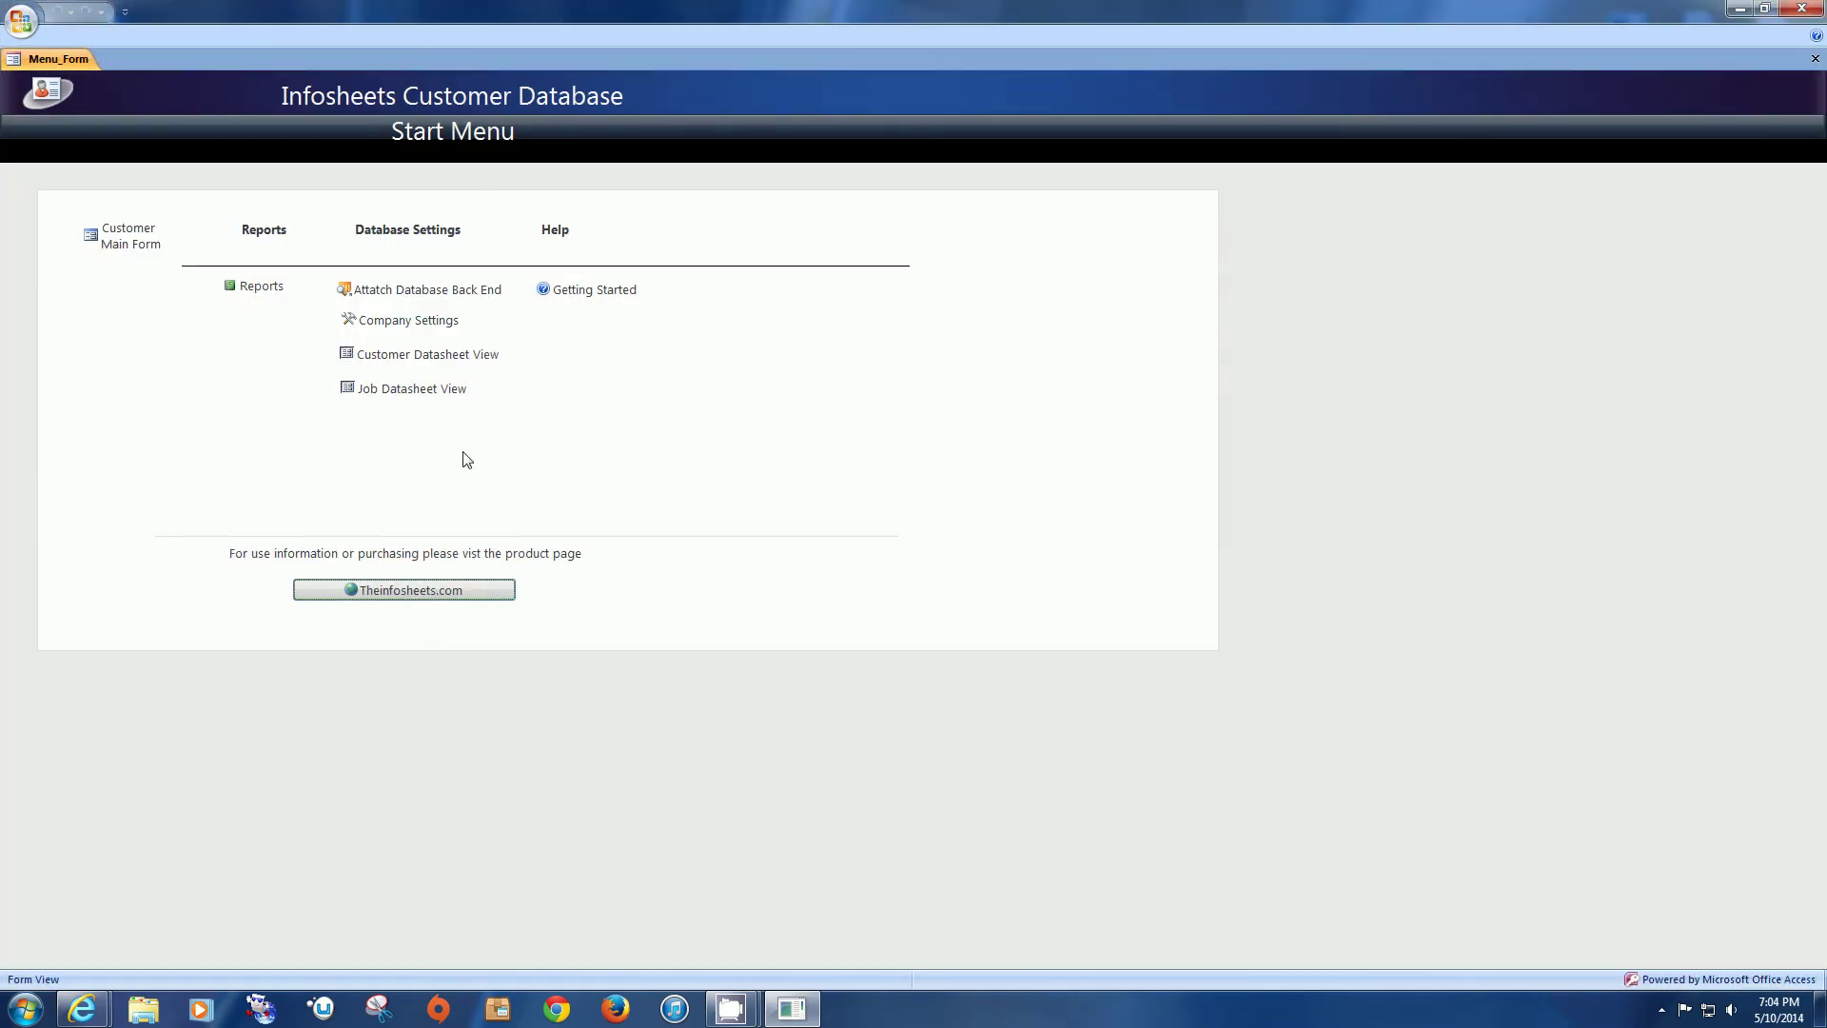
{"action": "left_click", "coordinate": [115, 246]}
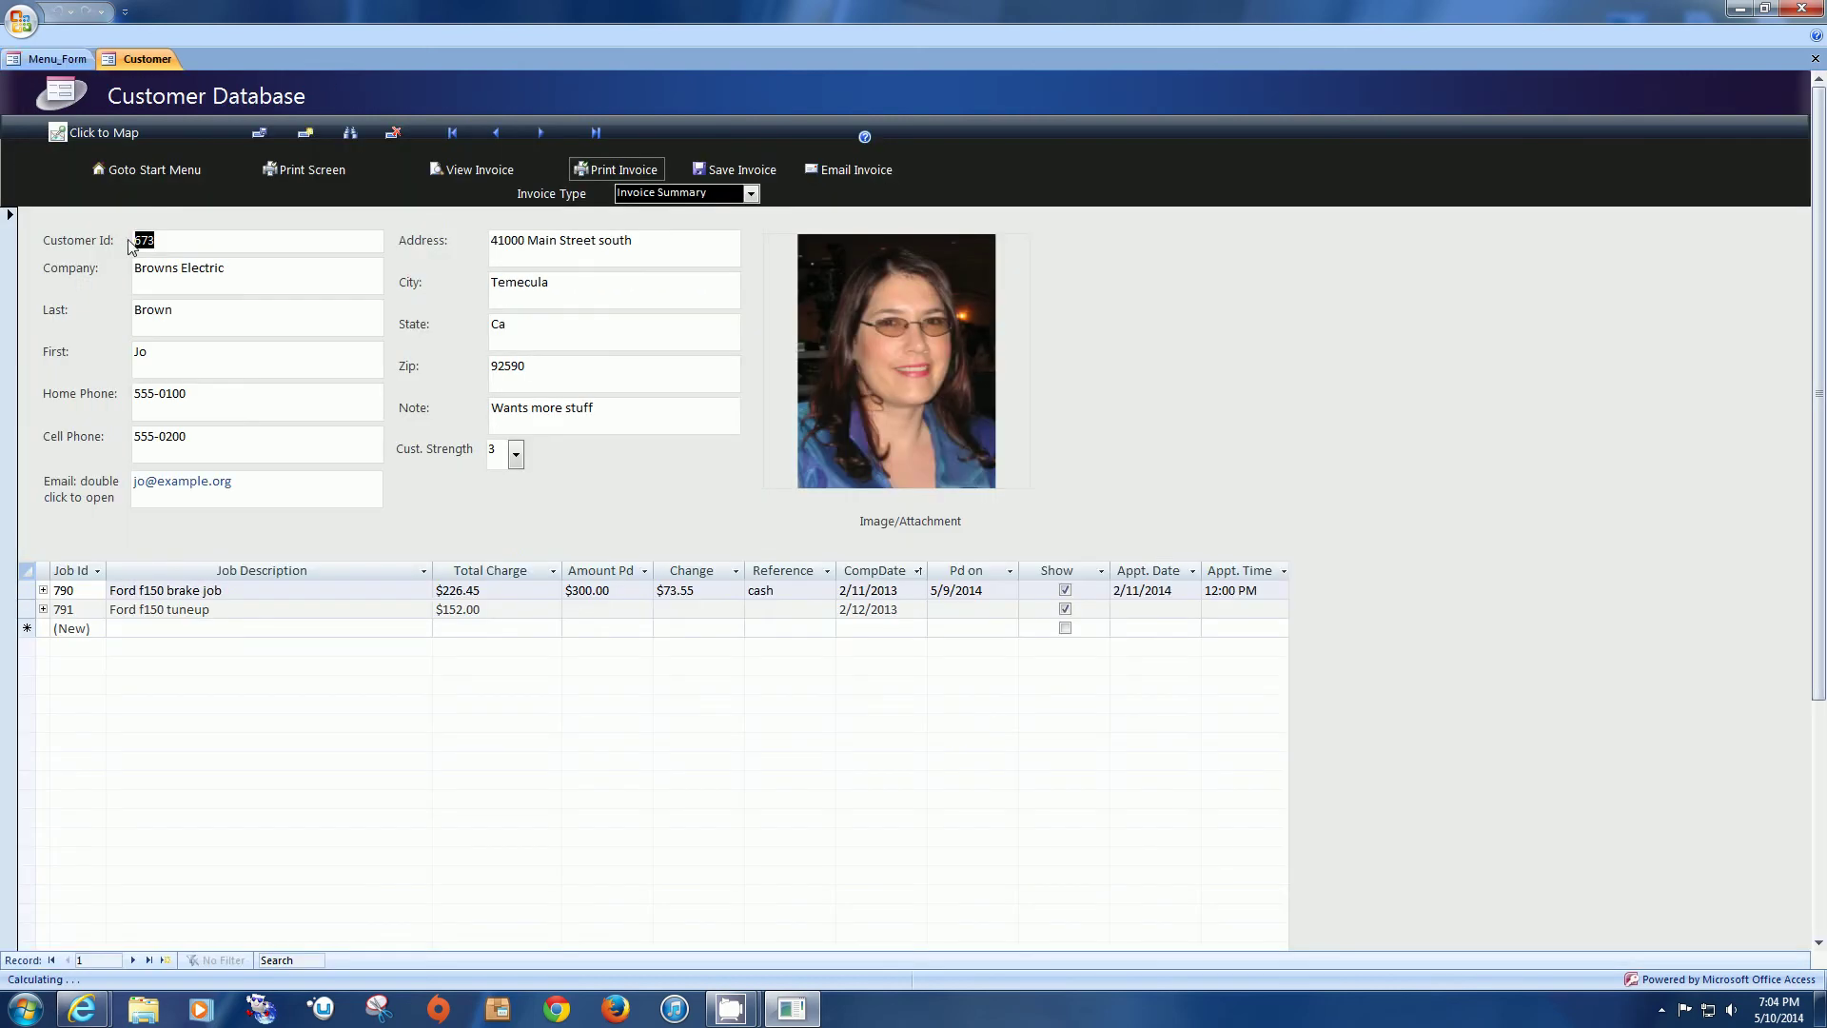
{"action": "left_click", "coordinate": [1802, 8]}
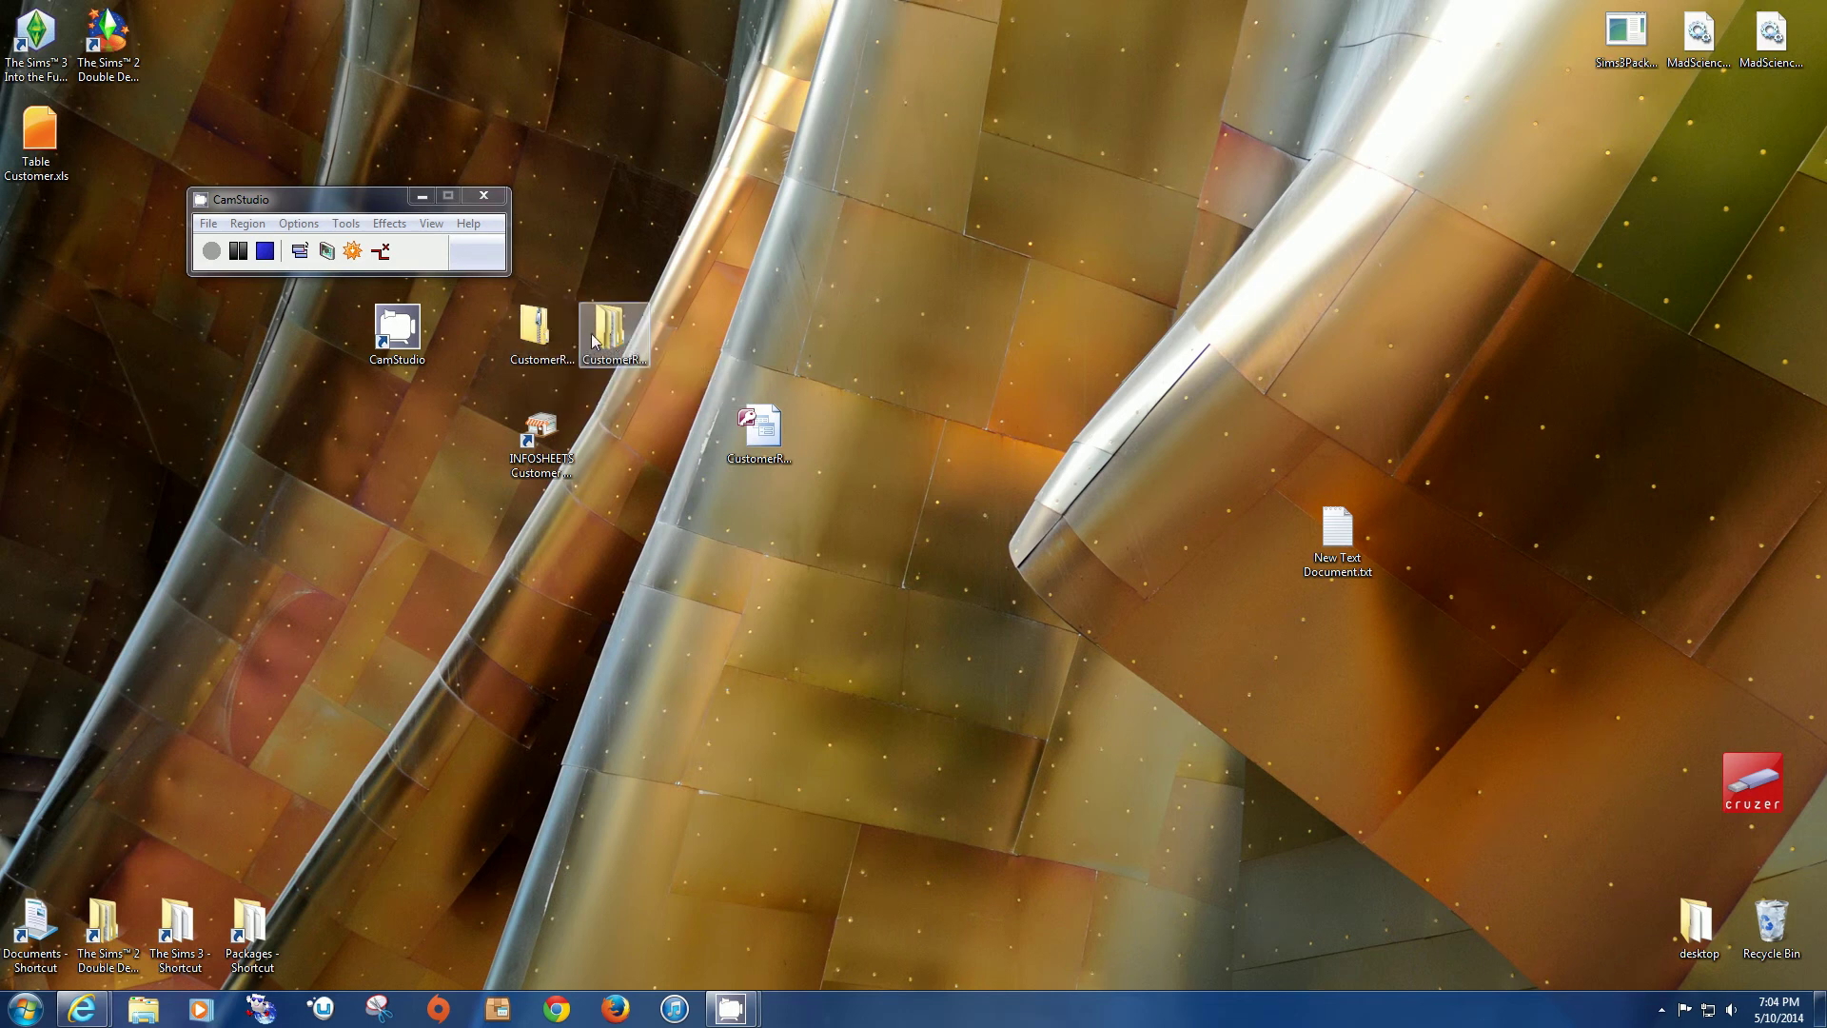
Step: Go into the nested CustomerRelationalDatabasever1_10 installer folder and run setup.exe
{"action": "right_click", "coordinate": [551, 330]}
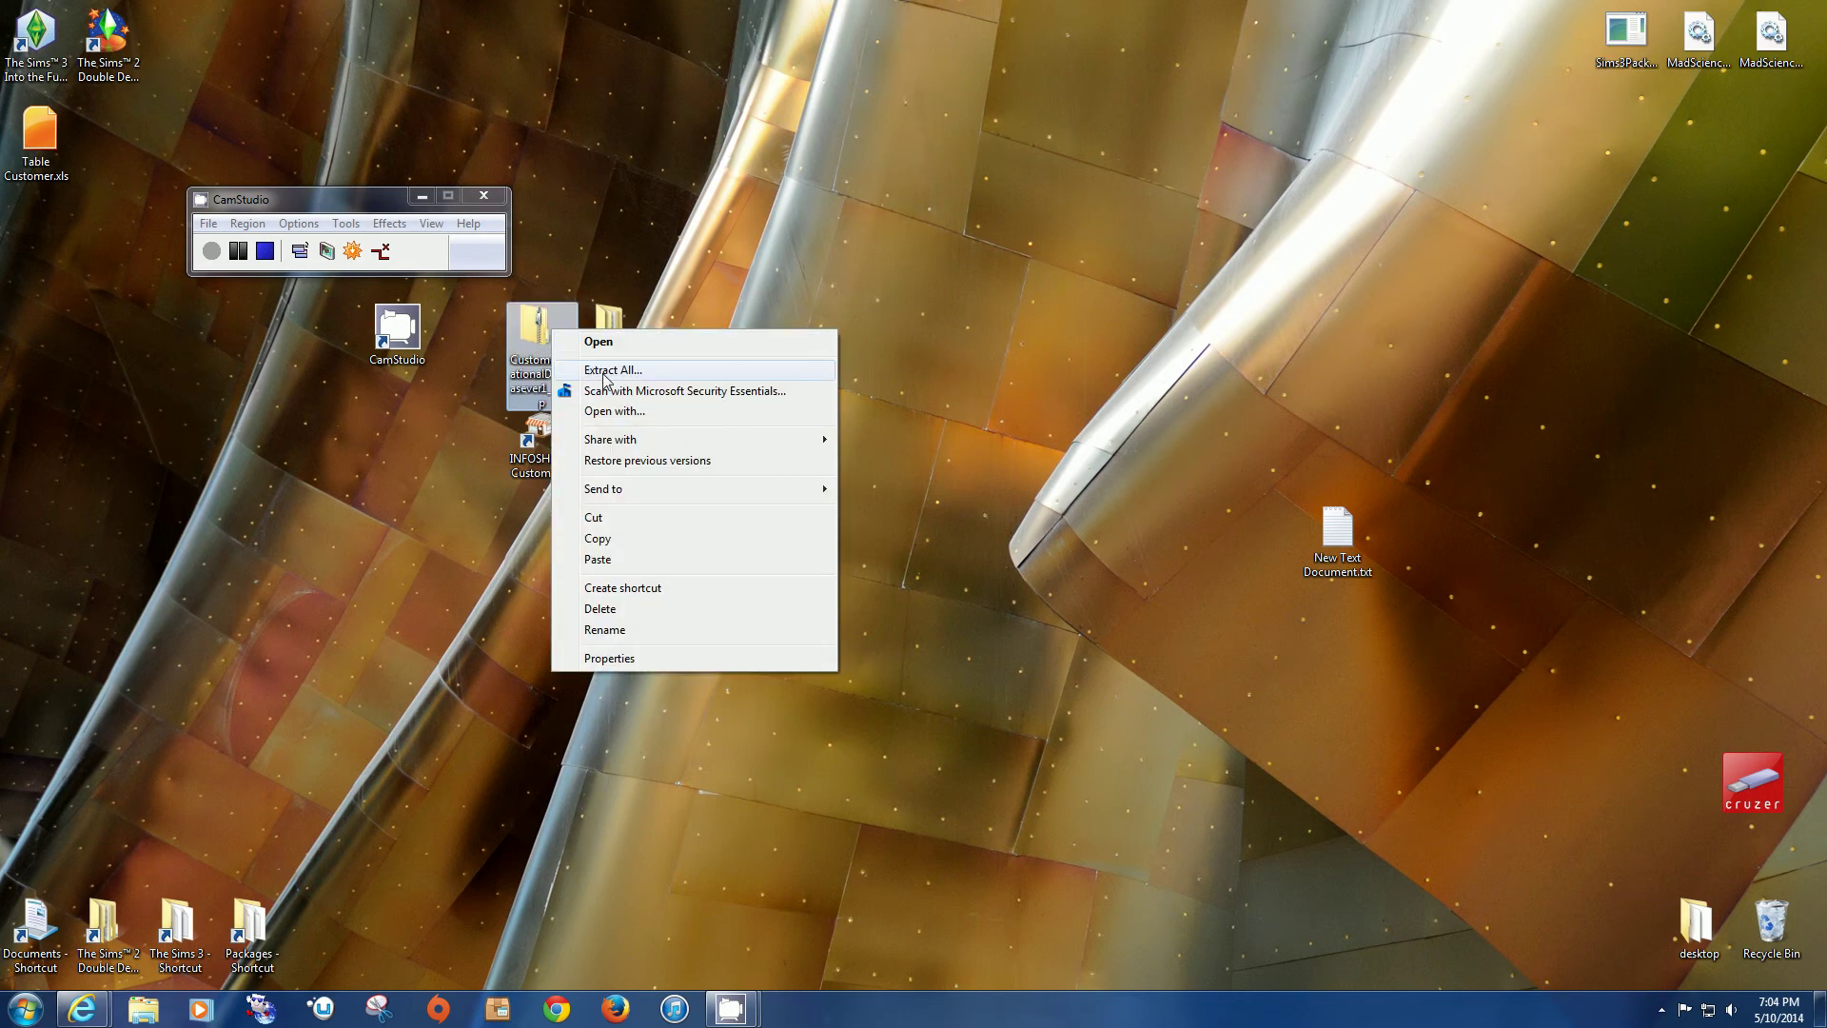
{"action": "left_click", "coordinate": [651, 257]}
{"action": "left_click", "coordinate": [609, 338]}
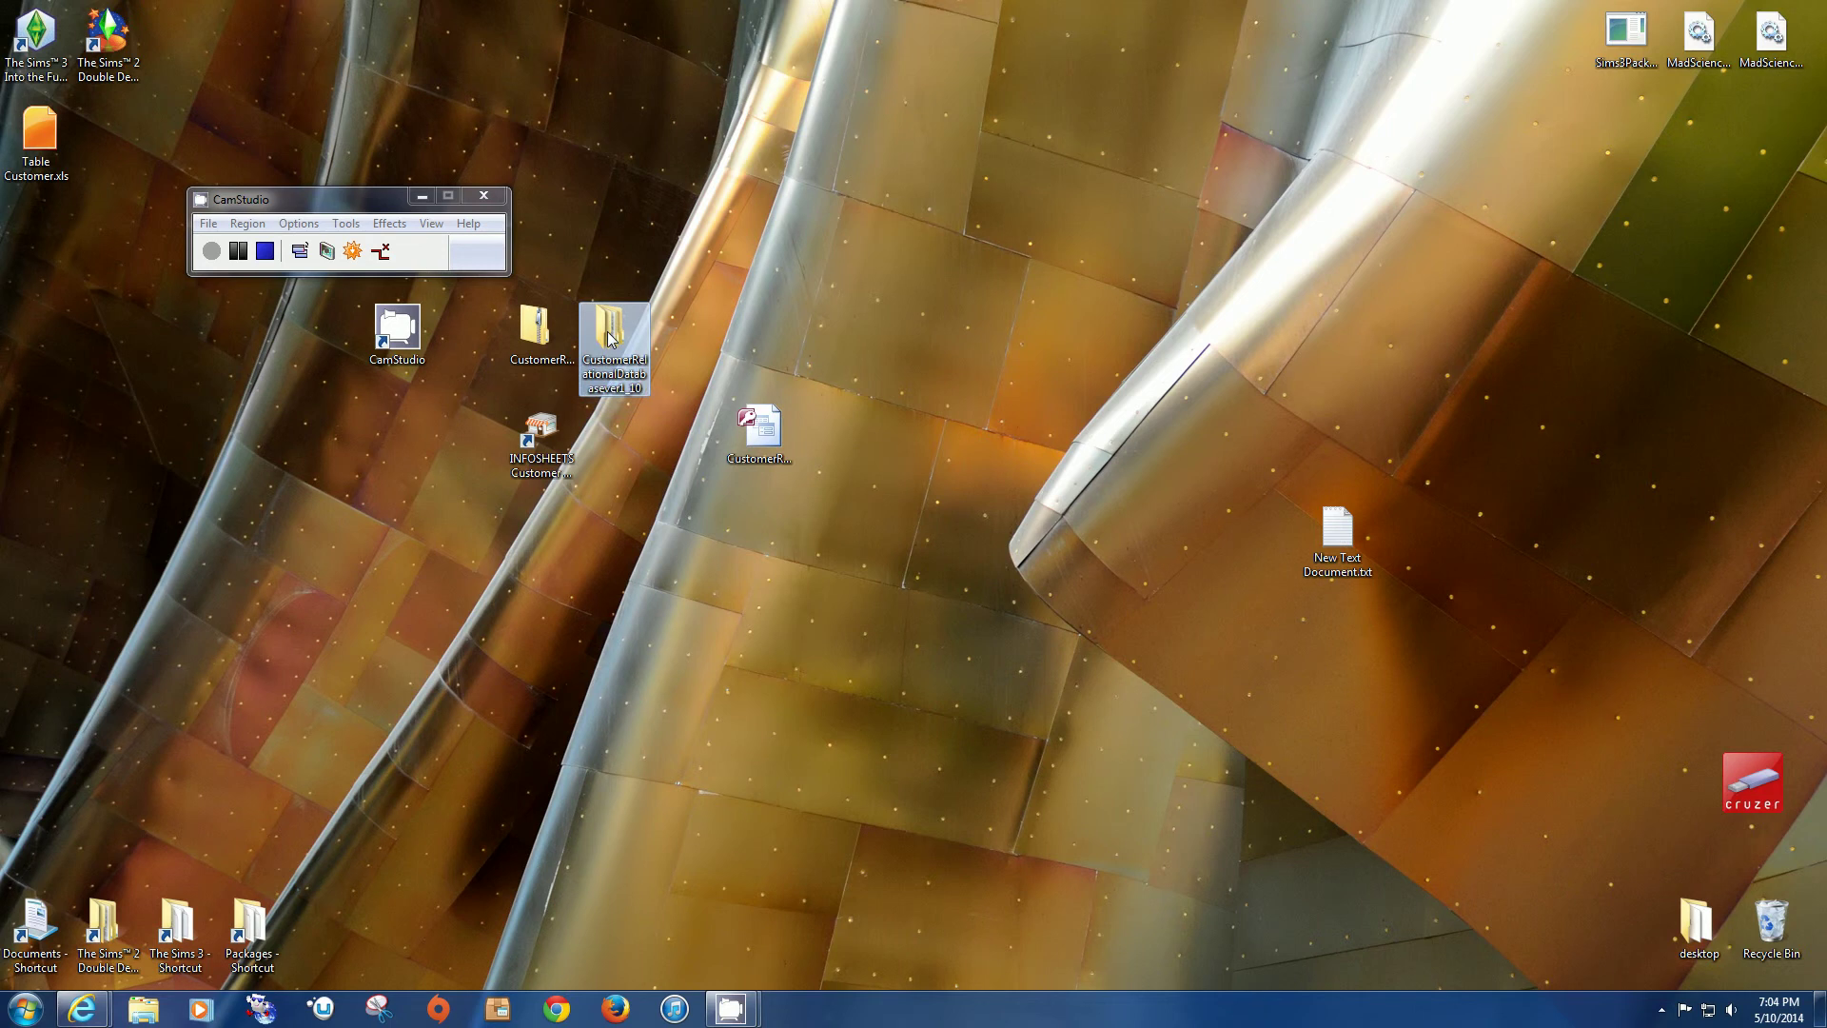
{"action": "double_click", "coordinate": [609, 338]}
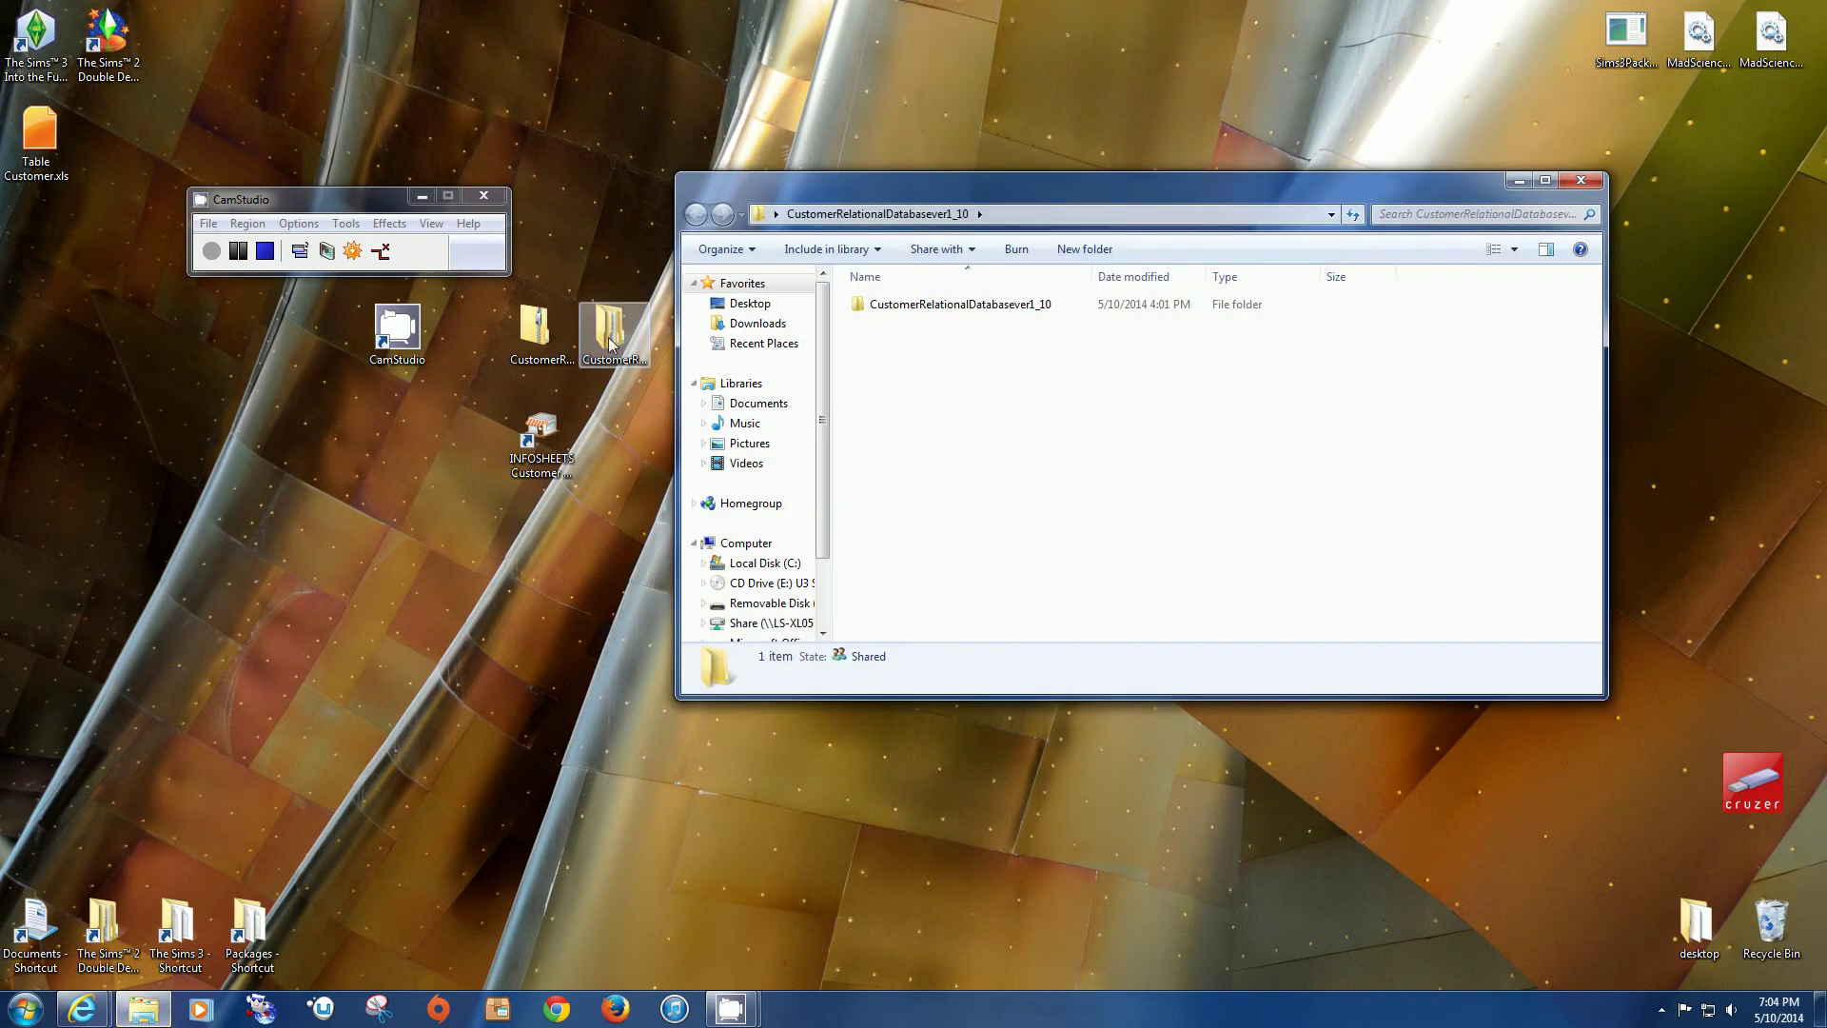
{"action": "double_click", "coordinate": [889, 304]}
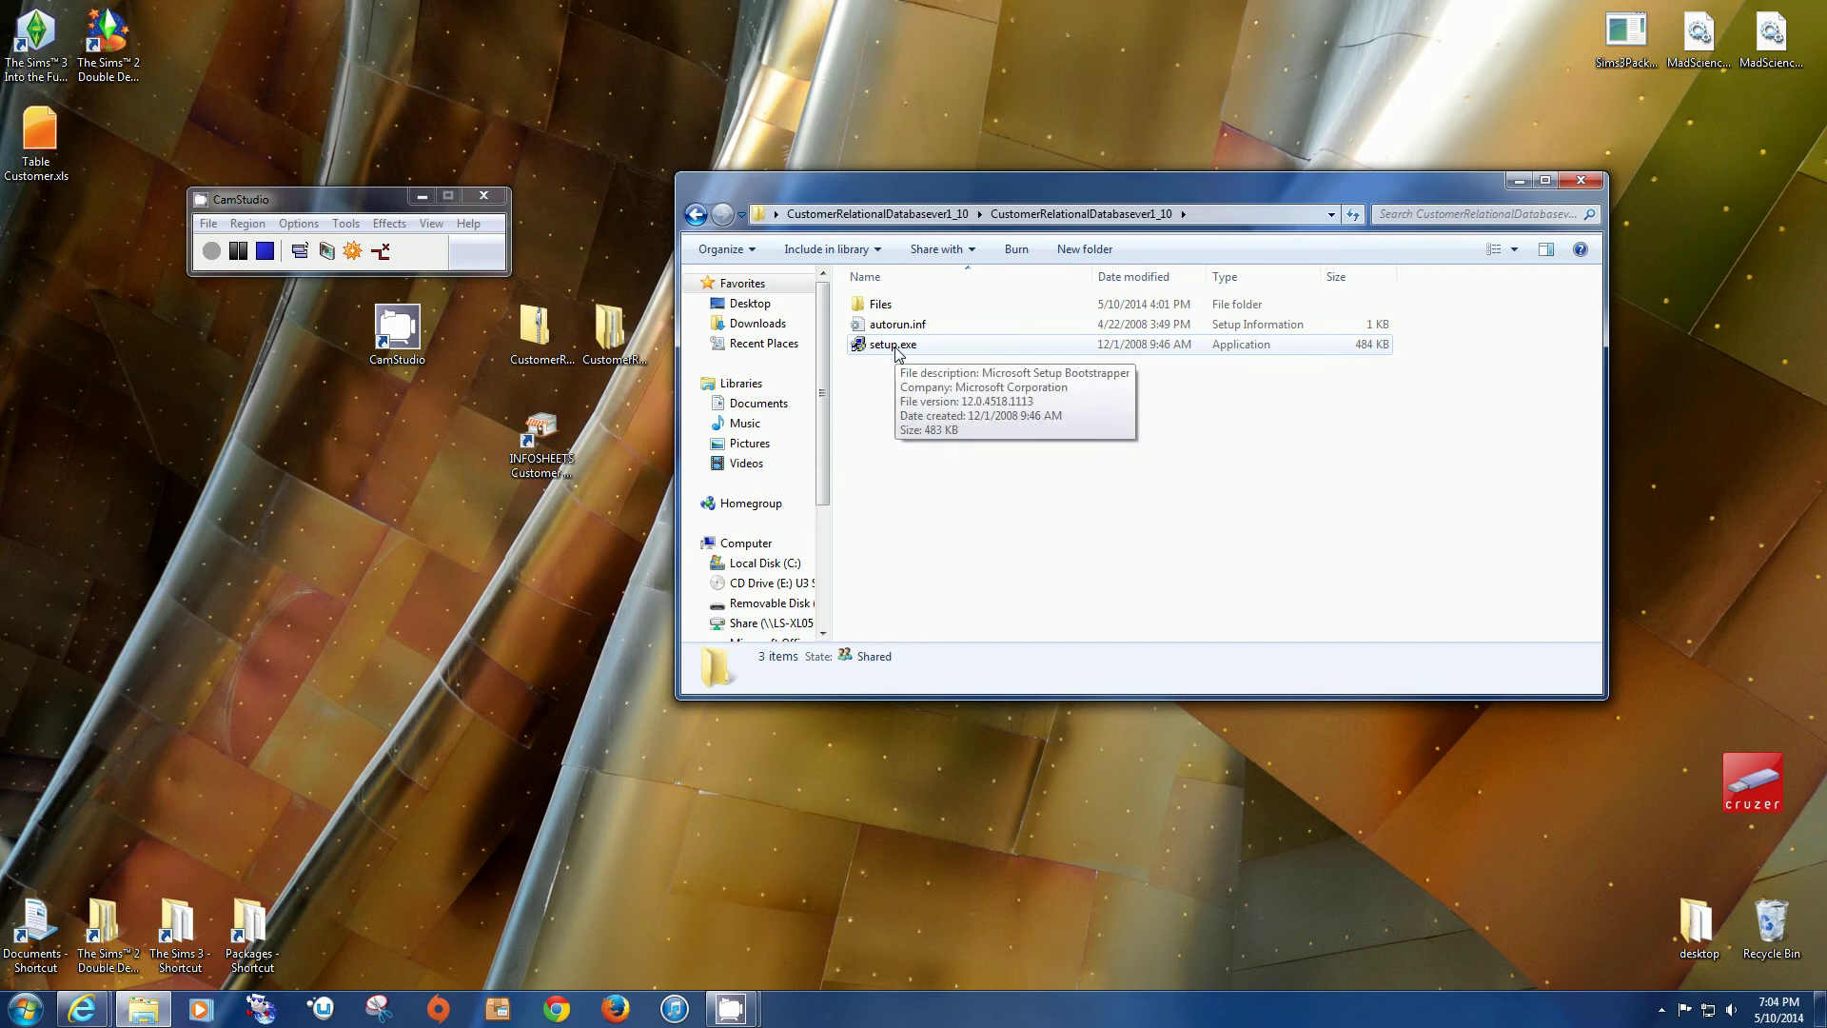
{"action": "left_click", "coordinate": [895, 347]}
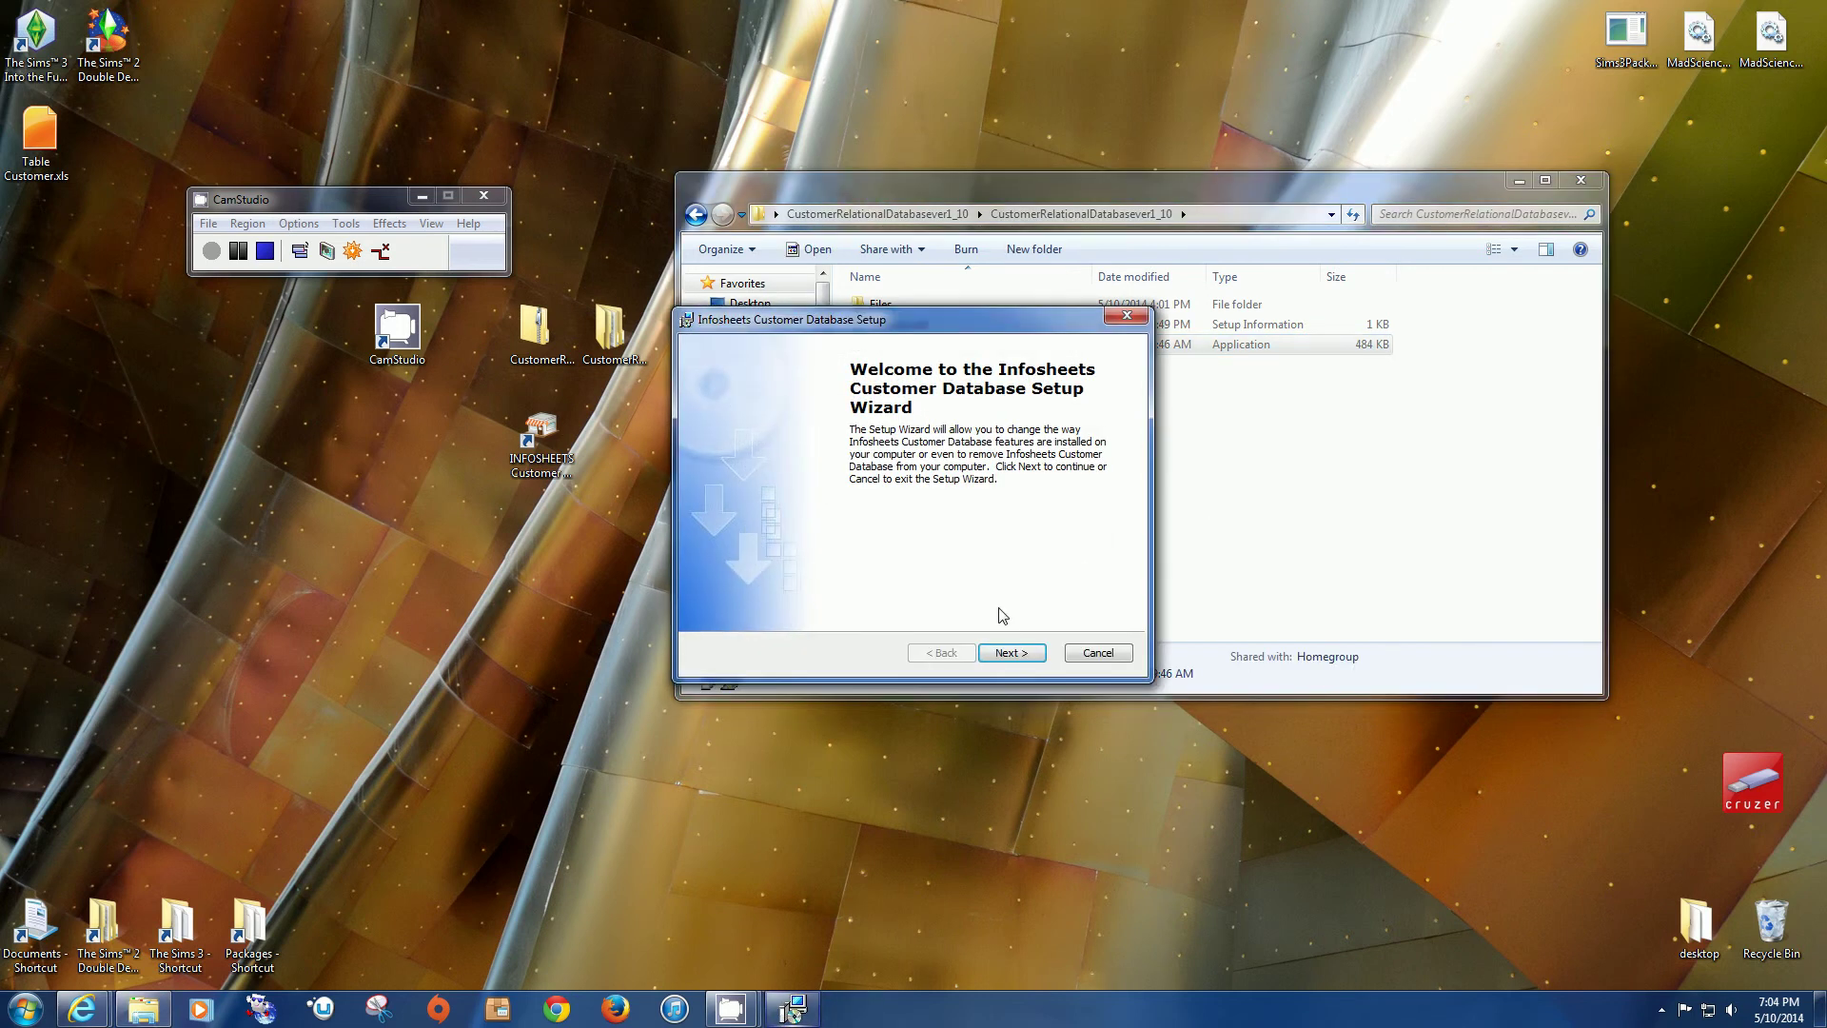
Step: Choose Remove in the setup wizard to uninstall Infosheets Customer Database
{"action": "left_click", "coordinate": [1009, 653]}
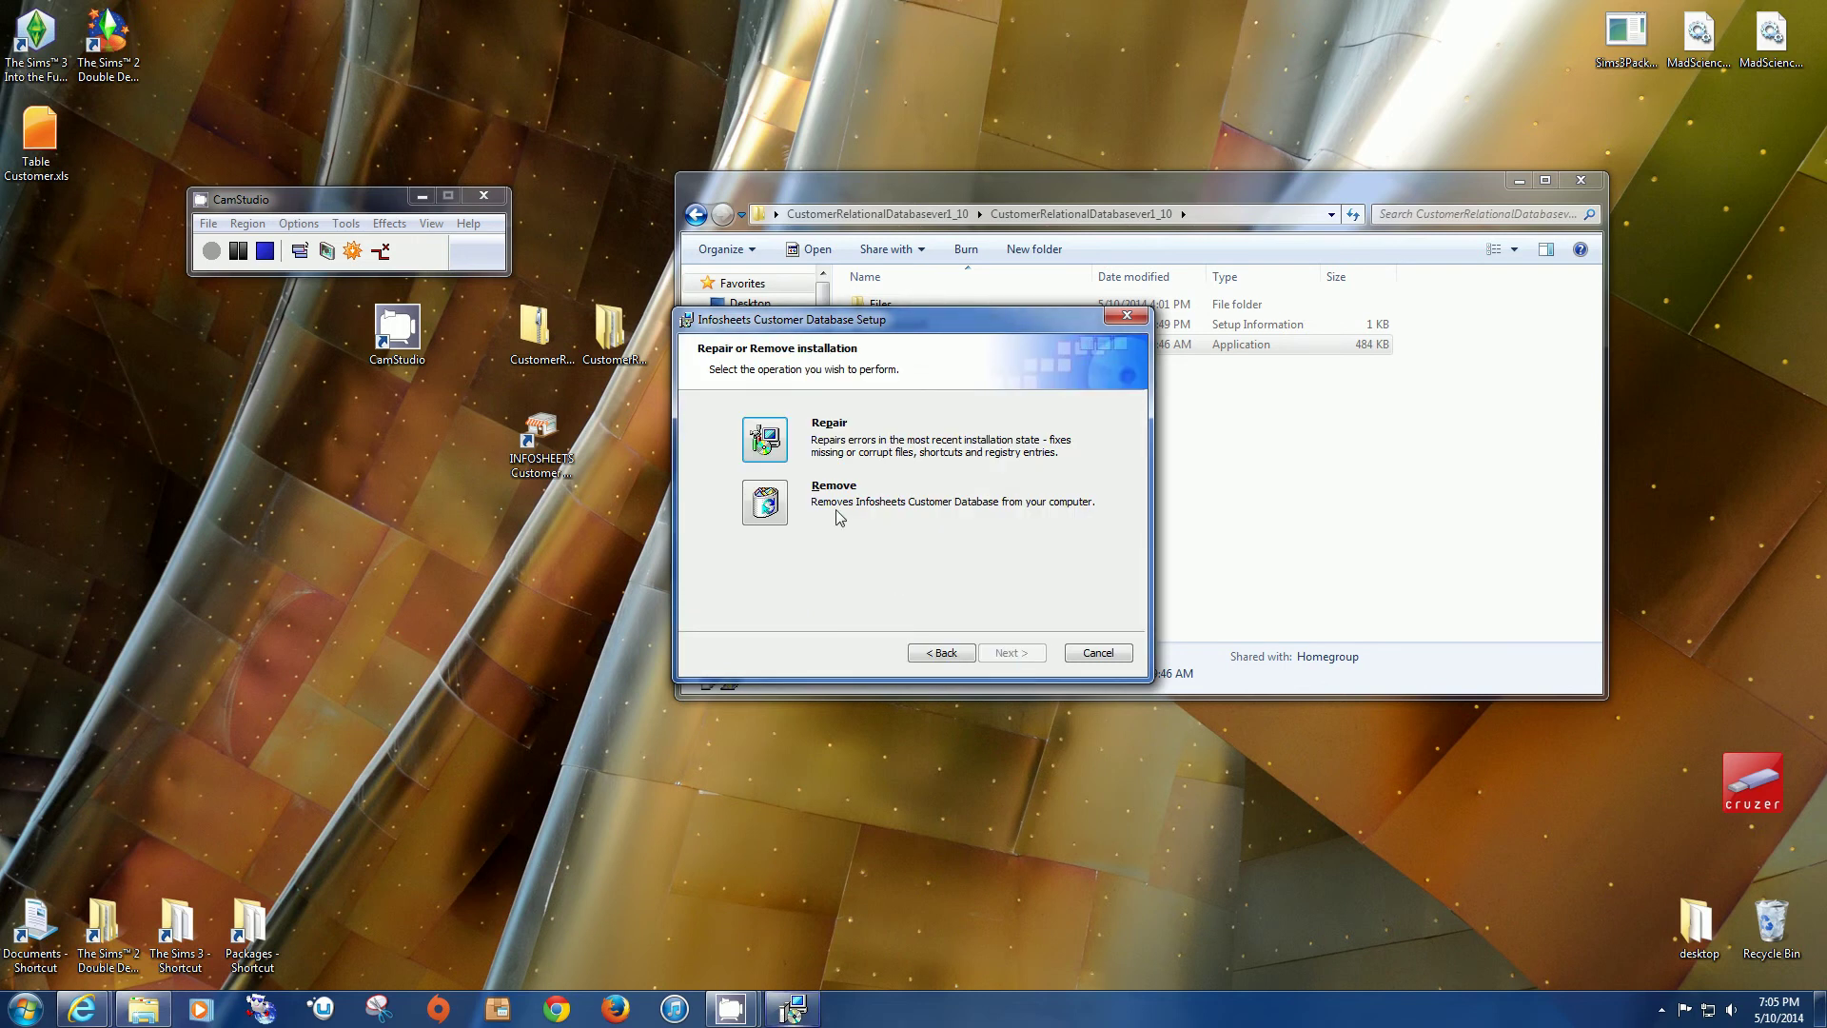
{"action": "left_click", "coordinate": [761, 502]}
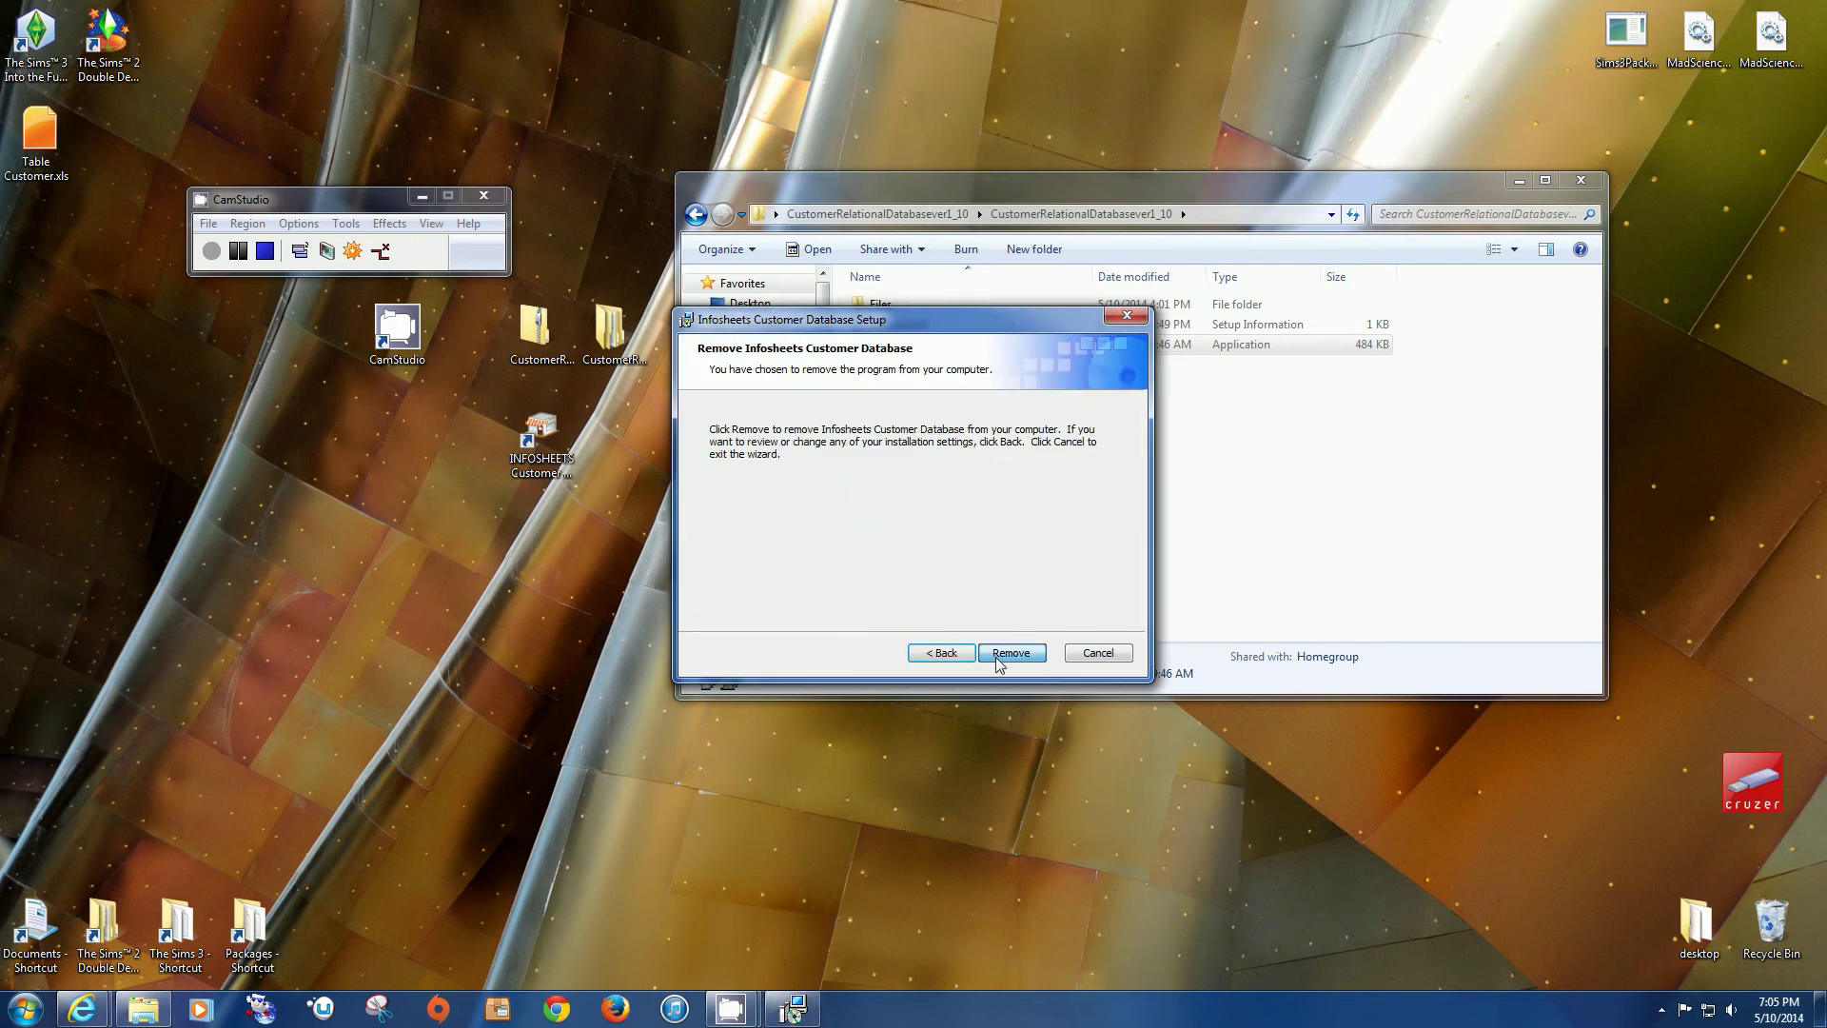
{"action": "left_click", "coordinate": [1011, 653]}
{"action": "left_click", "coordinate": [1011, 653]}
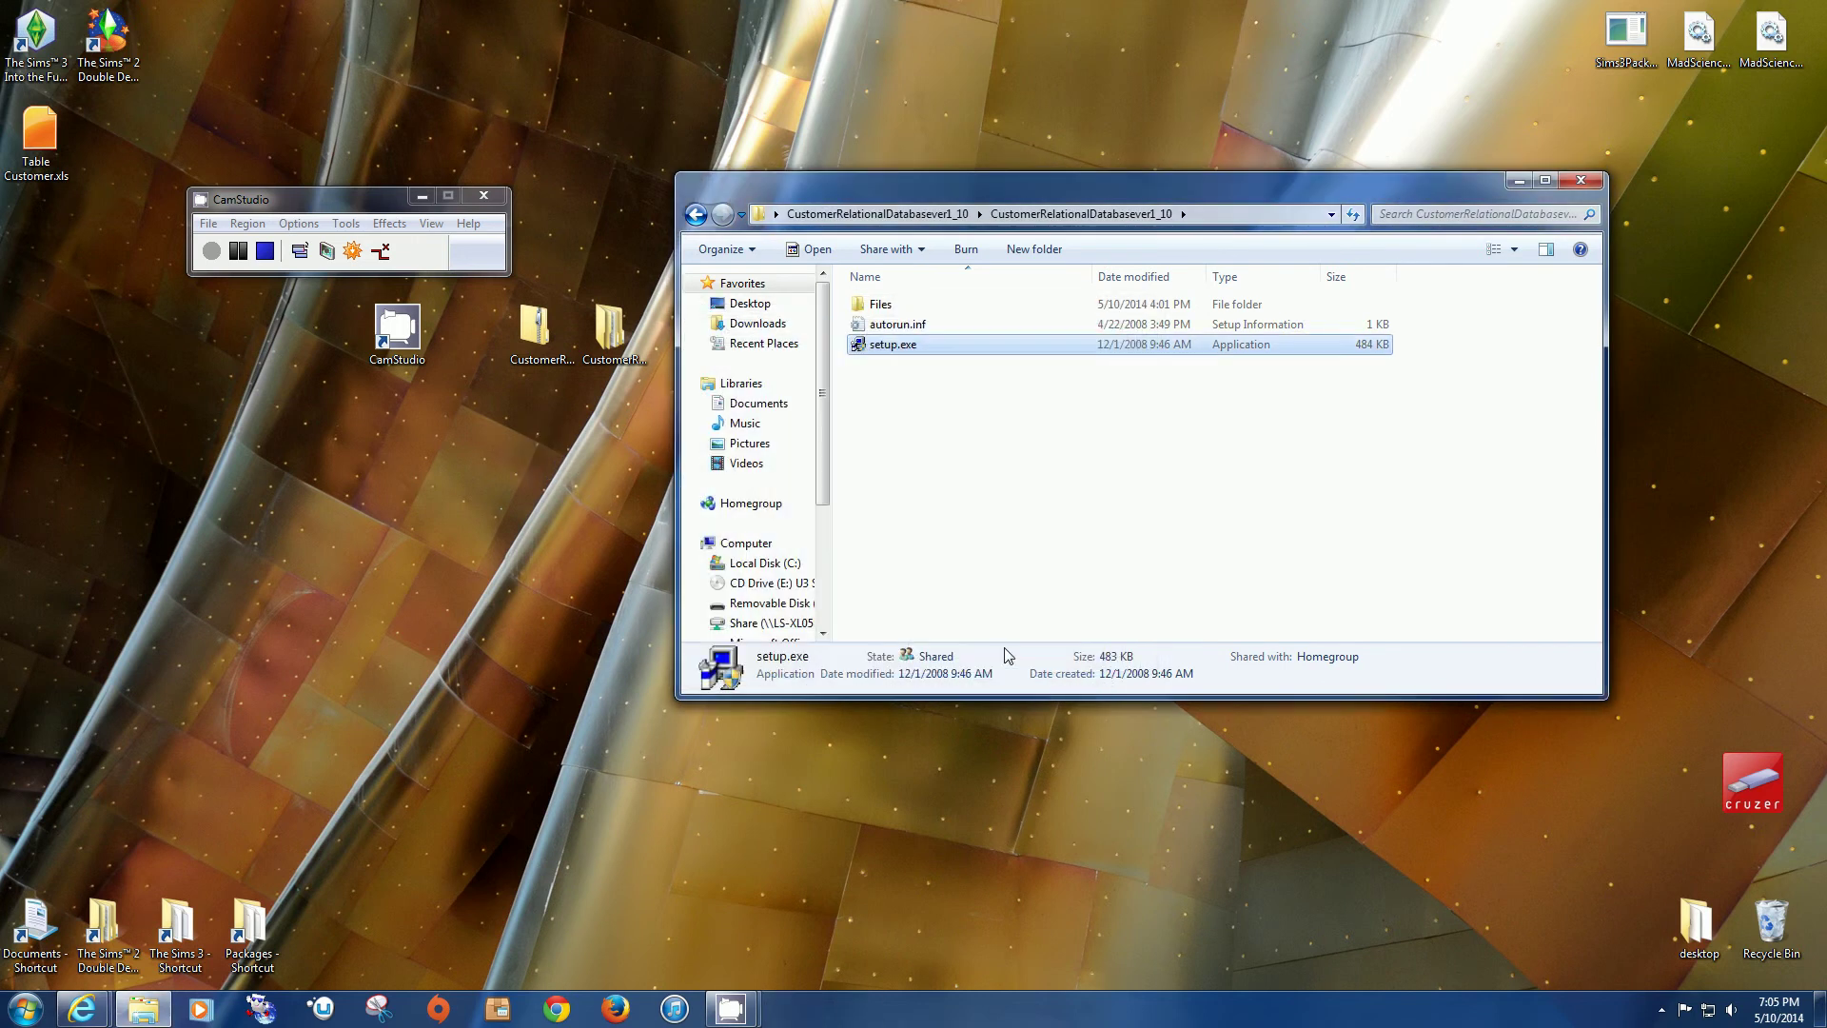
Step: Relaunch setup.exe and accept the license agreement
{"action": "double_click", "coordinate": [916, 352]}
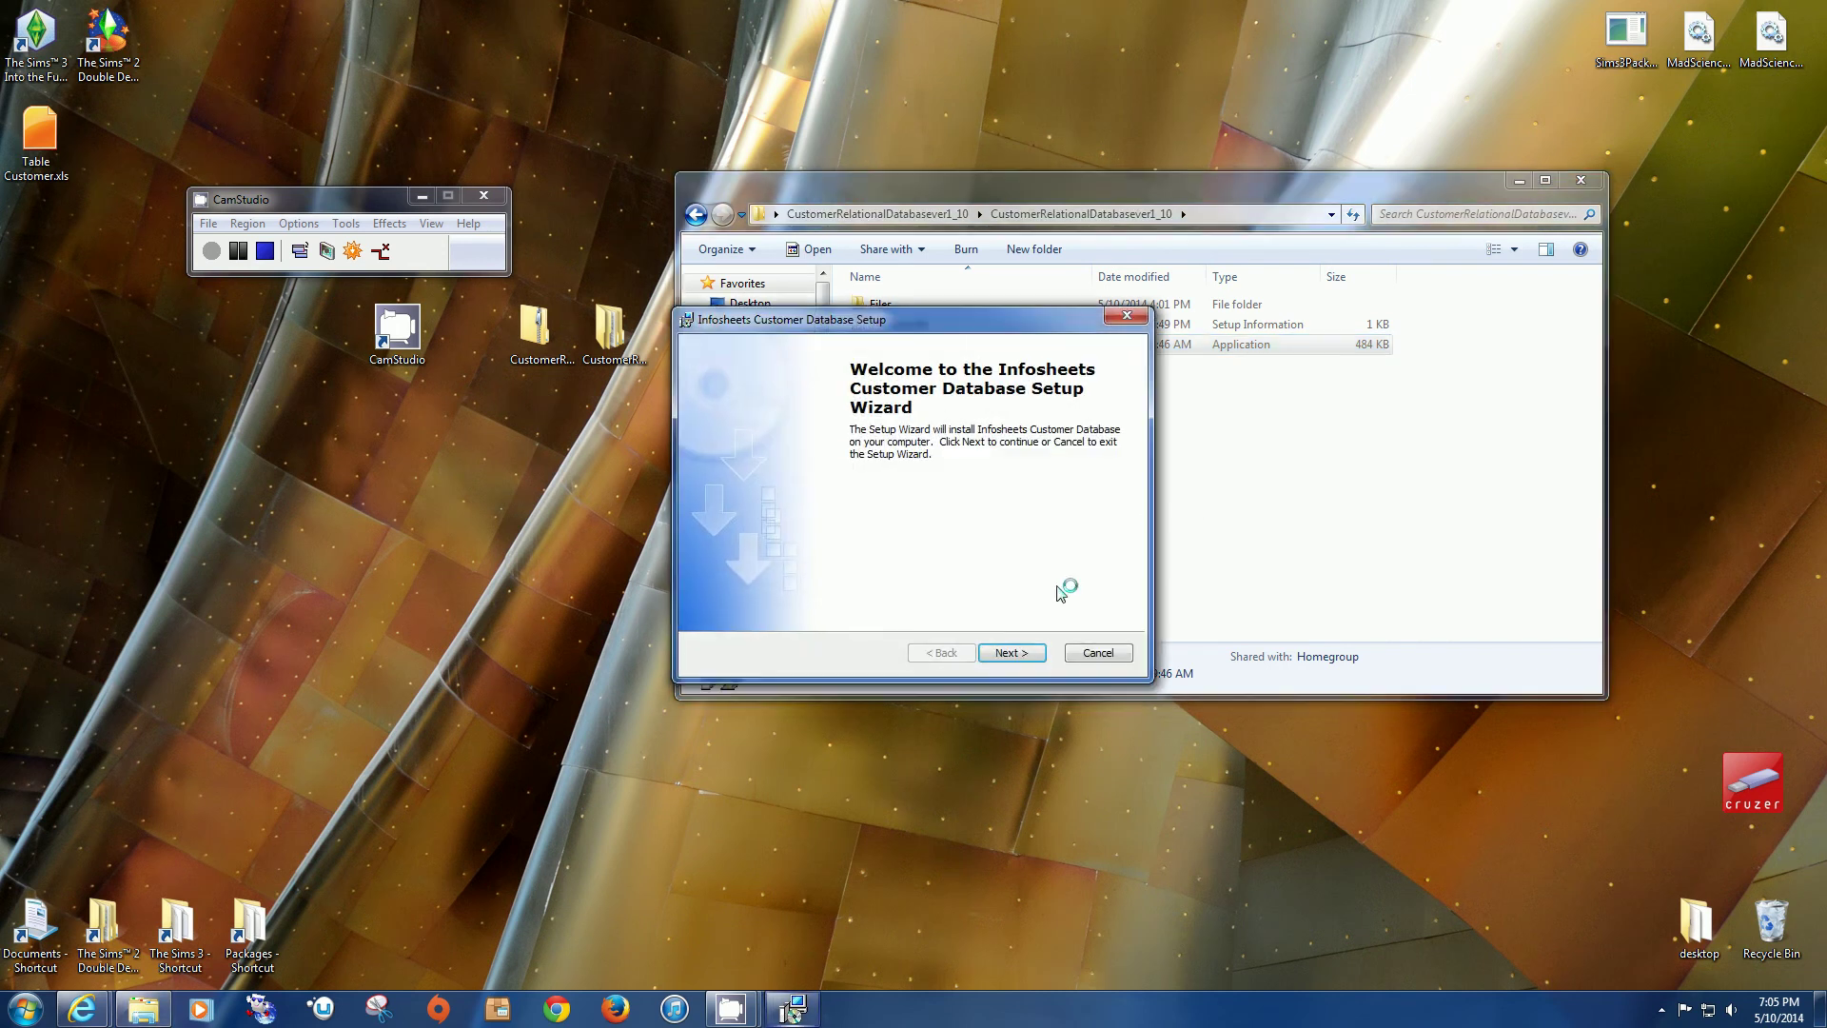
{"action": "left_click", "coordinate": [1016, 657]}
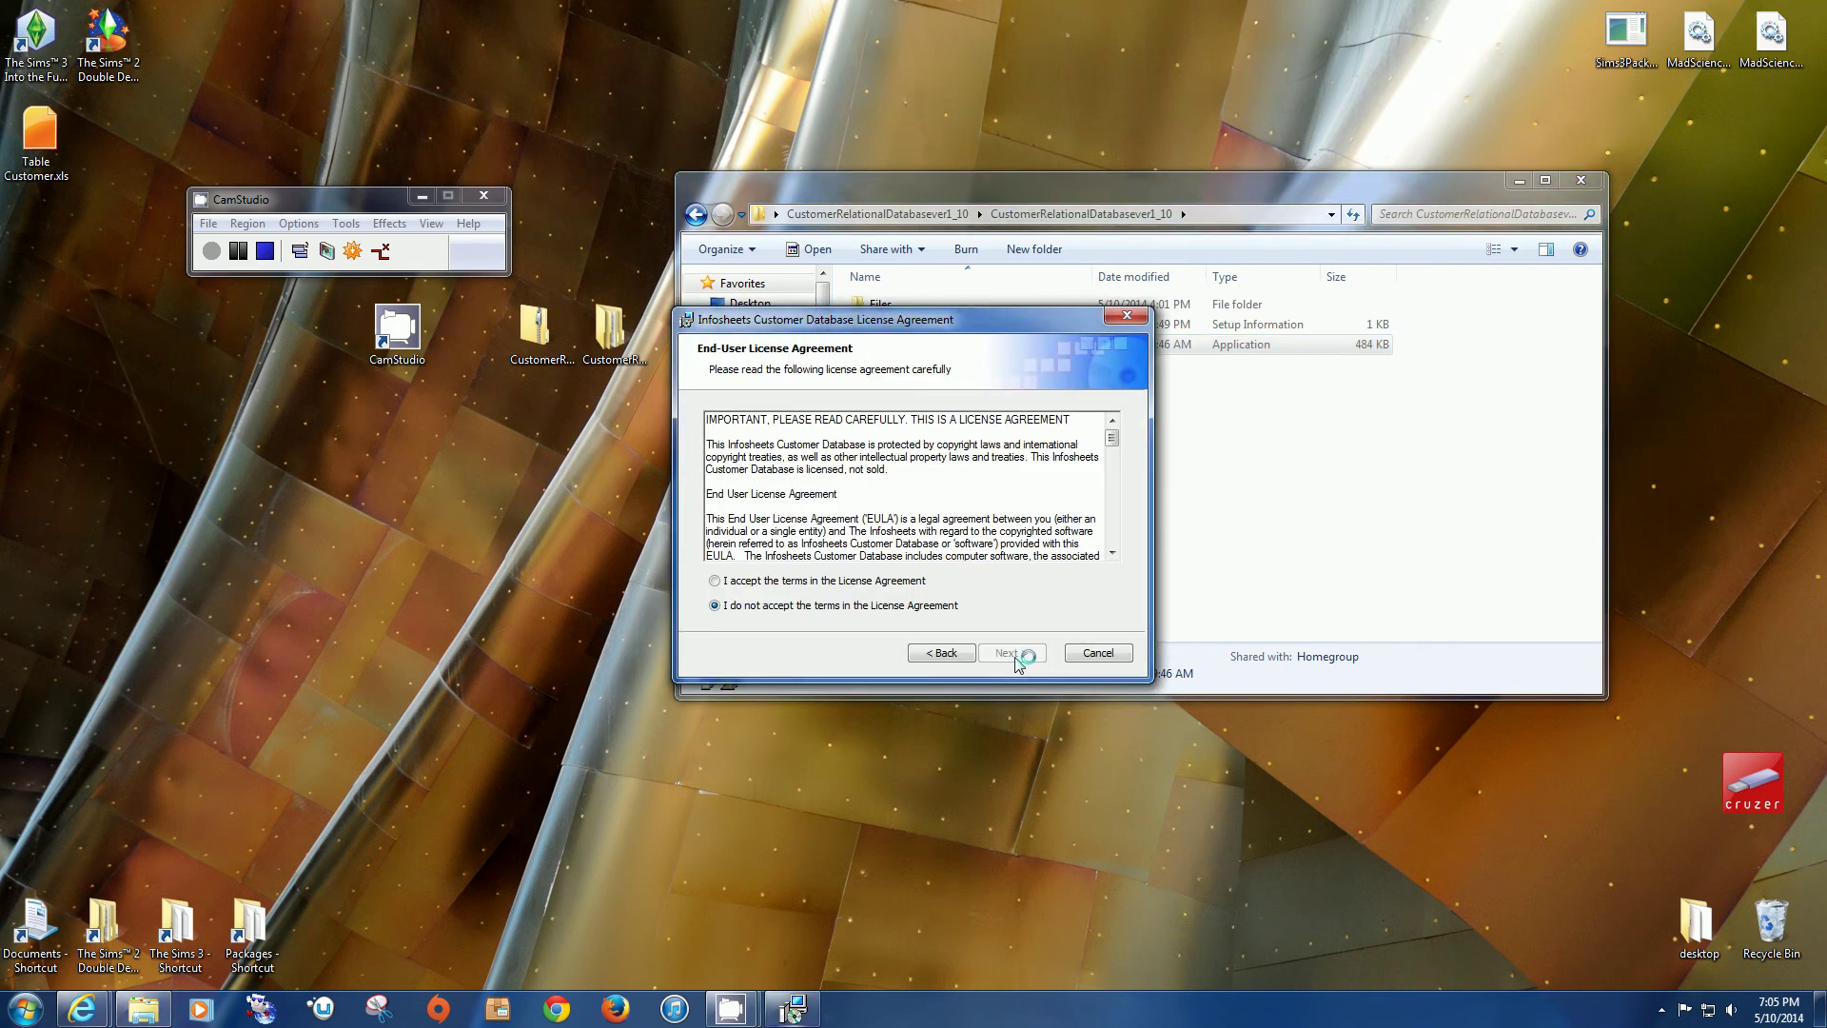
{"action": "left_click", "coordinate": [715, 581]}
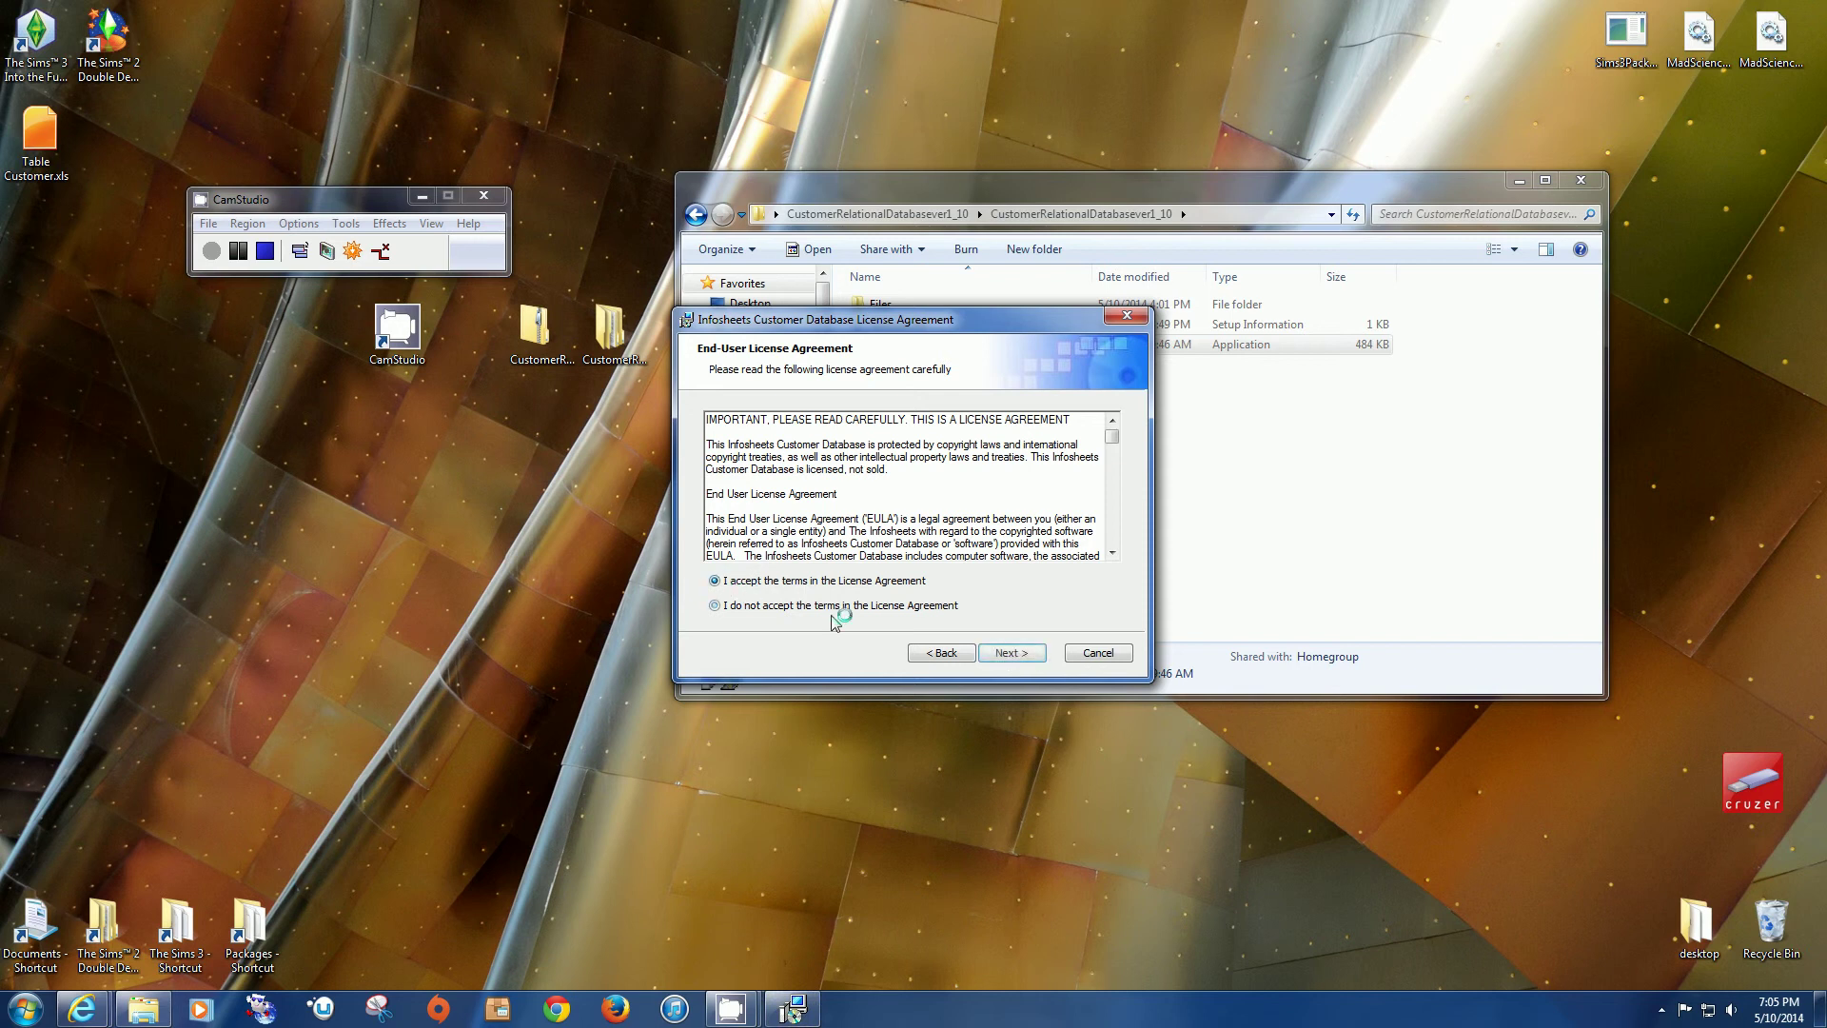
{"action": "left_click", "coordinate": [1011, 654]}
Step: Complete a Typical installation and place the new desktop shortcut below CamStudio
{"action": "left_click", "coordinate": [1012, 655]}
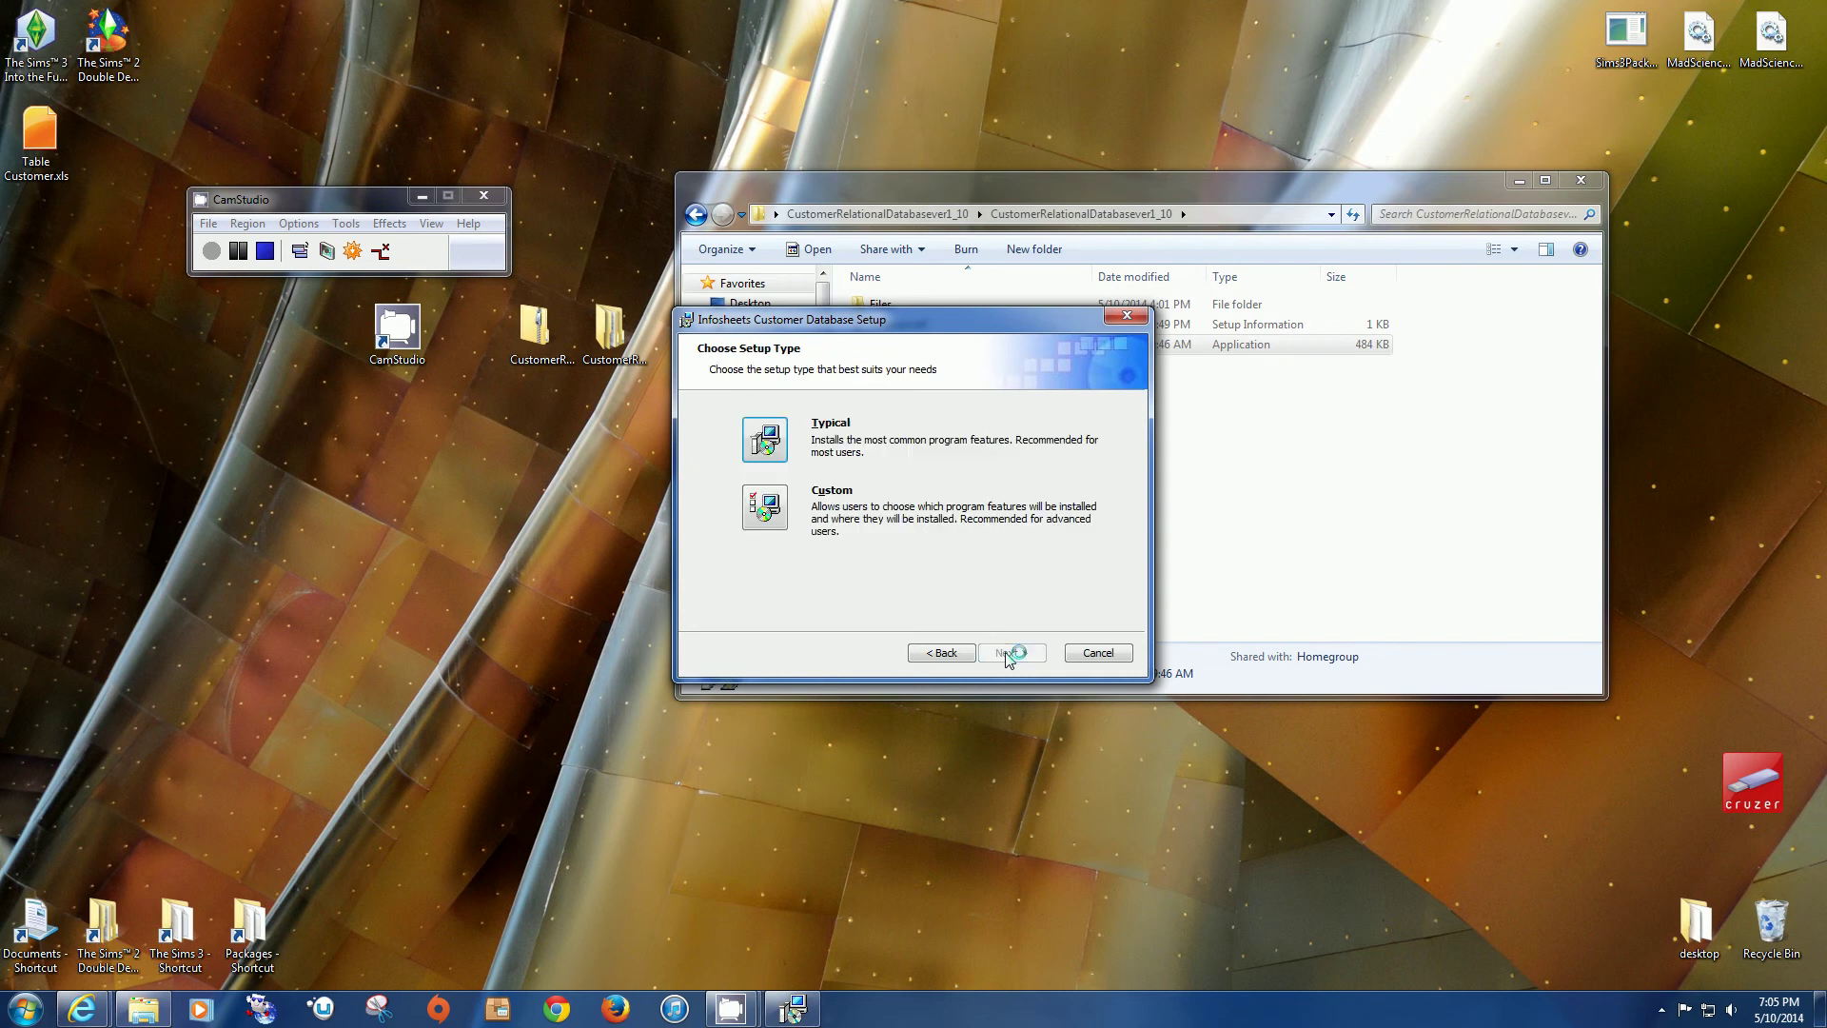
{"action": "left_click", "coordinate": [759, 443]}
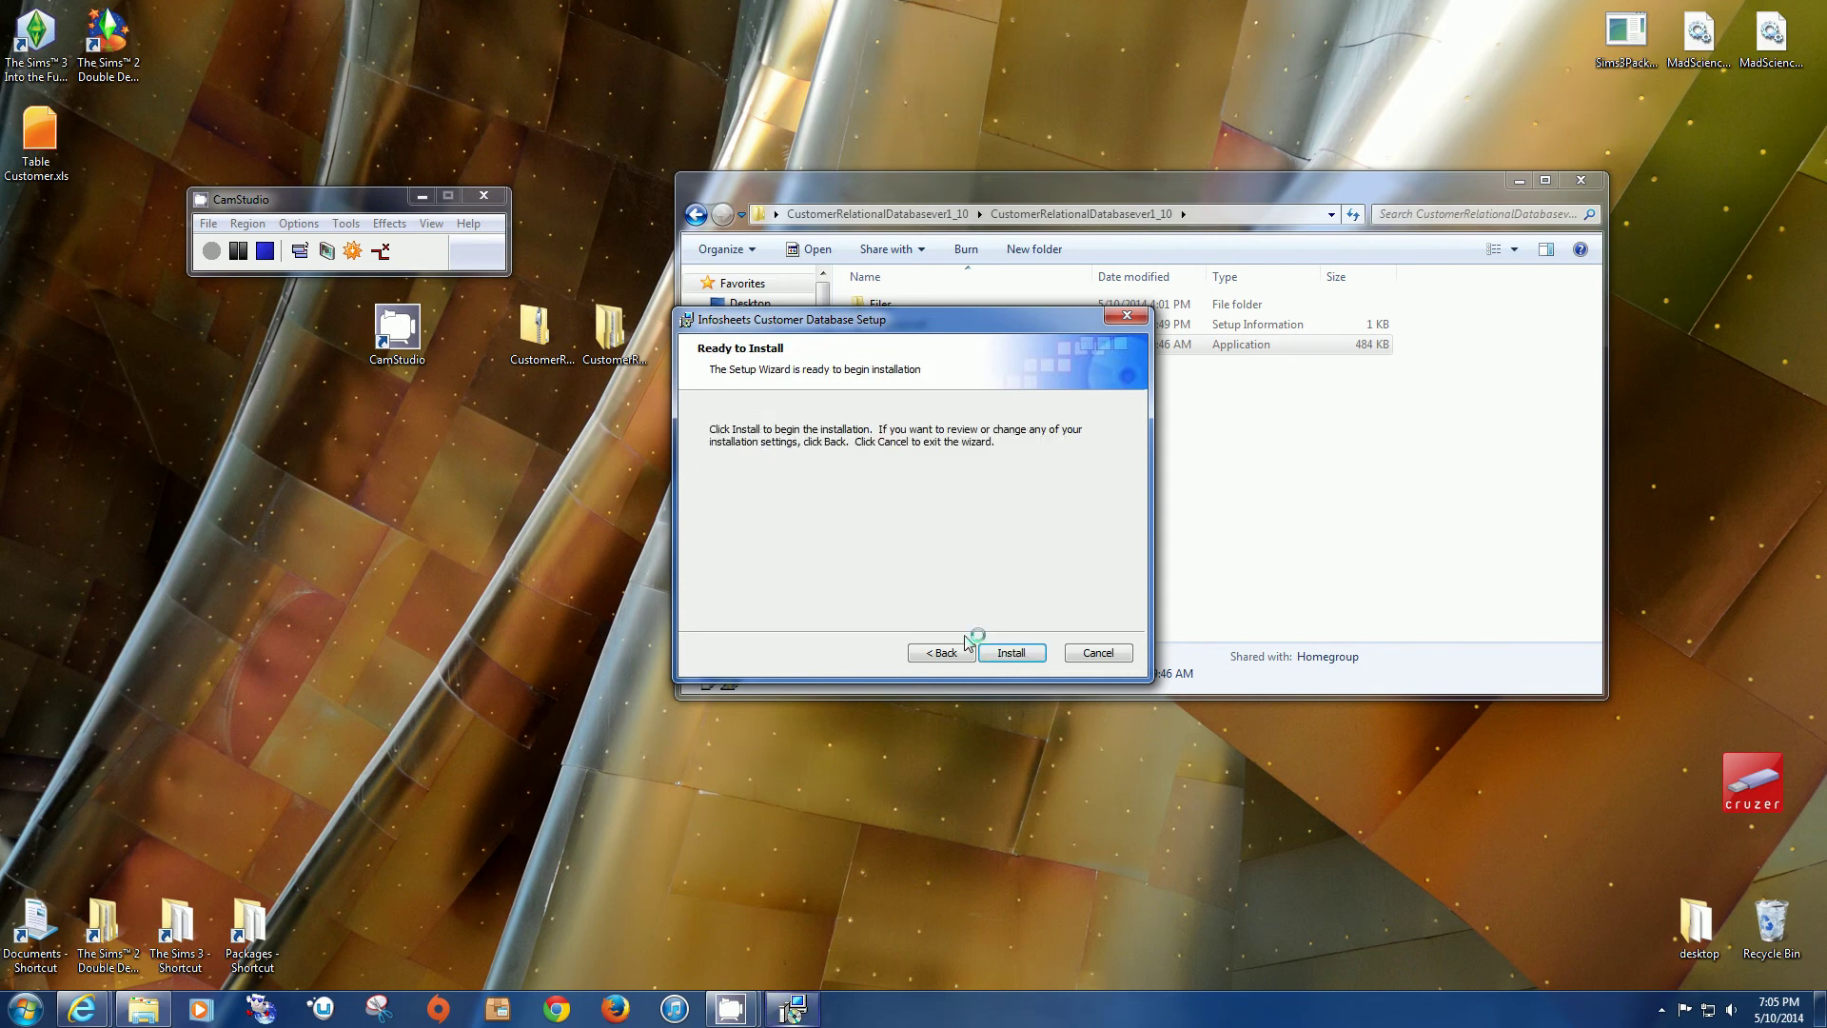
{"action": "left_click", "coordinate": [1012, 653]}
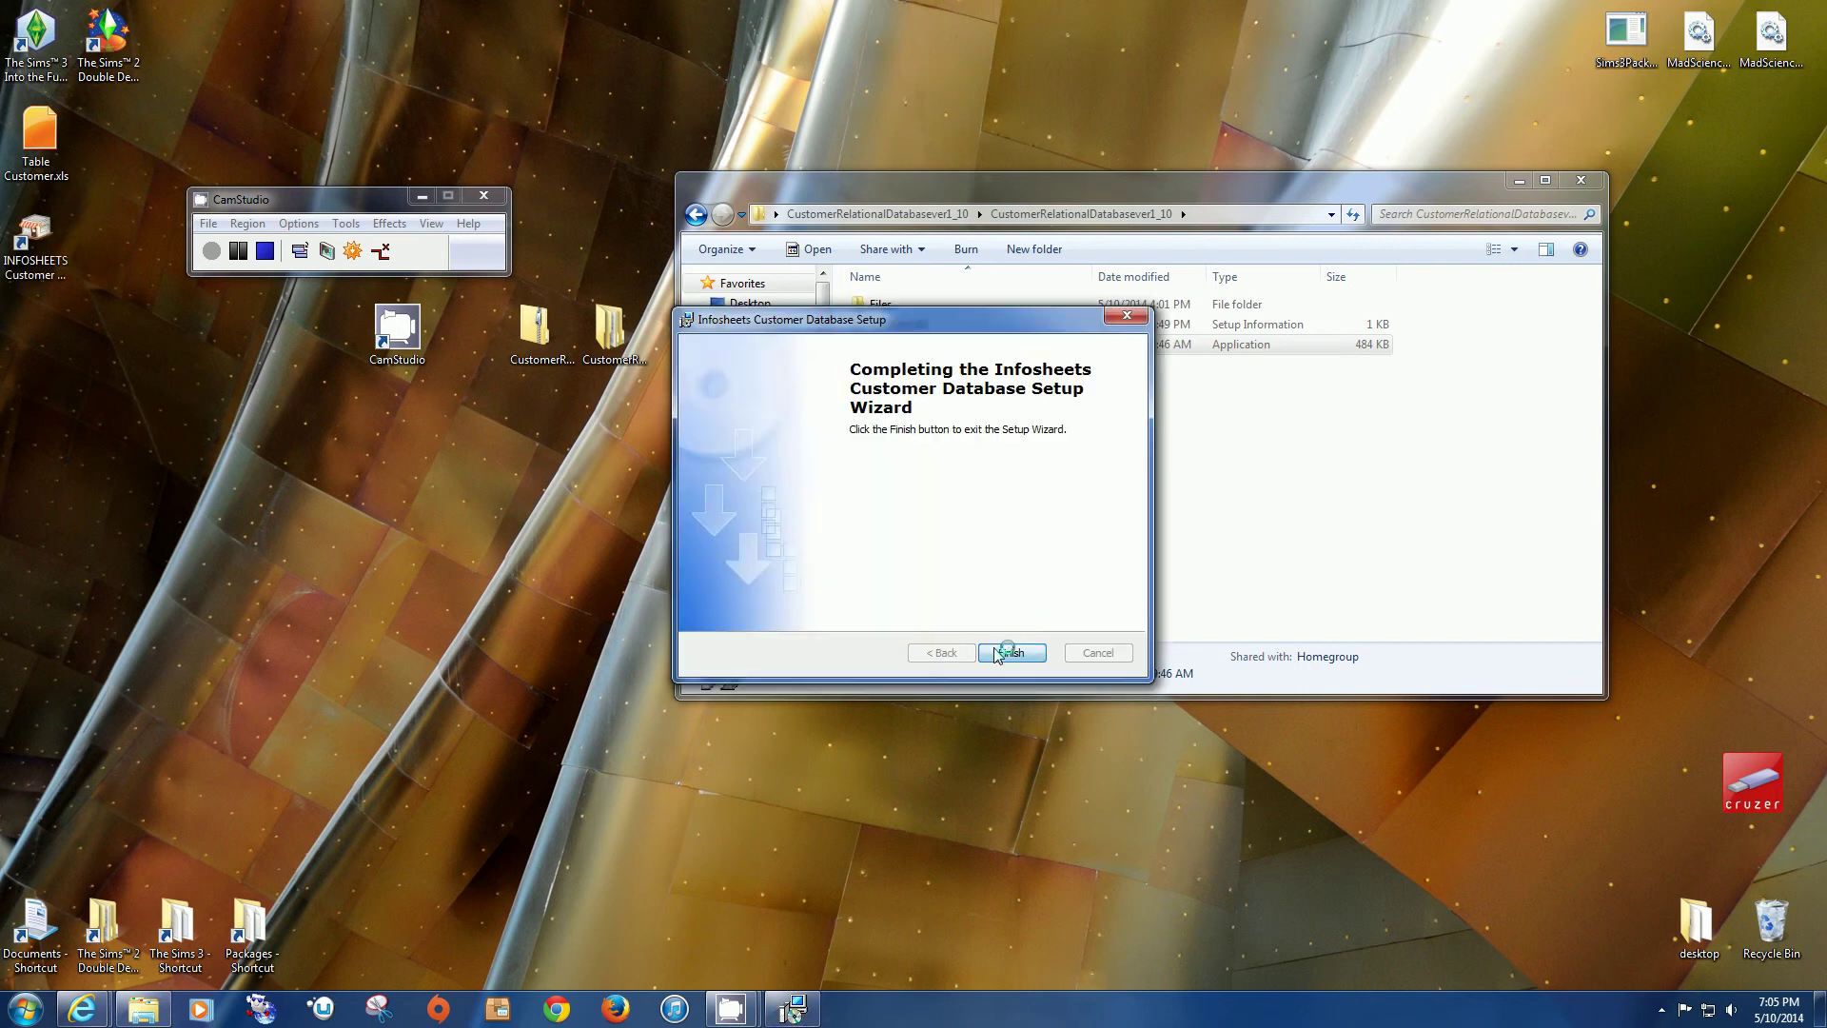
{"action": "left_click", "coordinate": [996, 653]}
{"action": "left_click_drag", "start_coordinate": [33, 234], "coordinate": [403, 444]}
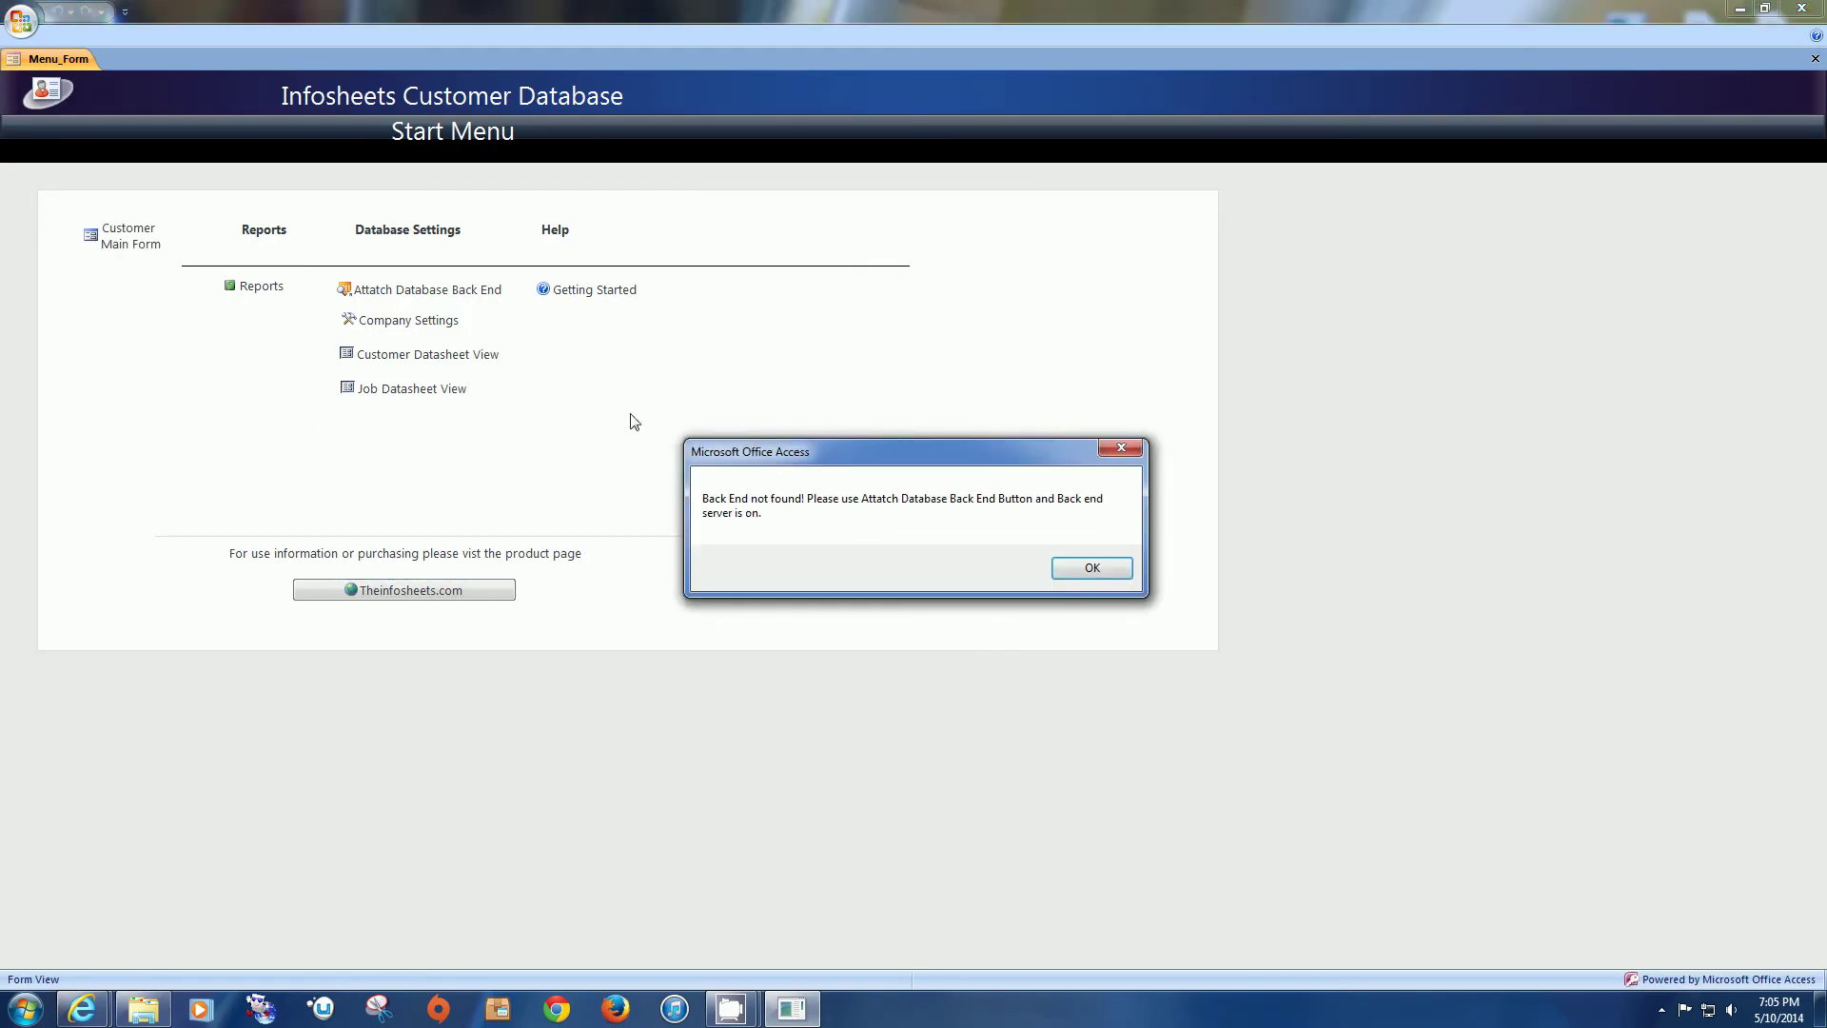
Step: Dismiss the back-end error and reattach all tables to Infosheets\CustomerRelationalDatabase1_10_BE.accdb
{"action": "left_click", "coordinate": [1066, 571]}
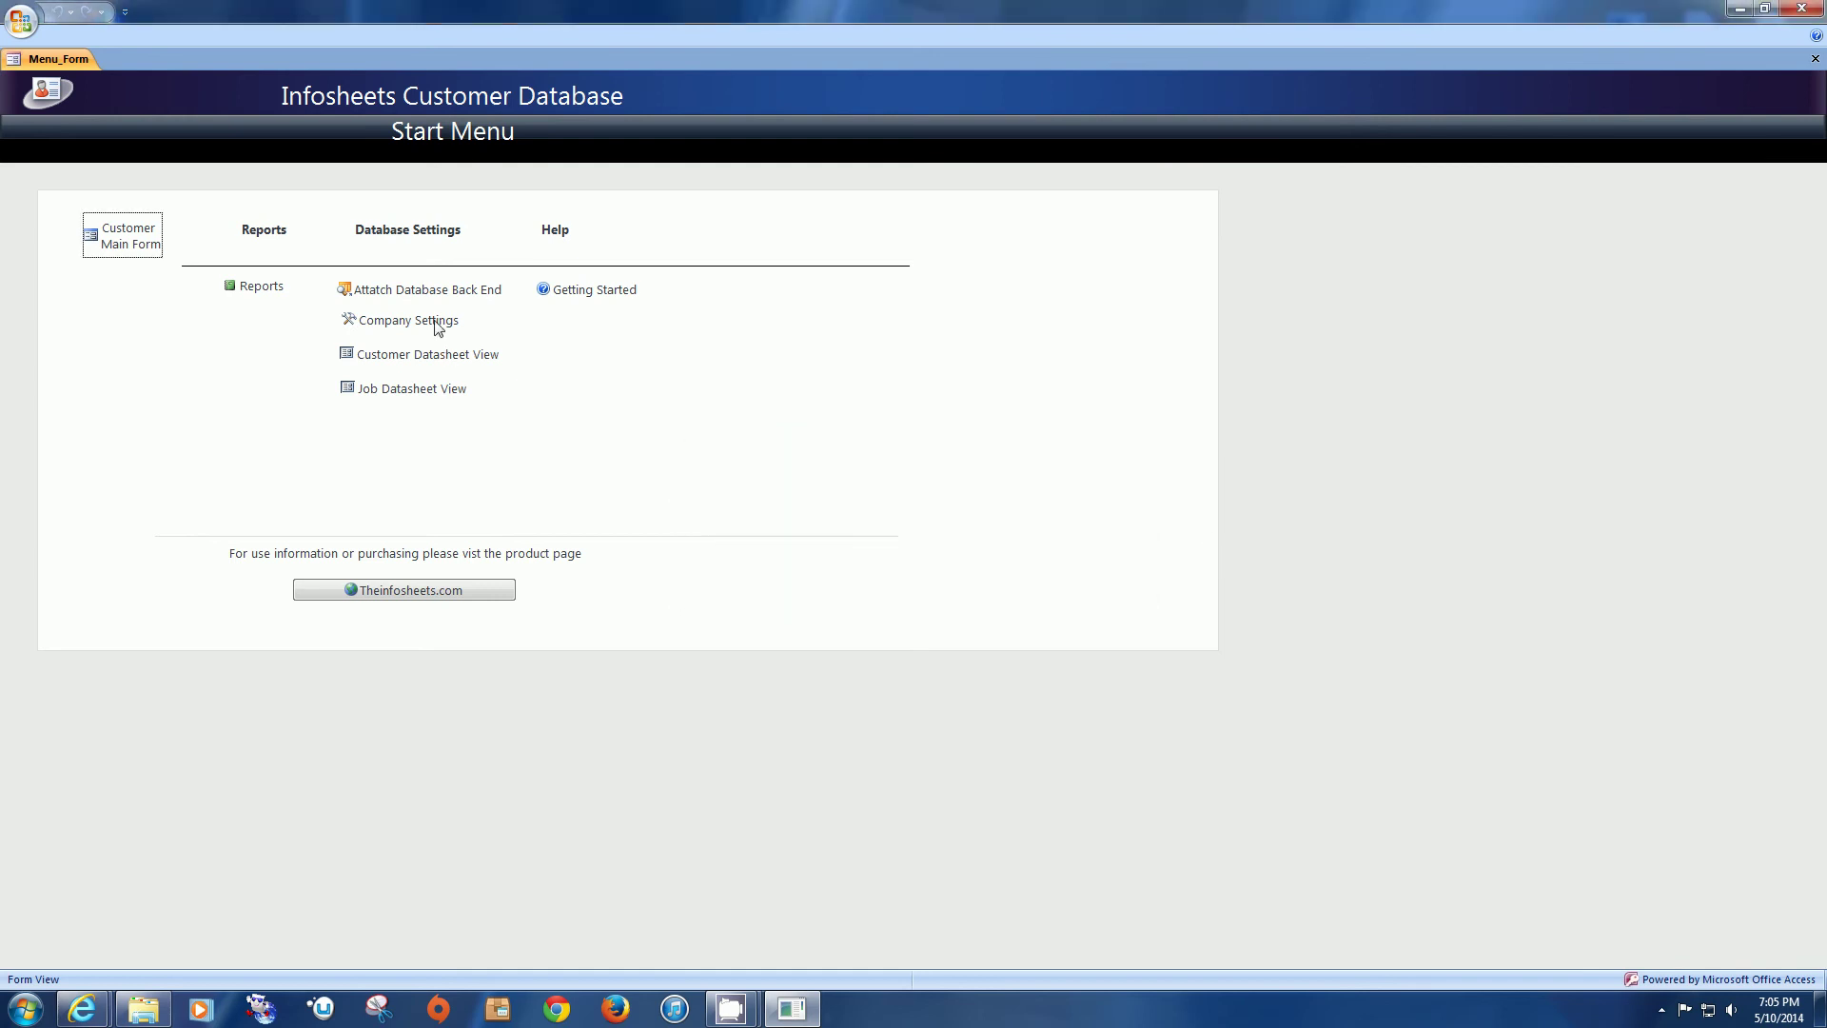
{"action": "left_click", "coordinate": [430, 289]}
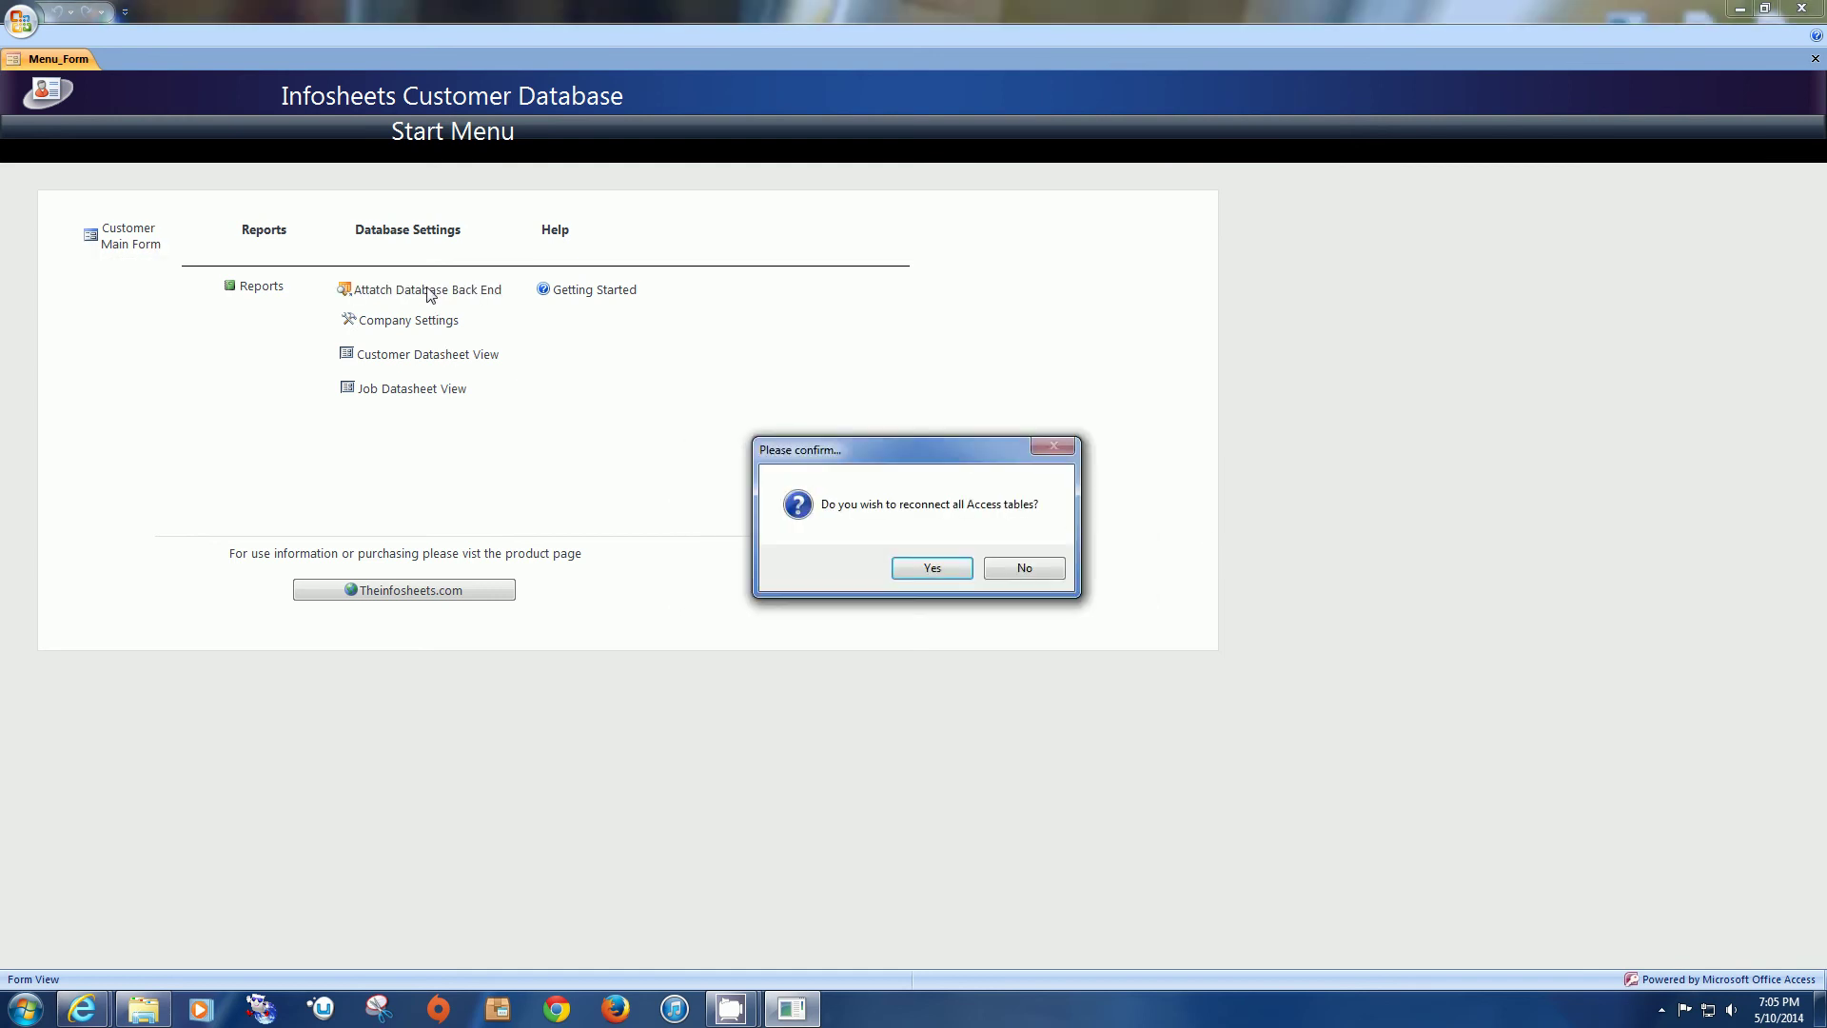
{"action": "left_click", "coordinate": [932, 568]}
{"action": "left_click", "coordinate": [961, 570]}
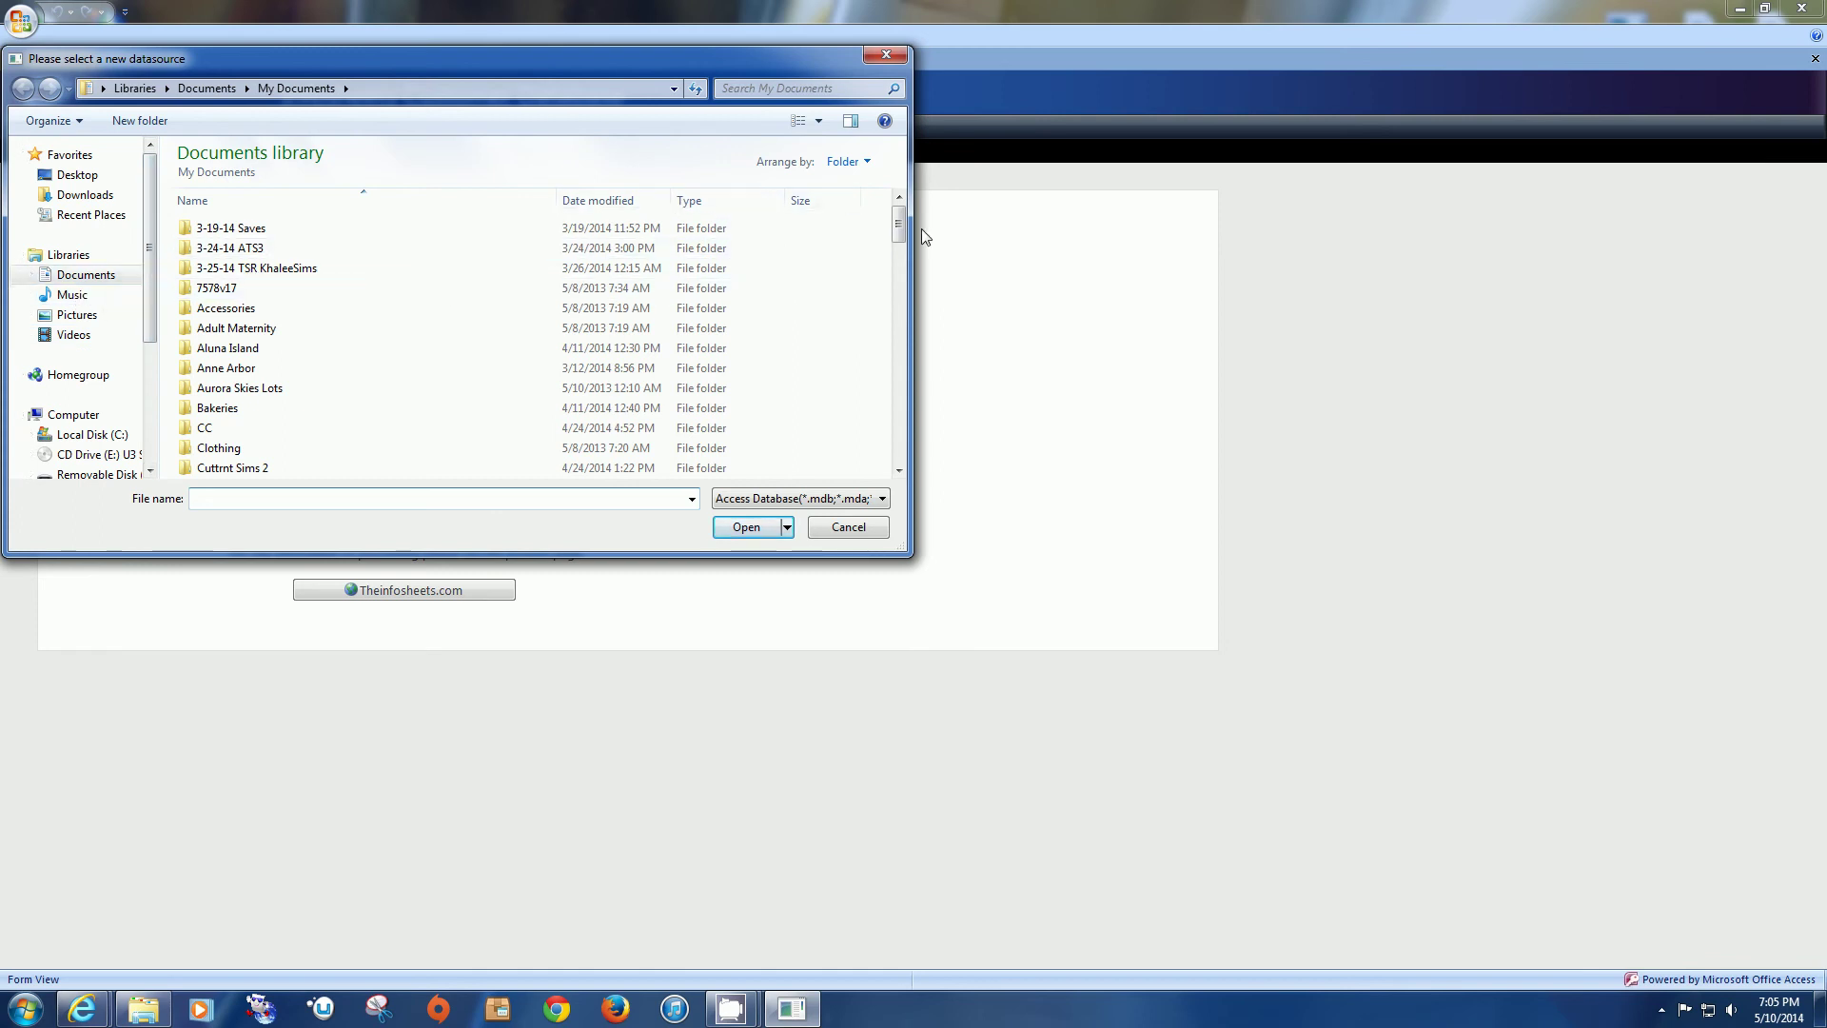
{"action": "left_click_drag", "start_coordinate": [904, 226], "coordinate": [906, 286]}
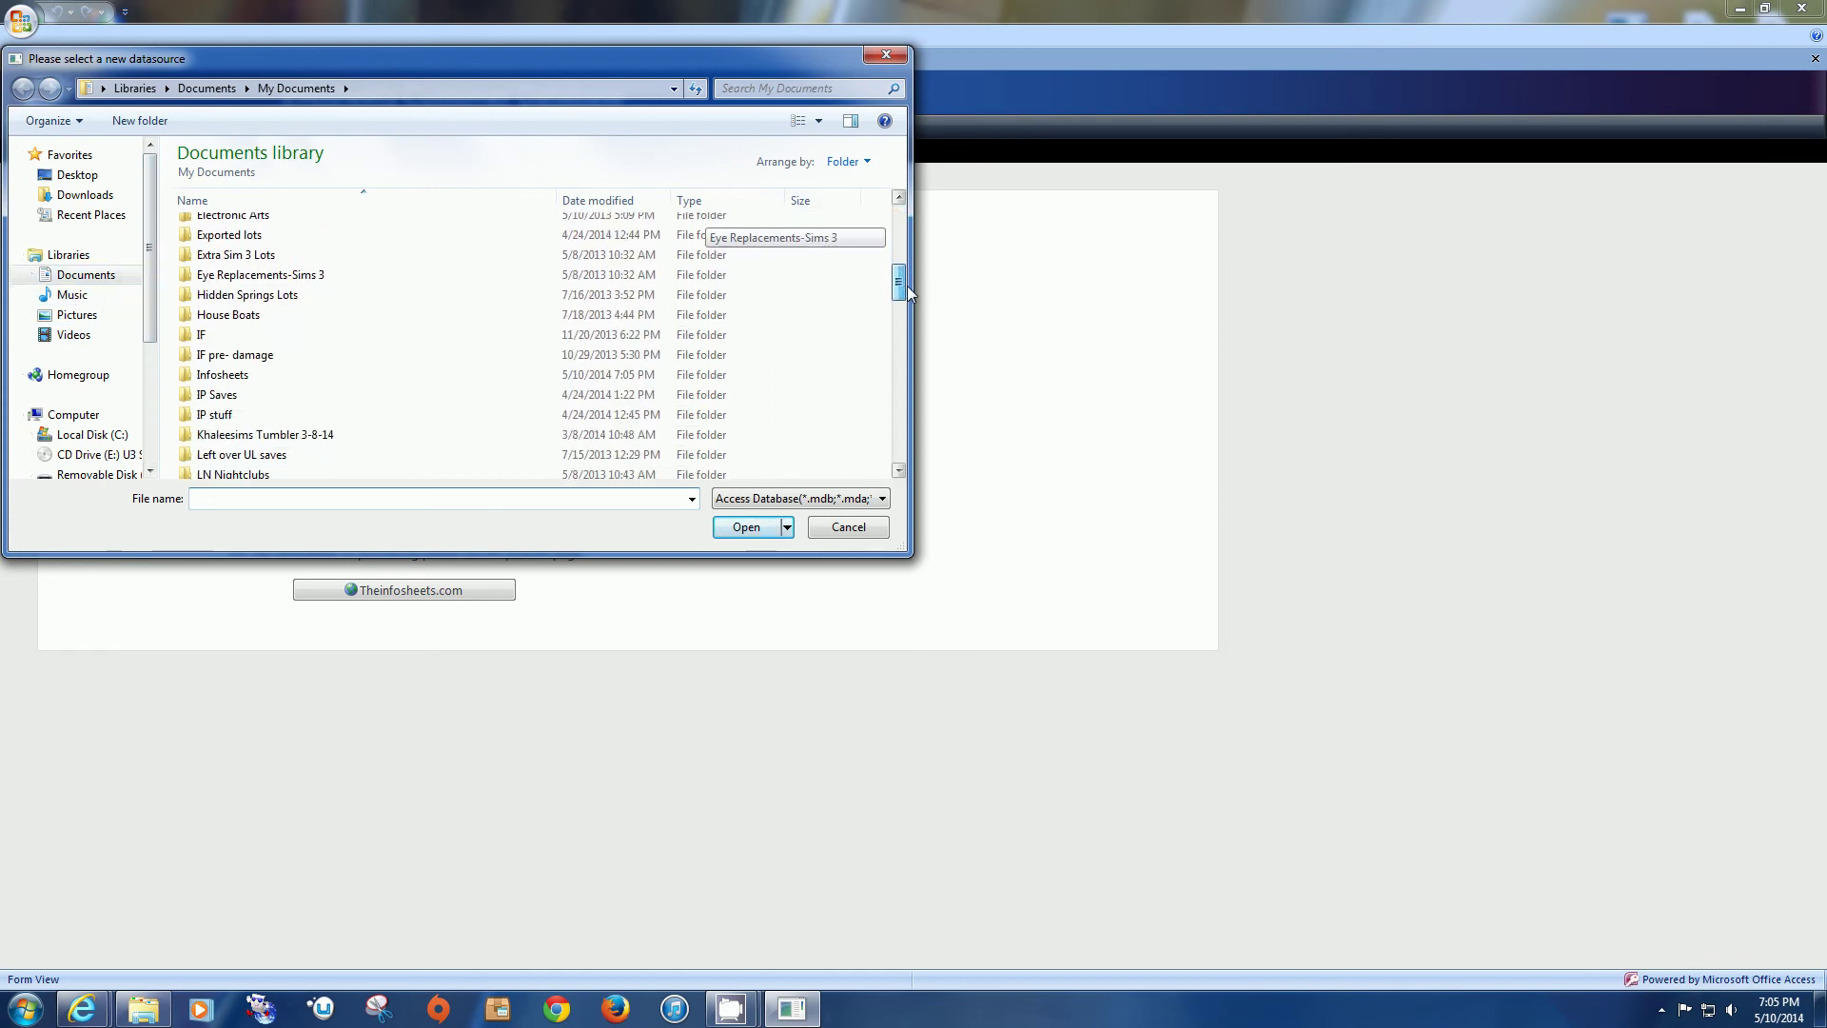
{"action": "double_click", "coordinate": [350, 377]}
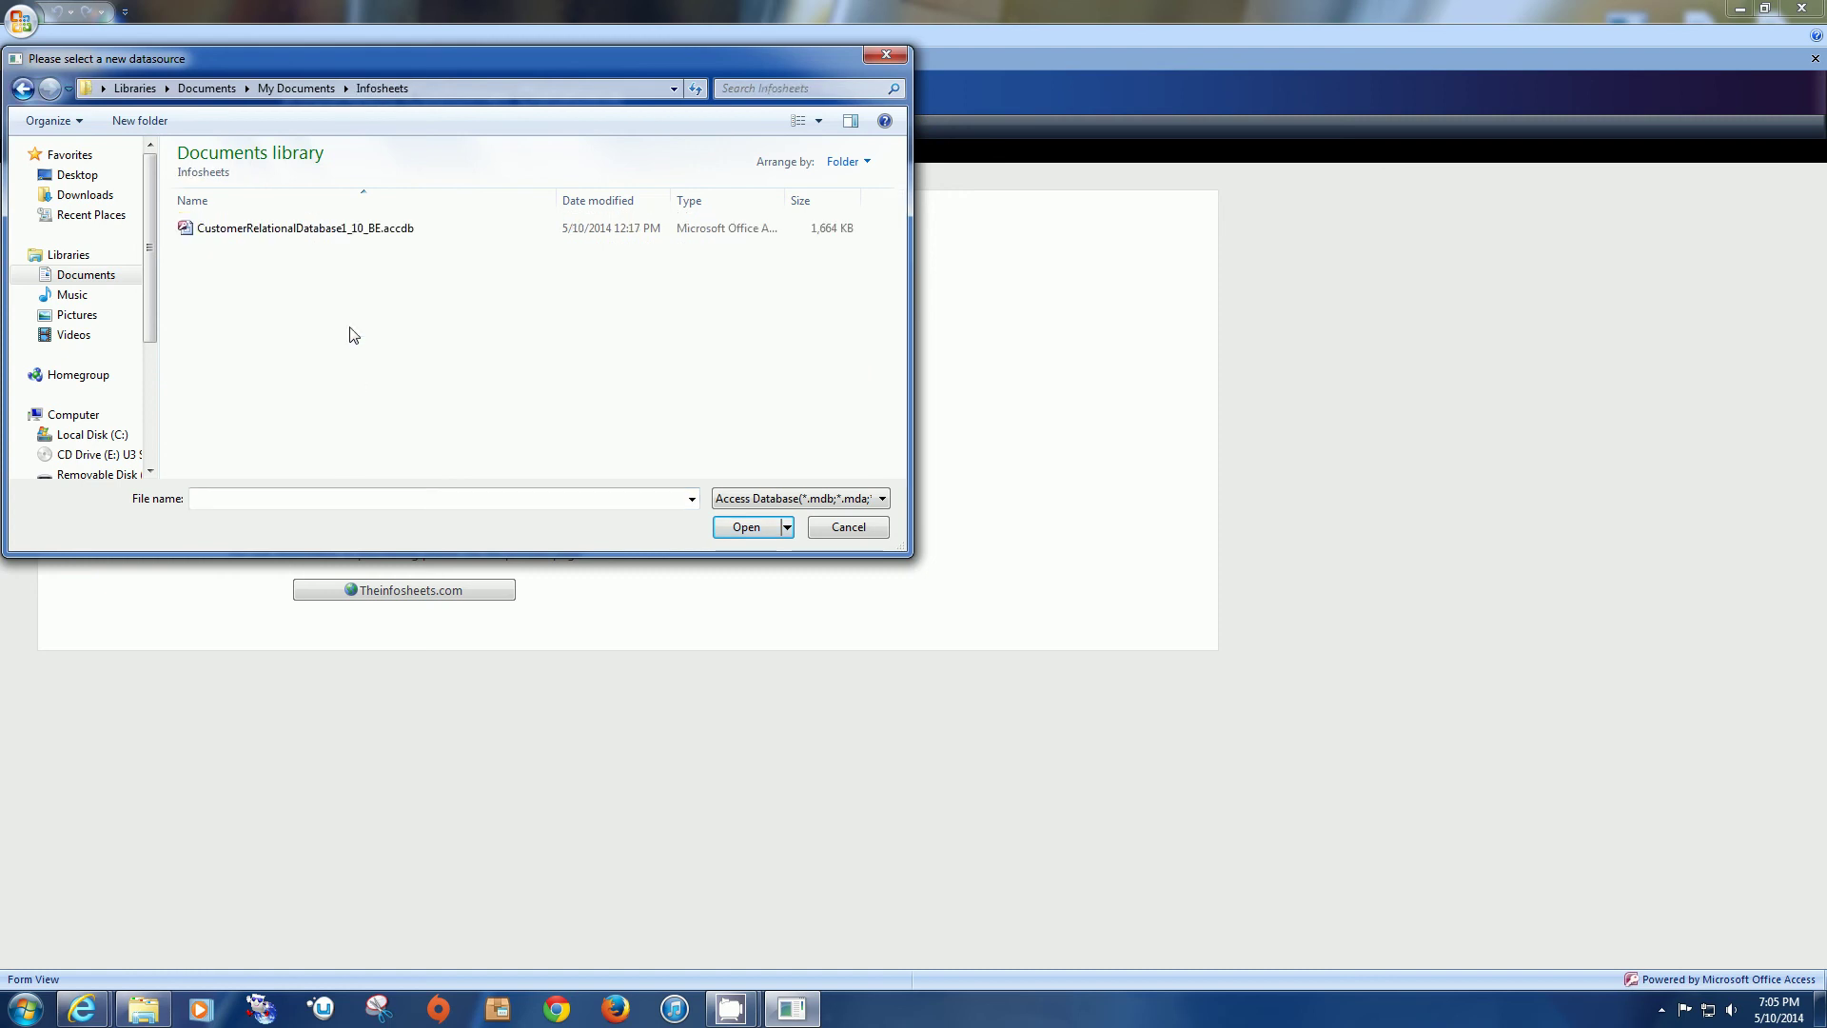
{"action": "double_click", "coordinate": [355, 237]}
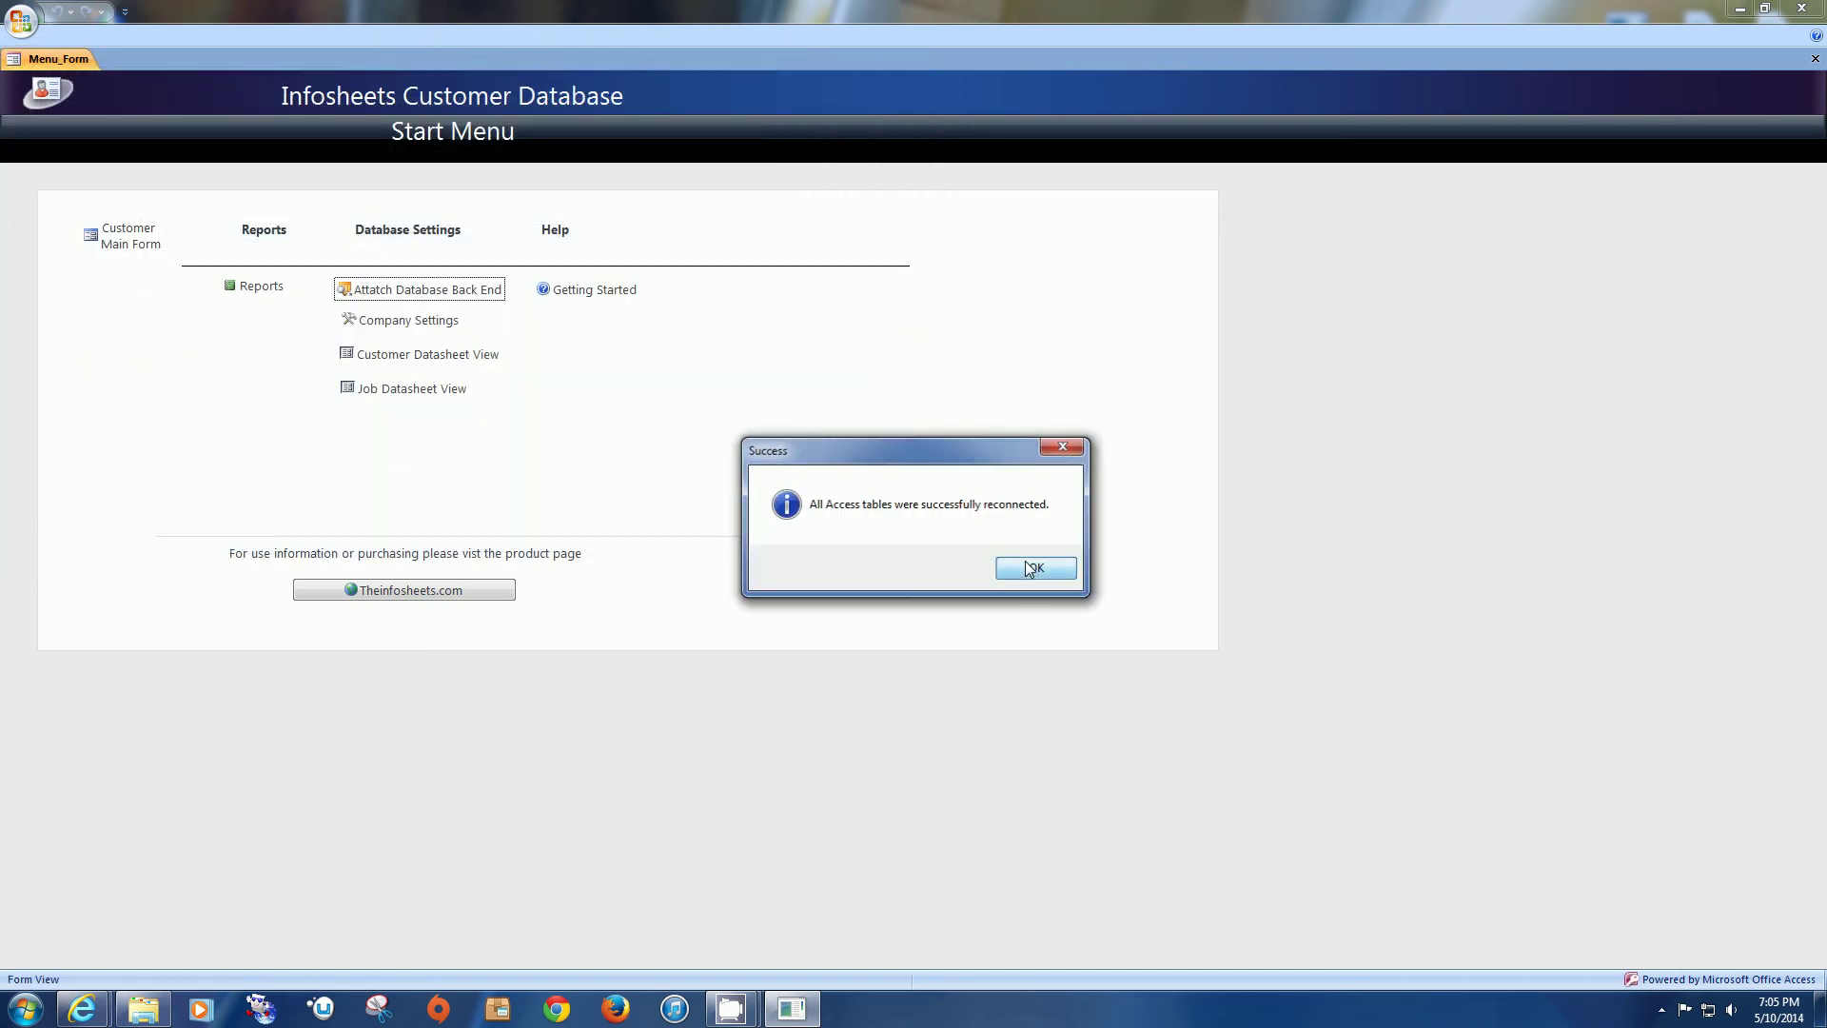
{"action": "left_click", "coordinate": [1026, 567]}
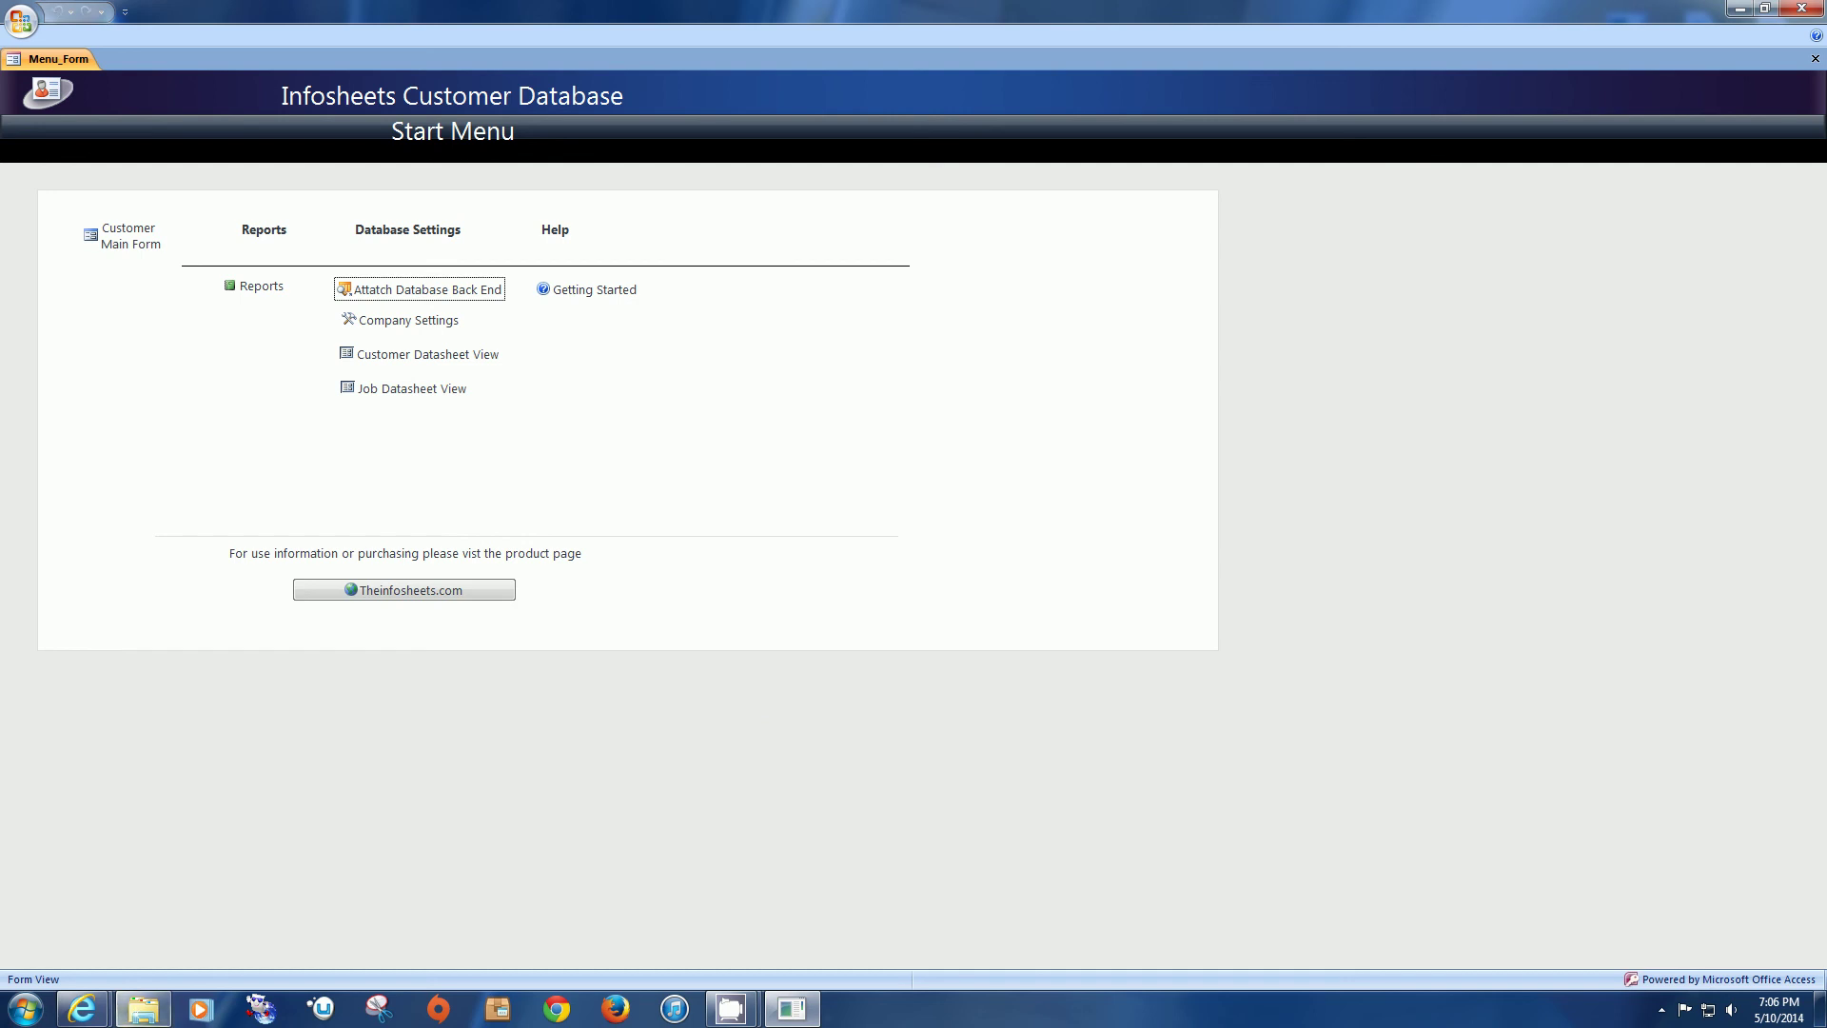
Step: In Internet Explorer, go from Home to the Customer Database post's $50.00 checkout
{"action": "left_click", "coordinate": [82, 1009]}
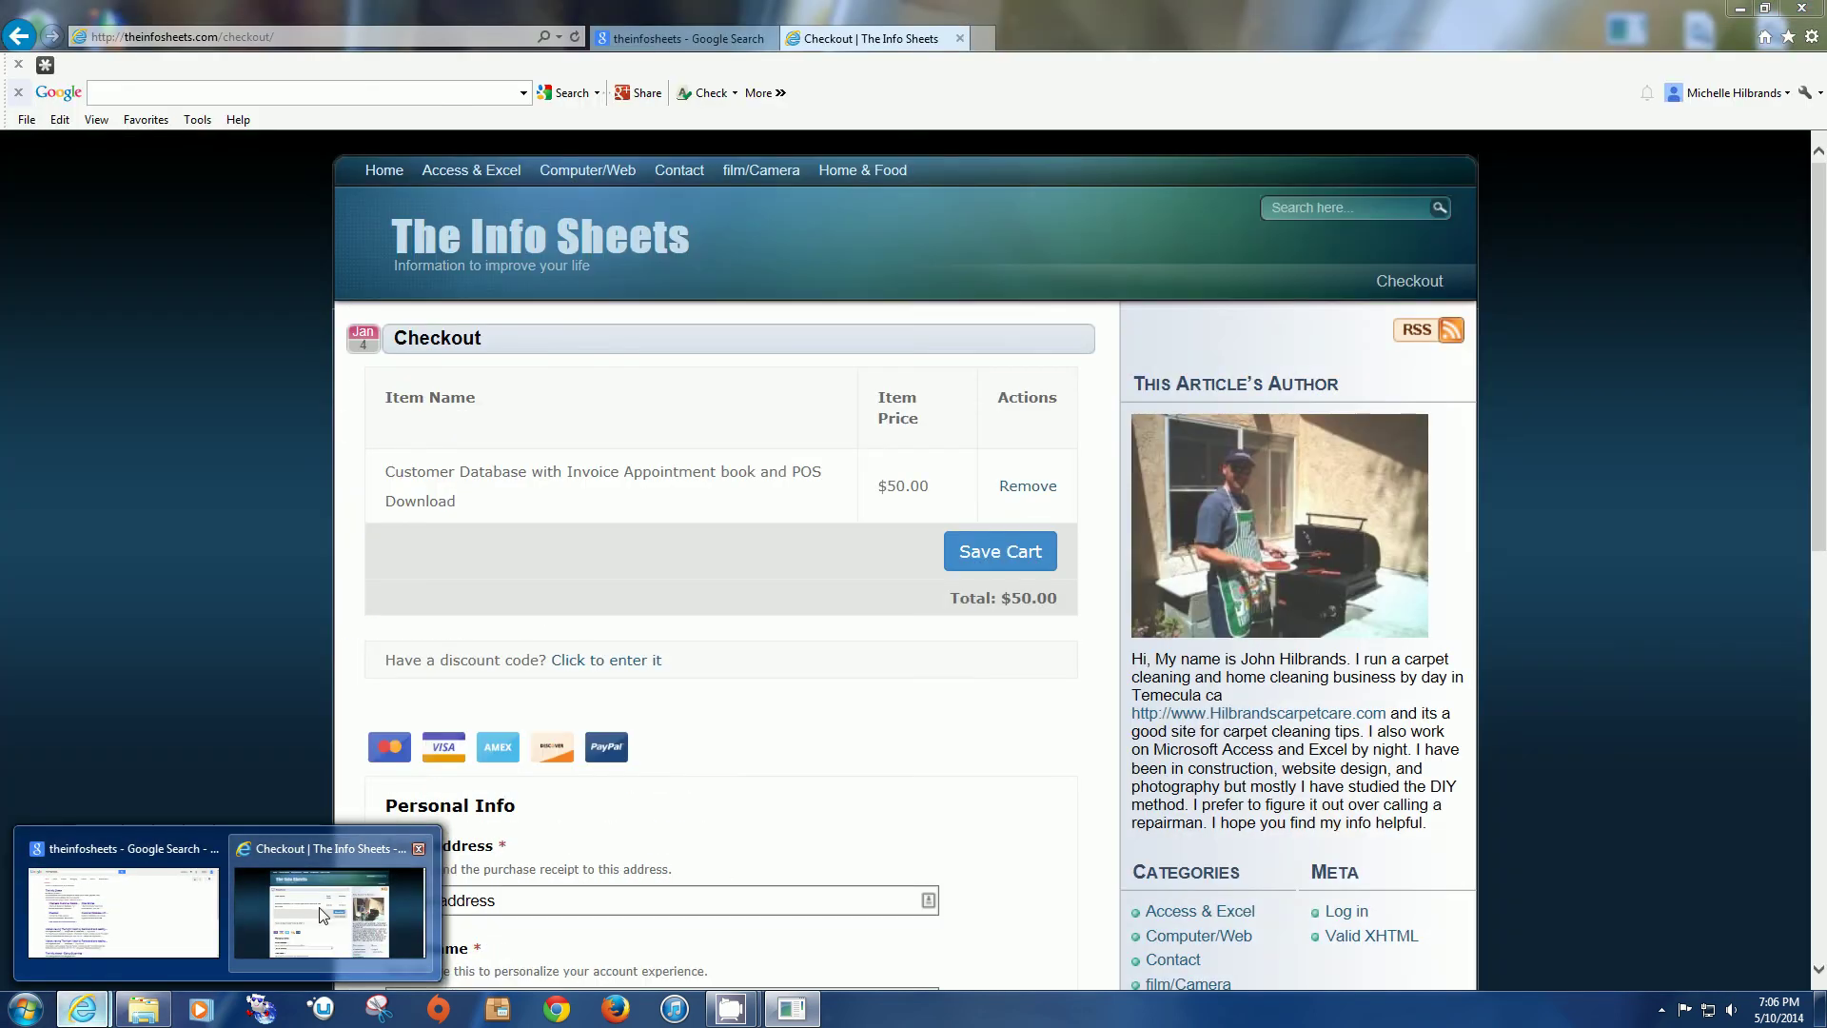
{"action": "left_click", "coordinate": [324, 911]}
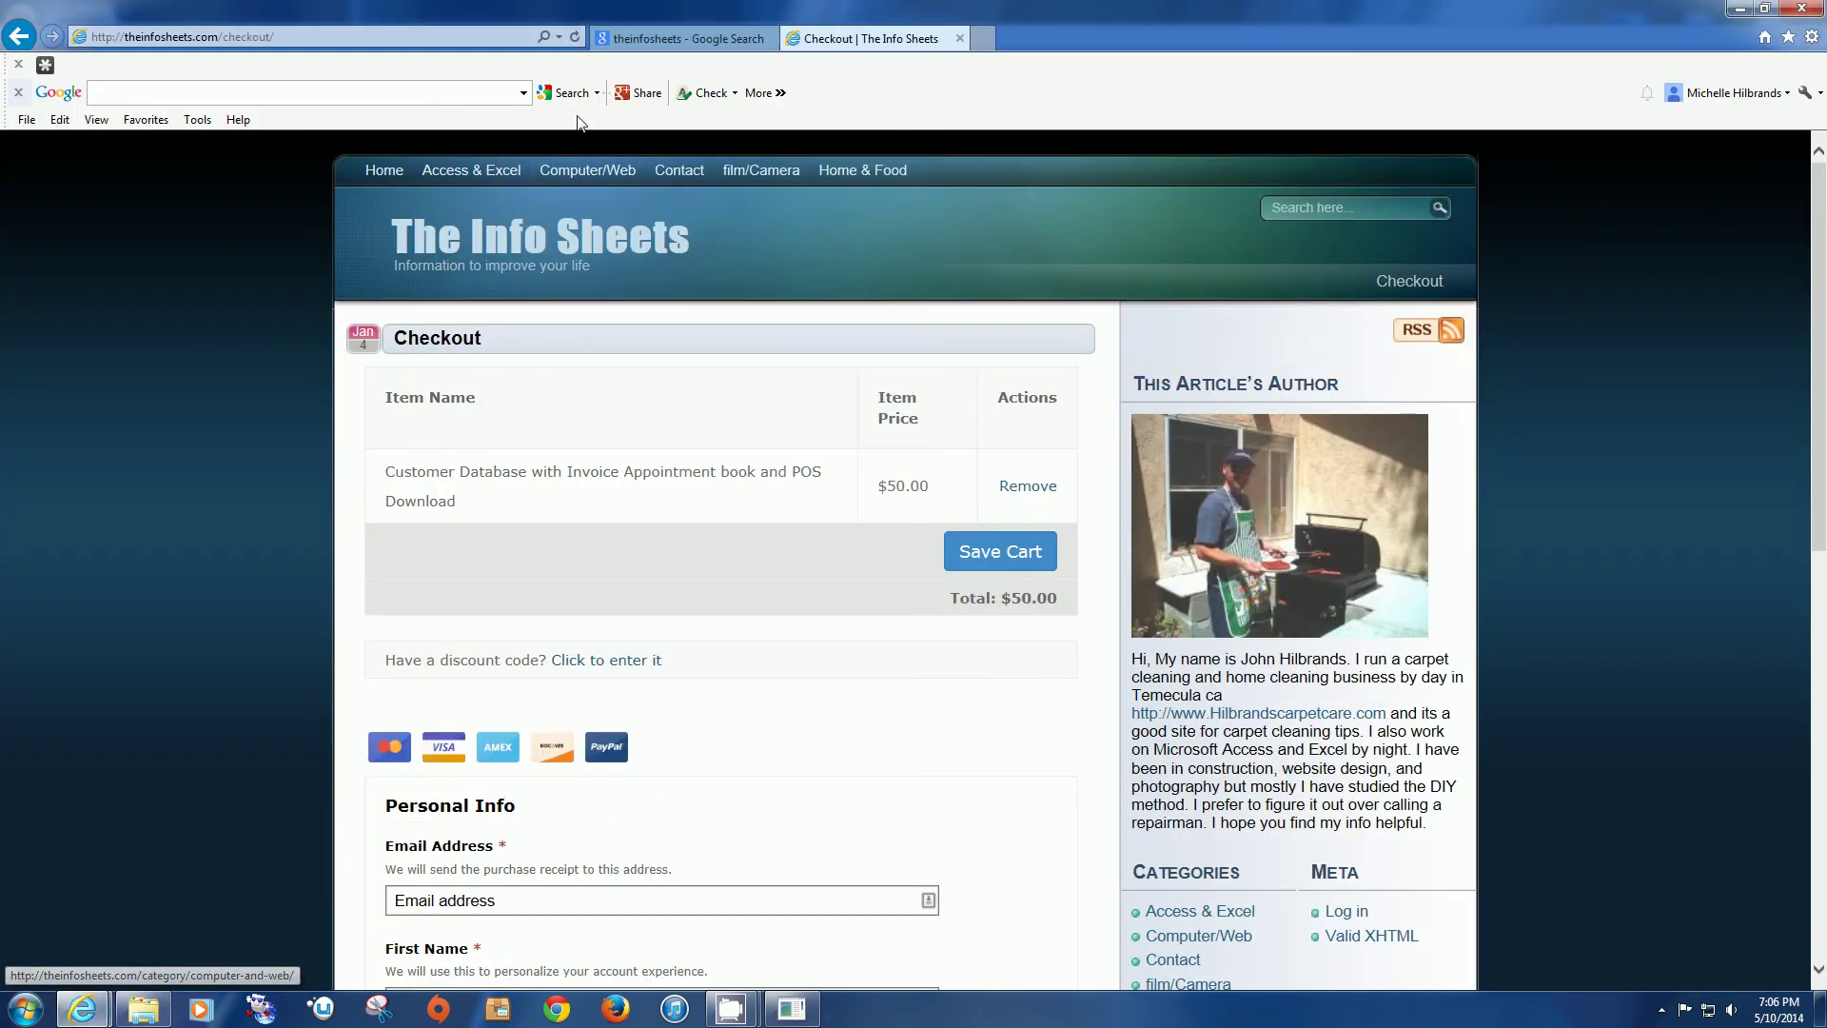
{"action": "left_click", "coordinate": [388, 175]}
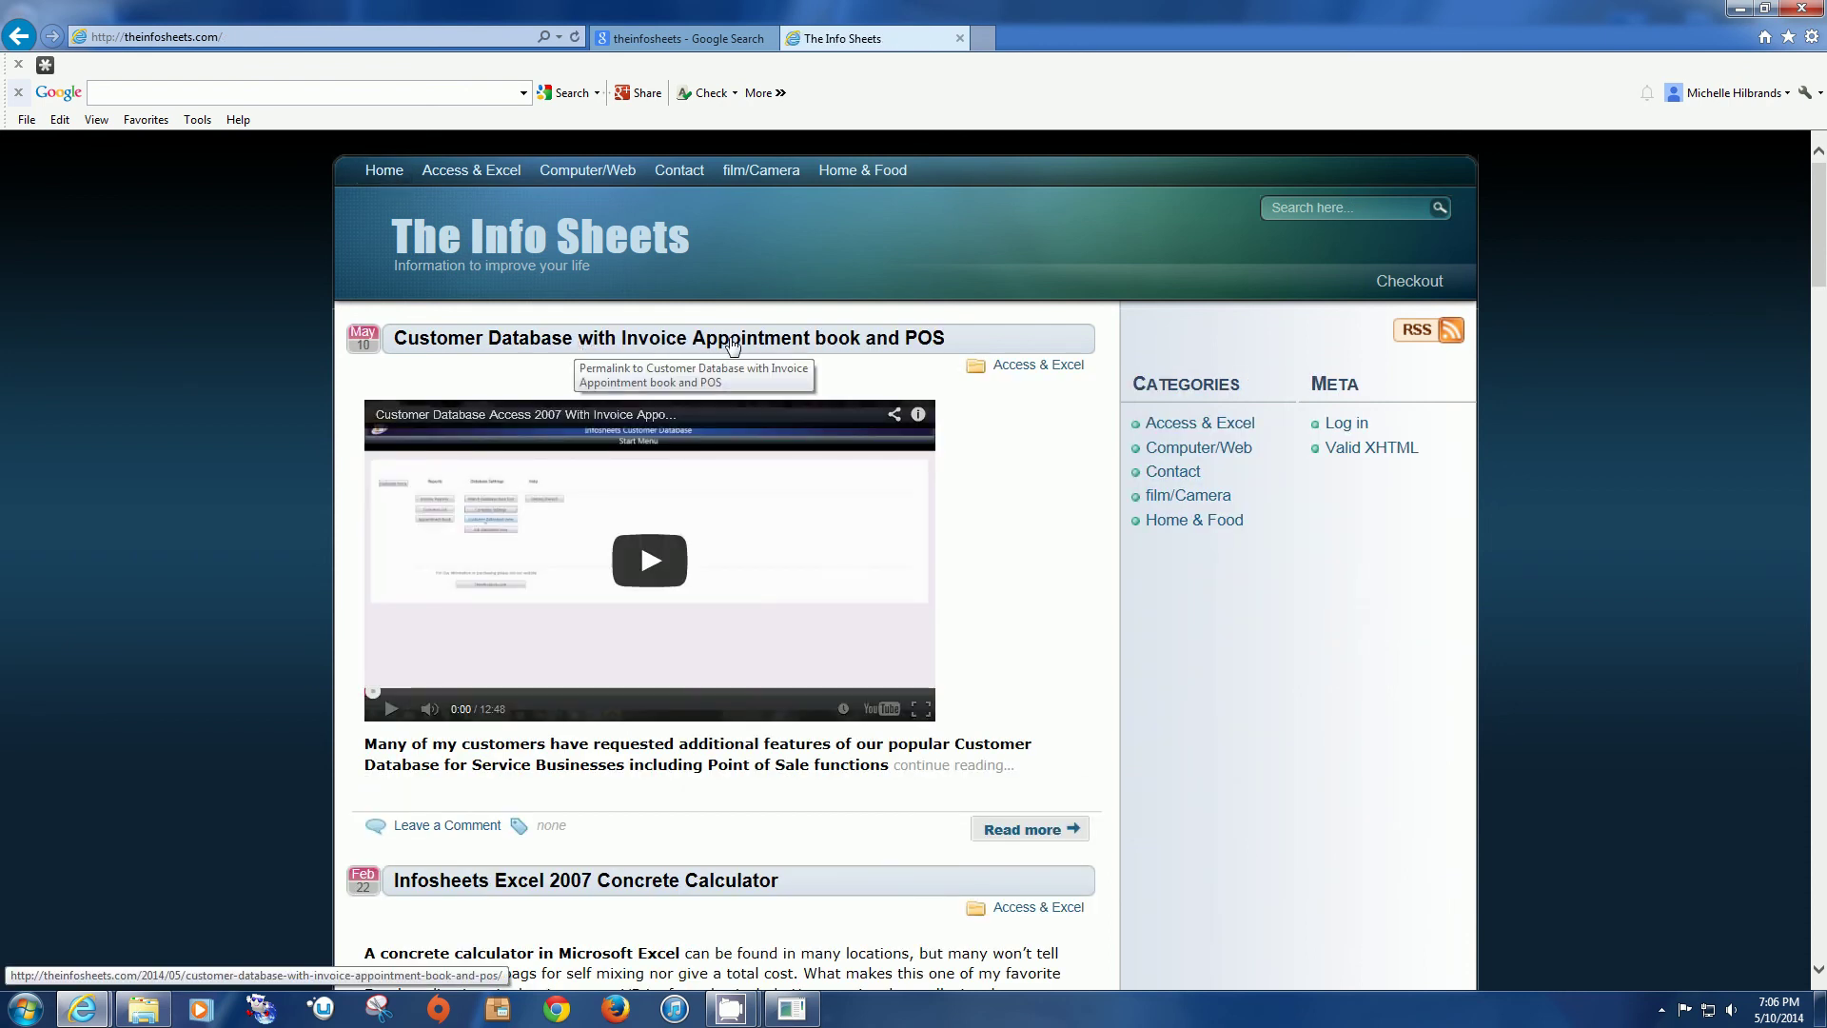
{"action": "left_click", "coordinate": [734, 344]}
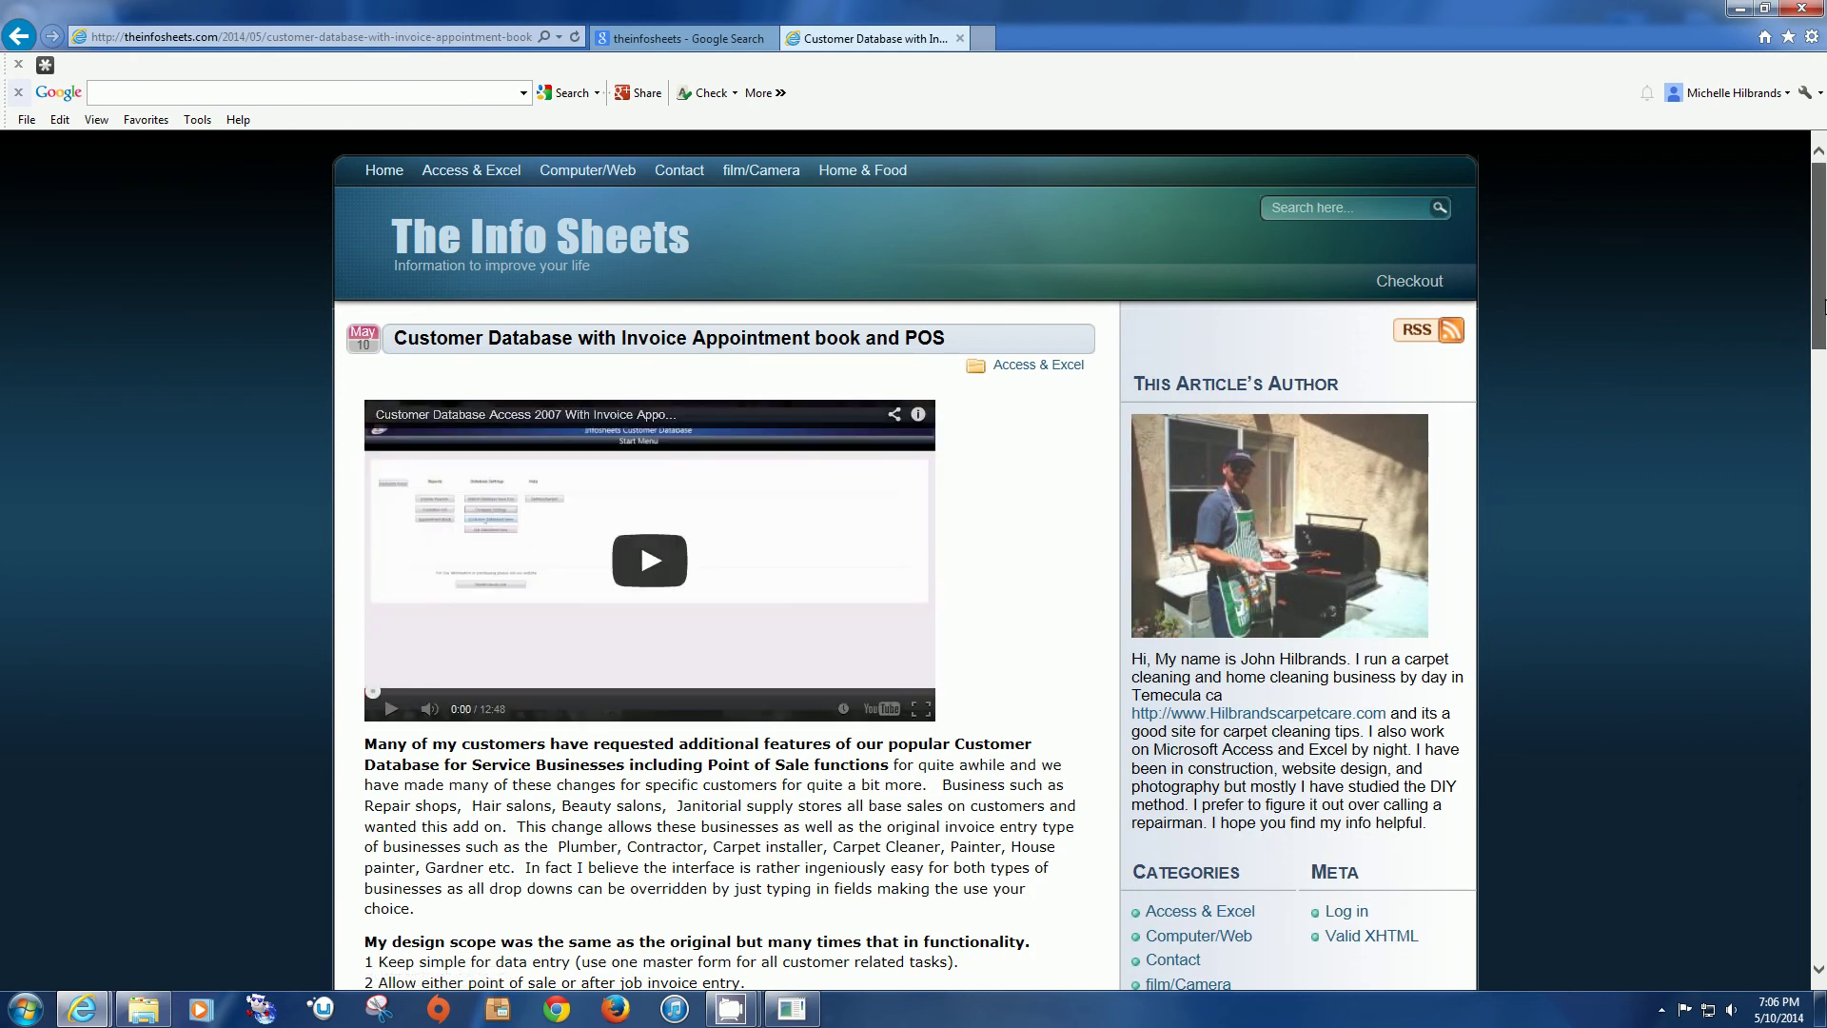
{"action": "left_click_drag", "start_coordinate": [1820, 314], "coordinate": [1825, 601]}
{"action": "scroll", "coordinate": [1110, 819], "scroll_direction": "down", "scroll_amount": 10}
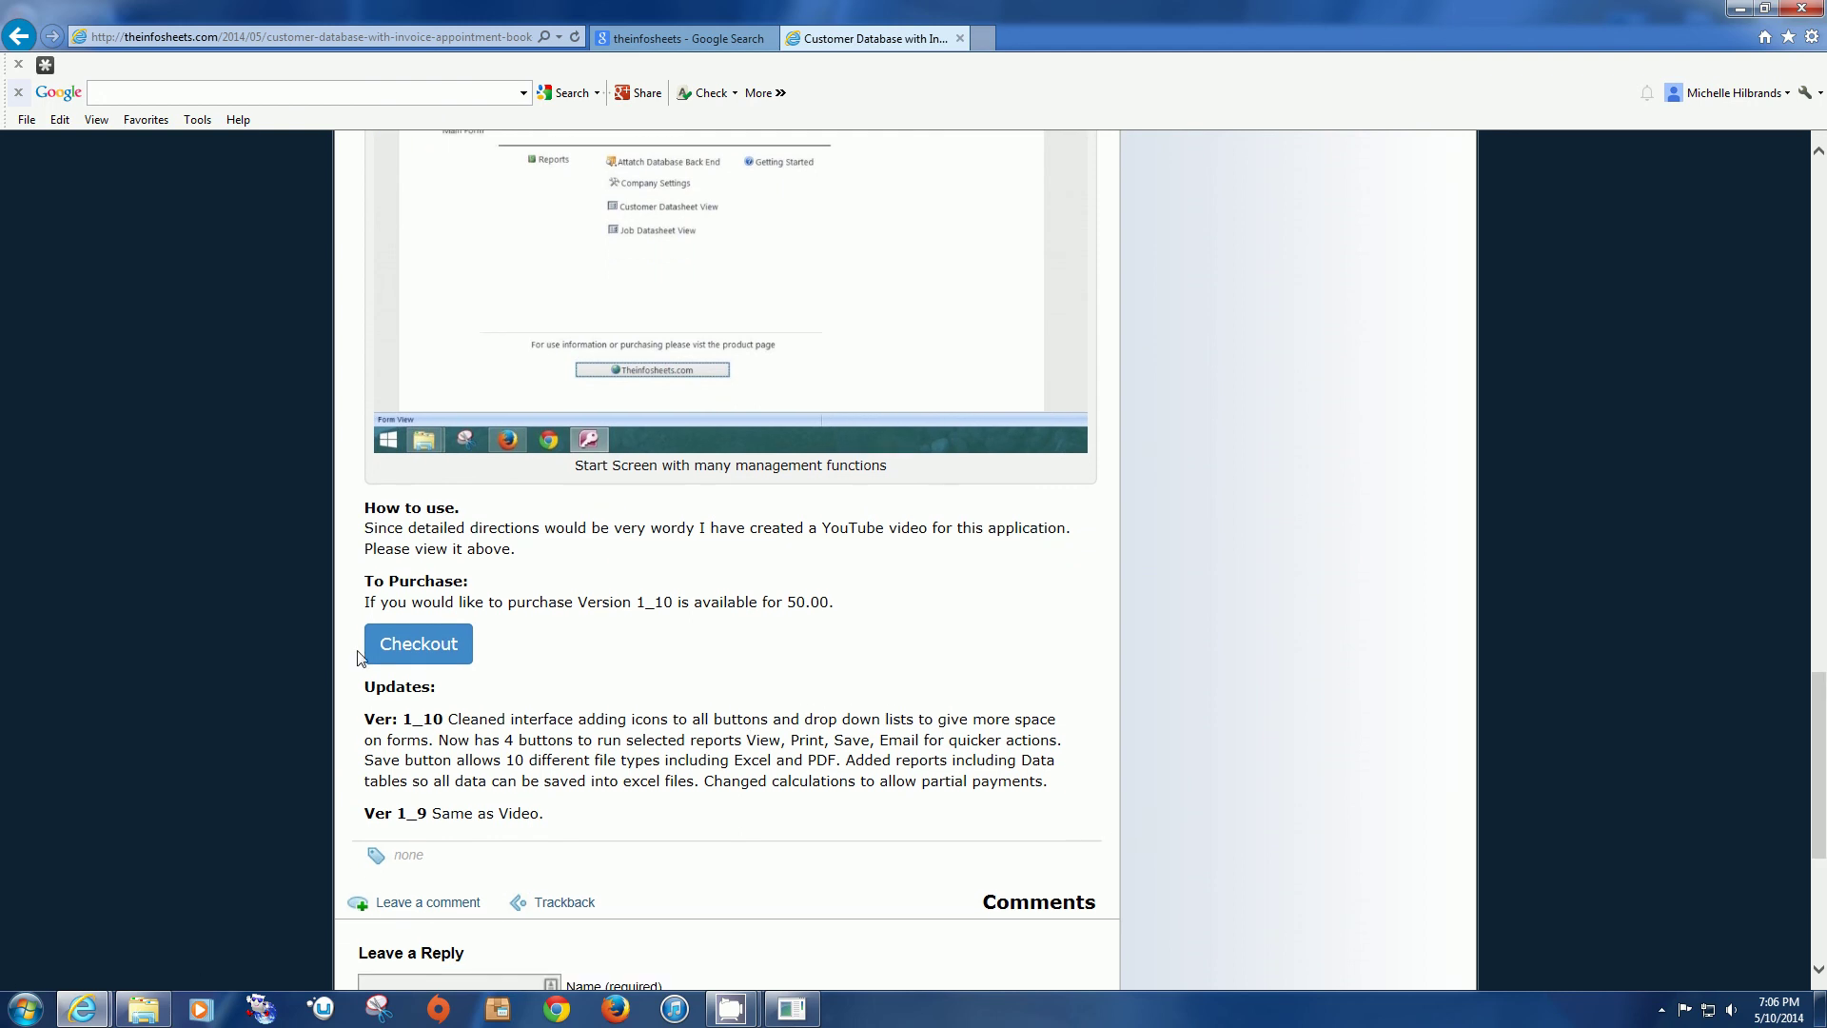
{"action": "left_click", "coordinate": [411, 649]}
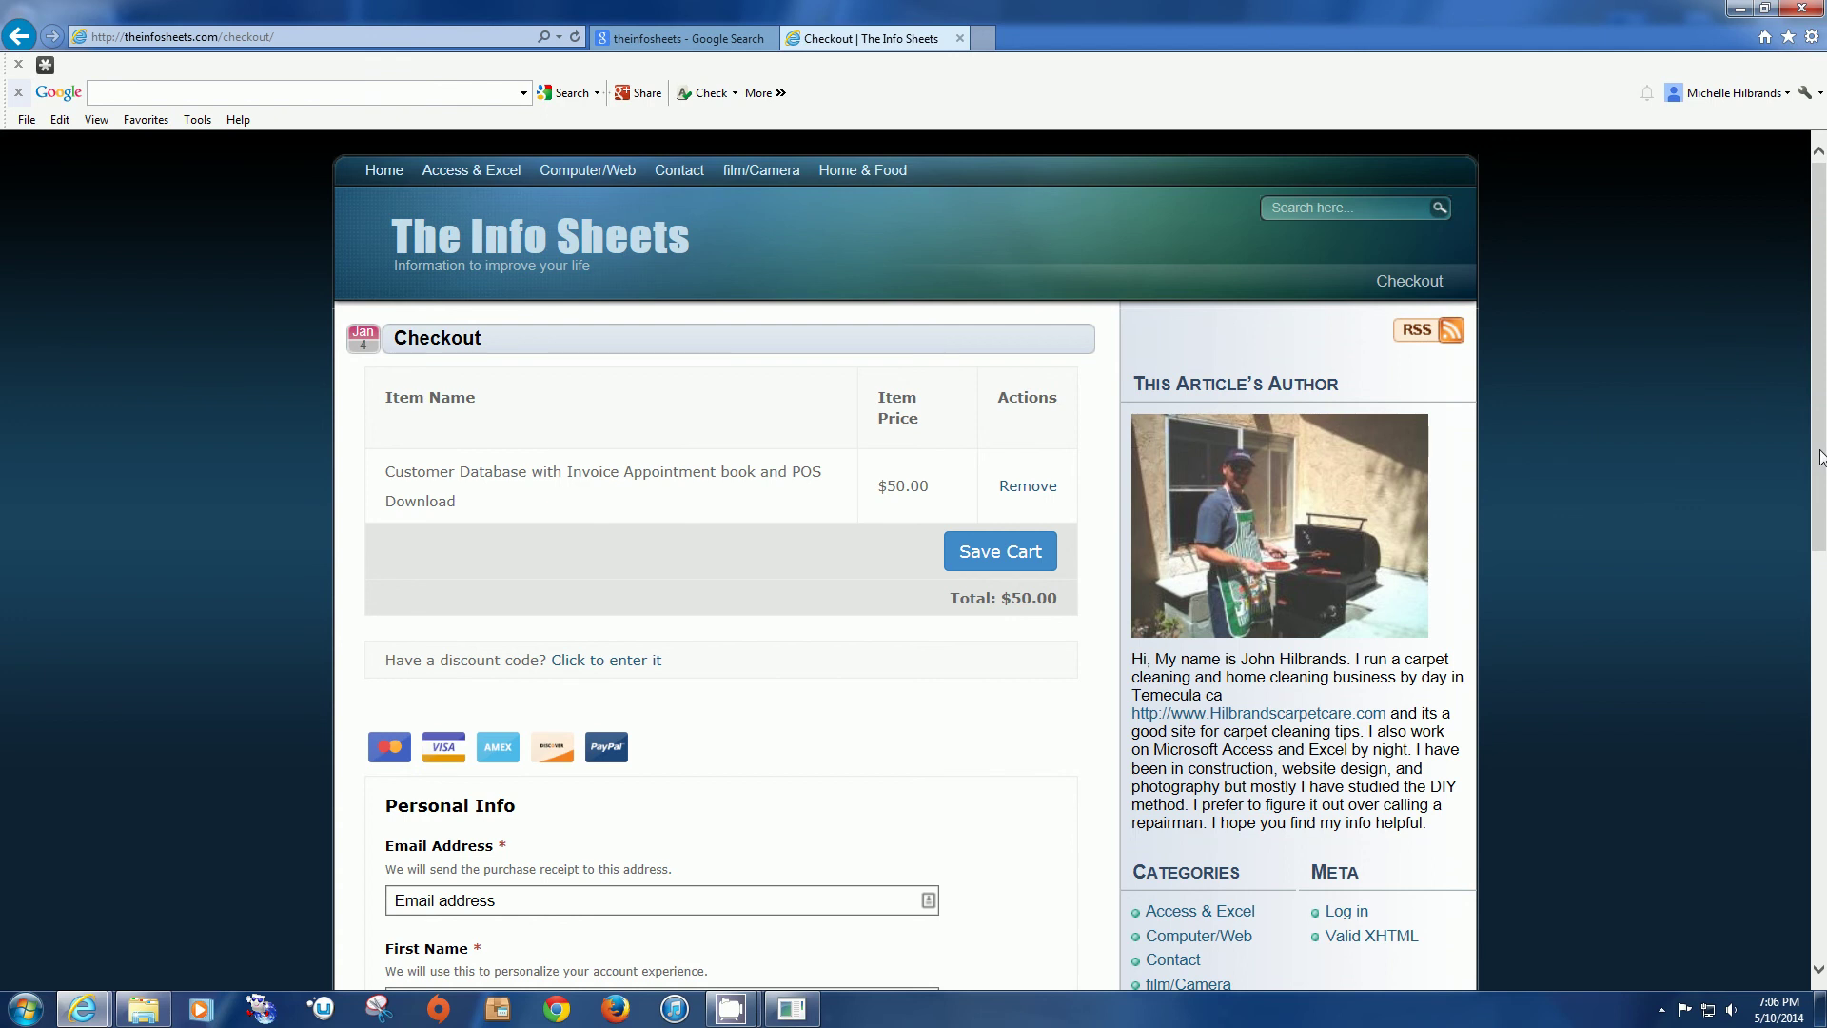
{"action": "left_click", "coordinate": [465, 94]}
Step: Search microsoft access runtime 2007, view the Access 2007 Runtime download page, then close IE
{"action": "type", "text": "mi"}
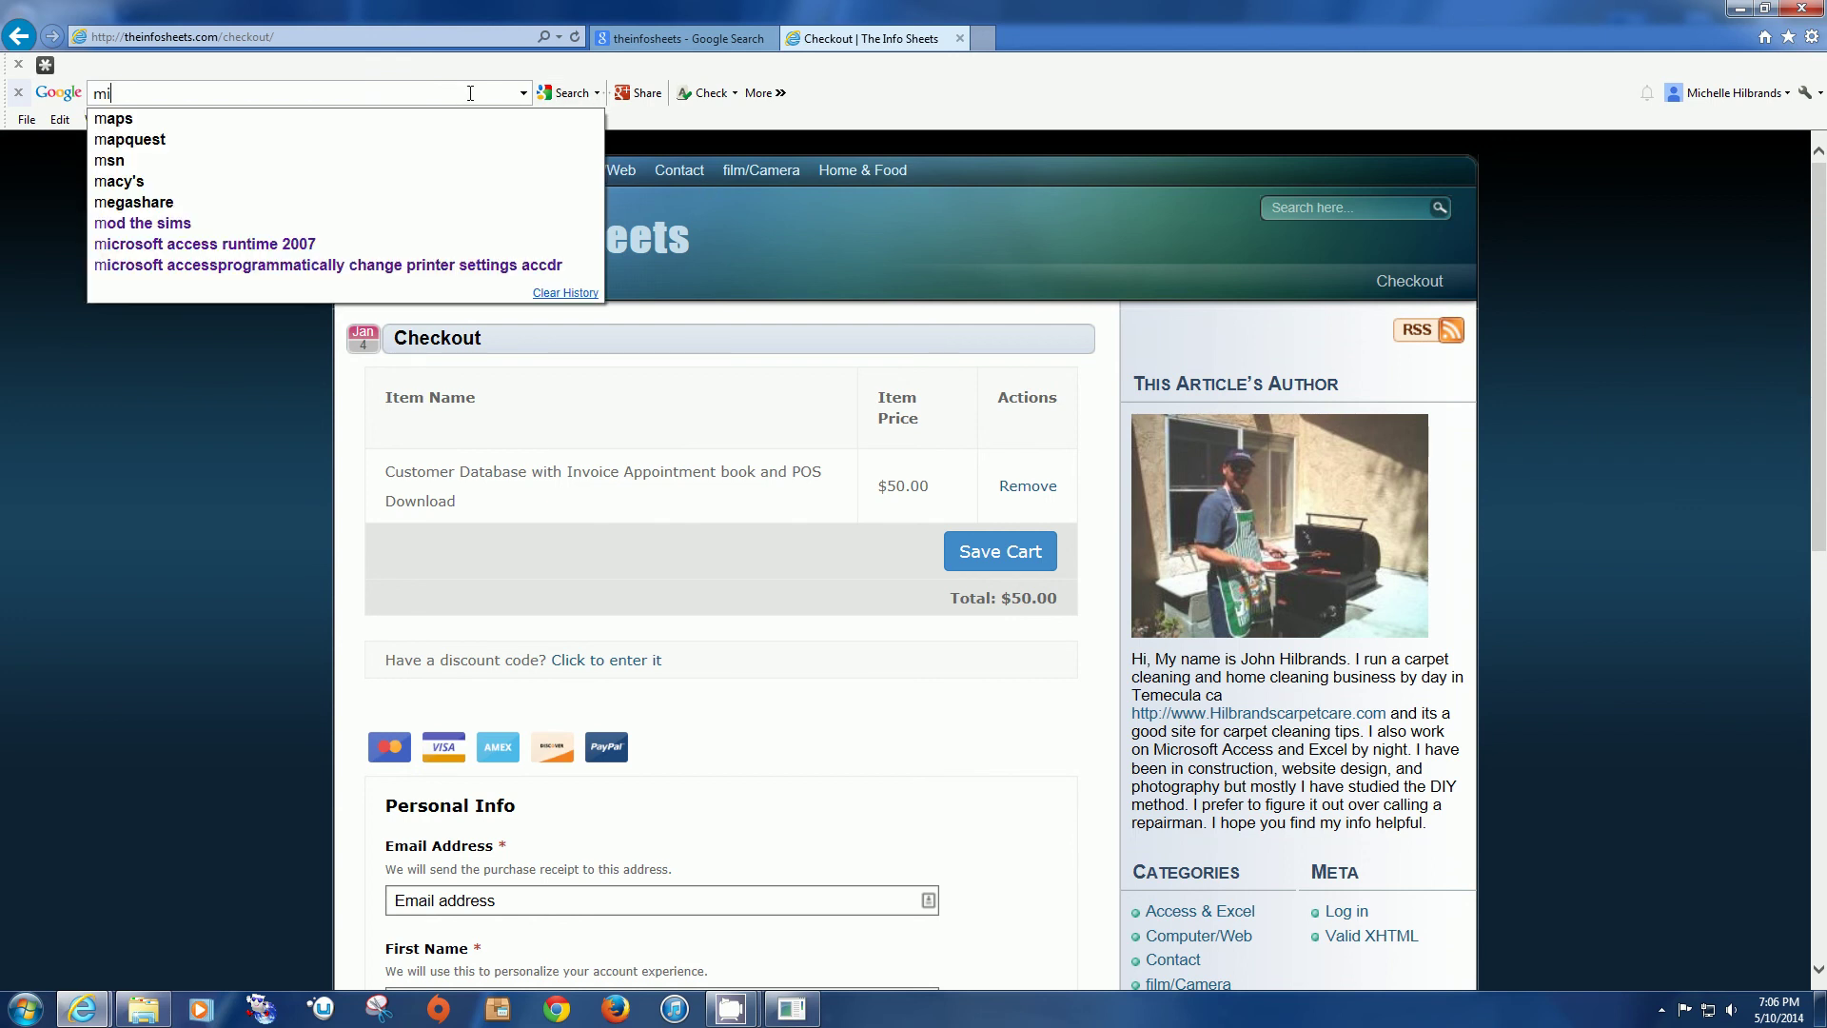
{"action": "type", "text": "crosoft"}
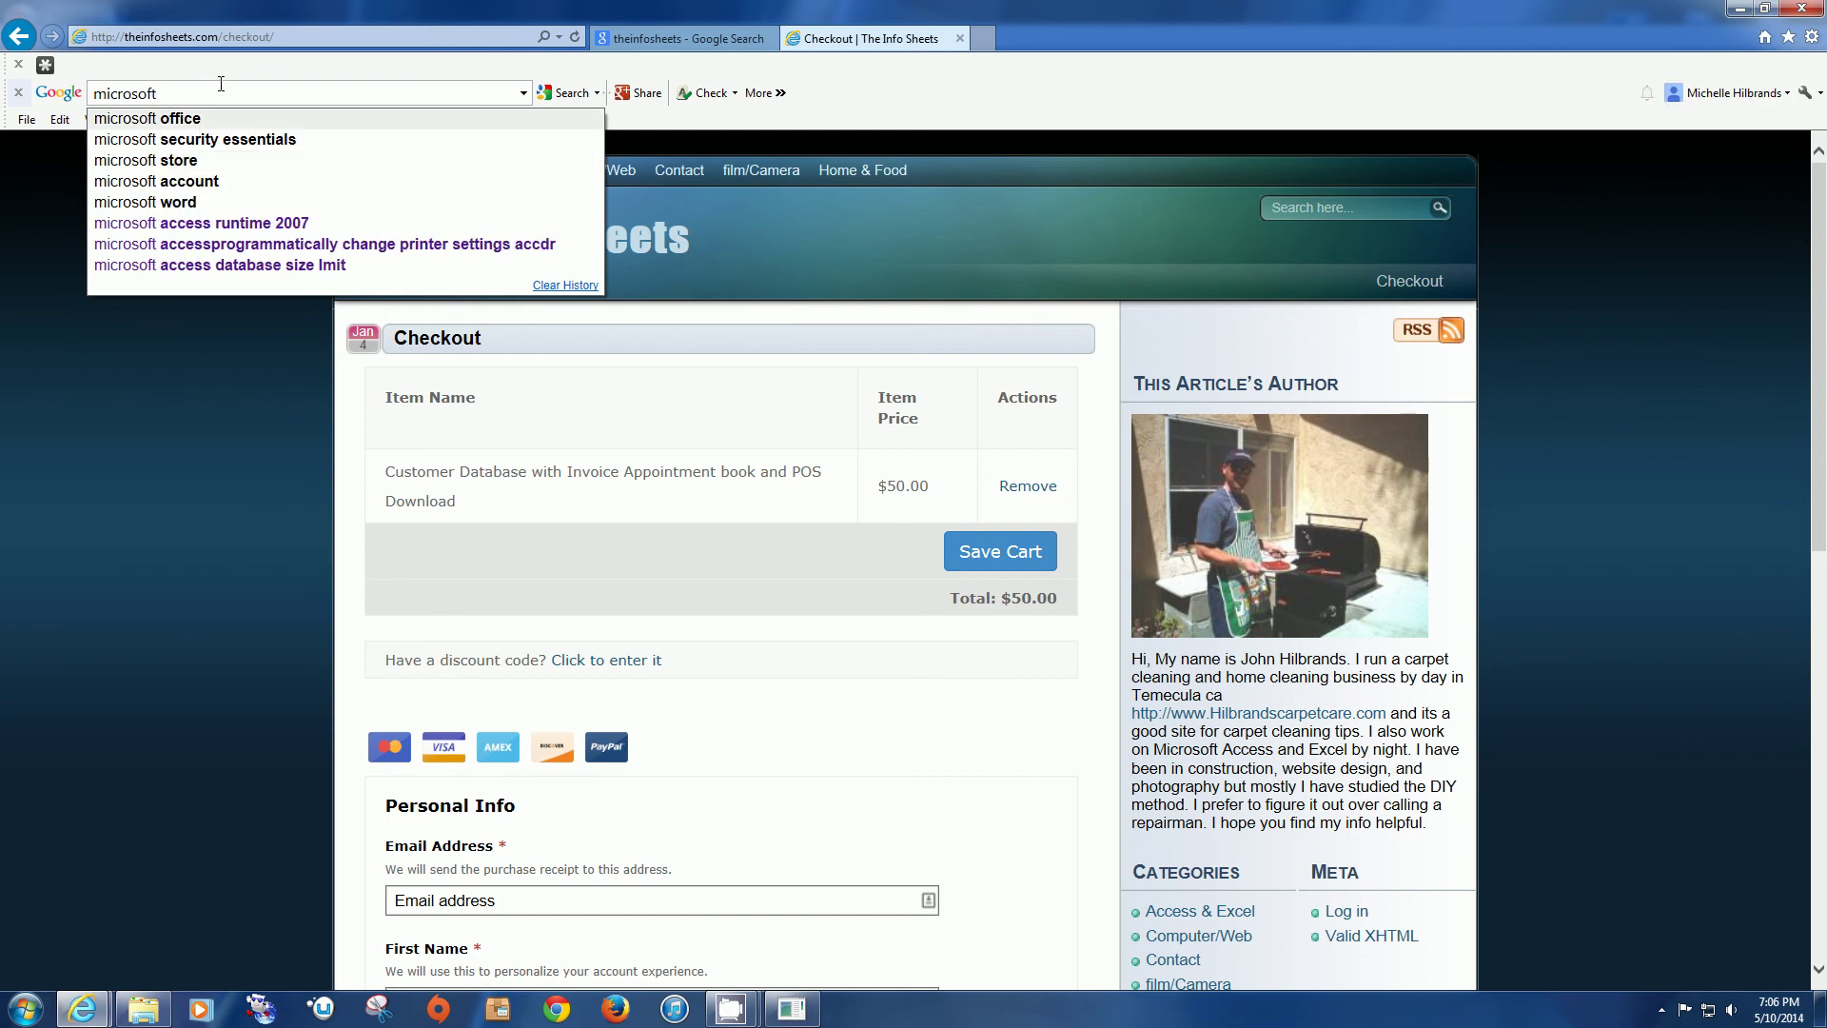
{"action": "left_click", "coordinate": [273, 225]}
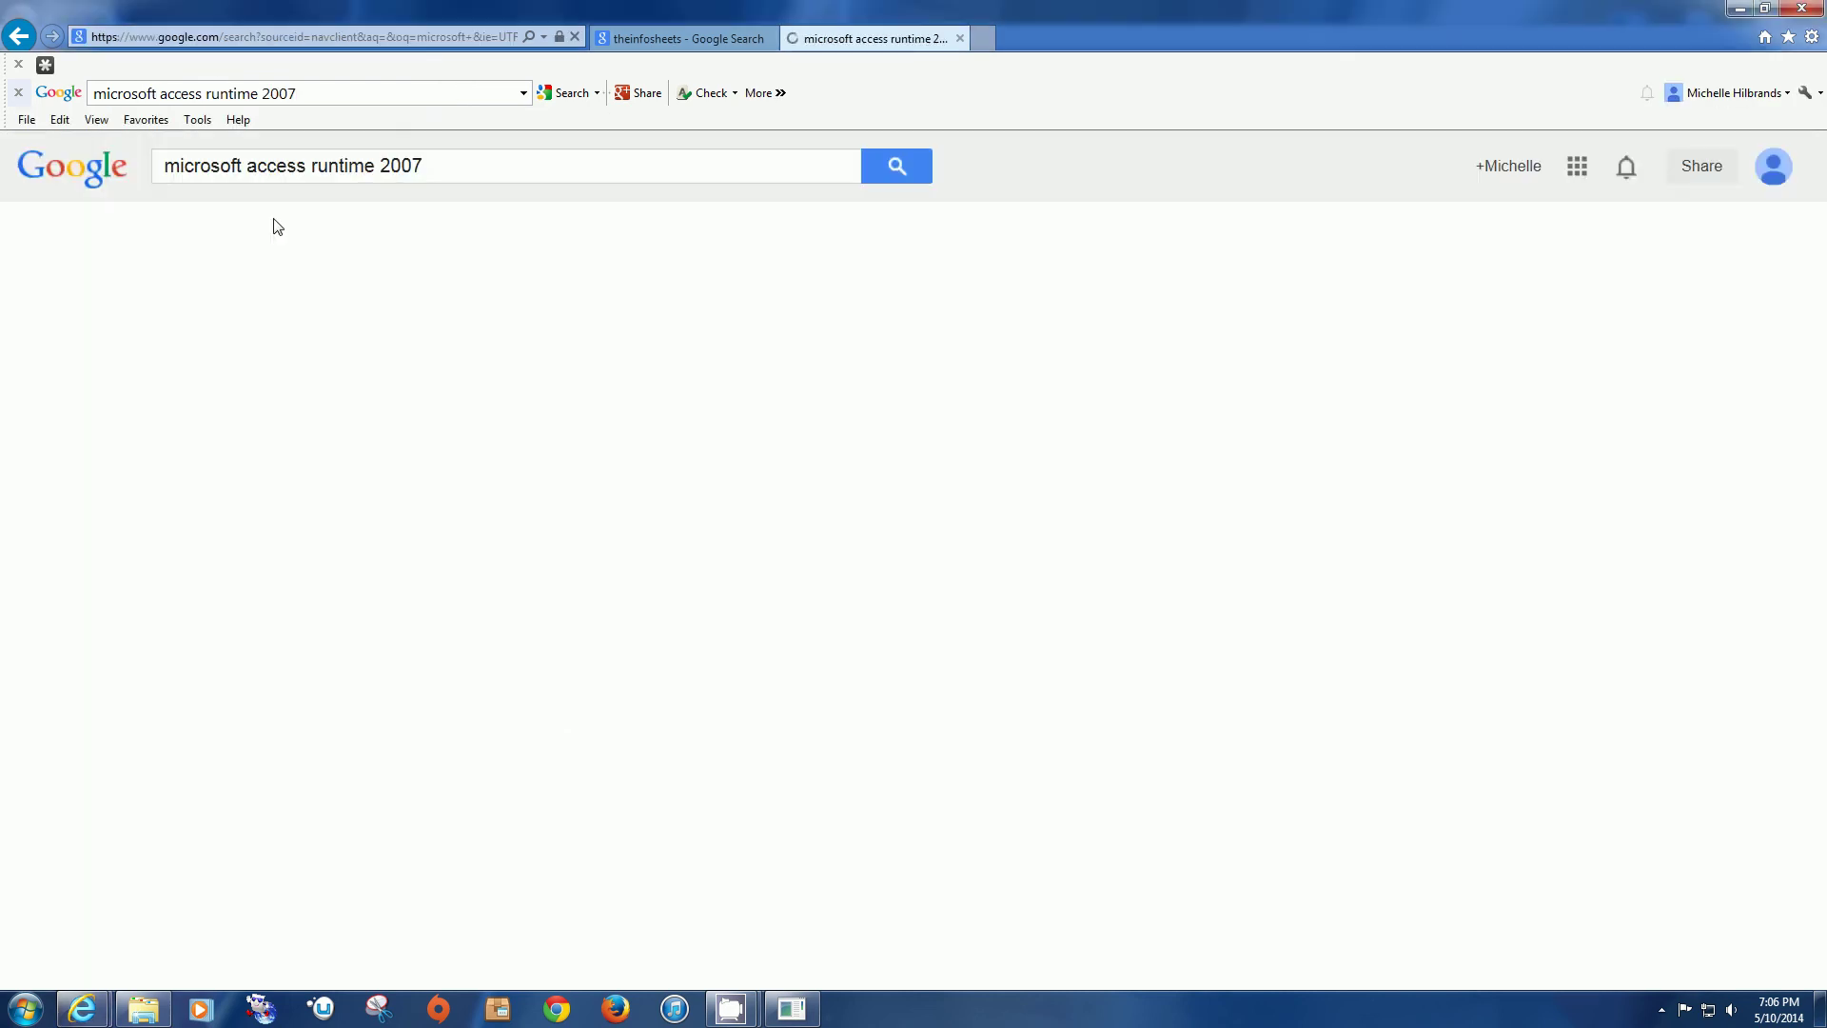
{"action": "left_click", "coordinate": [308, 352]}
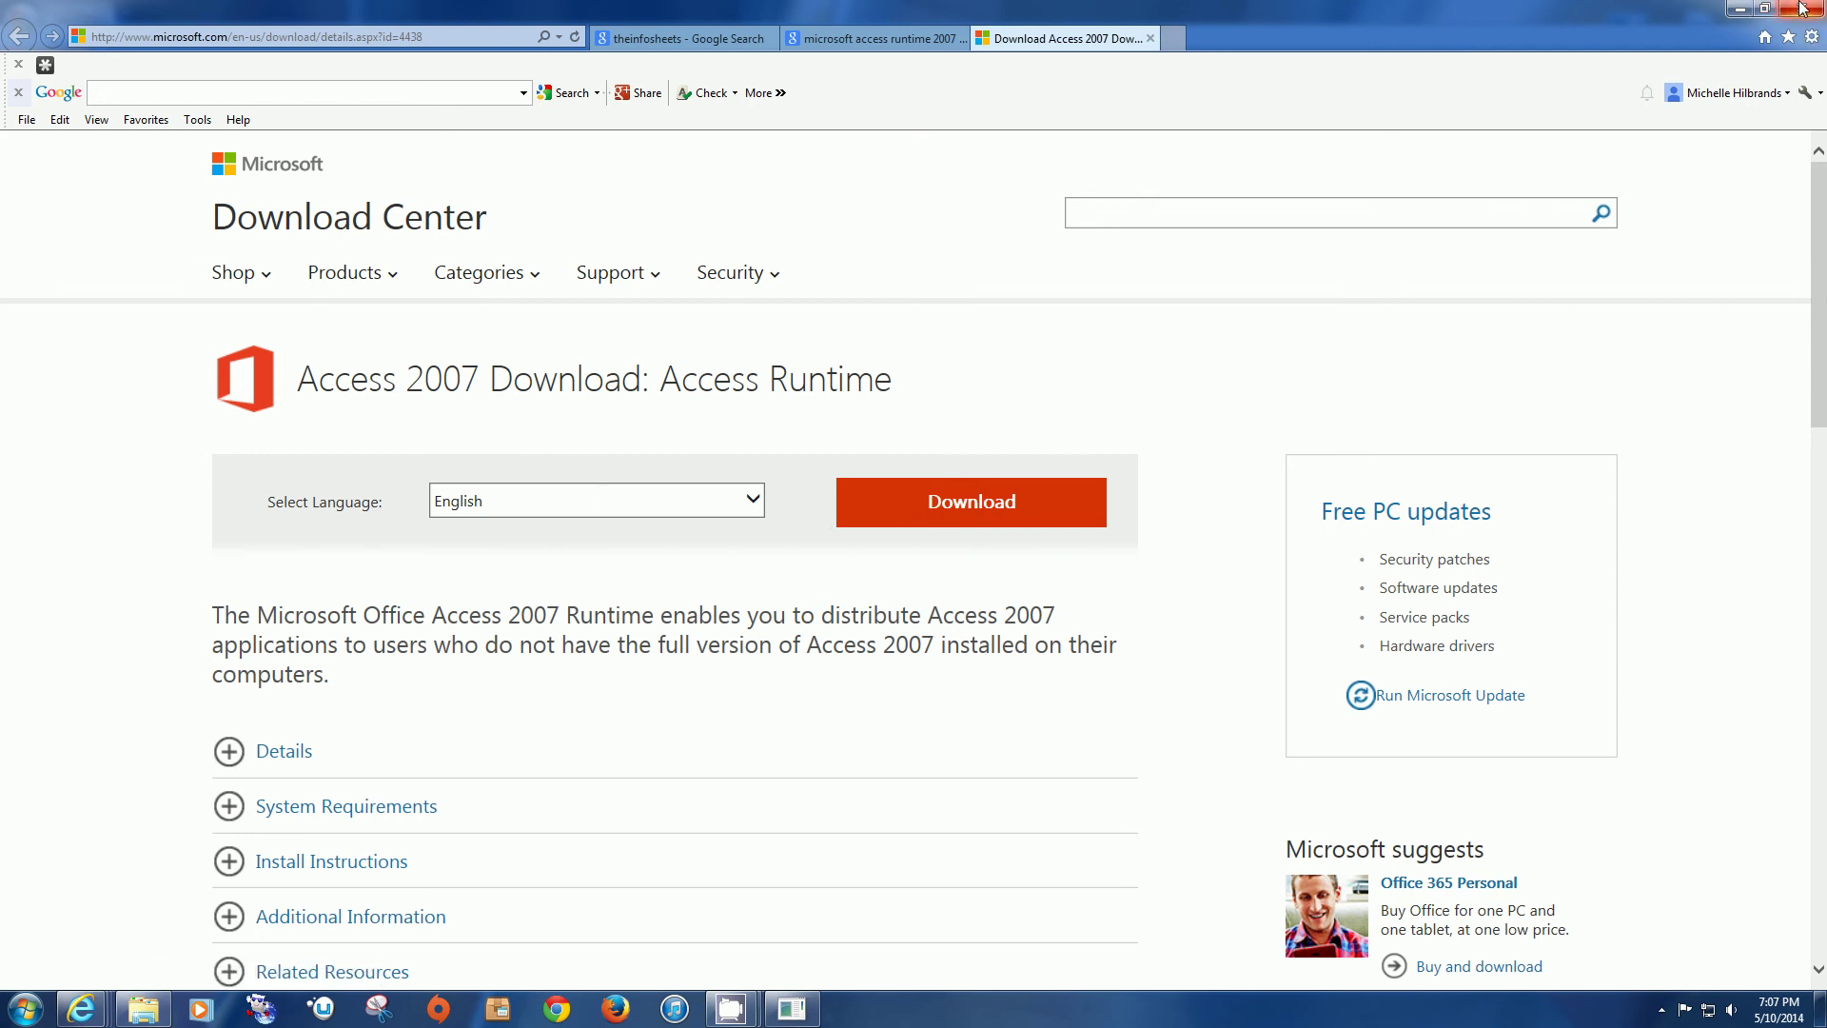
{"action": "left_click", "coordinate": [1150, 38]}
{"action": "left_click", "coordinate": [1816, 7]}
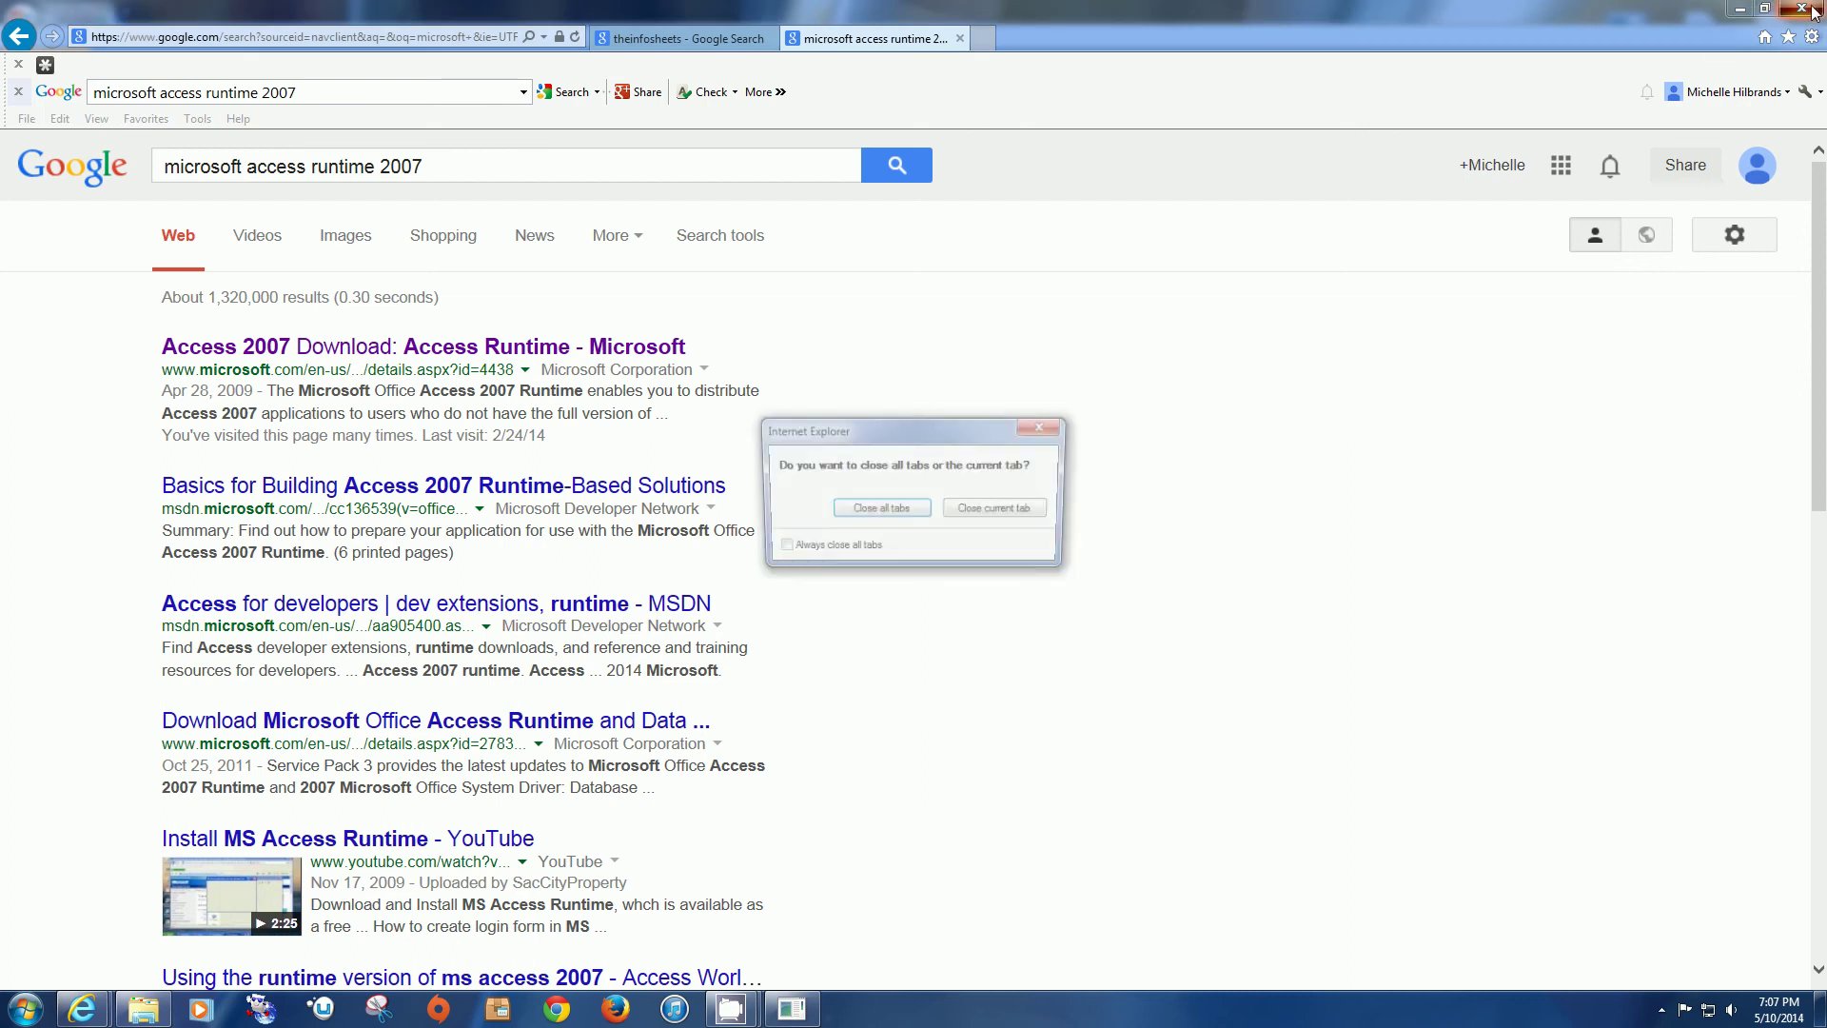
{"action": "left_click", "coordinate": [866, 521]}
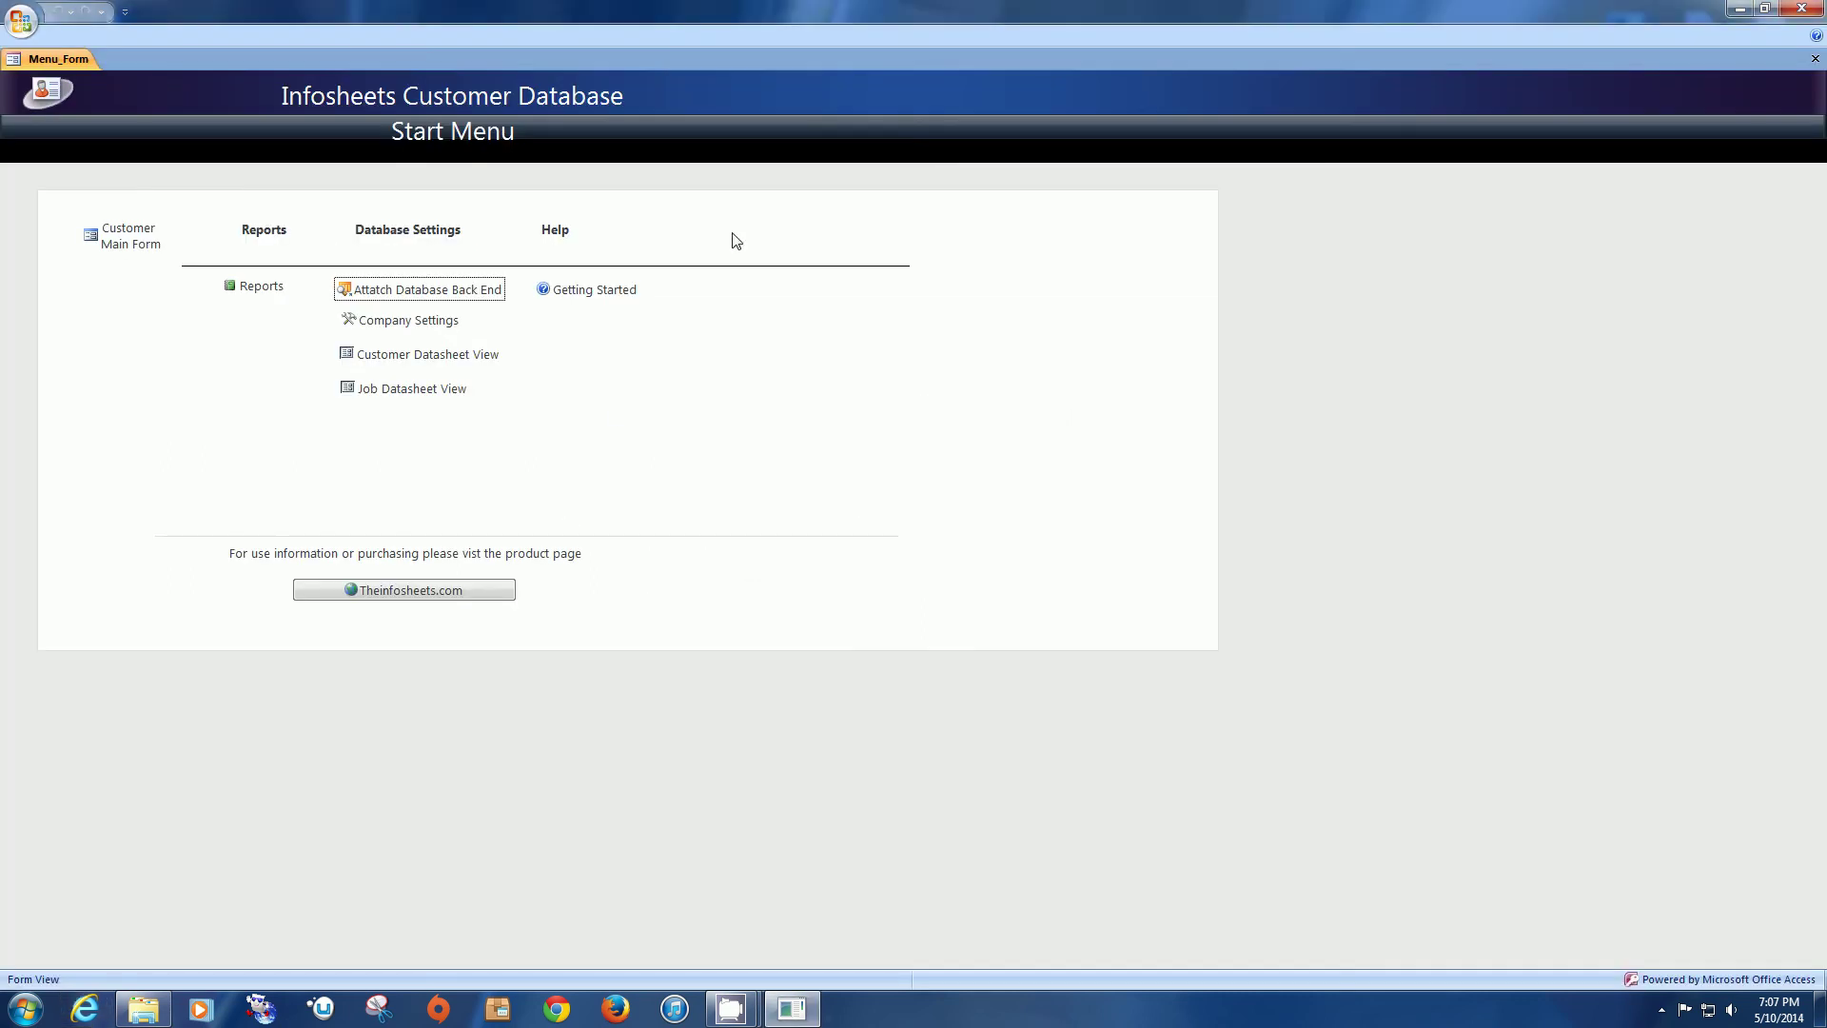